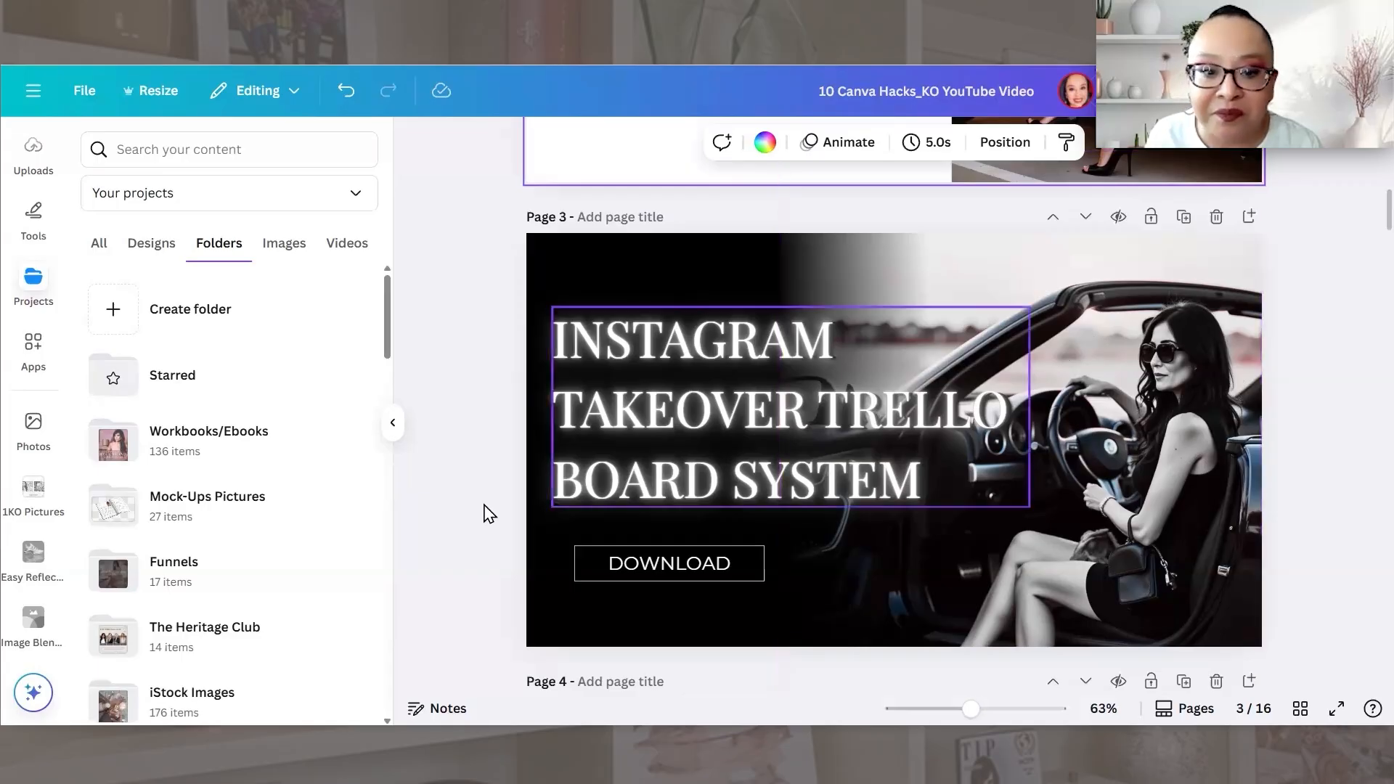
- Select the photo of the woman in the car on page 2, search for "image blender" and open the Image Blender app
{"action": "scroll", "coordinate": [893, 399], "scroll_direction": "up", "scroll_amount": 5}
{"action": "scroll", "coordinate": [895, 403], "scroll_direction": "up", "scroll_amount": 1}
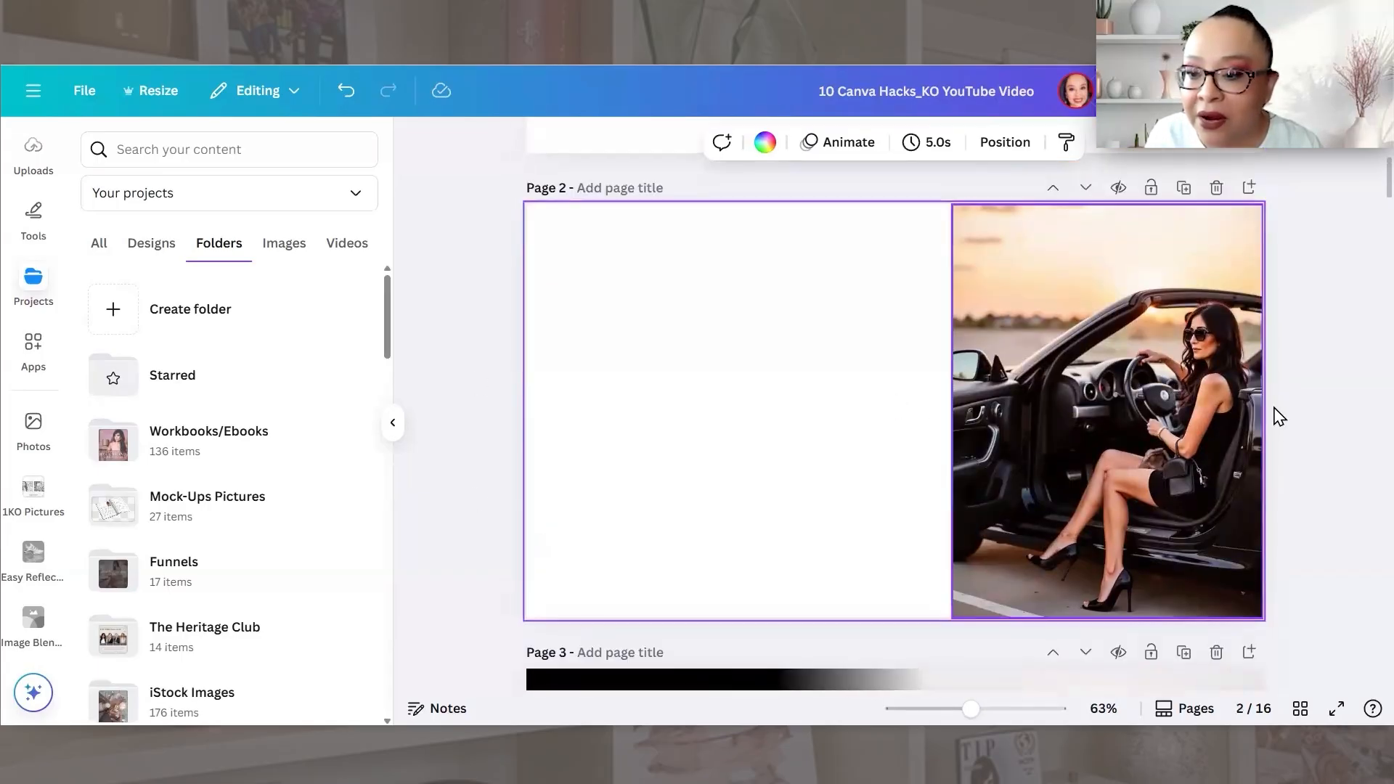
{"action": "left_click", "coordinate": [1198, 407]}
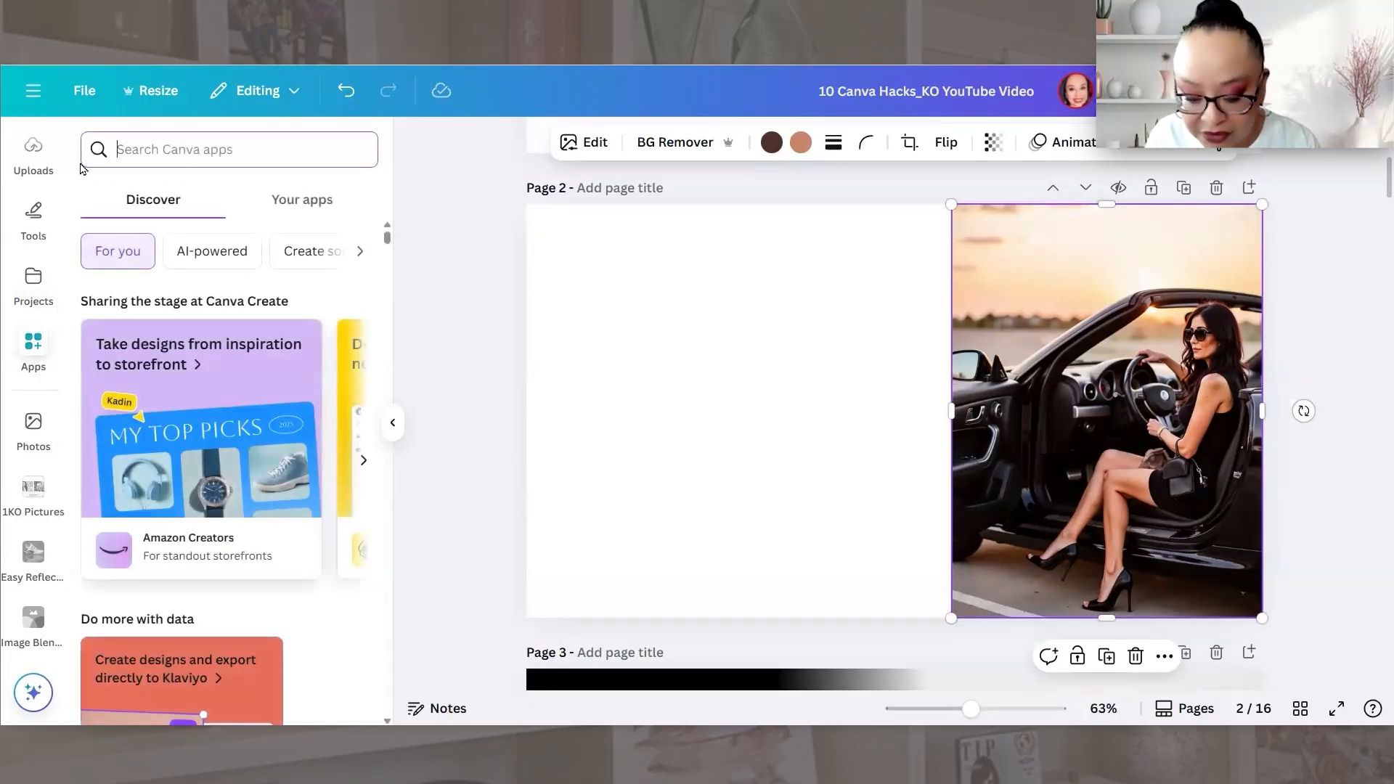
{"action": "type", "text": "image b"}
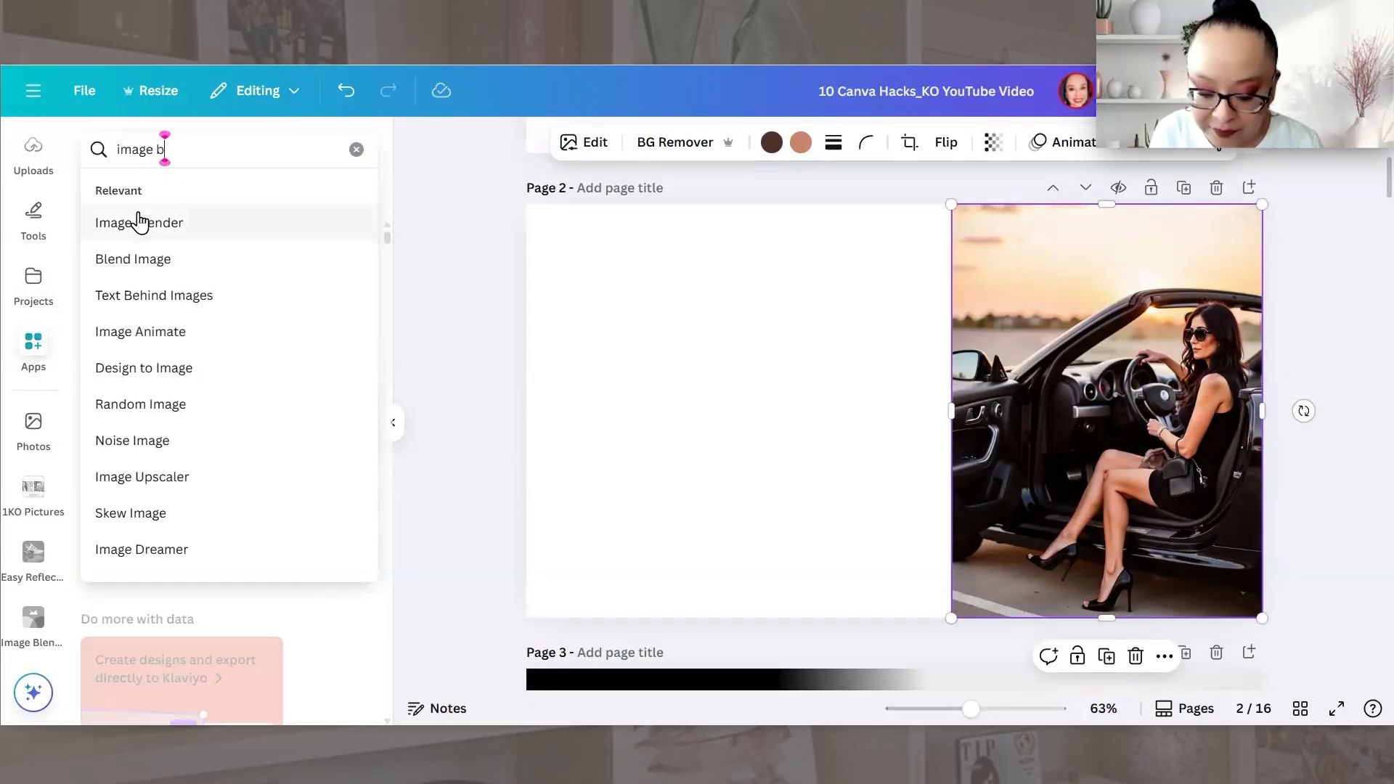
{"action": "type", "text": "lender"}
{"action": "key", "text": "Return"}
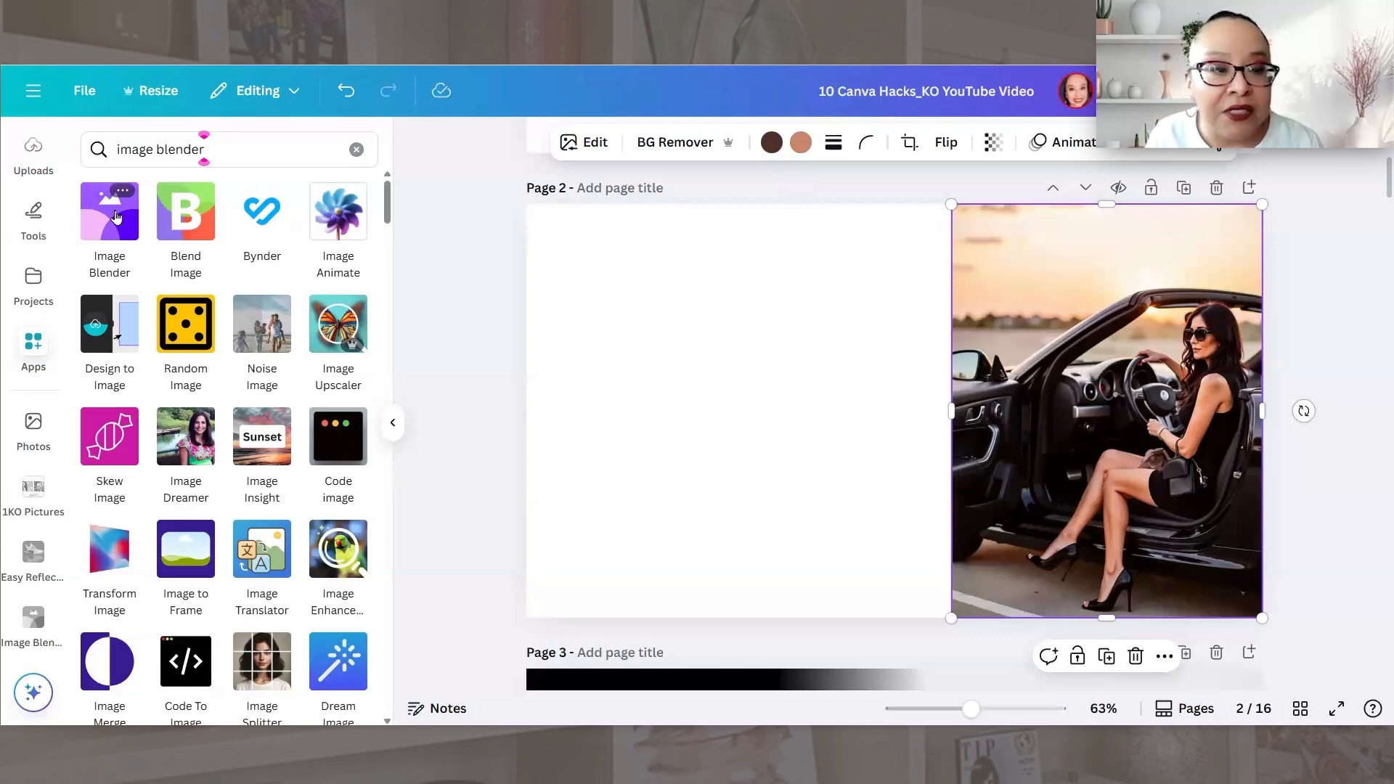
{"action": "left_click", "coordinate": [109, 239]}
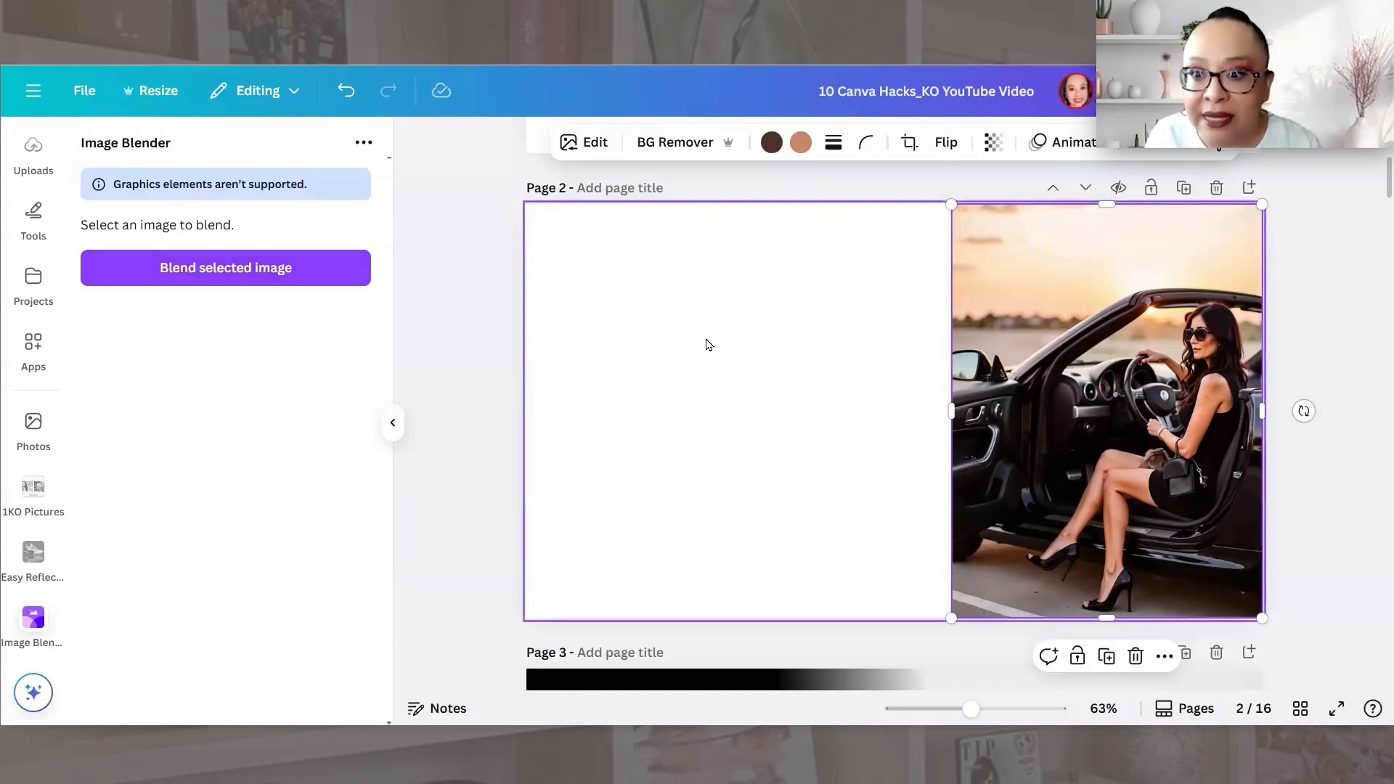
- Start blending the page 2 car photo and run its linear fade horizontally from the photo's left edge towards the woman's head
{"action": "left_click", "coordinate": [709, 344]}
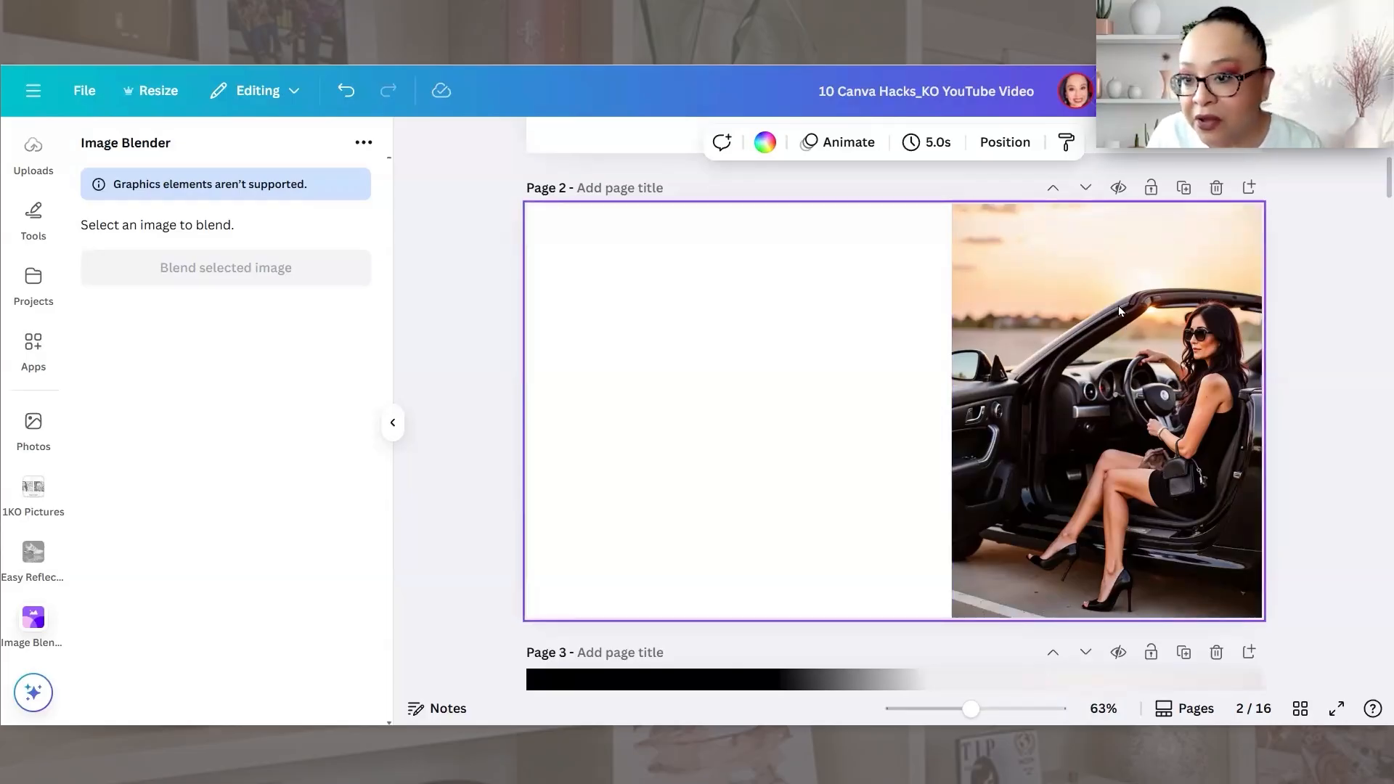
{"action": "left_click", "coordinate": [1109, 344]}
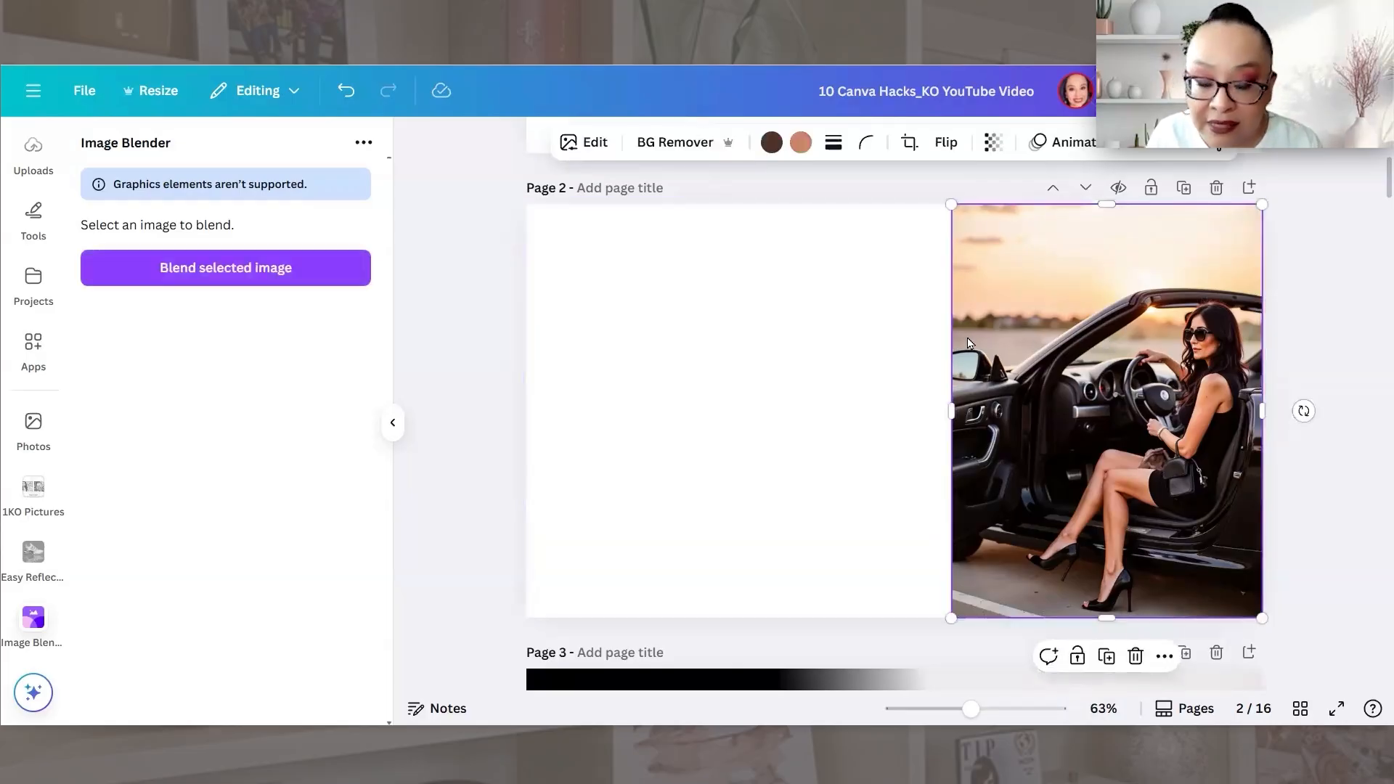
{"action": "left_click", "coordinate": [180, 275]}
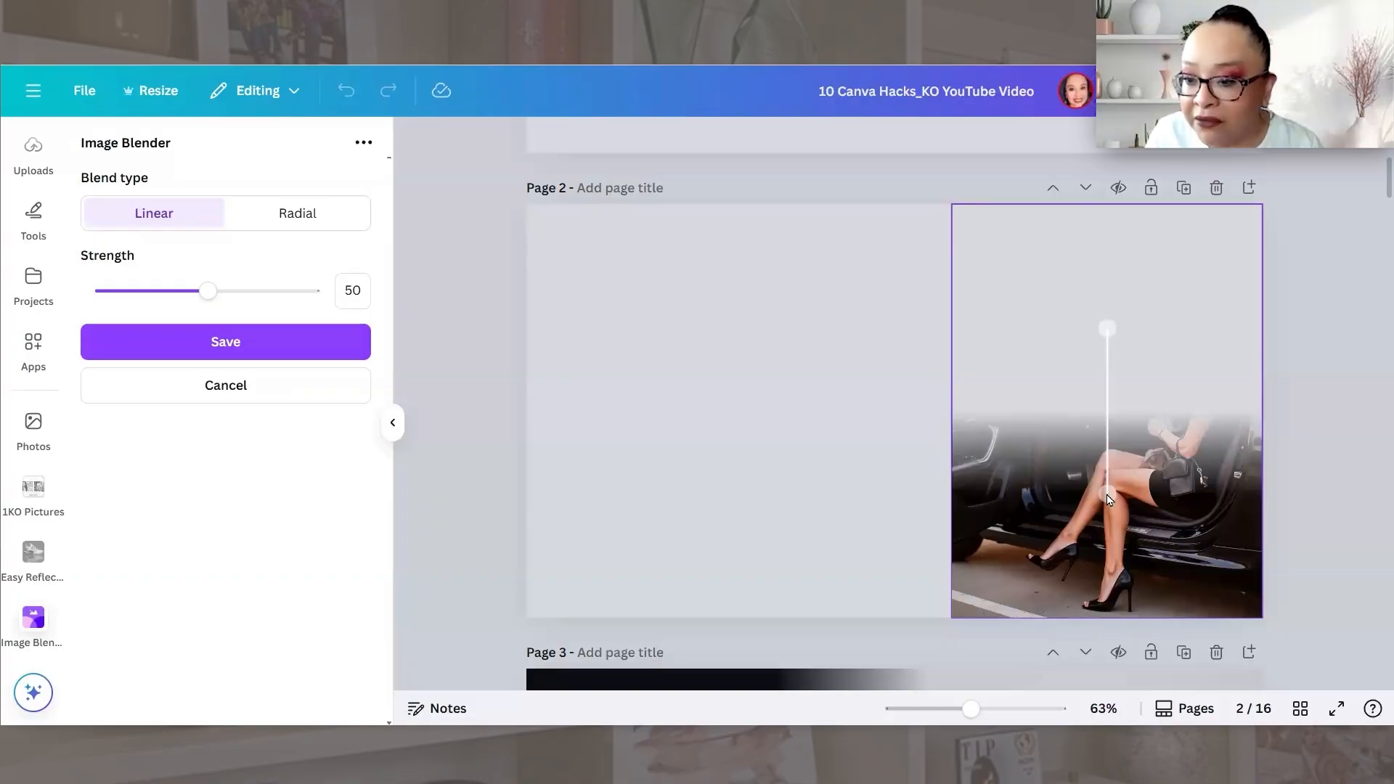
{"action": "left_click_drag", "start_coordinate": [1105, 495], "coordinate": [1213, 336]}
{"action": "left_click_drag", "start_coordinate": [1105, 325], "coordinate": [971, 342]}
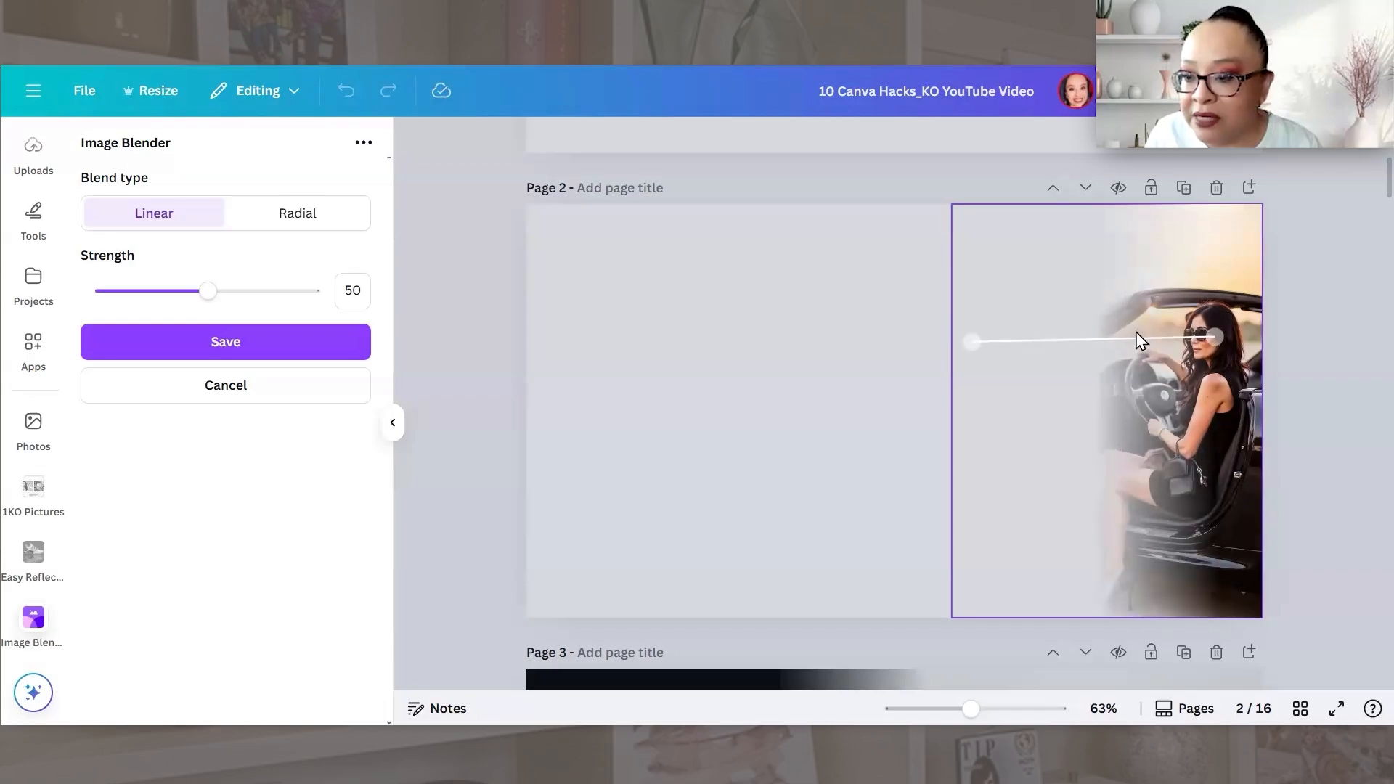
- Refine both ends of the linear fade so it shortens and covers only the left part of the car photo
{"action": "mouse_move", "coordinate": [1216, 339]}
{"action": "left_mouse_down"}
{"action": "mouse_move", "coordinate": [1154, 336]}
{"action": "mouse_move", "coordinate": [1074, 400]}
{"action": "mouse_move", "coordinate": [1065, 589]}
{"action": "mouse_move", "coordinate": [1174, 418]}
{"action": "mouse_move", "coordinate": [1179, 280]}
{"action": "mouse_move", "coordinate": [1196, 334]}
{"action": "left_mouse_up"}
{"action": "mouse_move", "coordinate": [972, 345]}
{"action": "left_mouse_down"}
{"action": "mouse_move", "coordinate": [968, 399]}
{"action": "mouse_move", "coordinate": [973, 349]}
{"action": "mouse_move", "coordinate": [987, 351]}
{"action": "left_mouse_up"}
{"action": "left_click_drag", "start_coordinate": [1199, 339], "coordinate": [1118, 350]}
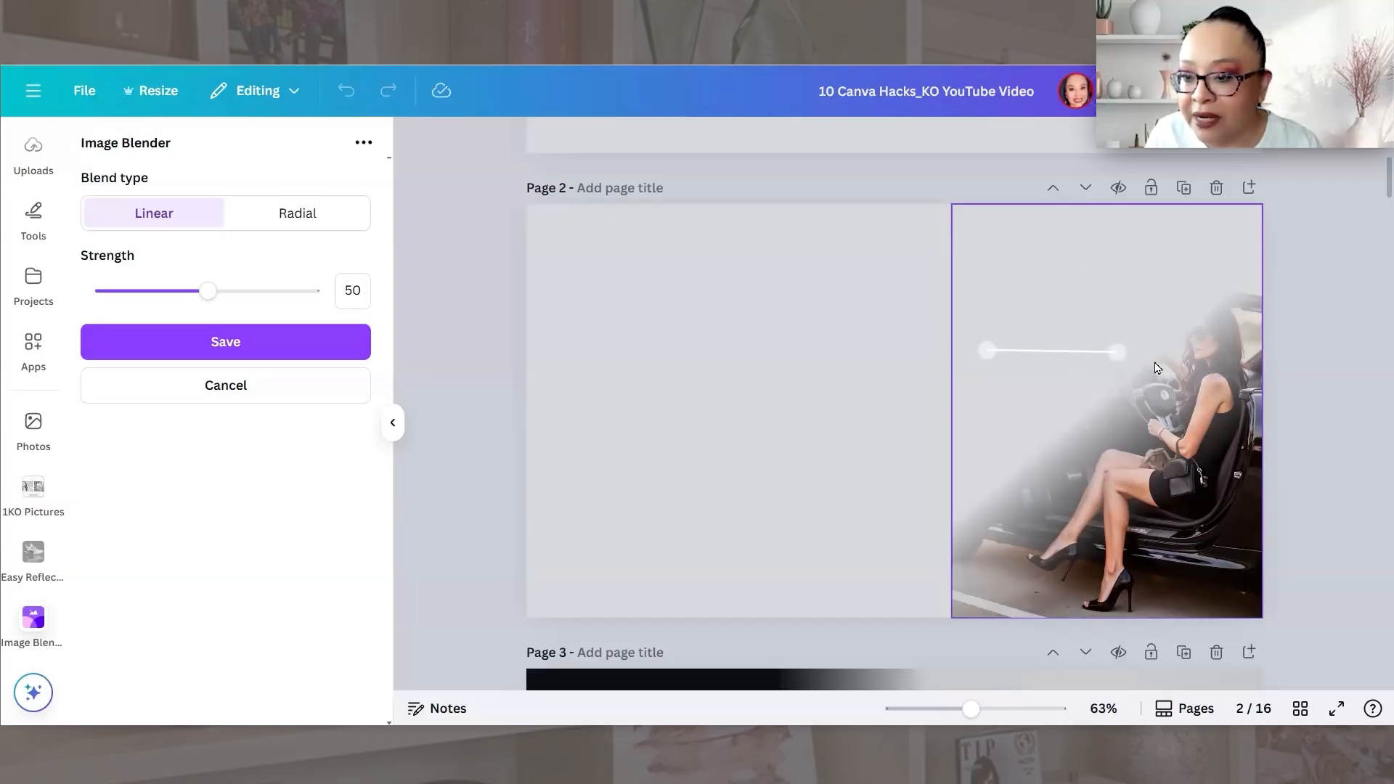
{"action": "left_click_drag", "start_coordinate": [1118, 353], "coordinate": [1073, 353]}
{"action": "scroll", "coordinate": [1035, 376], "scroll_direction": "down", "scroll_amount": 6}
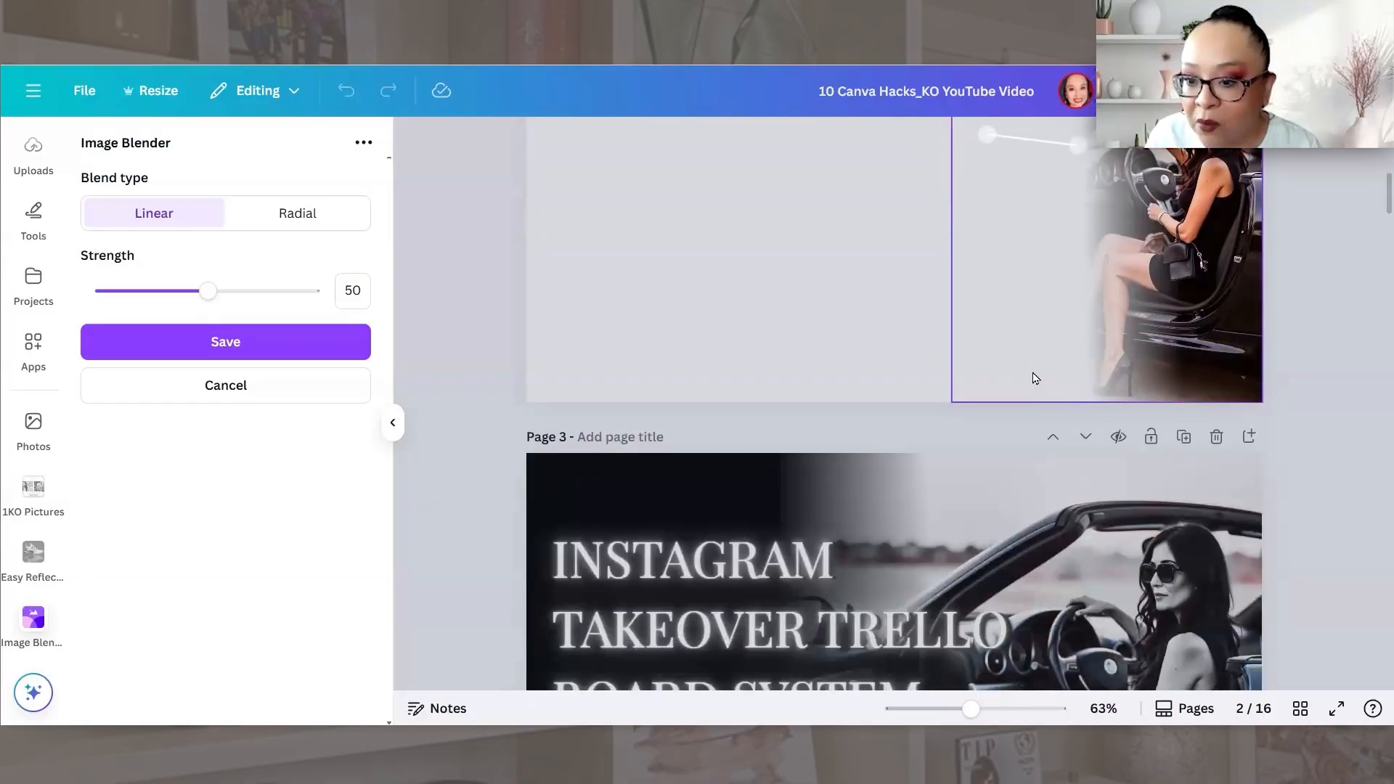
{"action": "scroll", "coordinate": [1034, 376], "scroll_direction": "up", "scroll_amount": 6}
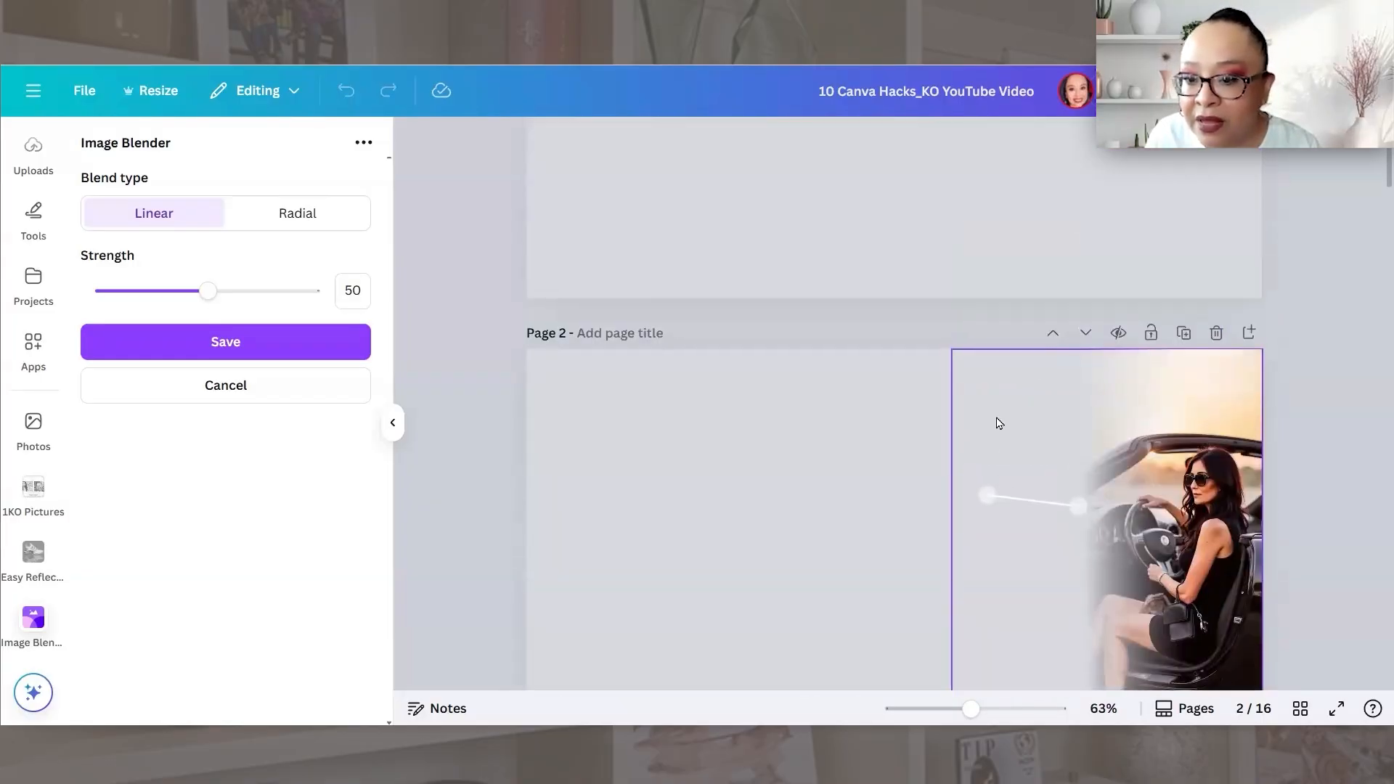
{"action": "left_click_drag", "start_coordinate": [1082, 362], "coordinate": [1055, 376]}
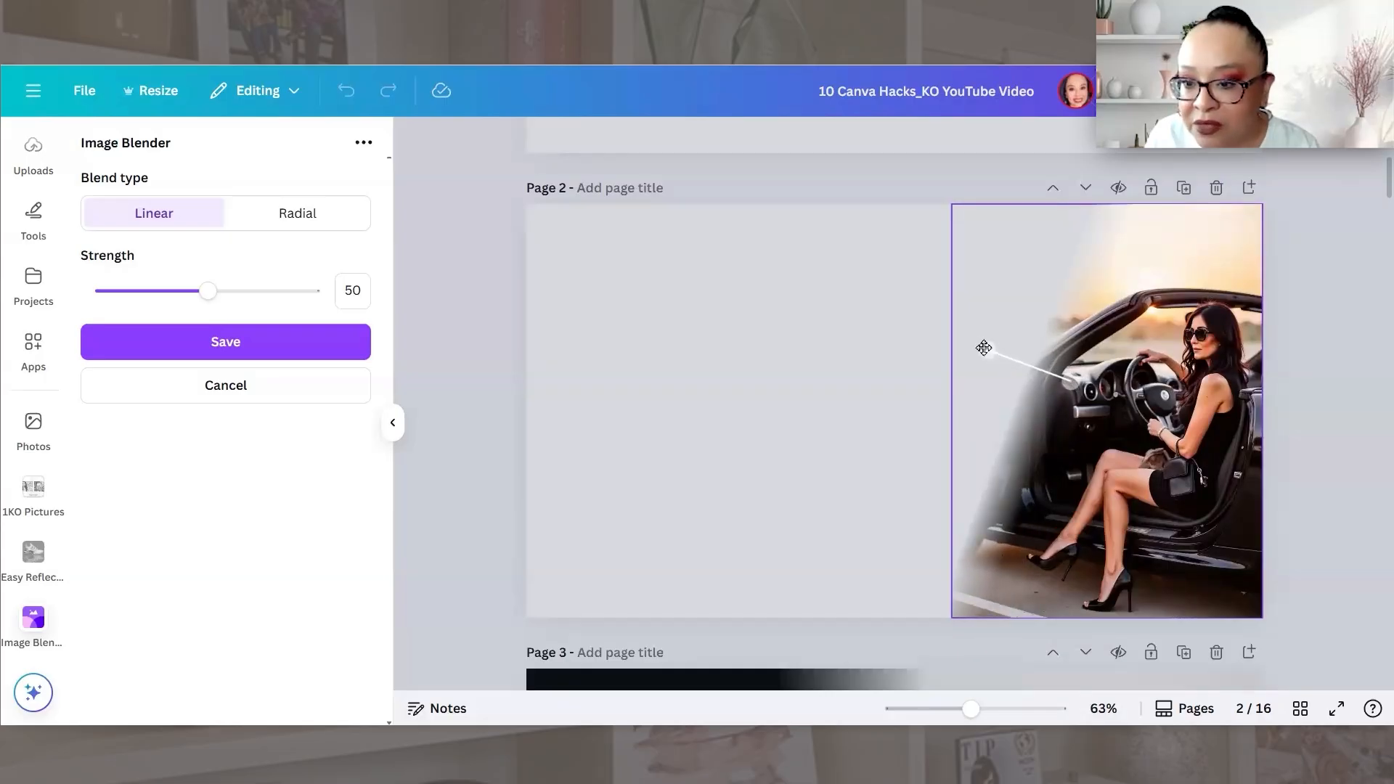
{"action": "left_click_drag", "start_coordinate": [984, 348], "coordinate": [963, 379]}
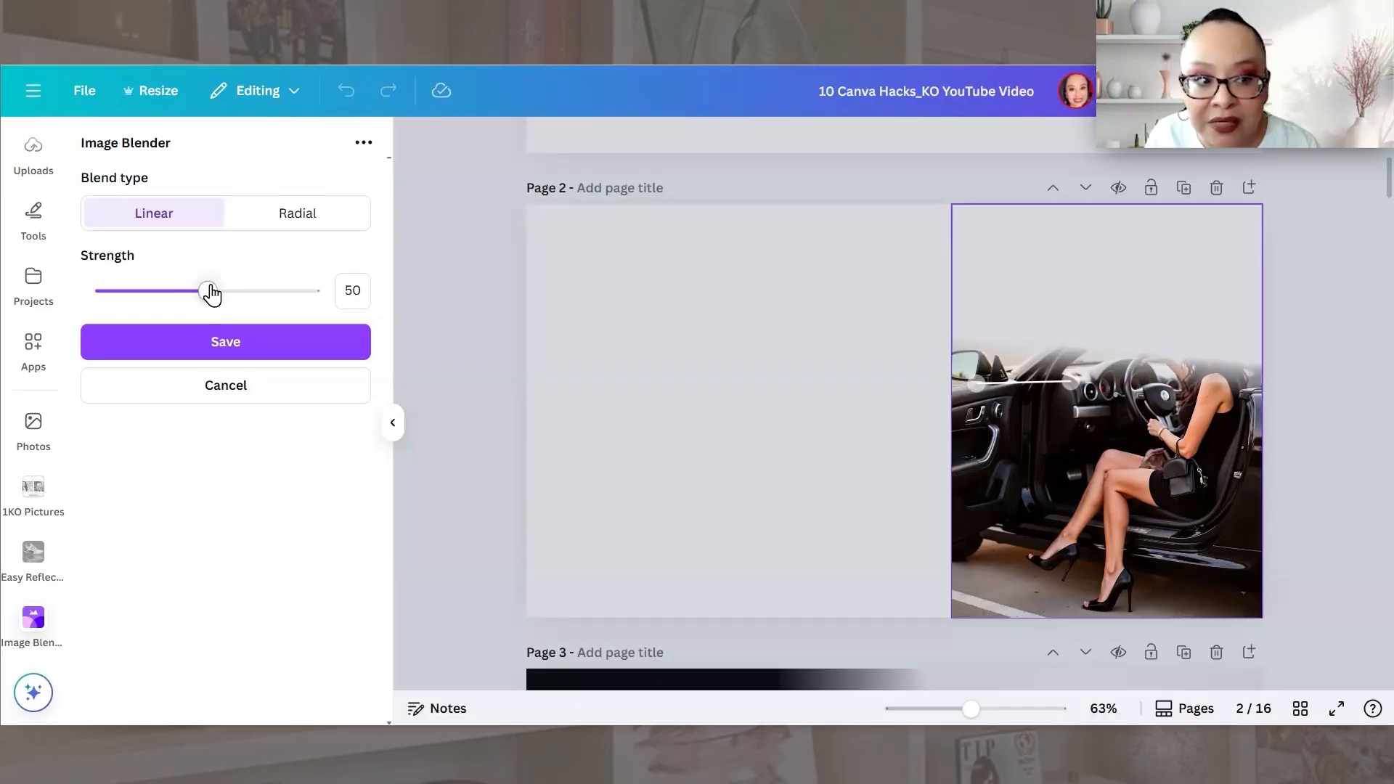
- Try blend strength 100, settle on 0, level the fade line across the photo's left part and save the blend
{"action": "left_click_drag", "start_coordinate": [208, 294], "coordinate": [335, 291]}
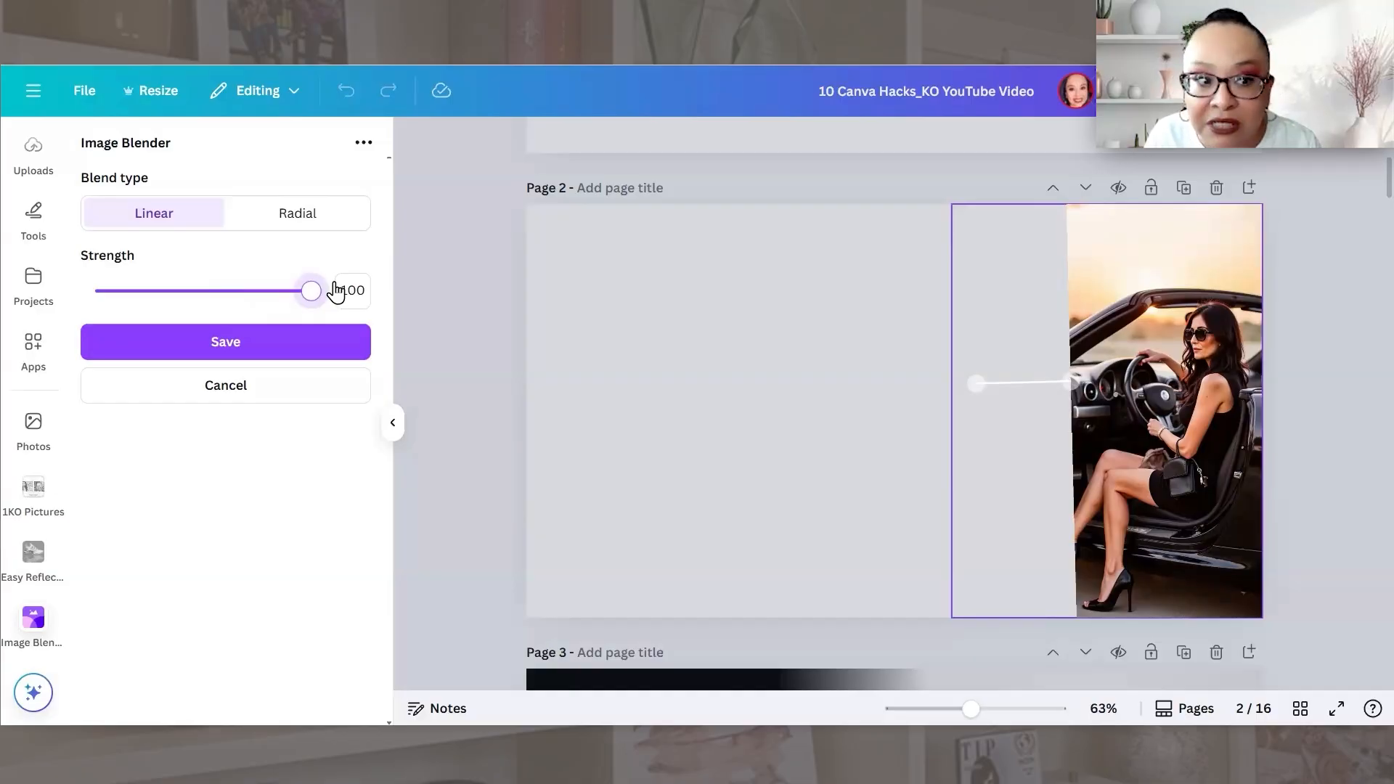
{"action": "left_click_drag", "start_coordinate": [320, 293], "coordinate": [101, 305]}
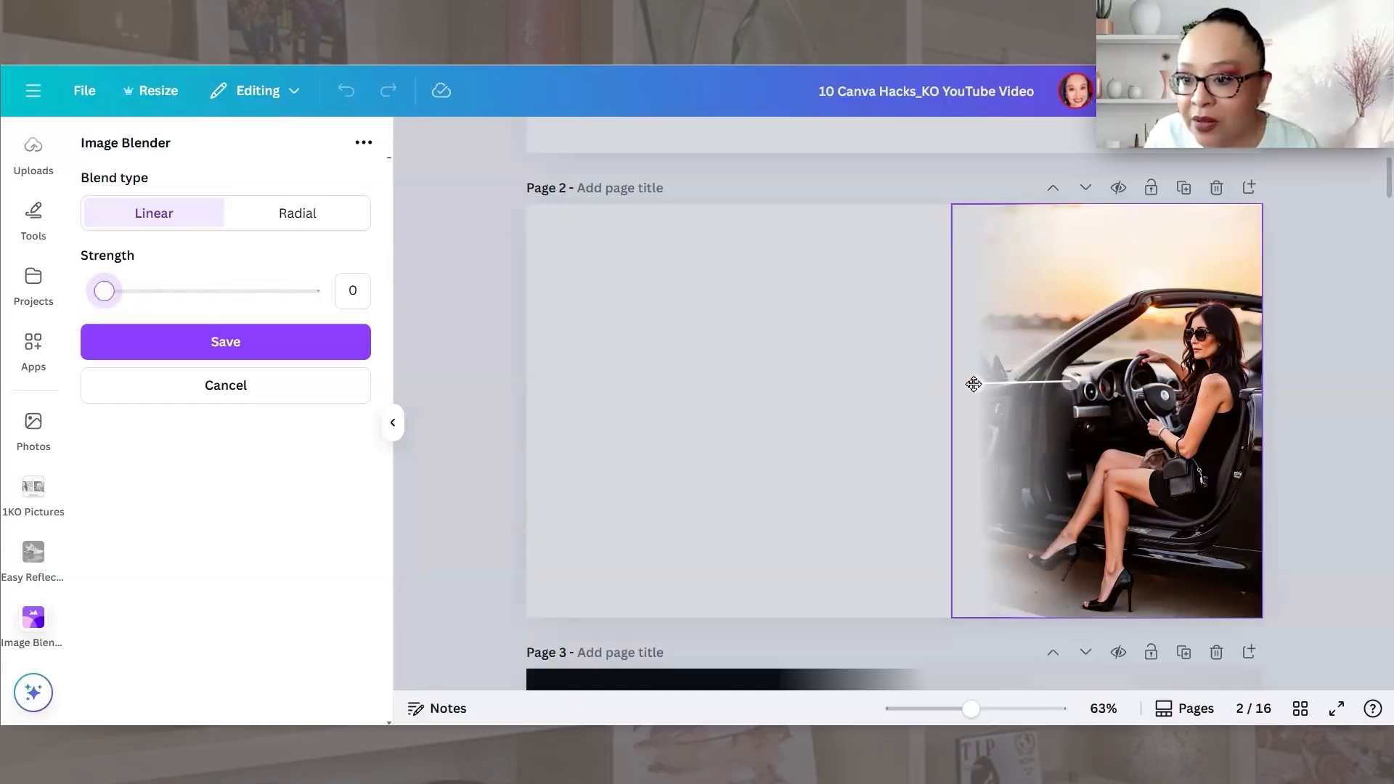
{"action": "left_click_drag", "start_coordinate": [974, 383], "coordinate": [979, 405]}
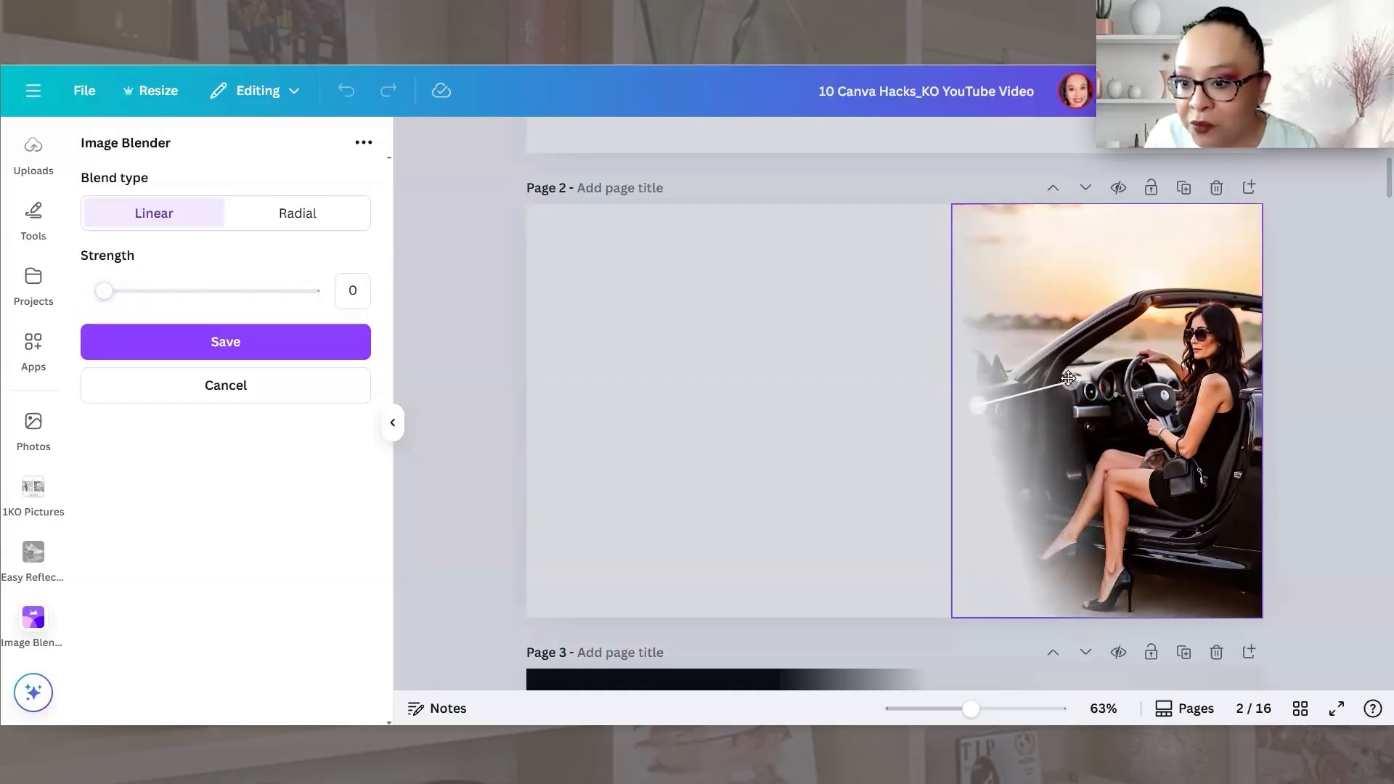
{"action": "left_click_drag", "start_coordinate": [1069, 396], "coordinate": [1070, 398]}
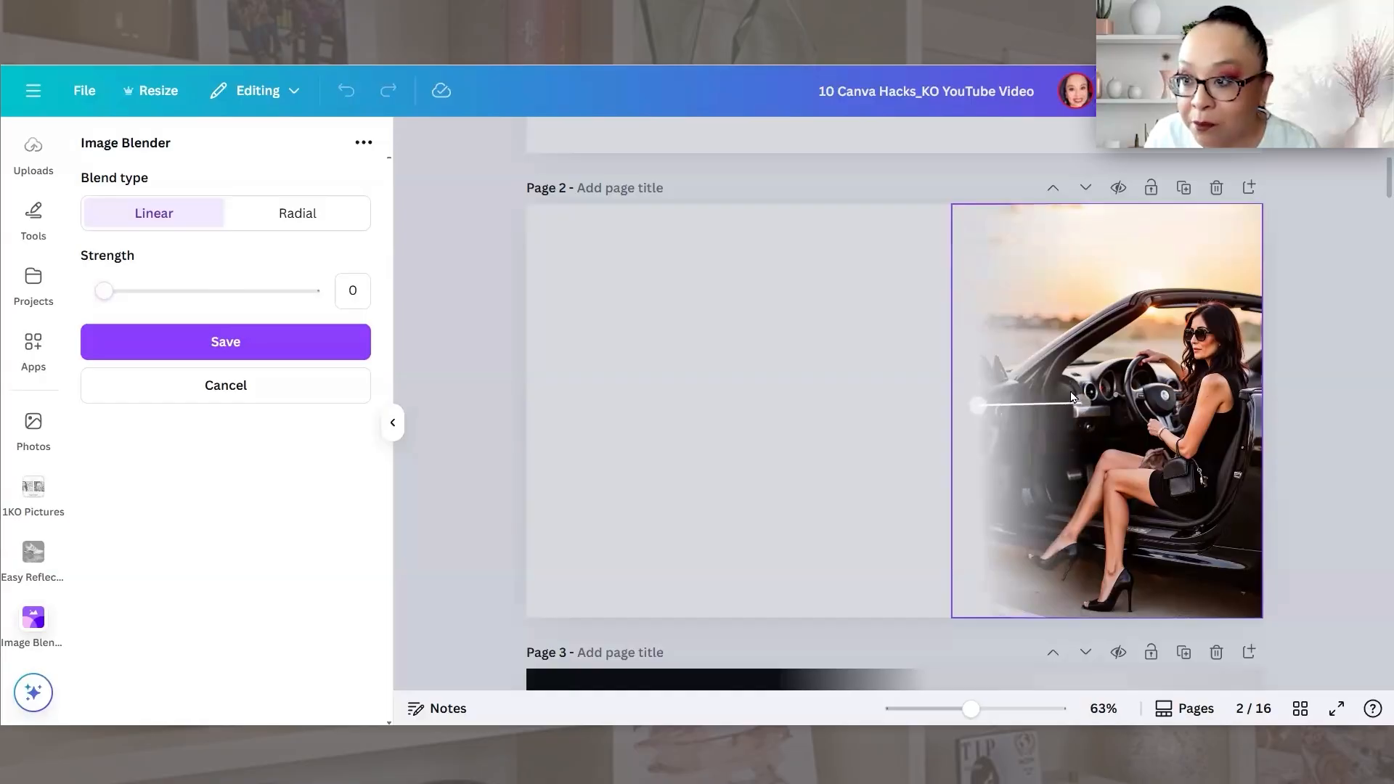
{"action": "left_click", "coordinate": [243, 343]}
- Change the background colour of page 2 to black
{"action": "left_click", "coordinate": [857, 372]}
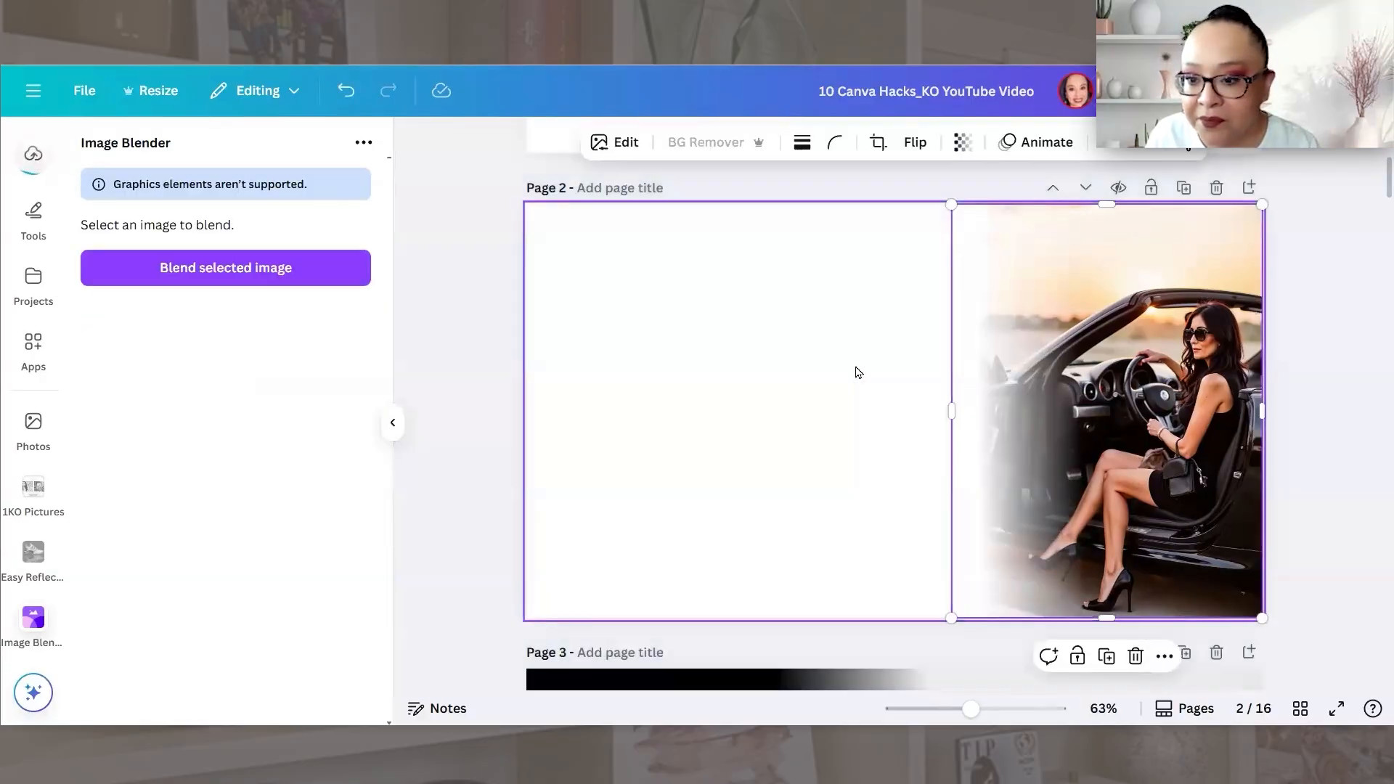
{"action": "left_click", "coordinate": [457, 403]}
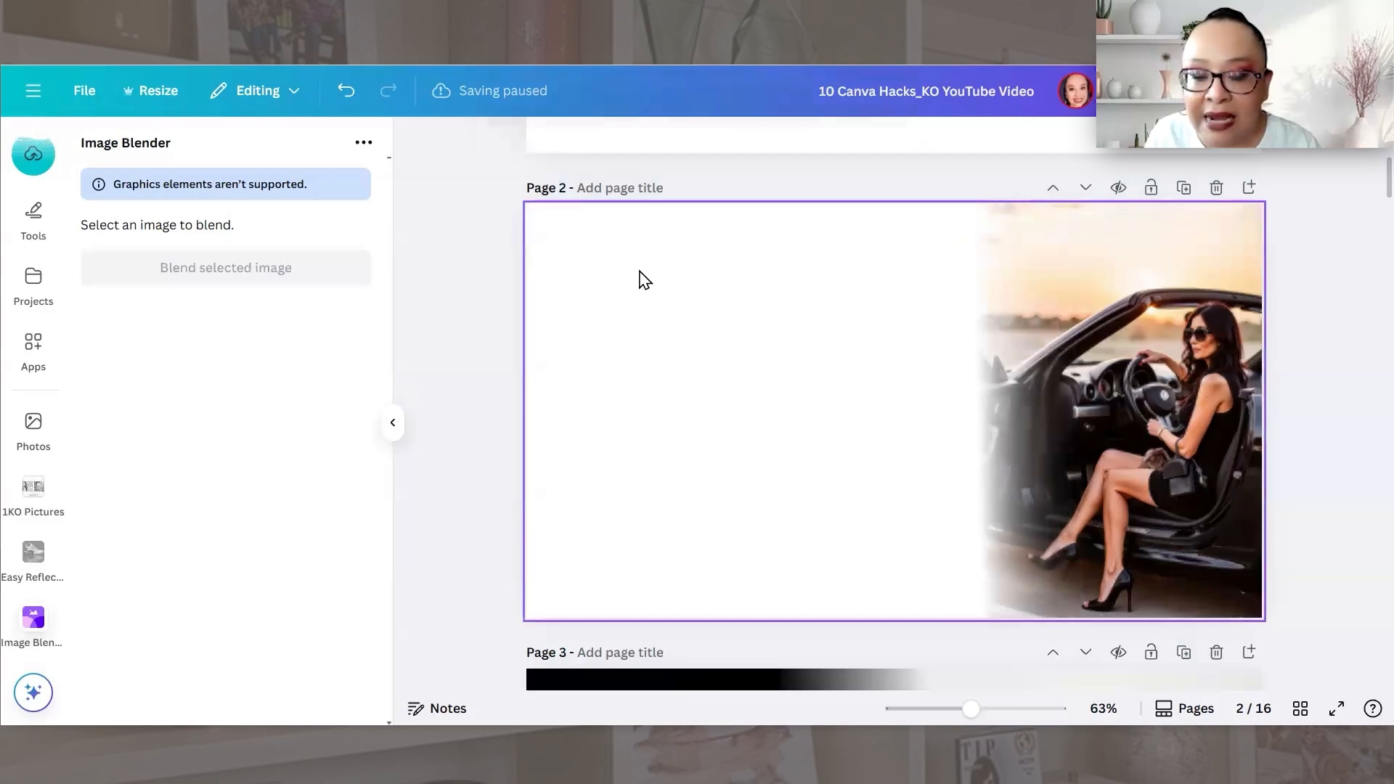
{"action": "left_click", "coordinate": [683, 289]}
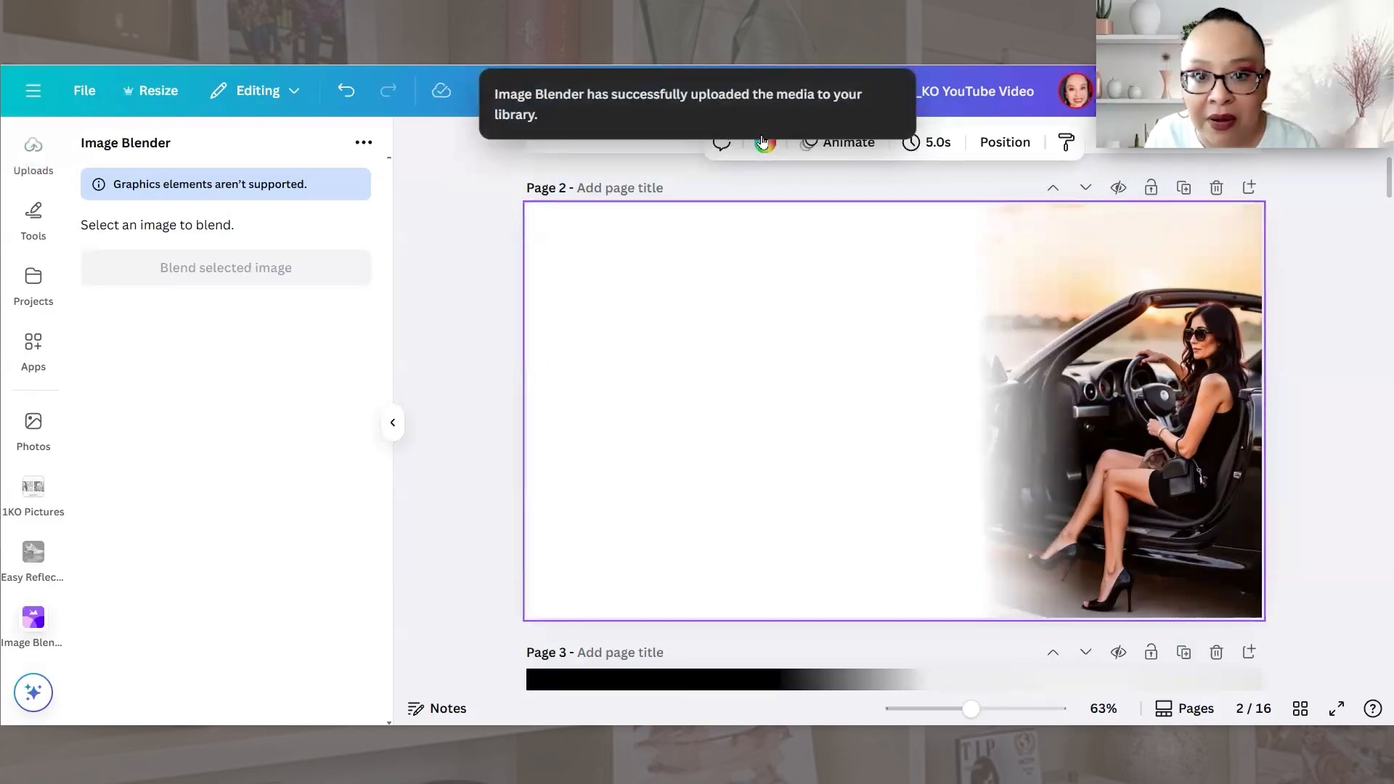
{"action": "left_click", "coordinate": [763, 140]}
{"action": "left_click", "coordinate": [151, 279]}
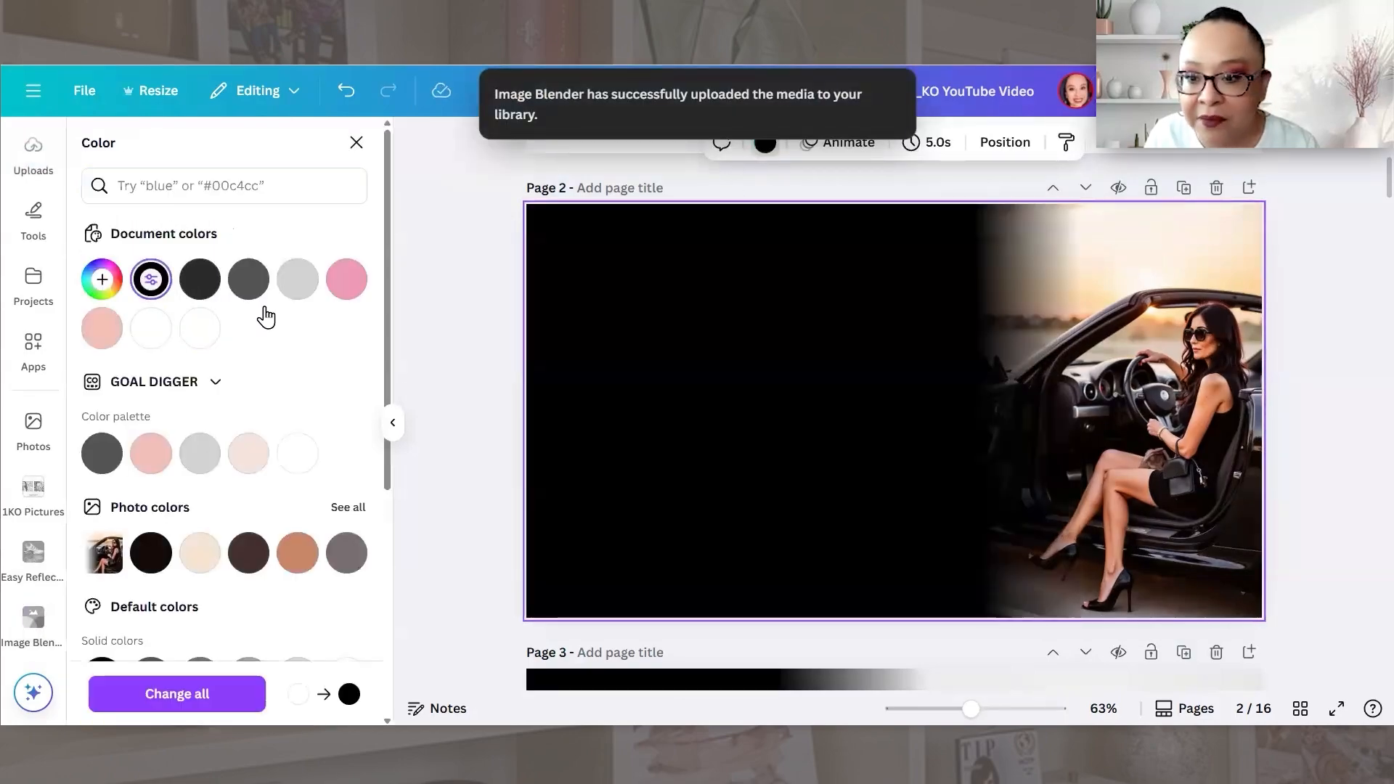
- Enlarge the blended photo to almost two thirds of page 2's width, position it against the right edge and check it against page 3
{"action": "left_click", "coordinate": [1063, 284]}
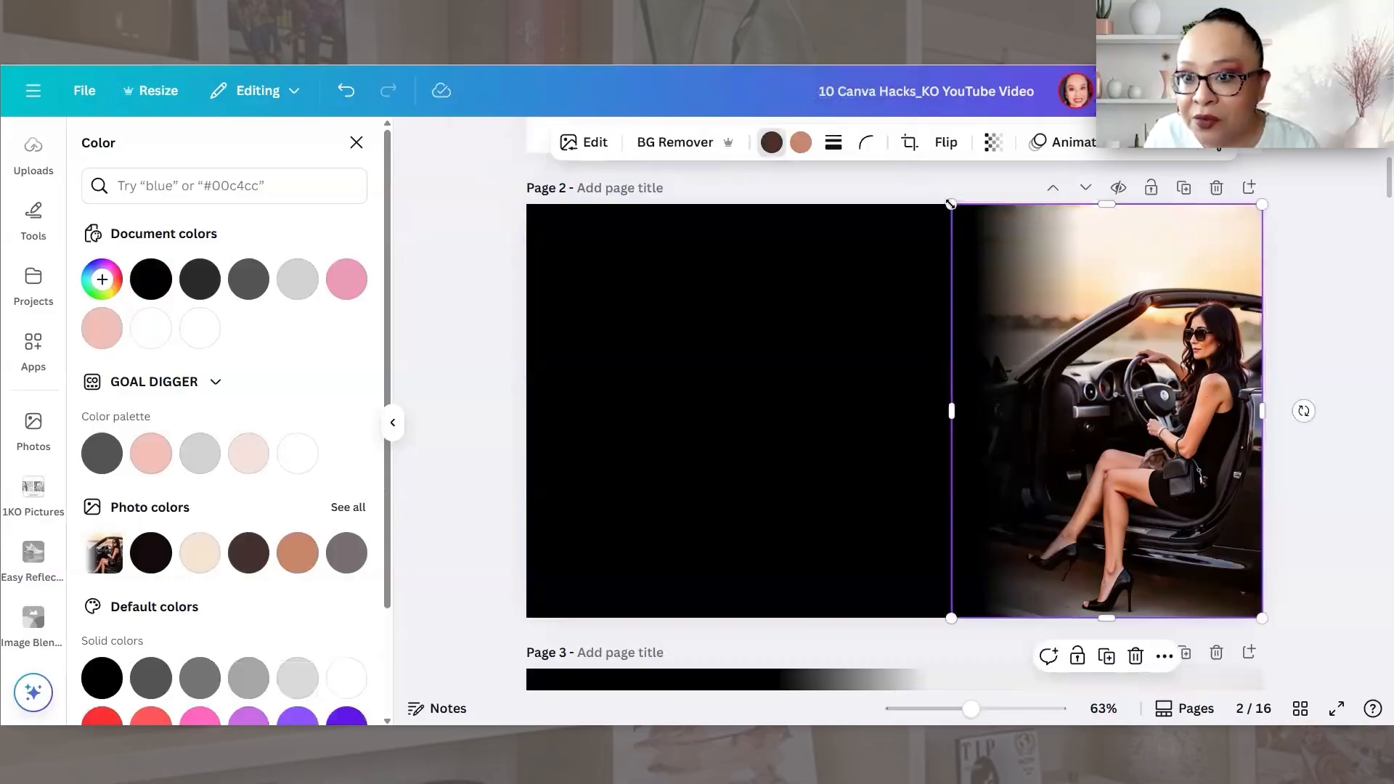
{"action": "scroll", "coordinate": [1052, 438], "scroll_direction": "down", "scroll_amount": 5}
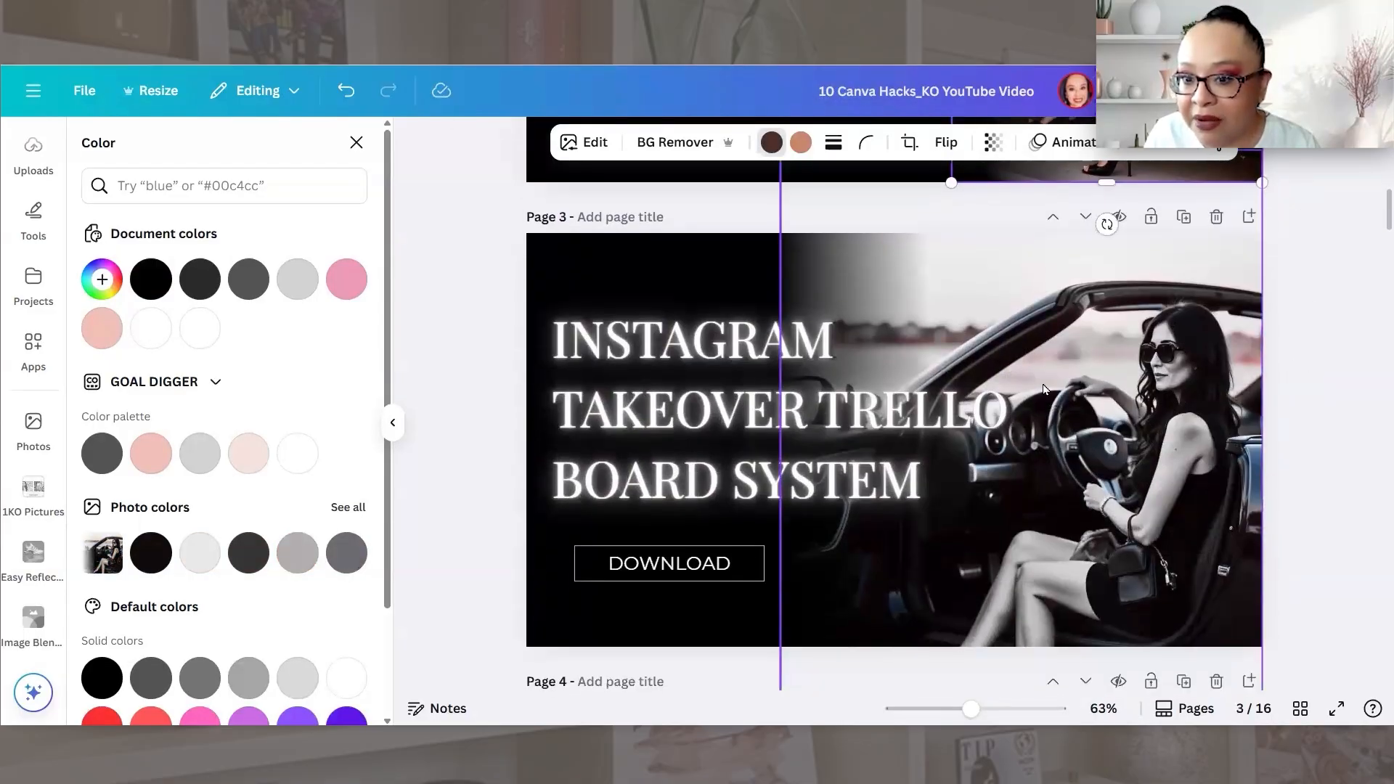
{"action": "scroll", "coordinate": [1089, 420], "scroll_direction": "up", "scroll_amount": 7}
{"action": "scroll", "coordinate": [1089, 426], "scroll_direction": "down", "scroll_amount": 2}
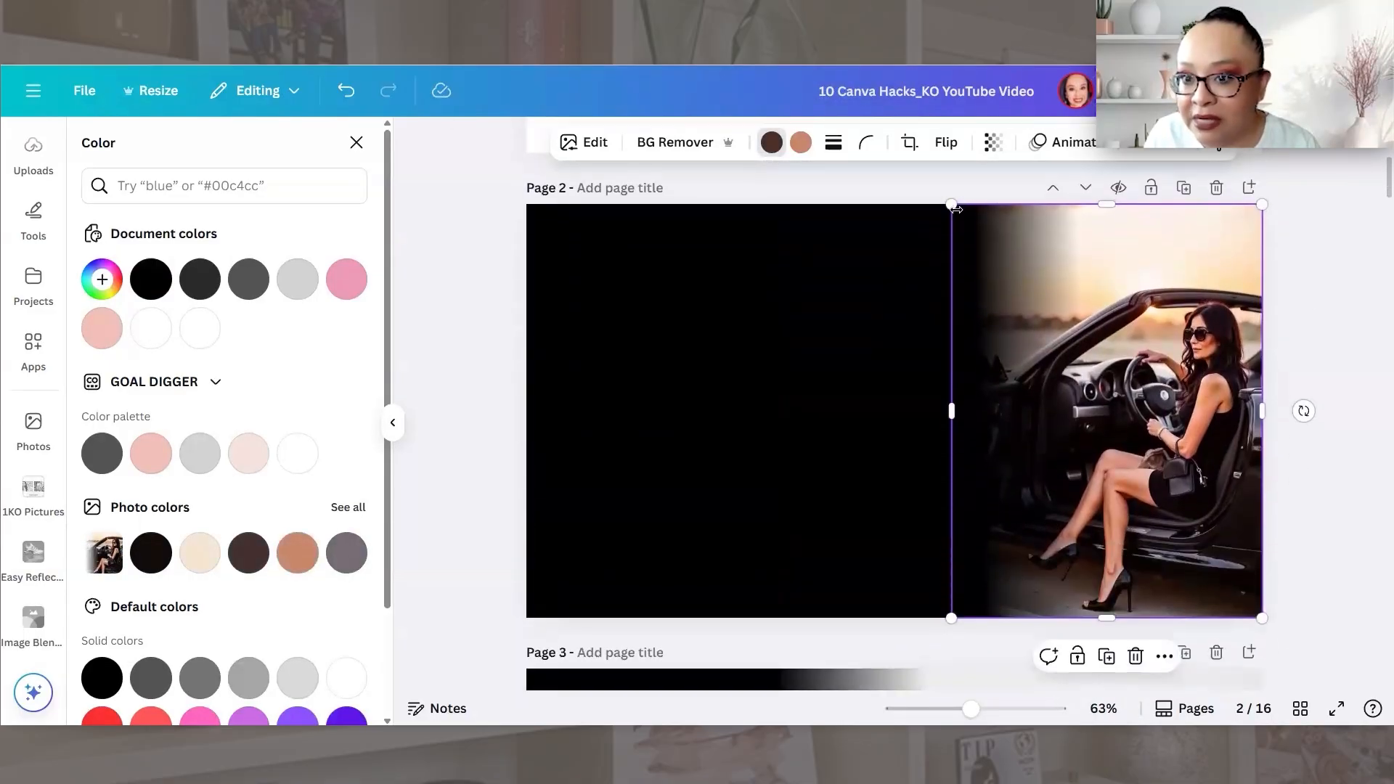
{"action": "left_click_drag", "start_coordinate": [935, 197], "coordinate": [644, 112]}
{"action": "left_click_drag", "start_coordinate": [1141, 334], "coordinate": [1089, 458]}
{"action": "left_click", "coordinate": [739, 281]}
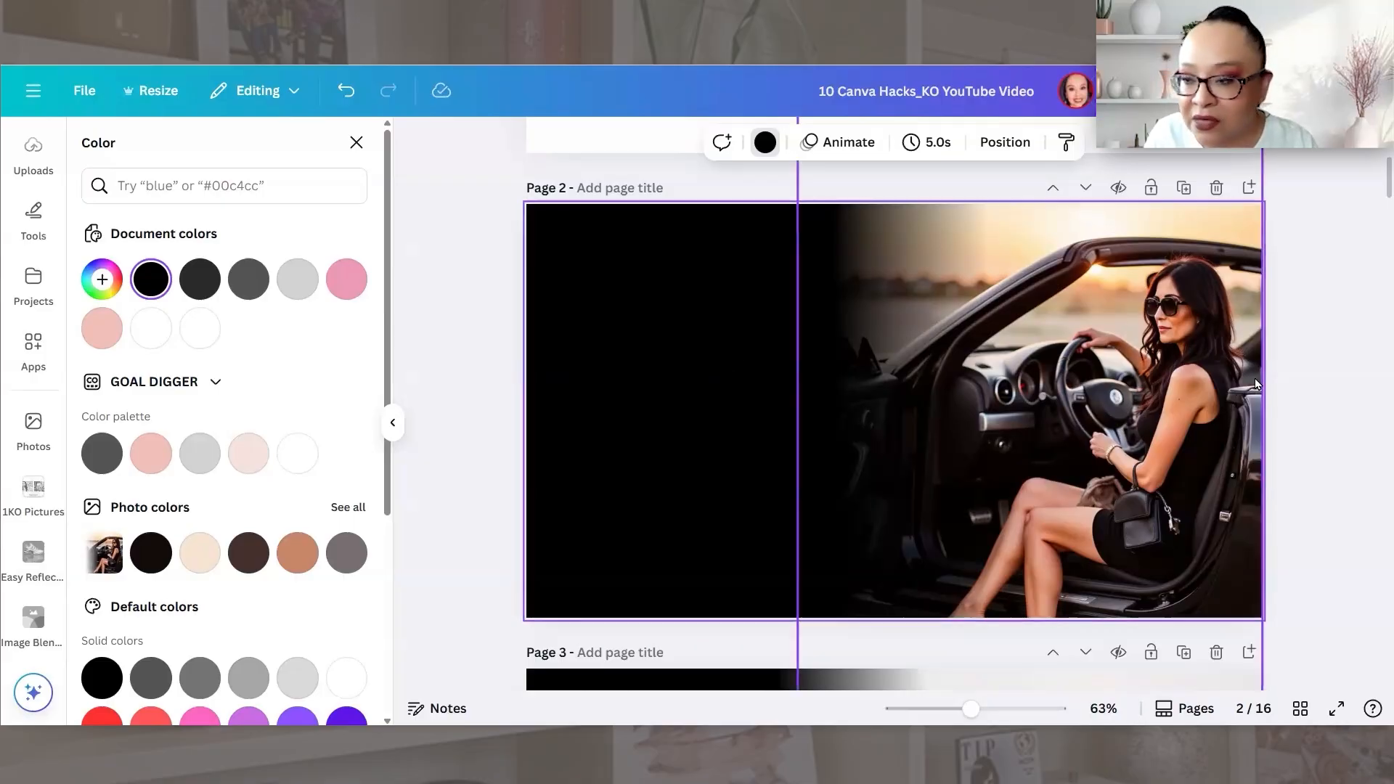
- On page 4, shift the central portrait cutout slightly left and the faded portrait beside it slightly right
{"action": "scroll", "coordinate": [1291, 368], "scroll_direction": "down", "scroll_amount": 10}
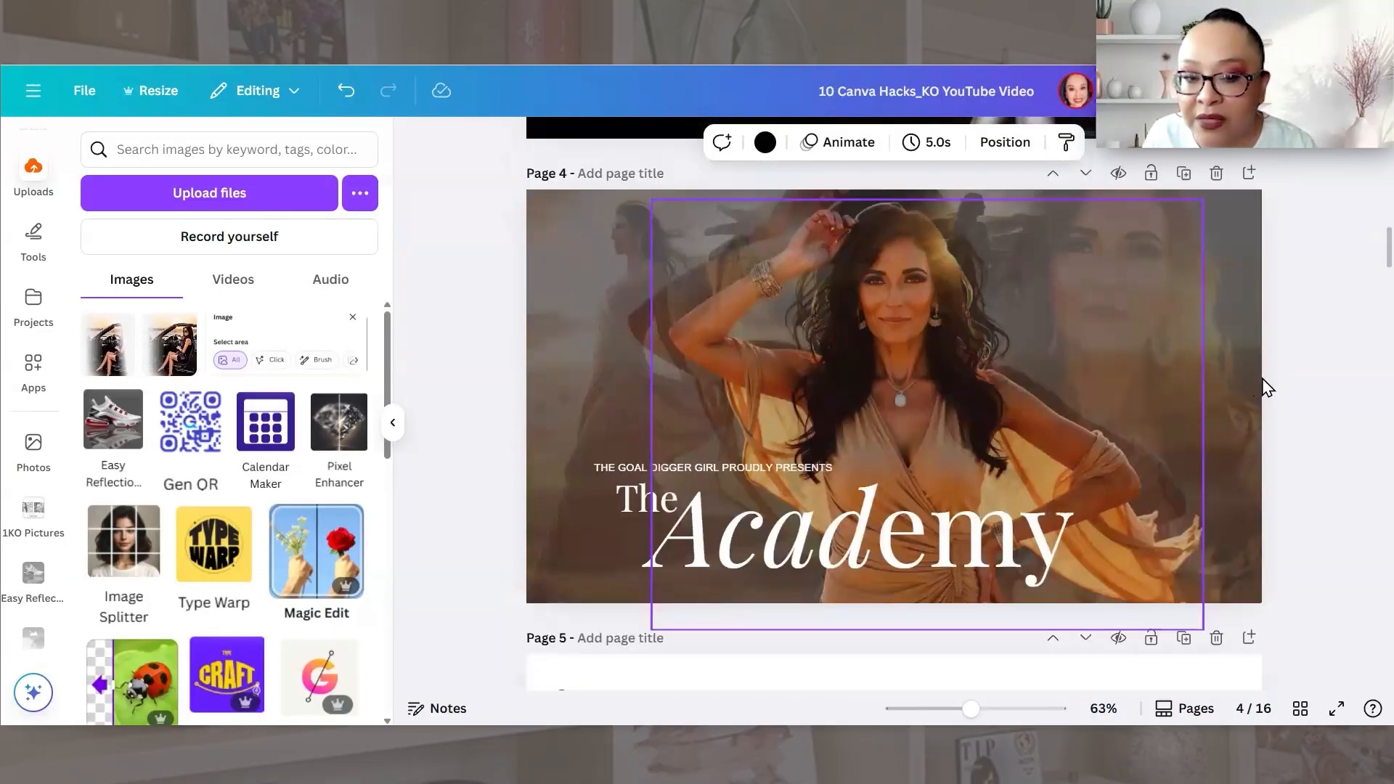
{"action": "left_click", "coordinate": [1156, 302]}
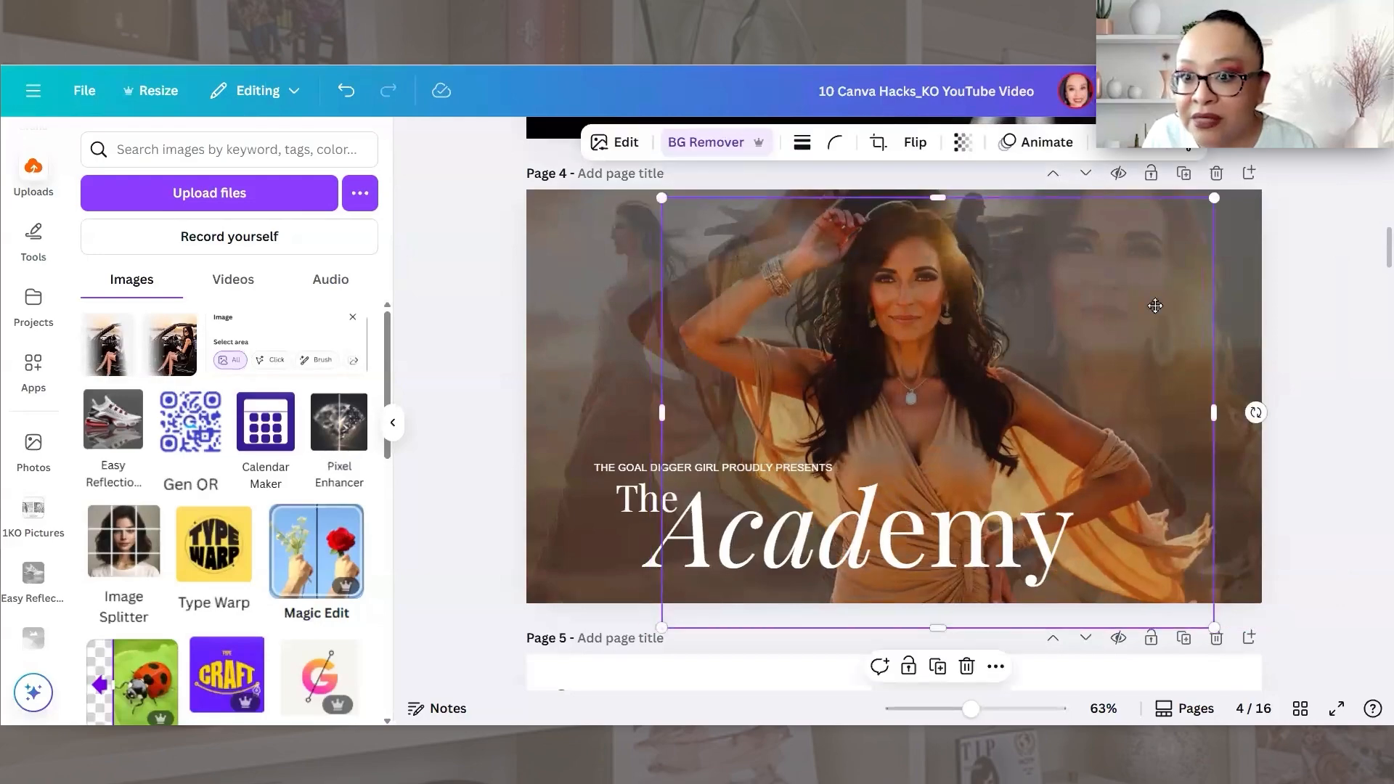
{"action": "left_click_drag", "start_coordinate": [1156, 303], "coordinate": [1128, 304]}
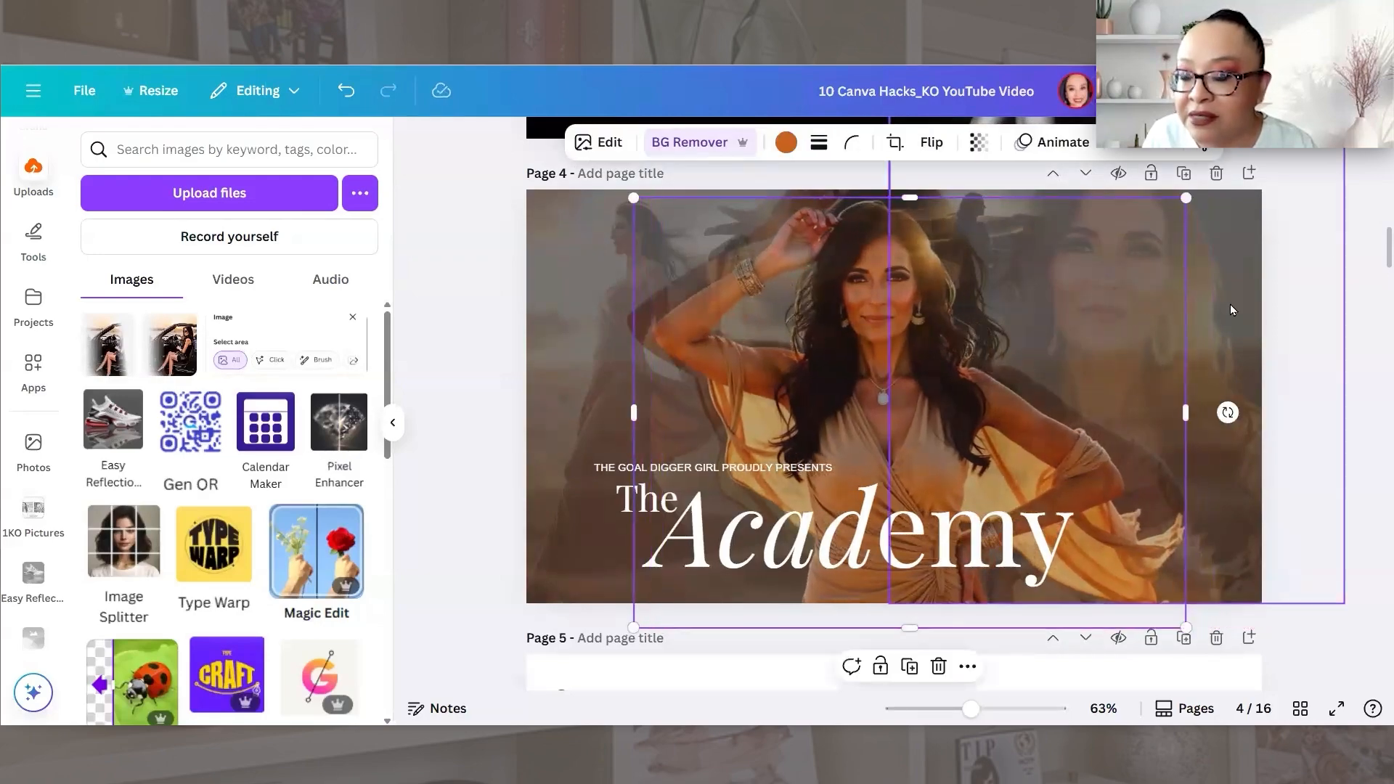
{"action": "left_click_drag", "start_coordinate": [1230, 304], "coordinate": [1259, 316]}
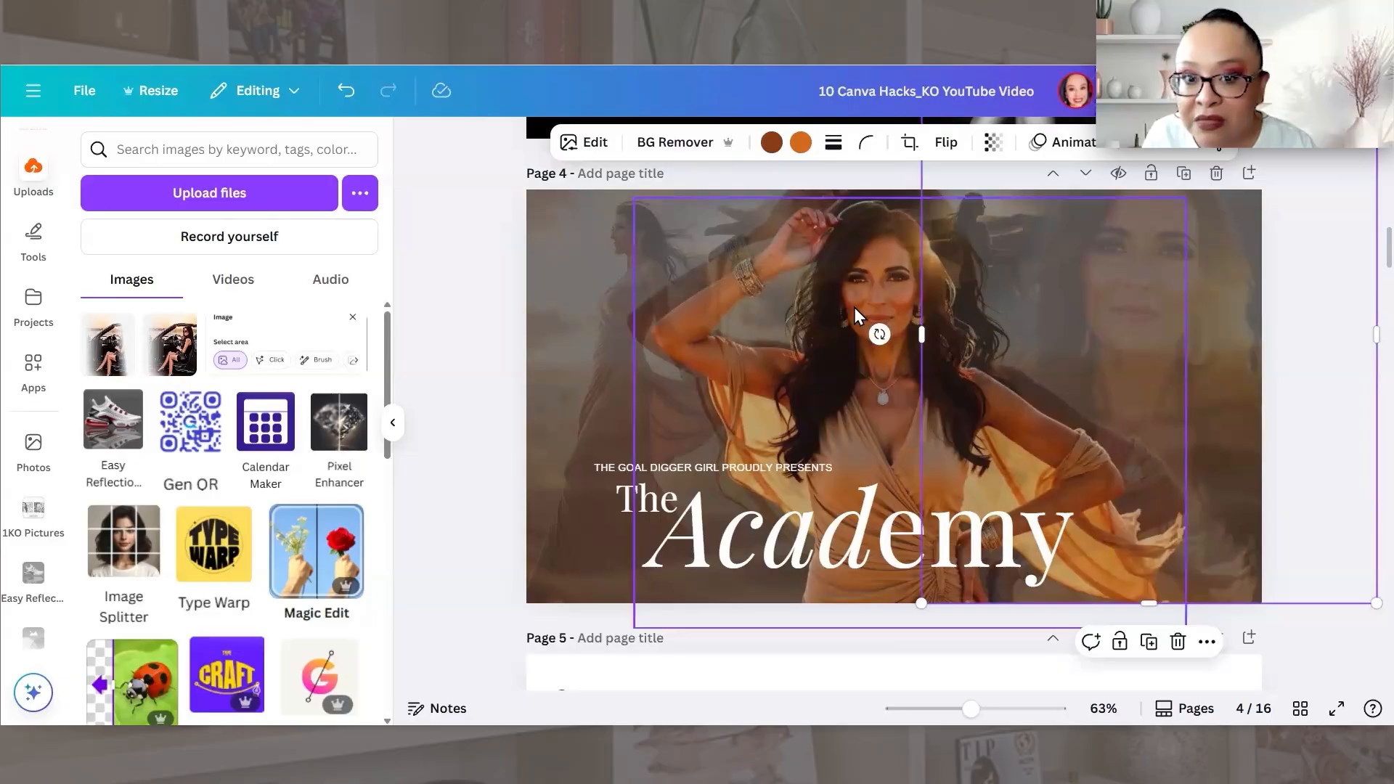
- Delete the central portrait cutout and the background image behind it from page 4
{"action": "left_click_drag", "start_coordinate": [854, 307], "coordinate": [855, 315]}
{"action": "left_click", "coordinate": [938, 241]}
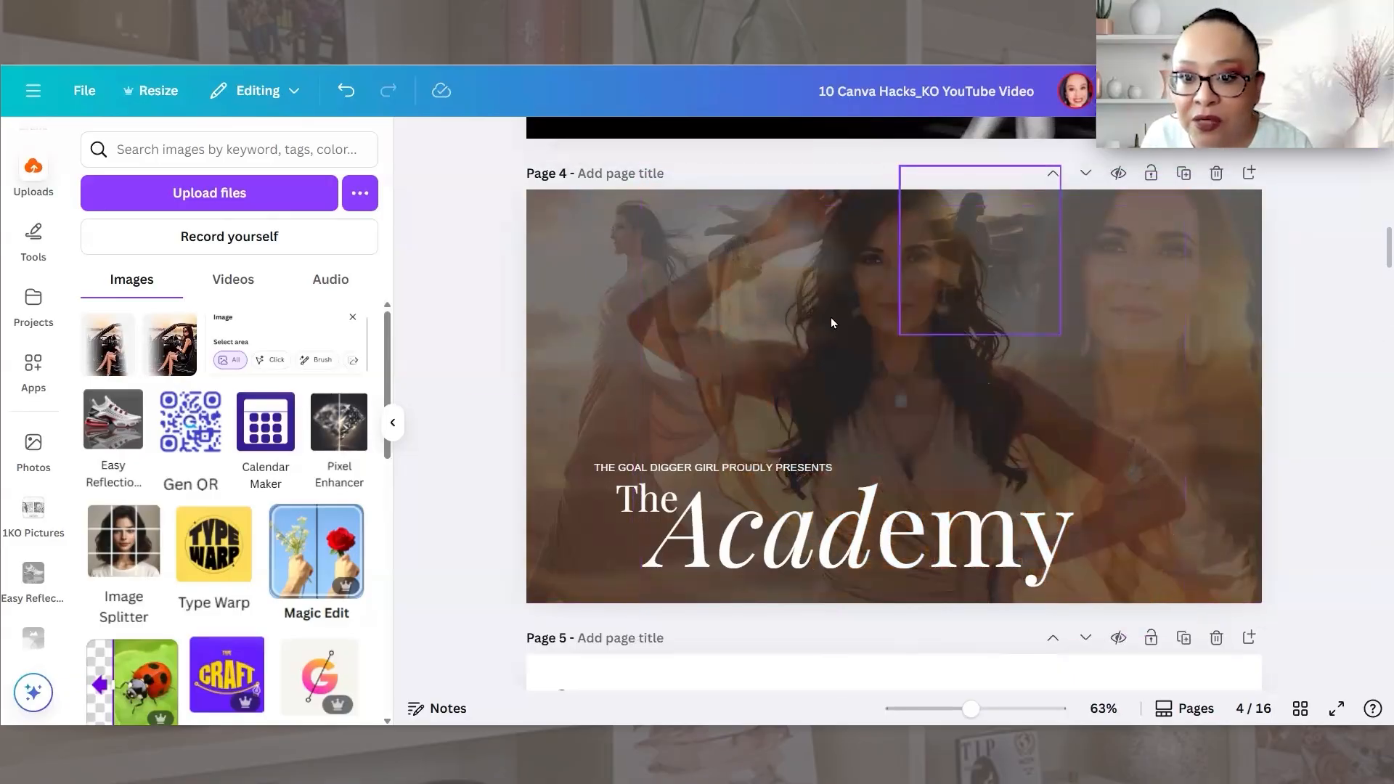
{"action": "left_click", "coordinate": [911, 416]}
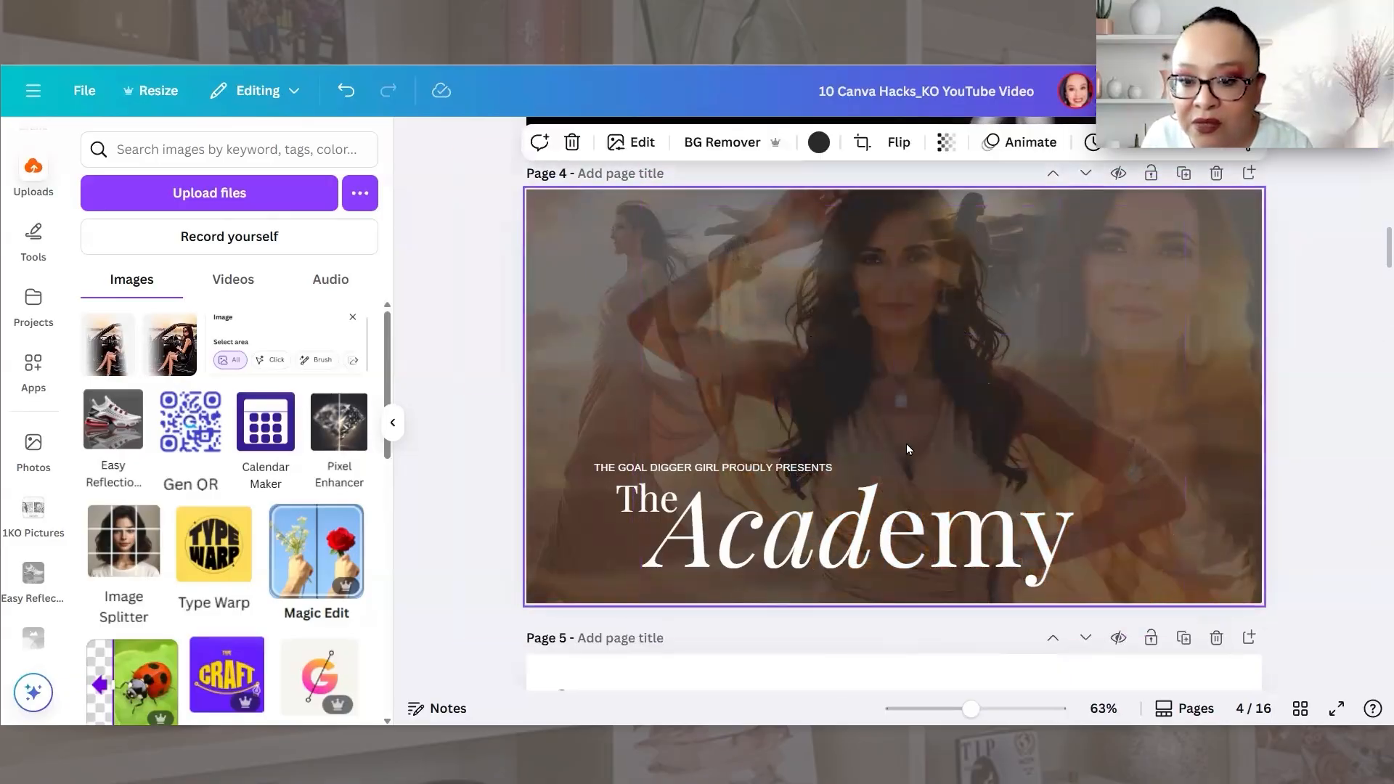
{"action": "key", "text": "Delete"}
- Move the faded golden image with the outstretched arm around page 4, placing it over the standing woman in the upper left area
{"action": "left_click_drag", "start_coordinate": [790, 302], "coordinate": [897, 386]}
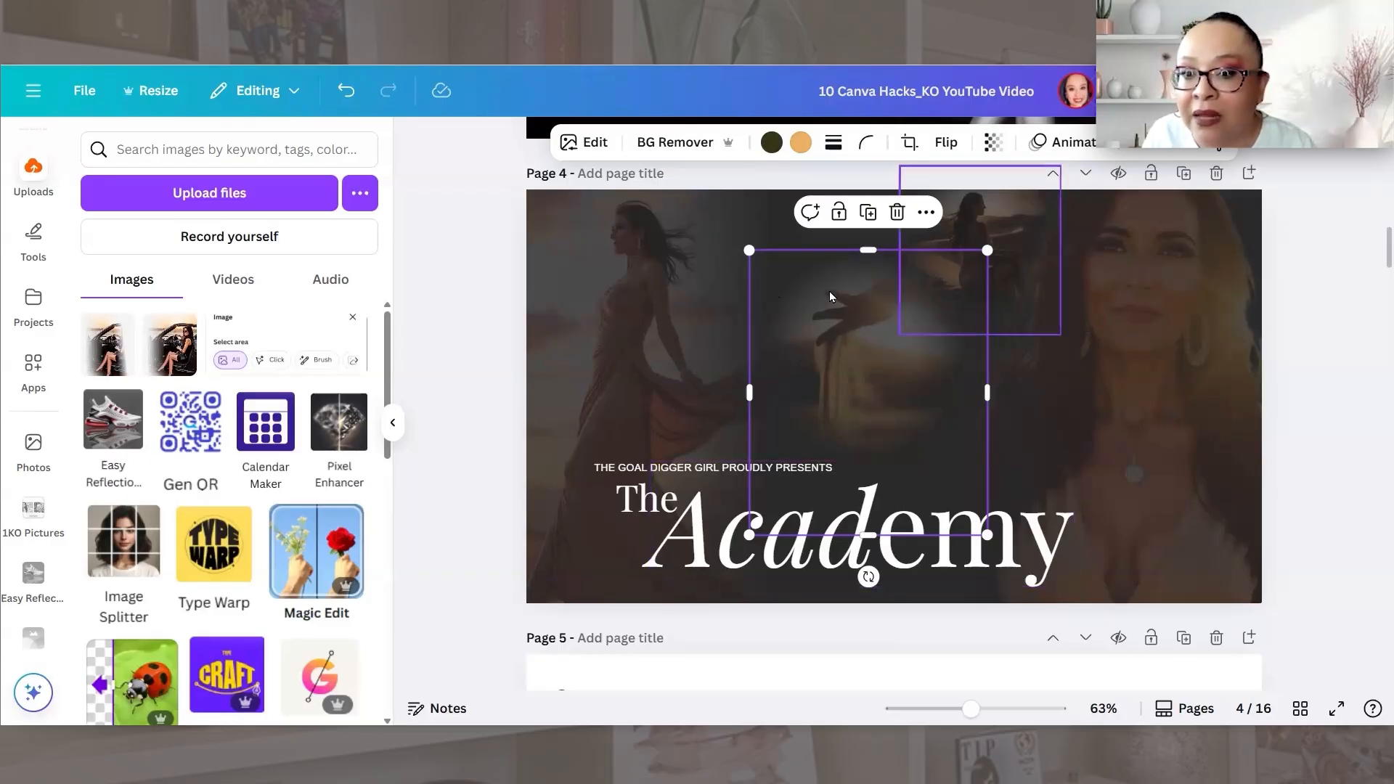
{"action": "left_click_drag", "start_coordinate": [854, 379], "coordinate": [759, 312]}
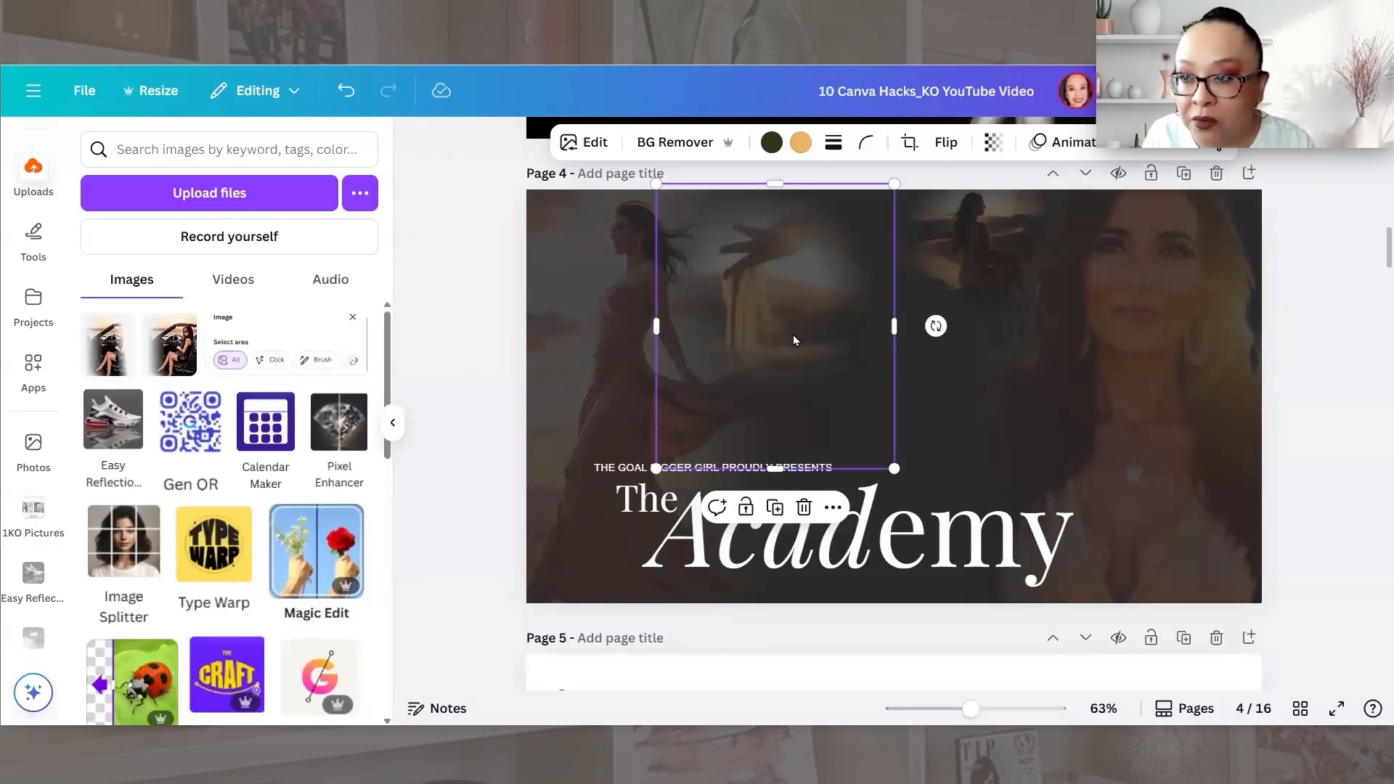
{"action": "left_click_drag", "start_coordinate": [791, 339], "coordinate": [746, 270]}
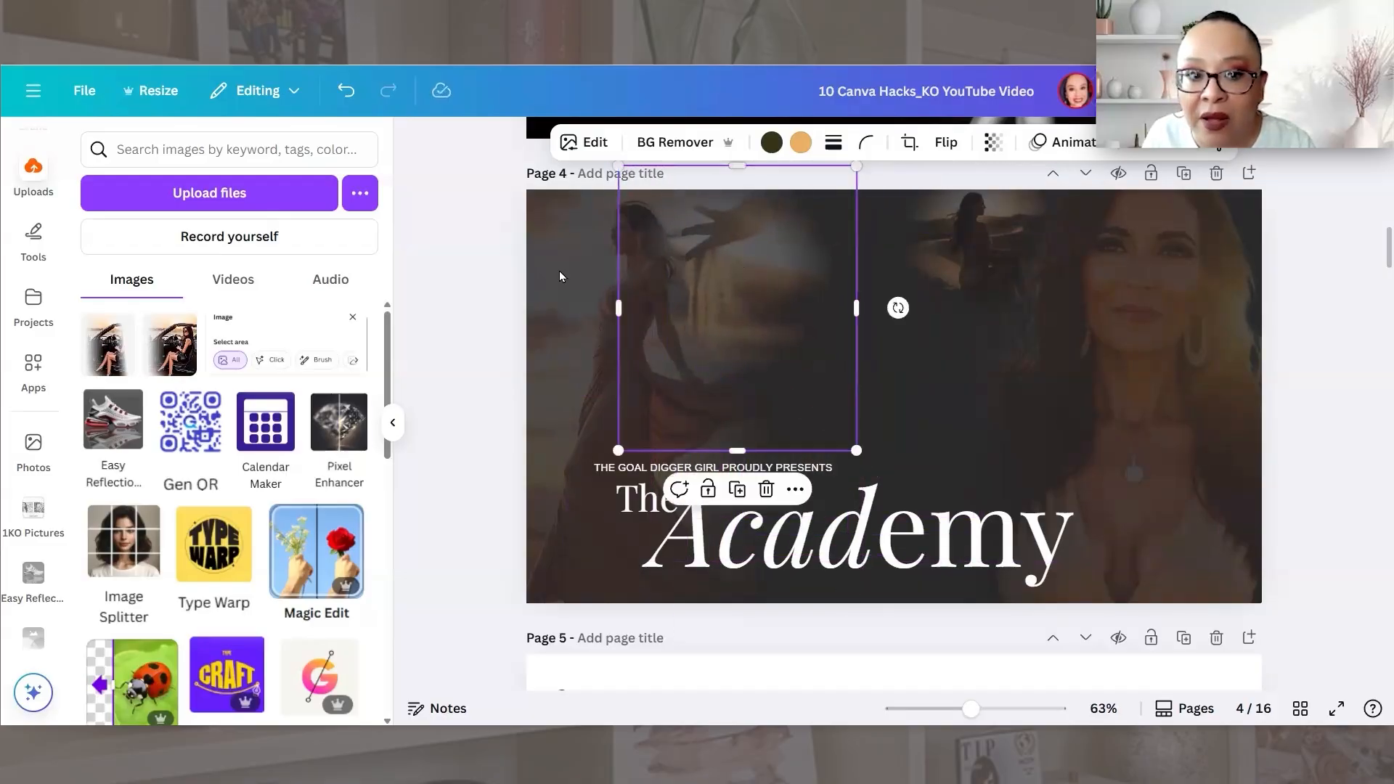
- Nudge the faded golden image slightly right and the small seated-woman image slightly down on page 4
{"action": "left_click", "coordinate": [496, 274]}
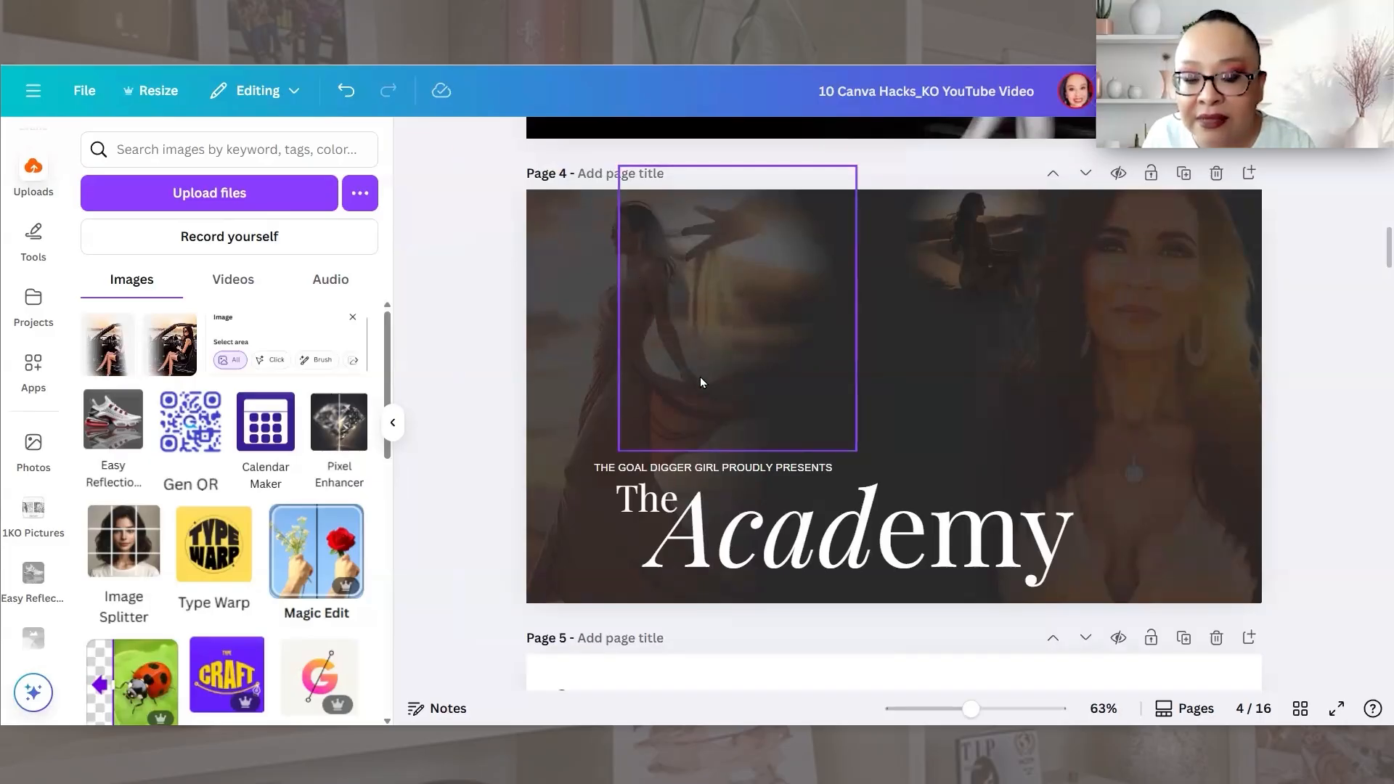
{"action": "left_click_drag", "start_coordinate": [820, 308], "coordinate": [709, 305]}
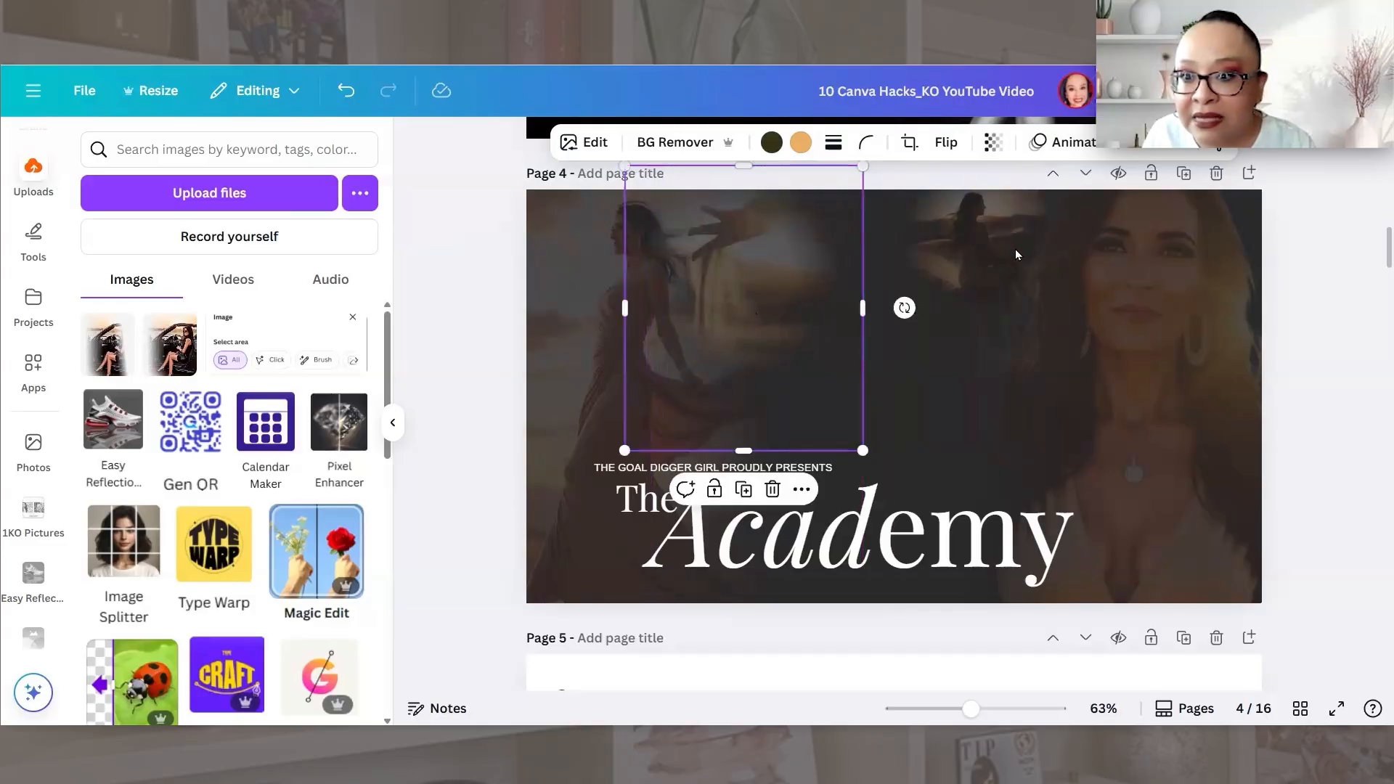
{"action": "mouse_move", "coordinate": [973, 258]}
{"action": "left_mouse_down"}
{"action": "mouse_move", "coordinate": [903, 323]}
{"action": "mouse_move", "coordinate": [904, 289]}
{"action": "mouse_move", "coordinate": [974, 257]}
{"action": "left_mouse_up"}
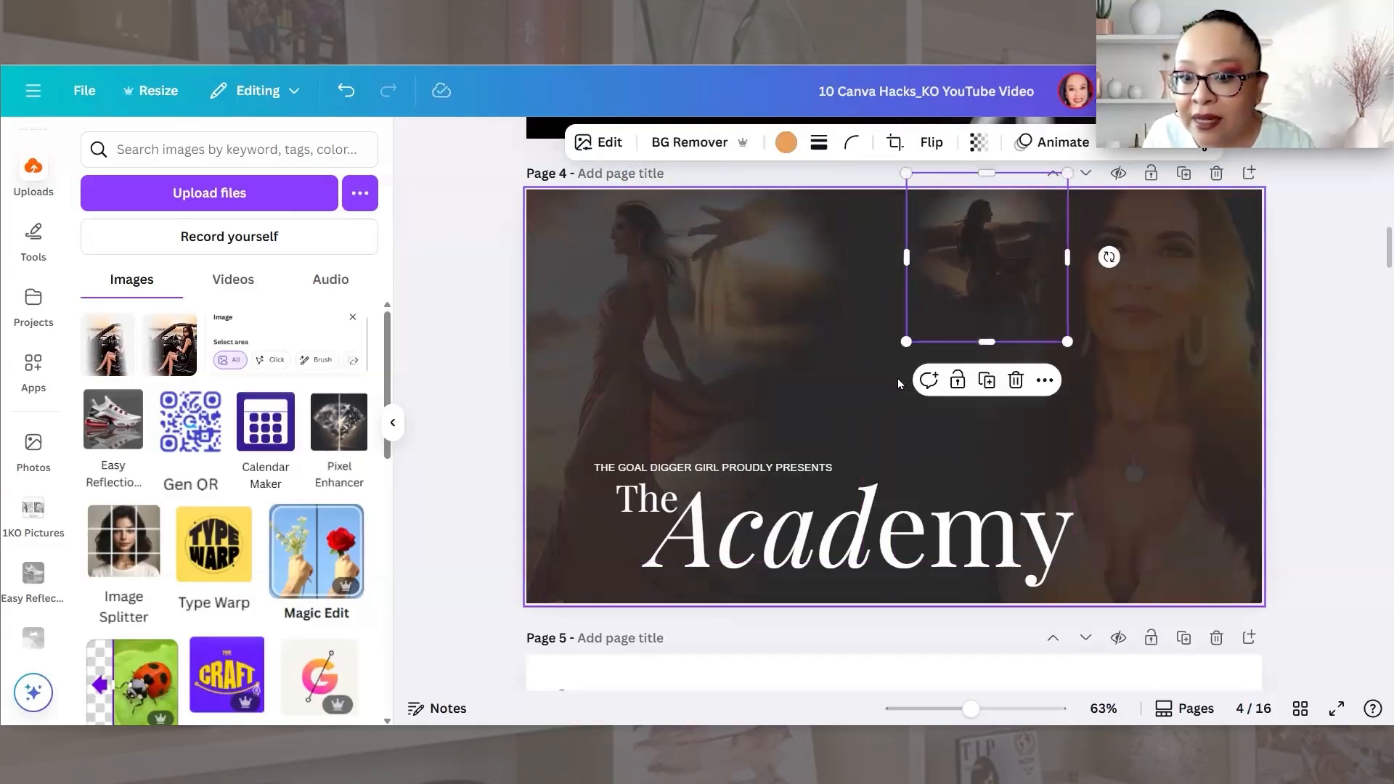
{"action": "left_click", "coordinate": [845, 390]}
{"action": "left_click", "coordinate": [476, 383]}
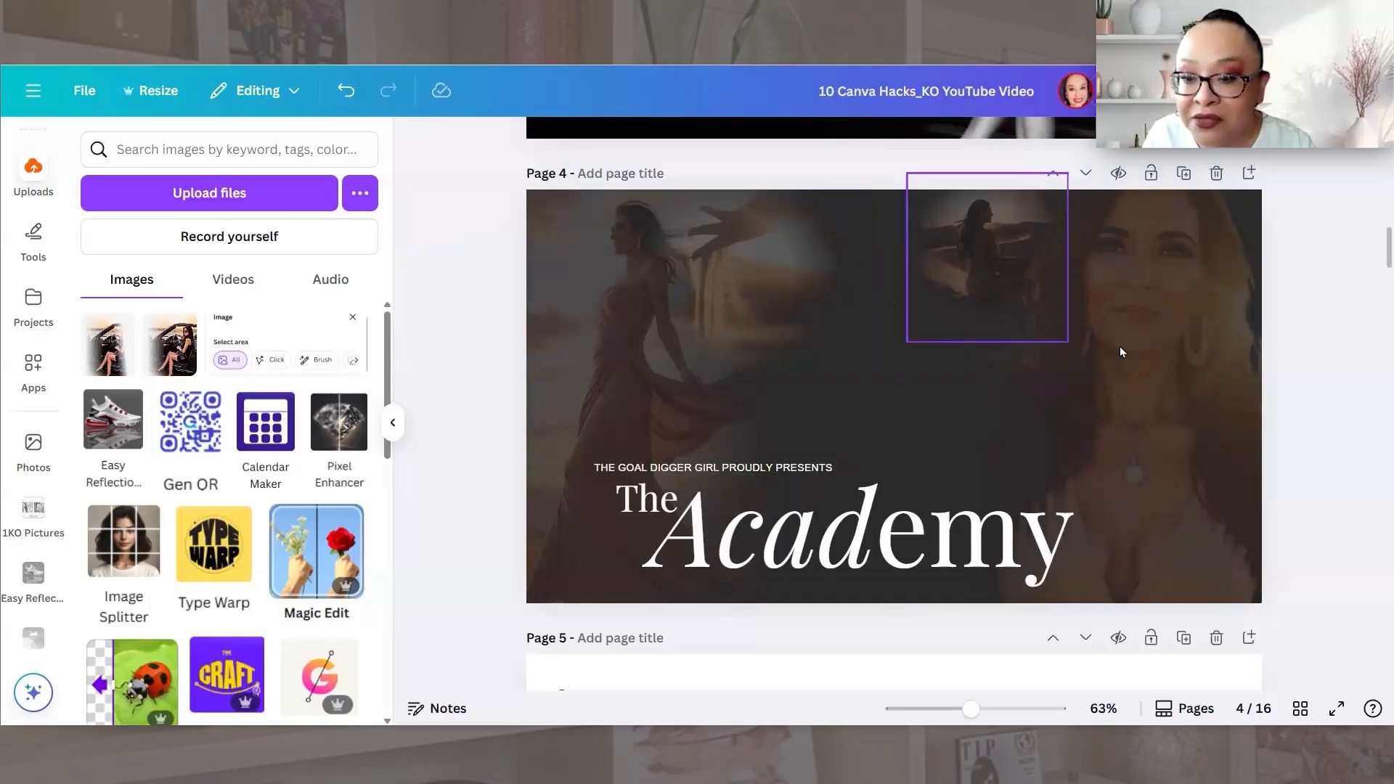
- On page 5, add a Thin Metropolis text reading "The Brand Connect Method" below the existing heading
{"action": "scroll", "coordinate": [1313, 335], "scroll_direction": "down", "scroll_amount": 5}
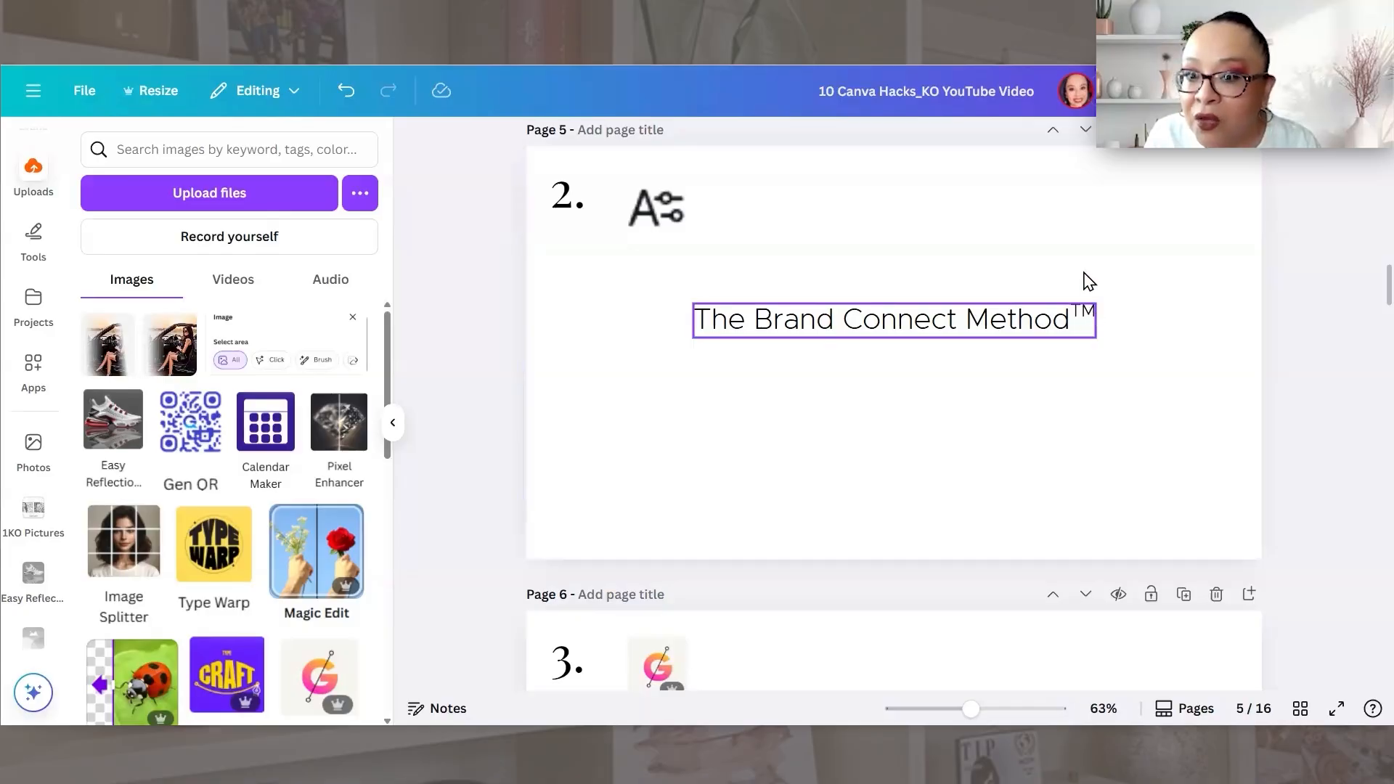
{"action": "left_click", "coordinate": [1020, 331]}
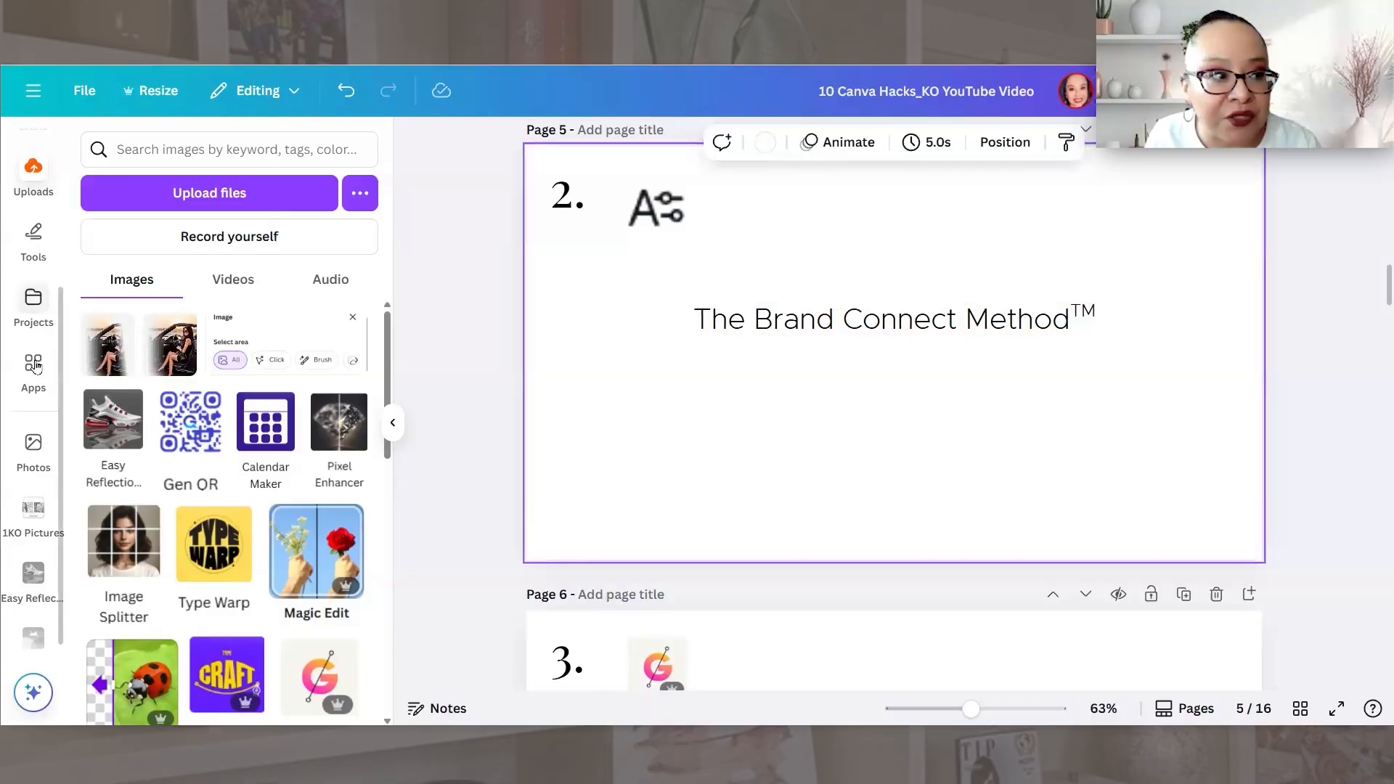
{"action": "scroll", "coordinate": [34, 305], "scroll_direction": "up", "scroll_amount": 3}
{"action": "left_click", "coordinate": [33, 279]}
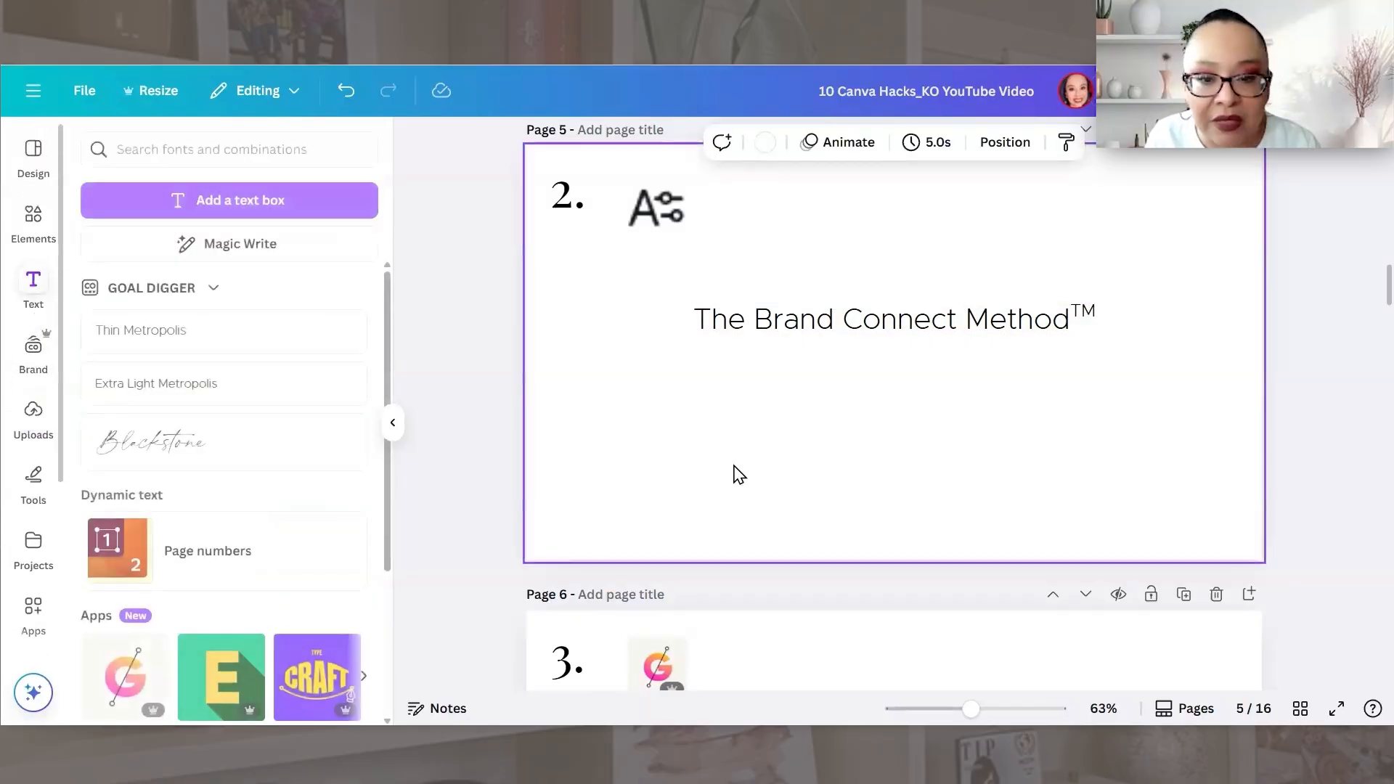
{"action": "left_click", "coordinate": [181, 336]}
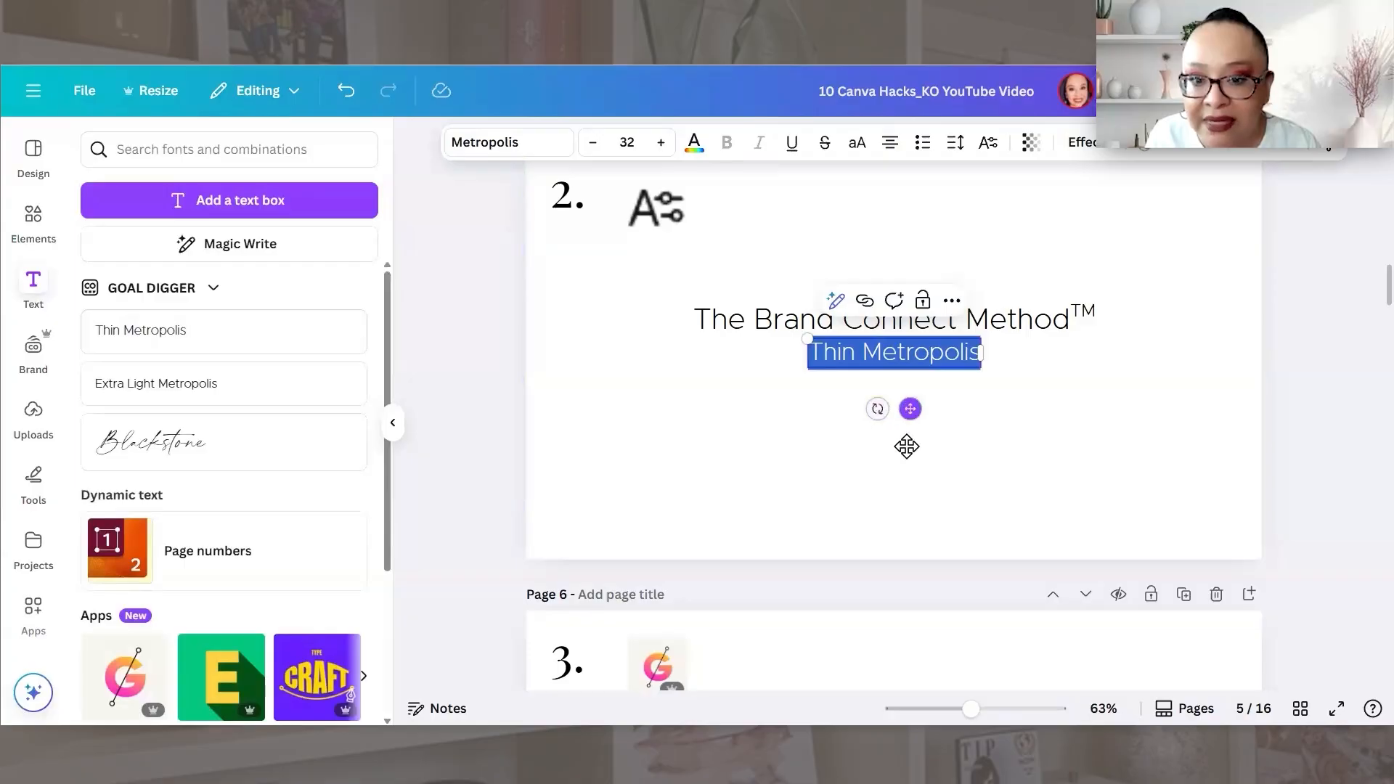
{"action": "left_click_drag", "start_coordinate": [907, 446], "coordinate": [909, 453]}
{"action": "type", "text": "The Br"}
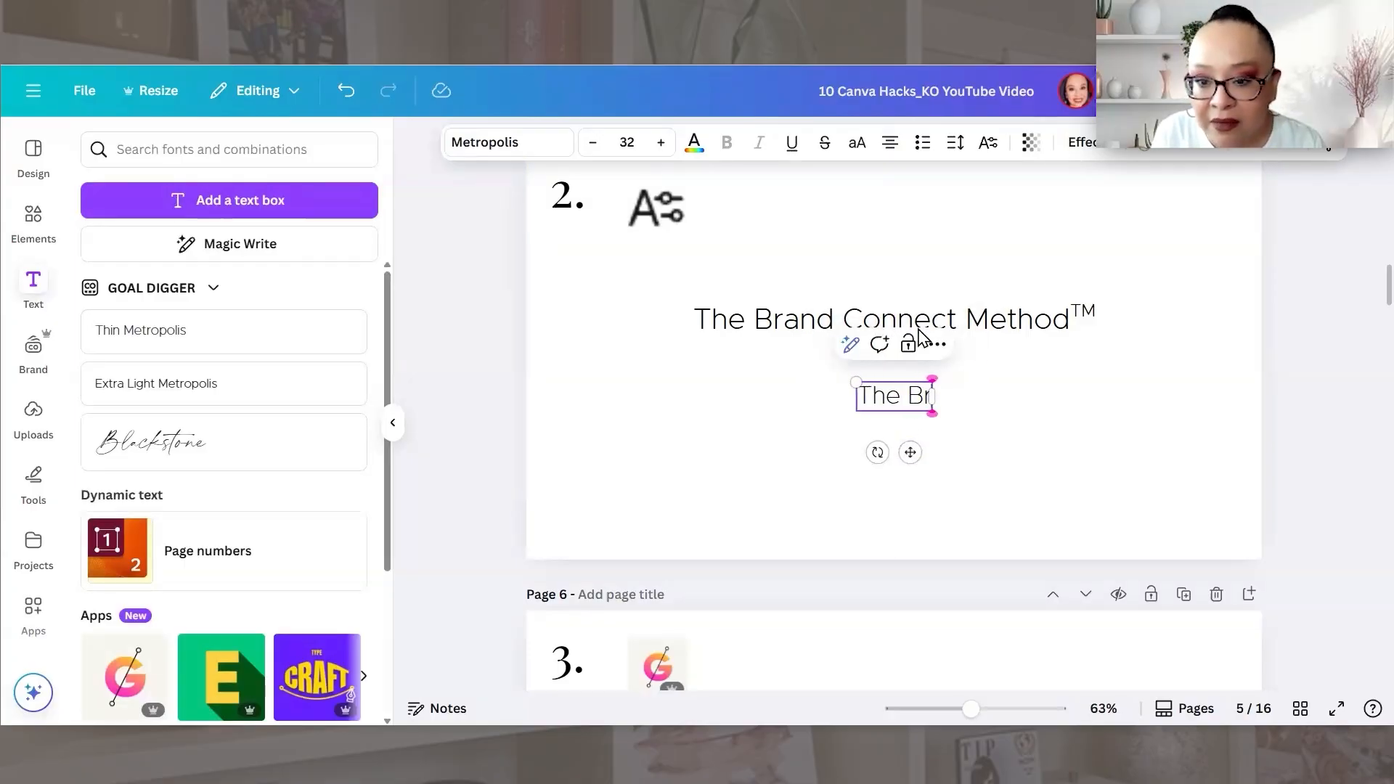
{"action": "type", "text": "and Connect Method"}
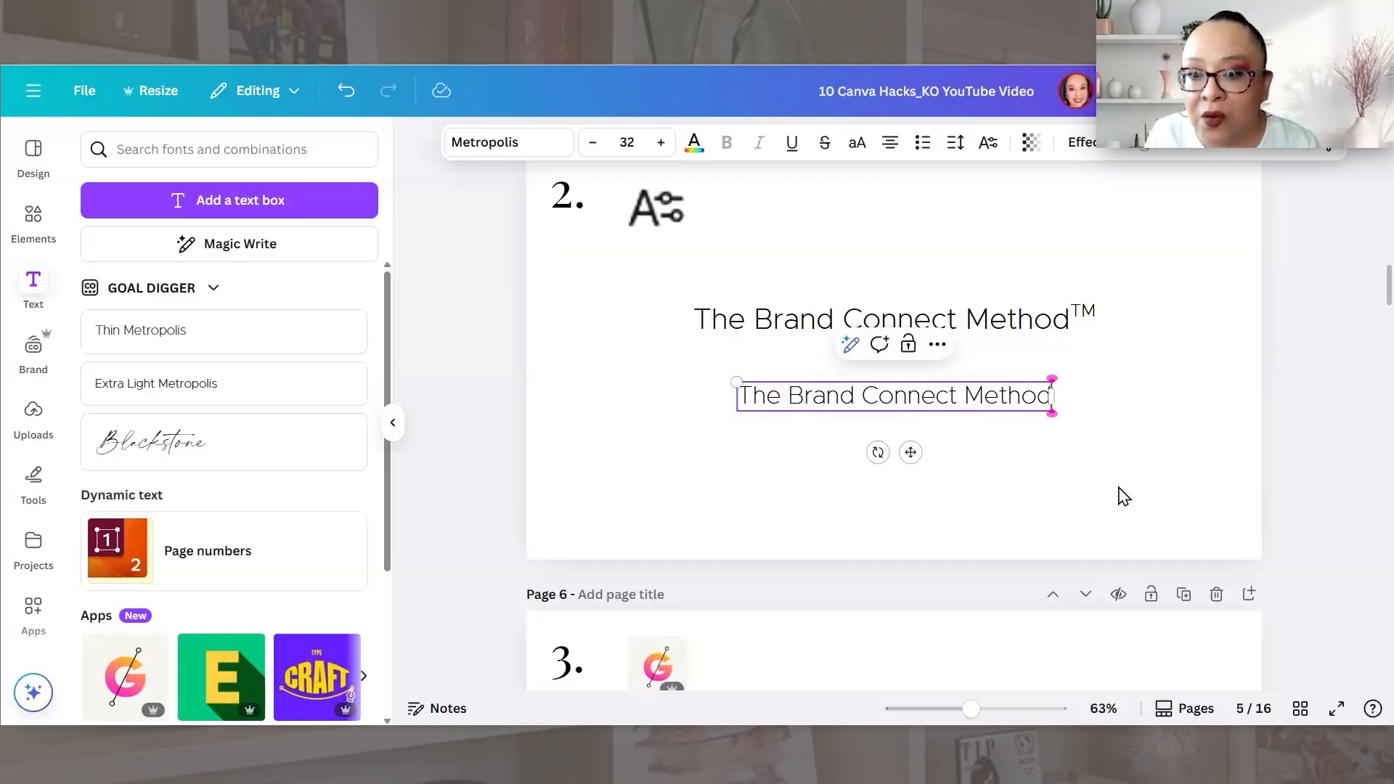
{"action": "left_click", "coordinate": [1096, 472]}
- Duplicate the new "The Brand Connect Method" text just below itself and replace the copy's wording with "TM"
{"action": "left_click", "coordinate": [1020, 399]}
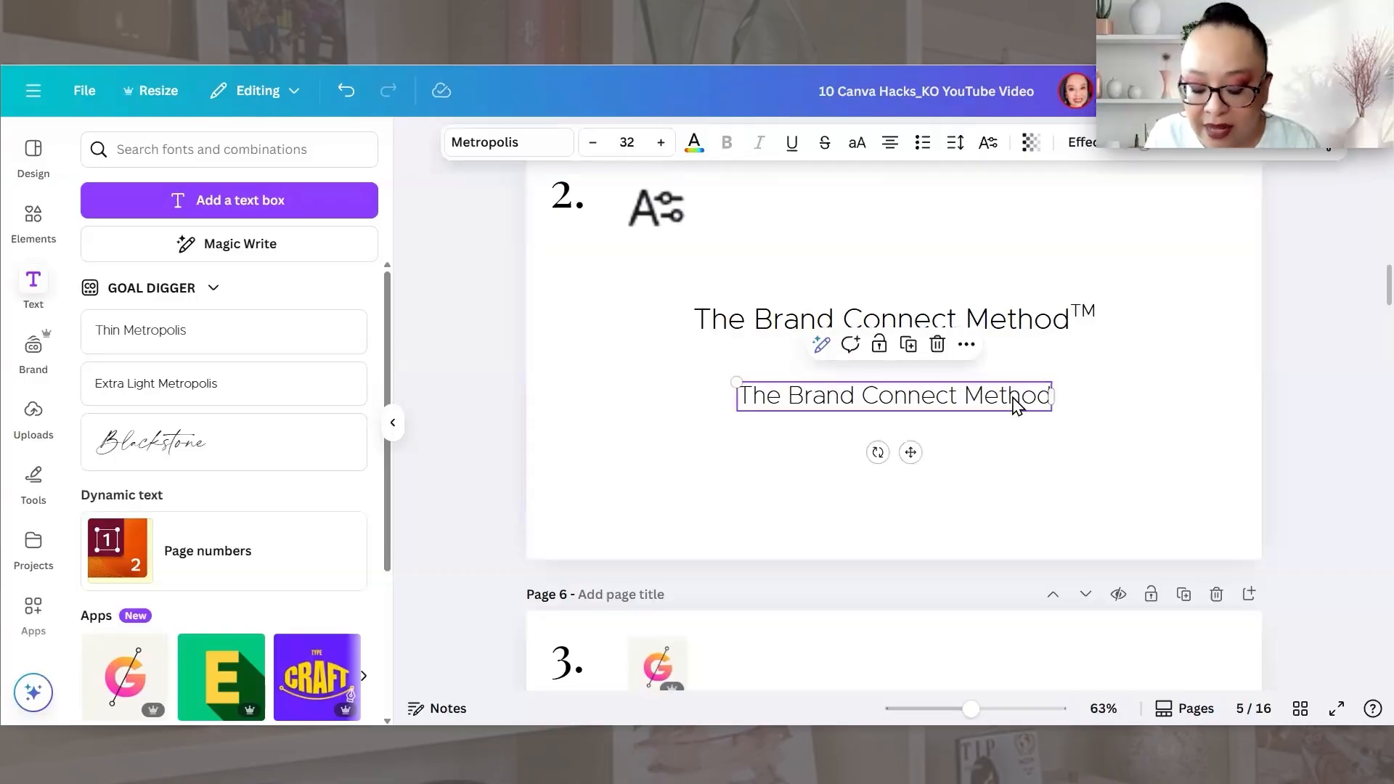
{"action": "left_click_drag", "start_coordinate": [1013, 399], "coordinate": [1023, 445]}
{"action": "double_click", "coordinate": [1023, 444]}
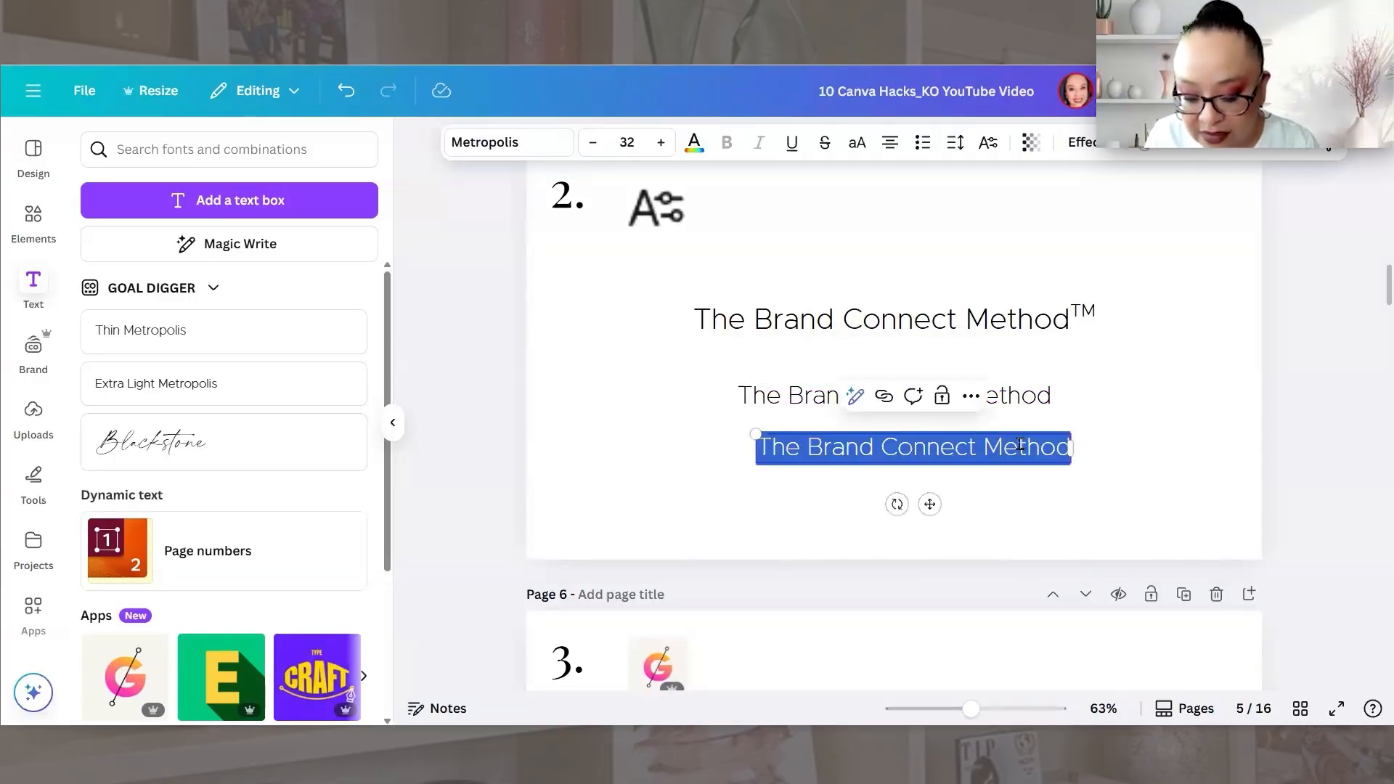
{"action": "type", "text": "TM"}
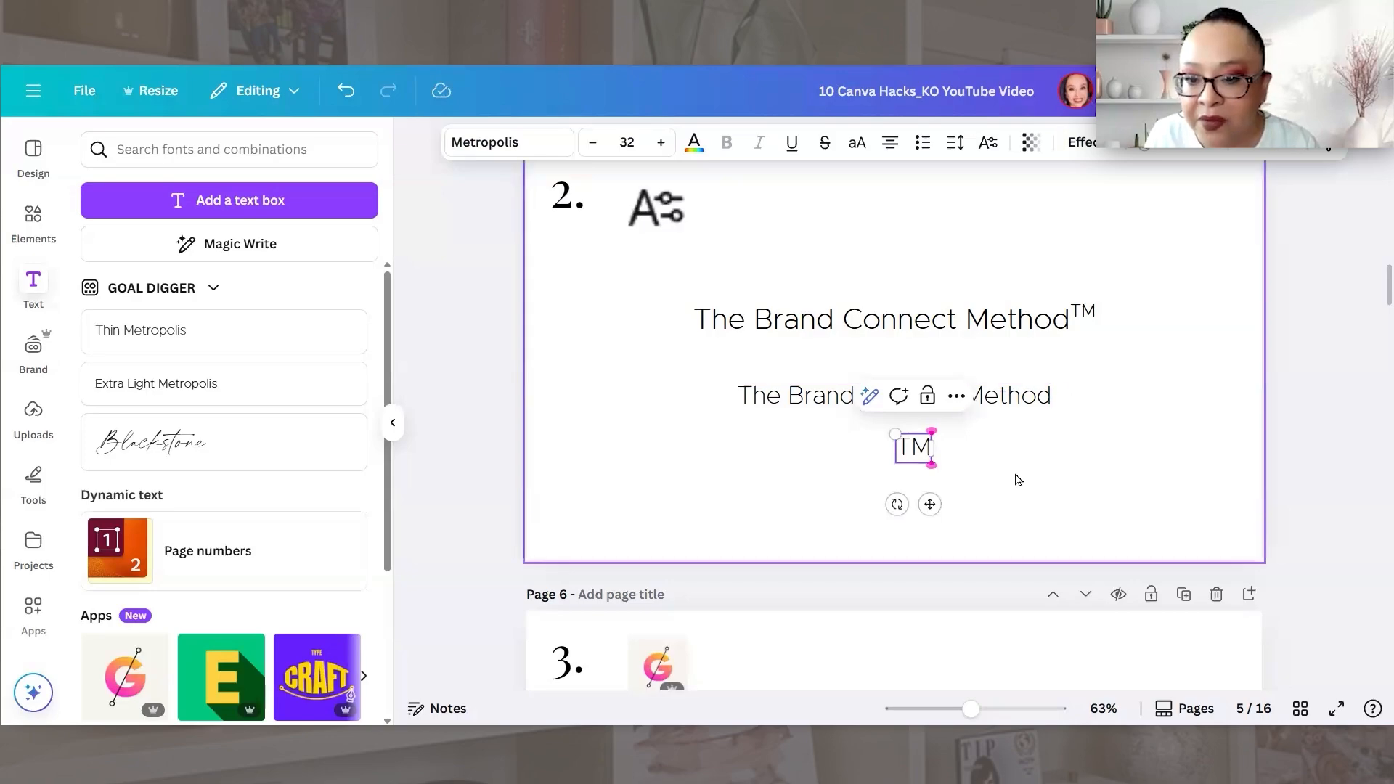
{"action": "left_click", "coordinate": [888, 471]}
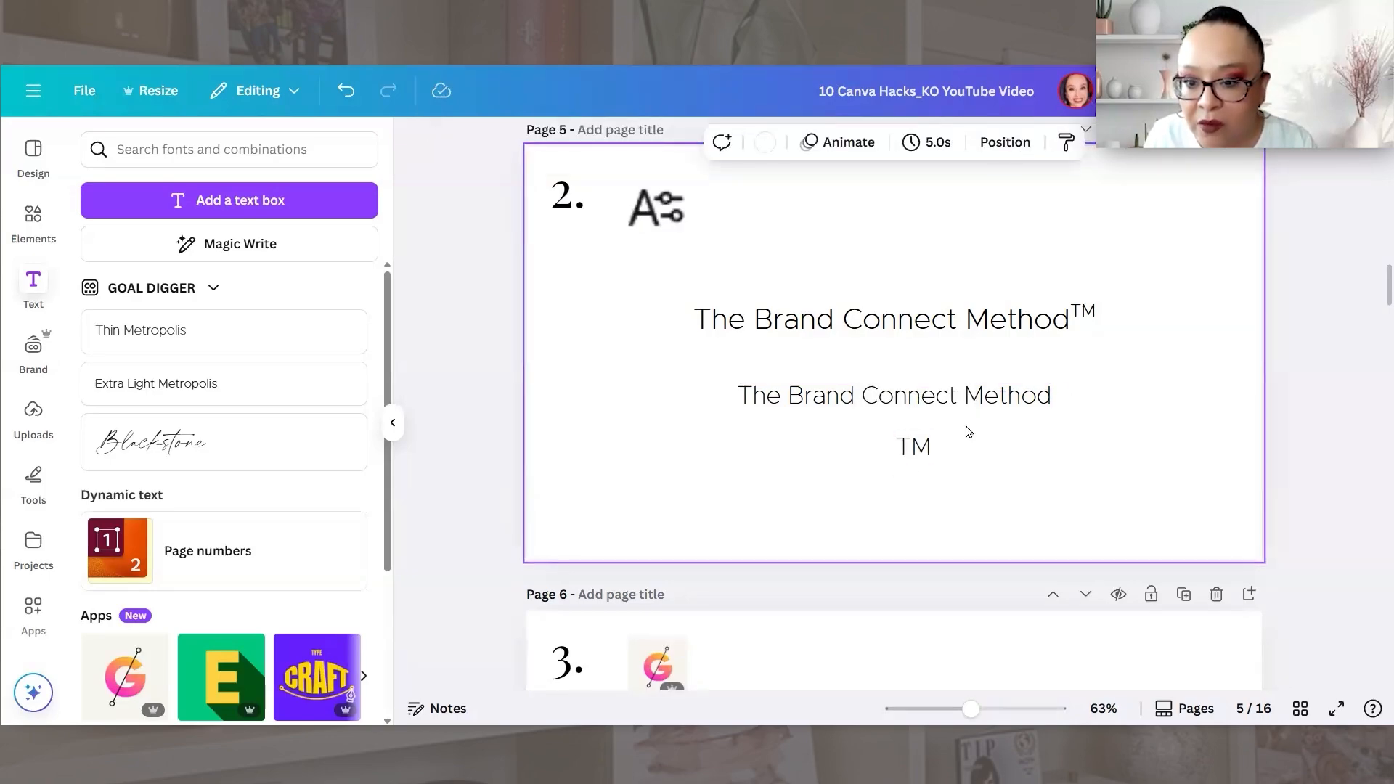
- Try the separate TM text at size 17.6 as a raised trademark sign beside the line and delete it
{"action": "left_click", "coordinate": [977, 398]}
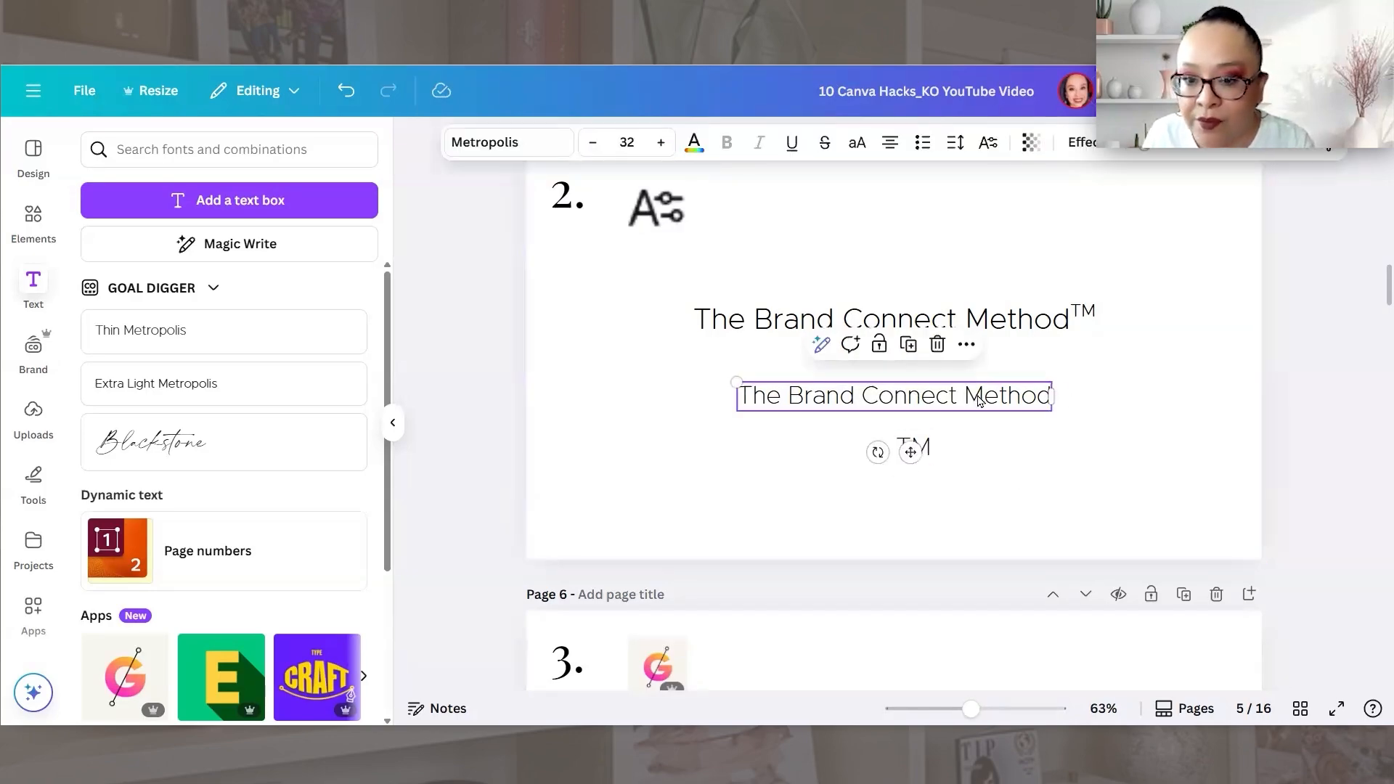
{"action": "left_click_drag", "start_coordinate": [935, 454], "coordinate": [963, 379]}
{"action": "left_click_drag", "start_coordinate": [1086, 393], "coordinate": [1127, 357]}
{"action": "left_click", "coordinate": [970, 383]}
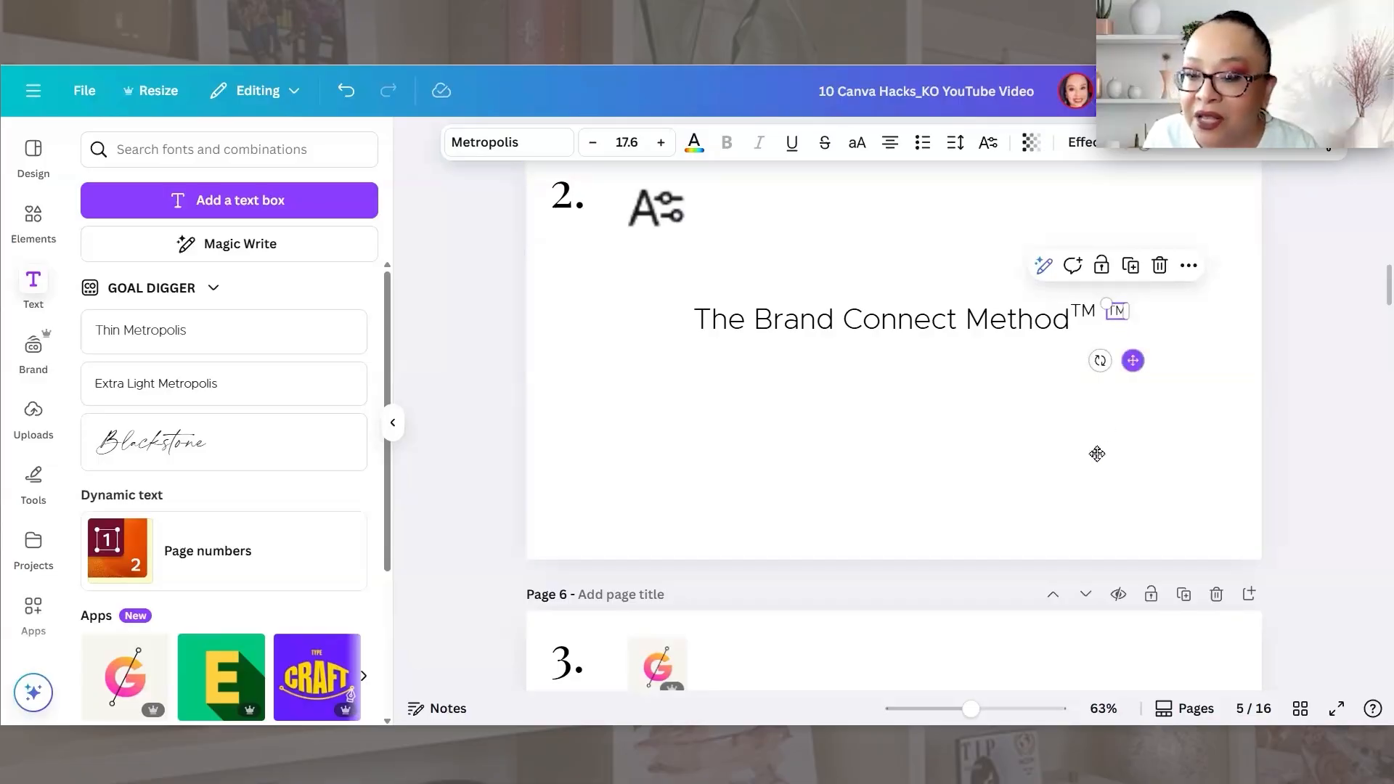
{"action": "left_click_drag", "start_coordinate": [1133, 361], "coordinate": [740, 449]}
{"action": "key", "text": "Delete"}
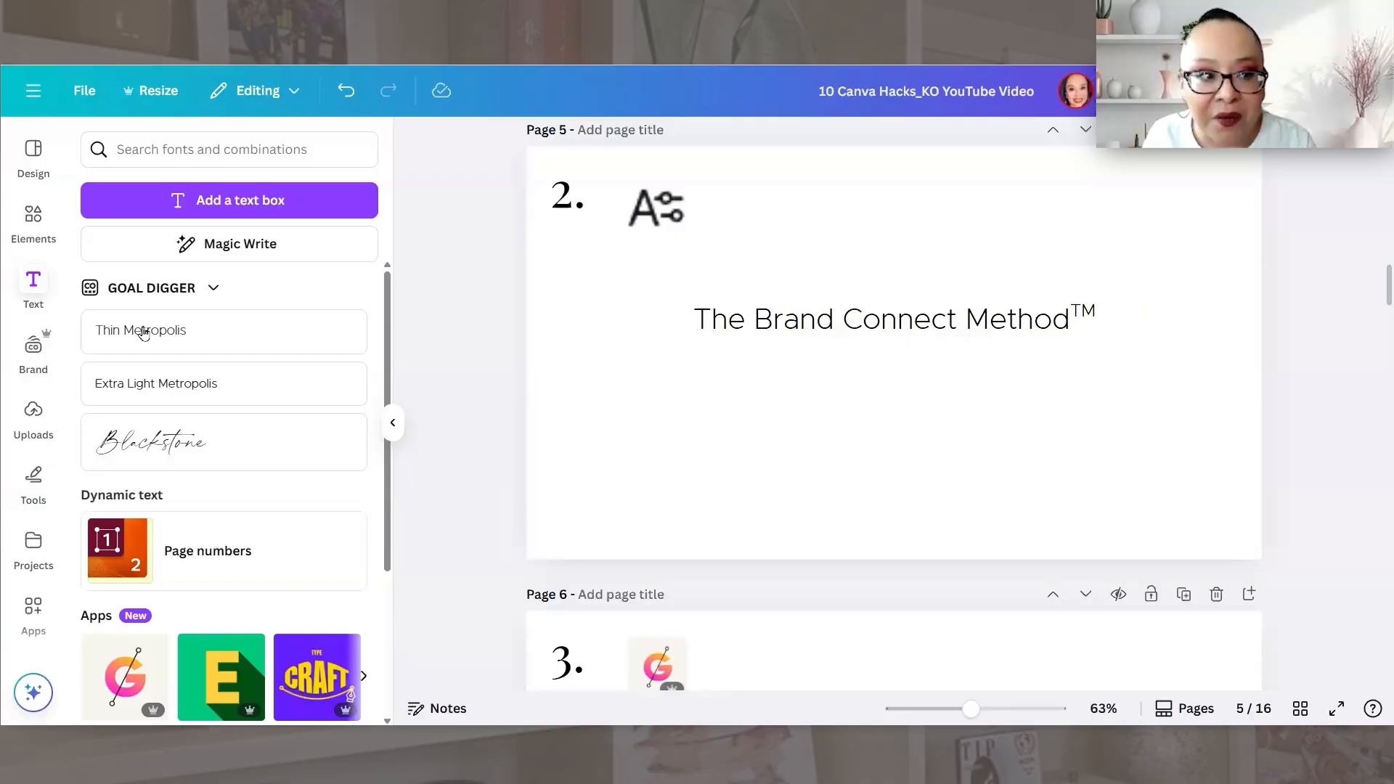
- Add a Thin Metropolis text reading "The Brand Connect MethodTM" below the heading on page 5
{"action": "left_click", "coordinate": [230, 325]}
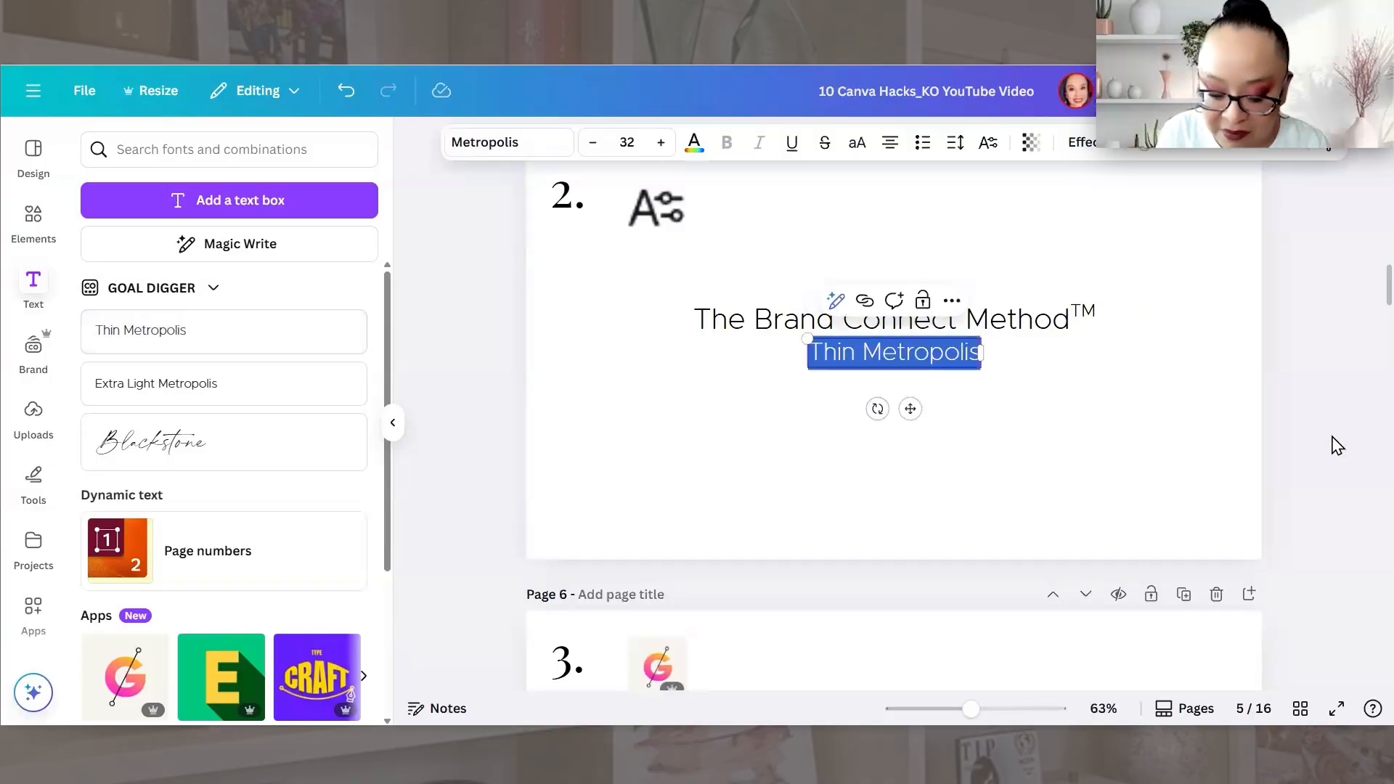
{"action": "key", "text": "BackSpace"}
{"action": "type", "text": "The"}
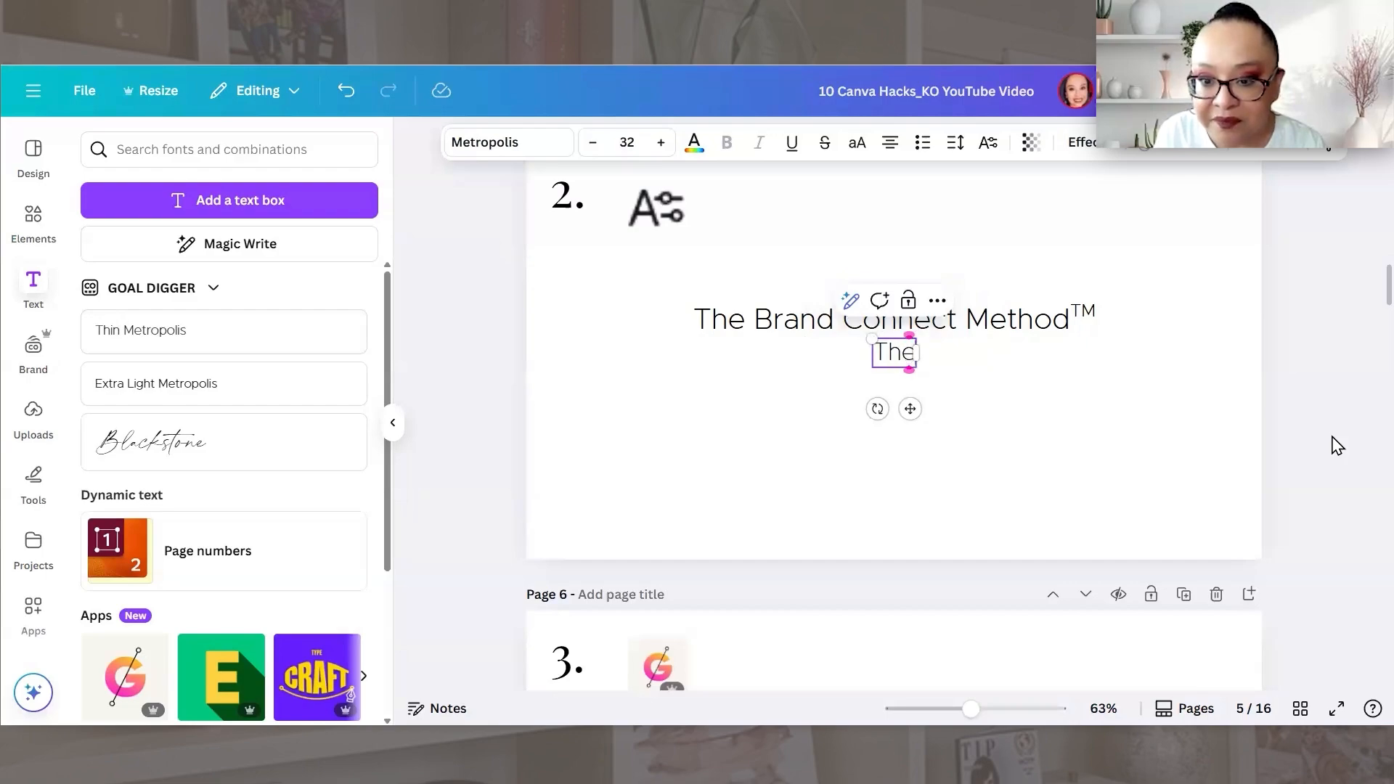
{"action": "type", "text": " Brand Connect"}
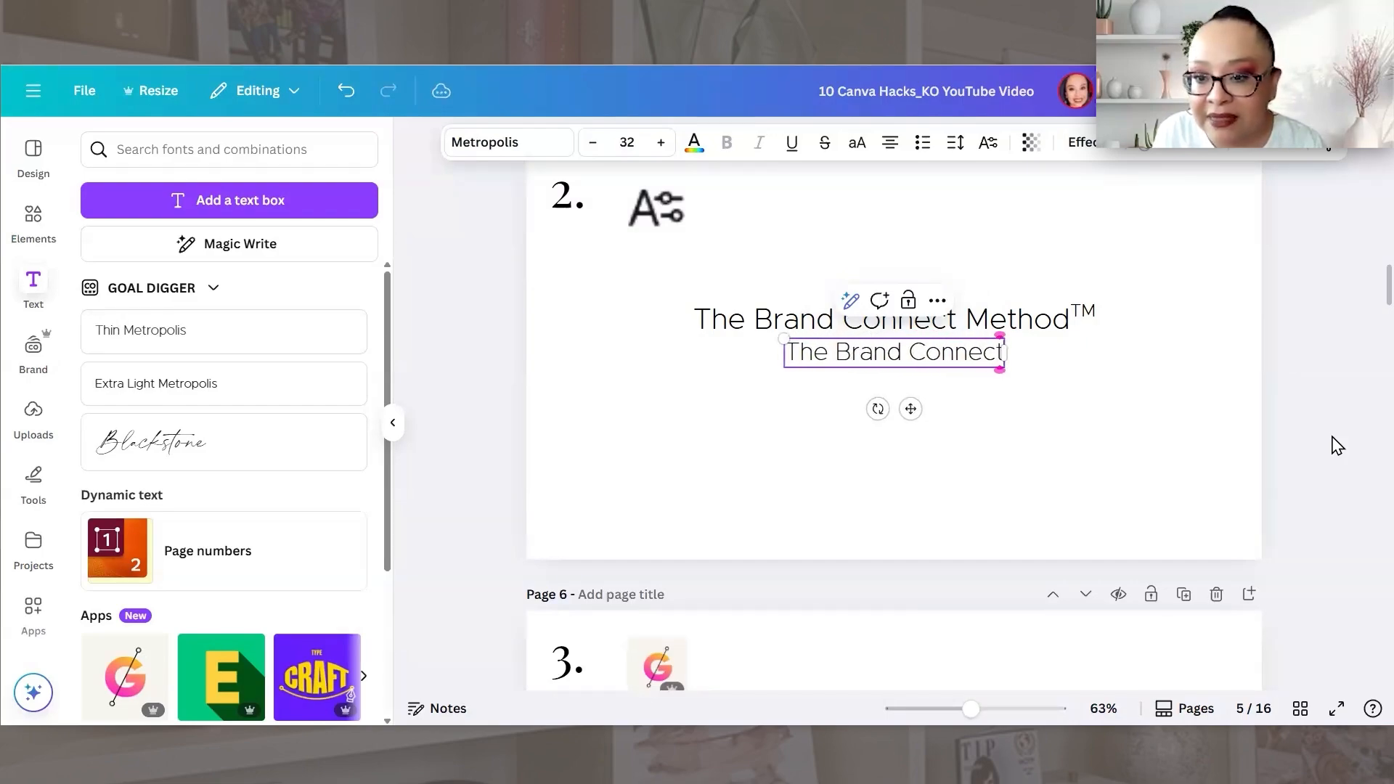
{"action": "type", "text": " Method"}
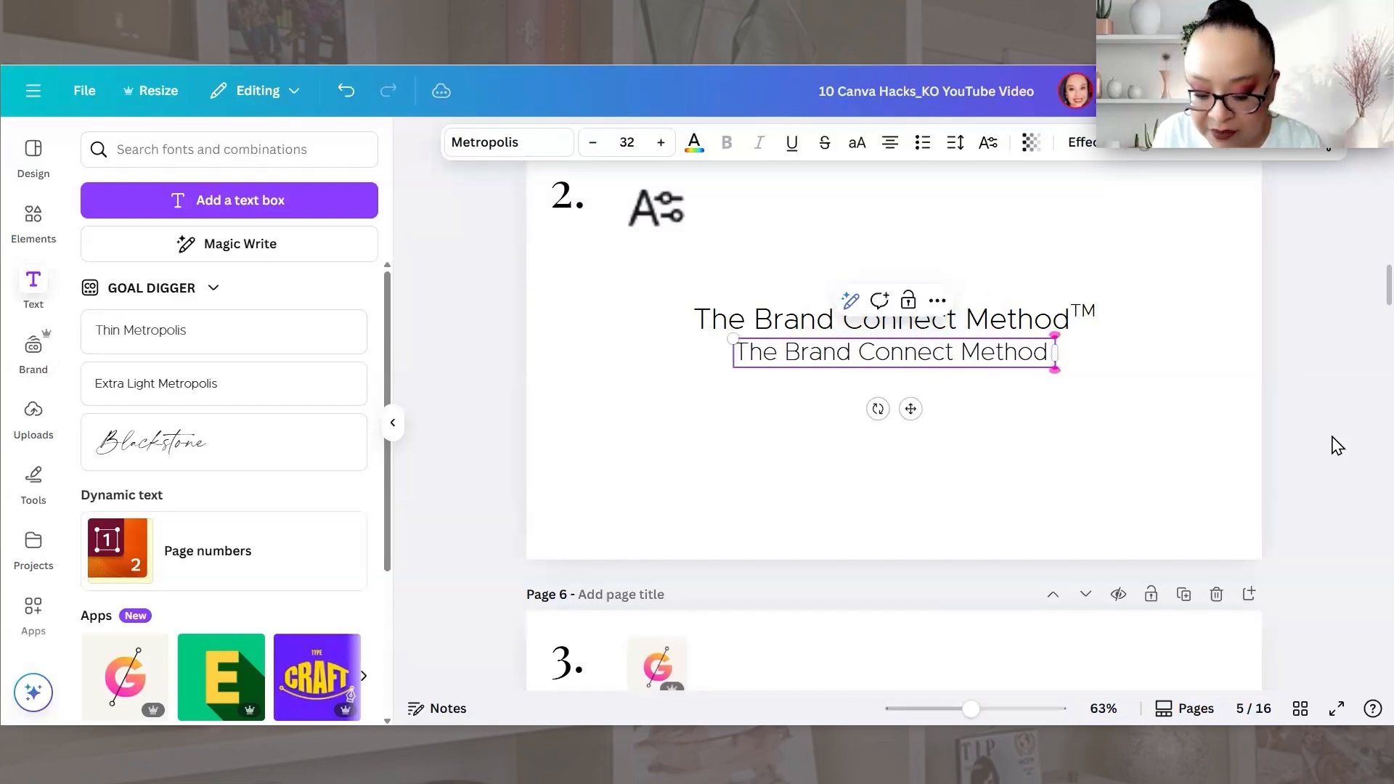
{"action": "type", "text": "TM"}
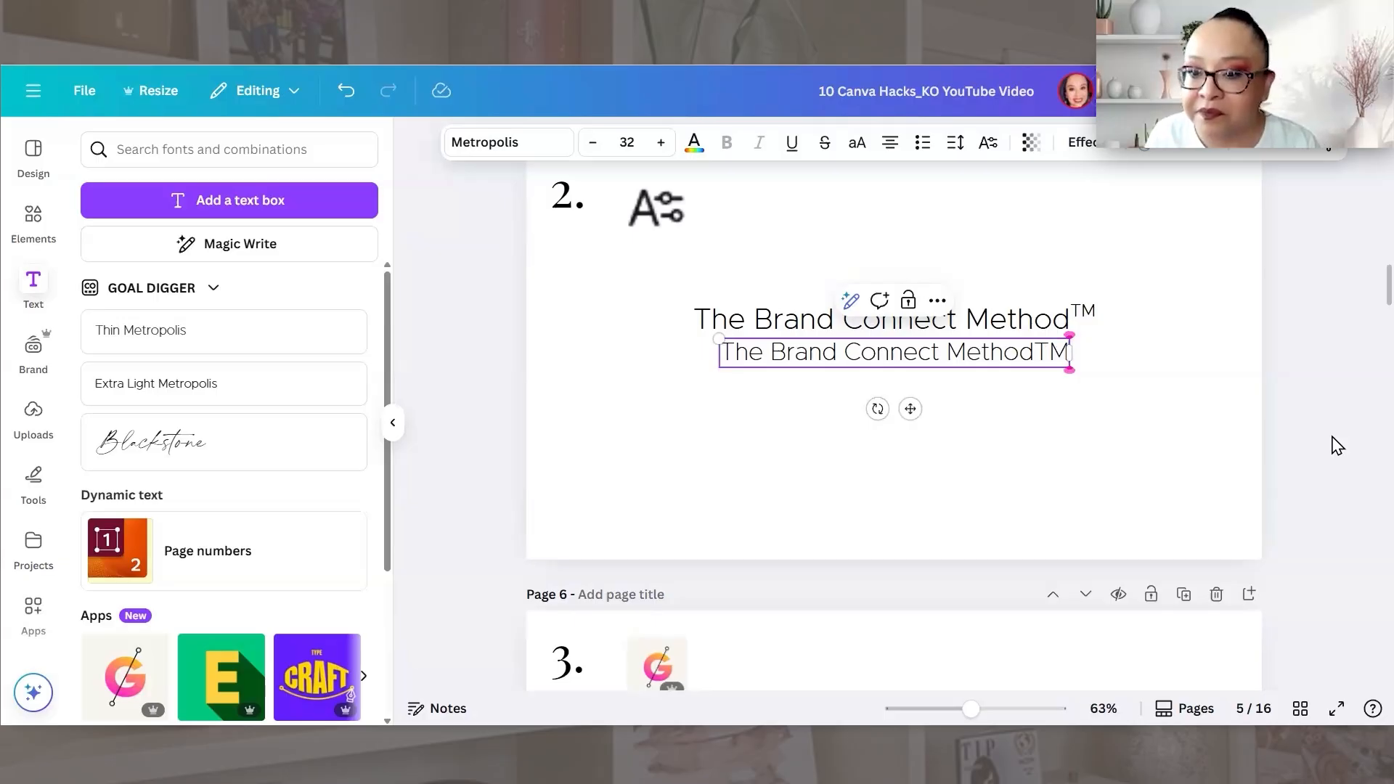
{"action": "left_click", "coordinate": [1104, 357]}
- Format only the letters "TM" at the end of the new text line as superscript
{"action": "left_click", "coordinate": [1033, 353]}
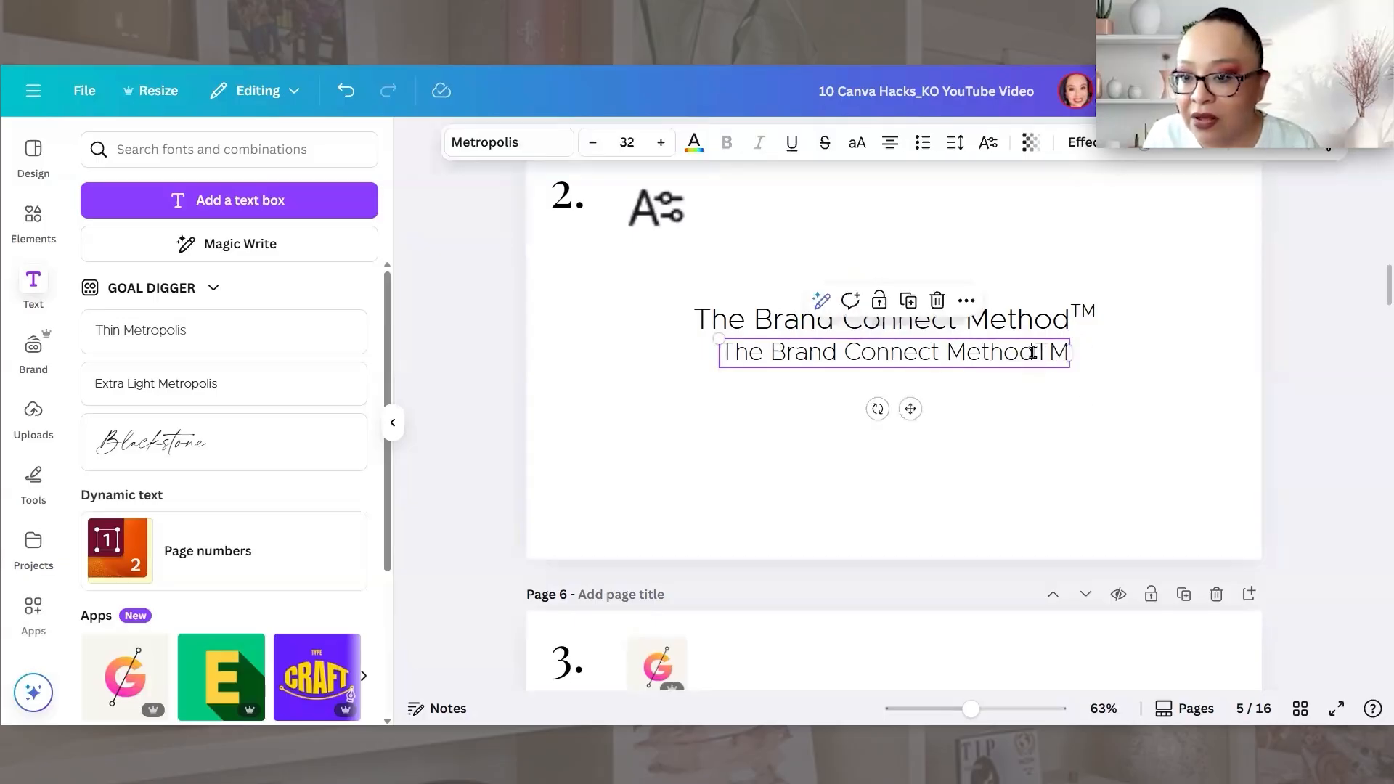
{"action": "left_click", "coordinate": [1033, 353]}
{"action": "left_click_drag", "start_coordinate": [1034, 353], "coordinate": [1070, 353]}
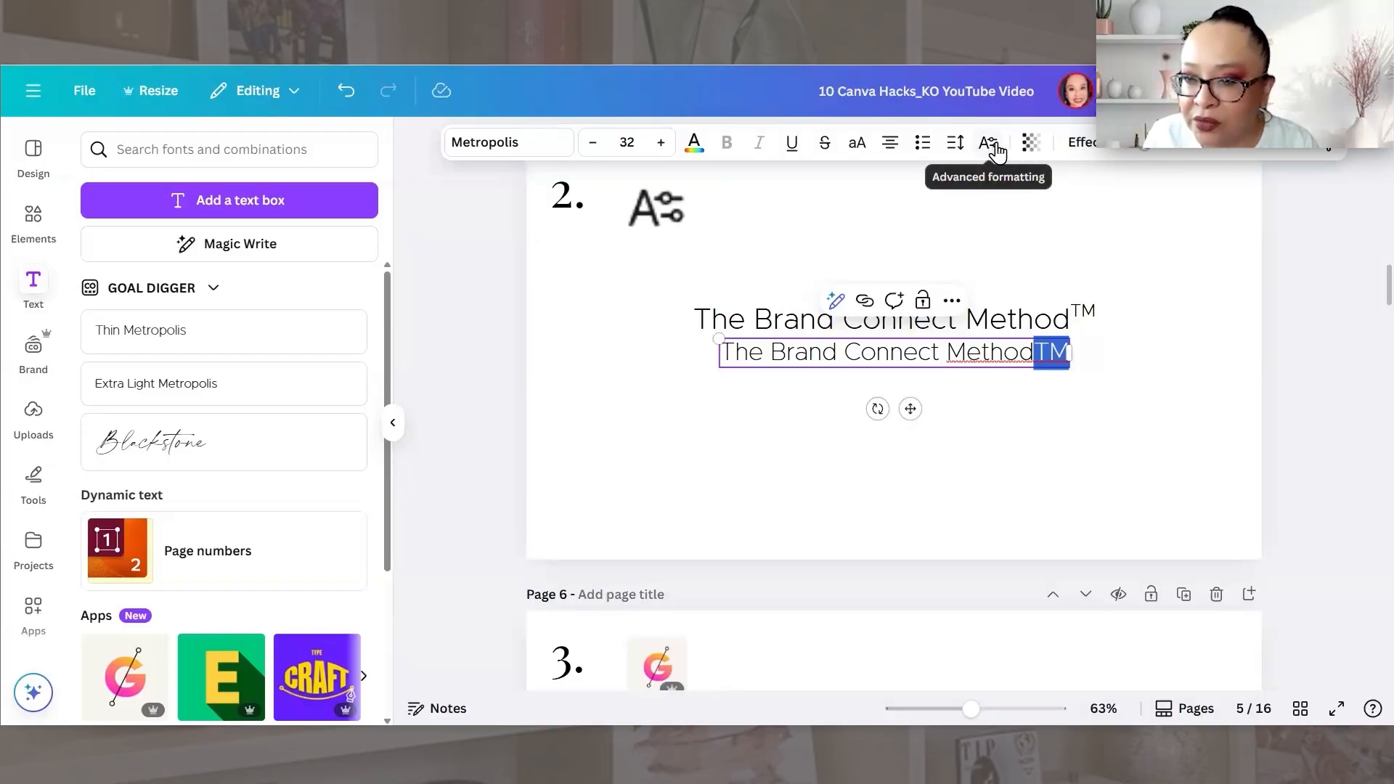
{"action": "left_click", "coordinate": [994, 148]}
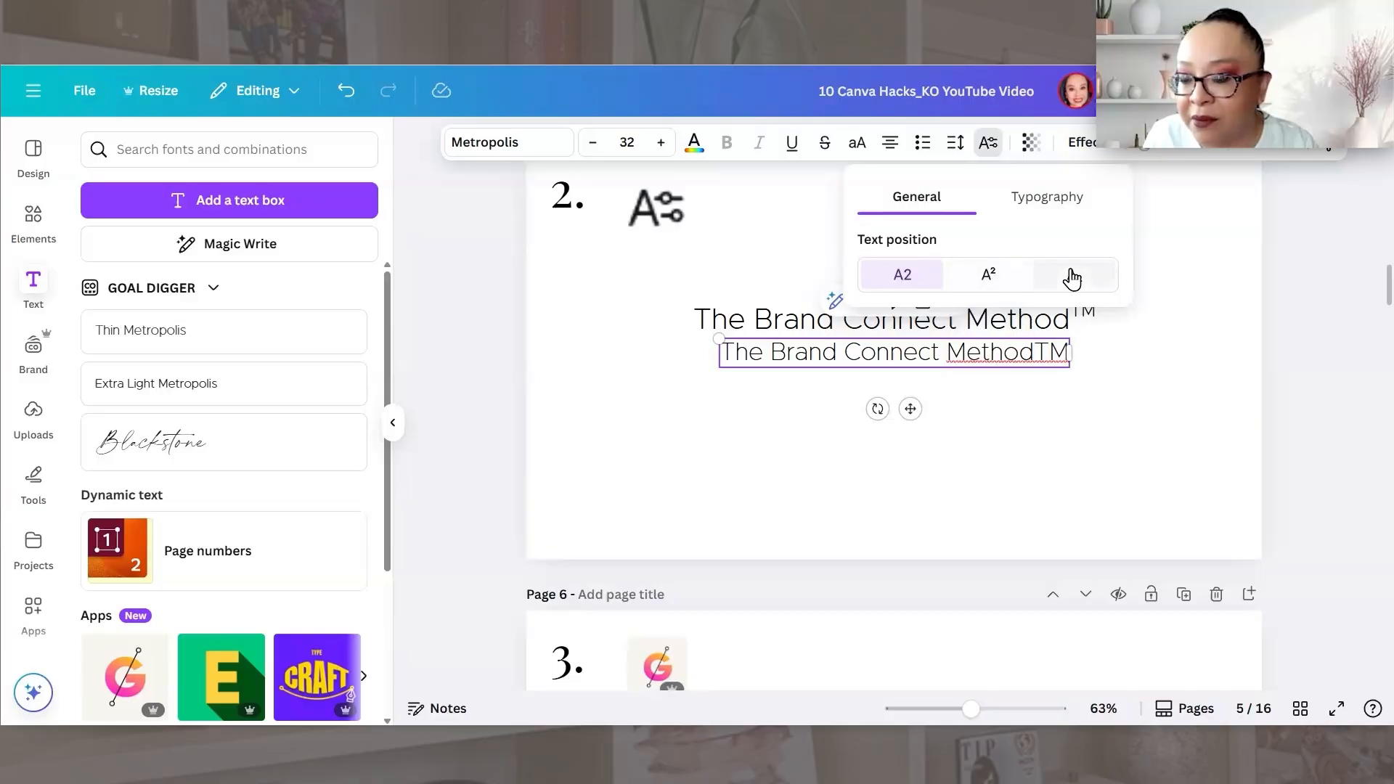
{"action": "left_click", "coordinate": [992, 276]}
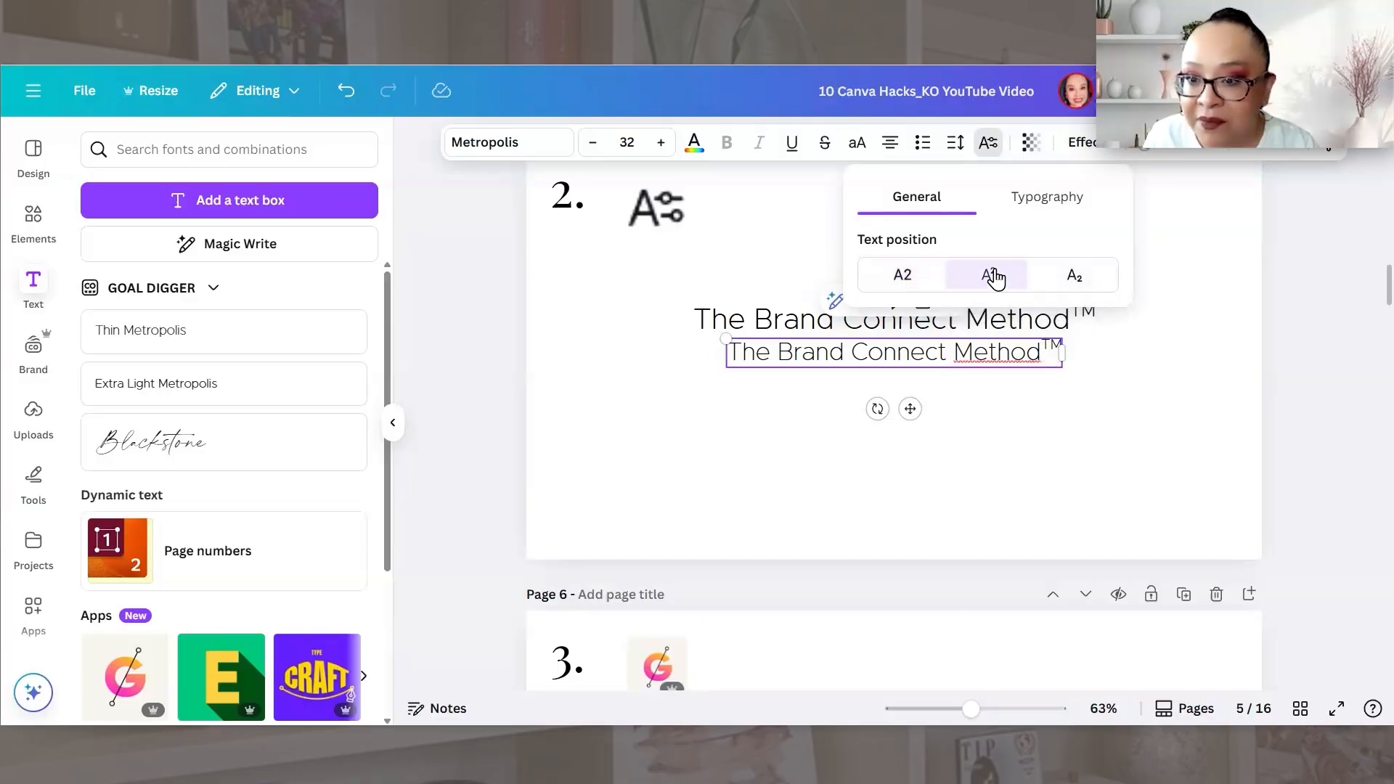
{"action": "left_click", "coordinate": [1038, 399]}
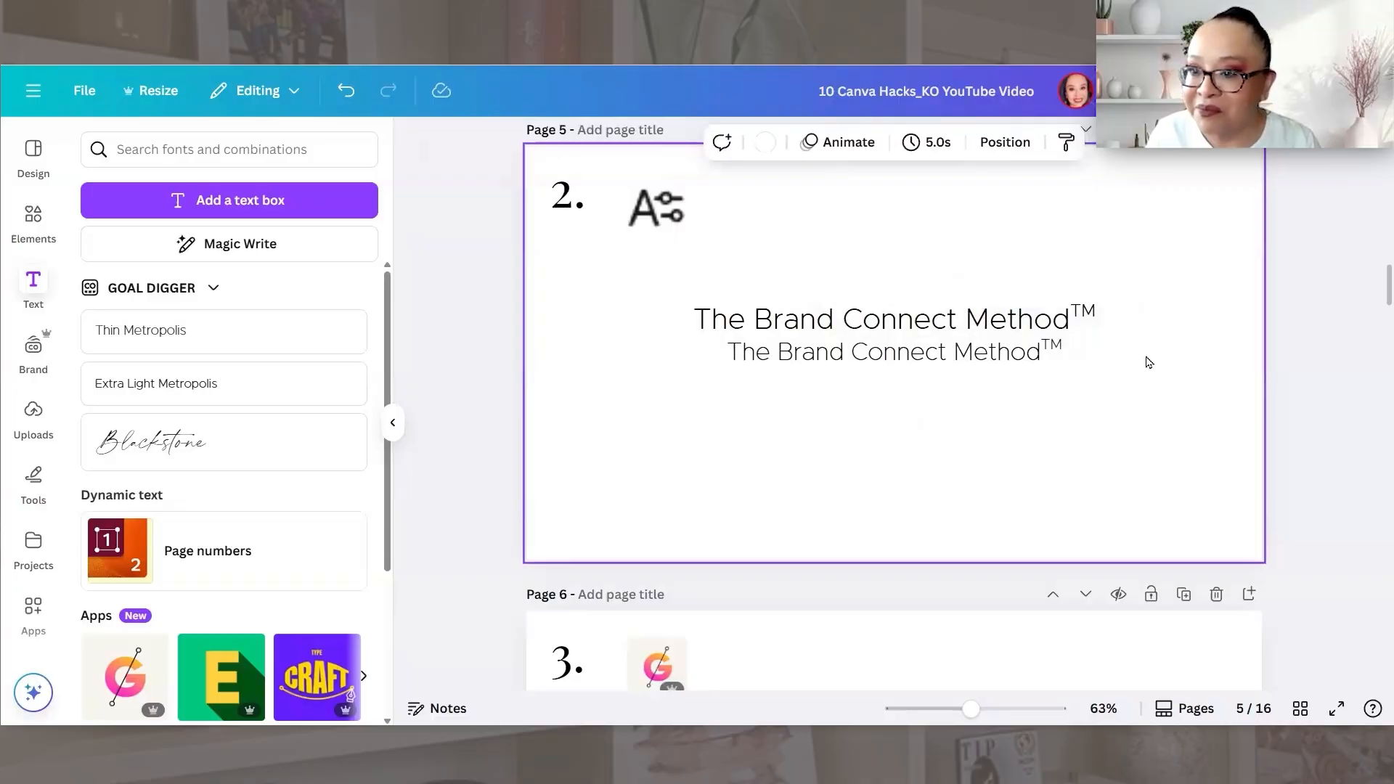
- Move the new trademark line further below the heading, duplicate it and place the copy directly underneath
{"action": "left_click_drag", "start_coordinate": [1033, 363], "coordinate": [1020, 401]}
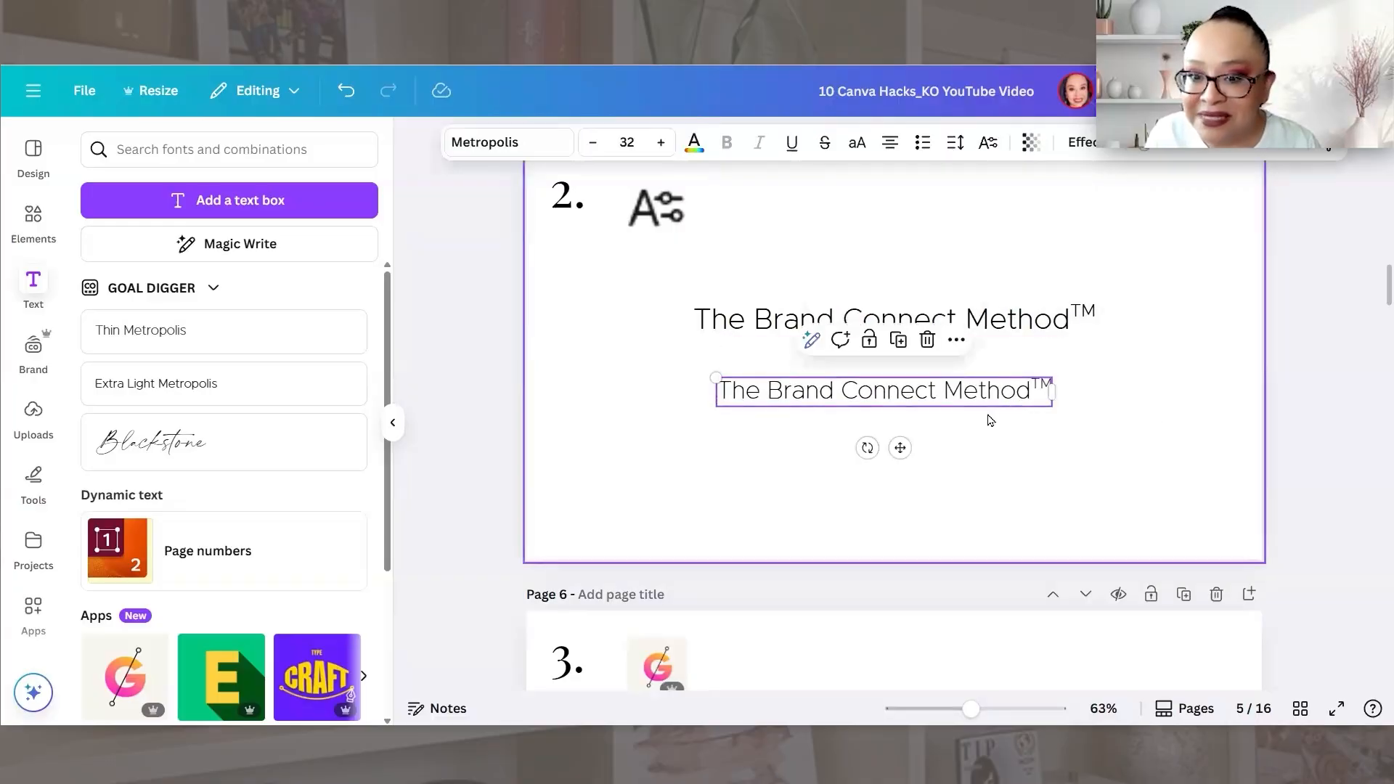
{"action": "key", "text": "ctrl+d"}
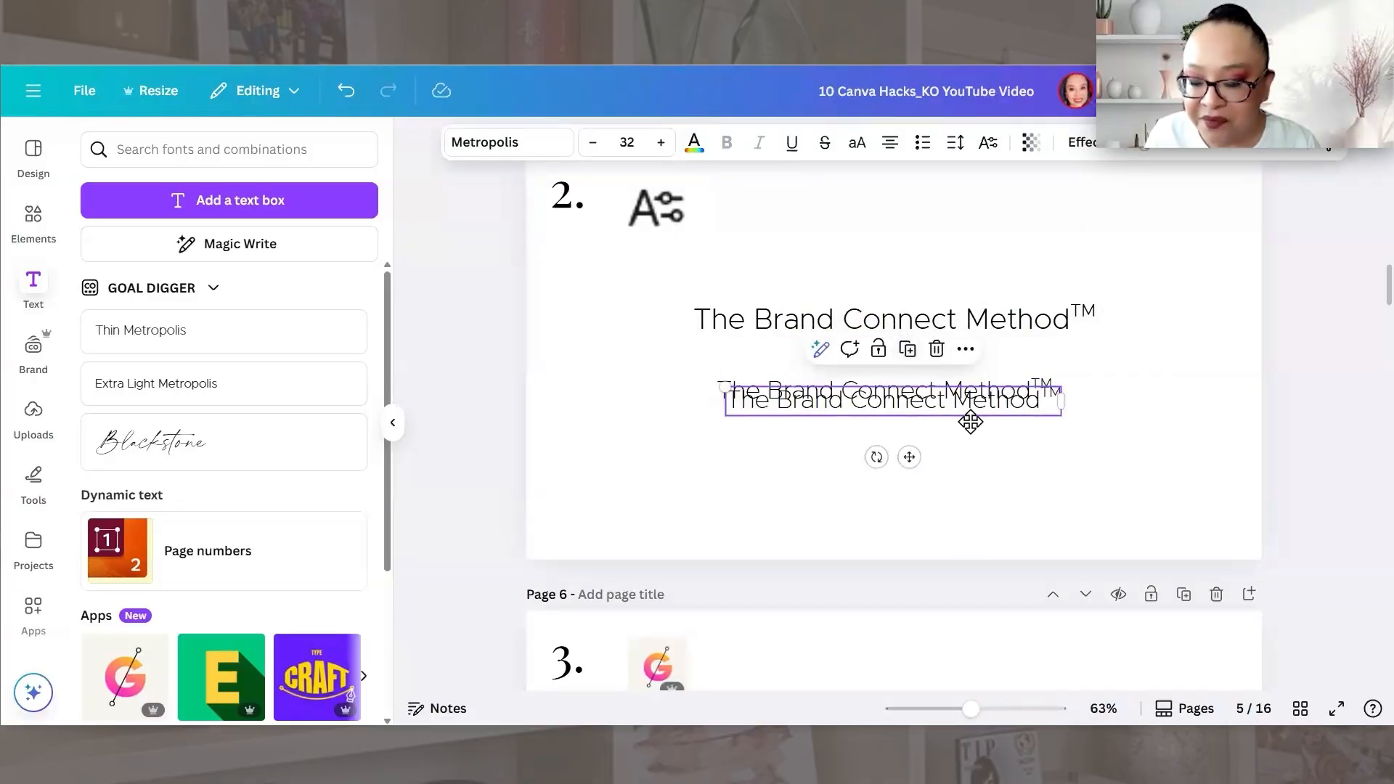
{"action": "left_click_drag", "start_coordinate": [970, 422], "coordinate": [961, 457]}
- Try subscript and superscript on the letters "Me" of "Method" in the lowest line and restore their normal text position
{"action": "double_click", "coordinate": [944, 432]}
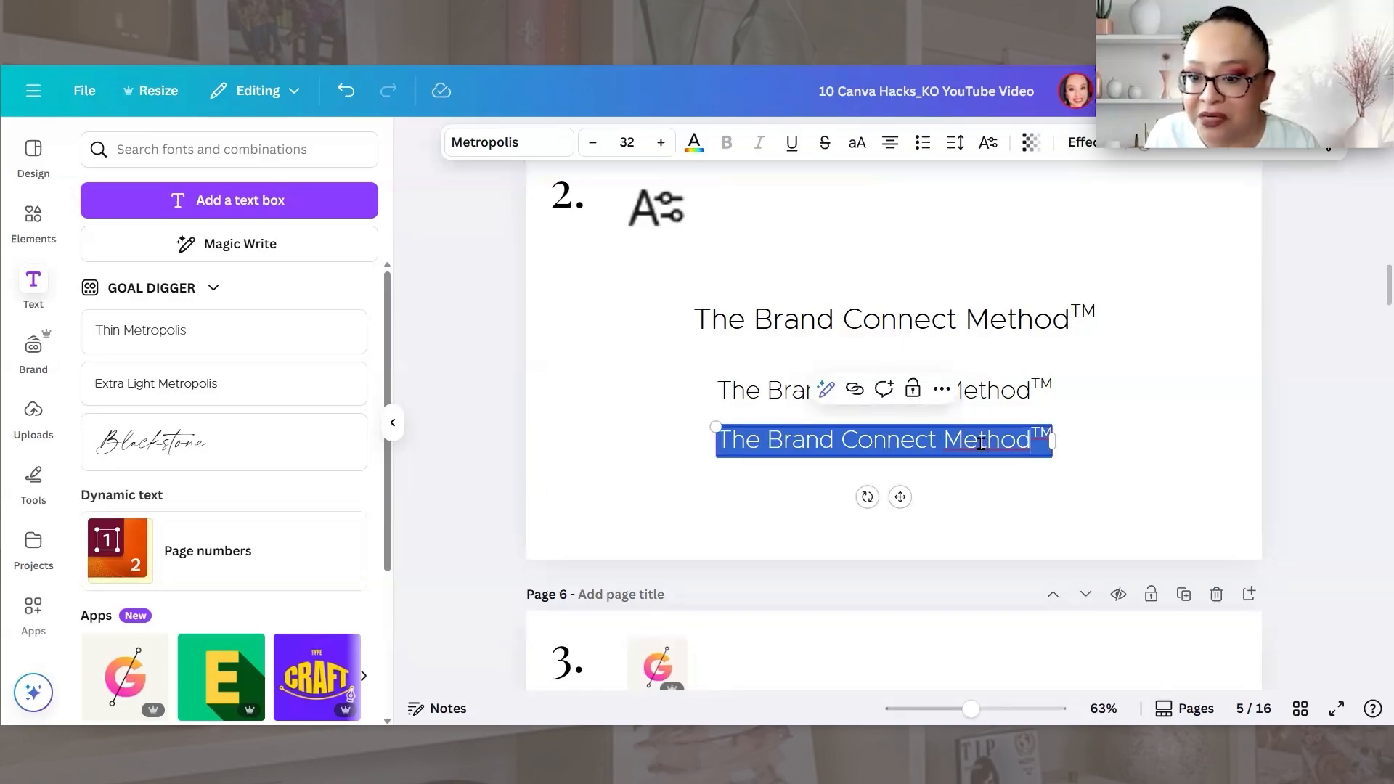
{"action": "left_click_drag", "start_coordinate": [981, 444], "coordinate": [944, 443]}
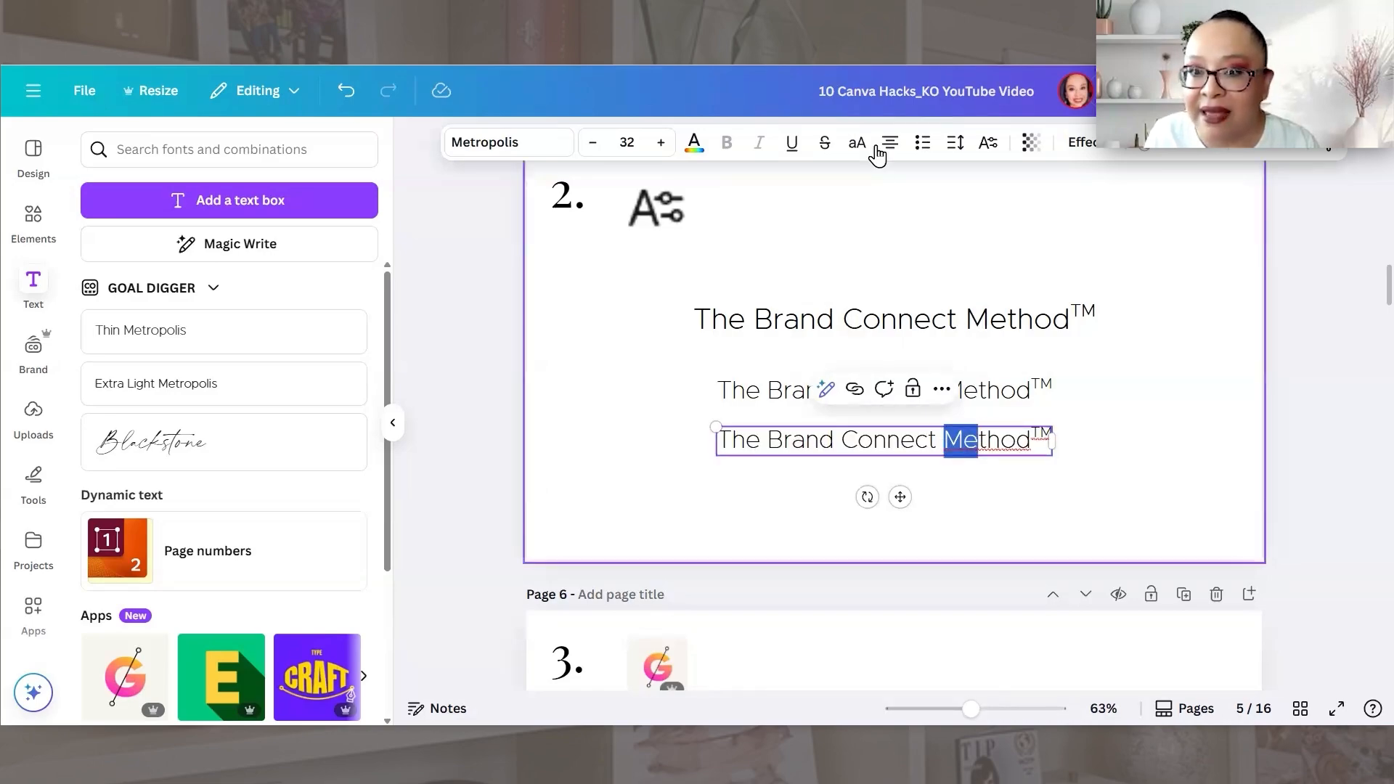
{"action": "left_click", "coordinate": [988, 143]}
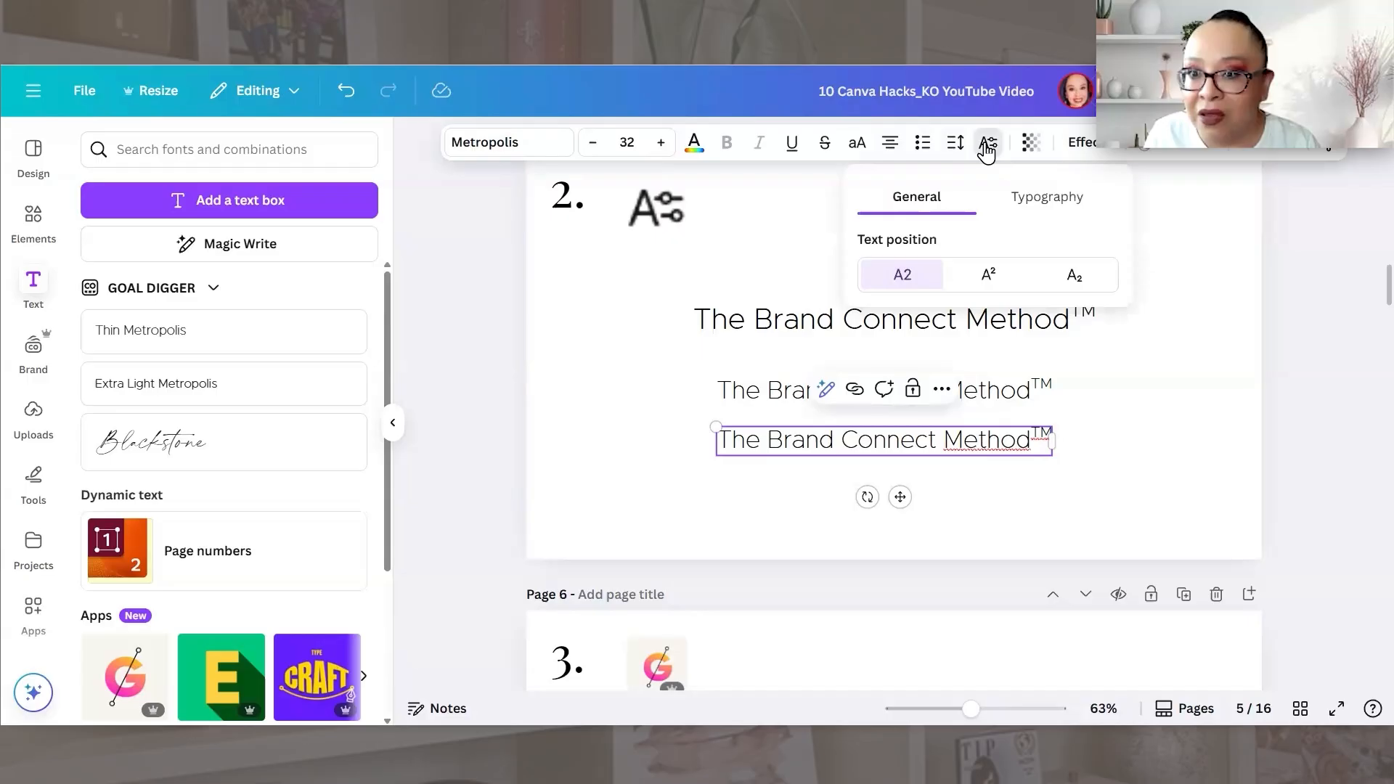
{"action": "left_click", "coordinate": [1075, 278]}
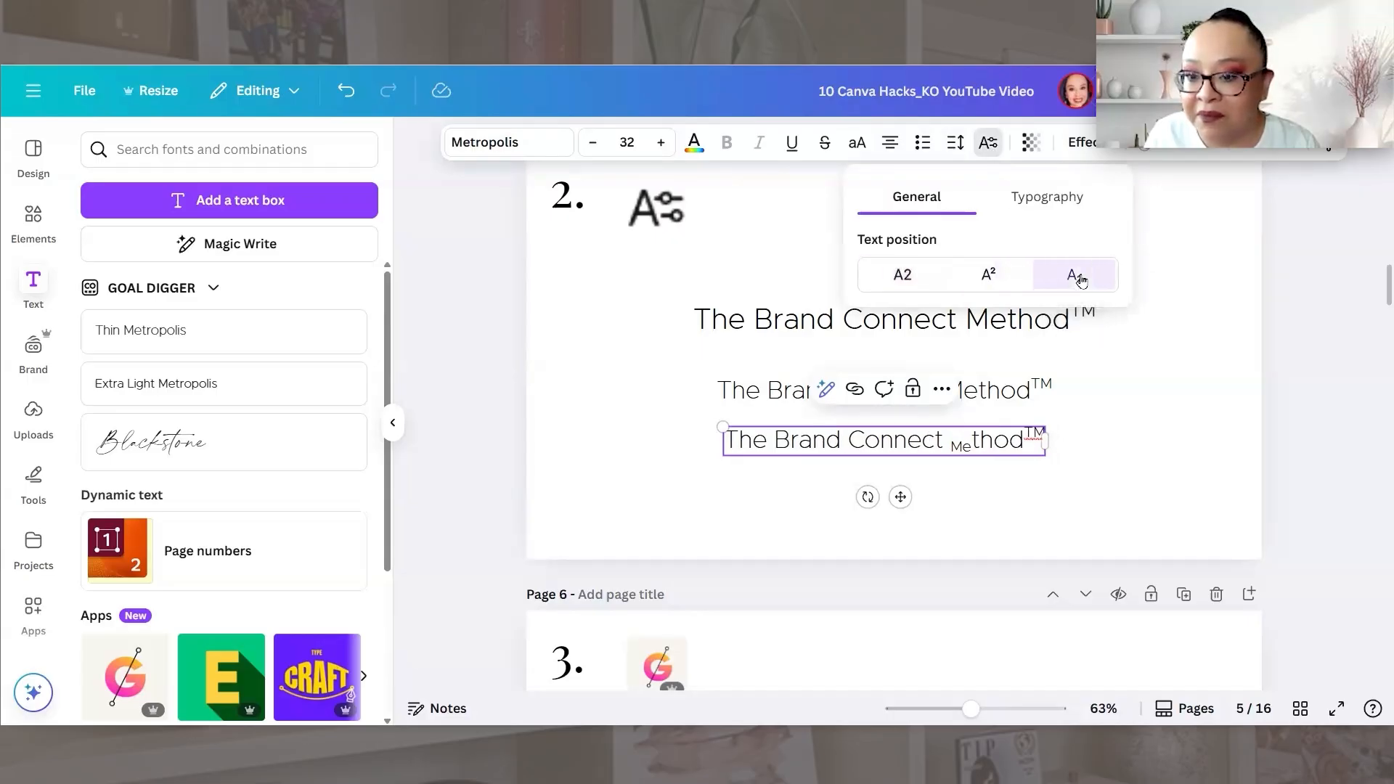
{"action": "left_click", "coordinate": [1002, 283]}
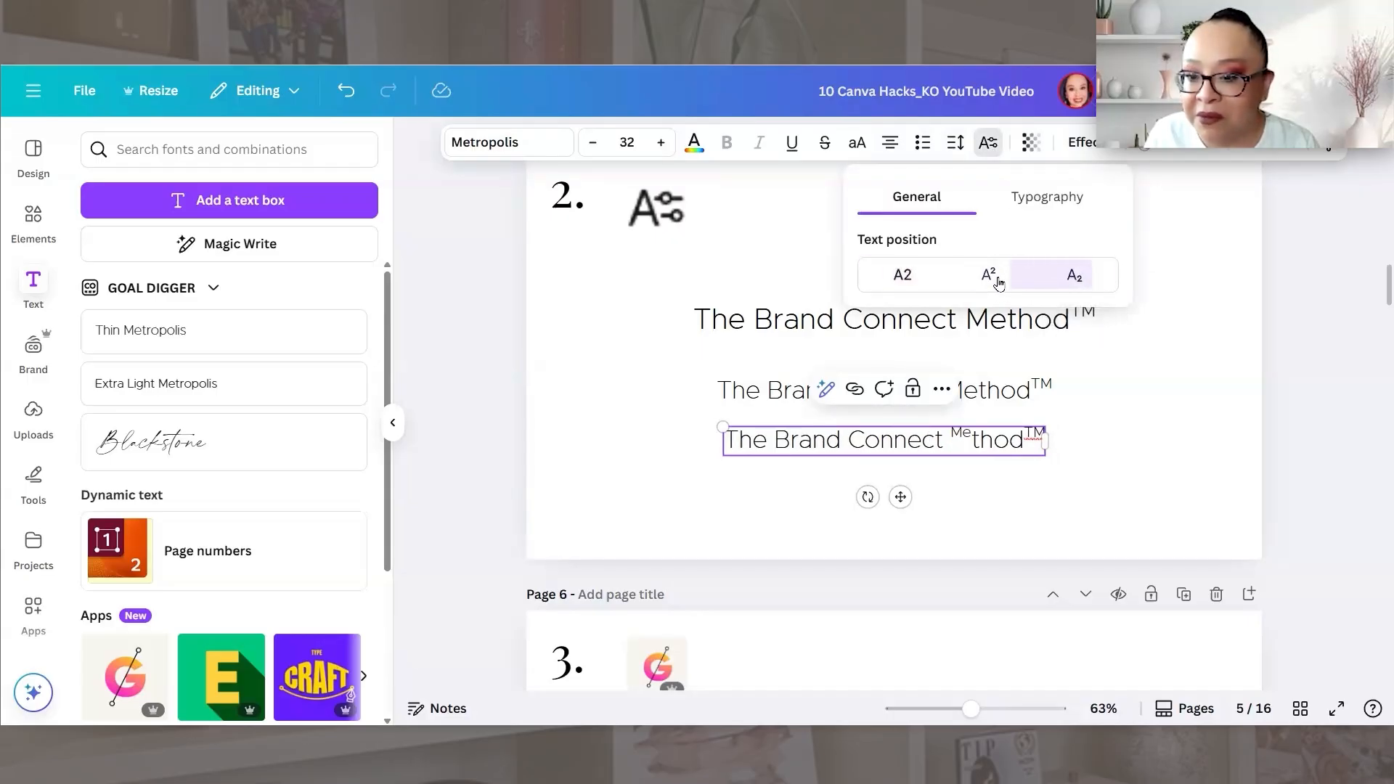
{"action": "left_click", "coordinate": [910, 283]}
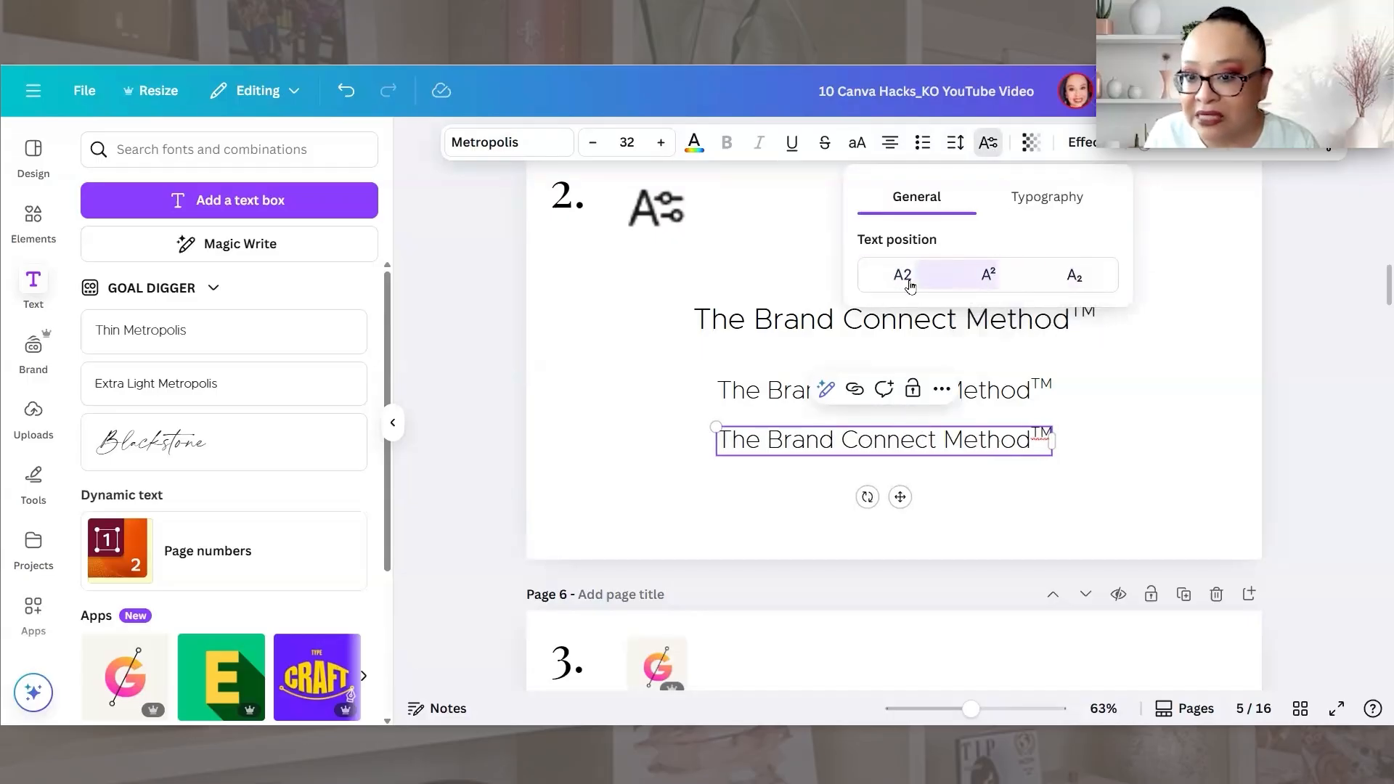
- Format only the letters "TM" in the lowest text line as subscript and move that line closer to the one above
{"action": "left_click", "coordinate": [1037, 432]}
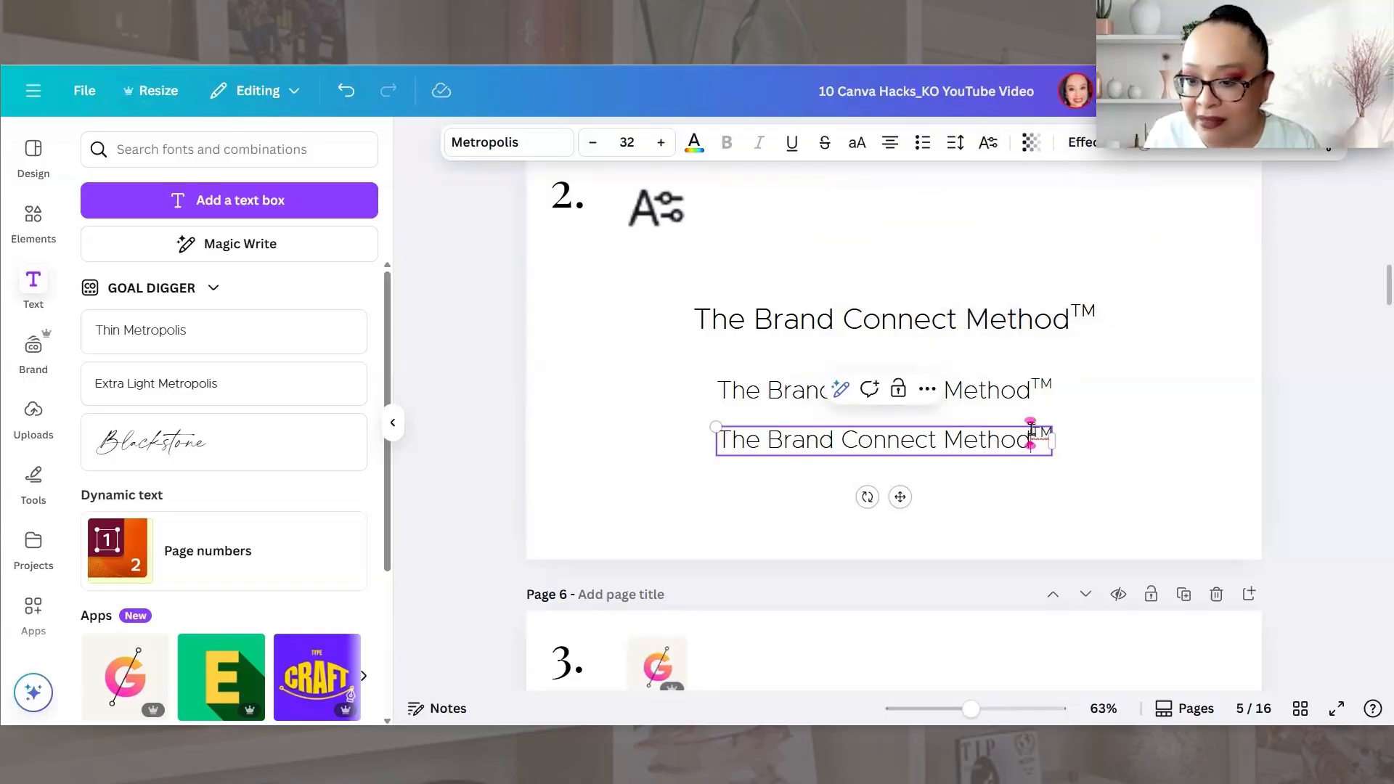
{"action": "left_click_drag", "start_coordinate": [1046, 431], "coordinate": [1050, 436]}
{"action": "left_click", "coordinate": [988, 142]}
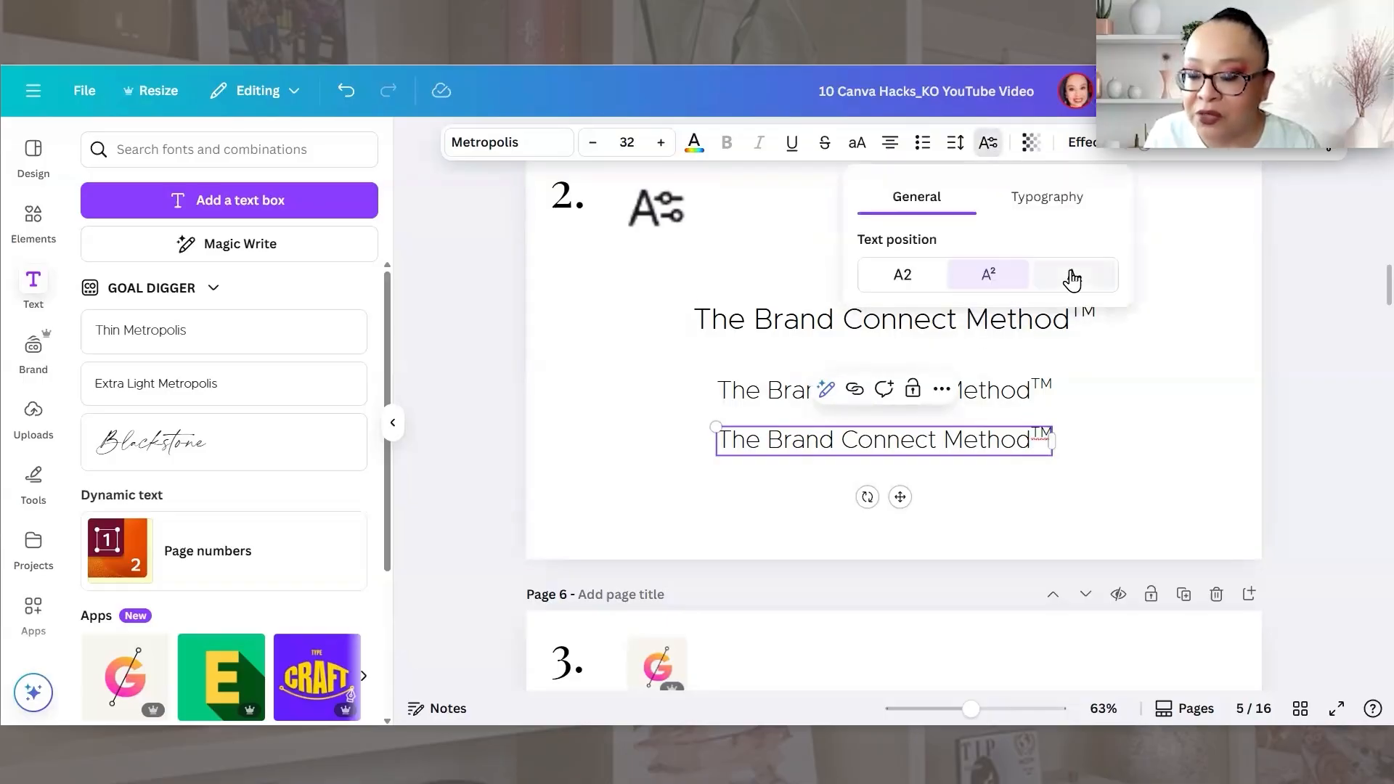
{"action": "left_click", "coordinate": [1074, 277]}
{"action": "left_click", "coordinate": [1116, 460]}
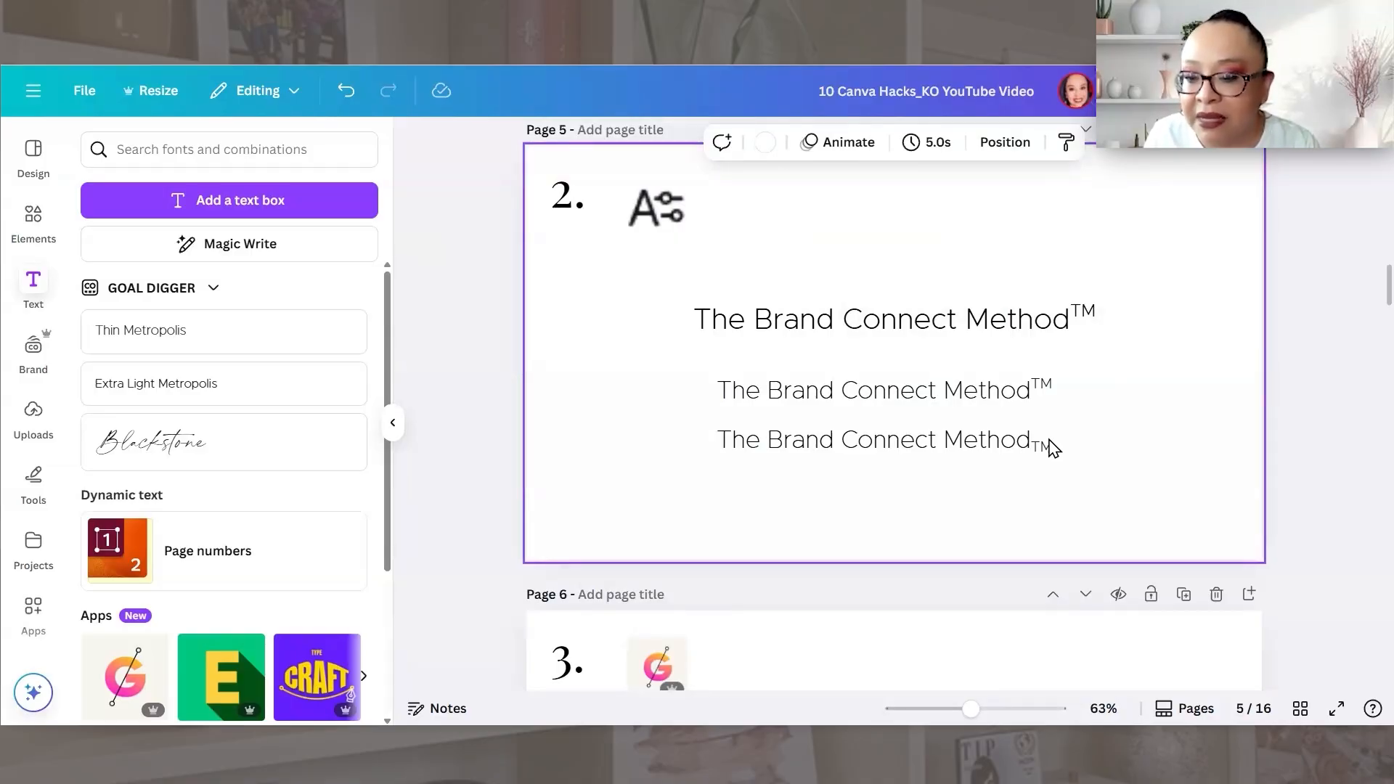
{"action": "mouse_move", "coordinate": [1046, 443]}
{"action": "left_mouse_down"}
{"action": "mouse_move", "coordinate": [1052, 411]}
{"action": "mouse_move", "coordinate": [1045, 425]}
{"action": "left_mouse_up"}
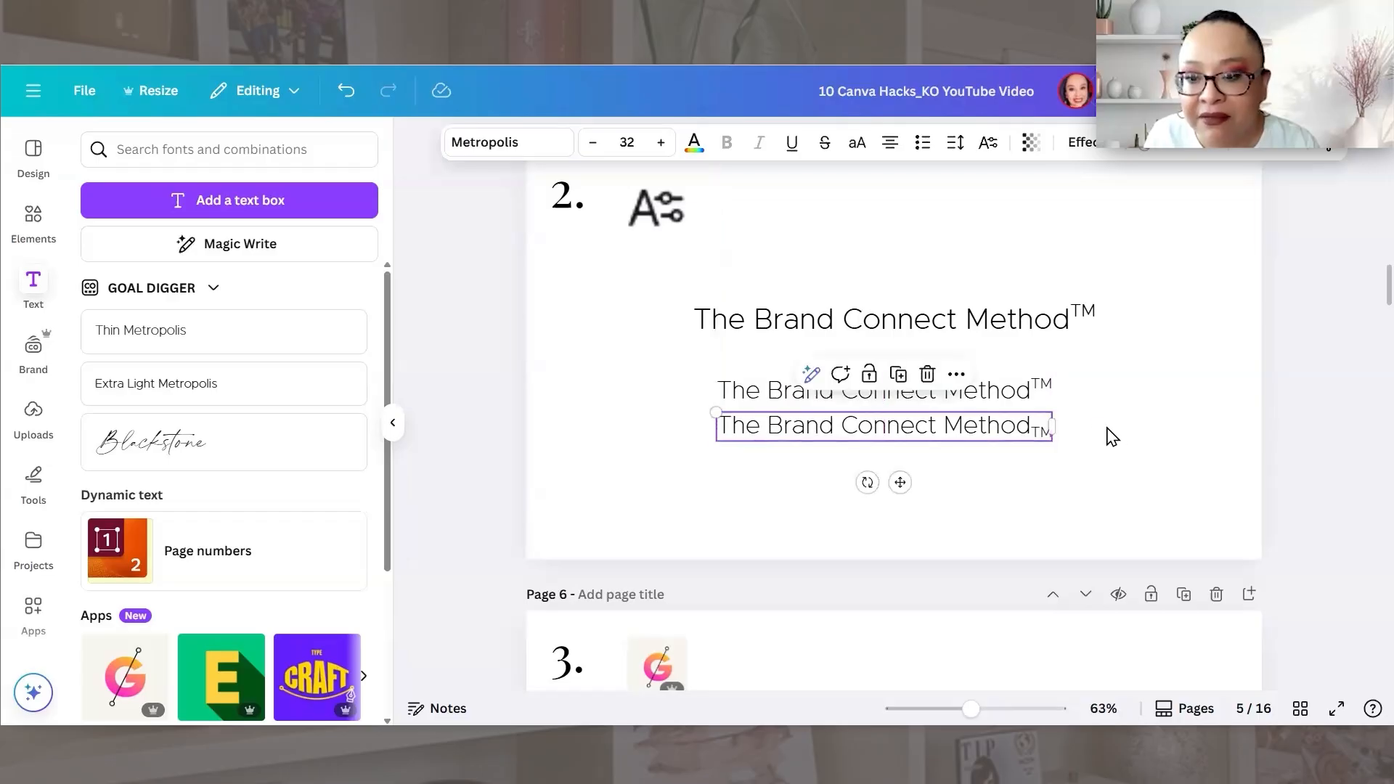
{"action": "left_click", "coordinate": [1072, 467]}
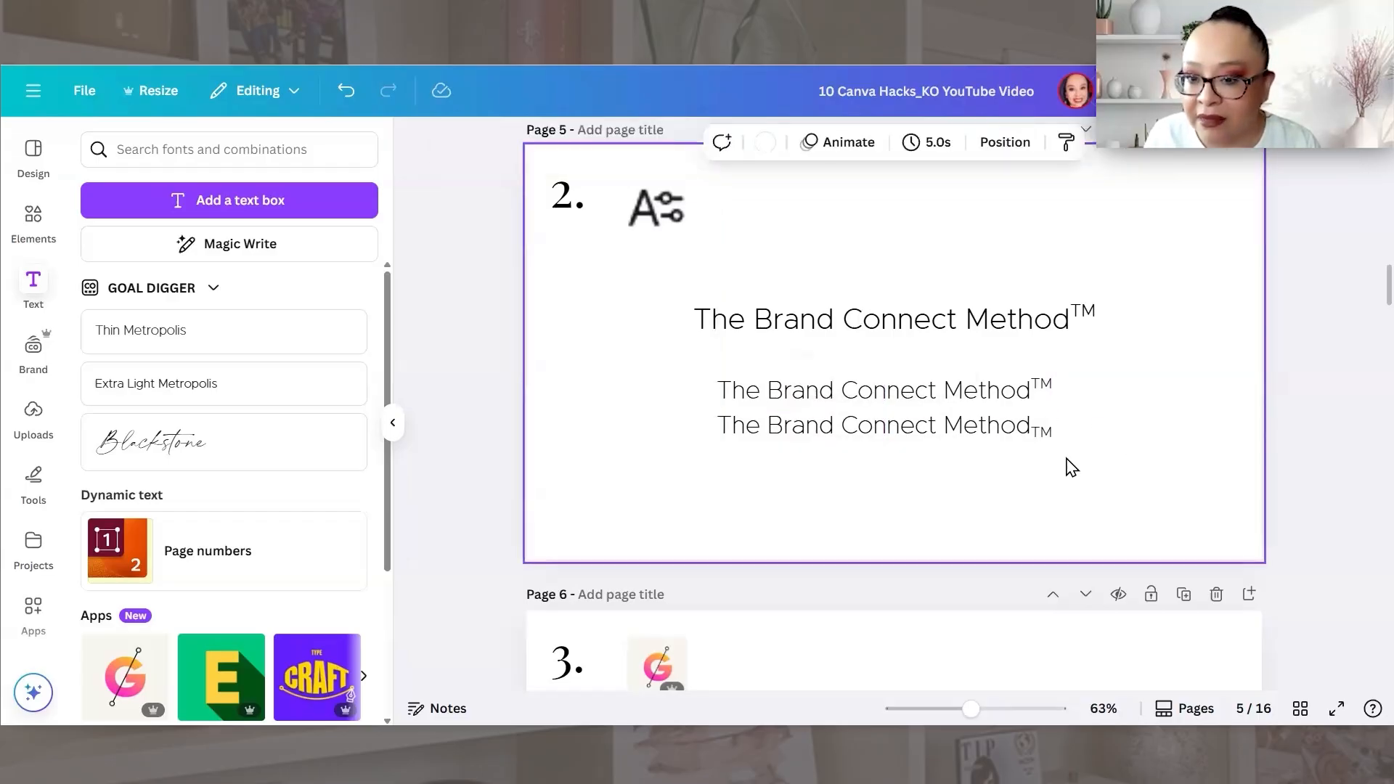
{"action": "left_click_drag", "start_coordinate": [1064, 447], "coordinate": [930, 361]}
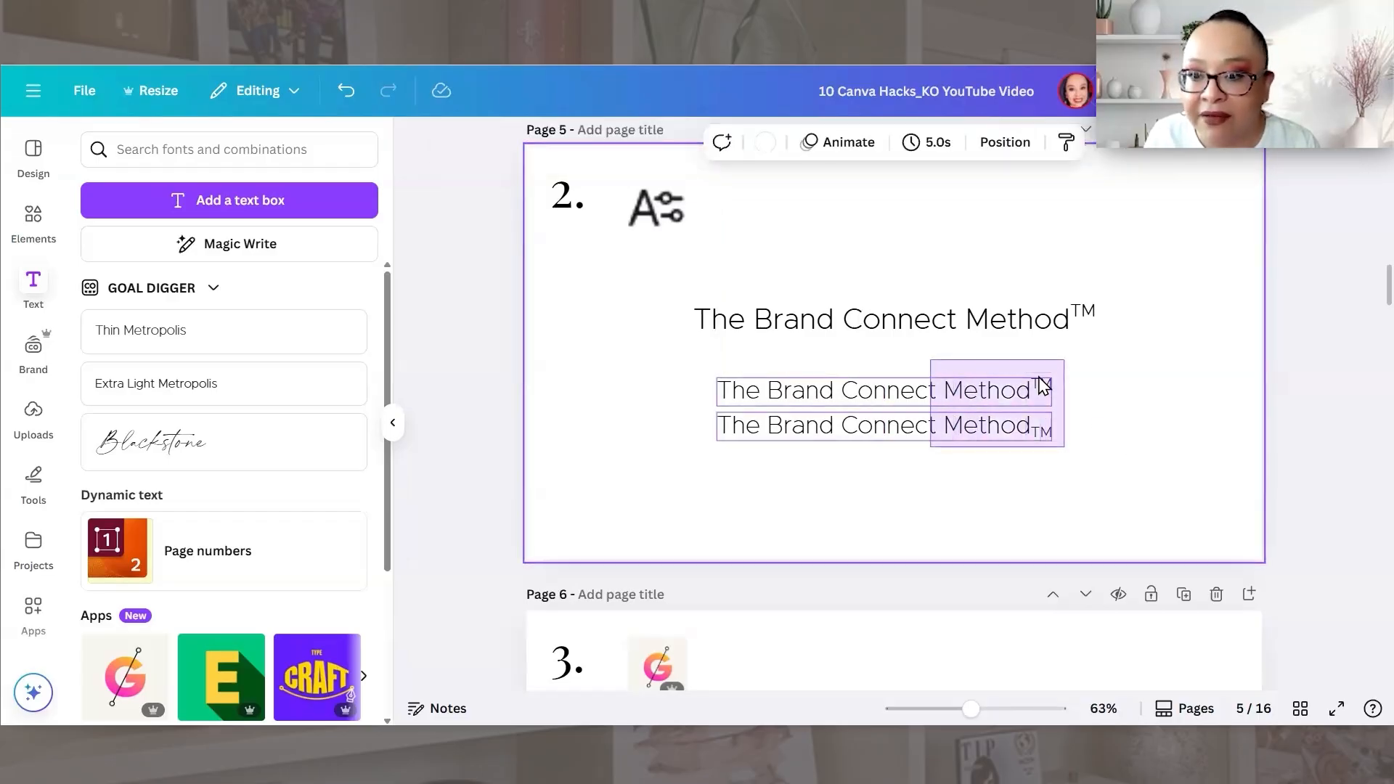
{"action": "left_click_drag", "start_coordinate": [1042, 385], "coordinate": [1142, 414]}
{"action": "left_click", "coordinate": [1135, 426]}
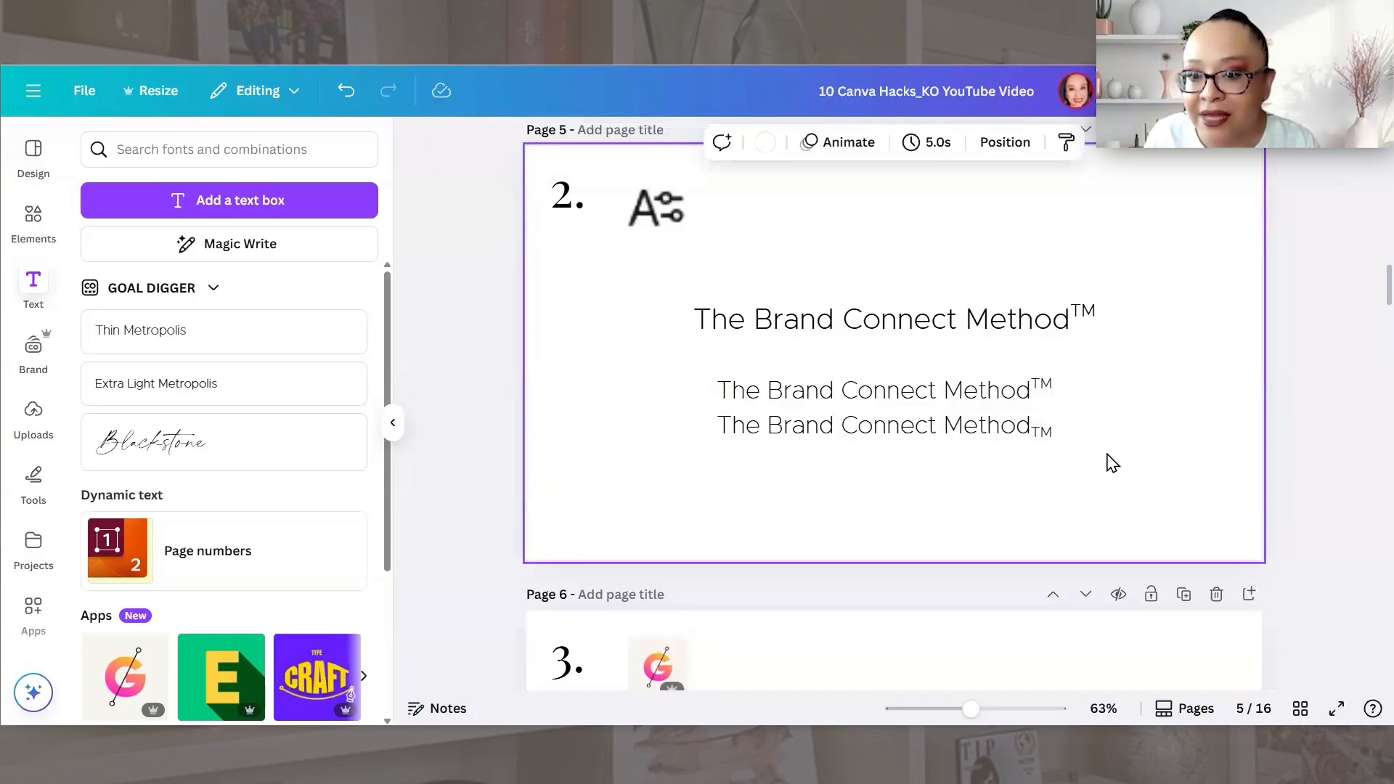
{"action": "left_click_drag", "start_coordinate": [1068, 460], "coordinate": [924, 368]}
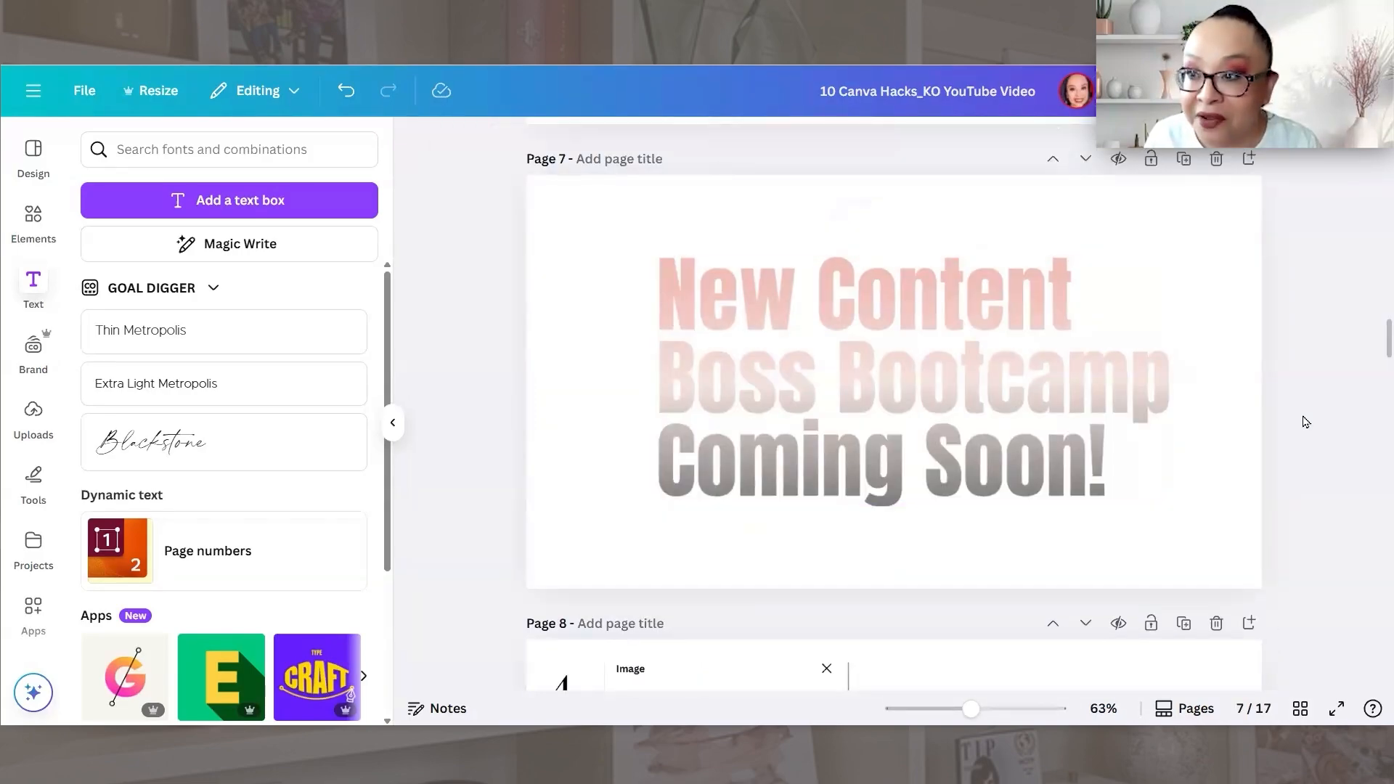
- Select page 7 with the gradient text example, search the apps for TypeGradient and open it
{"action": "left_click", "coordinate": [1251, 413]}
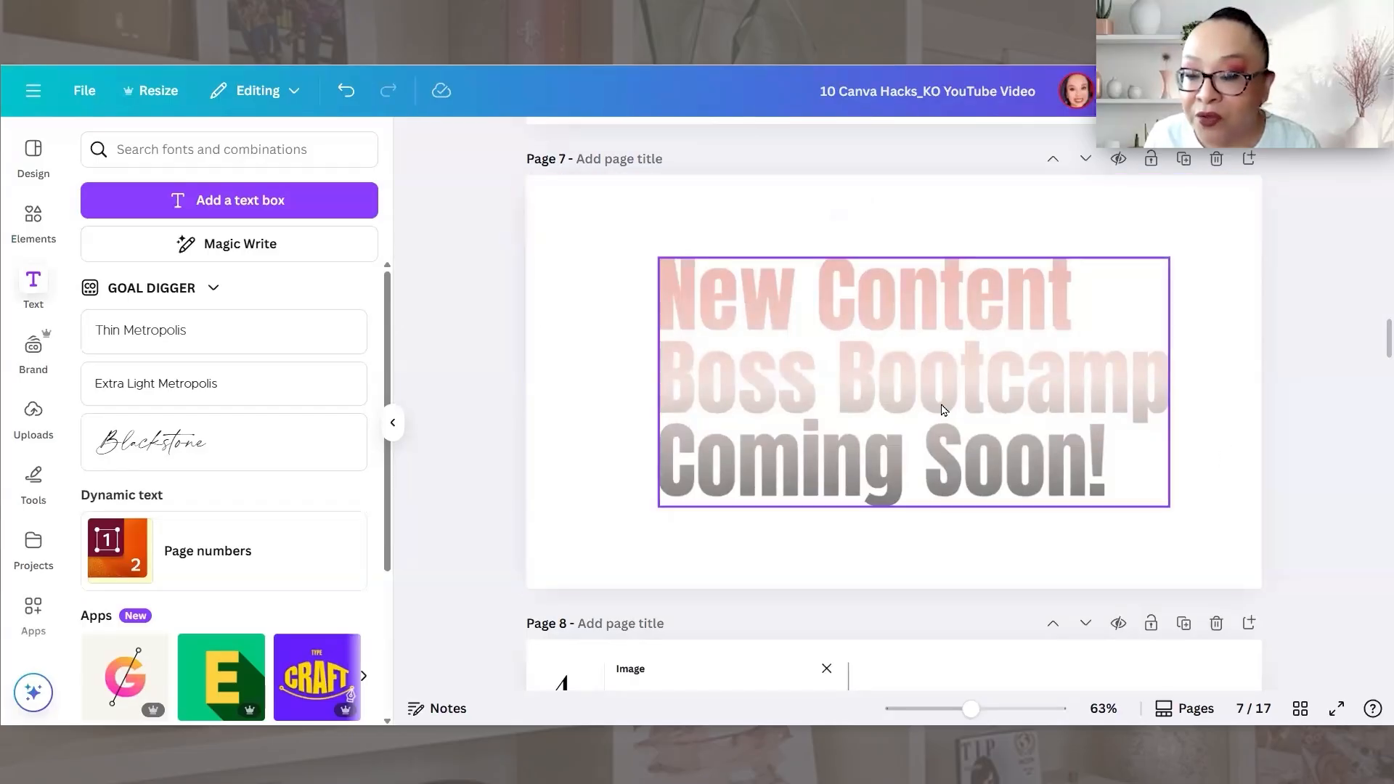
{"action": "left_click", "coordinate": [1122, 538]}
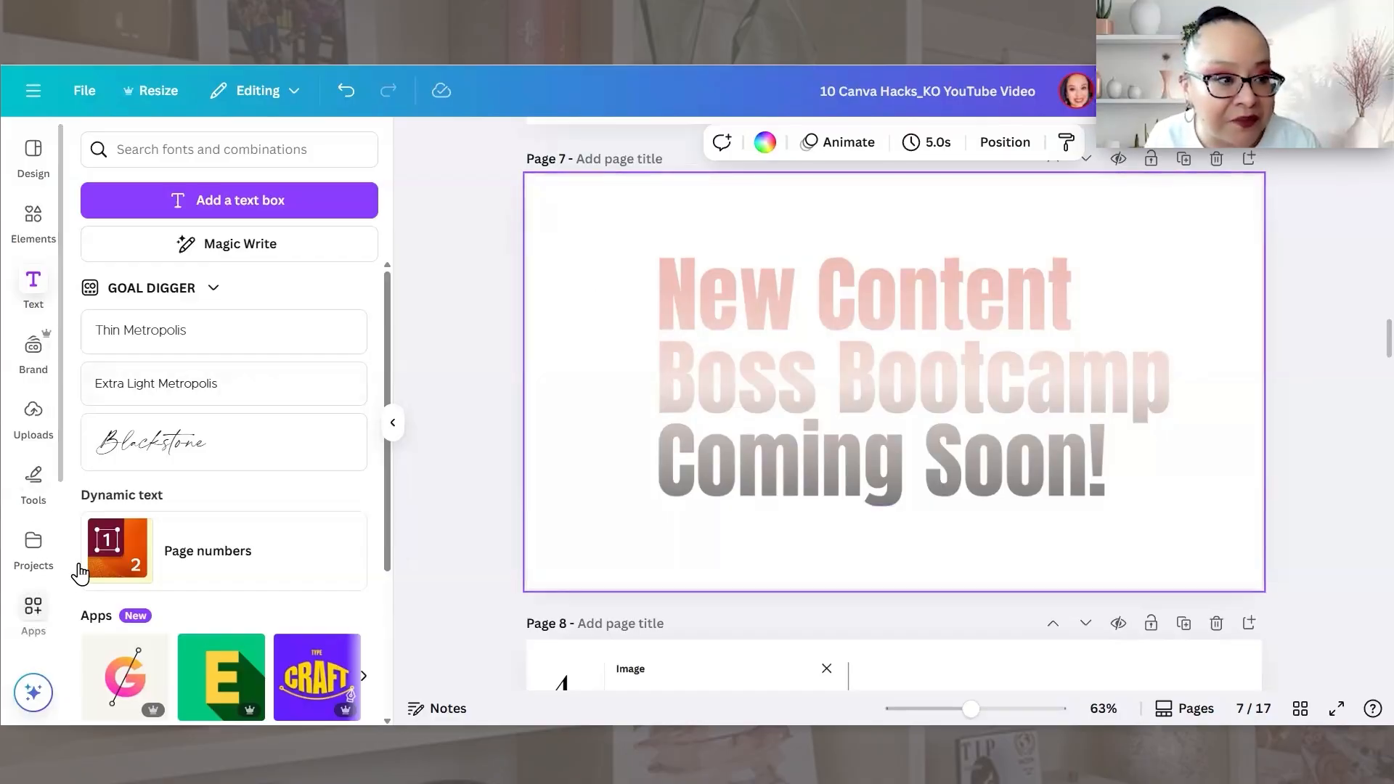
{"action": "left_click", "coordinate": [34, 614]}
{"action": "left_click", "coordinate": [289, 152]}
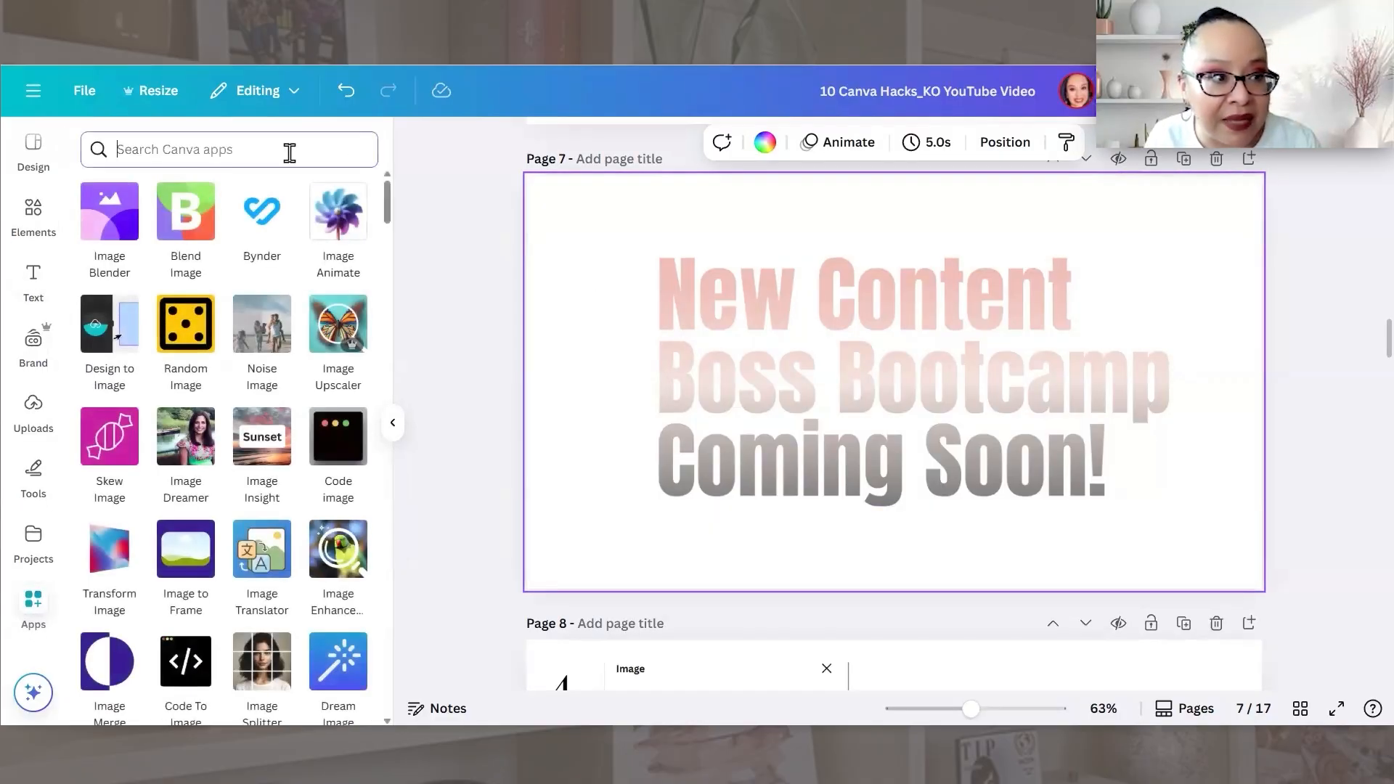
{"action": "type", "text": "type"}
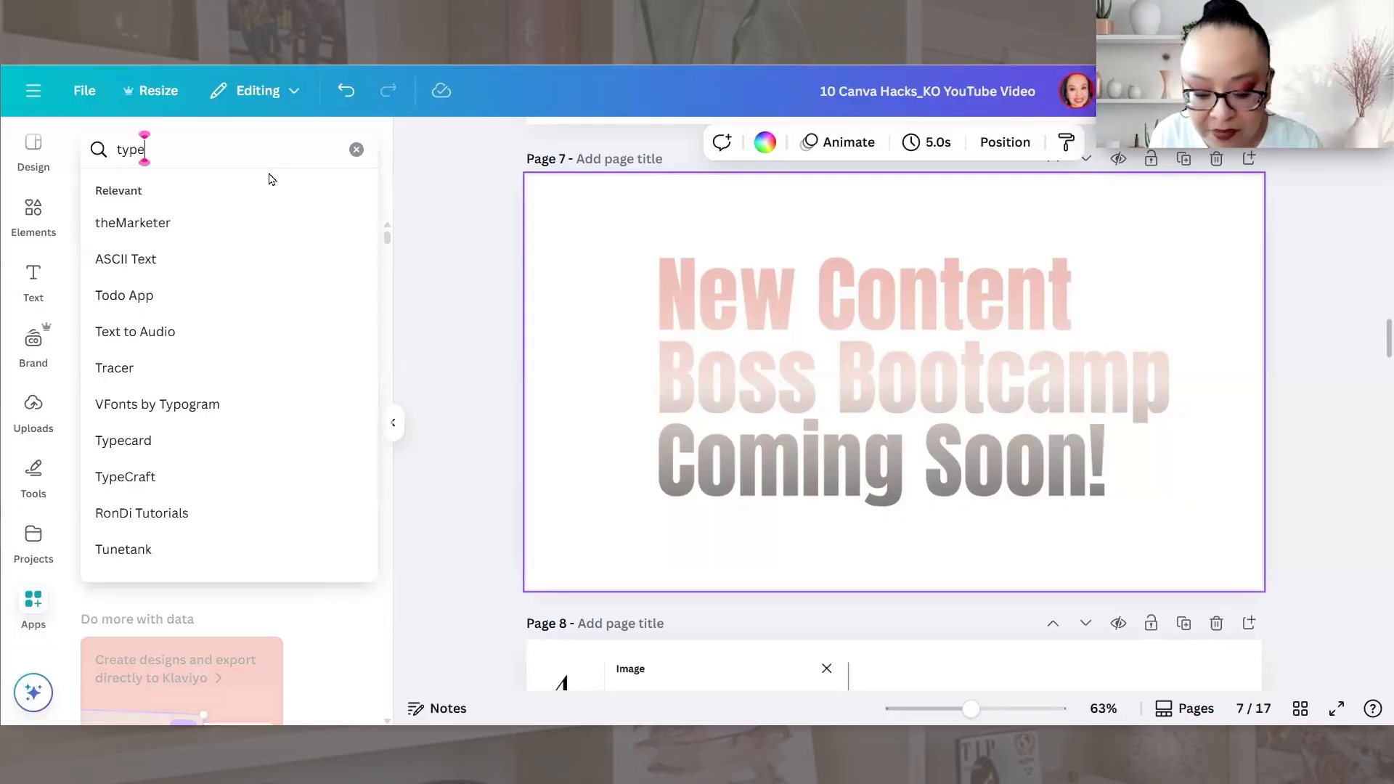
{"action": "type", "text": "gradient"}
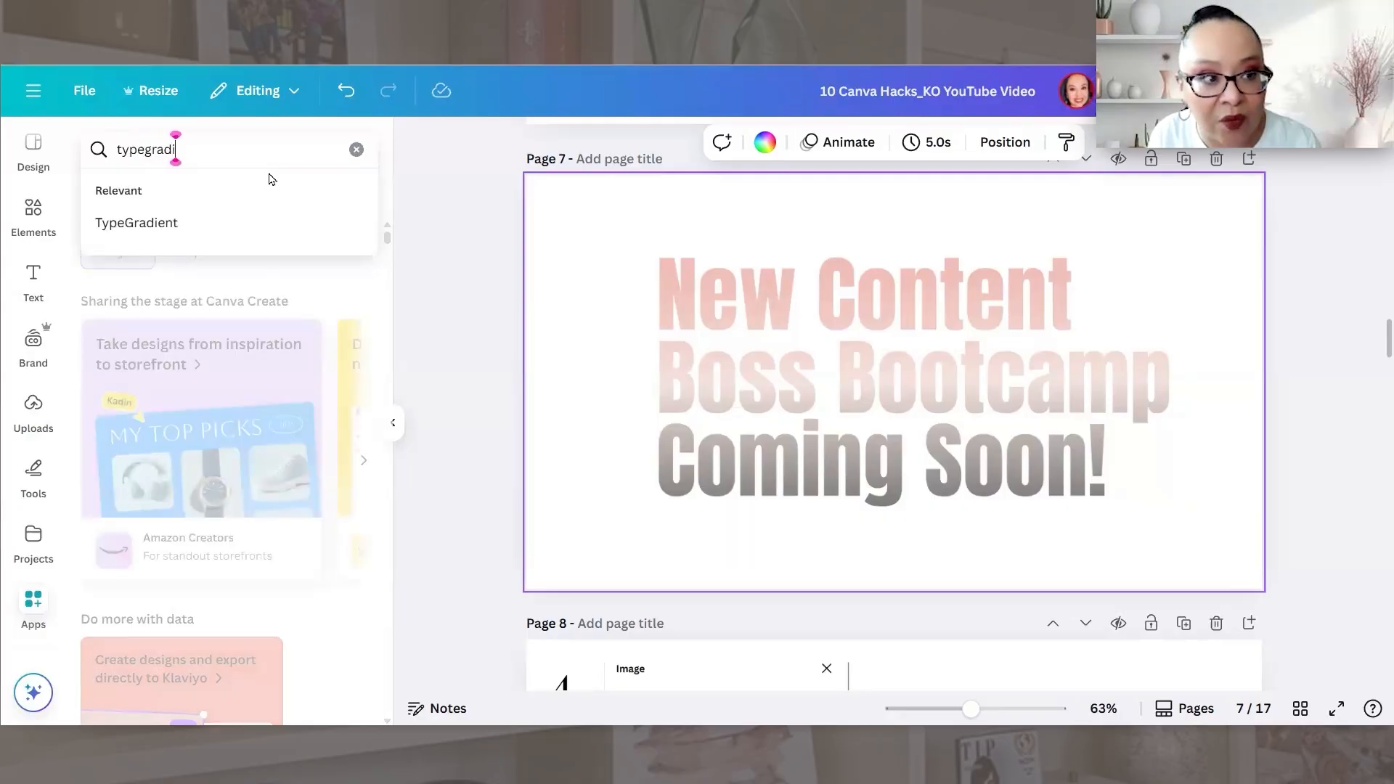
{"action": "left_click", "coordinate": [247, 228]}
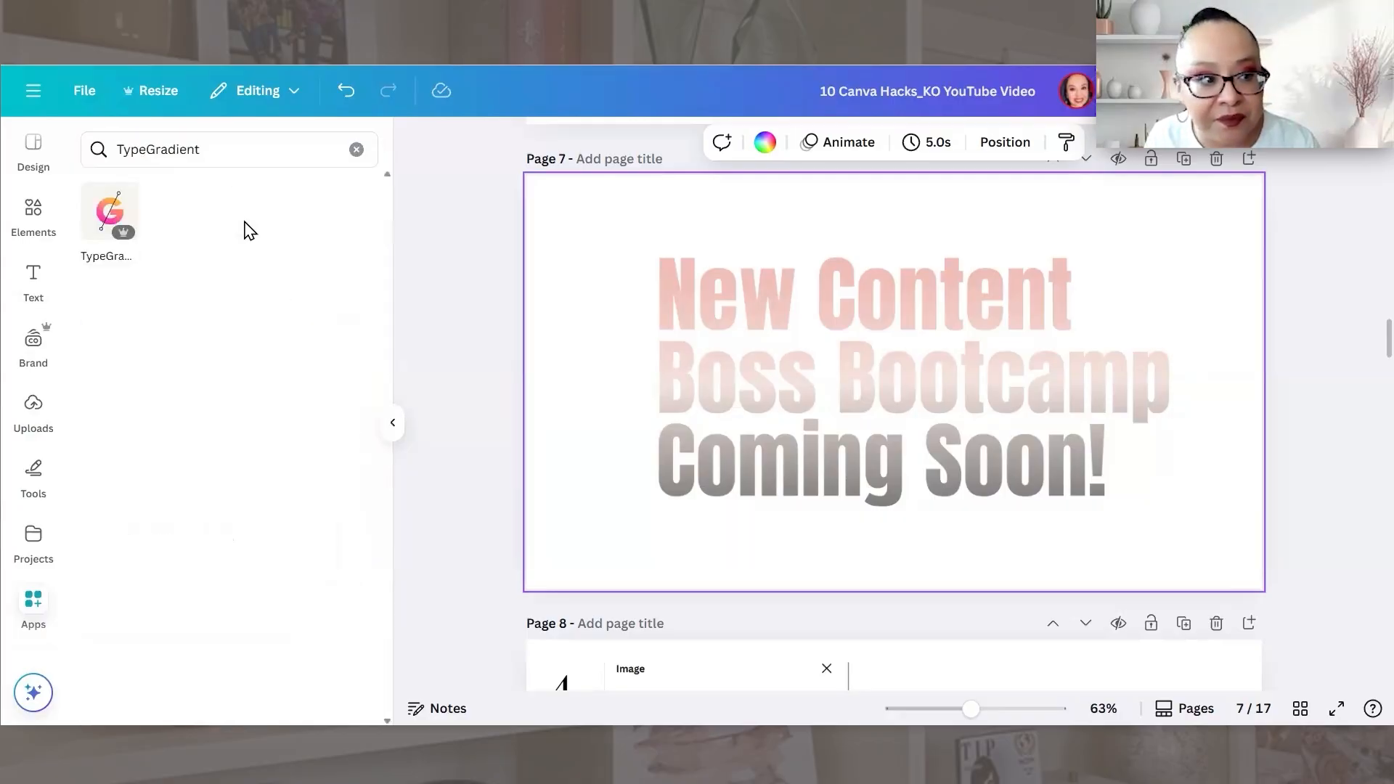
{"action": "left_click", "coordinate": [103, 216]}
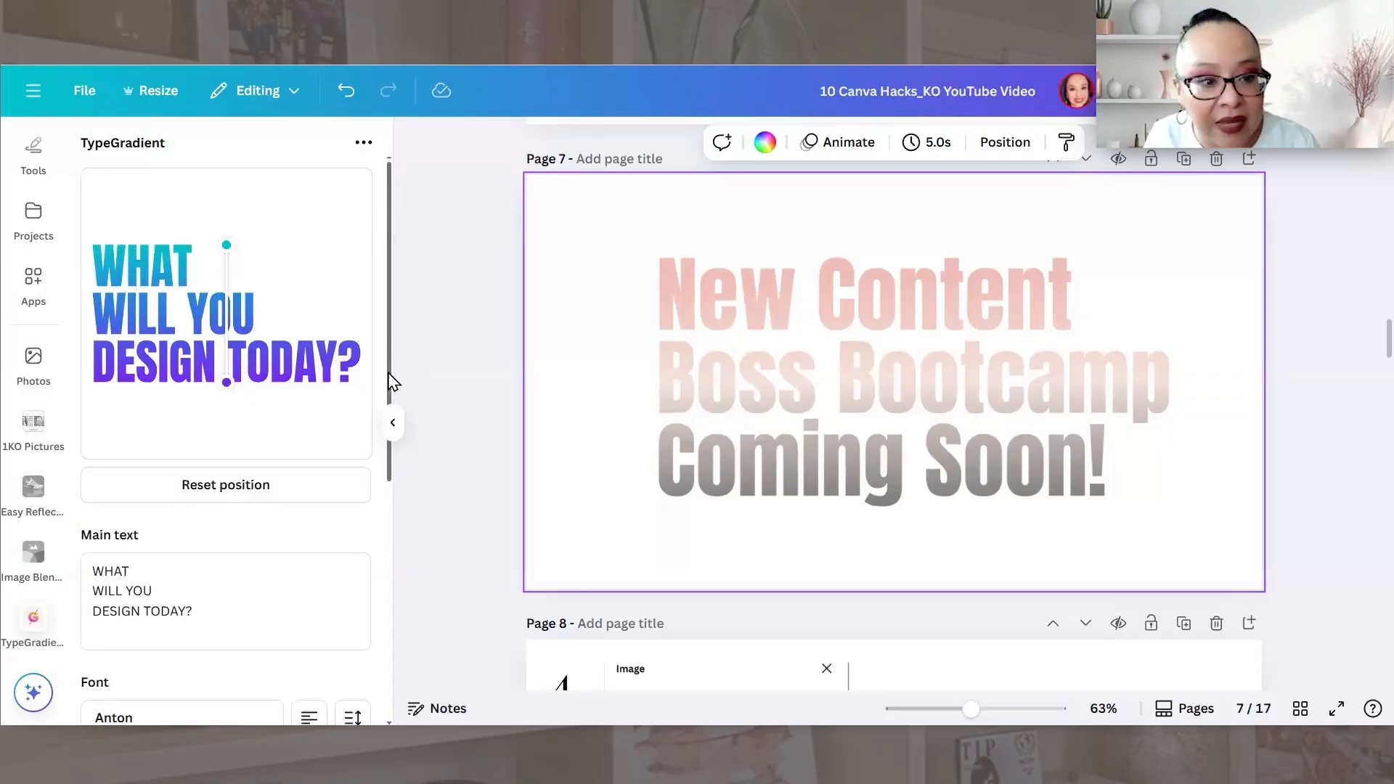
- Replace the sample main text of the gradient with "The Goal Digger"
{"action": "left_click_drag", "start_coordinate": [390, 404], "coordinate": [361, 565]}
{"action": "scroll", "coordinate": [364, 374], "scroll_direction": "up", "scroll_amount": 3}
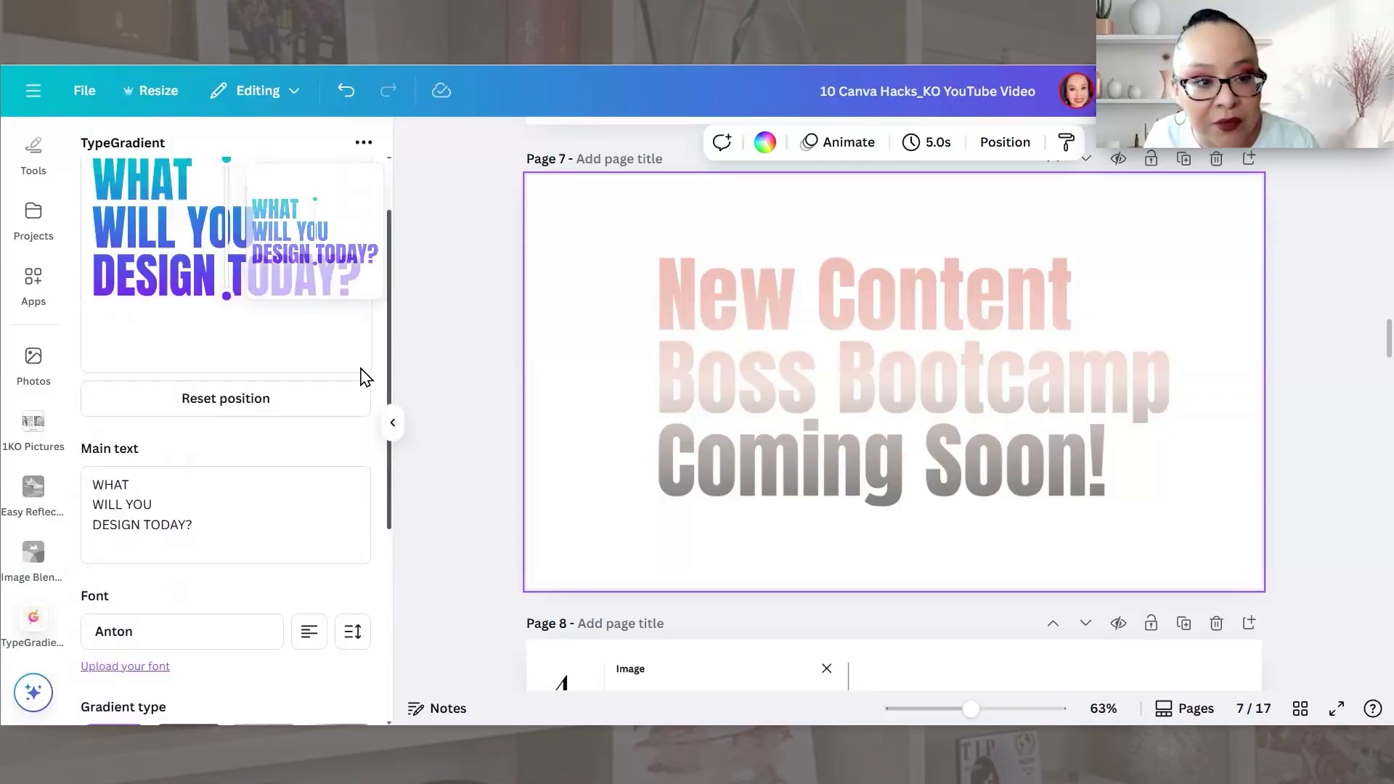
{"action": "scroll", "coordinate": [348, 457], "scroll_direction": "down", "scroll_amount": 1}
{"action": "scroll", "coordinate": [356, 429], "scroll_direction": "up", "scroll_amount": 1}
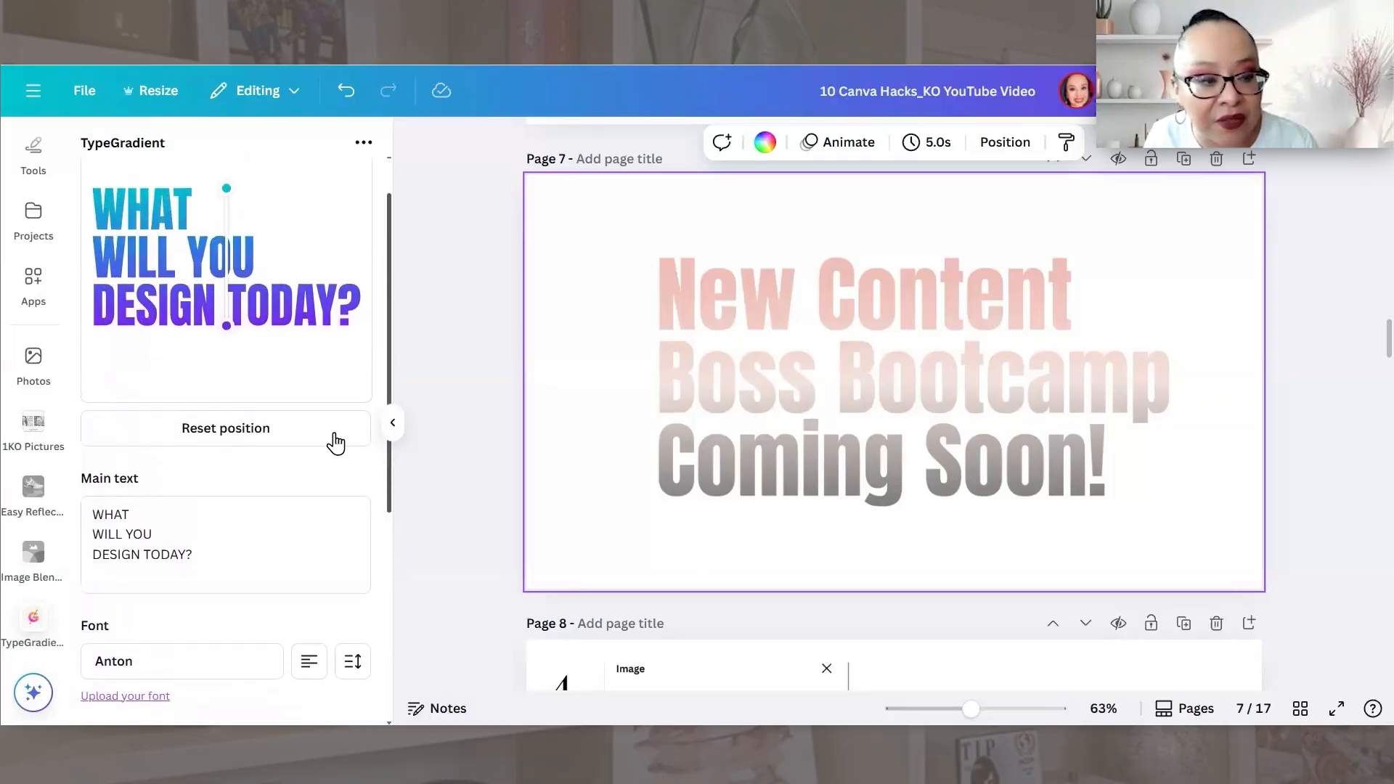
{"action": "left_click_drag", "start_coordinate": [193, 554], "coordinate": [83, 512]}
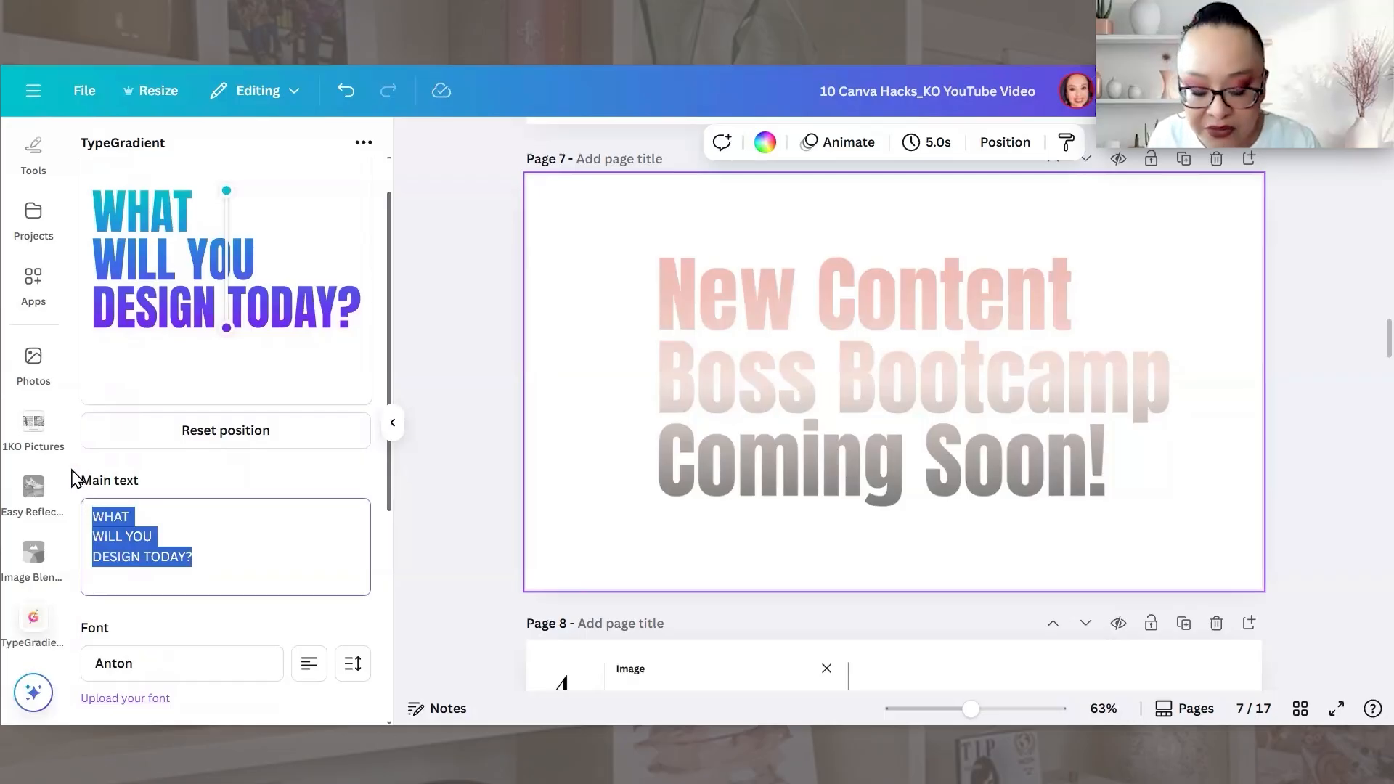
{"action": "type", "text": "TRhe"}
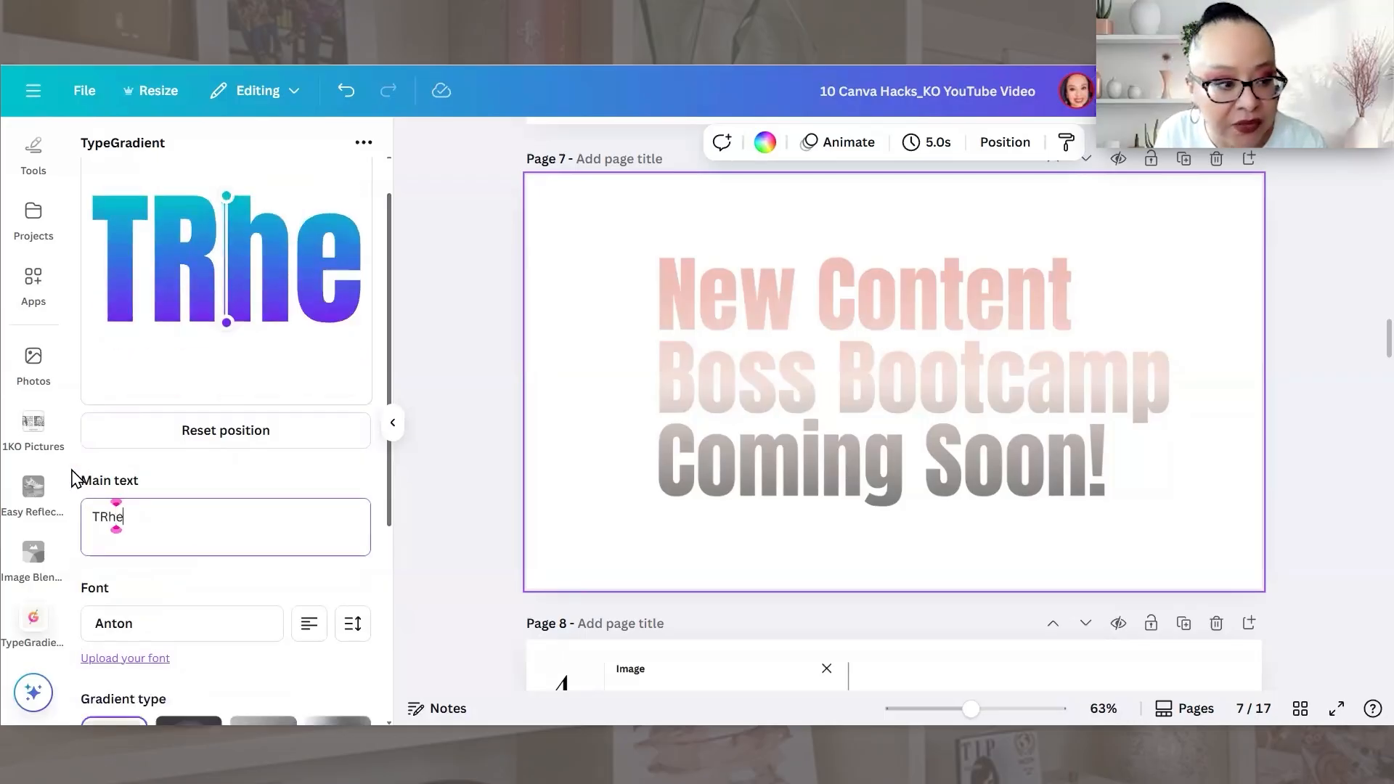
{"action": "key", "text": "BackSpace"}
{"action": "key", "text": "BackSpace"}
{"action": "key", "text": "BackSpace"}
{"action": "type", "text": "he Goal Digger"}
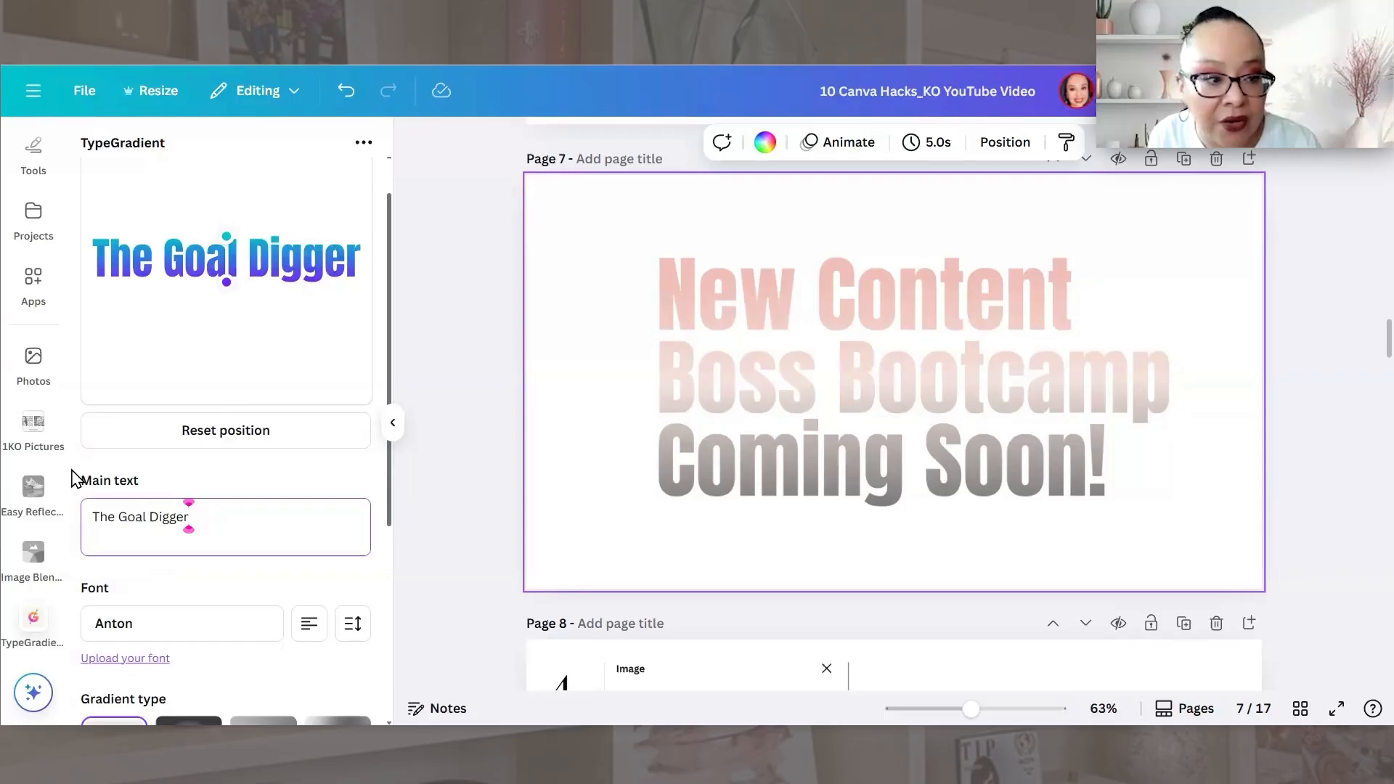
- Break the main text after "The Goal" so that the second line reads "Digger Girl"
{"action": "key", "text": "BackSpace"}
{"action": "key", "text": "BackSpace"}
{"action": "key", "text": "BackSpace"}
{"action": "key", "text": "BackSpace"}
{"action": "key", "text": "BackSpace"}
{"action": "key", "text": "BackSpace"}
{"action": "key", "text": "BackSpace"}
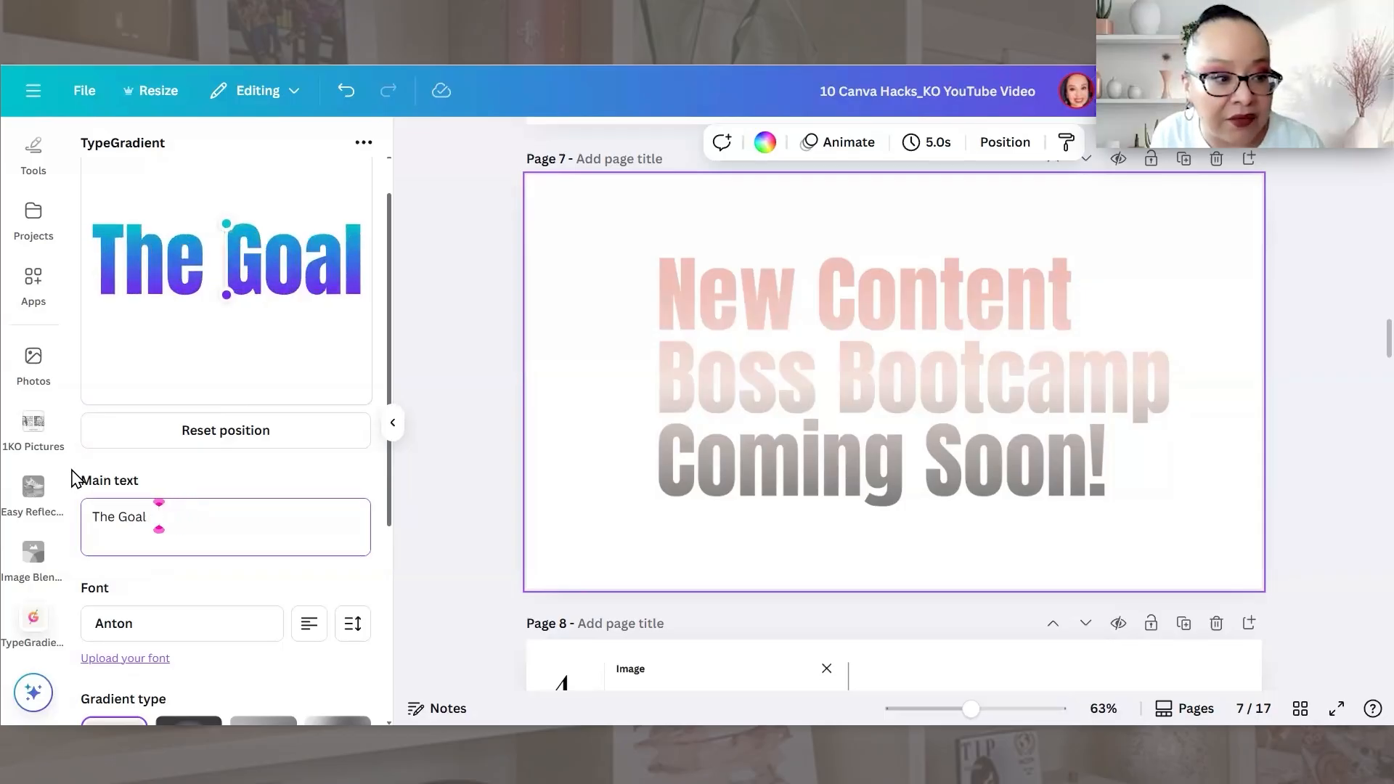
{"action": "key", "text": "Return"}
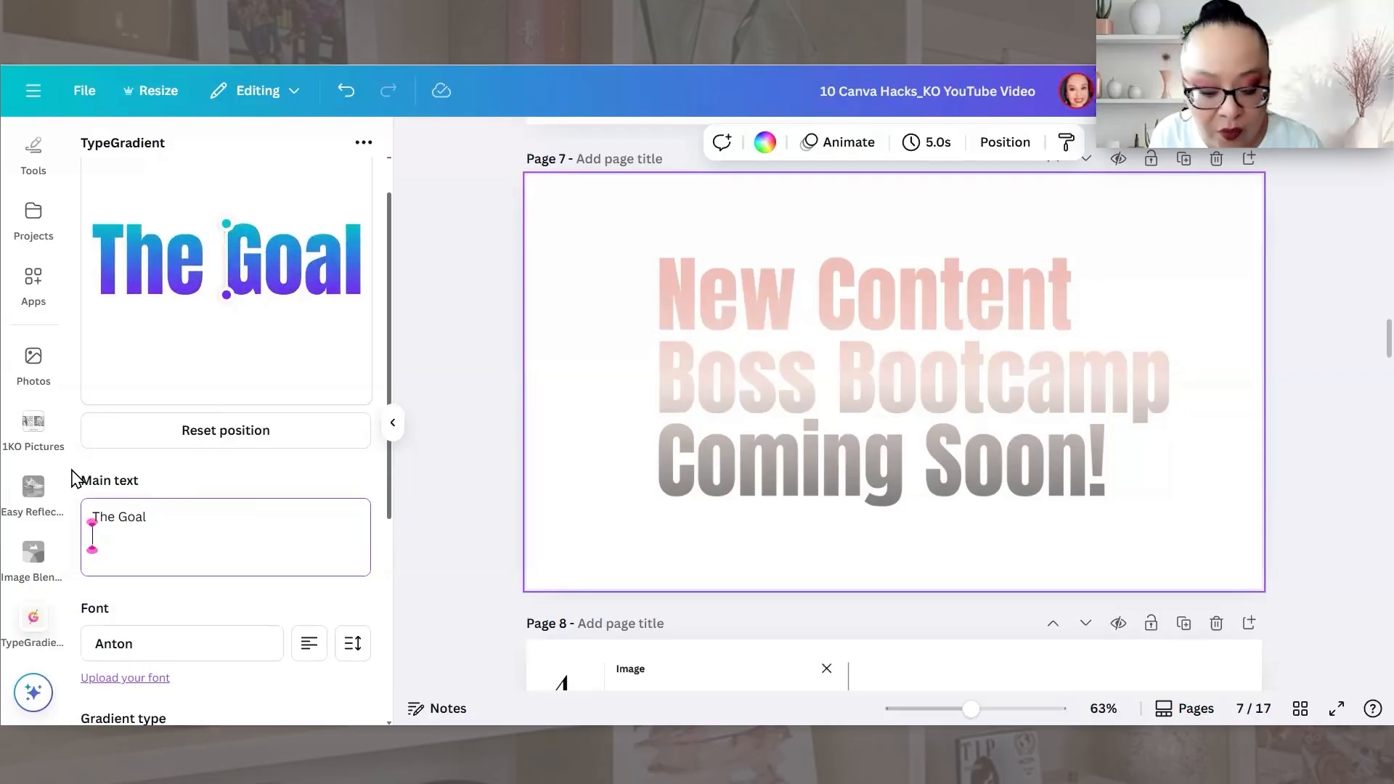
{"action": "type", "text": "Digger"}
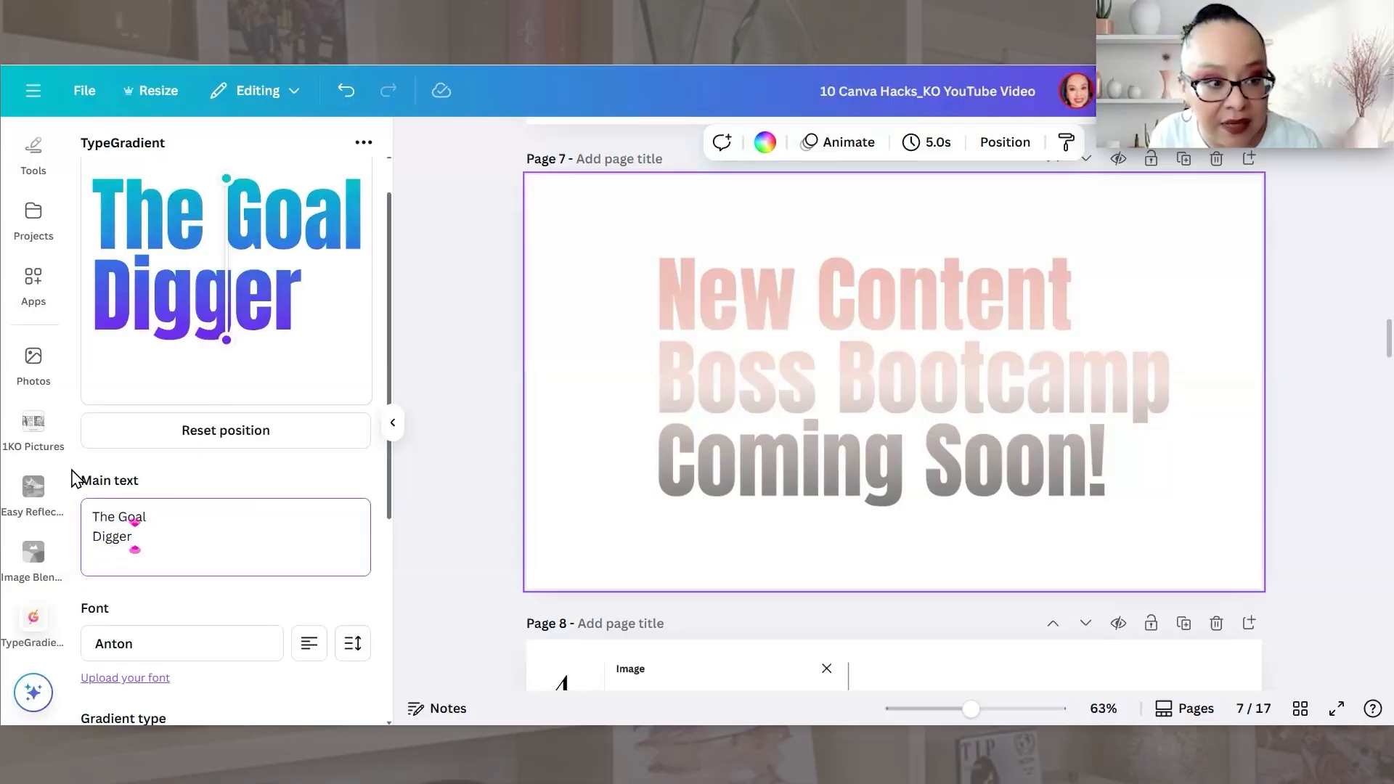
{"action": "type", "text": " Girl"}
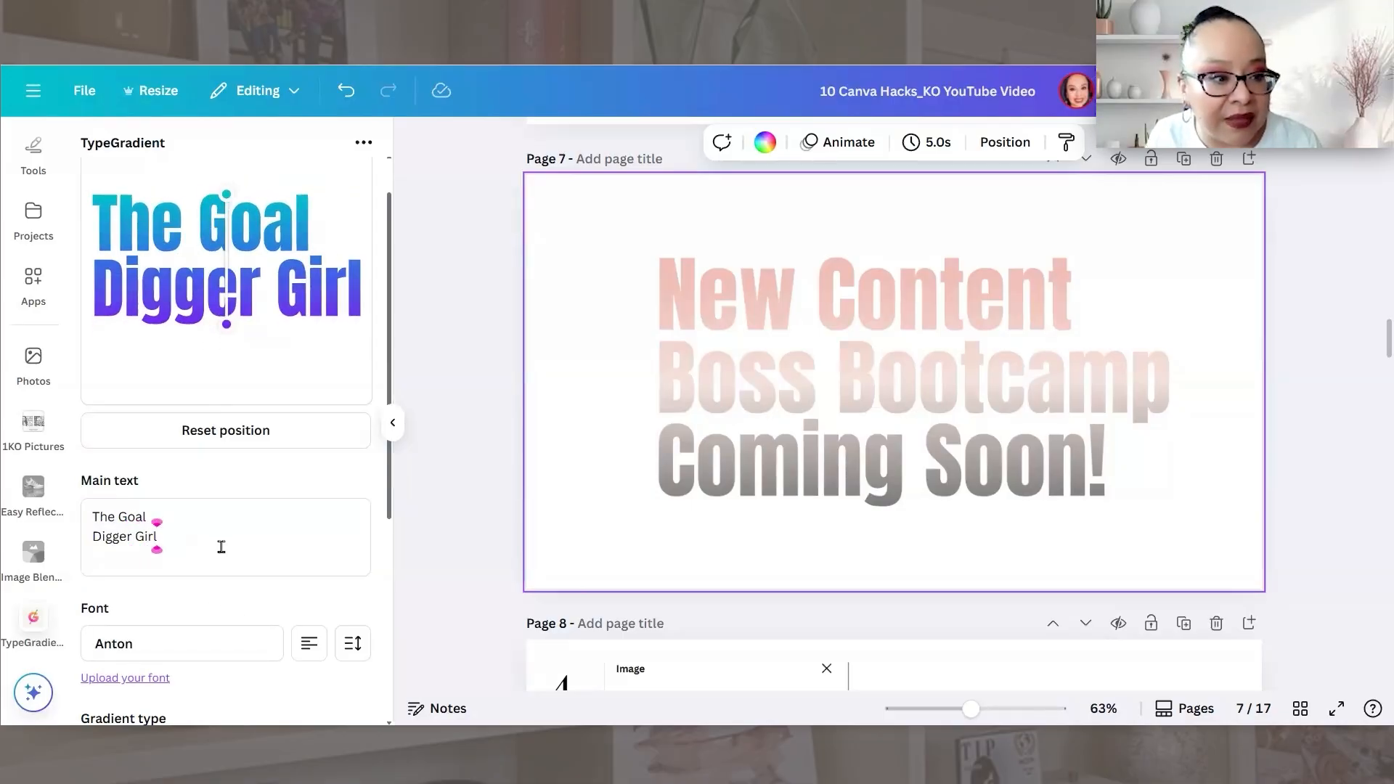
- Change the font of the gradient text to Archivo Black and return to the TypeGradient settings
{"action": "scroll", "coordinate": [221, 548], "scroll_direction": "down", "scroll_amount": 1}
{"action": "scroll", "coordinate": [133, 538], "scroll_direction": "down", "scroll_amount": 1}
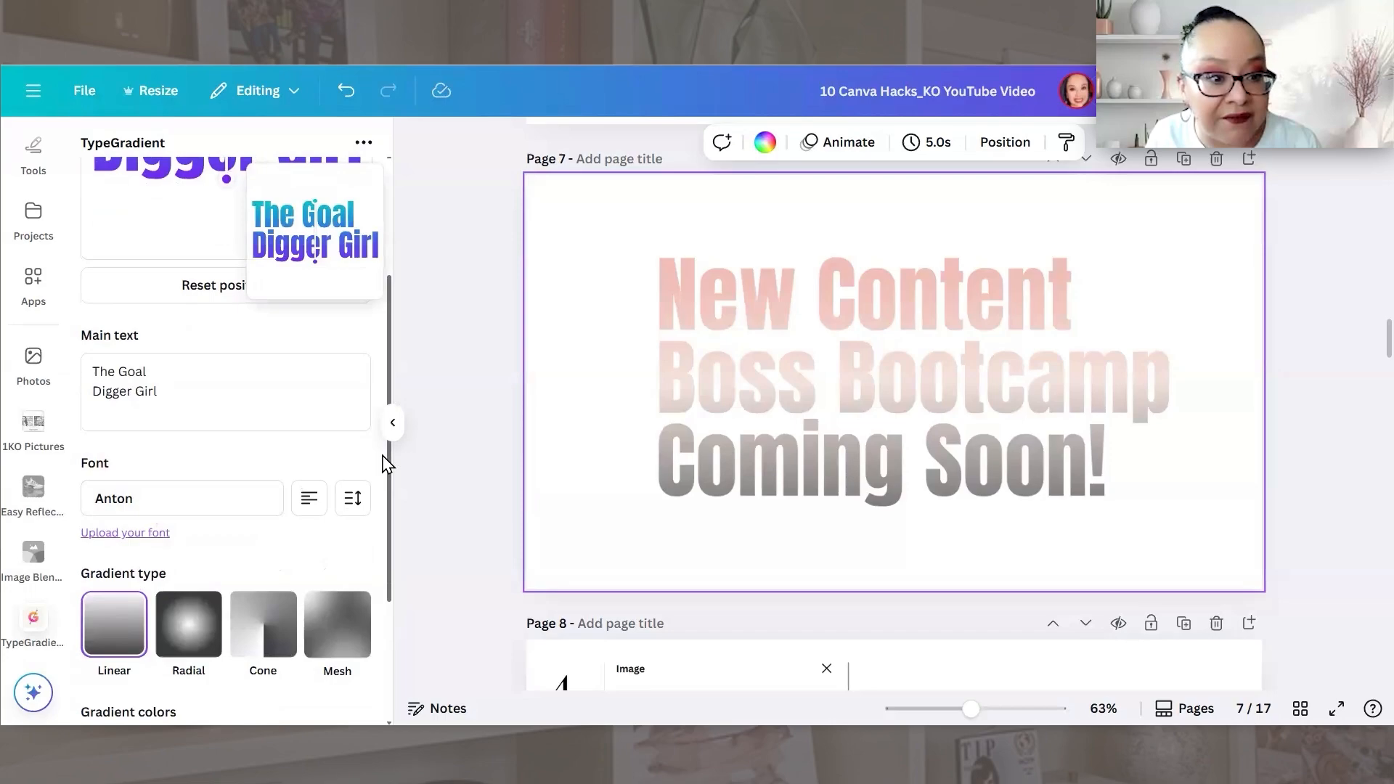
{"action": "left_click", "coordinate": [236, 514]}
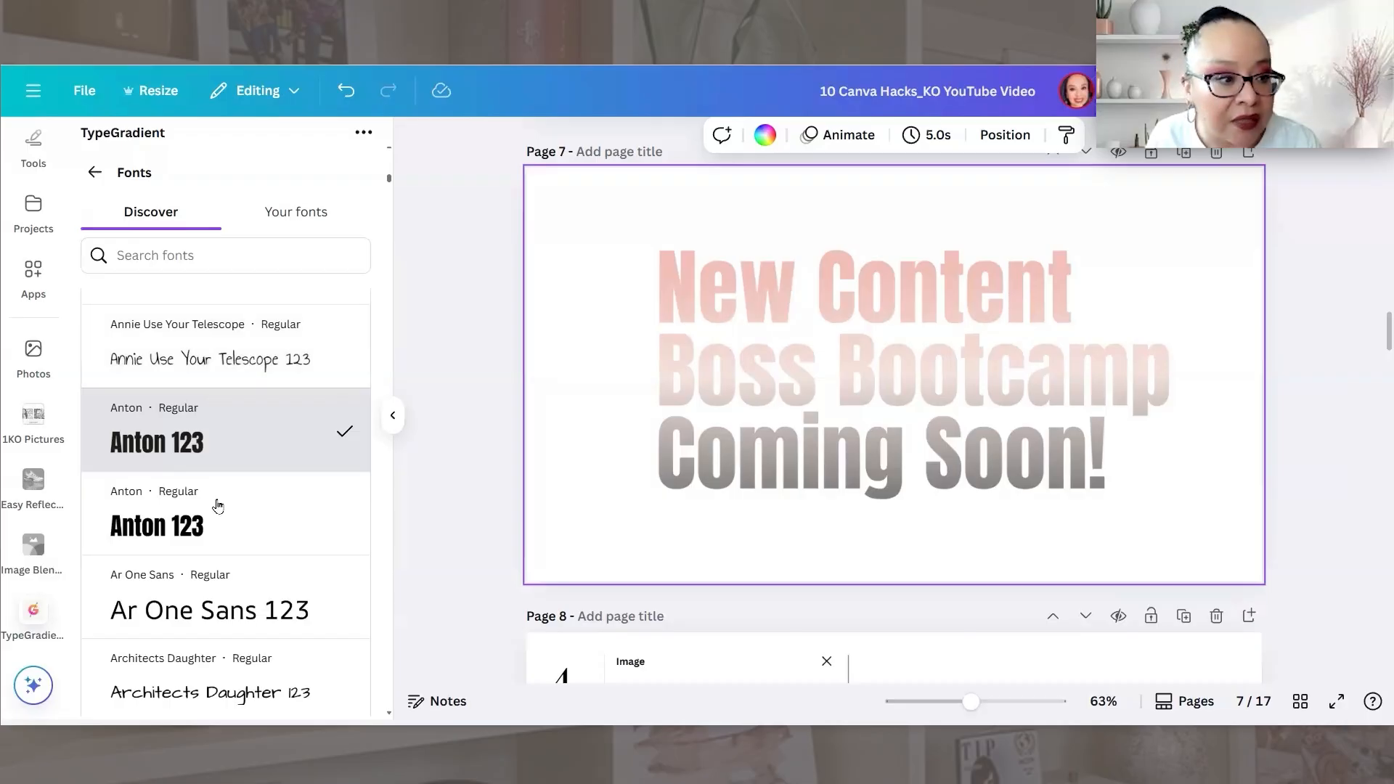
{"action": "scroll", "coordinate": [218, 501], "scroll_direction": "down", "scroll_amount": 7}
{"action": "scroll", "coordinate": [225, 450], "scroll_direction": "up", "scroll_amount": 2}
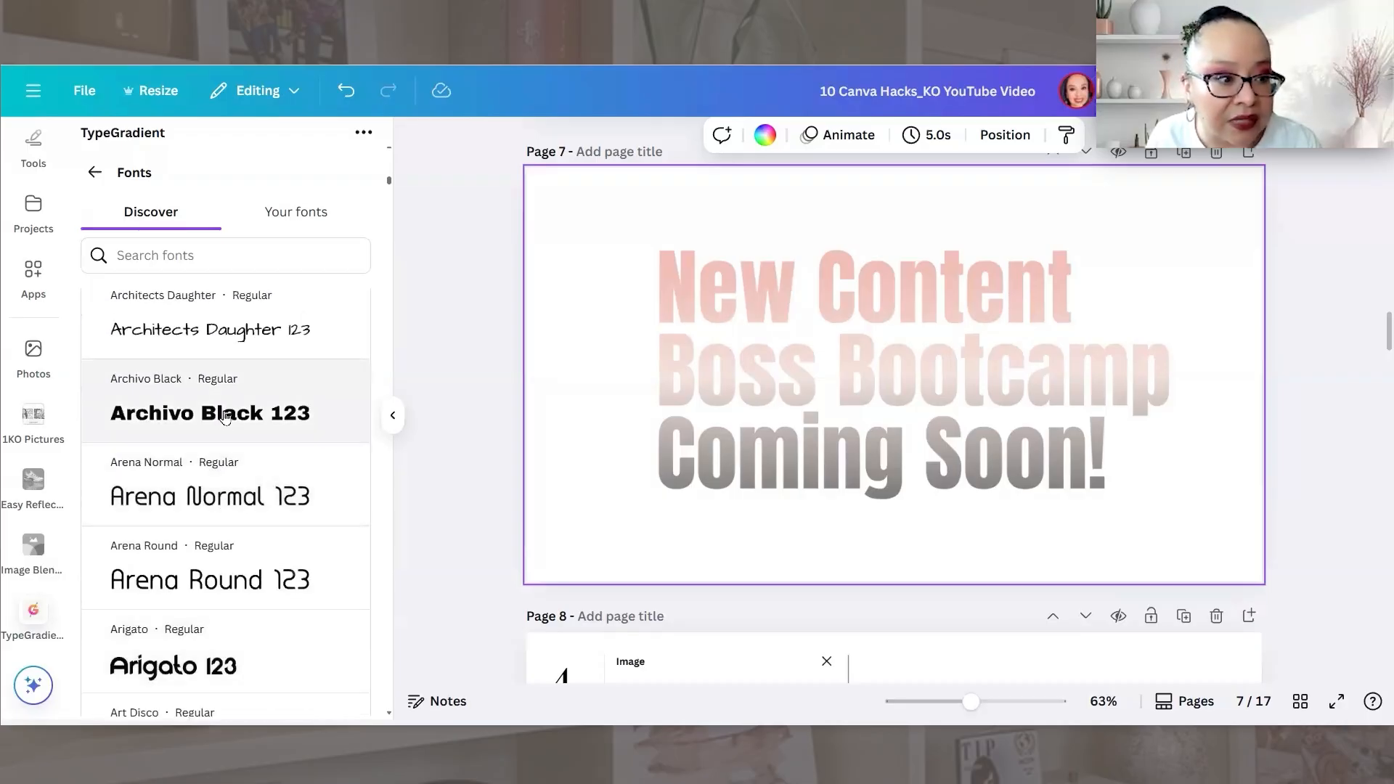
{"action": "left_click", "coordinate": [188, 422]}
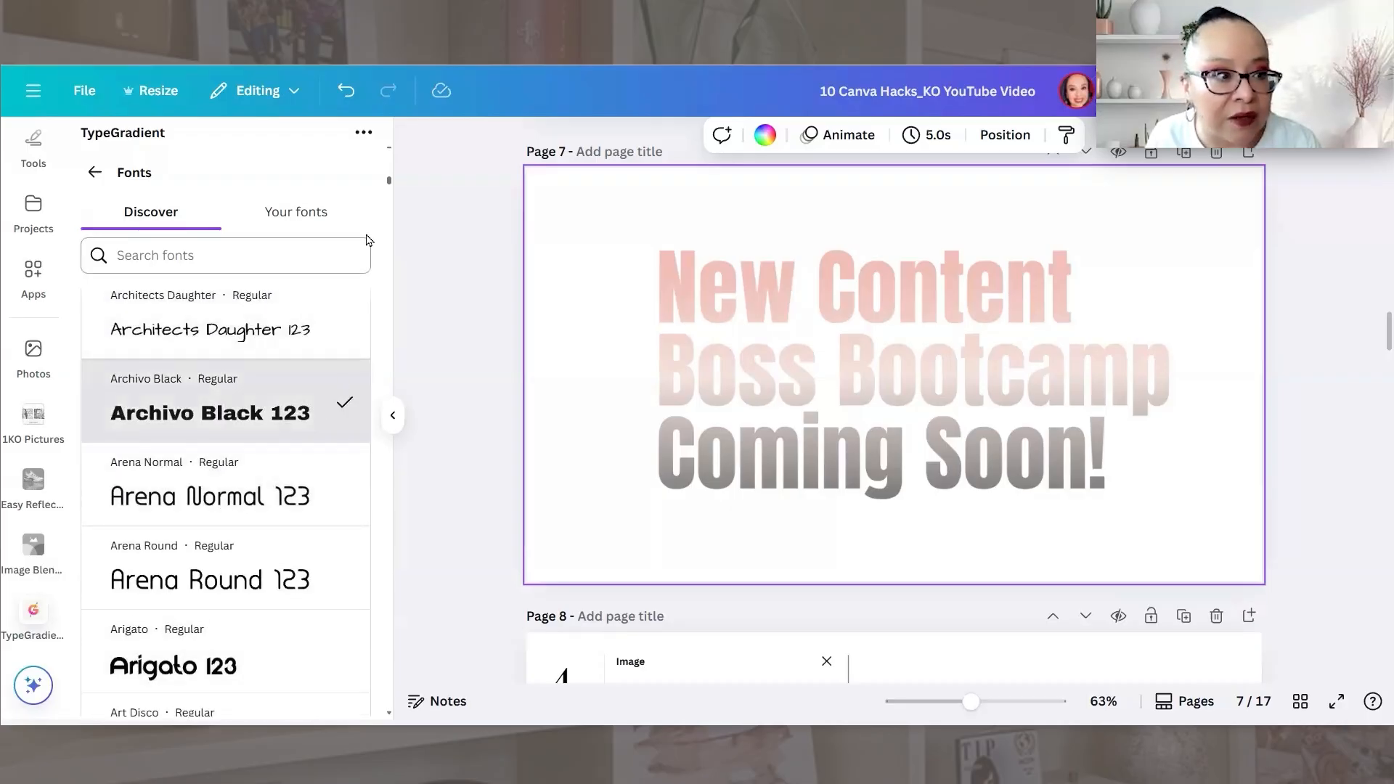
{"action": "left_click", "coordinate": [93, 174]}
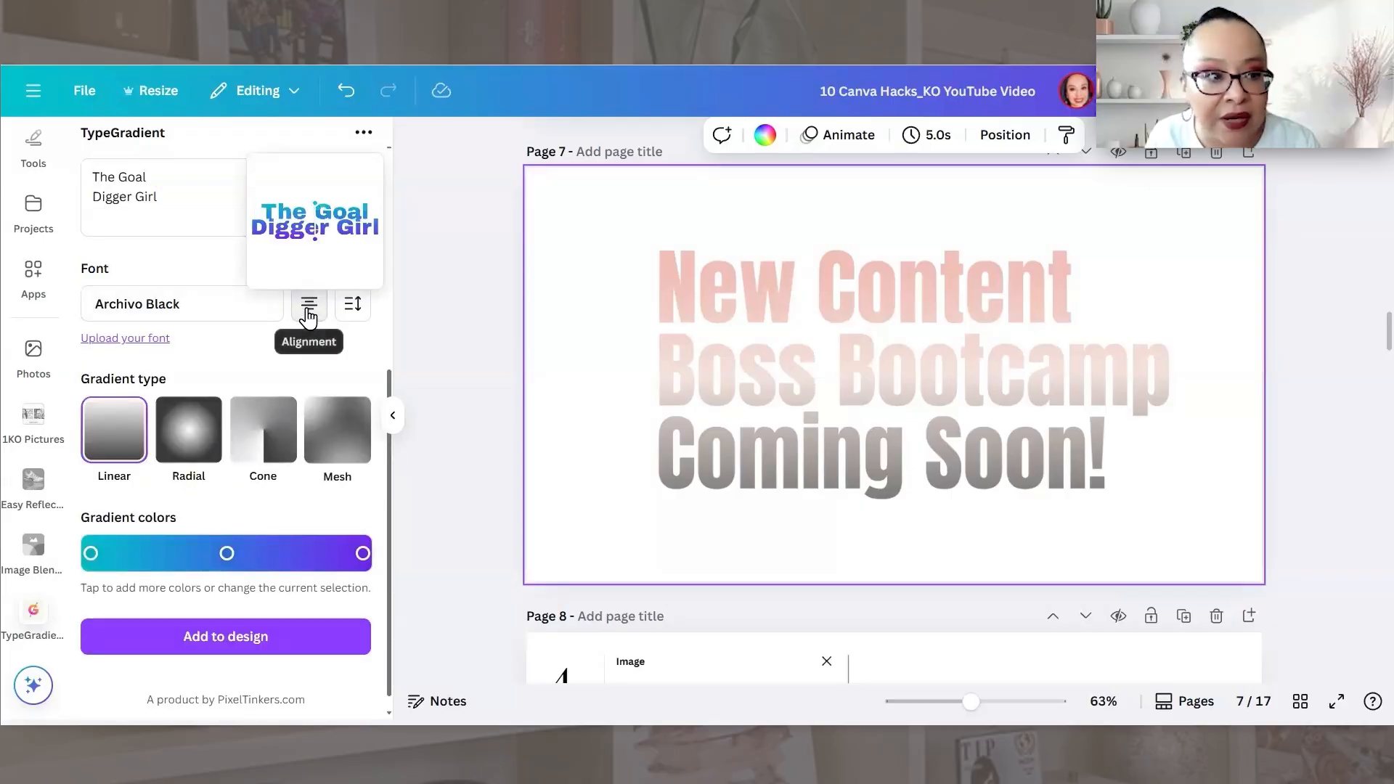
- Cycle through the alignment options for the gradient text and leave it centred
{"action": "scroll", "coordinate": [237, 392], "scroll_direction": "up", "scroll_amount": 5}
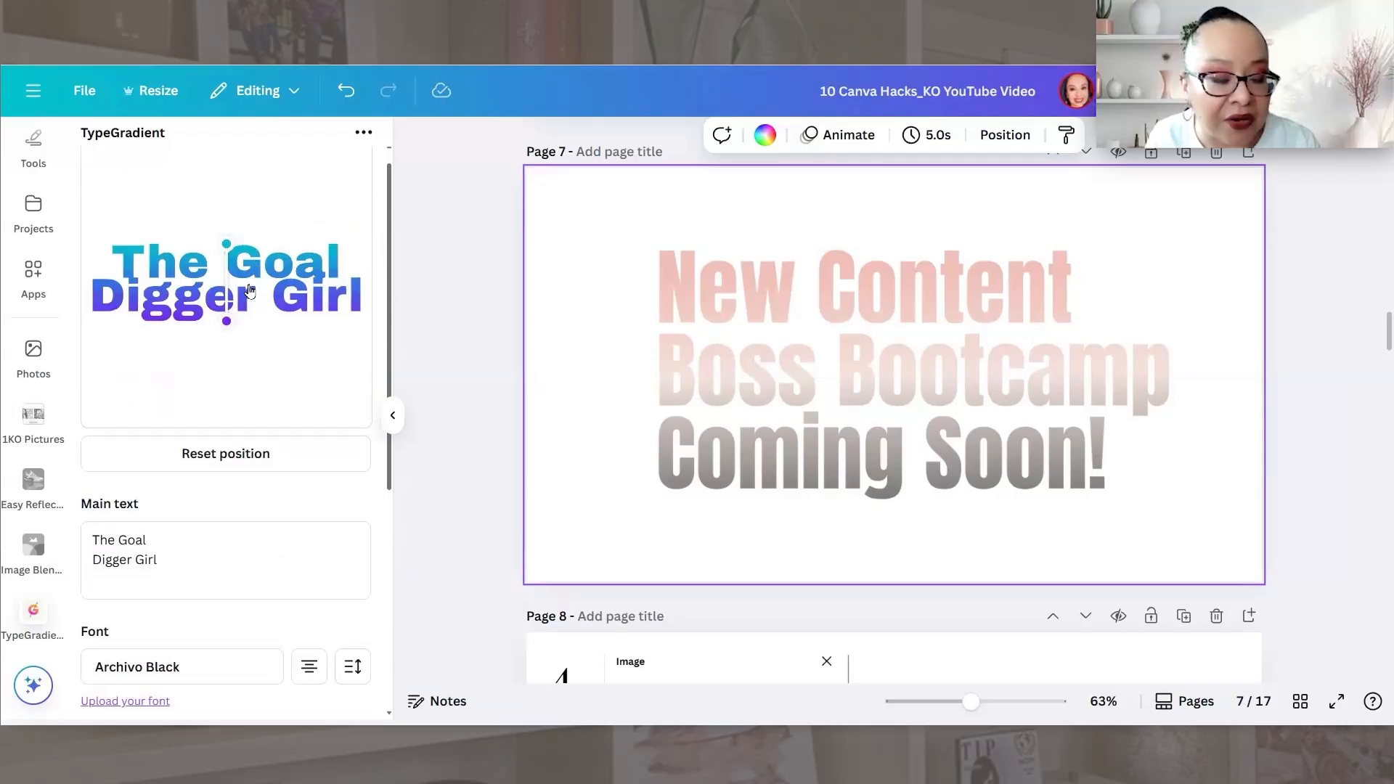
{"action": "left_click", "coordinate": [311, 671]}
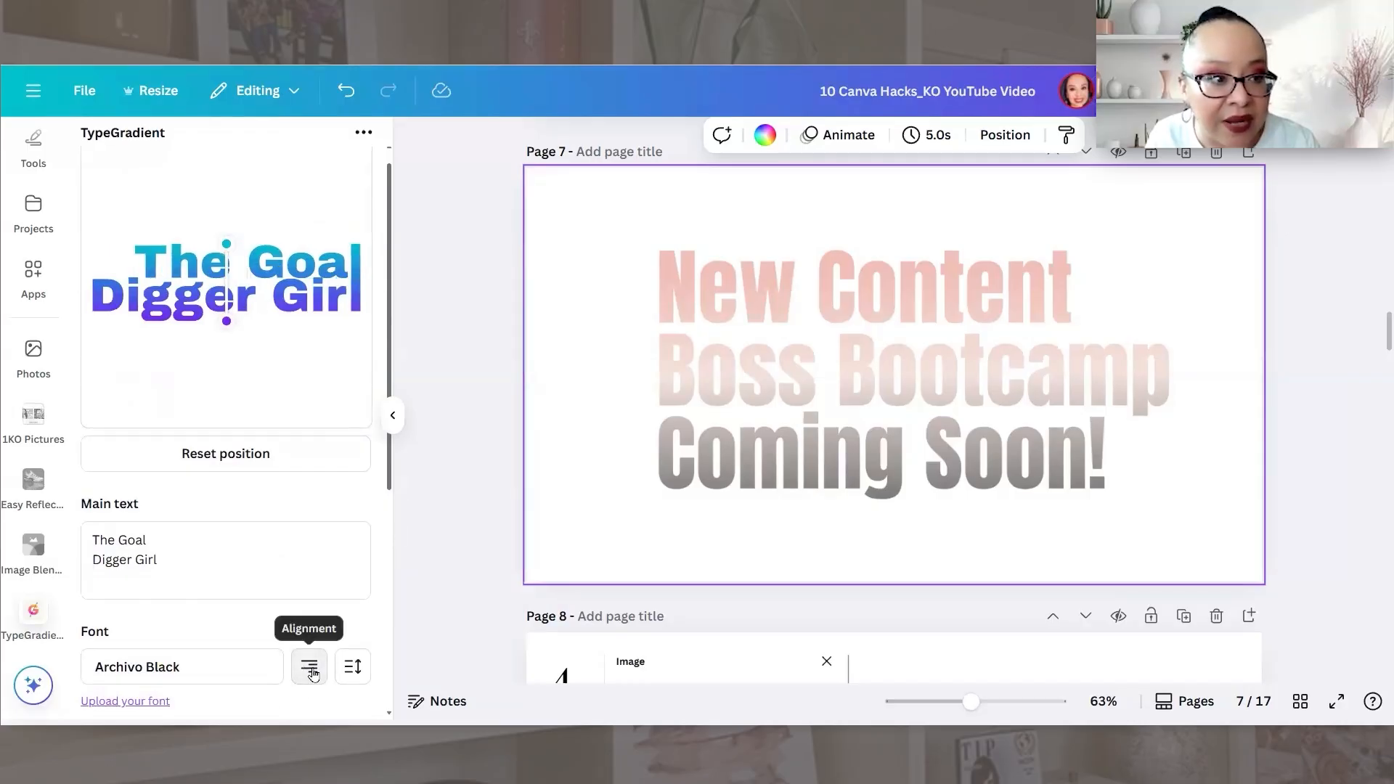
{"action": "left_click", "coordinate": [311, 670]}
{"action": "left_click", "coordinate": [311, 671]}
{"action": "left_click", "coordinate": [310, 671]}
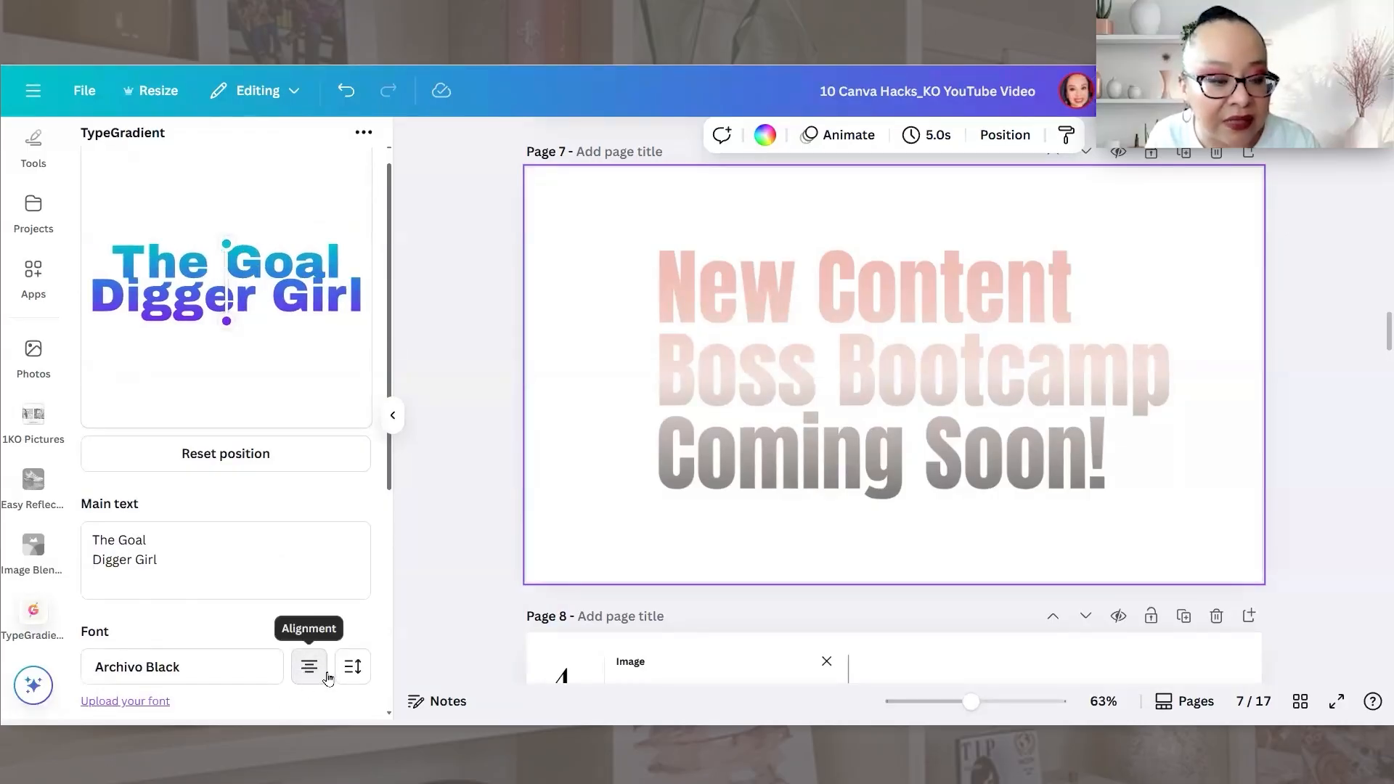
- Set the line height of the gradient text to about -1.1
{"action": "left_click", "coordinate": [353, 667]}
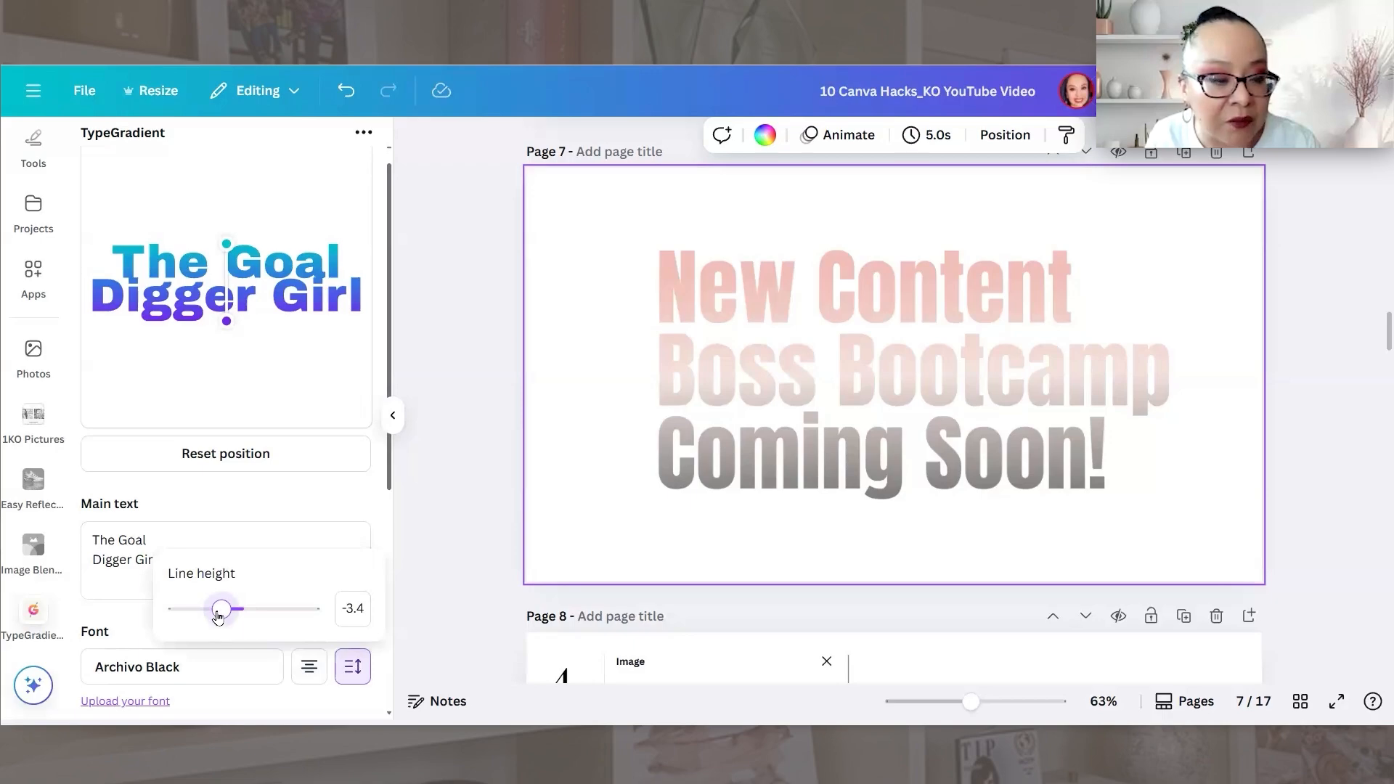
{"action": "left_click_drag", "start_coordinate": [218, 615], "coordinate": [238, 612]}
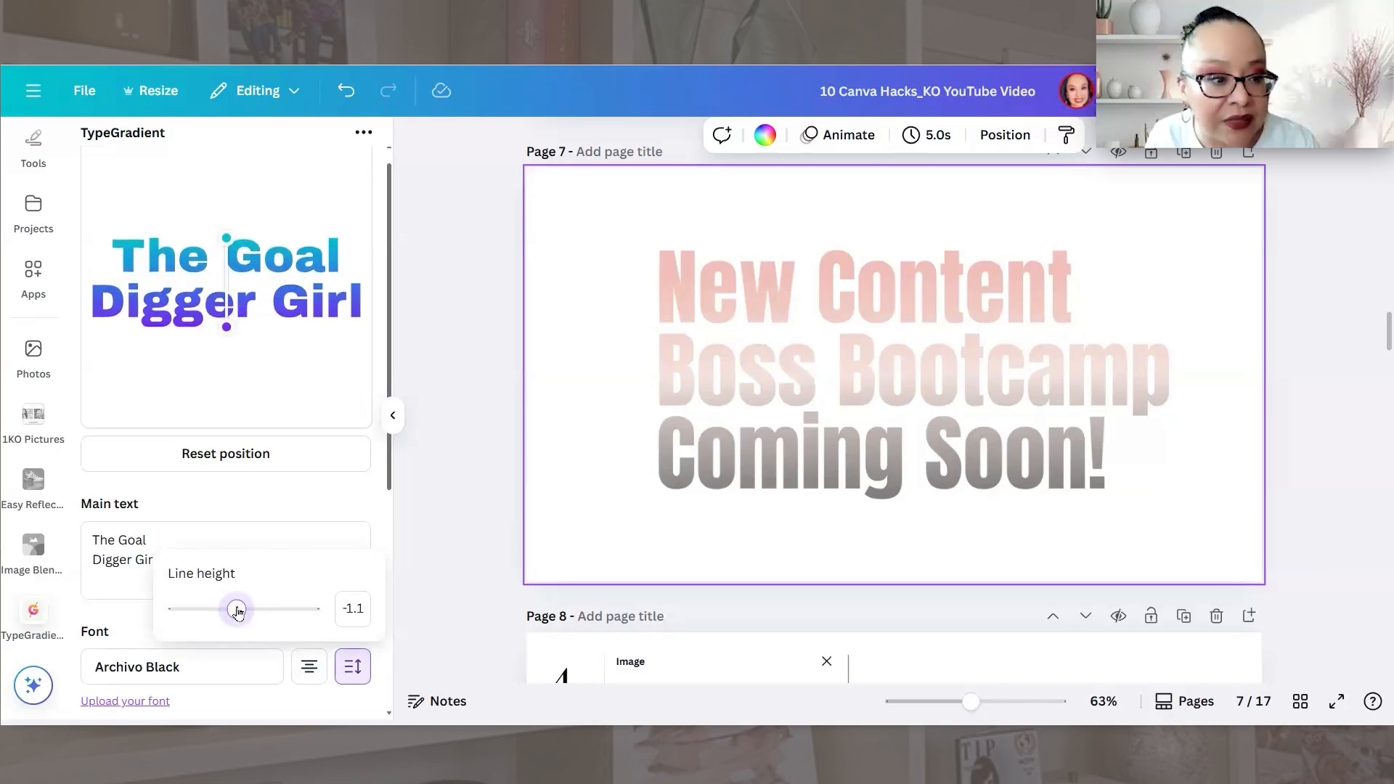
{"action": "left_click", "coordinate": [353, 665]}
{"action": "scroll", "coordinate": [355, 521], "scroll_direction": "down", "scroll_amount": 4}
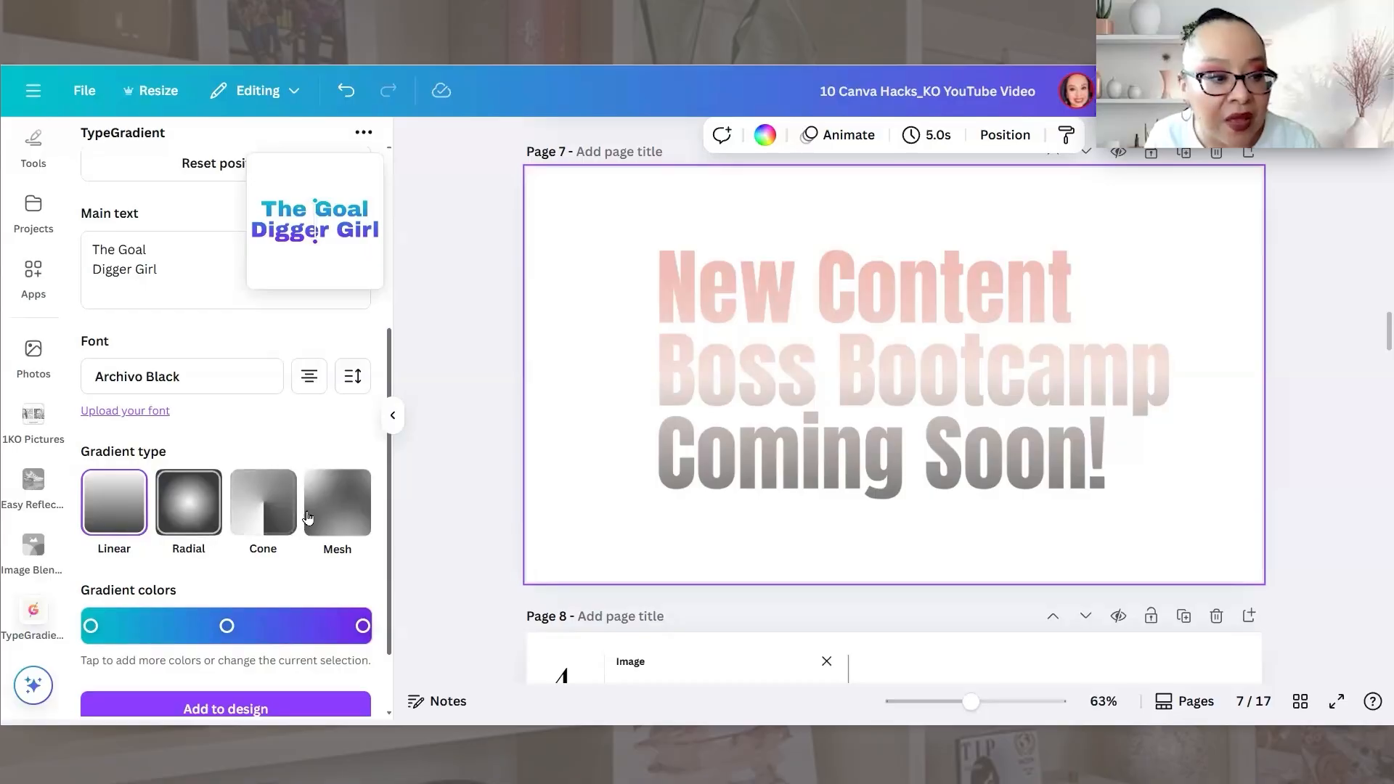
- Try the Mesh gradient type on the "The Goal Digger Girl" text and return it to Linear
{"action": "left_click", "coordinate": [339, 507]}
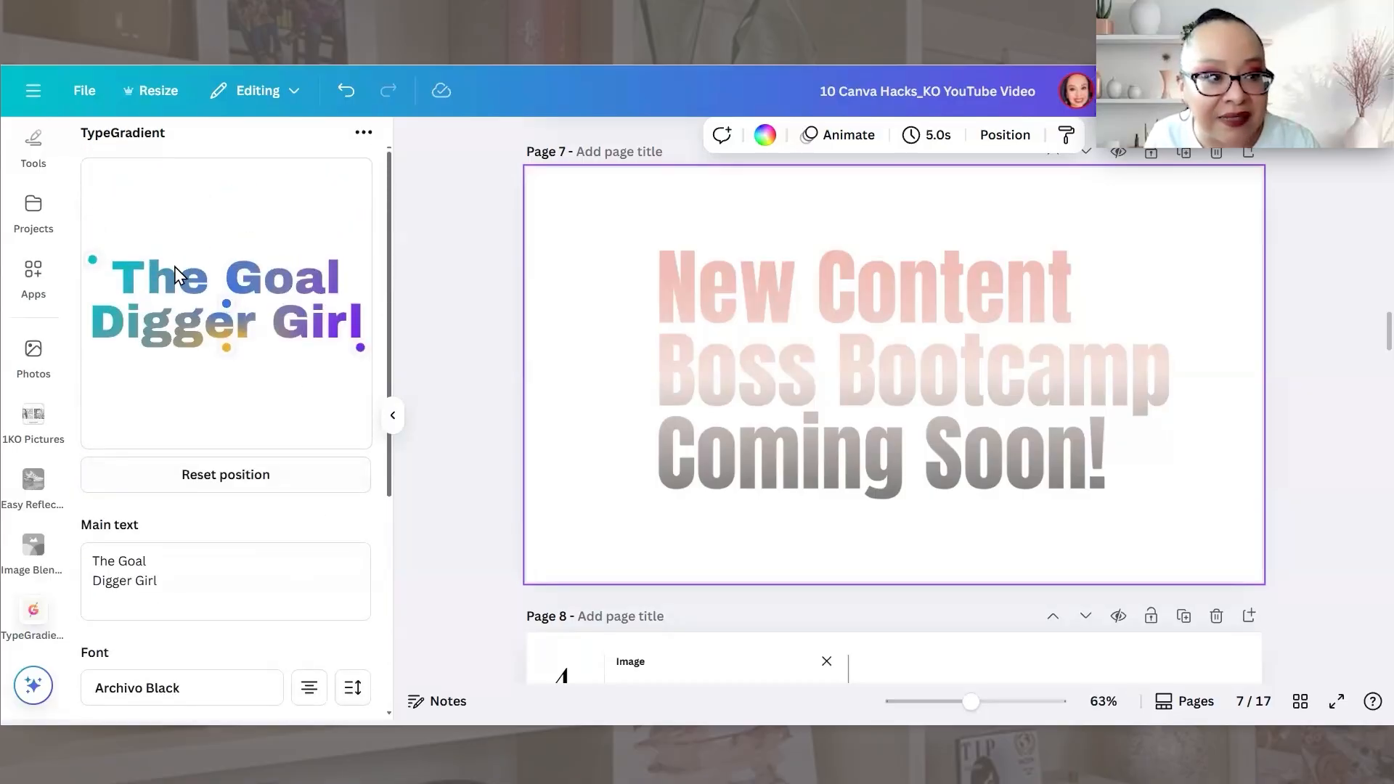
{"action": "scroll", "coordinate": [137, 581], "scroll_direction": "down", "scroll_amount": 4}
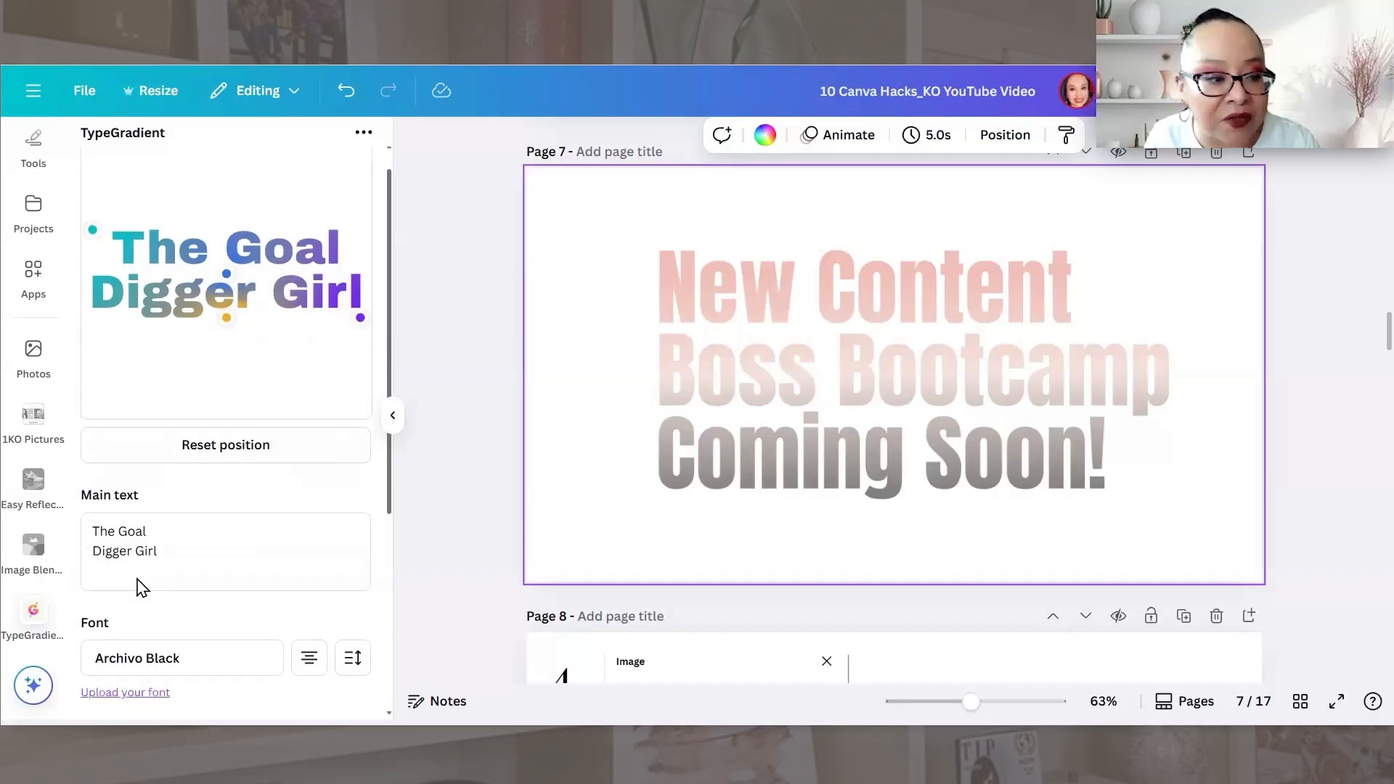
{"action": "left_click", "coordinate": [114, 523]}
{"action": "left_click", "coordinate": [264, 475]}
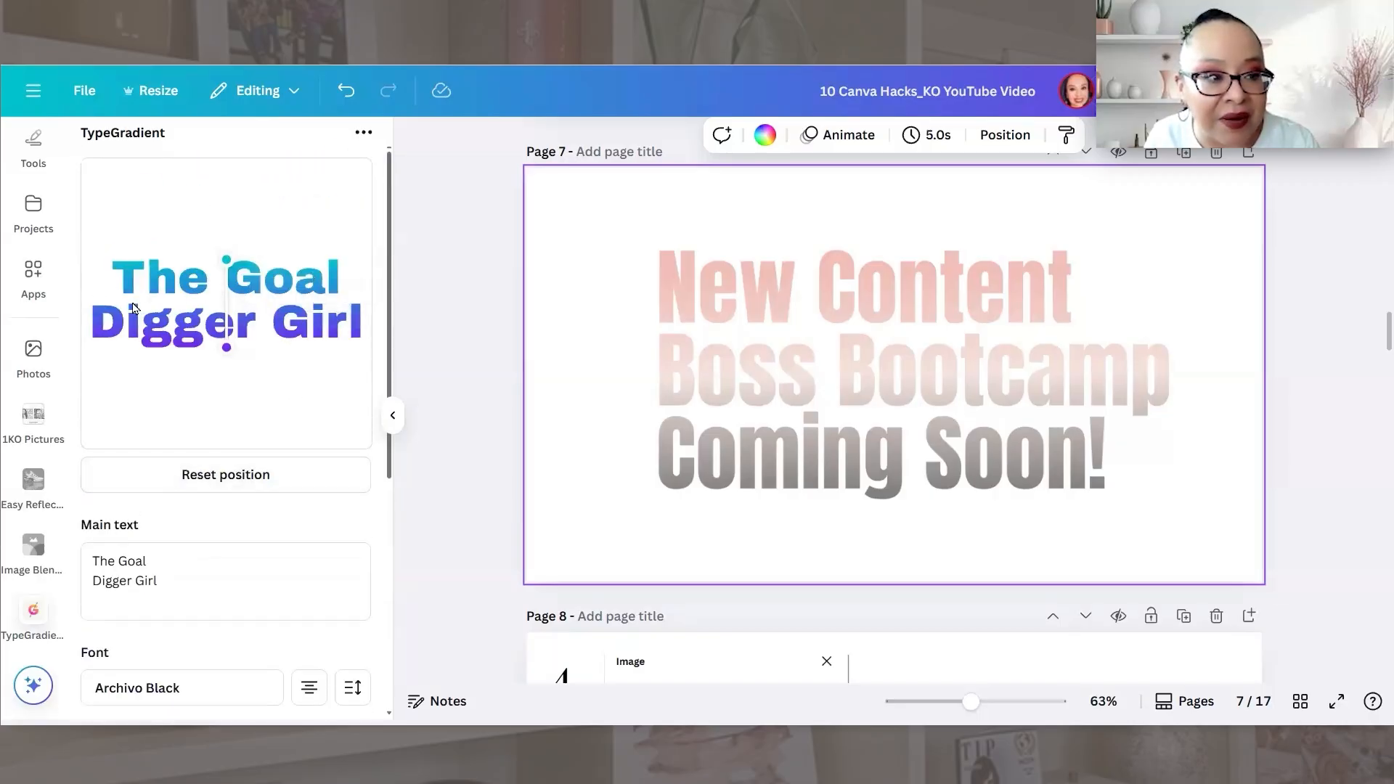
- Switch the gradient type to Radial, shift its centre down into the middle of the text and enlarge its radius
{"action": "scroll", "coordinate": [182, 508], "scroll_direction": "down", "scroll_amount": 3}
{"action": "left_click", "coordinate": [195, 595]}
{"action": "scroll", "coordinate": [268, 520], "scroll_direction": "up", "scroll_amount": 3}
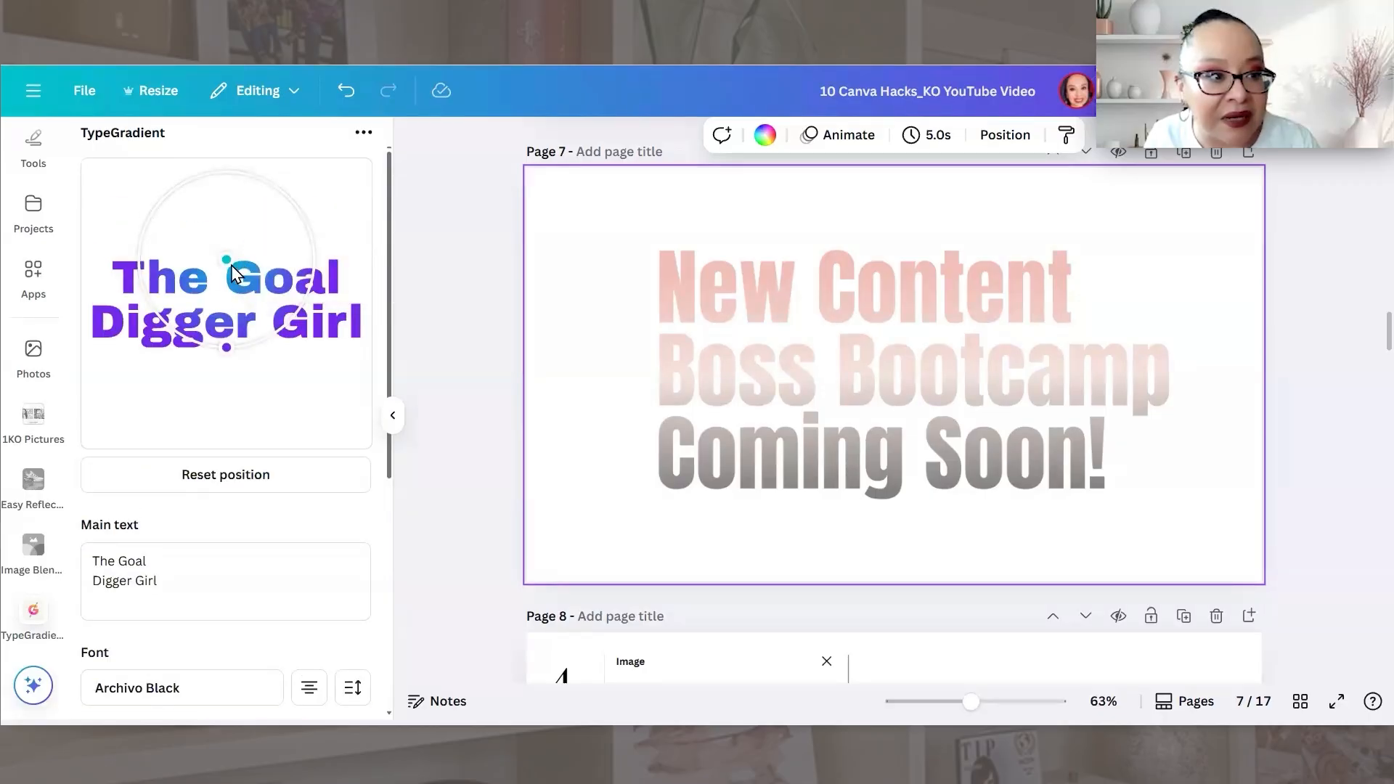
{"action": "left_click_drag", "start_coordinate": [230, 265], "coordinate": [211, 297]}
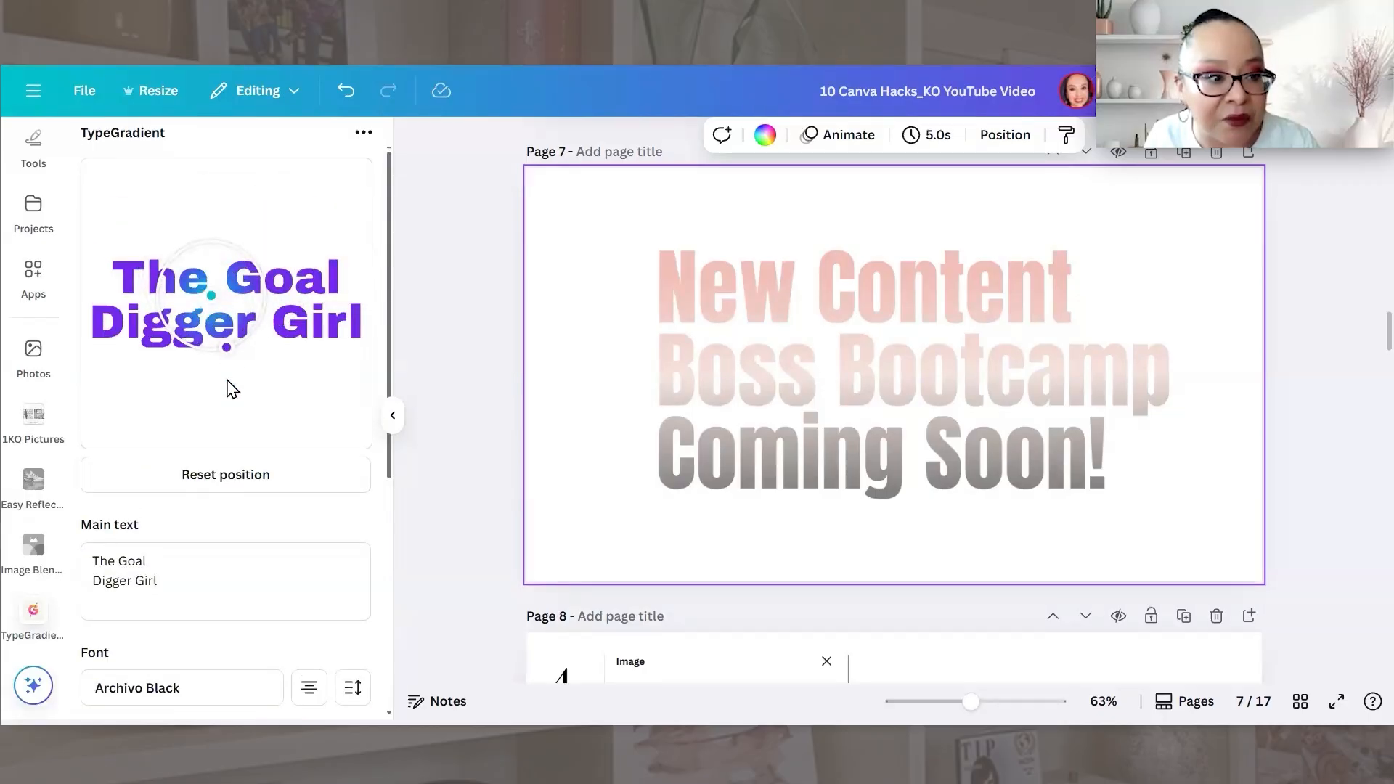
{"action": "left_click_drag", "start_coordinate": [227, 348], "coordinate": [229, 407]}
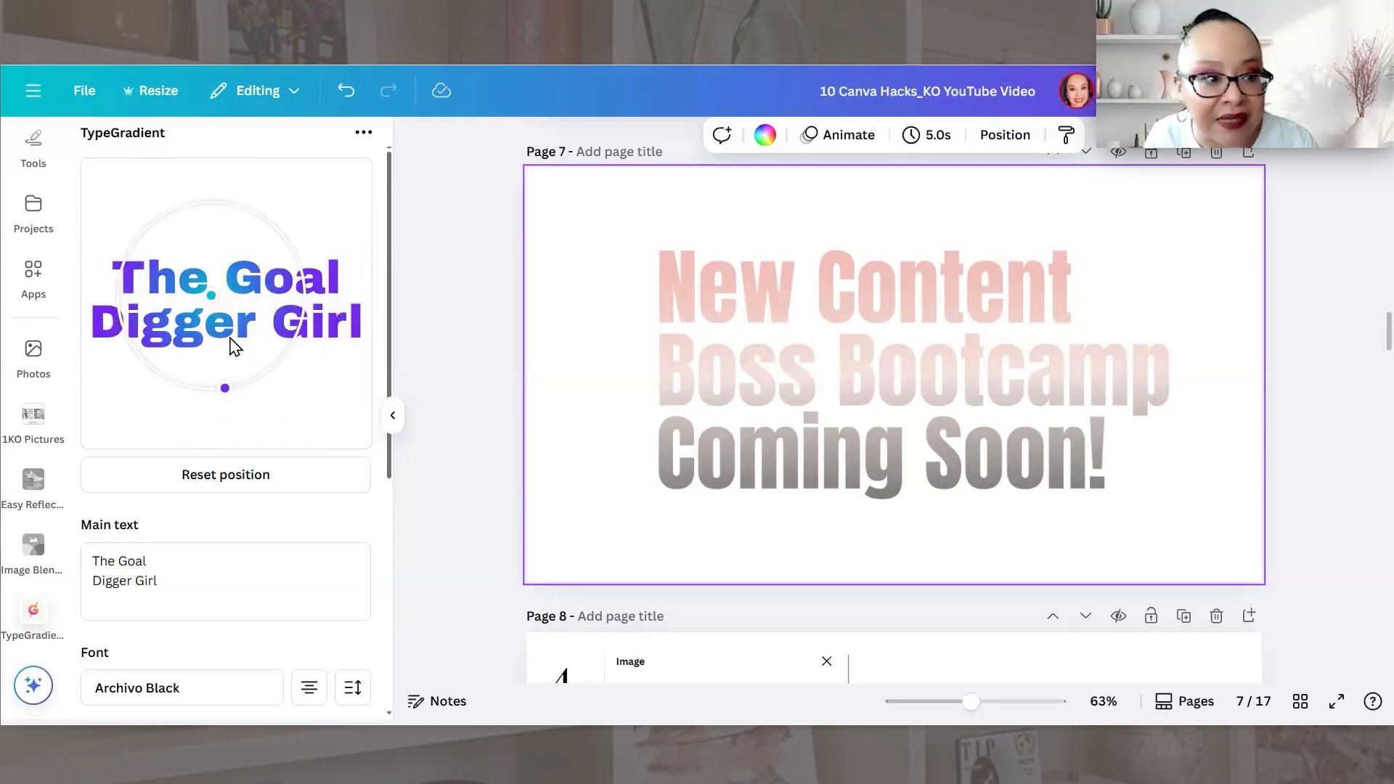
- Set the gradient type to Linear and bring its start and end points closer together within the text
{"action": "scroll", "coordinate": [282, 612], "scroll_direction": "down", "scroll_amount": 4}
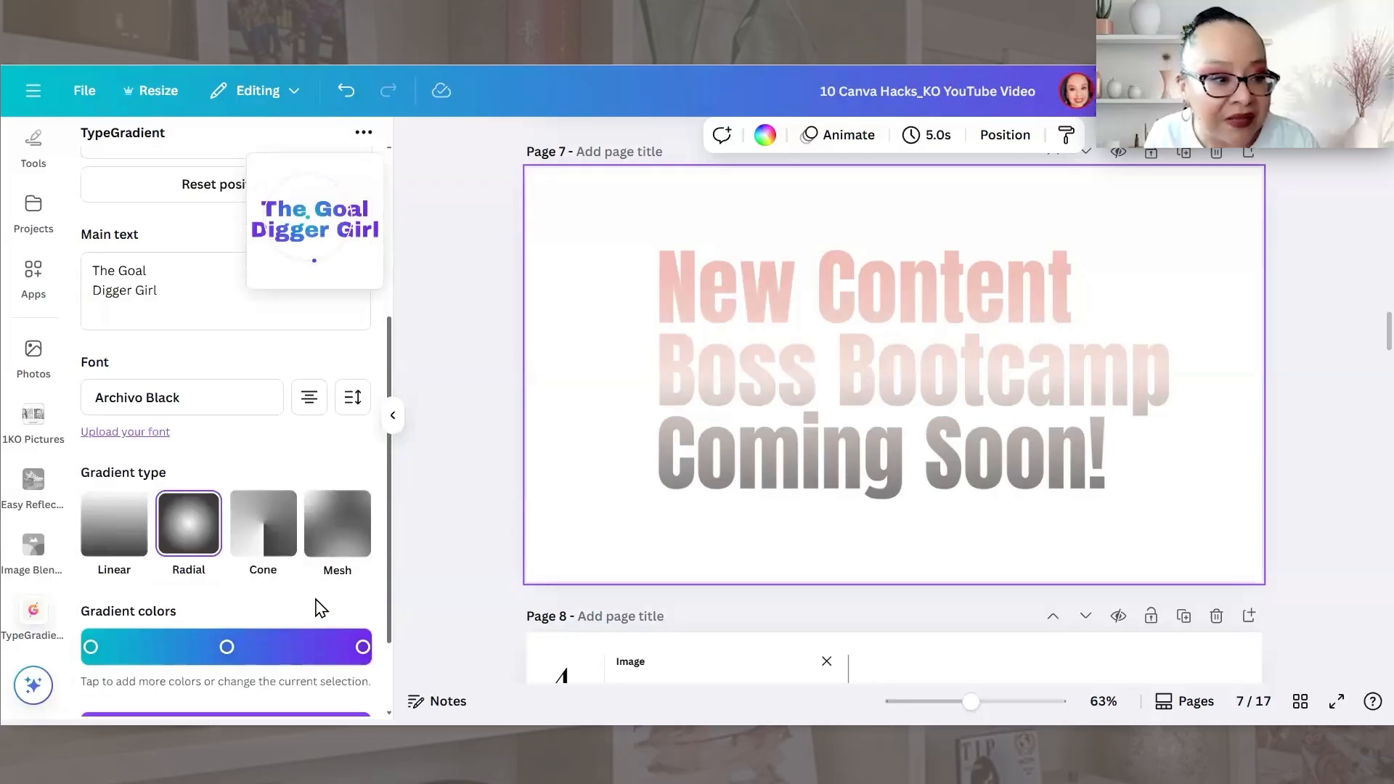
{"action": "left_click", "coordinate": [120, 525]}
{"action": "scroll", "coordinate": [245, 350], "scroll_direction": "up", "scroll_amount": 4}
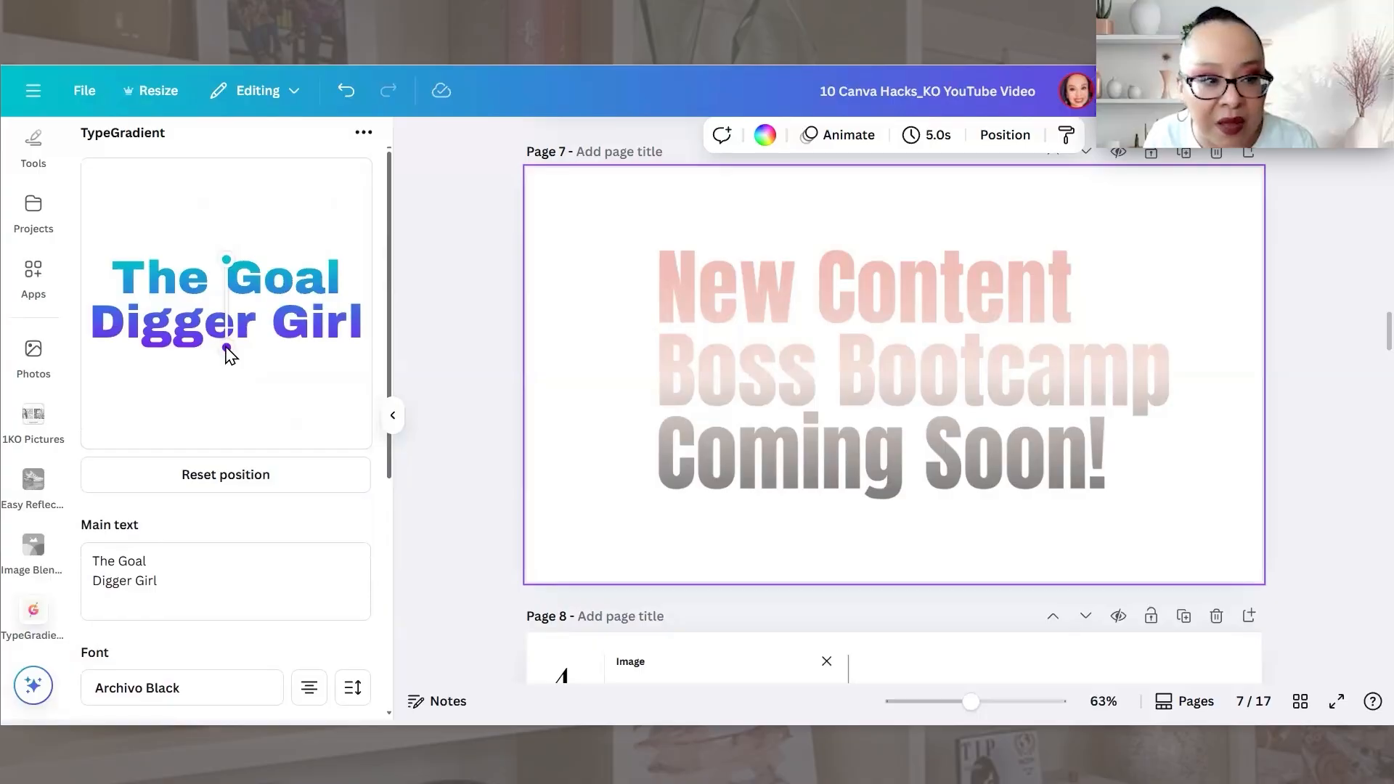
{"action": "mouse_move", "coordinate": [227, 347]}
{"action": "left_mouse_down"}
{"action": "mouse_move", "coordinate": [220, 399]}
{"action": "mouse_move", "coordinate": [226, 329]}
{"action": "left_mouse_up"}
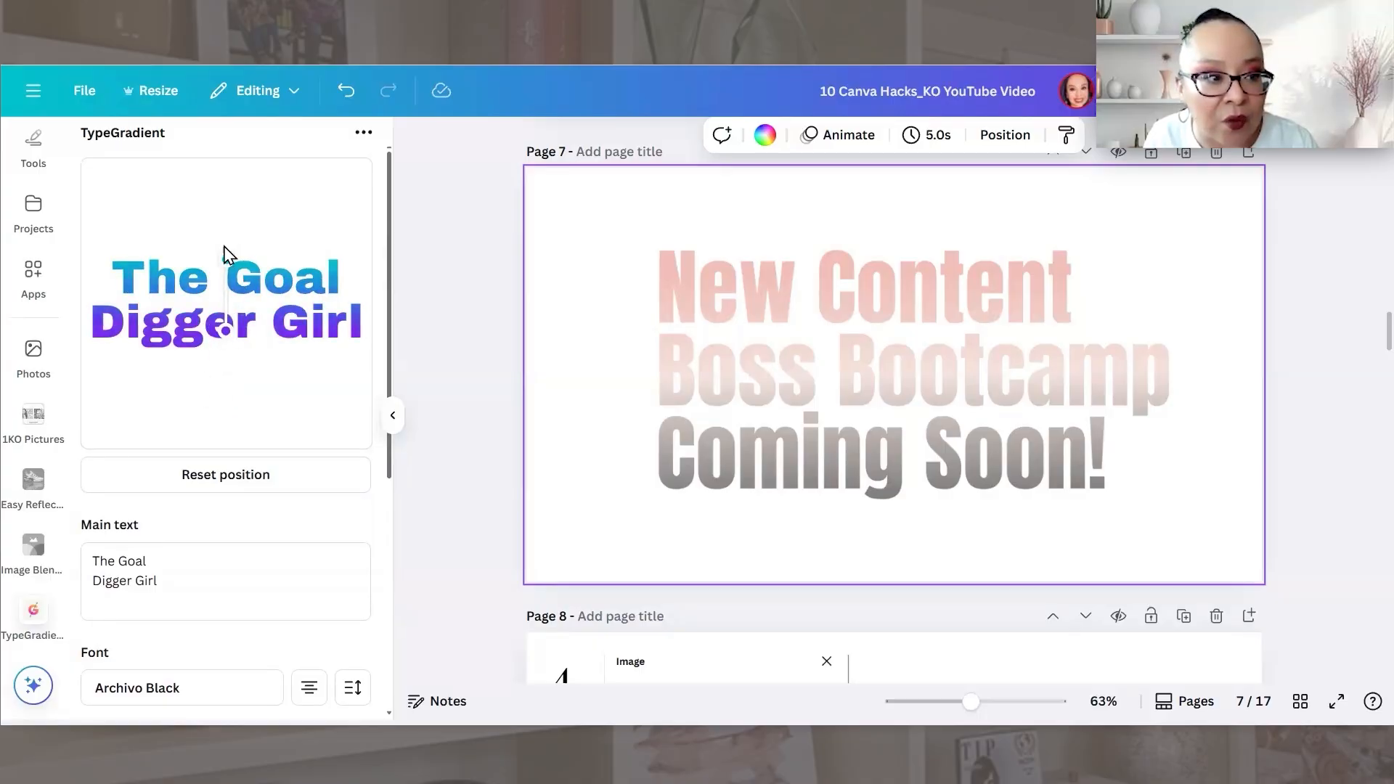
{"action": "left_click_drag", "start_coordinate": [227, 255], "coordinate": [233, 287]}
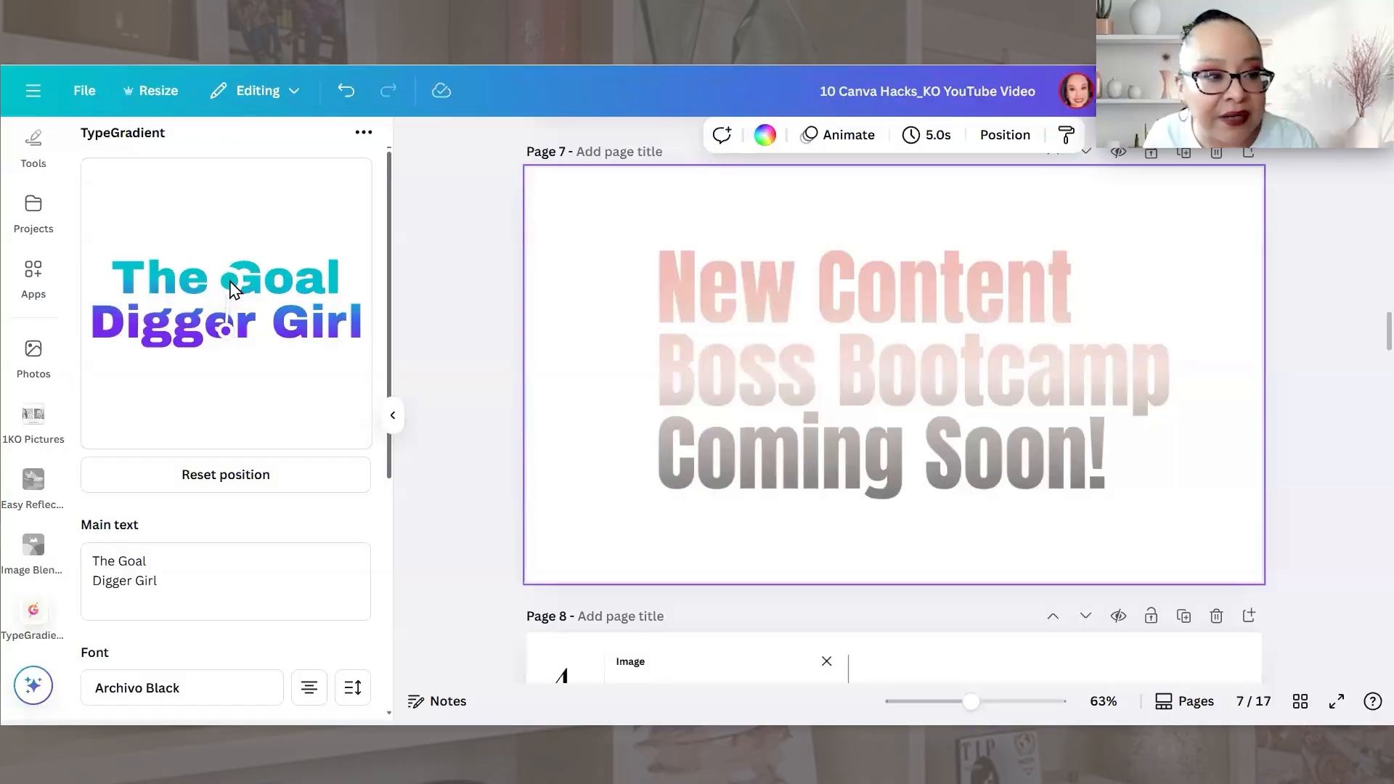
- Set the first gradient colour to #f0c0b8
{"action": "scroll", "coordinate": [299, 351], "scroll_direction": "down", "scroll_amount": 5}
{"action": "scroll", "coordinate": [166, 448], "scroll_direction": "down", "scroll_amount": 1}
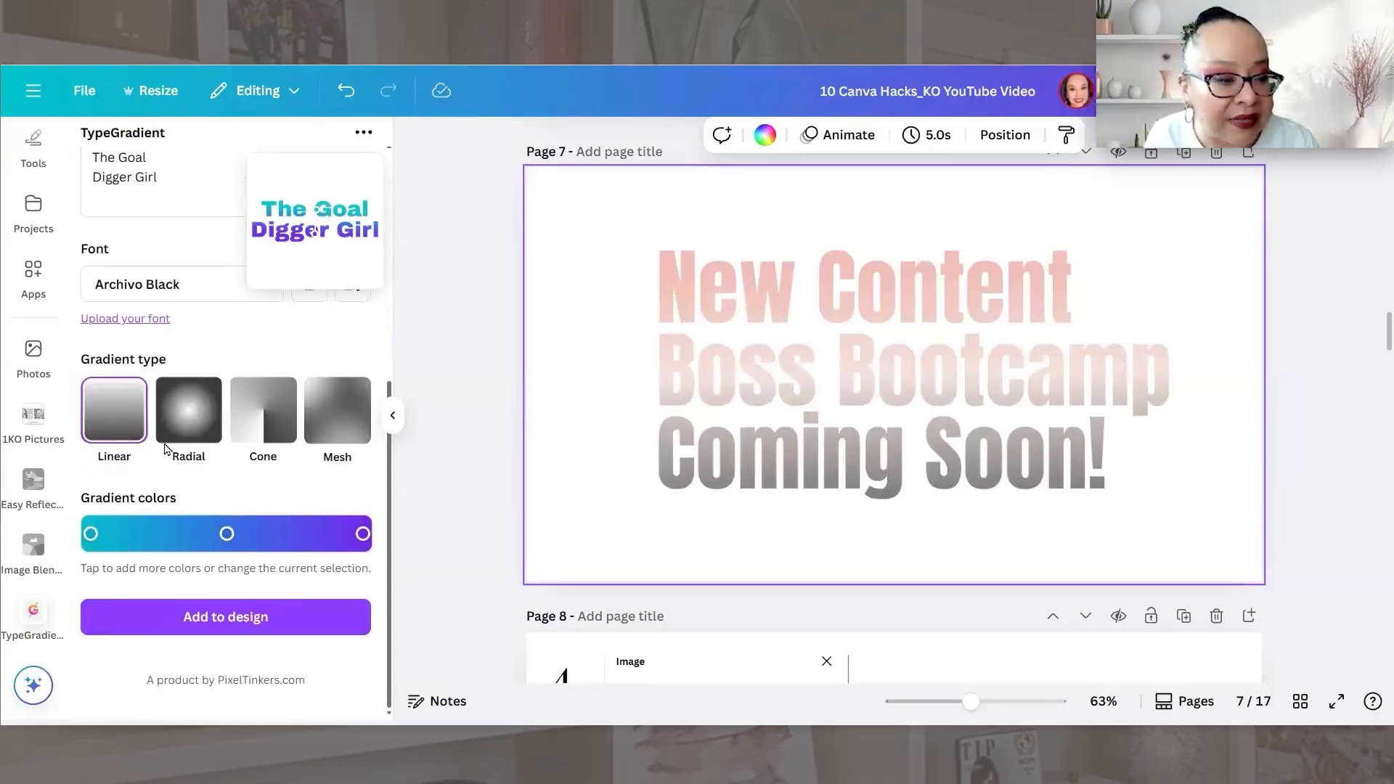
{"action": "left_click", "coordinate": [90, 533]}
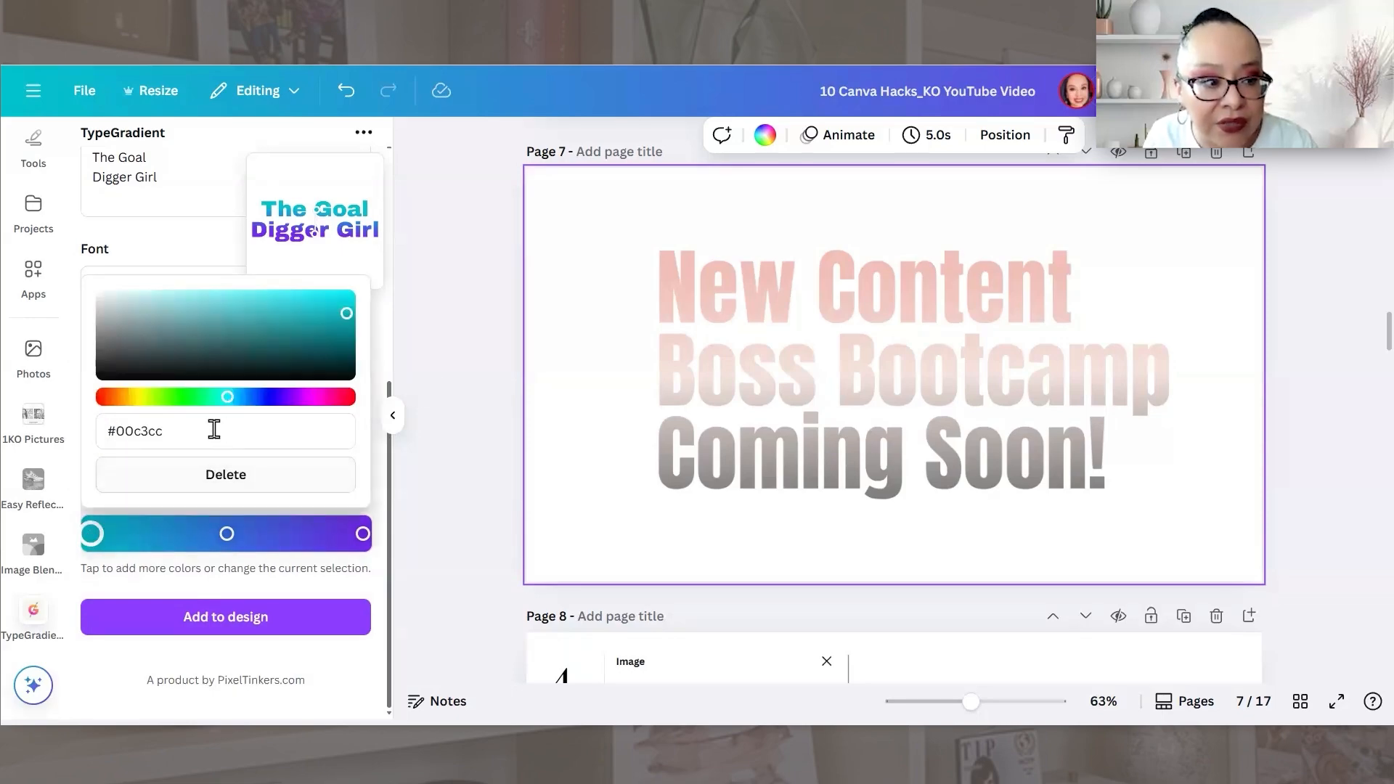
{"action": "left_click_drag", "start_coordinate": [215, 431], "coordinate": [94, 435]}
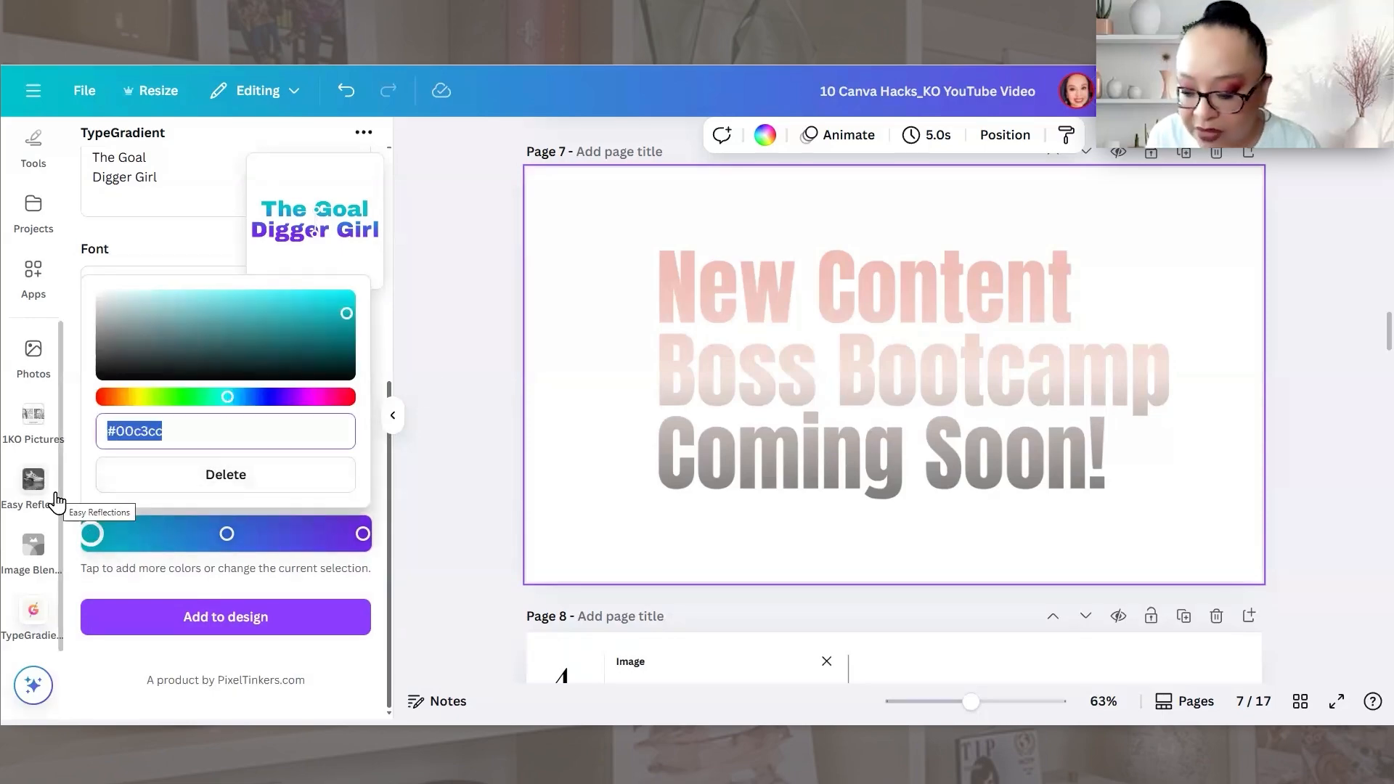
{"action": "type", "text": "#f0c0b8"}
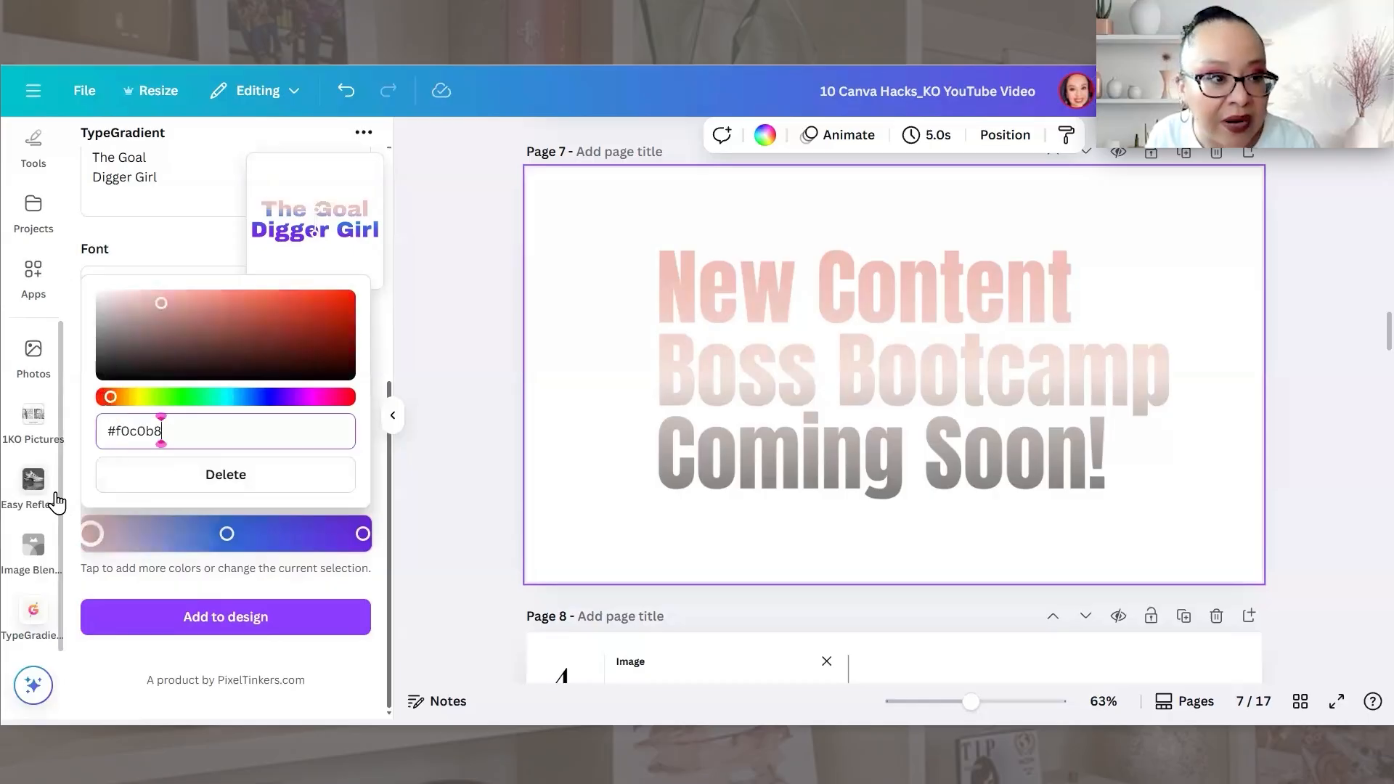
{"action": "left_click", "coordinate": [227, 535]}
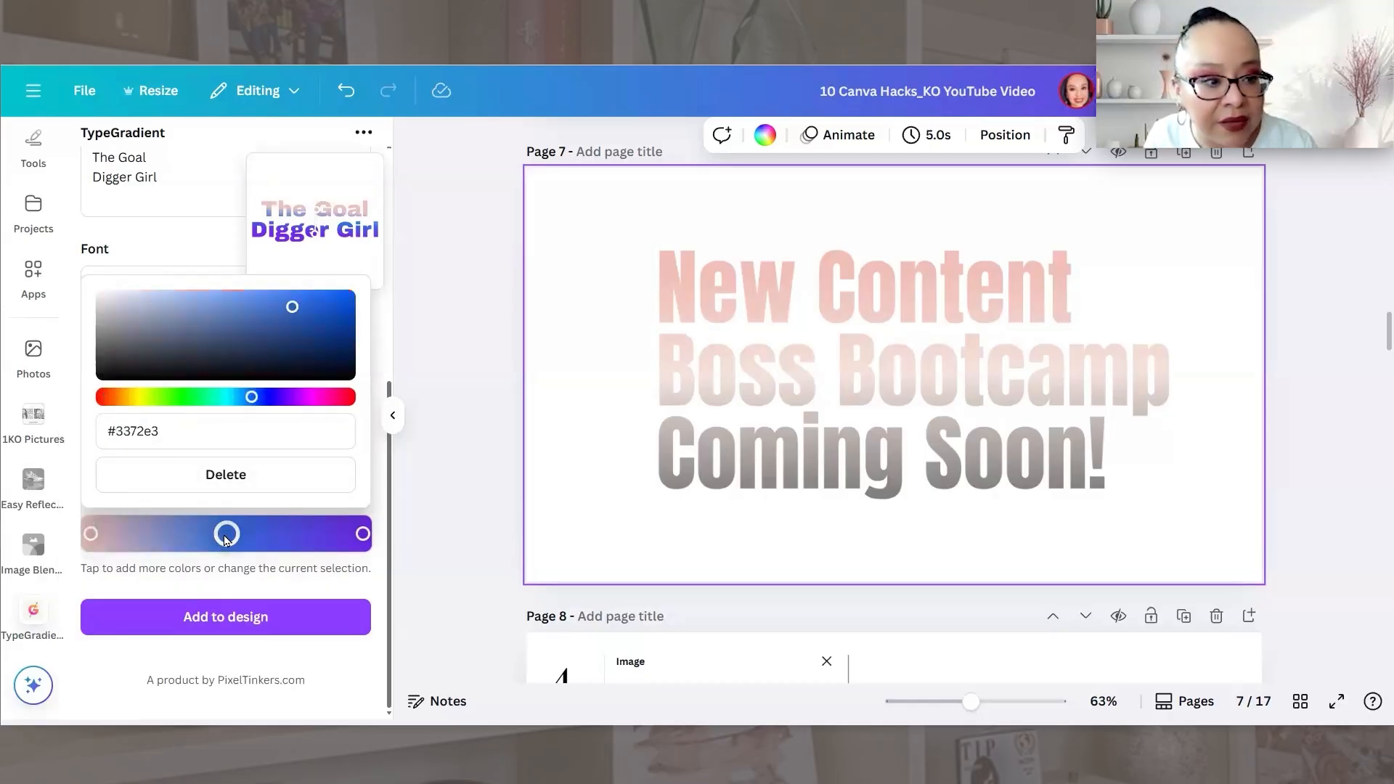
{"action": "left_click", "coordinate": [192, 430]}
{"action": "key", "text": "ctrl+a"}
{"action": "left_click", "coordinate": [3, 414]}
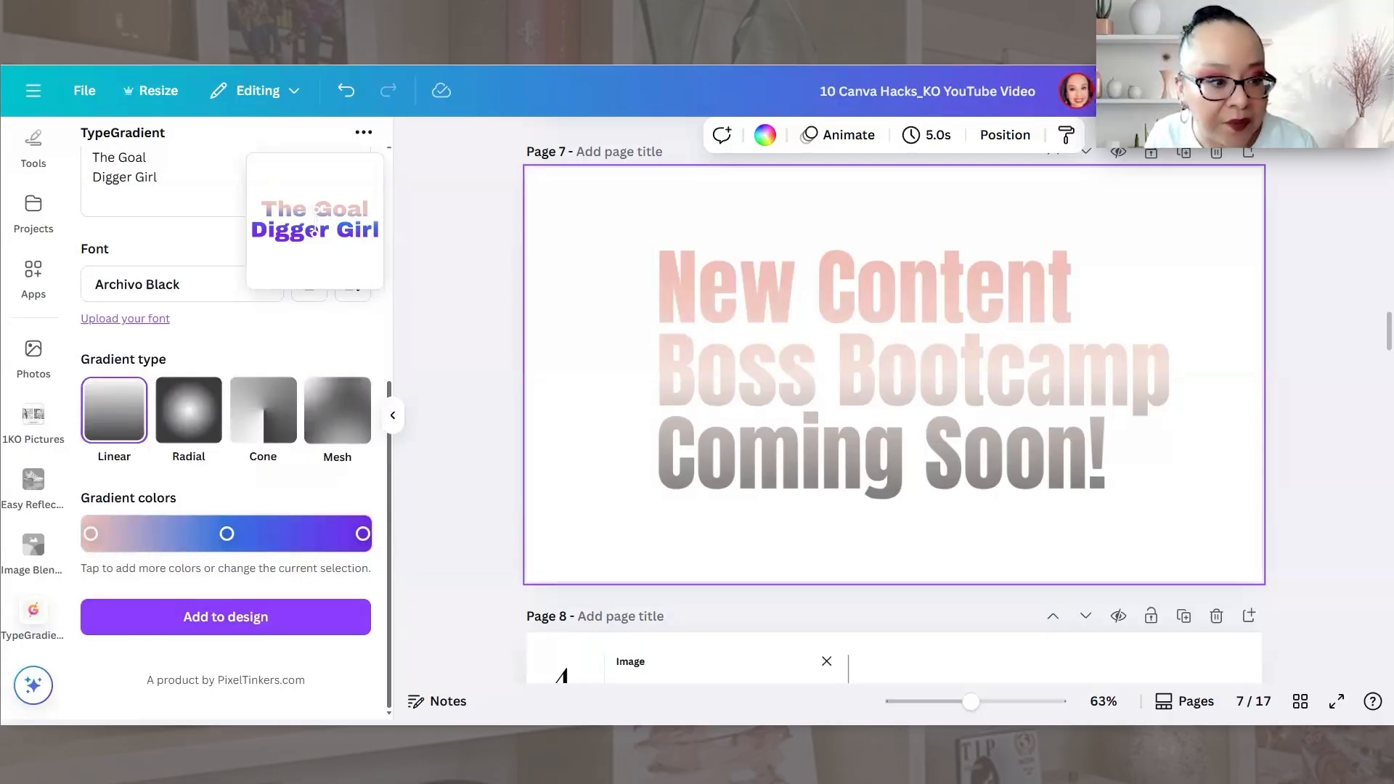
- Set the middle gradient colour to #f3e3dc
{"action": "left_click", "coordinate": [227, 534]}
{"action": "left_click", "coordinate": [203, 417]}
{"action": "key", "text": "ctrl+a"}
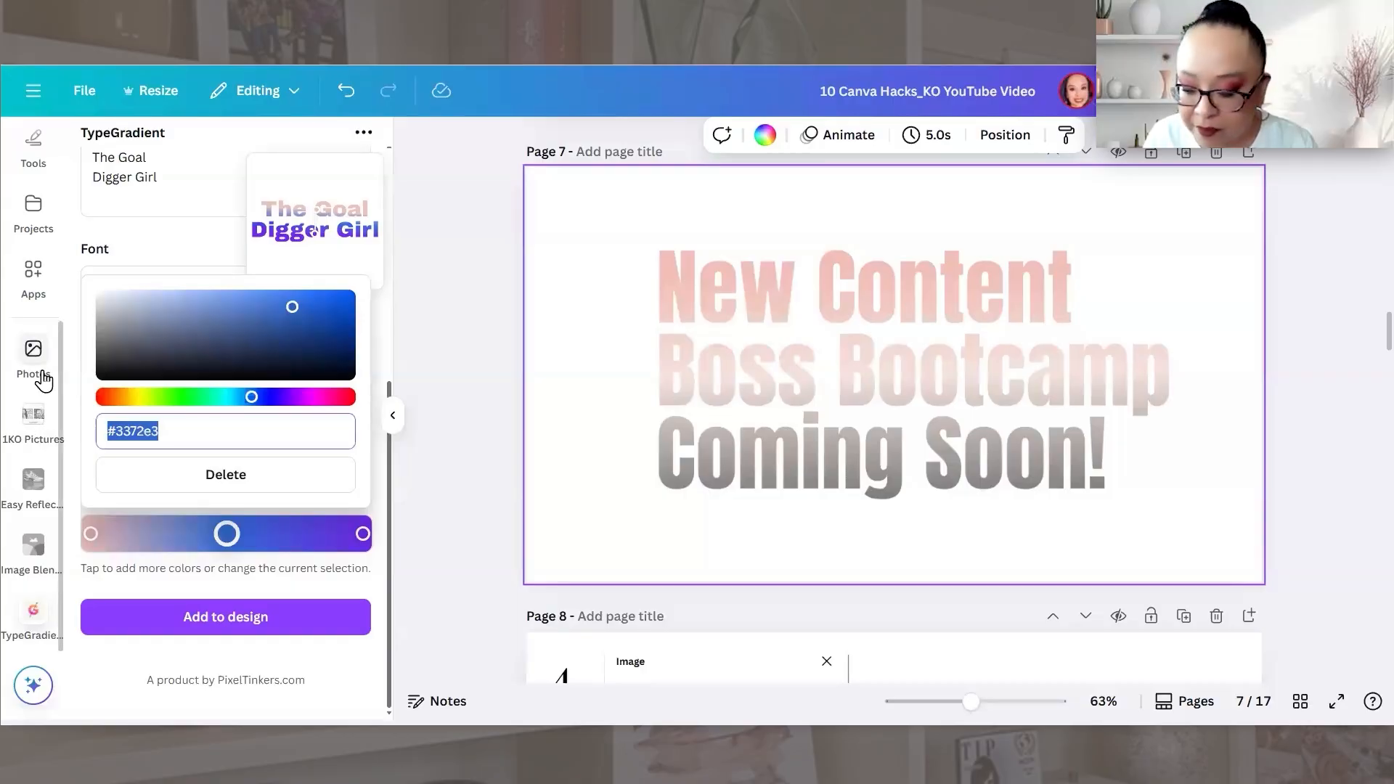
{"action": "key", "text": "Num_Lock"}
{"action": "type", "text": "#f3e3dc"}
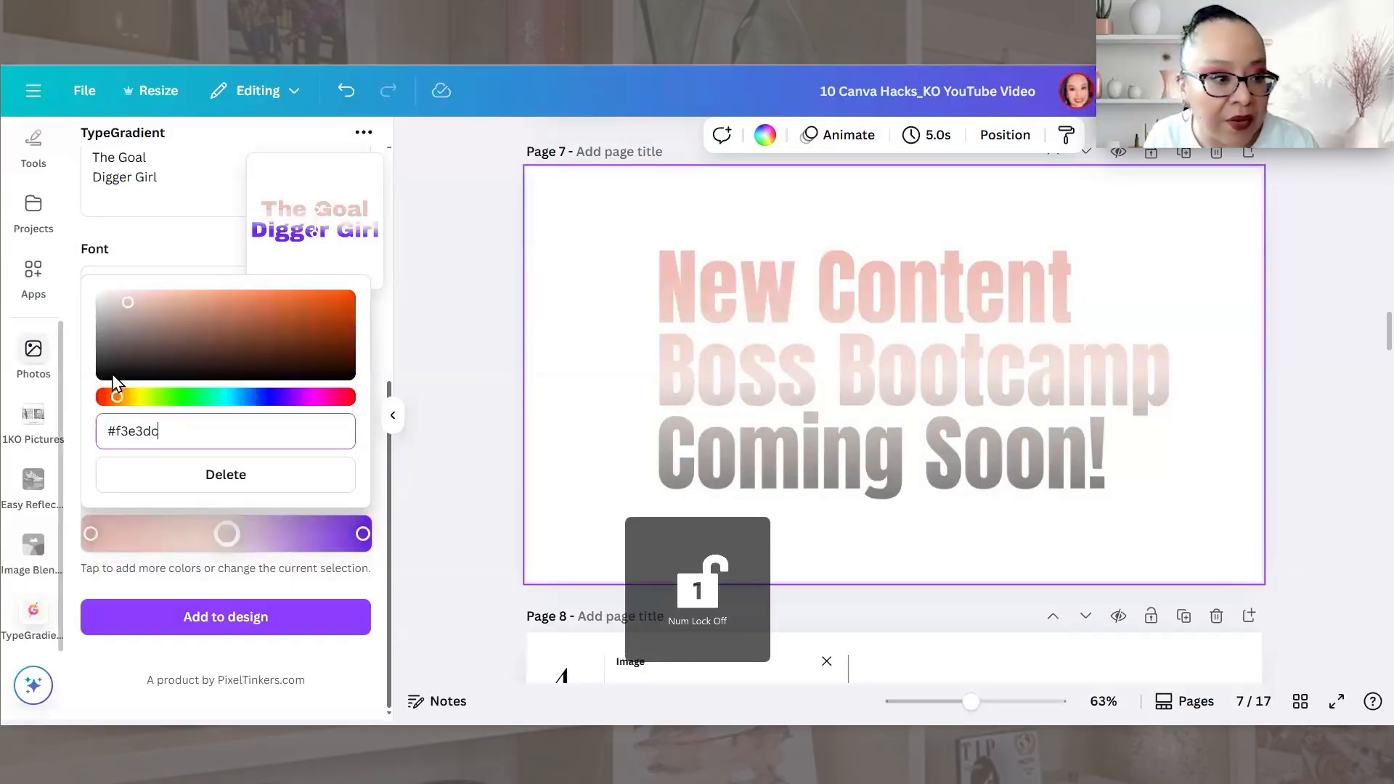
- Set the last gradient colour to dark grey #676767 and close the colour picker
{"action": "left_click", "coordinate": [362, 534]}
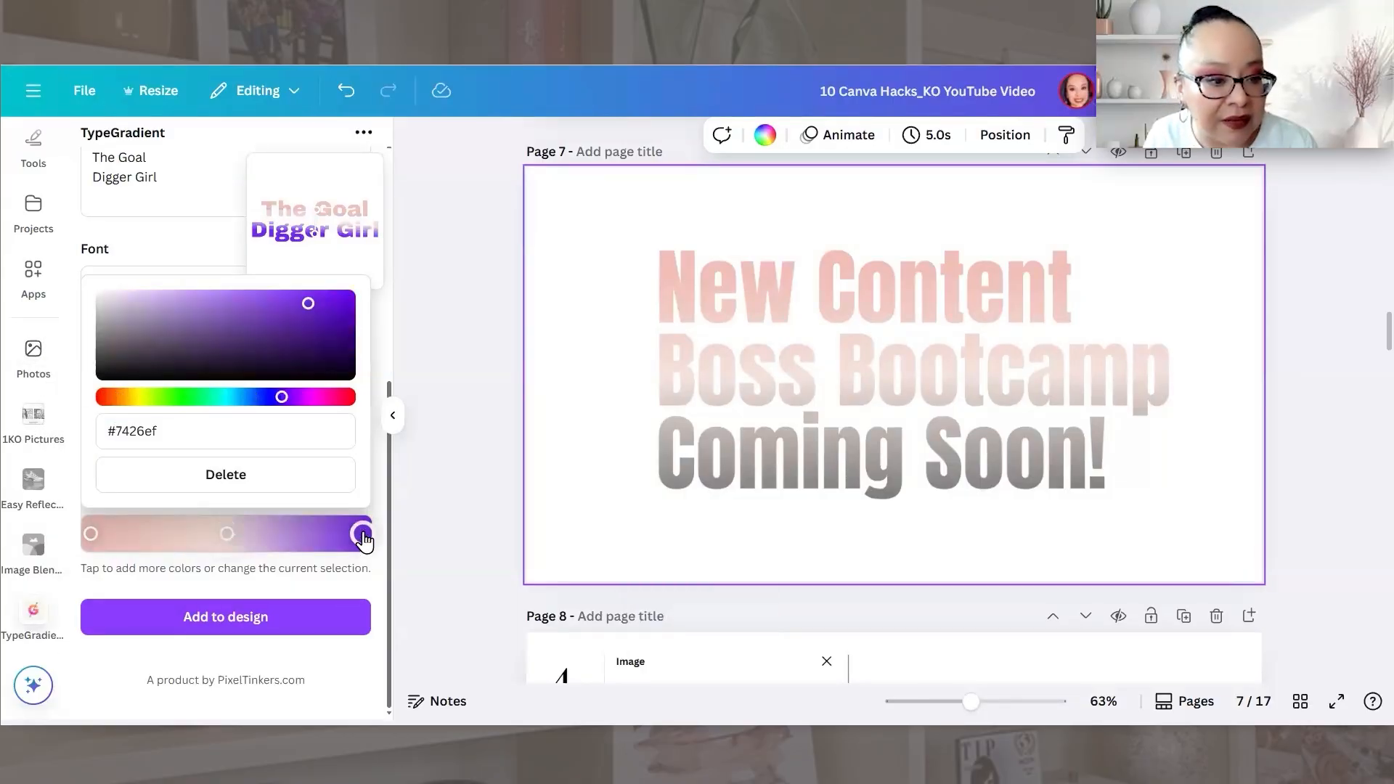
{"action": "left_click", "coordinate": [183, 422]}
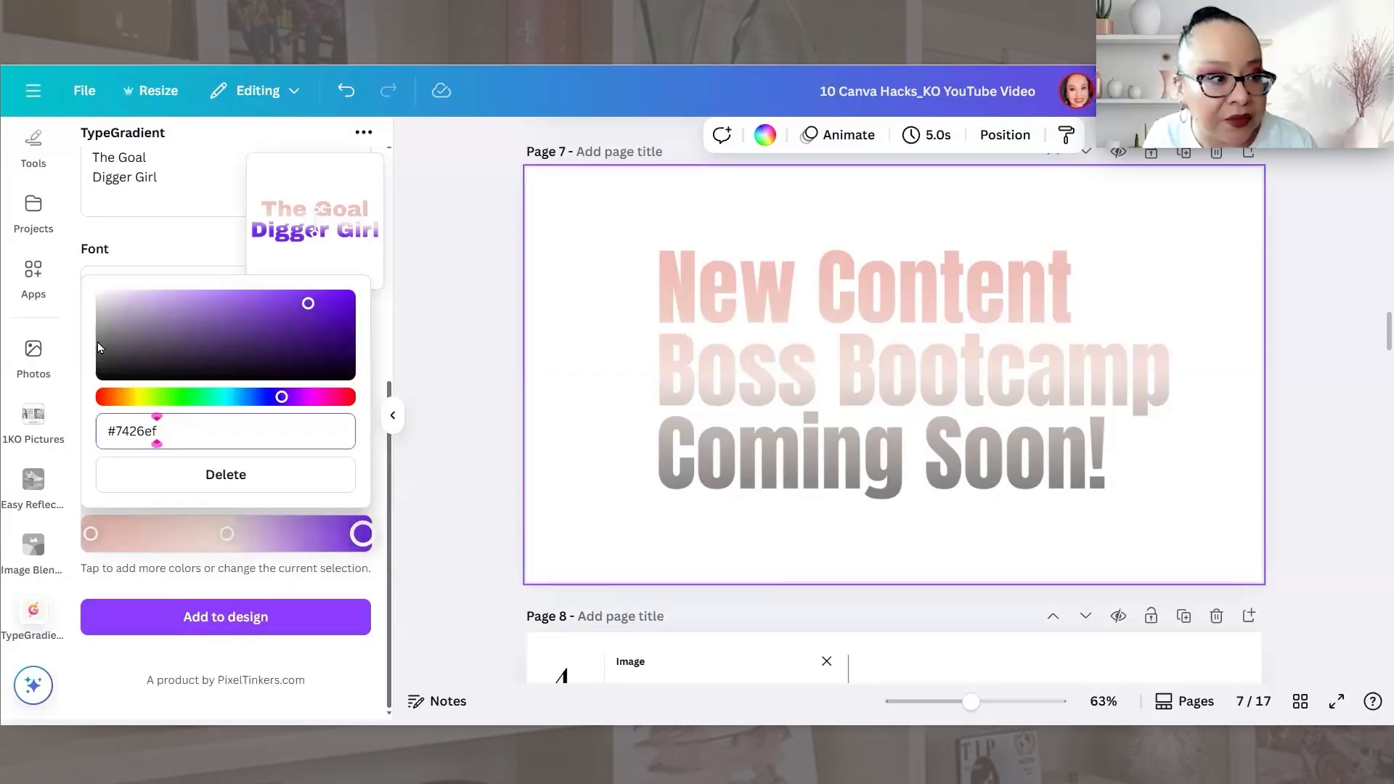
{"action": "left_click", "coordinate": [101, 333]}
{"action": "left_click_drag", "start_coordinate": [101, 334], "coordinate": [105, 342]}
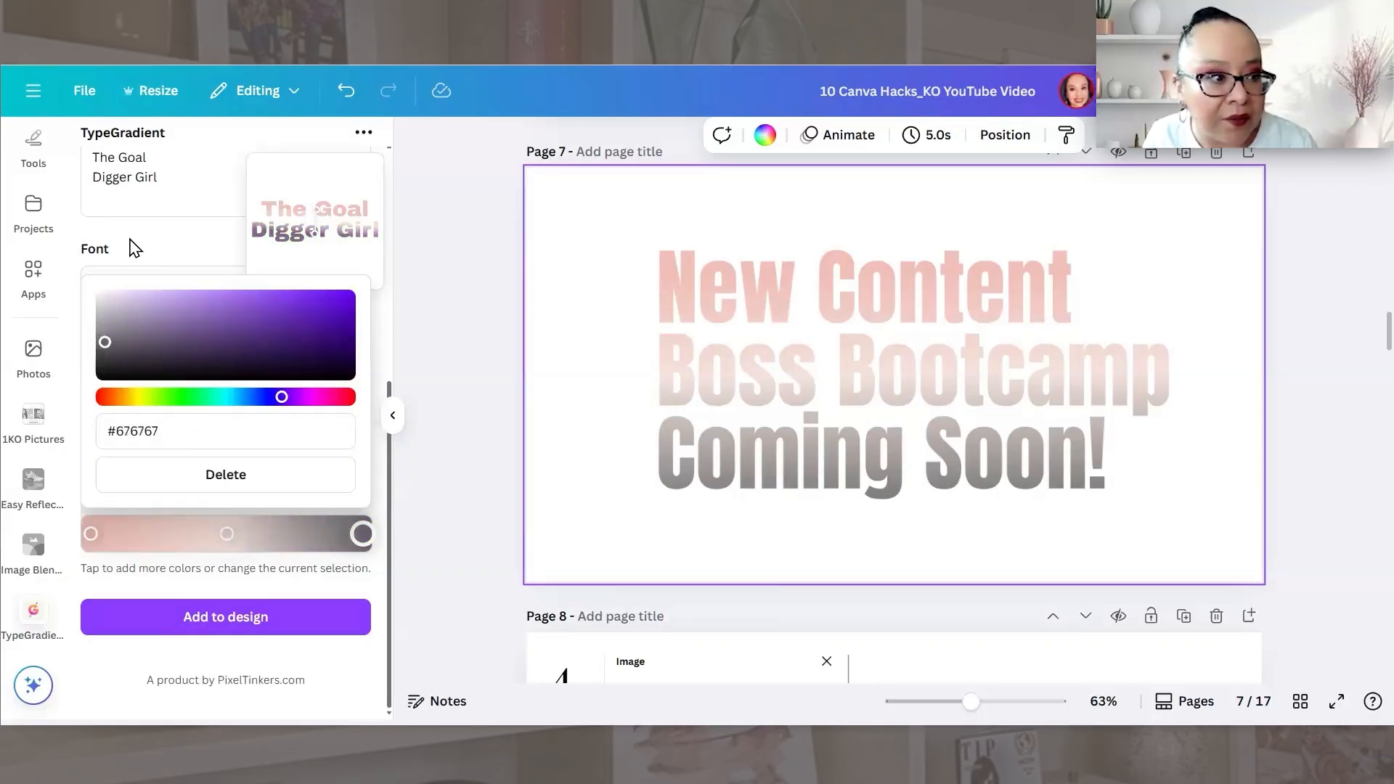
{"action": "left_click", "coordinate": [161, 265]}
- Move the linear gradient's start point slightly lower on the text preview
{"action": "scroll", "coordinate": [206, 323], "scroll_direction": "up", "scroll_amount": 5}
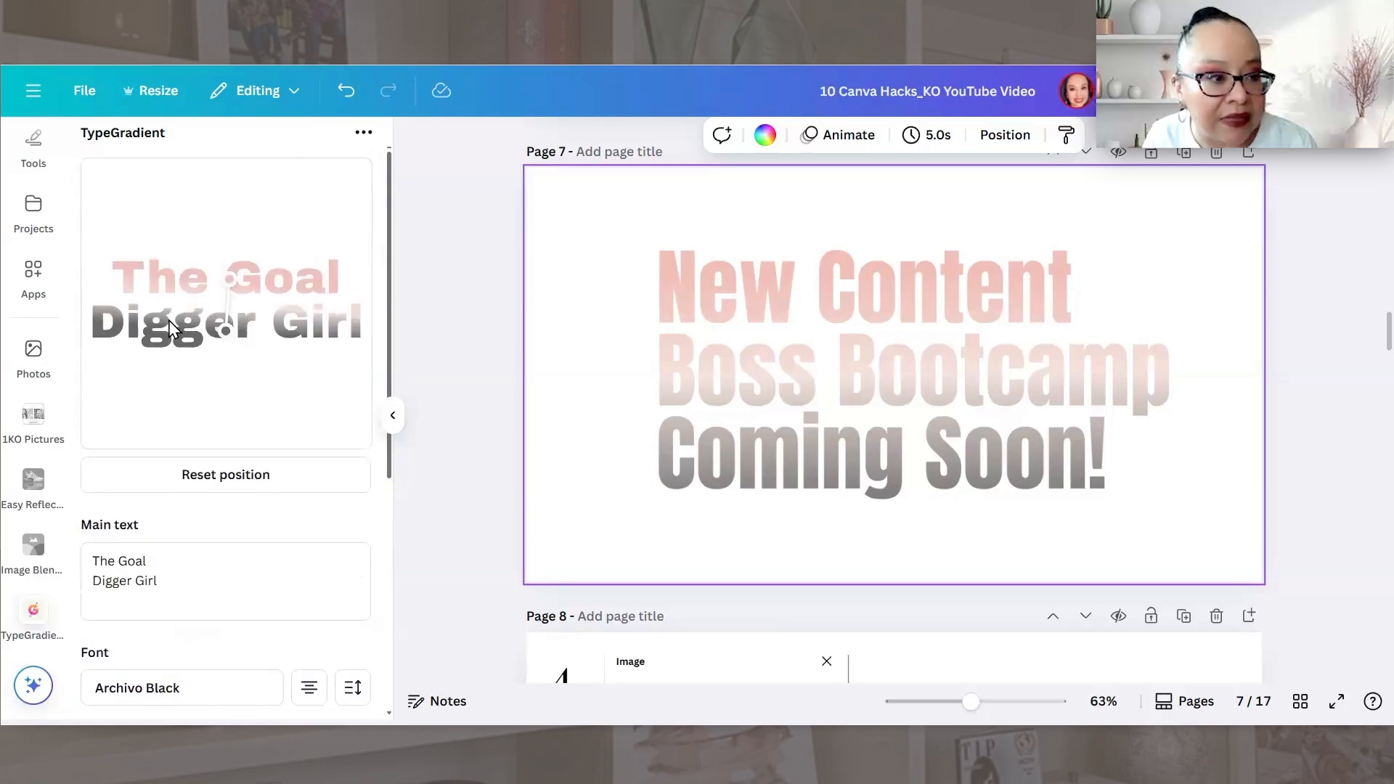
{"action": "scroll", "coordinate": [283, 551], "scroll_direction": "down", "scroll_amount": 5}
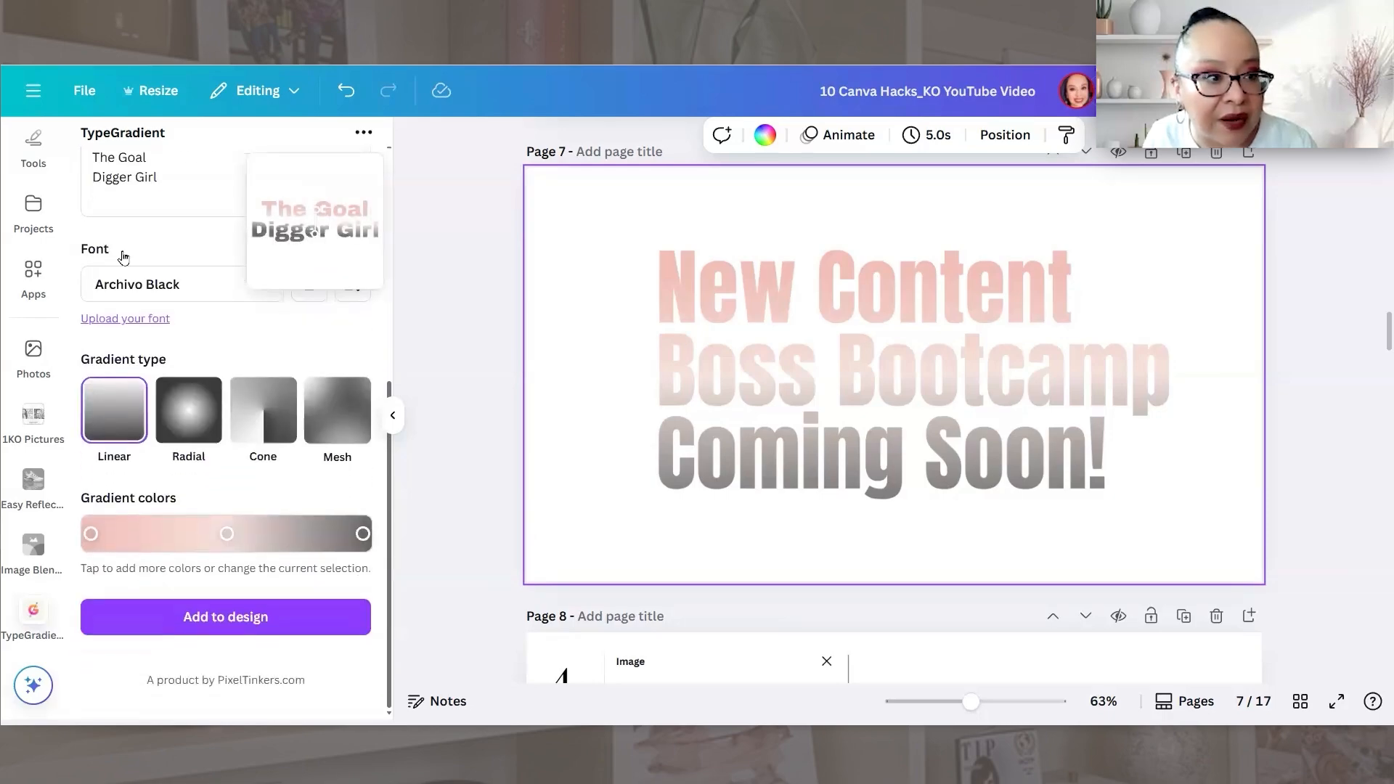
{"action": "scroll", "coordinate": [94, 261], "scroll_direction": "up", "scroll_amount": 5}
{"action": "scroll", "coordinate": [97, 277], "scroll_direction": "up", "scroll_amount": 1}
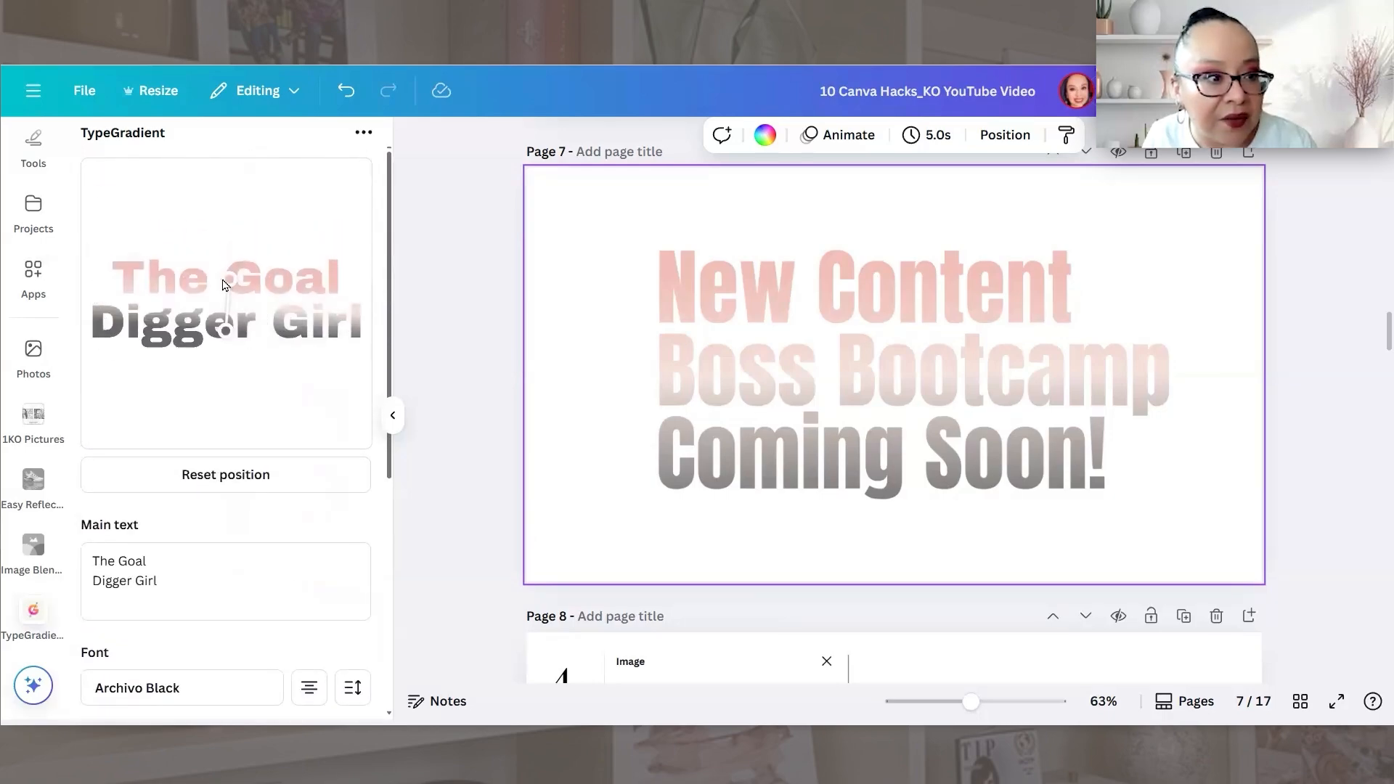
{"action": "mouse_move", "coordinate": [226, 285]}
{"action": "left_mouse_down"}
{"action": "mouse_move", "coordinate": [218, 302]}
{"action": "mouse_move", "coordinate": [224, 284]}
{"action": "left_mouse_up"}
- Add a gradient colour stop between the first and middle stops and make it black #000000
{"action": "scroll", "coordinate": [149, 358], "scroll_direction": "down", "scroll_amount": 5}
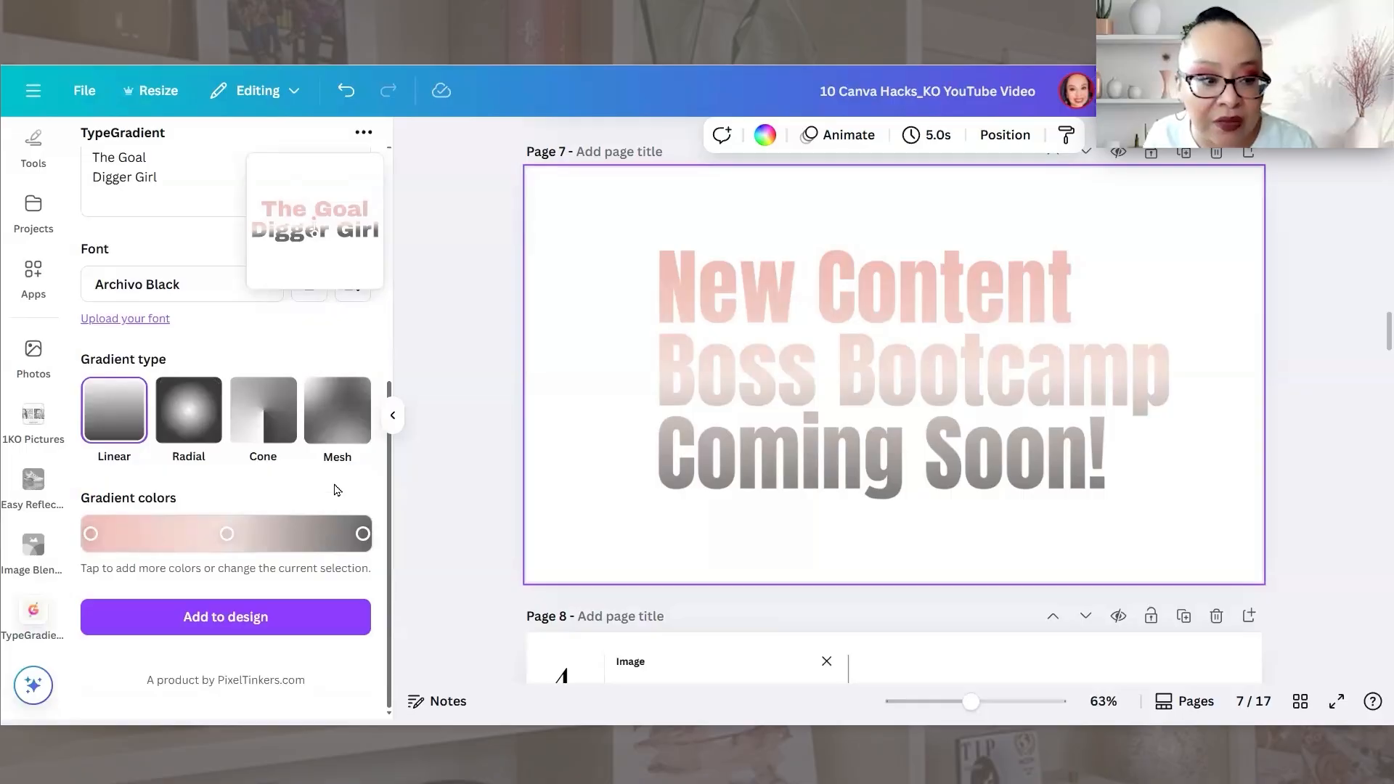
{"action": "left_click", "coordinate": [151, 535]}
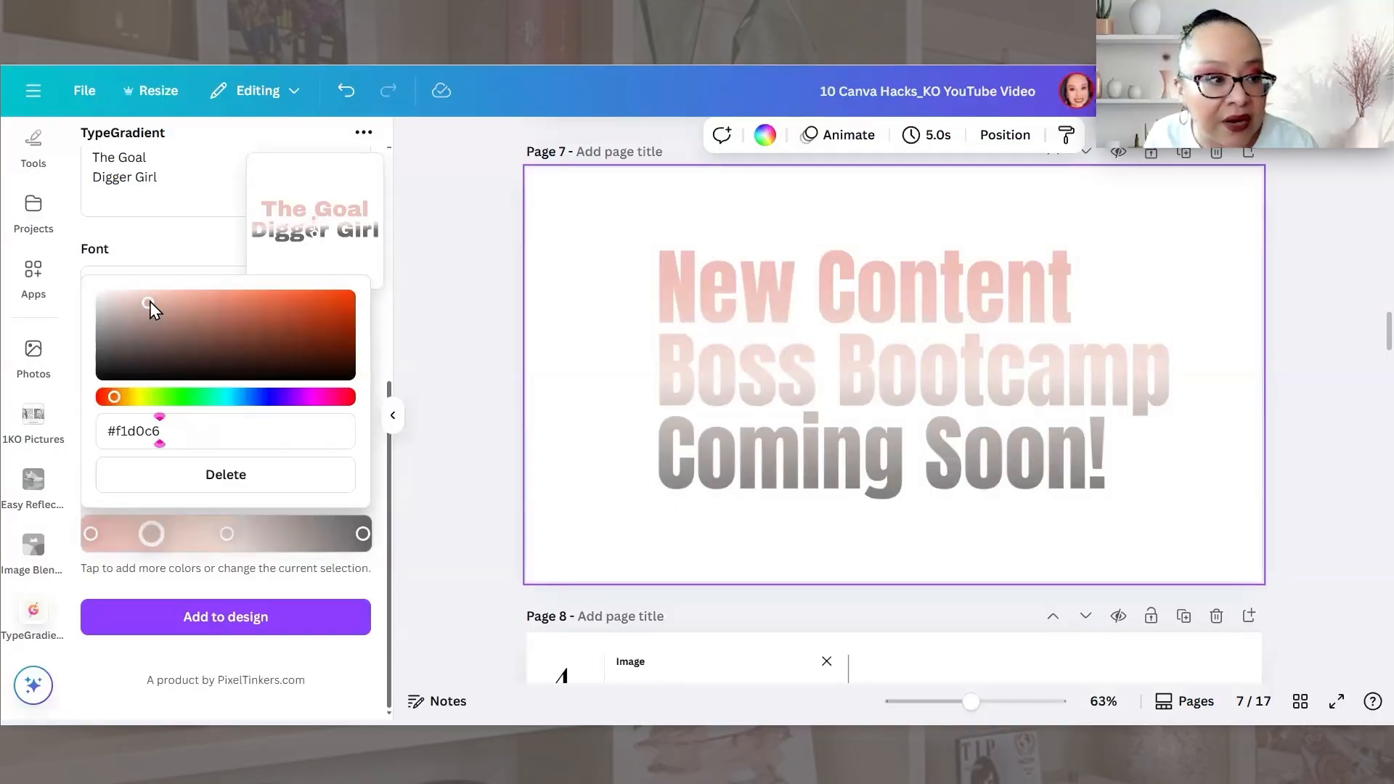
{"action": "left_click_drag", "start_coordinate": [148, 299], "coordinate": [123, 371]}
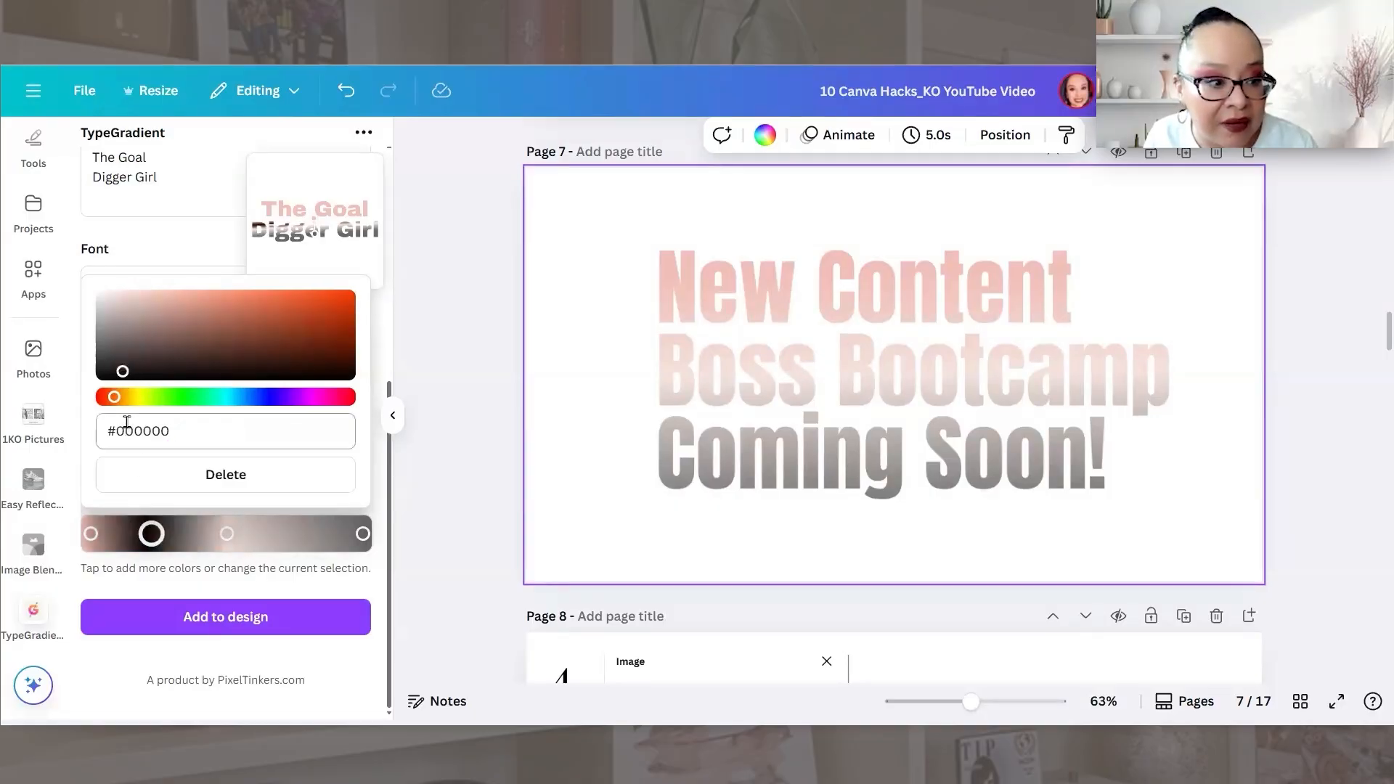
{"action": "left_click", "coordinate": [384, 310]}
- Move the linear gradient's start point back up into the "The Goal" line
{"action": "scroll", "coordinate": [359, 334], "scroll_direction": "up", "scroll_amount": 5}
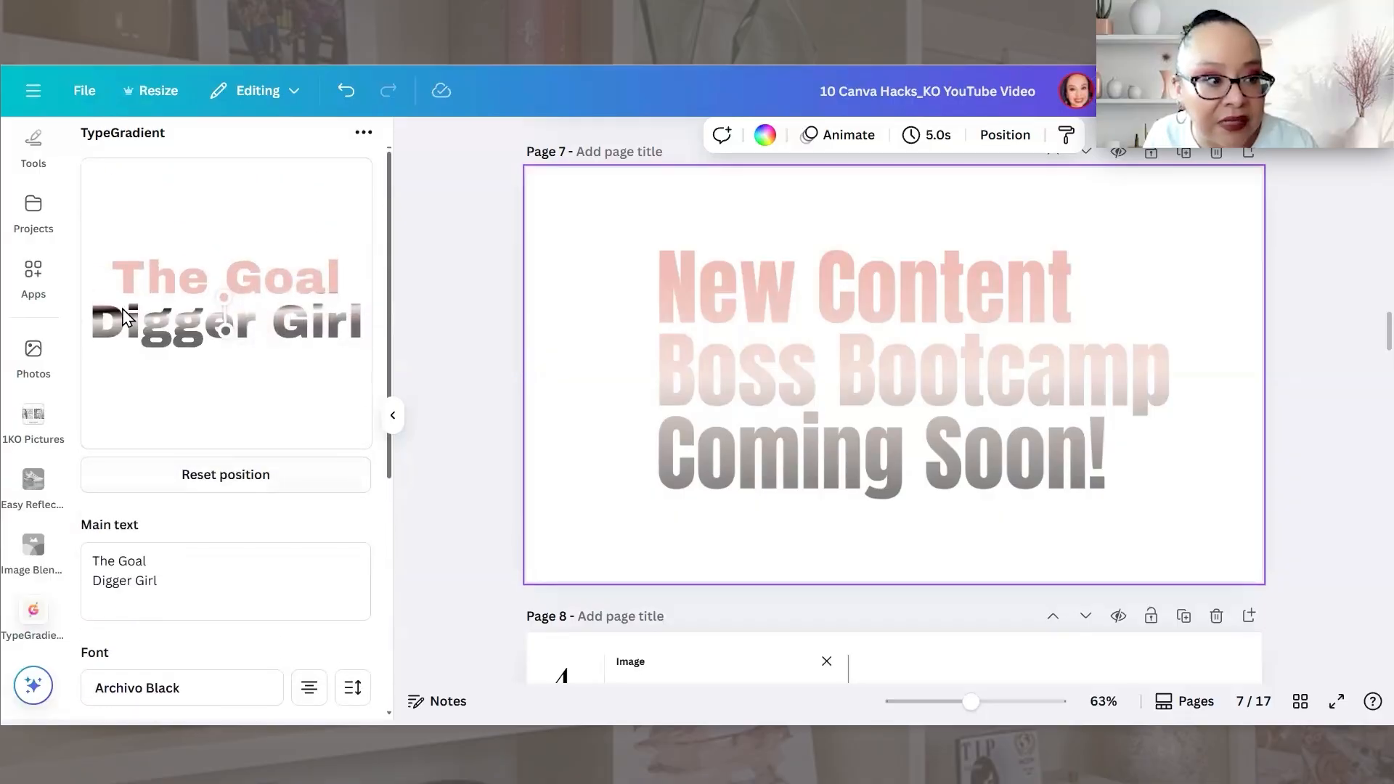
{"action": "left_click_drag", "start_coordinate": [230, 312], "coordinate": [231, 291]}
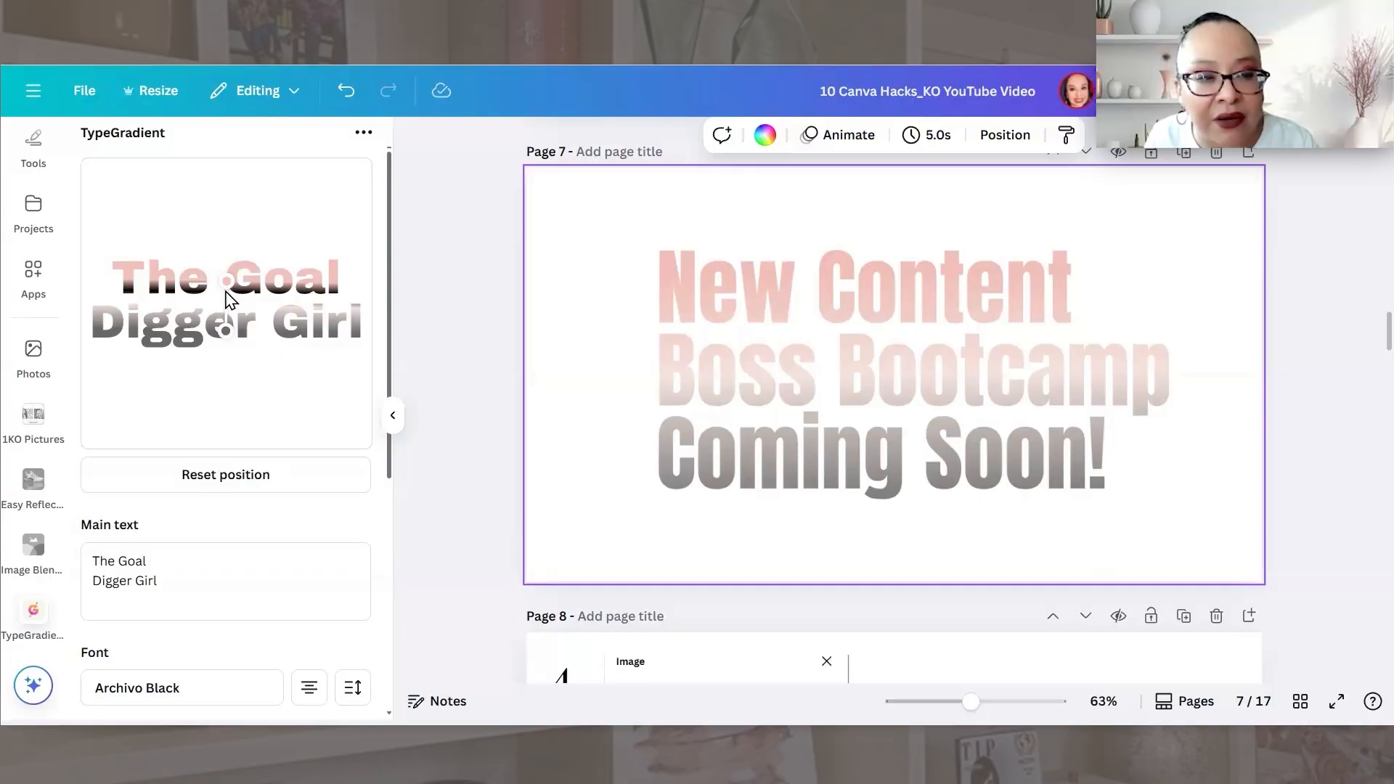
- Delete the black colour stop between the first and middle gradient colours
{"action": "scroll", "coordinate": [195, 383], "scroll_direction": "down", "scroll_amount": 5}
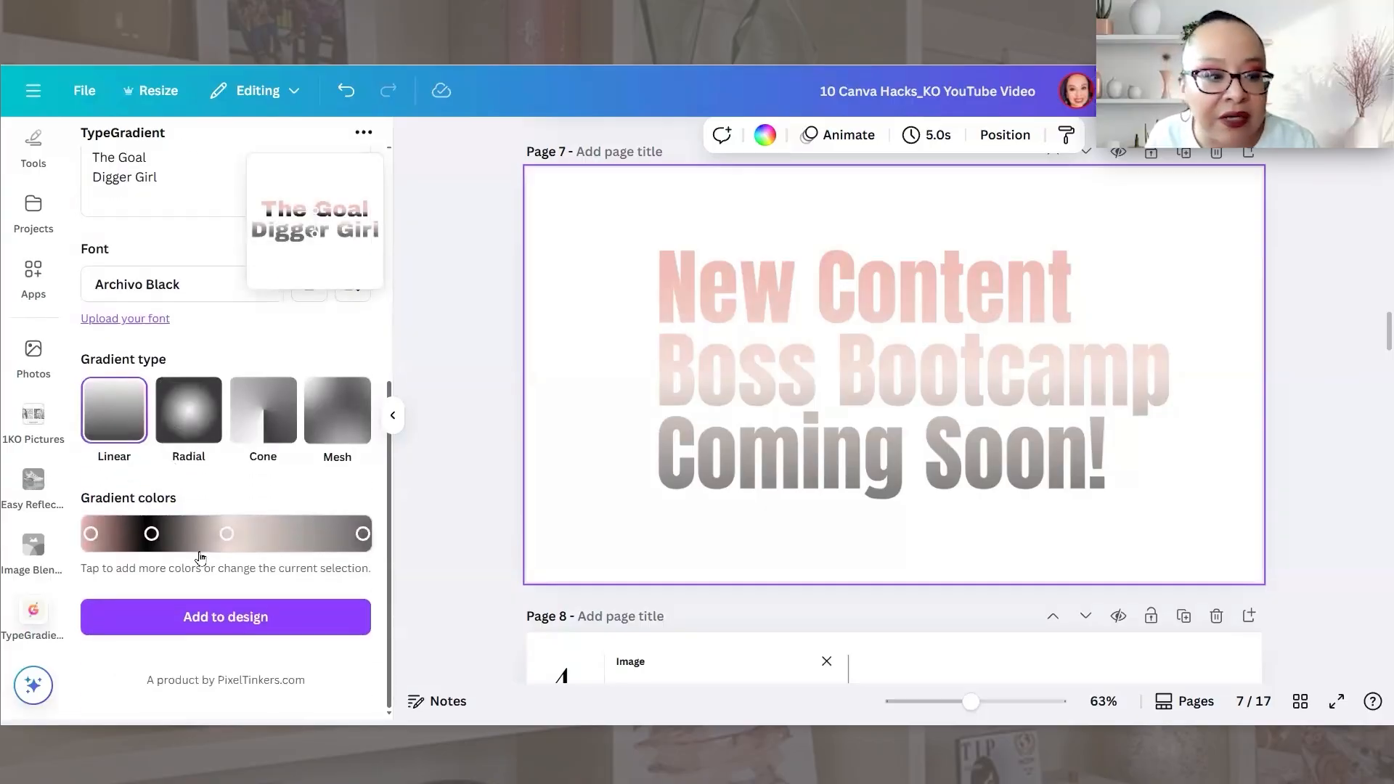
{"action": "left_click", "coordinate": [151, 535]}
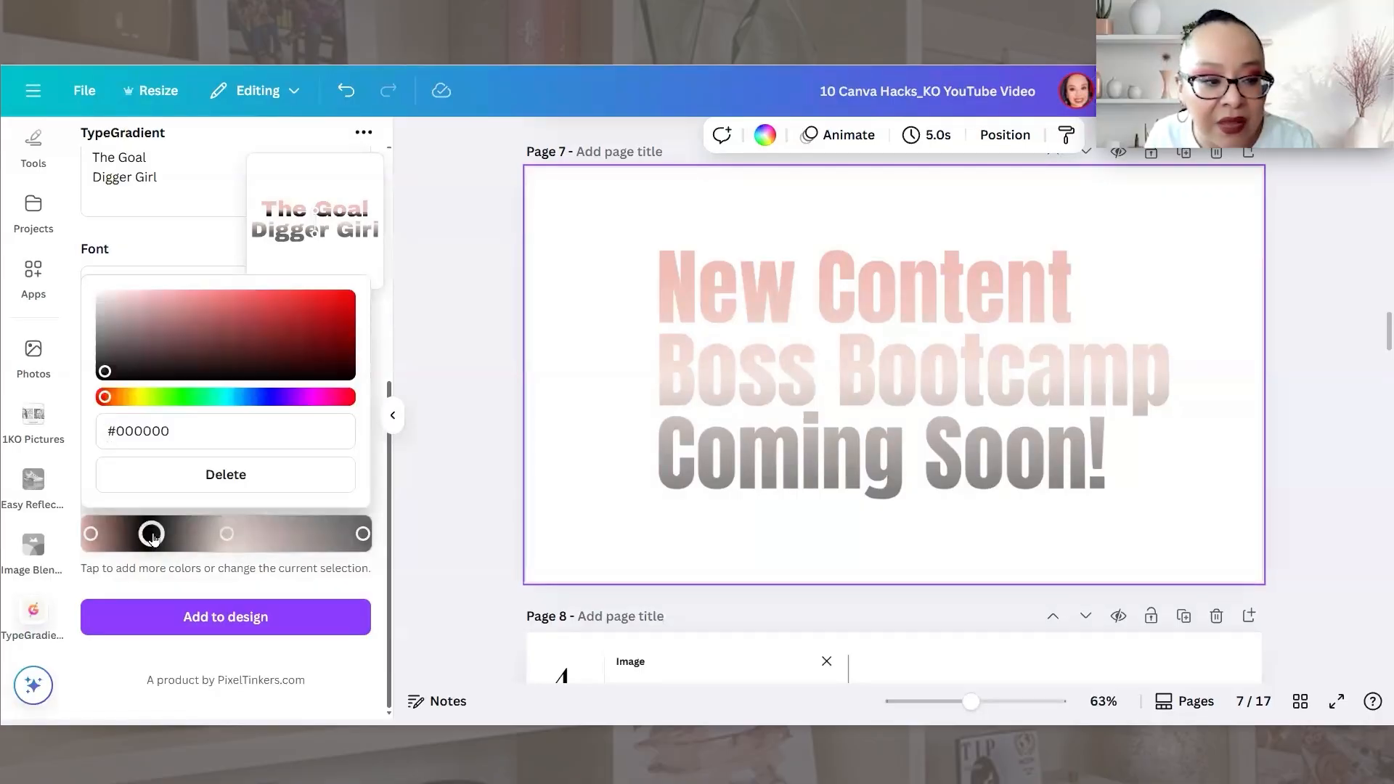
{"action": "left_click", "coordinate": [226, 473]}
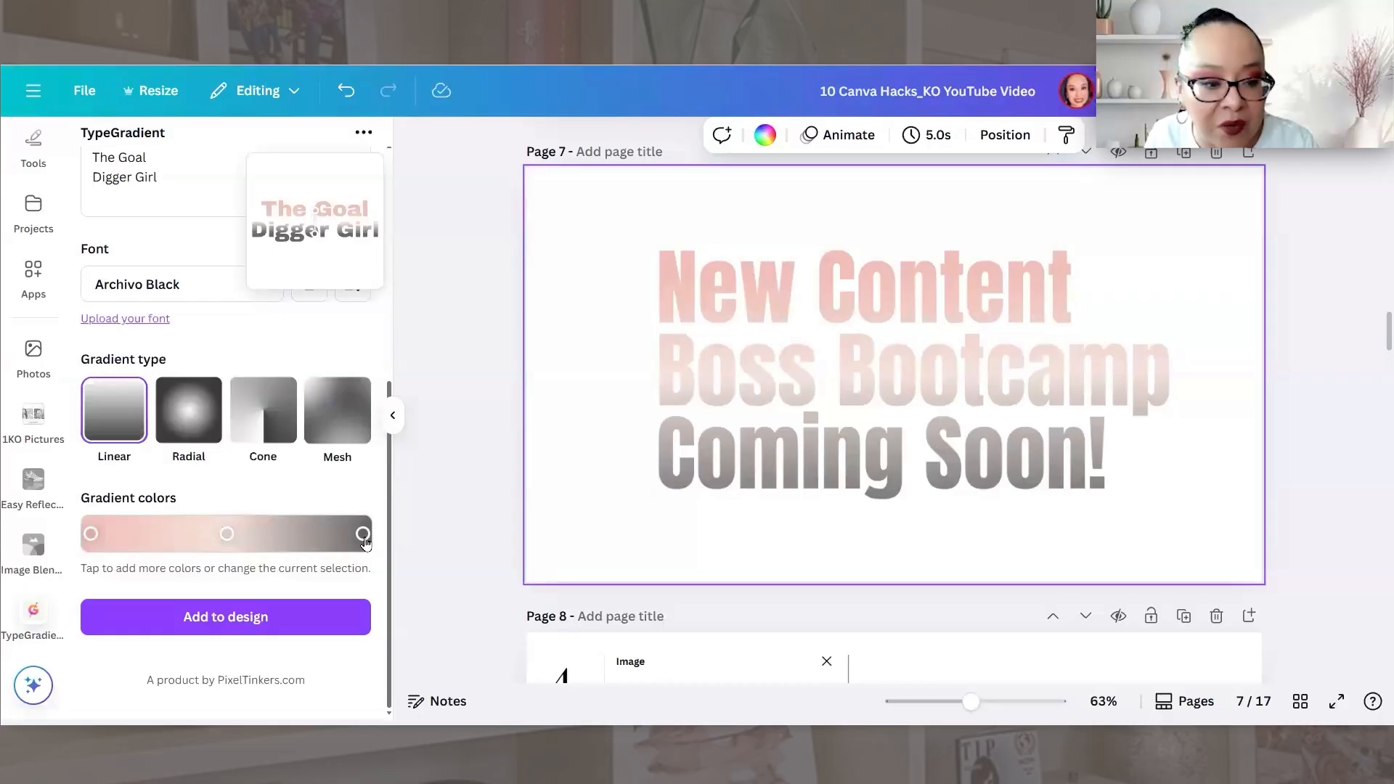
- Move the dark grey stop inward to about three quarters of the gradient and add a black stop near the end
{"action": "left_click_drag", "start_coordinate": [365, 541], "coordinate": [292, 535]}
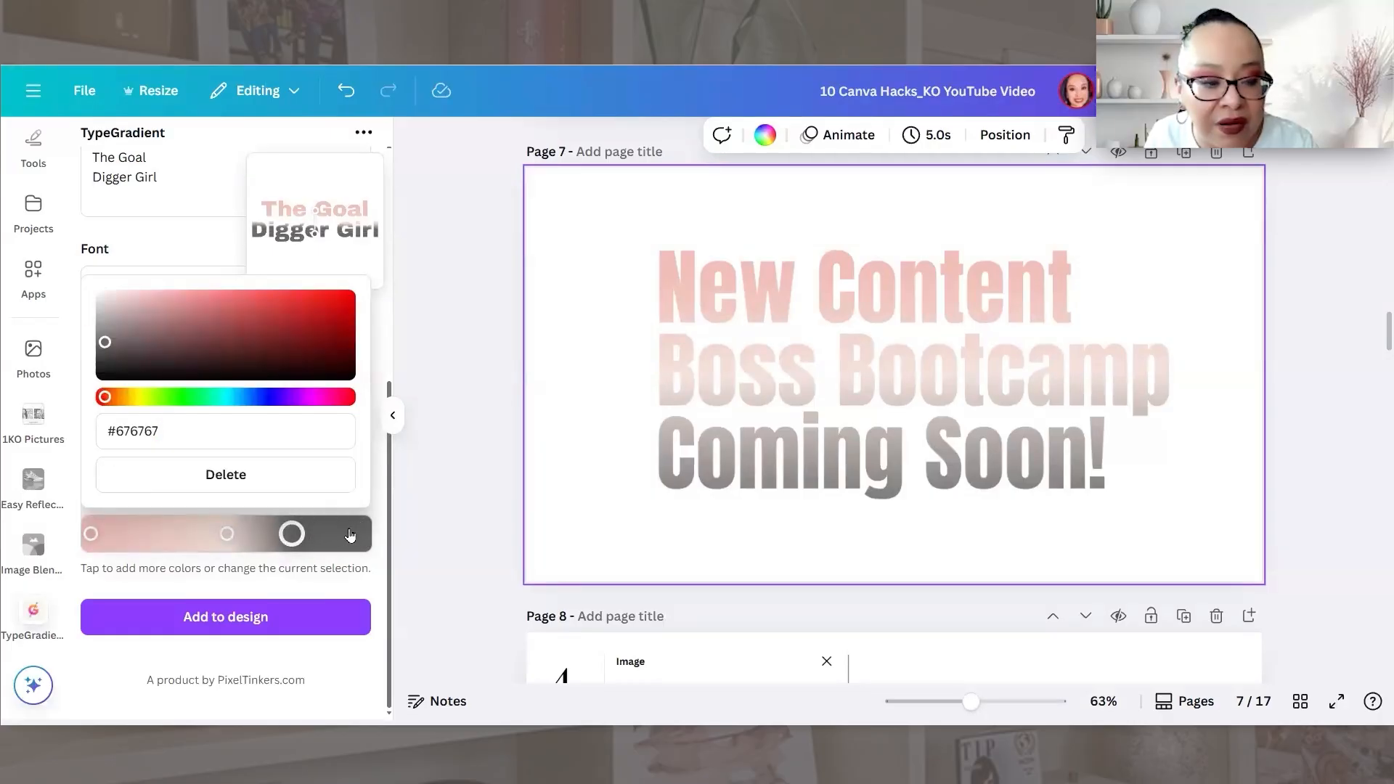
{"action": "left_click", "coordinate": [358, 535]}
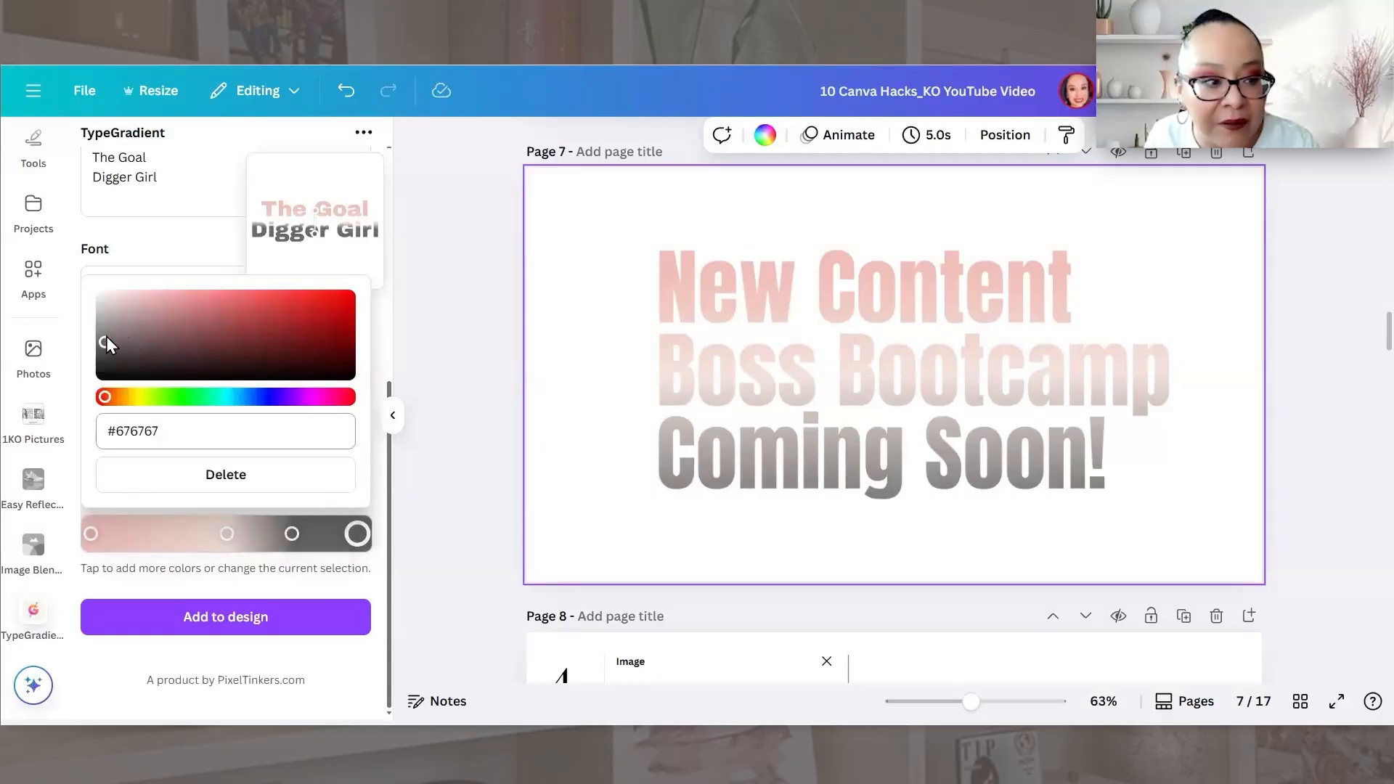
{"action": "left_click_drag", "start_coordinate": [106, 340], "coordinate": [227, 371]}
{"action": "left_click", "coordinate": [378, 506]}
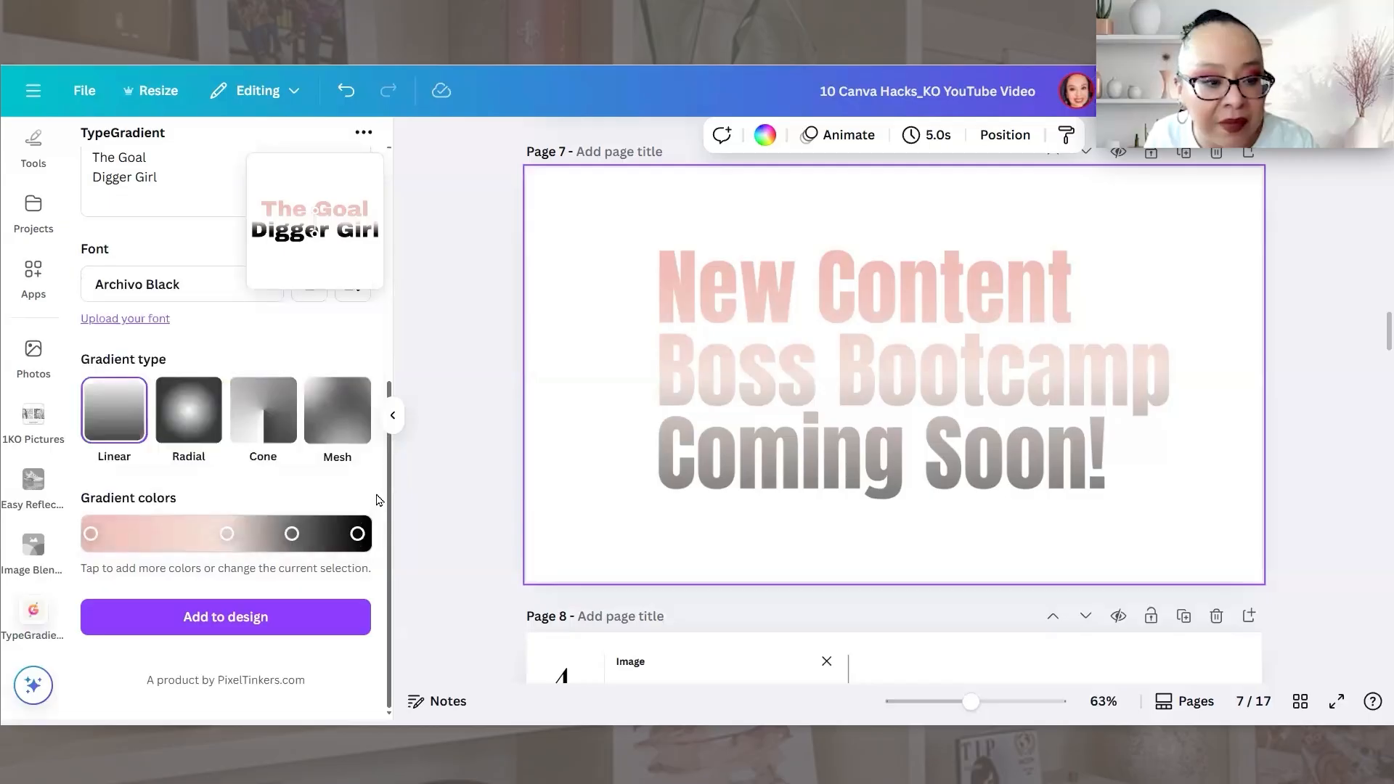
- Stretch the linear gradient so it runs from the top of the "The Goal" line to just below "Digger Girl"
{"action": "scroll", "coordinate": [371, 494], "scroll_direction": "up", "scroll_amount": 5}
{"action": "left_click_drag", "start_coordinate": [233, 280], "coordinate": [229, 229]}
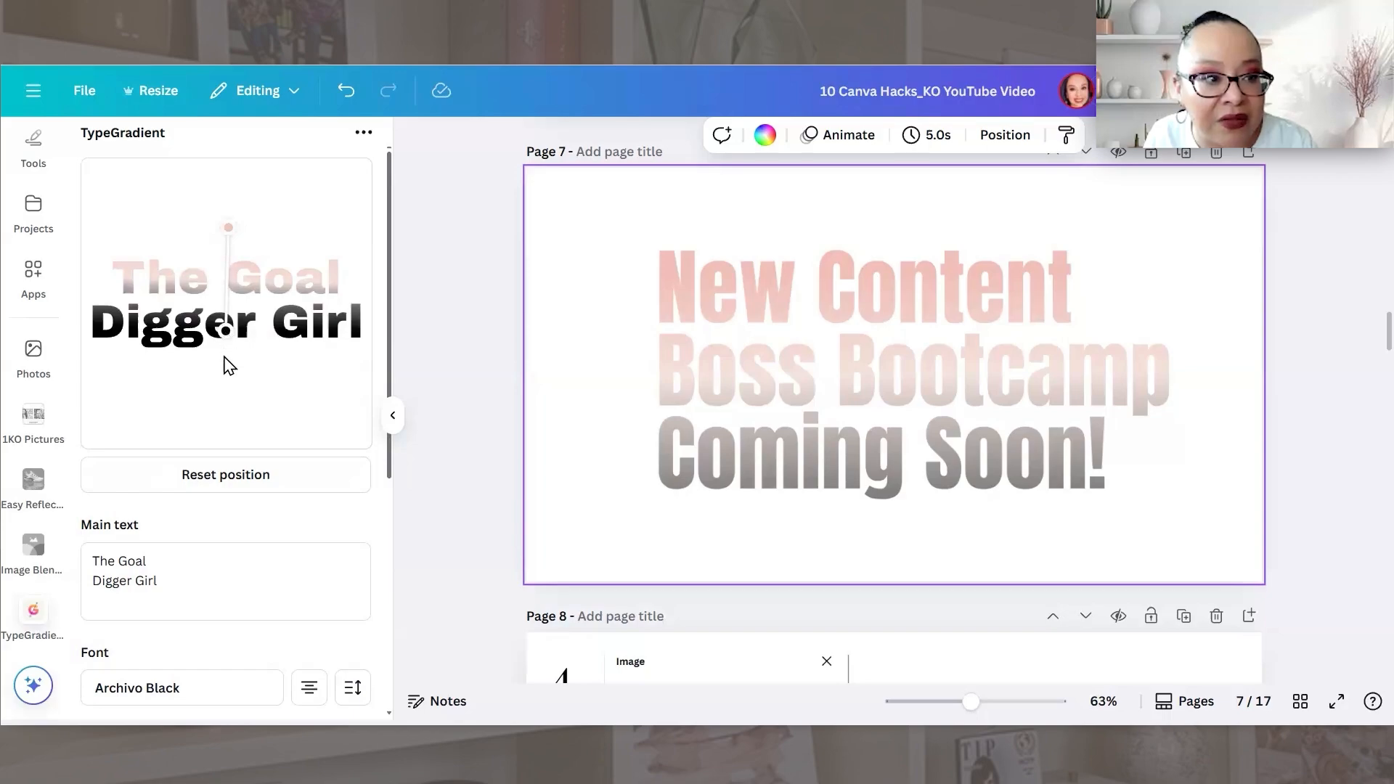
{"action": "mouse_move", "coordinate": [225, 330]}
{"action": "left_mouse_down"}
{"action": "mouse_move", "coordinate": [219, 383]}
{"action": "mouse_move", "coordinate": [219, 339]}
{"action": "mouse_move", "coordinate": [222, 359]}
{"action": "left_mouse_up"}
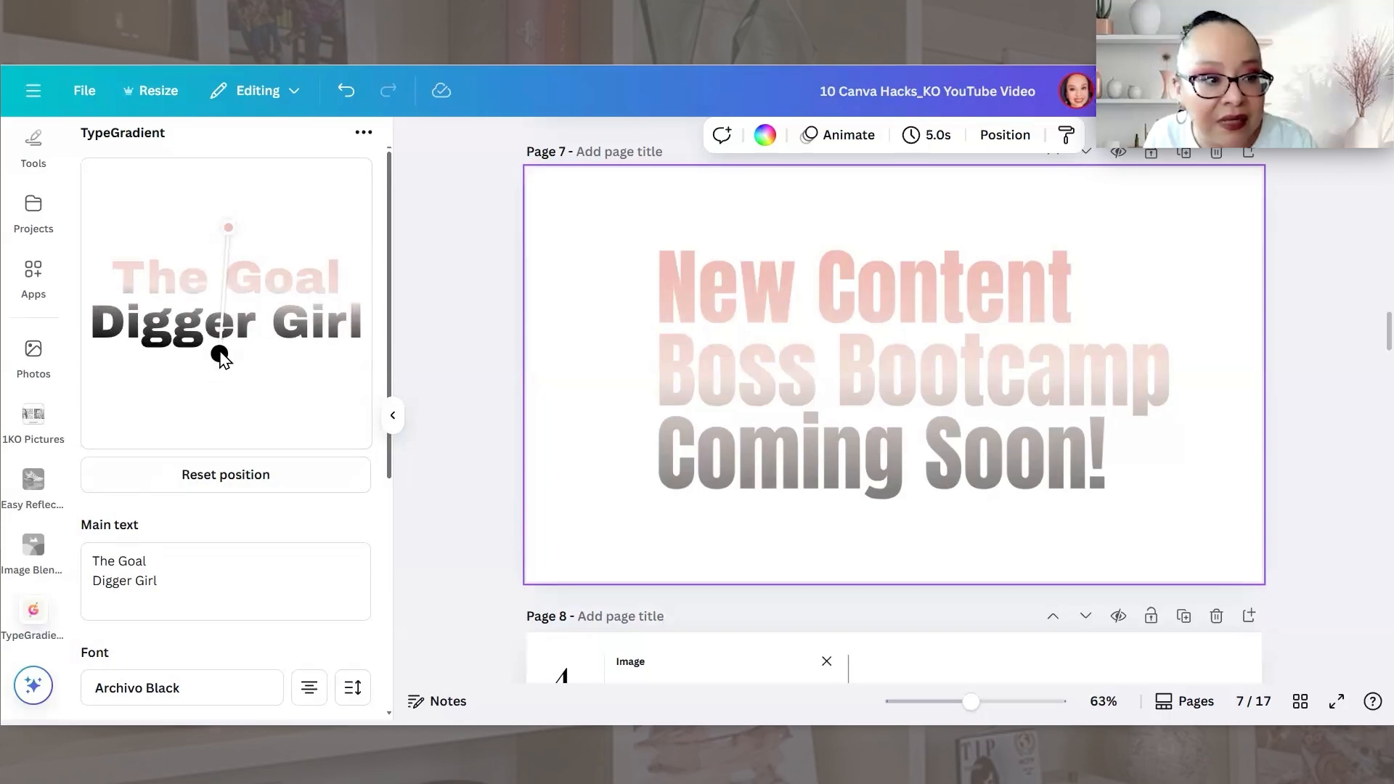
{"action": "mouse_move", "coordinate": [228, 230]}
{"action": "left_mouse_down"}
{"action": "mouse_move", "coordinate": [218, 274]}
{"action": "mouse_move", "coordinate": [226, 253]}
{"action": "left_mouse_up"}
- Switch the text's gradient type to Radial and reposition its centre near the middle of the two text lines
{"action": "scroll", "coordinate": [240, 538], "scroll_direction": "down", "scroll_amount": 1}
{"action": "scroll", "coordinate": [240, 539], "scroll_direction": "down", "scroll_amount": 5}
{"action": "left_click", "coordinate": [188, 594]}
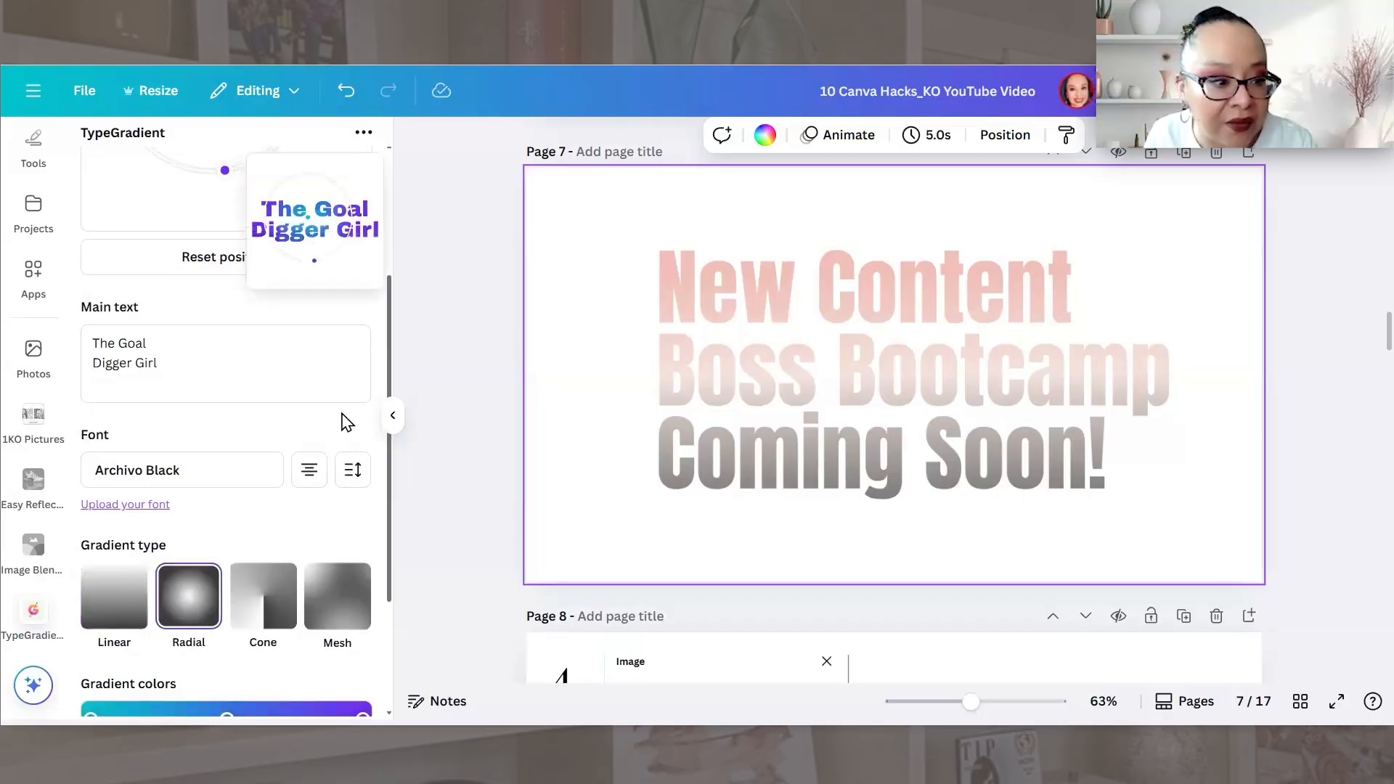
{"action": "scroll", "coordinate": [327, 428], "scroll_direction": "up", "scroll_amount": 6}
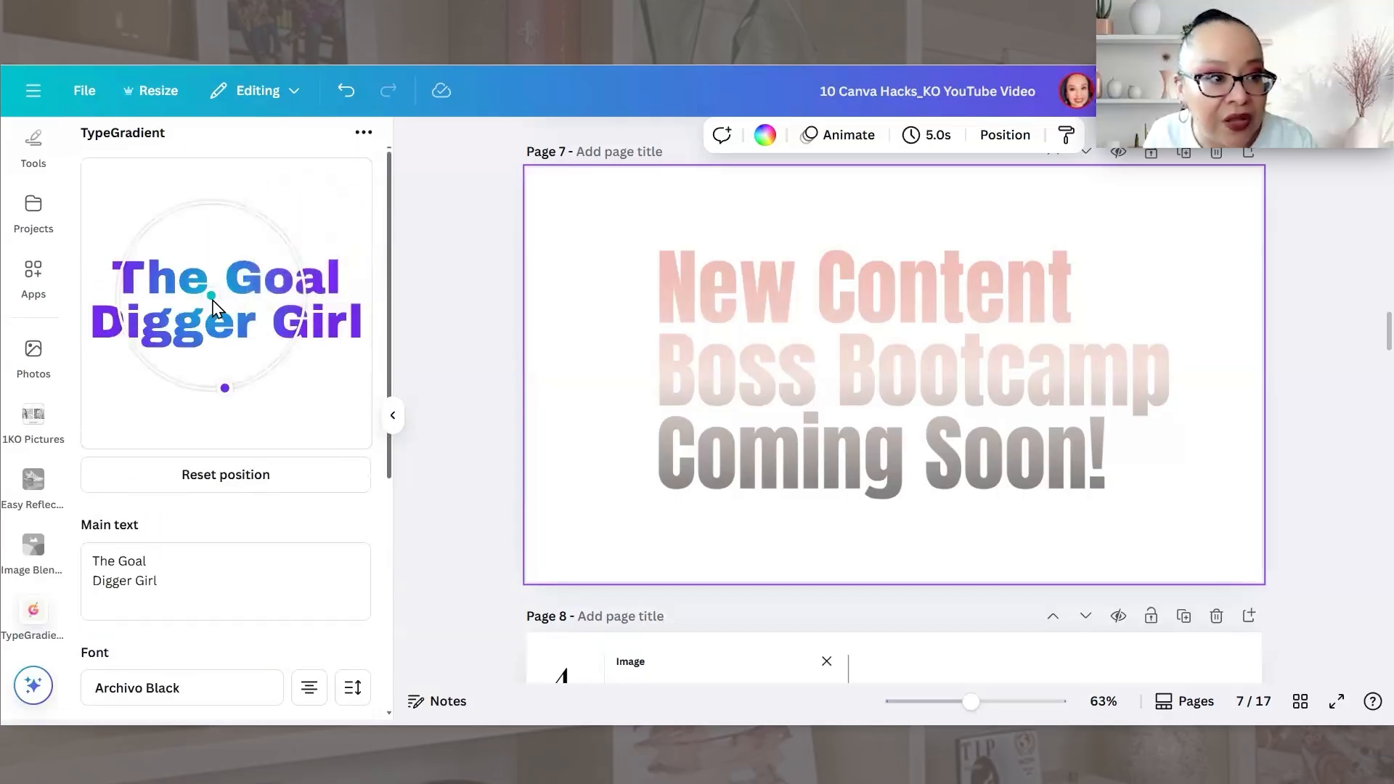
{"action": "left_click_drag", "start_coordinate": [215, 309], "coordinate": [232, 270]}
- Set the radial gradient's first colour stop to #f0c0b8
{"action": "scroll", "coordinate": [224, 489], "scroll_direction": "down", "scroll_amount": 5}
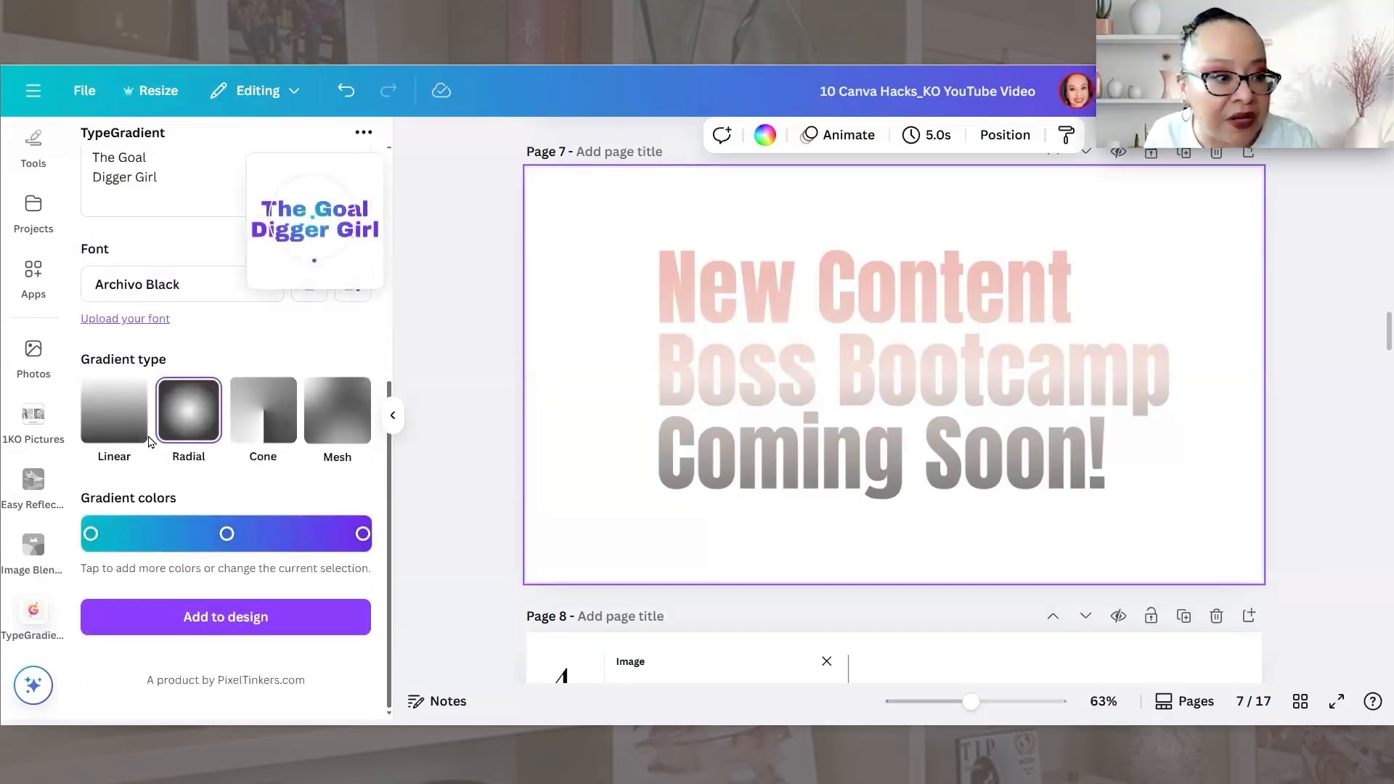
{"action": "left_click", "coordinate": [90, 534]}
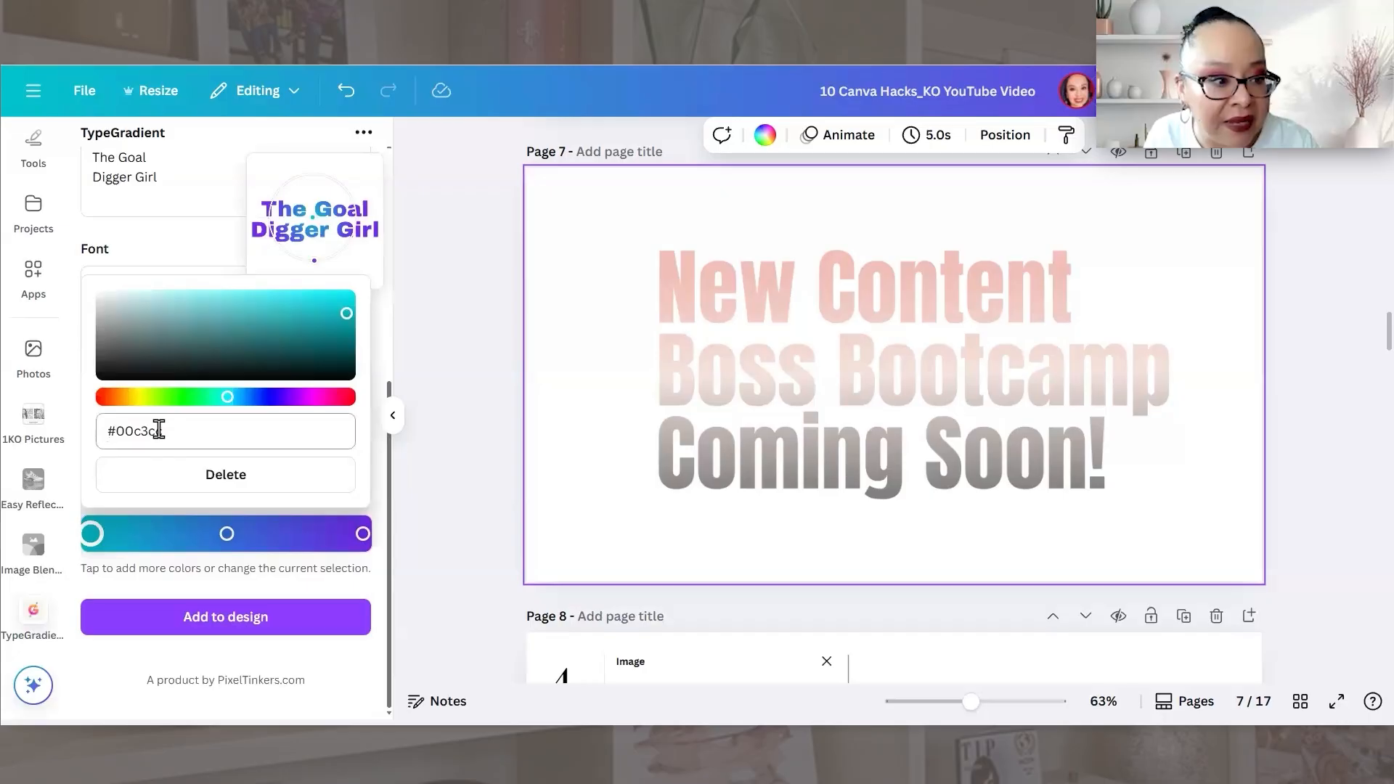
{"action": "left_click_drag", "start_coordinate": [160, 429], "coordinate": [30, 424]}
{"action": "left_click", "coordinate": [90, 533]}
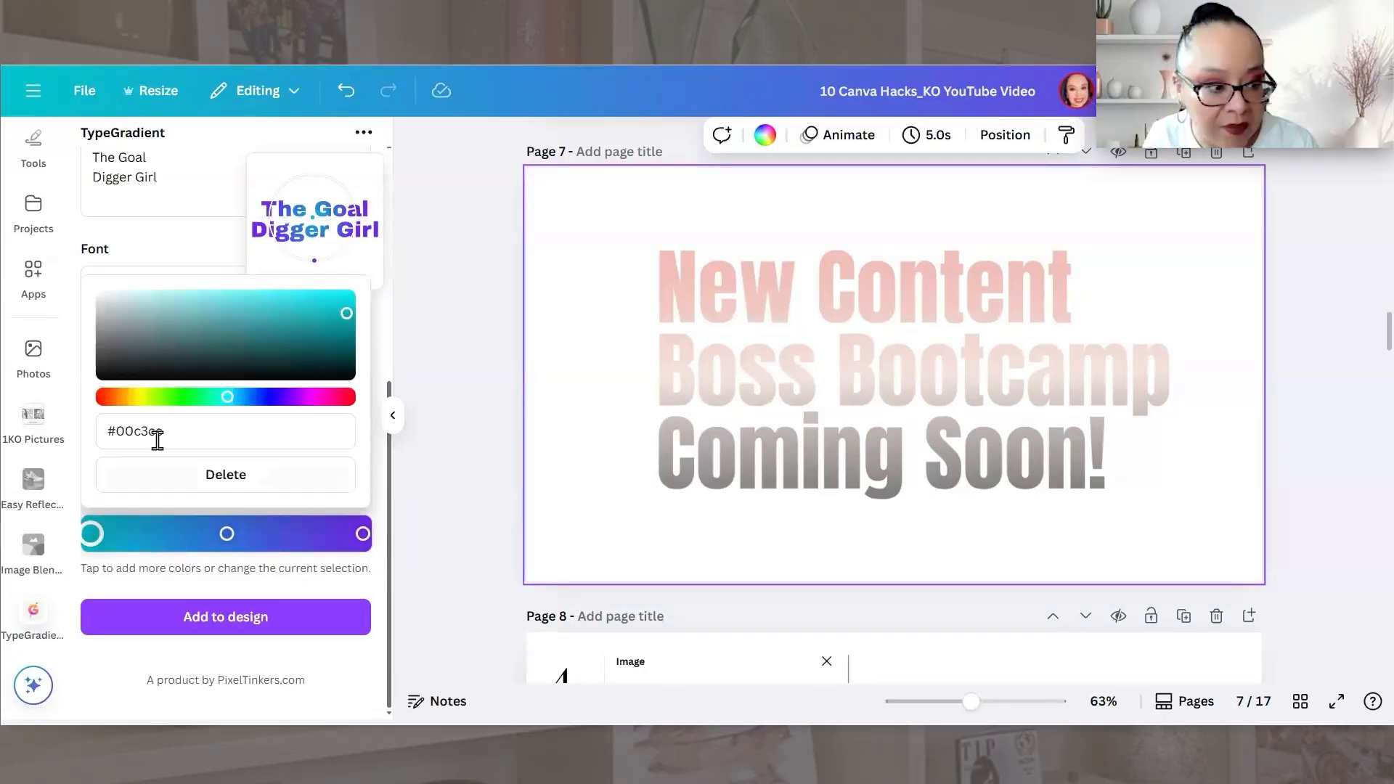
{"action": "left_click_drag", "start_coordinate": [157, 438], "coordinate": [33, 435]}
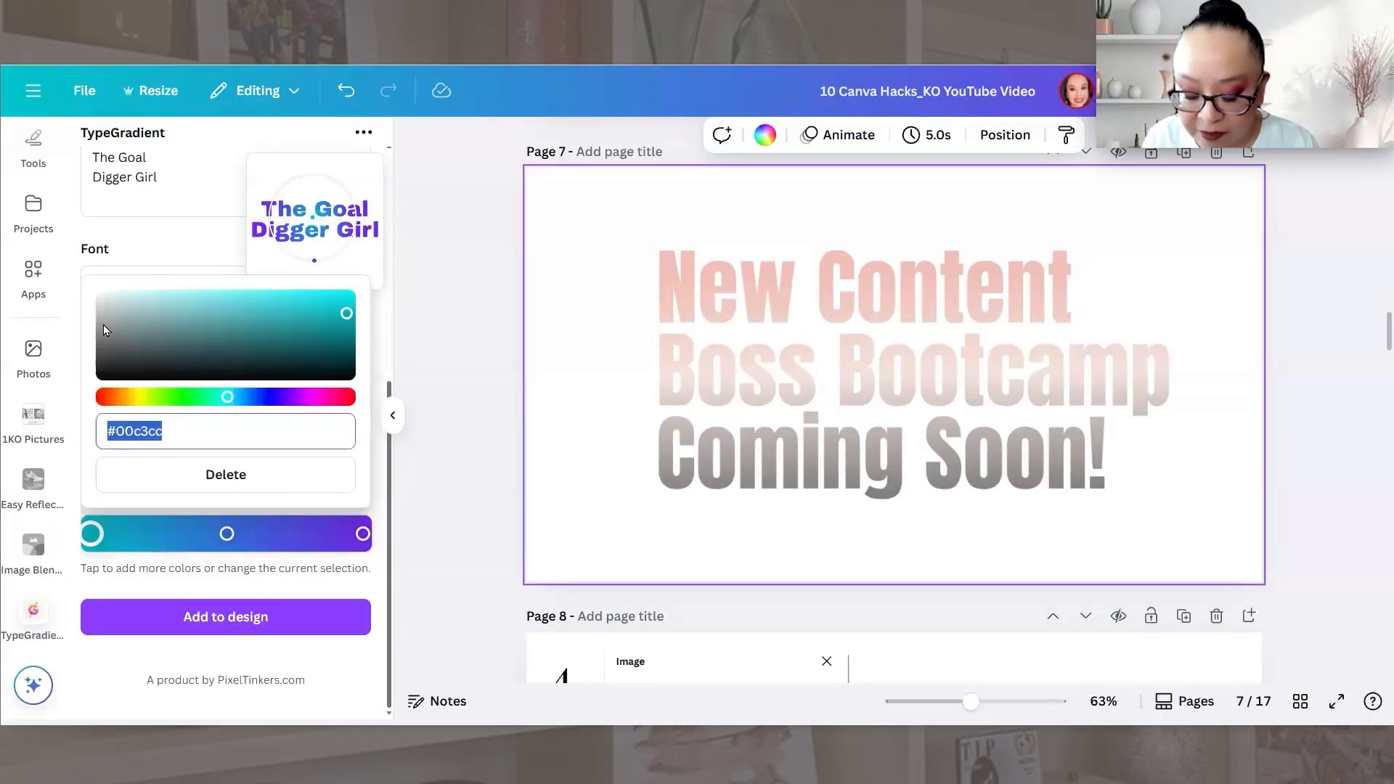
{"action": "type", "text": "#"}
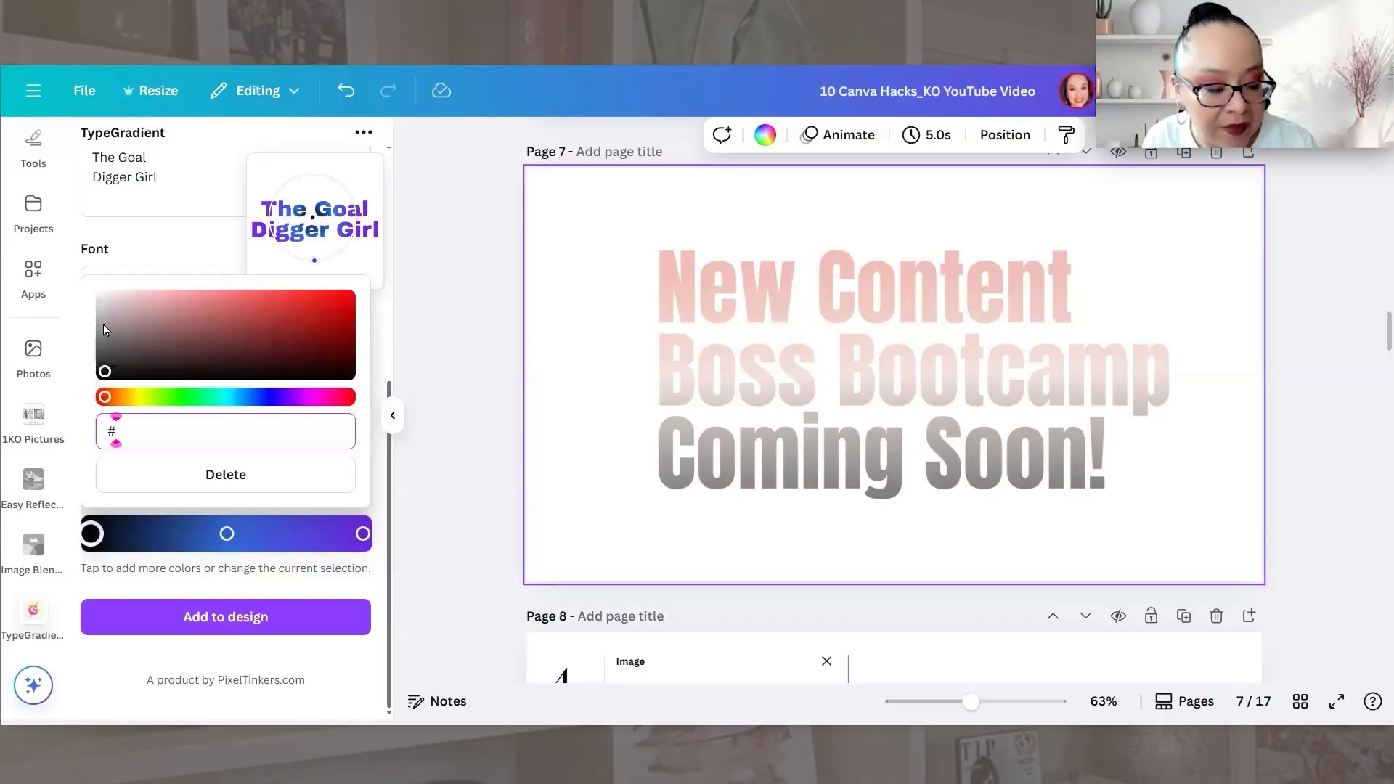
{"action": "type", "text": "f0c0b8"}
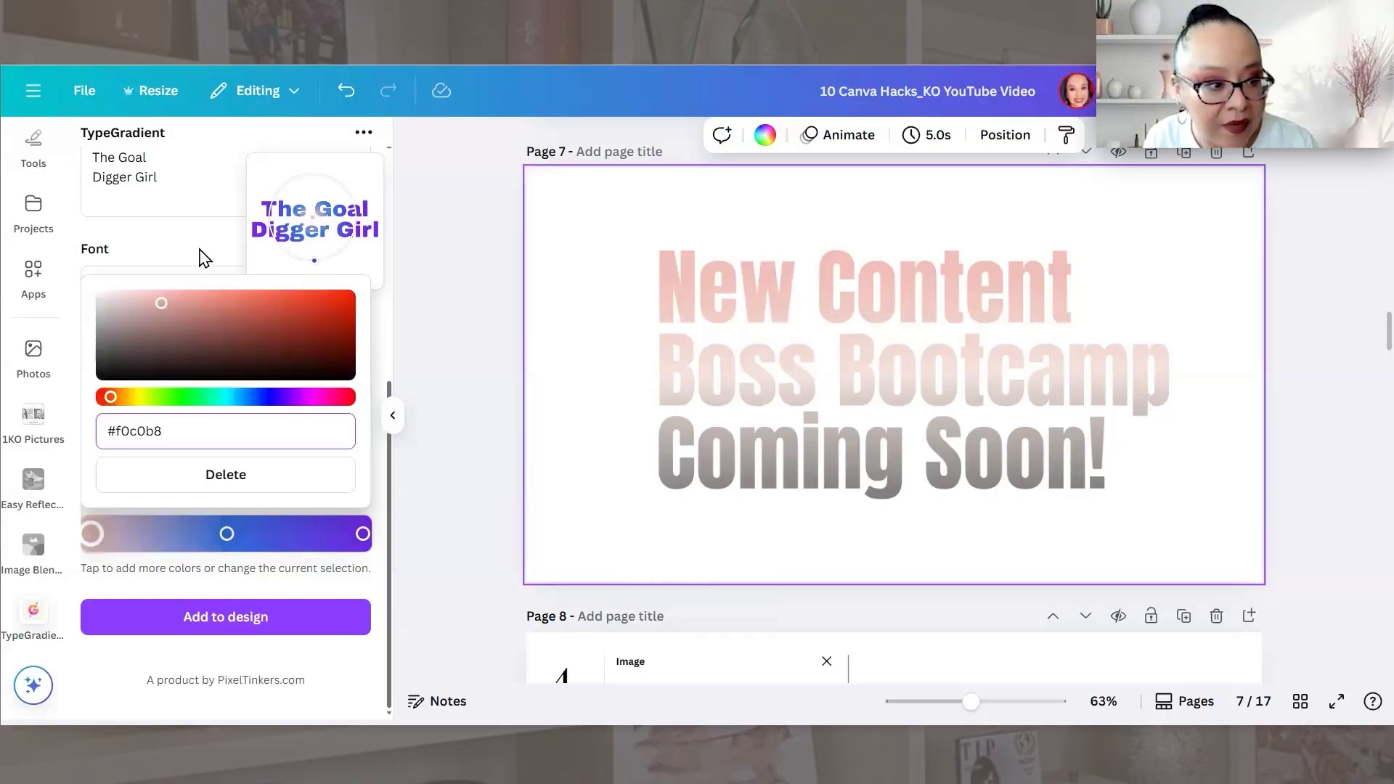
- Change the radial gradient's middle colour stop to grey and its last stop to black
{"action": "left_click", "coordinate": [227, 533]}
{"action": "triple_click", "coordinate": [138, 431]}
{"action": "key", "text": "ctrl+v"}
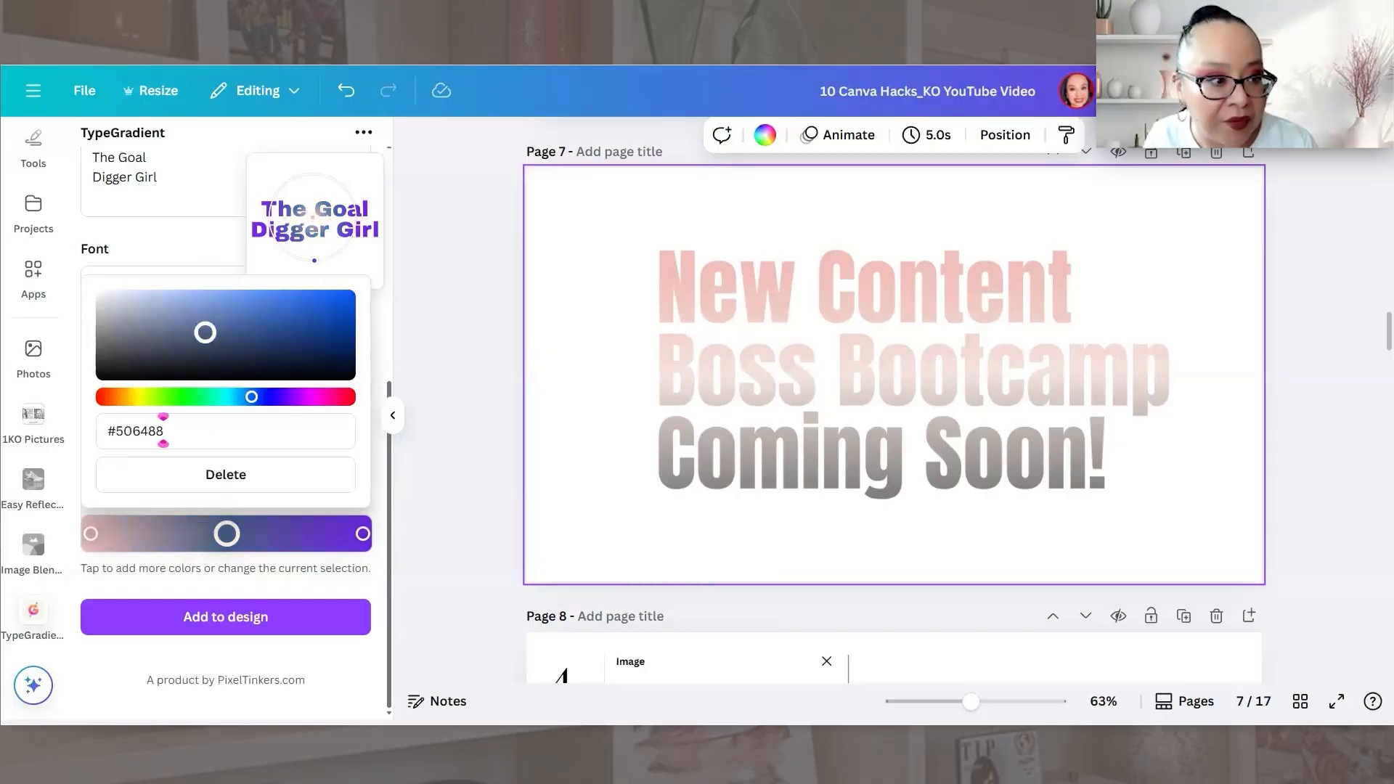
{"action": "left_click", "coordinate": [241, 509]}
{"action": "left_click", "coordinate": [362, 535]}
{"action": "left_click_drag", "start_coordinate": [249, 363], "coordinate": [216, 371]}
{"action": "left_click", "coordinate": [102, 240]}
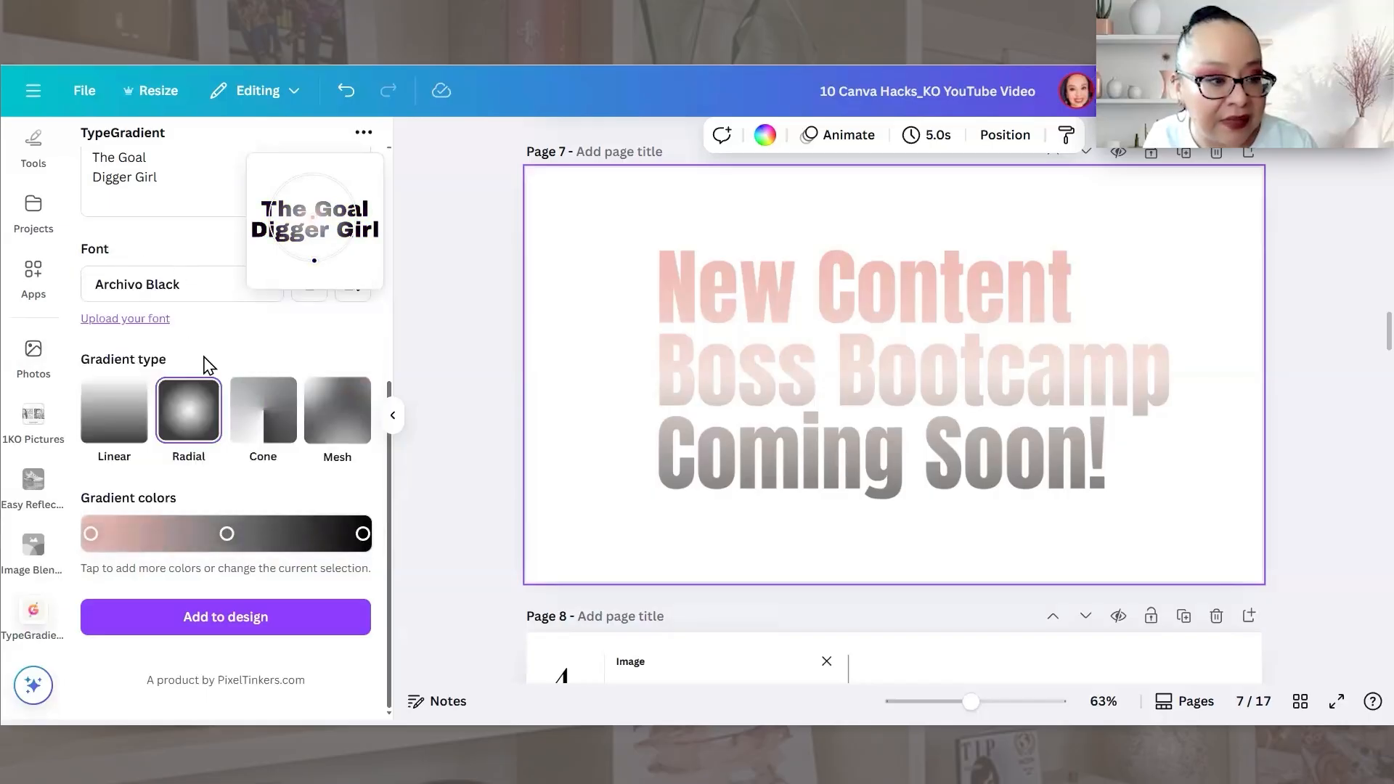
- Enlarge the radial gradient's circle to reach the edges of the preview, and try the Mesh gradient type
{"action": "scroll", "coordinate": [218, 384], "scroll_direction": "up", "scroll_amount": 5}
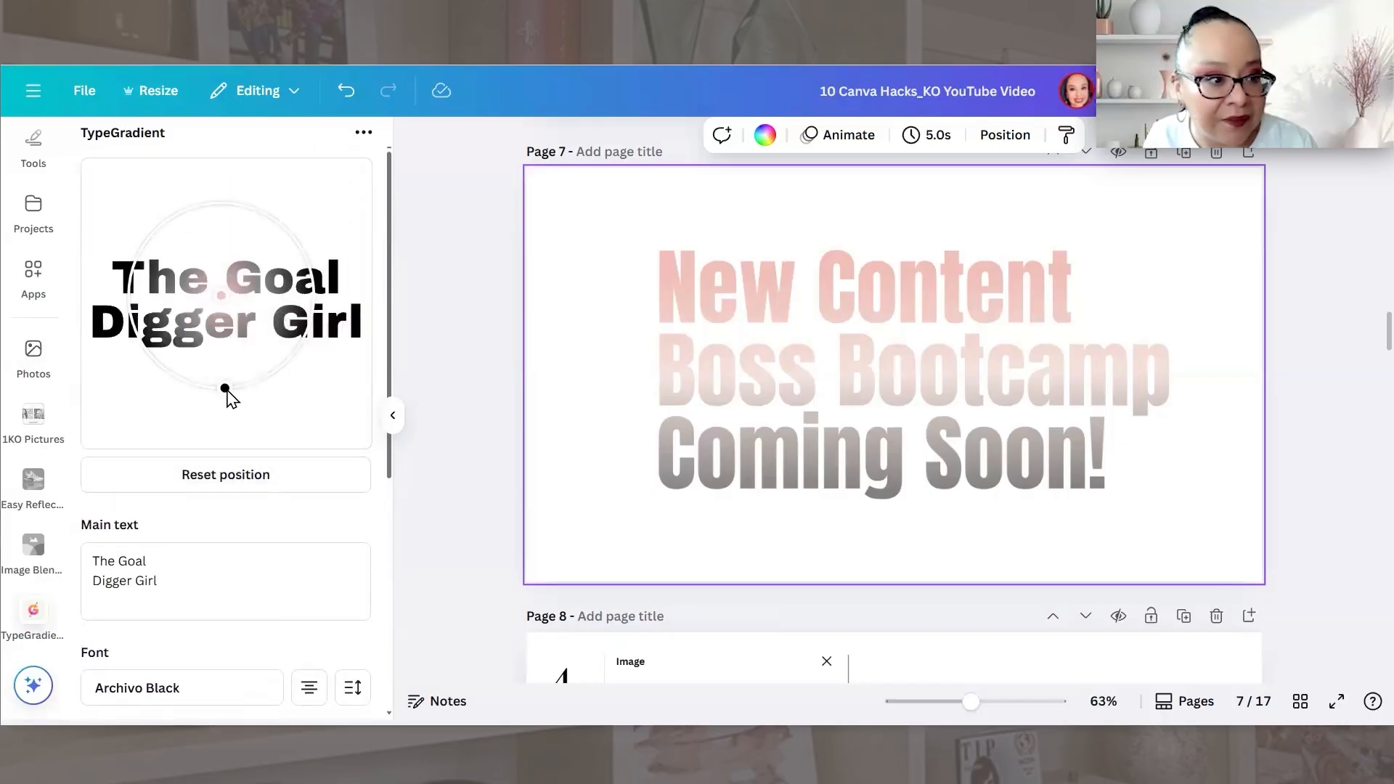
{"action": "left_click_drag", "start_coordinate": [226, 391], "coordinate": [202, 476]}
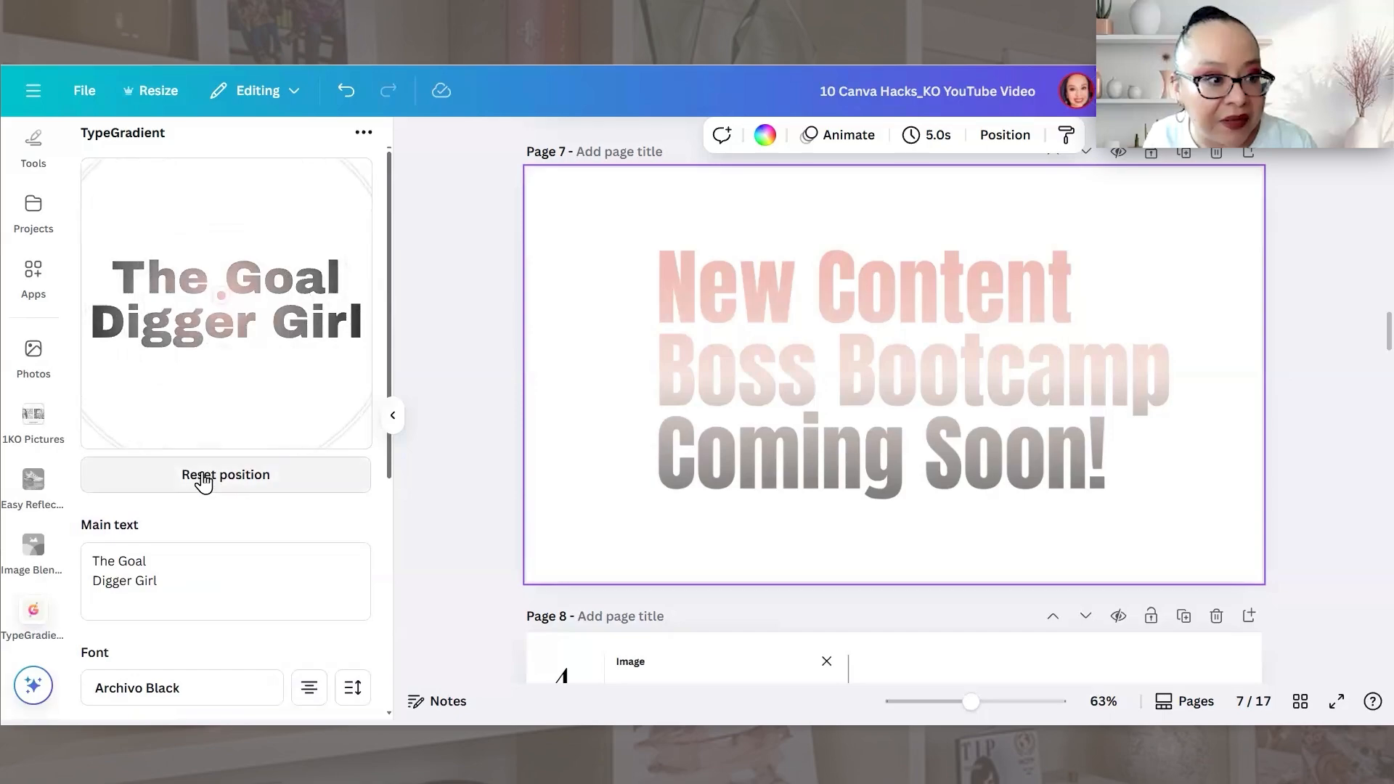
{"action": "scroll", "coordinate": [290, 541], "scroll_direction": "down", "scroll_amount": 4}
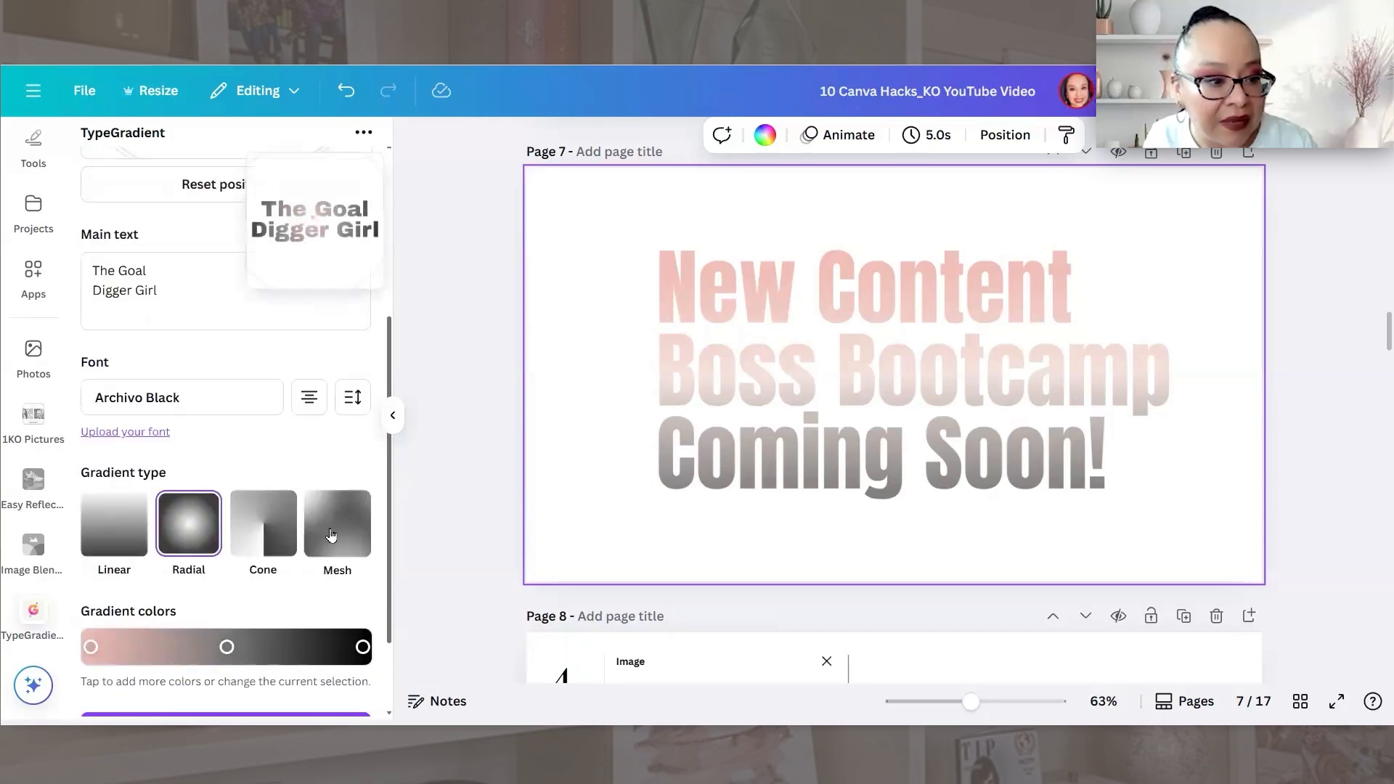
{"action": "left_click", "coordinate": [331, 535]}
{"action": "scroll", "coordinate": [273, 507], "scroll_direction": "up", "scroll_amount": 4}
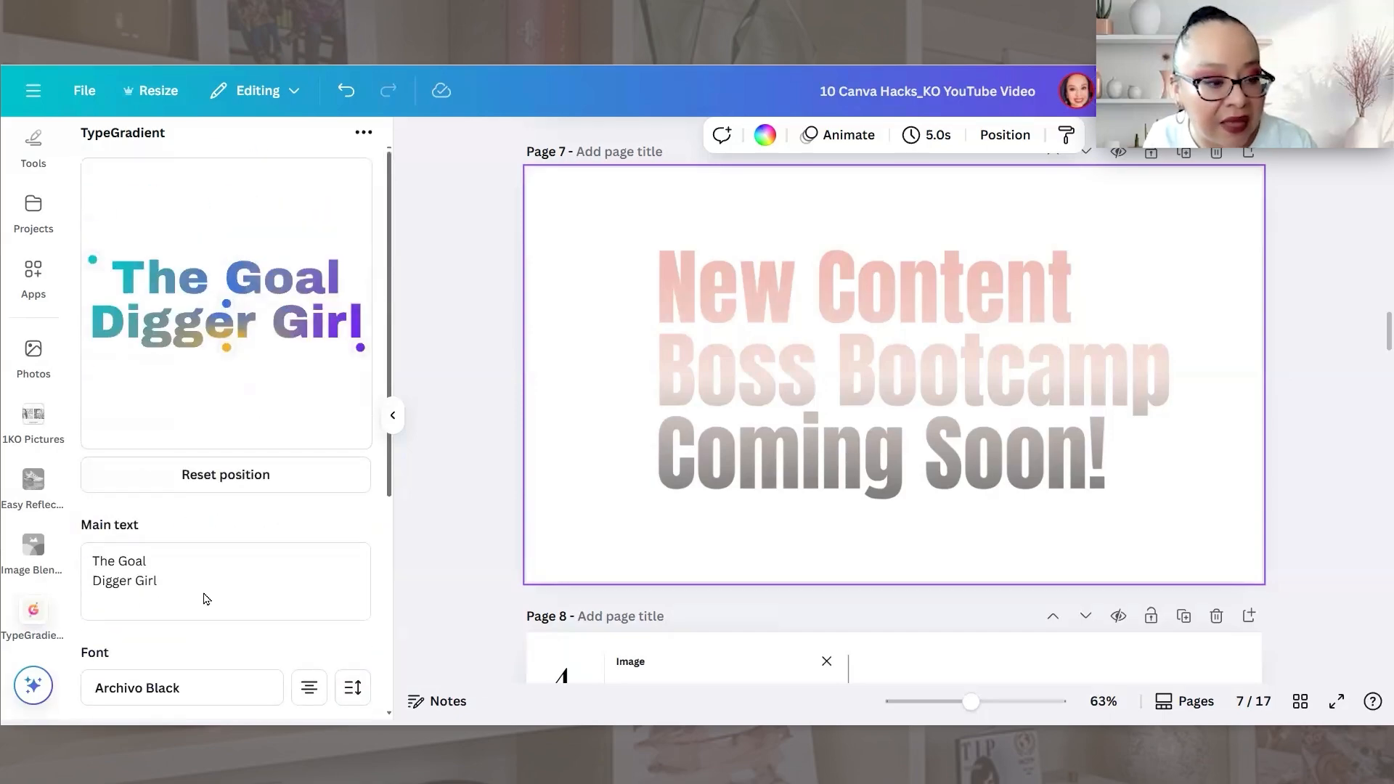
- Switch the gradient type to Cone and reposition its centre on the "Digger Girl" line, near the end of "Digger"
{"action": "scroll", "coordinate": [206, 598], "scroll_direction": "down", "scroll_amount": 4}
{"action": "left_click", "coordinate": [274, 475]}
{"action": "scroll", "coordinate": [276, 487], "scroll_direction": "up", "scroll_amount": 4}
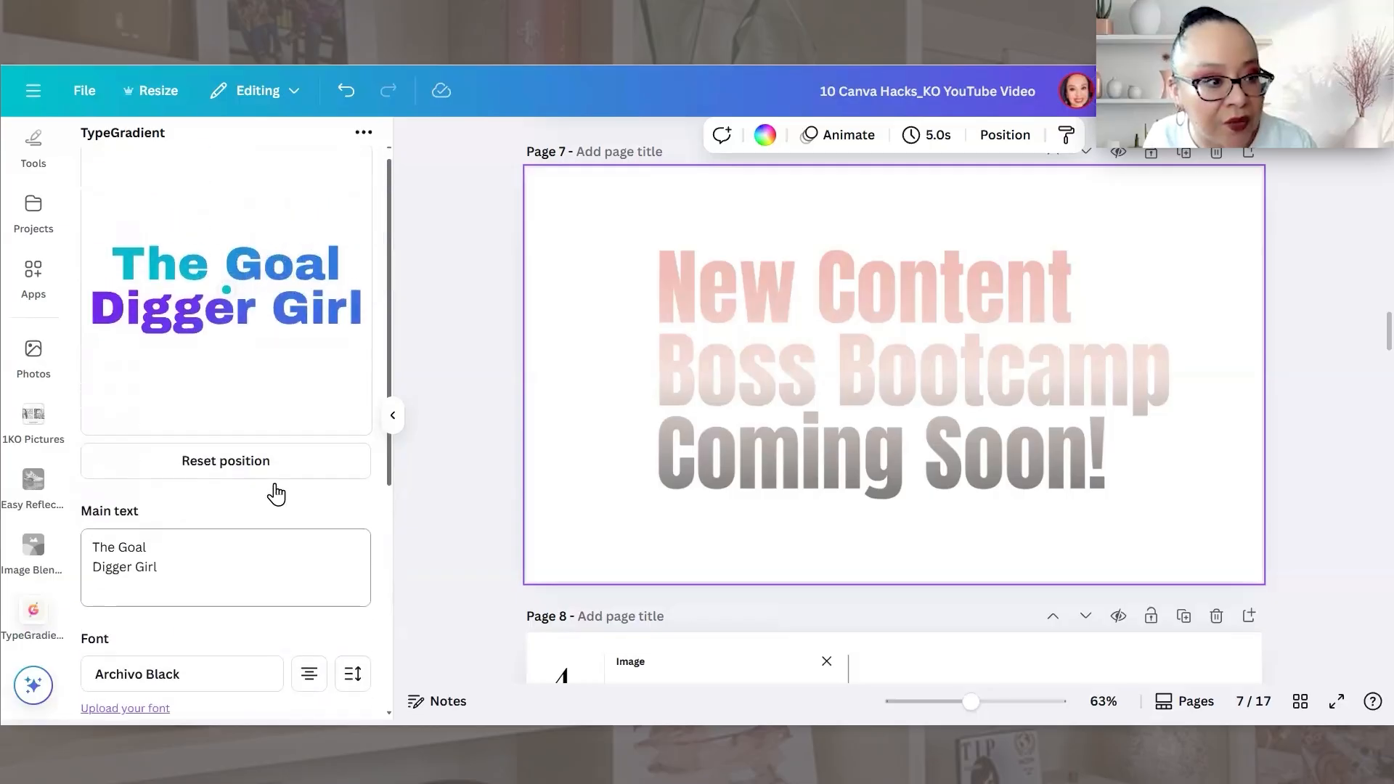
{"action": "left_click_drag", "start_coordinate": [227, 336], "coordinate": [136, 296]}
{"action": "left_click_drag", "start_coordinate": [269, 341], "coordinate": [303, 333]}
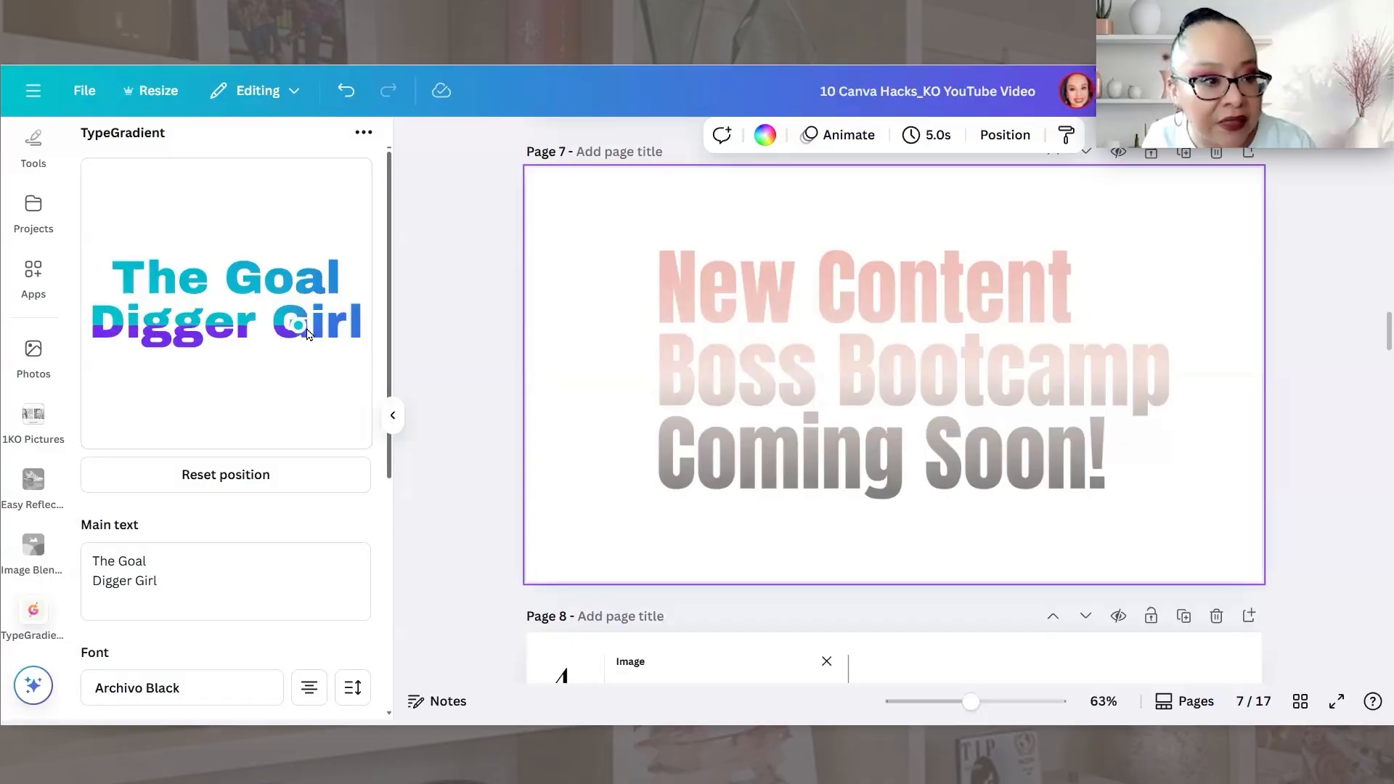
{"action": "left_click_drag", "start_coordinate": [305, 329], "coordinate": [216, 337]}
- Add the cone gradient text to page 7 and move it to the page's upper-left corner
{"action": "scroll", "coordinate": [302, 472], "scroll_direction": "down", "scroll_amount": 3}
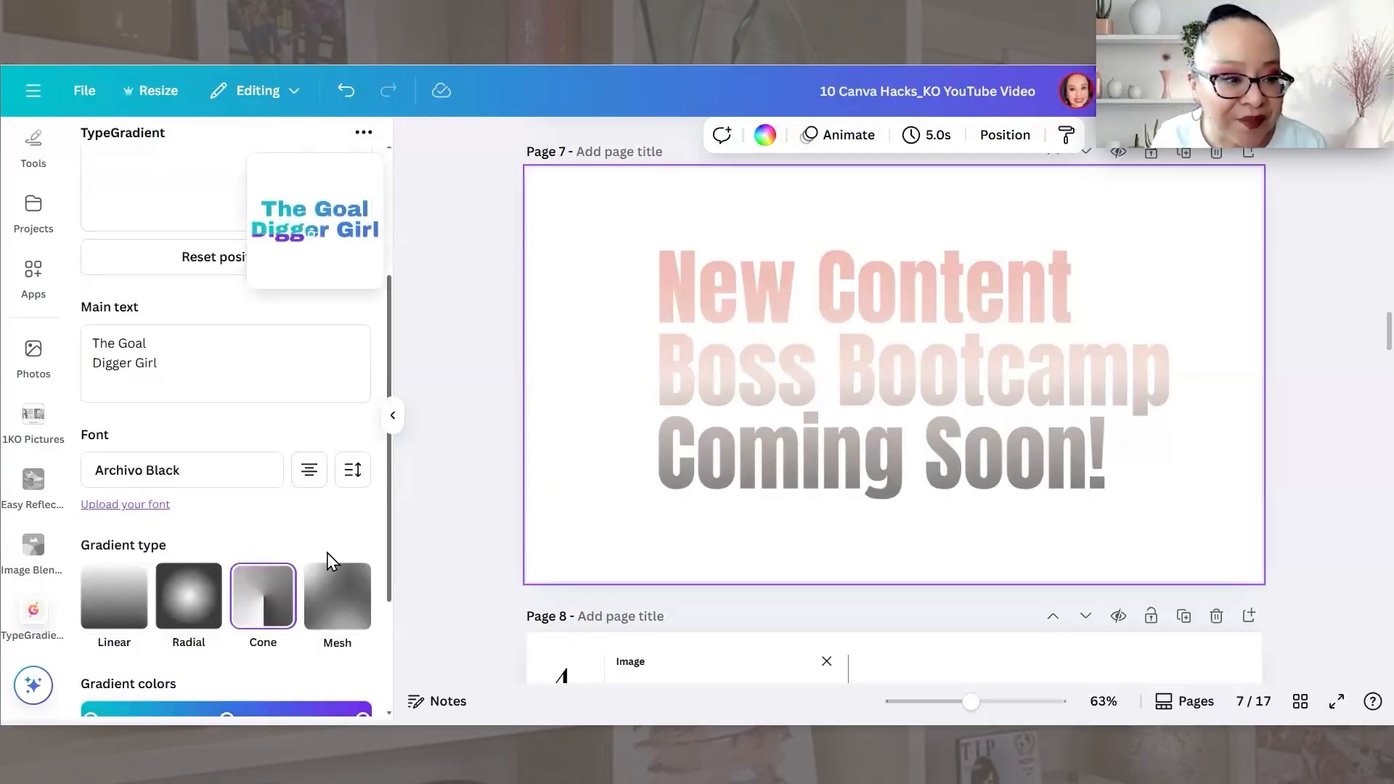
{"action": "scroll", "coordinate": [323, 531], "scroll_direction": "down", "scroll_amount": 2}
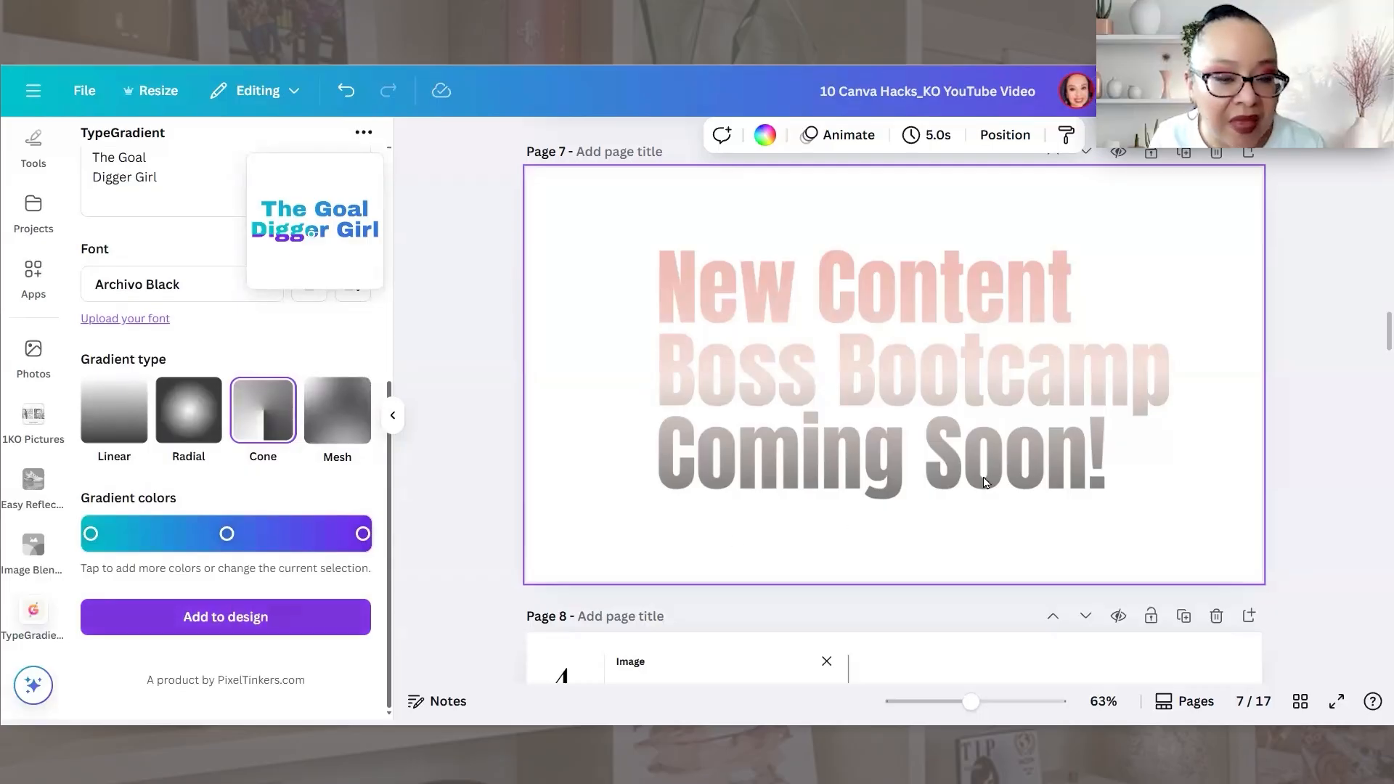
{"action": "left_click", "coordinate": [227, 617]}
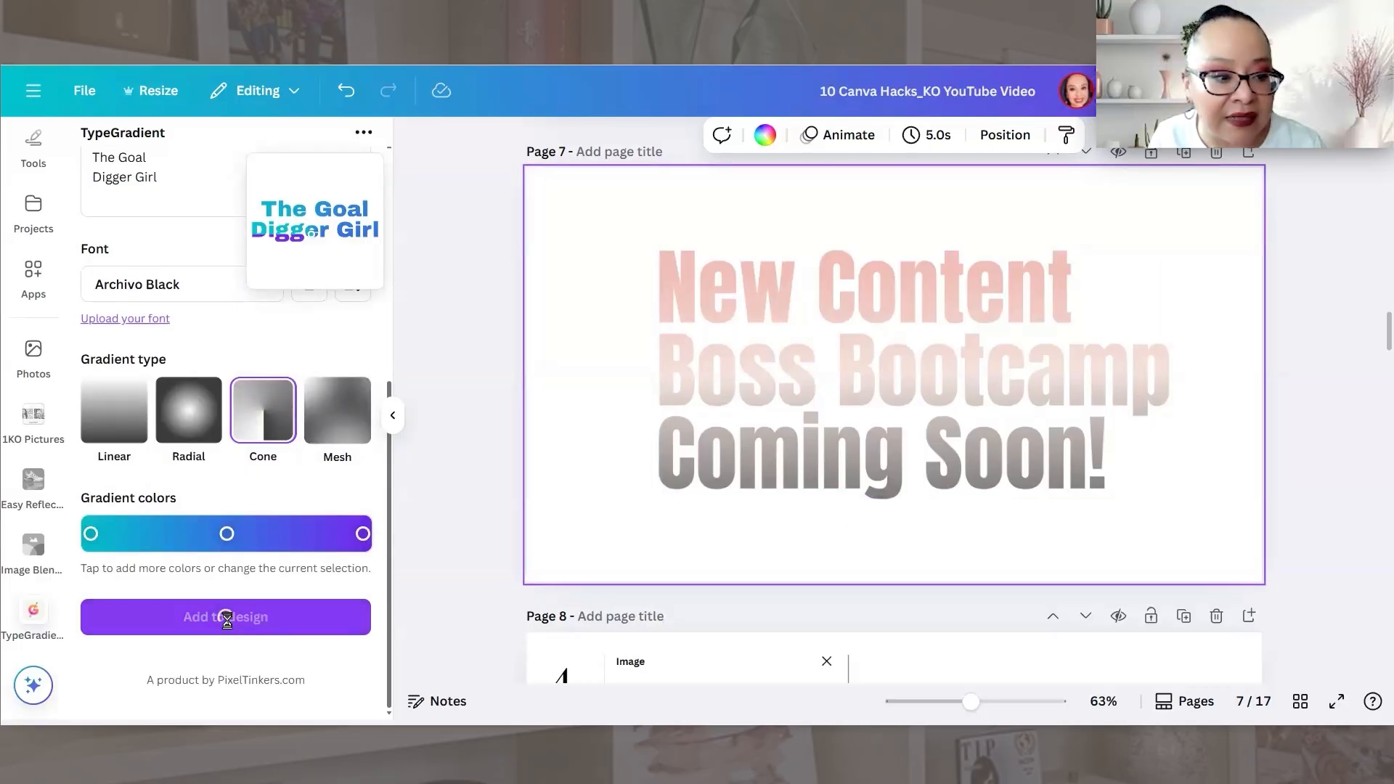
{"action": "left_click_drag", "start_coordinate": [962, 334], "coordinate": [752, 199]}
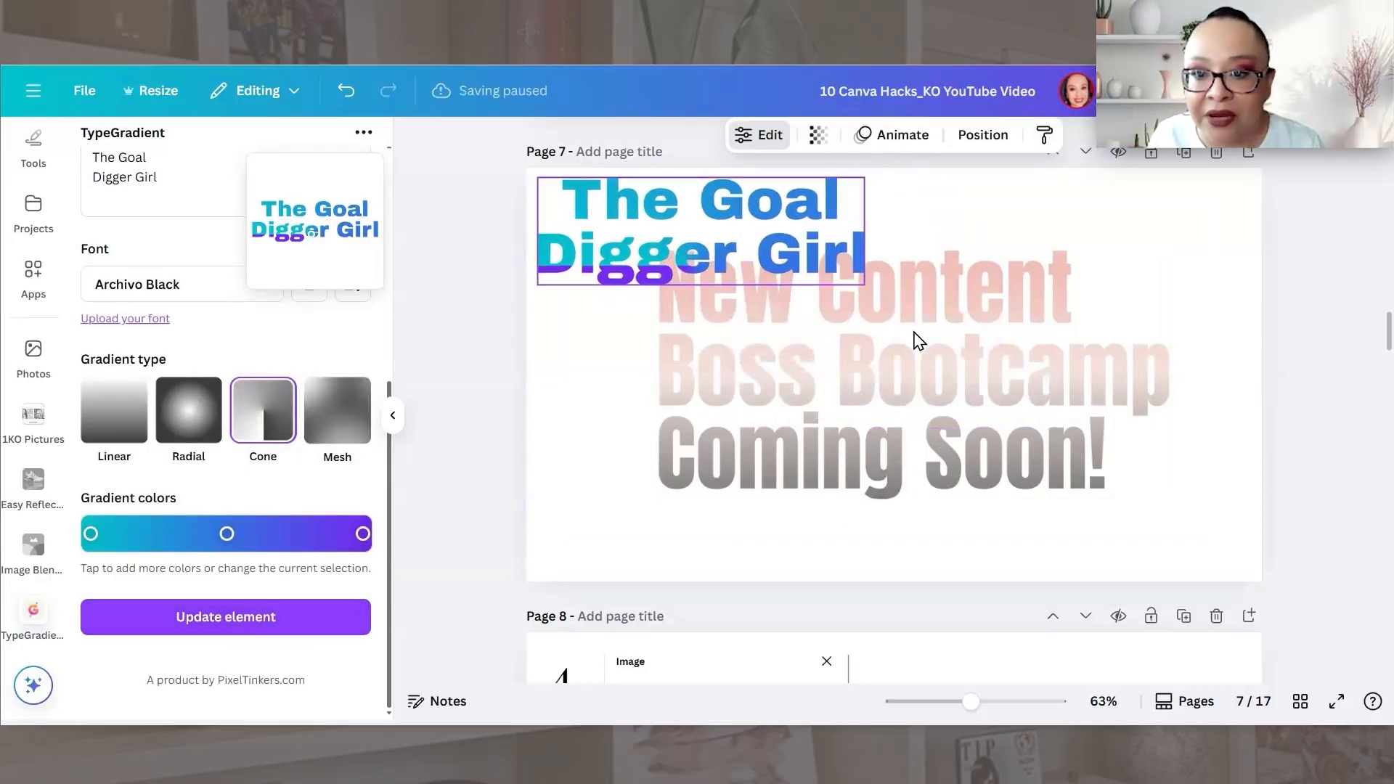
{"action": "left_click", "coordinate": [916, 341]}
{"action": "left_click_drag", "start_coordinate": [917, 341], "coordinate": [1007, 461]}
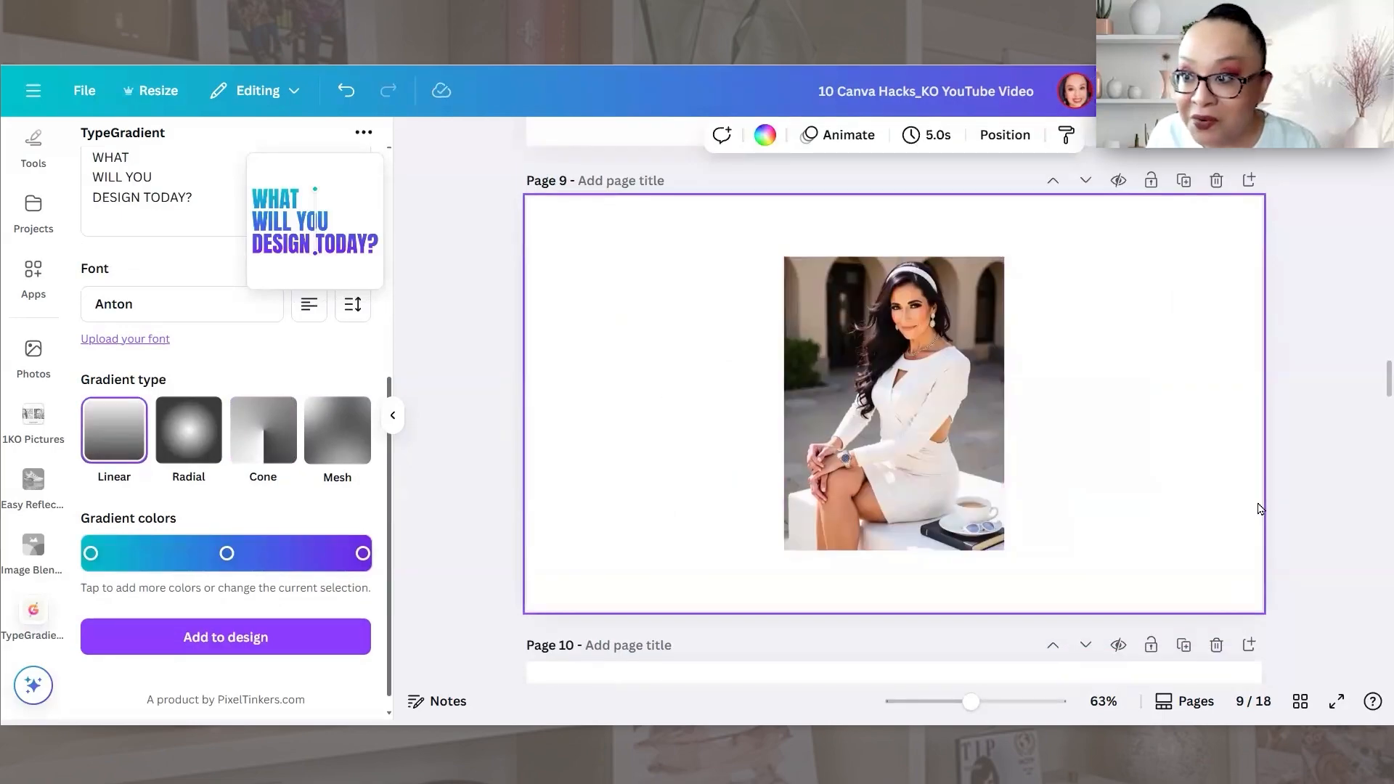
{"action": "left_click", "coordinate": [936, 357]}
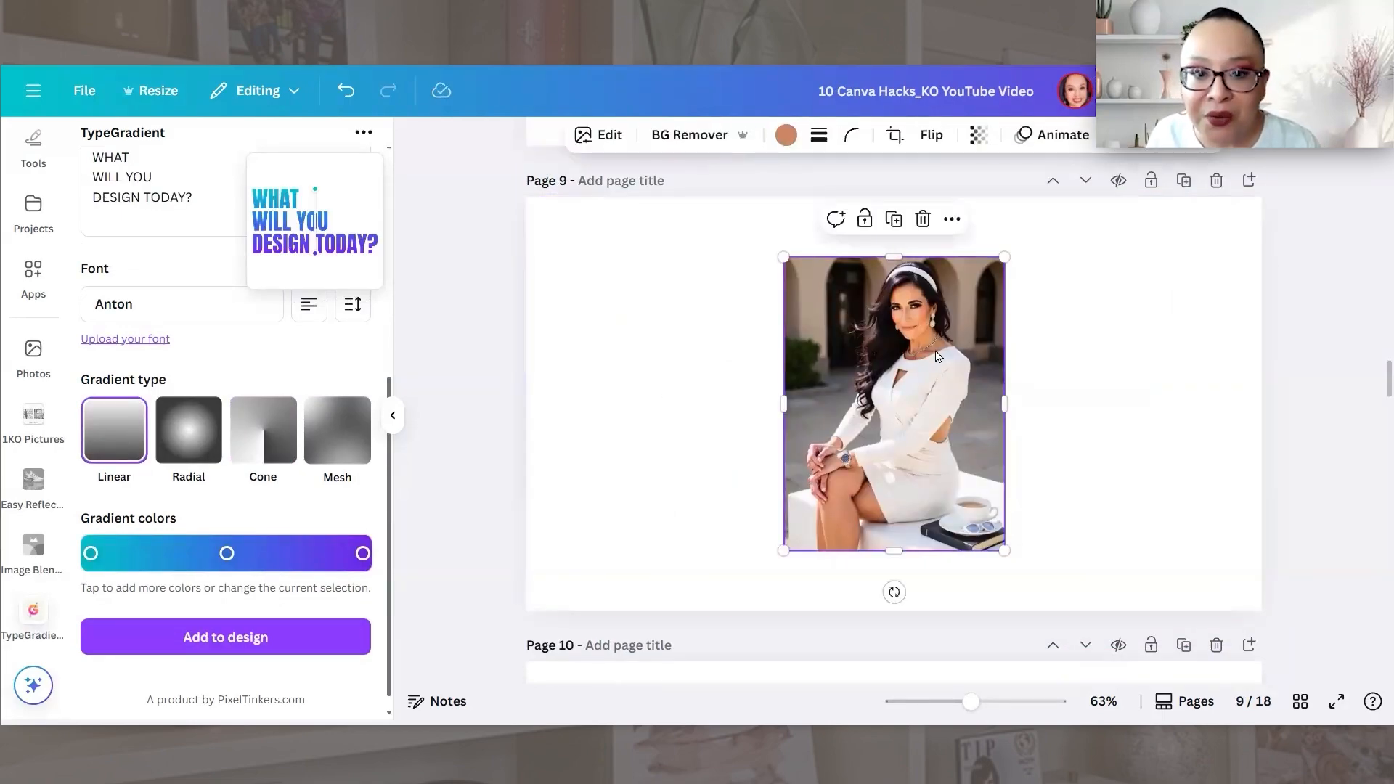
{"action": "left_click", "coordinate": [605, 138]}
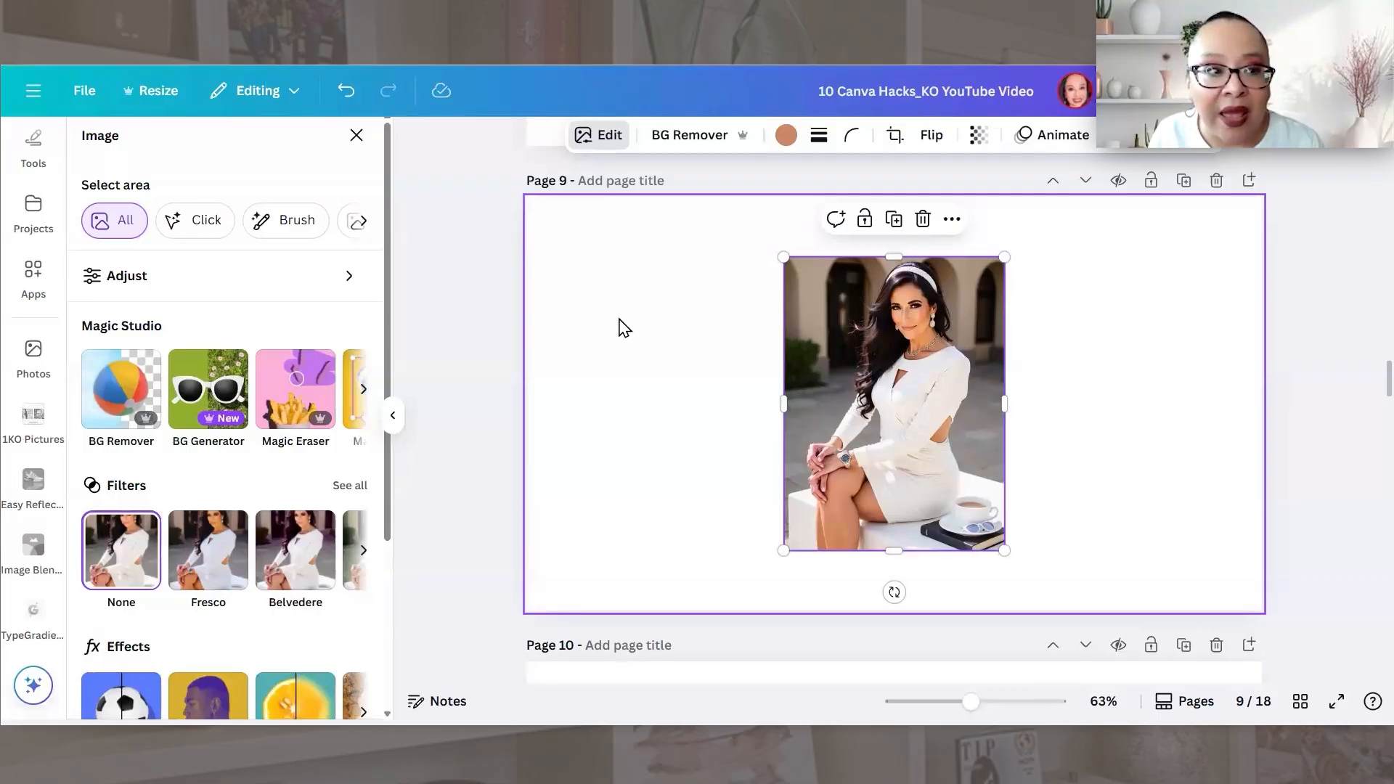
{"action": "left_click", "coordinate": [624, 328]}
- Enlarge the portrait photo on page 9 to the full height of the page and adjust its placement
{"action": "mouse_move", "coordinate": [916, 357]}
{"action": "left_mouse_down"}
{"action": "mouse_move", "coordinate": [898, 357]}
{"action": "mouse_move", "coordinate": [921, 354]}
{"action": "left_mouse_up"}
{"action": "left_click_drag", "start_coordinate": [1012, 257], "coordinate": [1050, 197]}
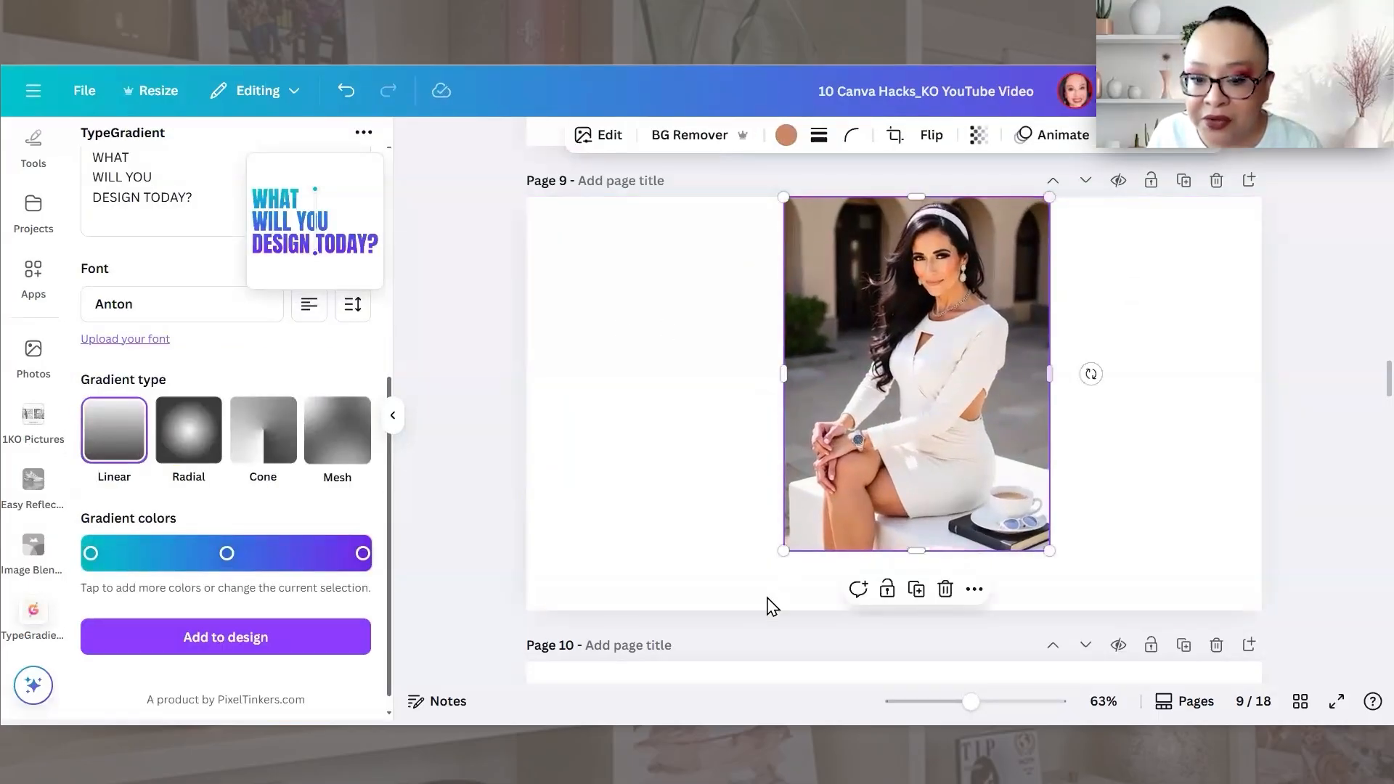
{"action": "left_click", "coordinate": [770, 573]}
{"action": "left_click", "coordinate": [788, 547]}
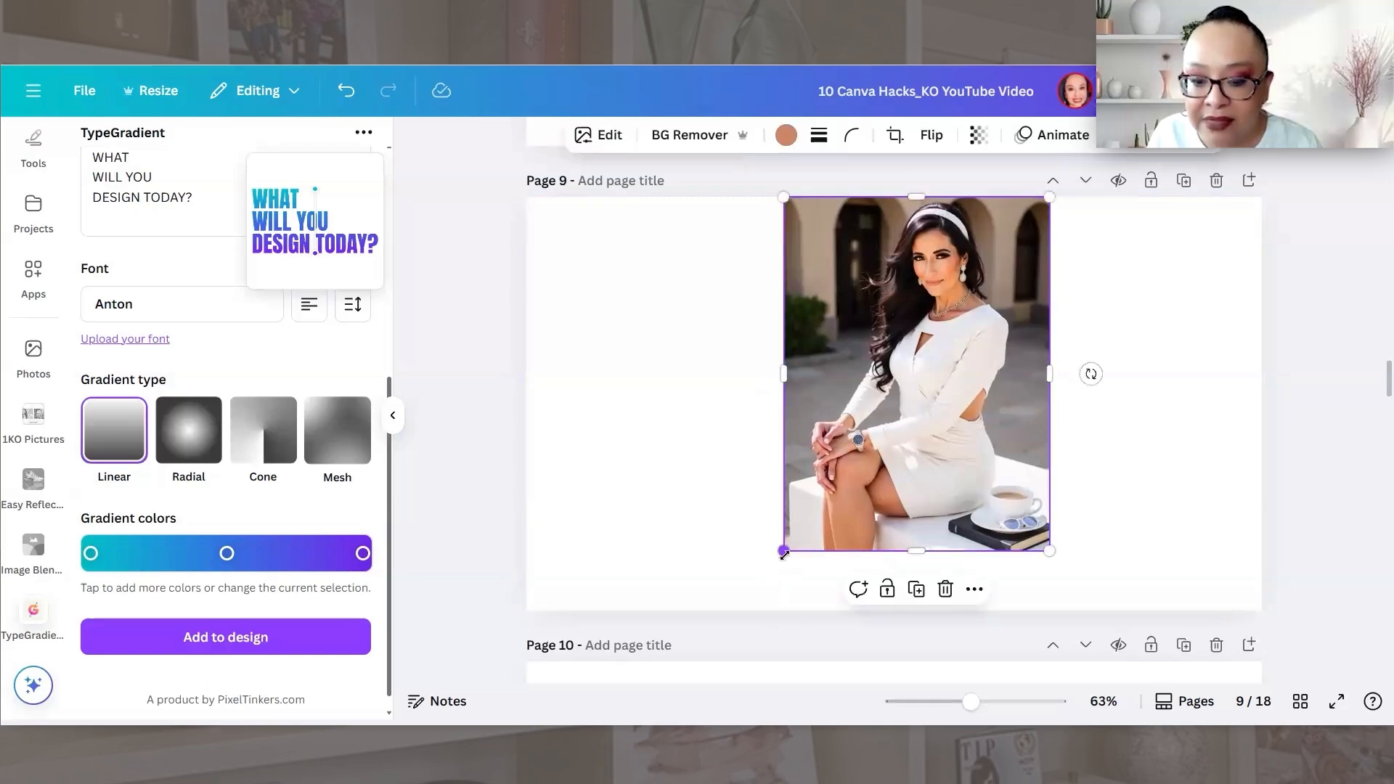
{"action": "left_click_drag", "start_coordinate": [784, 554], "coordinate": [738, 610]}
{"action": "left_click_drag", "start_coordinate": [842, 480], "coordinate": [848, 482]}
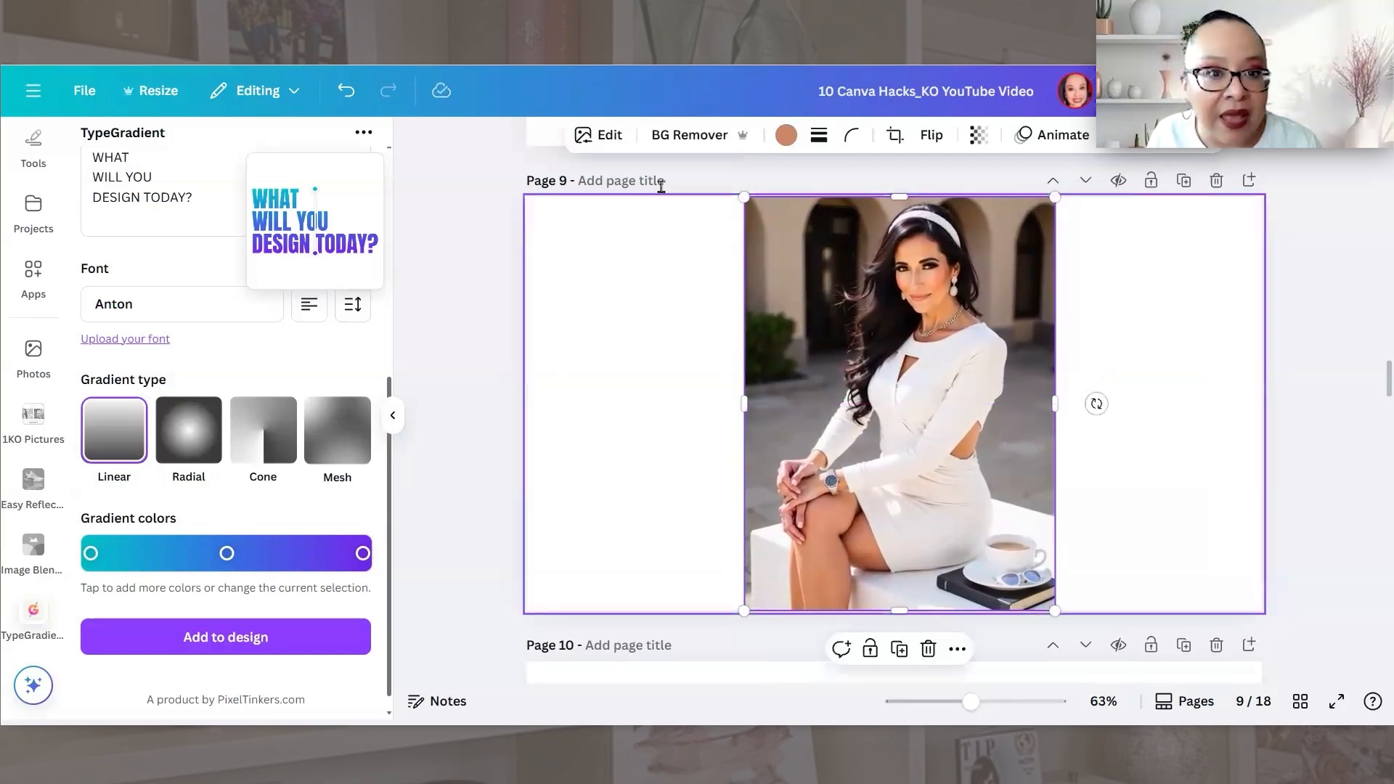
- Open the portrait photo's editing options and look through the available area selection methods
{"action": "left_click", "coordinate": [622, 163]}
{"action": "left_click", "coordinate": [816, 236]}
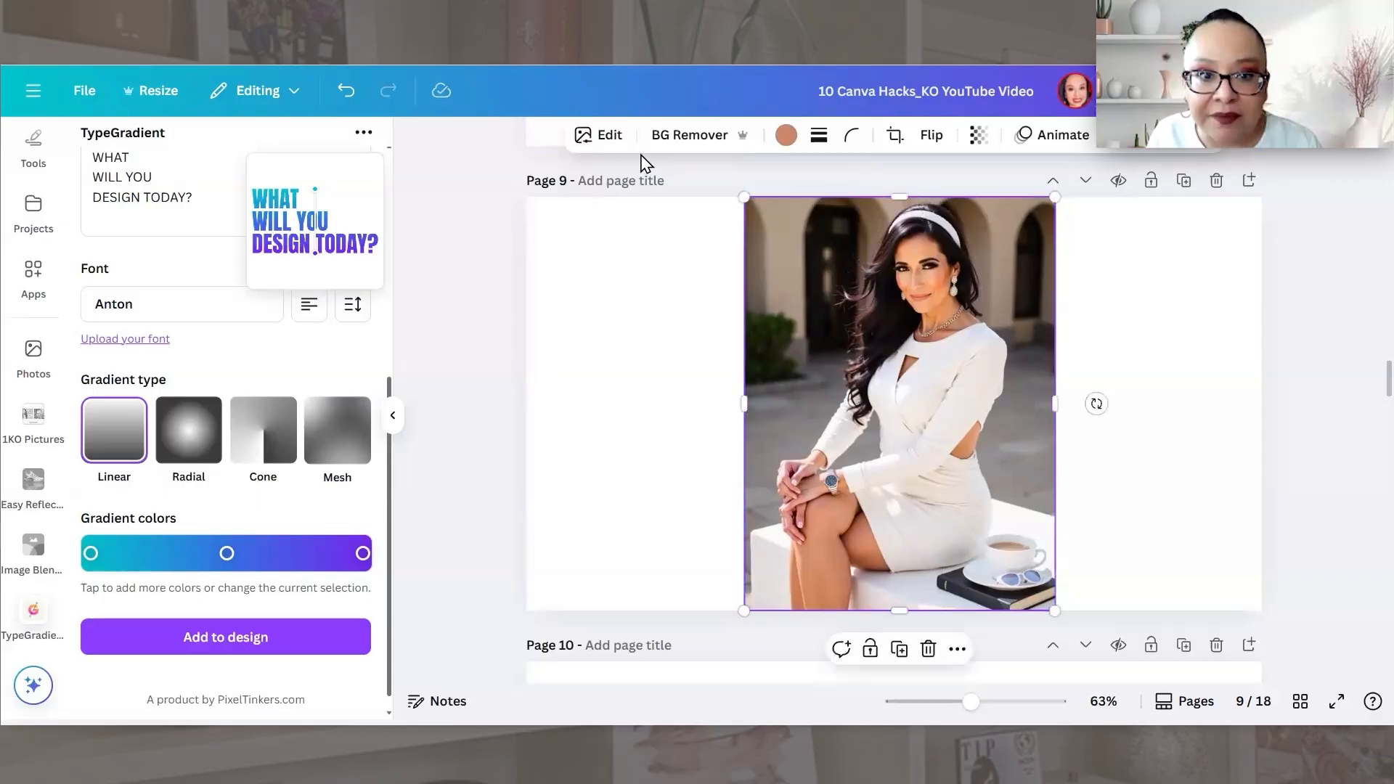
{"action": "left_click", "coordinate": [602, 135]}
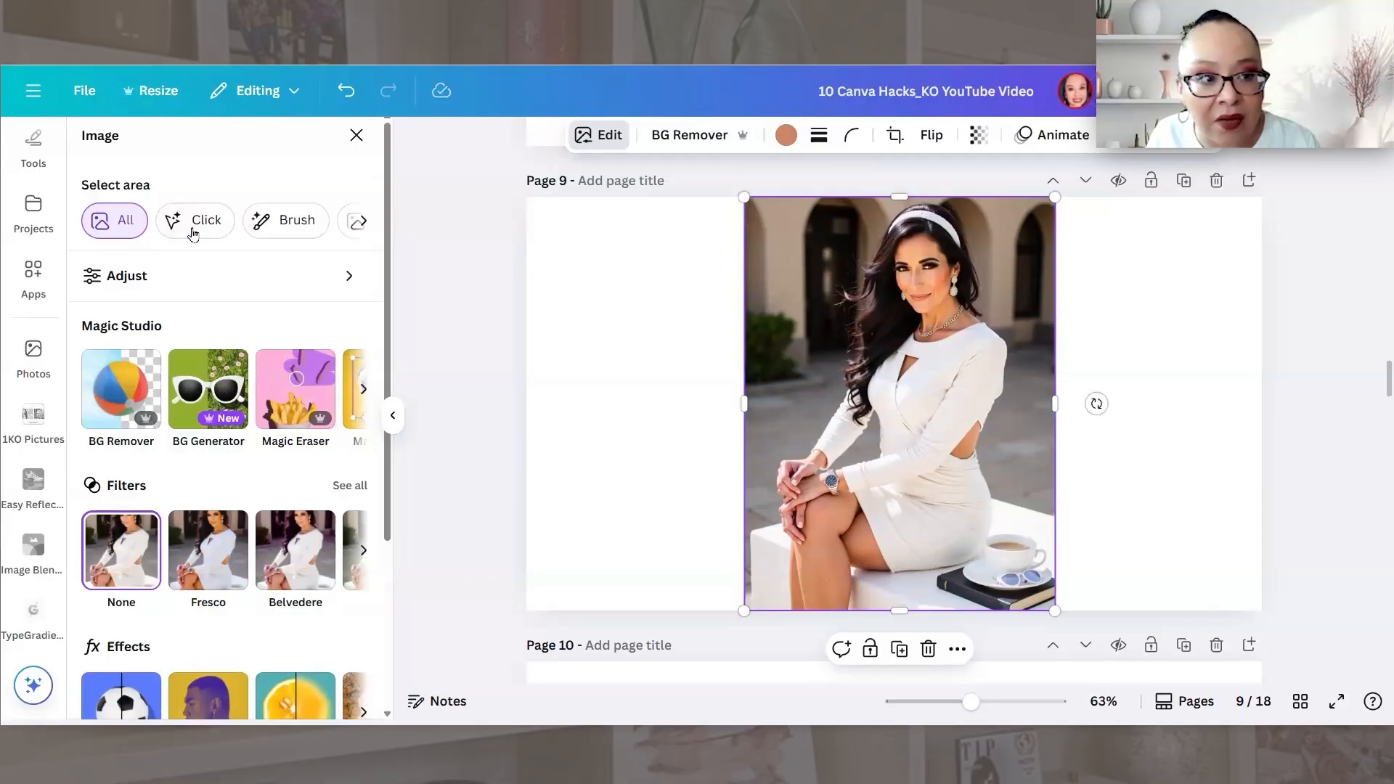
{"action": "left_click", "coordinate": [363, 226]}
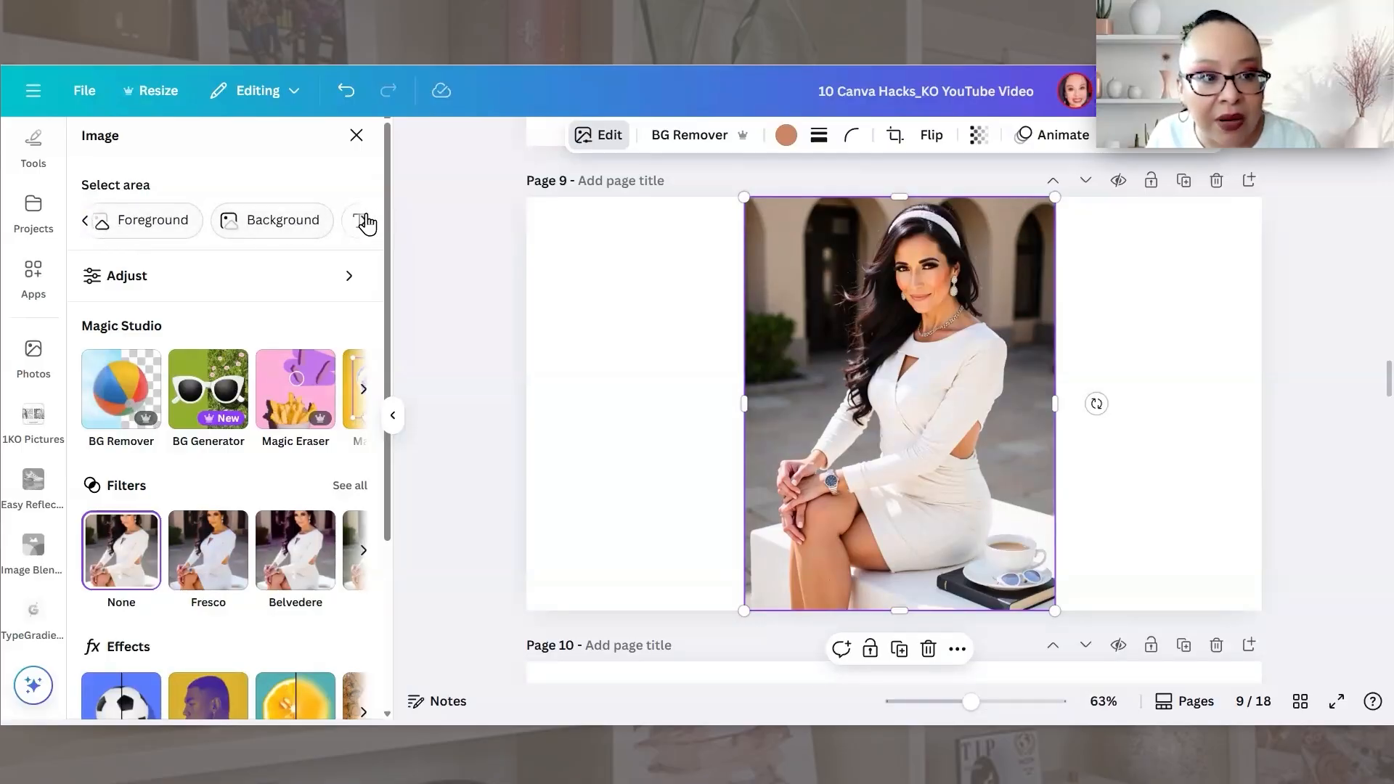
{"action": "left_click", "coordinate": [82, 226]}
{"action": "left_click", "coordinate": [82, 226]}
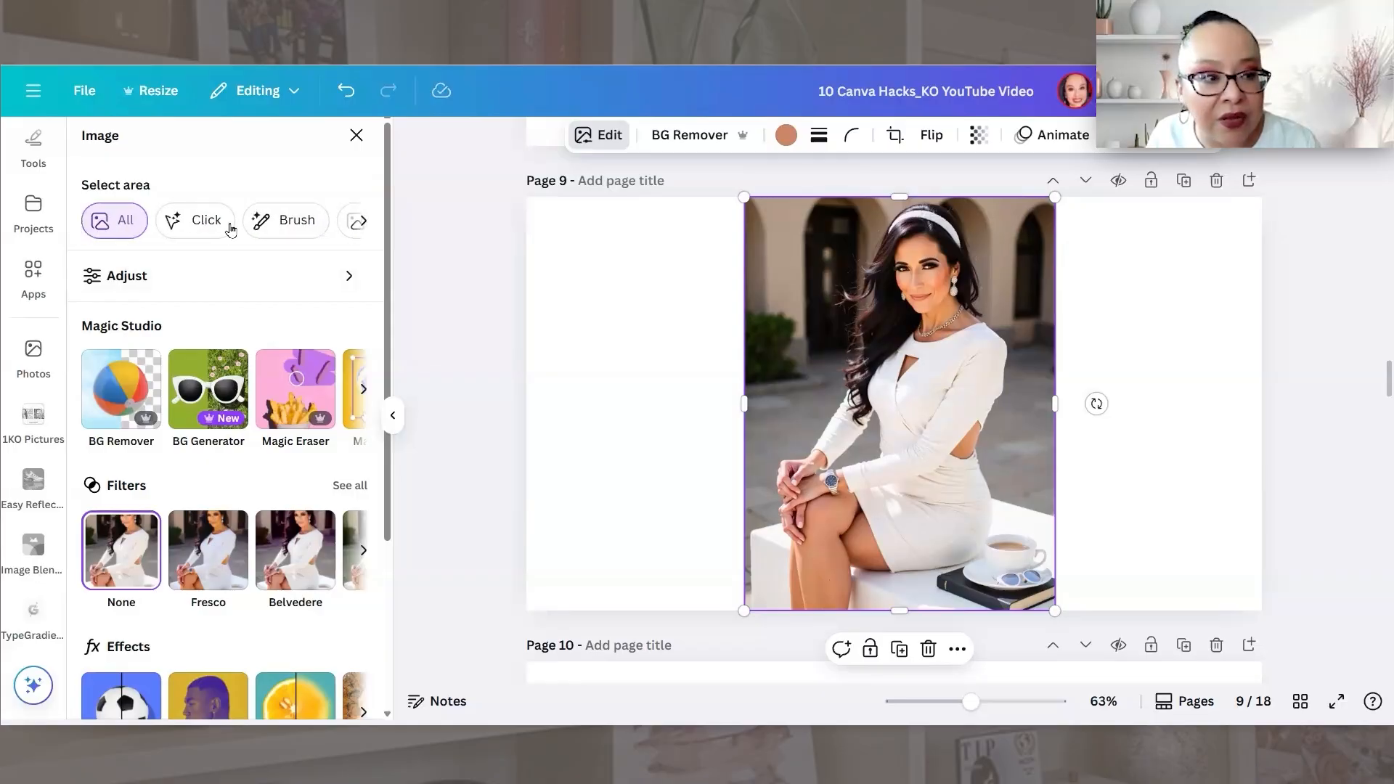
- Select the woman in the photo with the Click area selection and open the adjustments for that area
{"action": "left_click", "coordinate": [195, 221]}
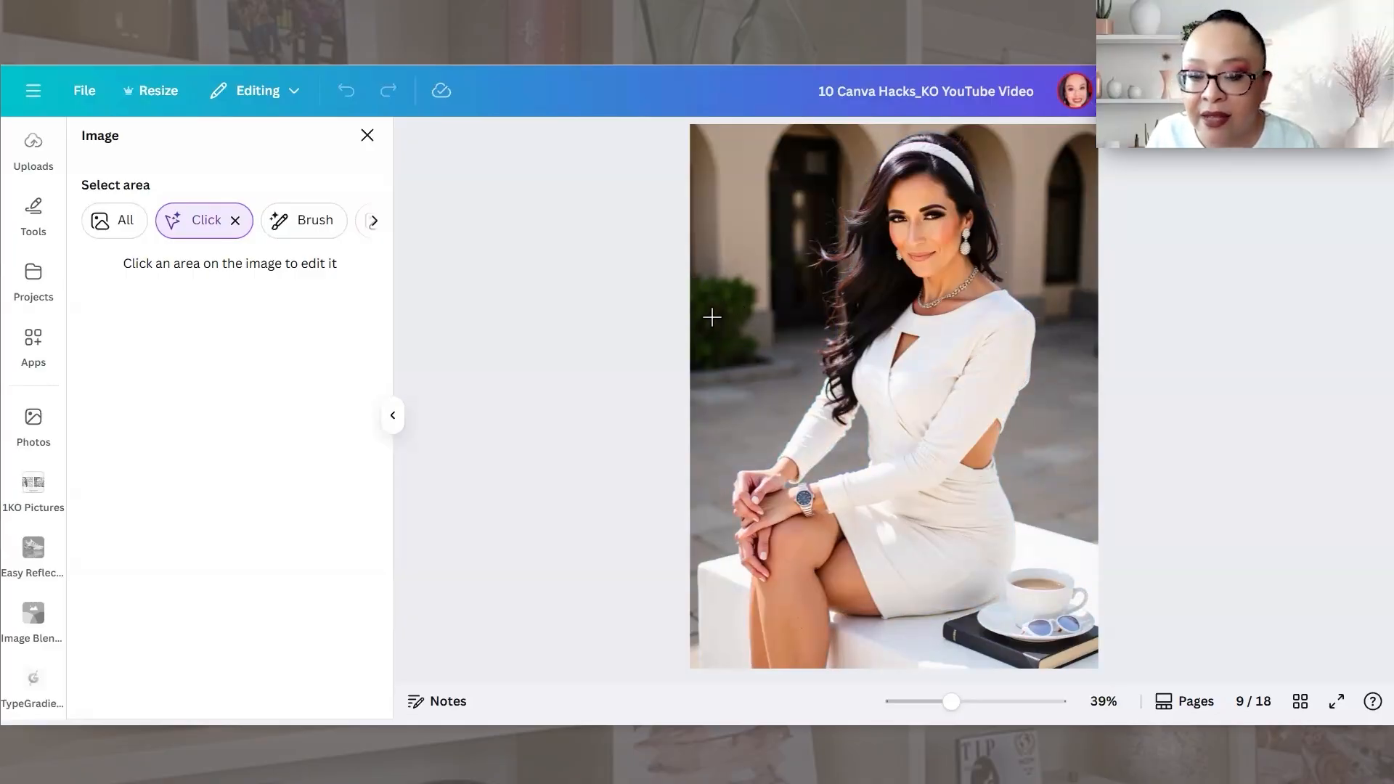
{"action": "left_click", "coordinate": [937, 367]}
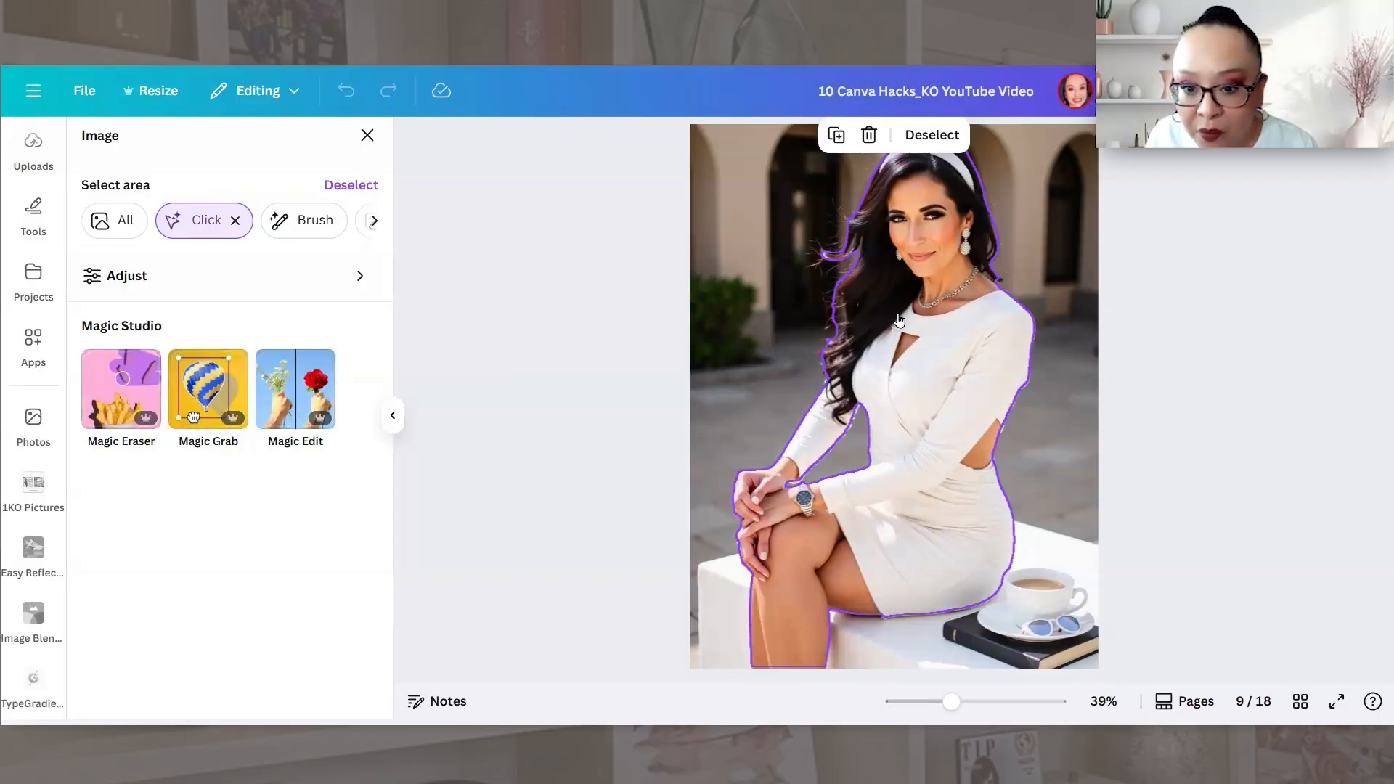
{"action": "left_click", "coordinate": [146, 278]}
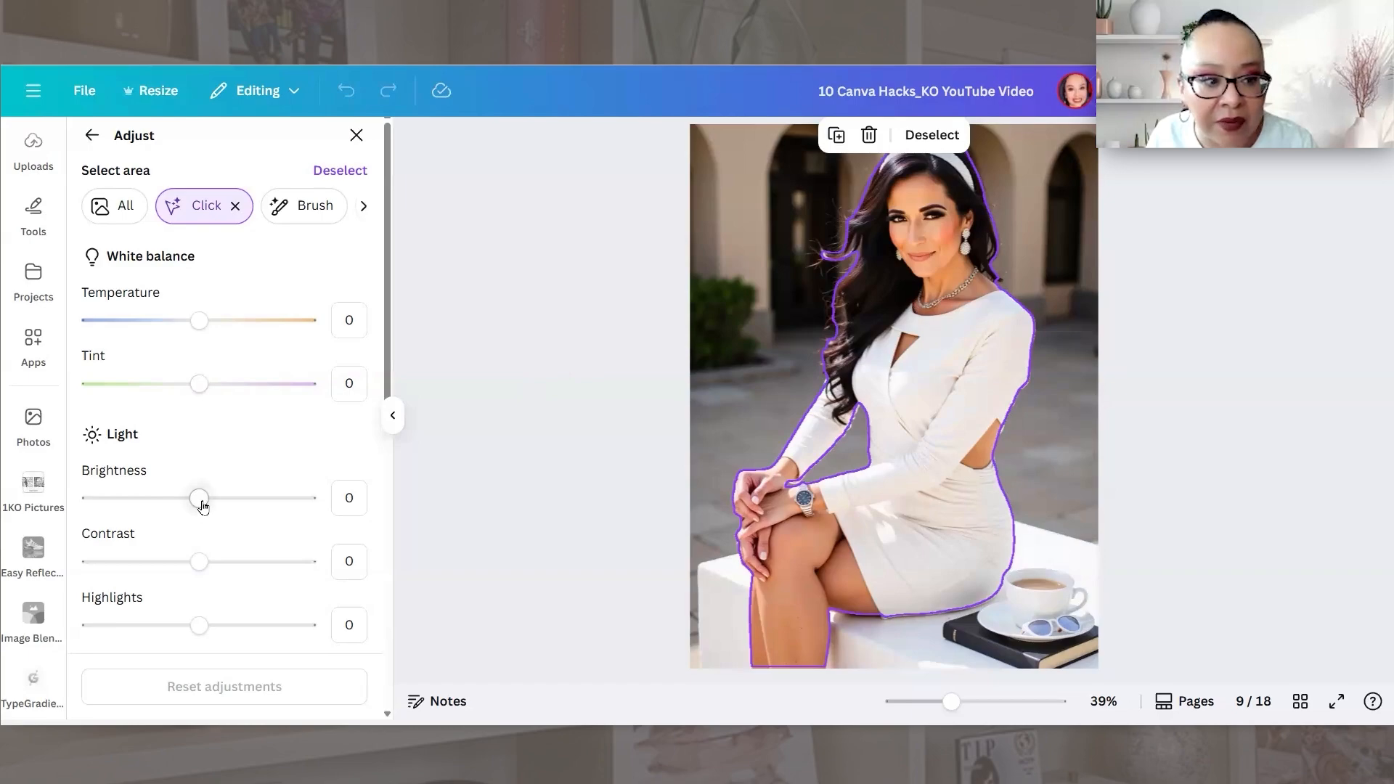
- Try a brightness of 33 and a changed contrast on the selected woman, and undo the adjustments
{"action": "left_click_drag", "start_coordinate": [203, 506], "coordinate": [235, 501]}
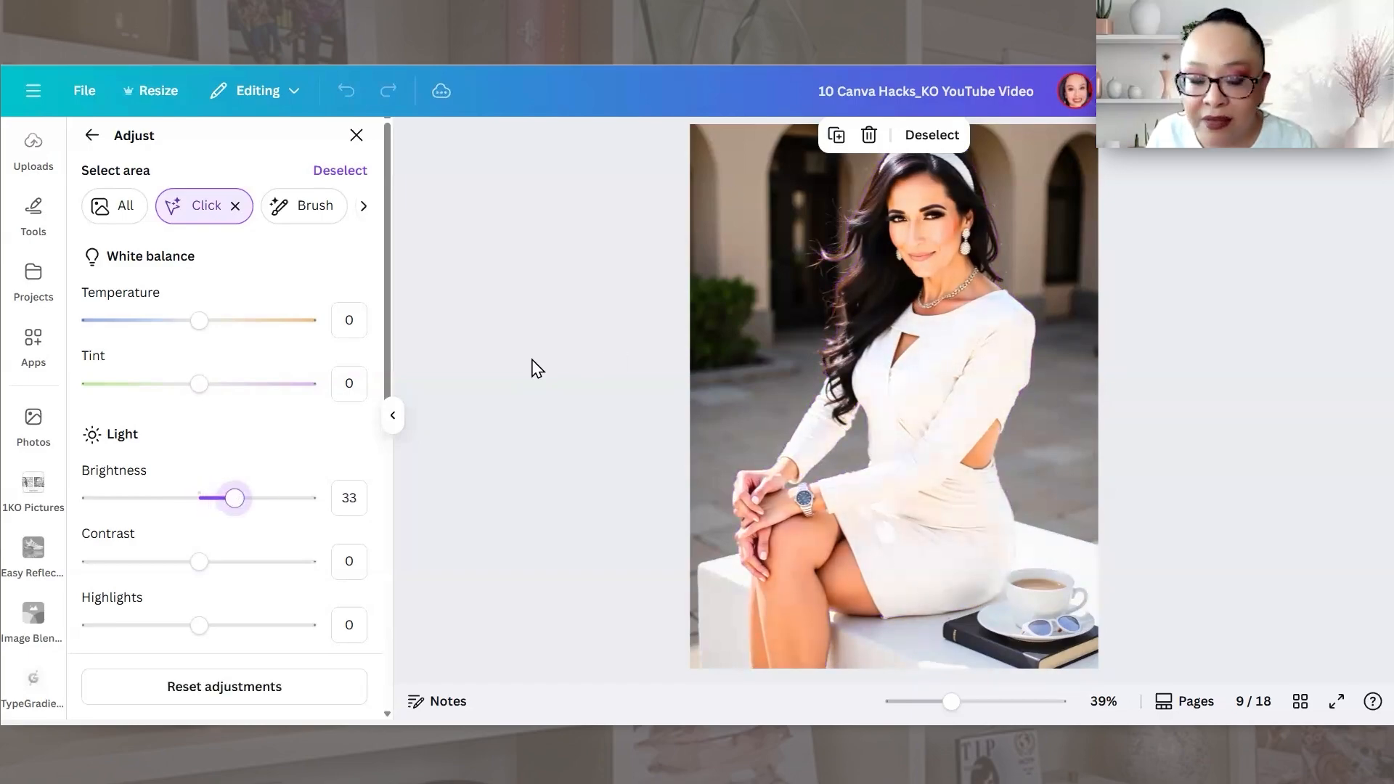
{"action": "scroll", "coordinate": [195, 566], "scroll_direction": "down", "scroll_amount": 3}
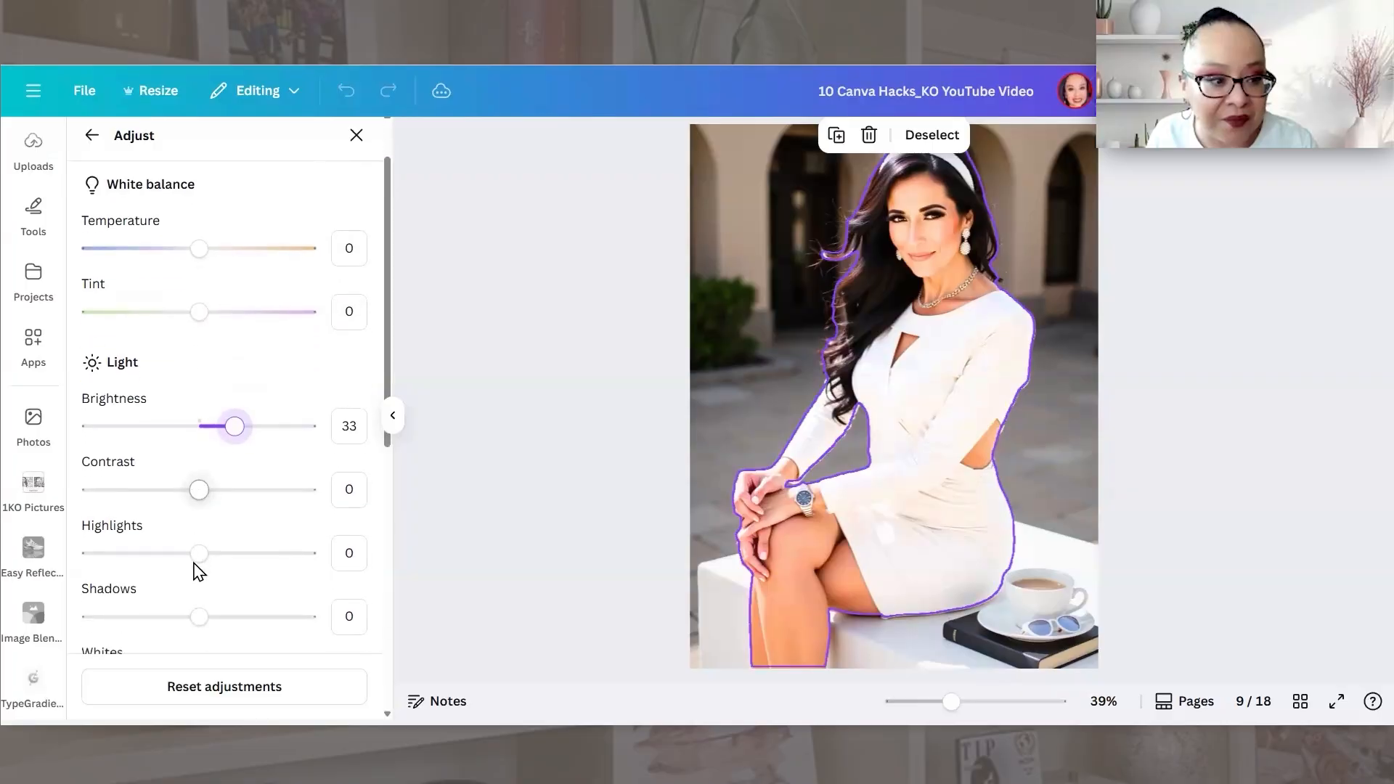
{"action": "scroll", "coordinate": [196, 566], "scroll_direction": "up", "scroll_amount": 3}
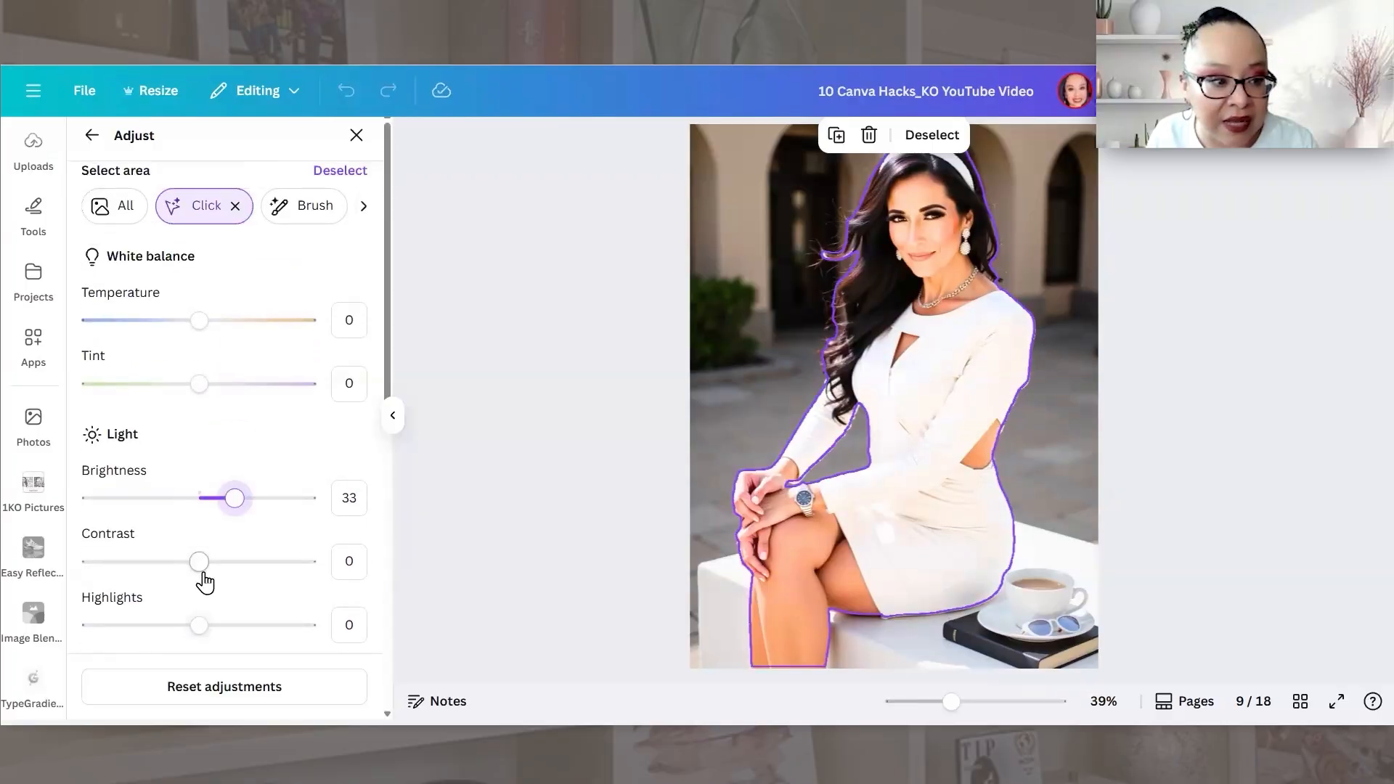
{"action": "mouse_move", "coordinate": [206, 571]}
{"action": "left_mouse_down"}
{"action": "mouse_move", "coordinate": [279, 562]}
{"action": "mouse_move", "coordinate": [193, 570]}
{"action": "left_mouse_up"}
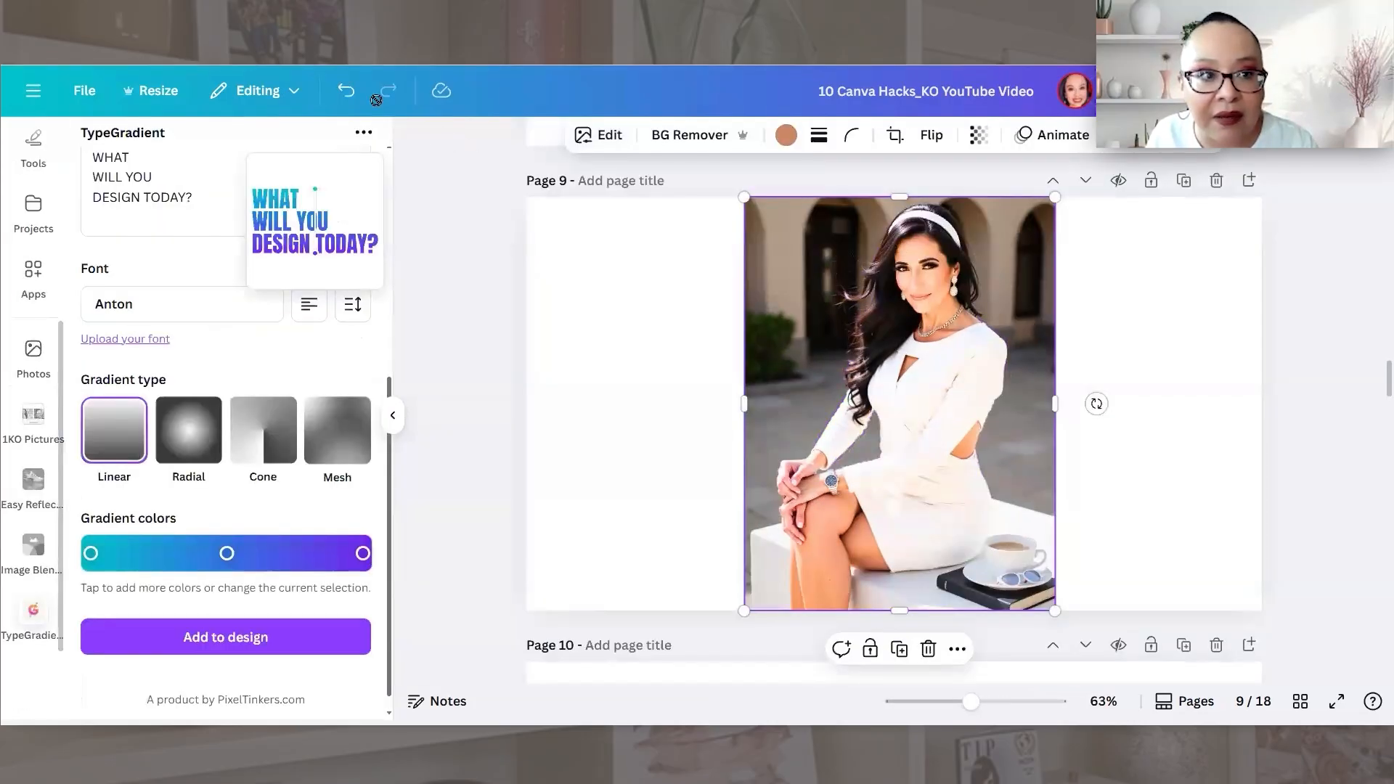
{"action": "left_click", "coordinate": [362, 98]}
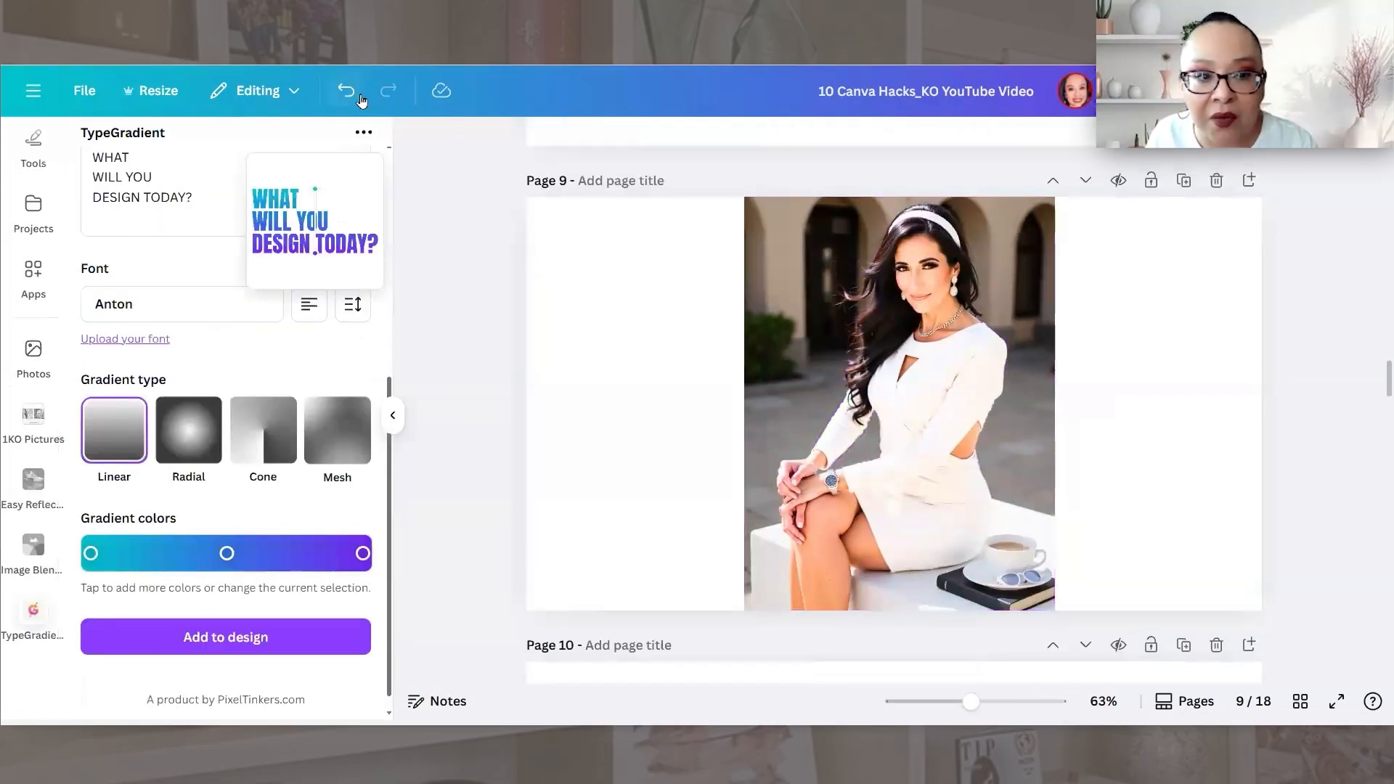
{"action": "left_click", "coordinate": [358, 99]}
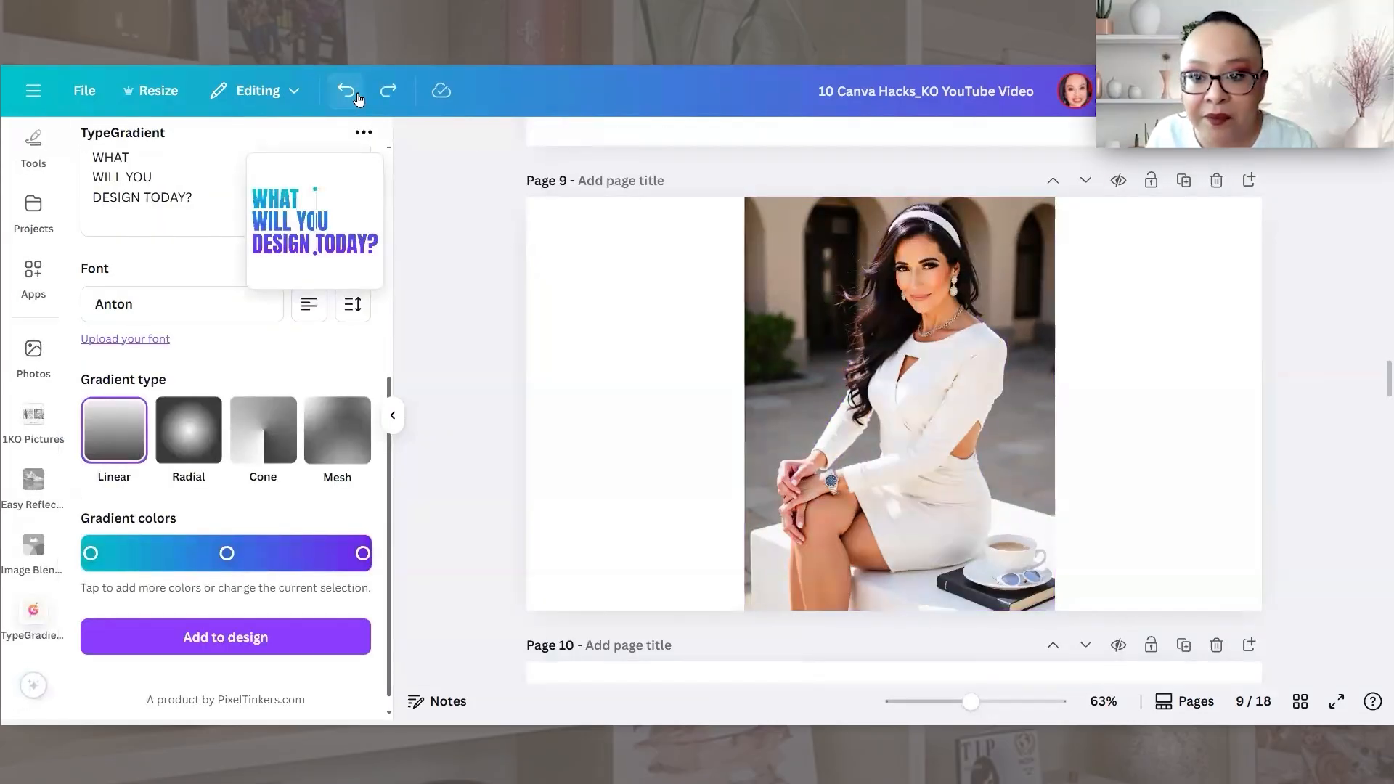
- Select the portrait photo's Background area and adjust the brightness of that area only
{"action": "left_click", "coordinate": [879, 361]}
{"action": "left_click", "coordinate": [601, 136]}
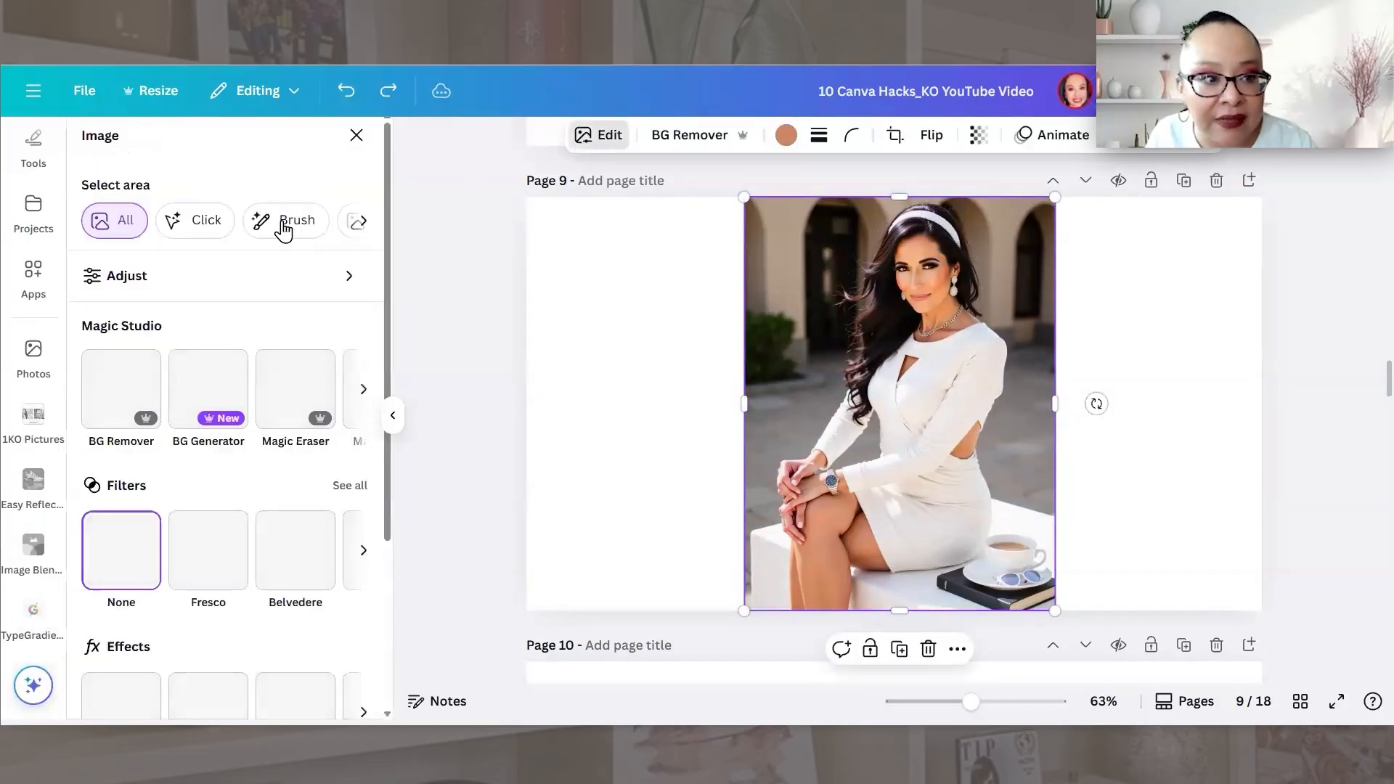
{"action": "left_click", "coordinate": [364, 222]}
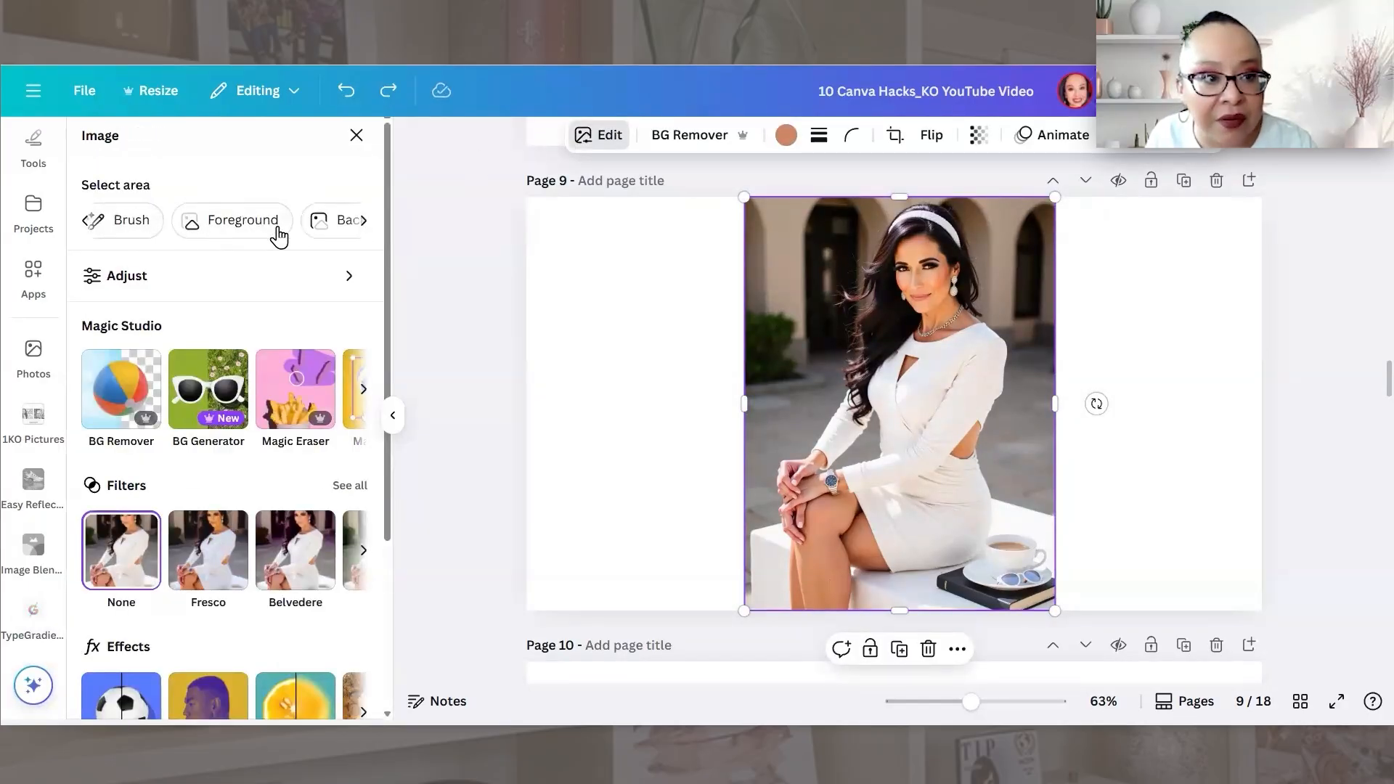
{"action": "left_click", "coordinate": [280, 223]}
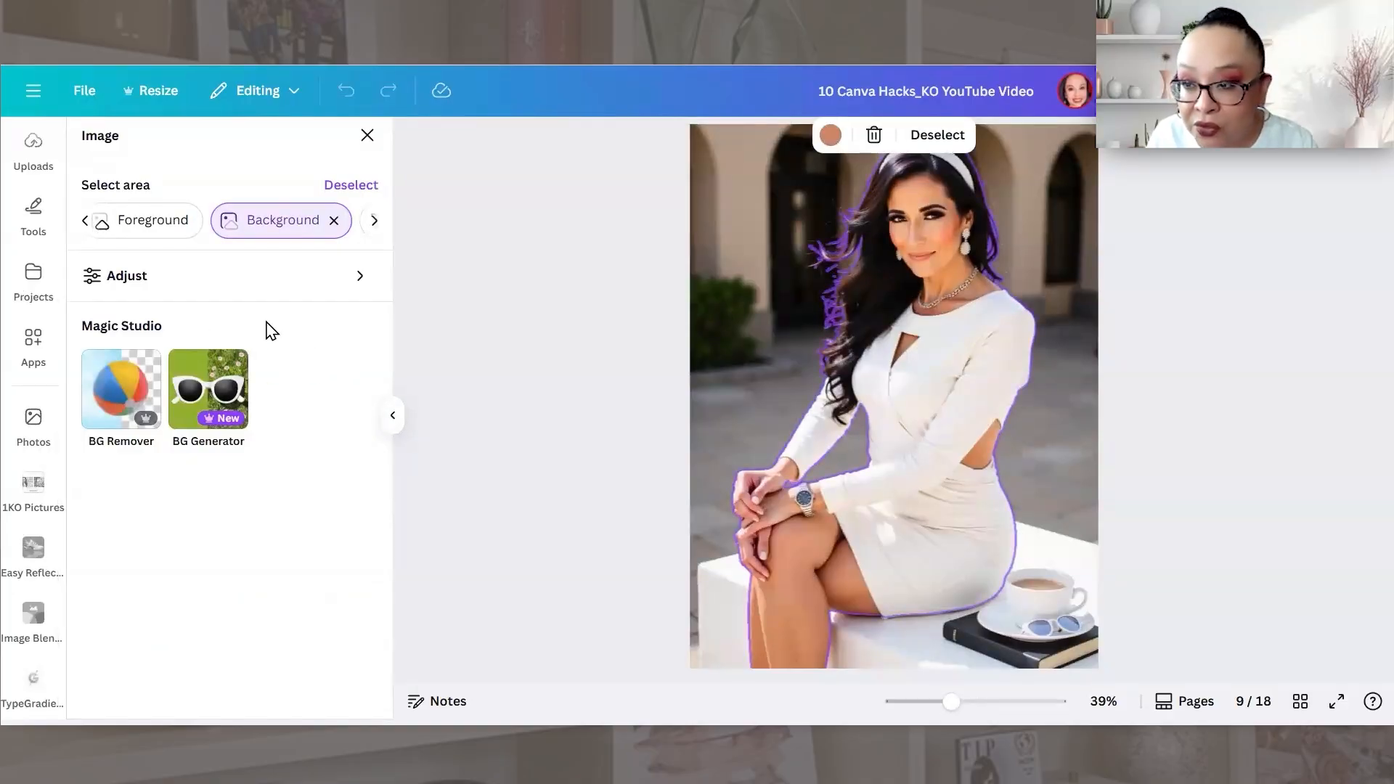
{"action": "left_click", "coordinate": [196, 275]}
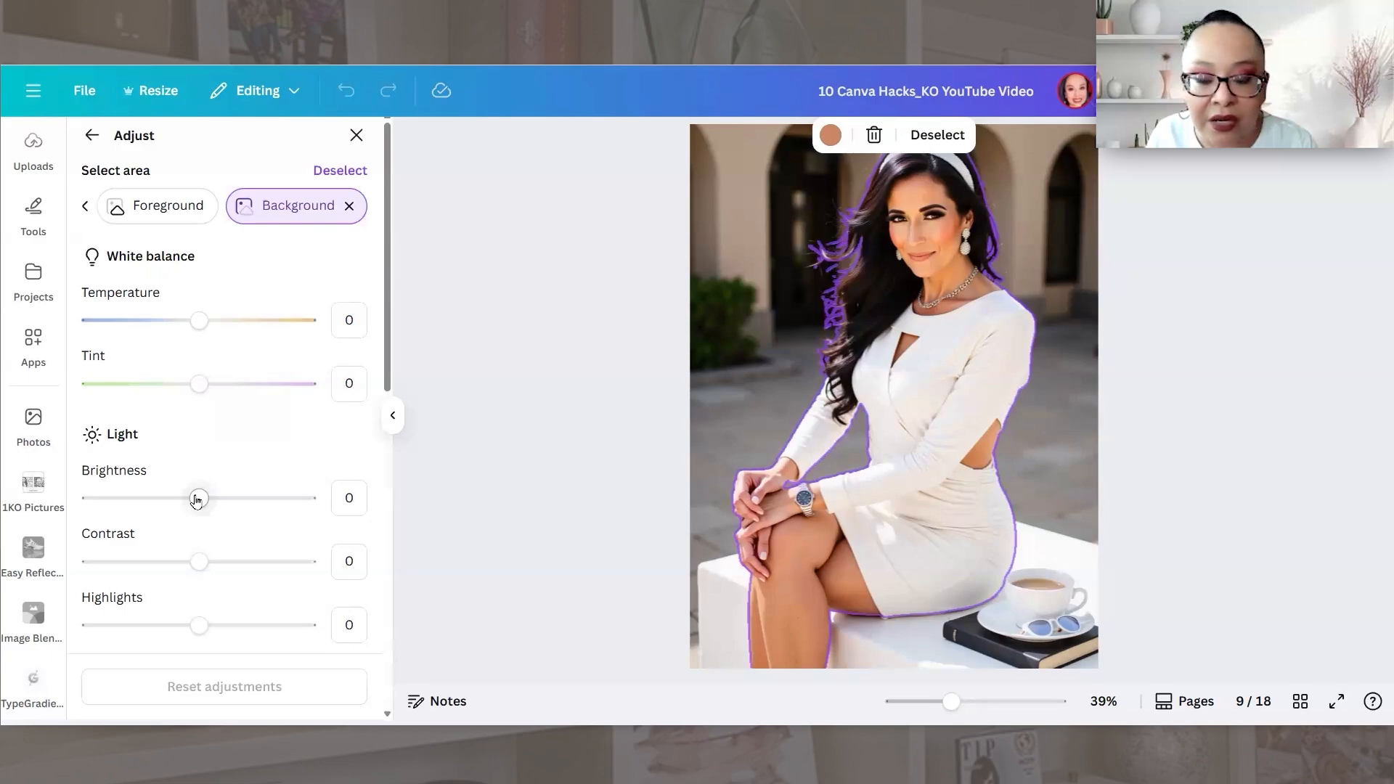
{"action": "mouse_move", "coordinate": [202, 500]}
{"action": "left_mouse_down"}
{"action": "mouse_move", "coordinate": [287, 495]}
{"action": "mouse_move", "coordinate": [205, 498]}
{"action": "left_mouse_up"}
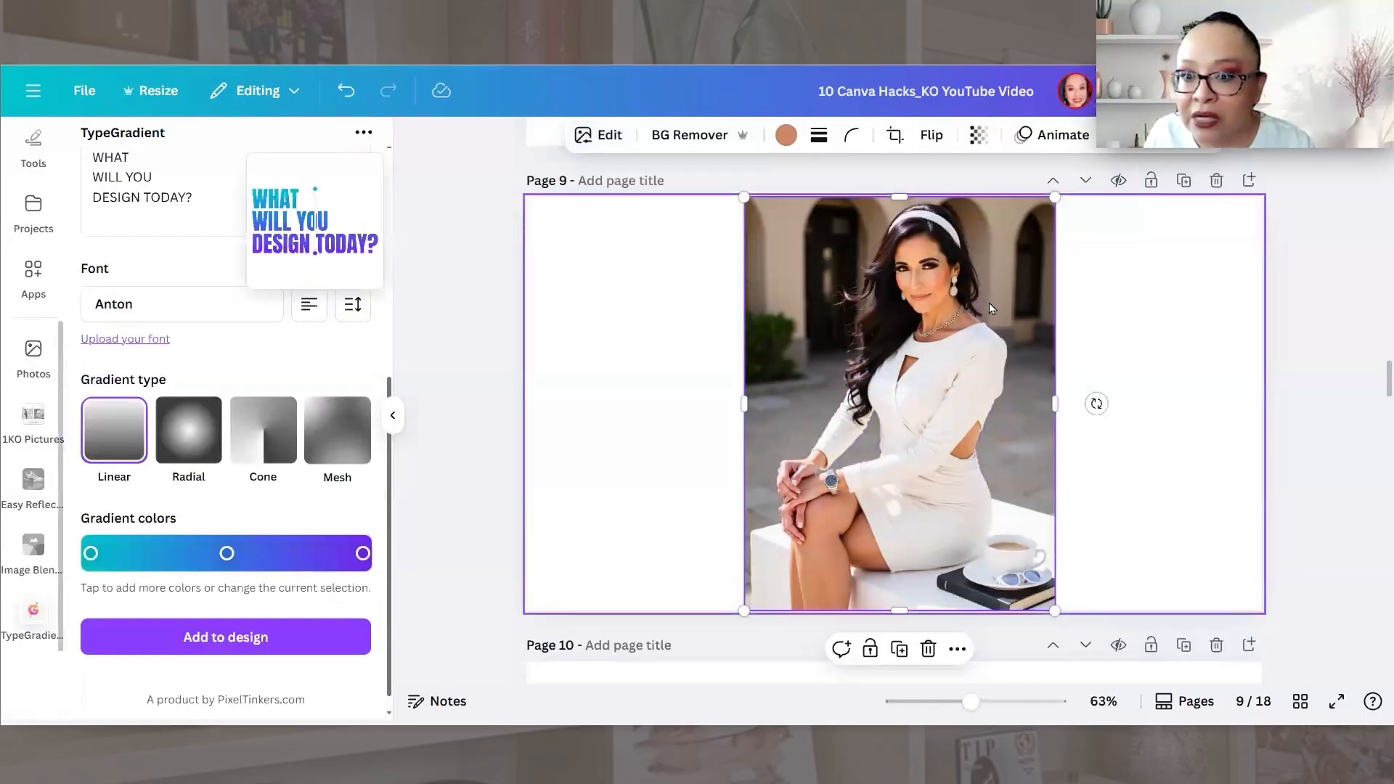
- Set page 9's background to the dark gray from the GOAL DIGGER color palette
{"action": "left_click", "coordinate": [1105, 308]}
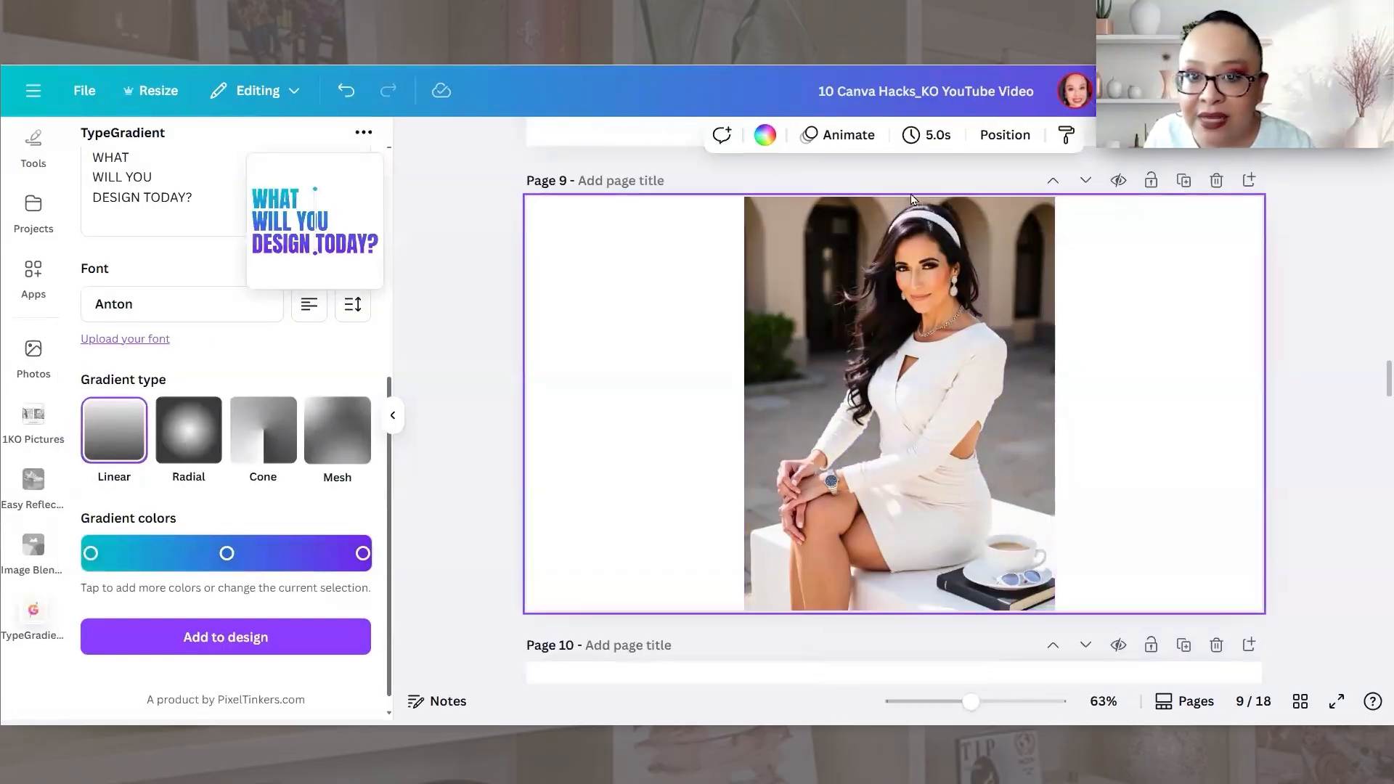
{"action": "left_click", "coordinate": [764, 135]}
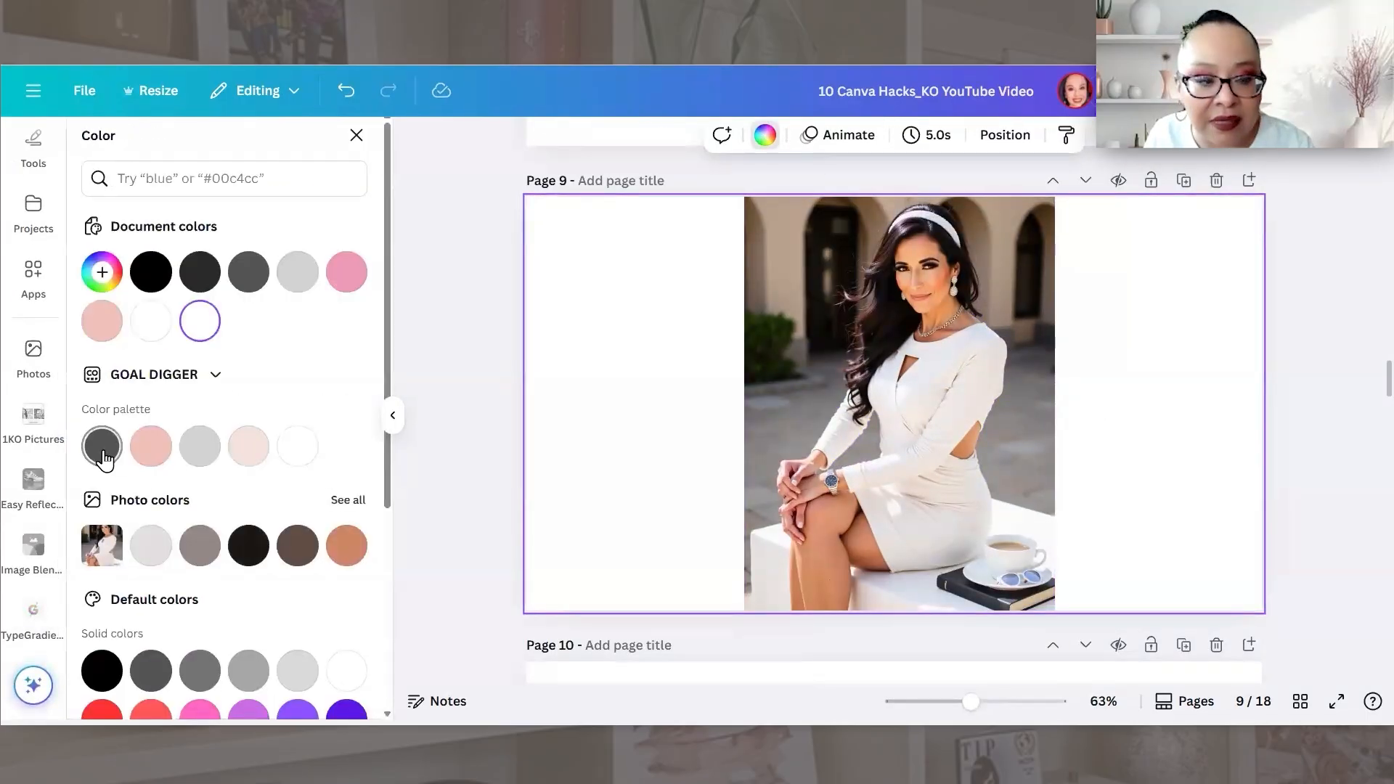
{"action": "left_click", "coordinate": [101, 446]}
- Try out a different transparency on the portrait photo
{"action": "left_click", "coordinate": [920, 354]}
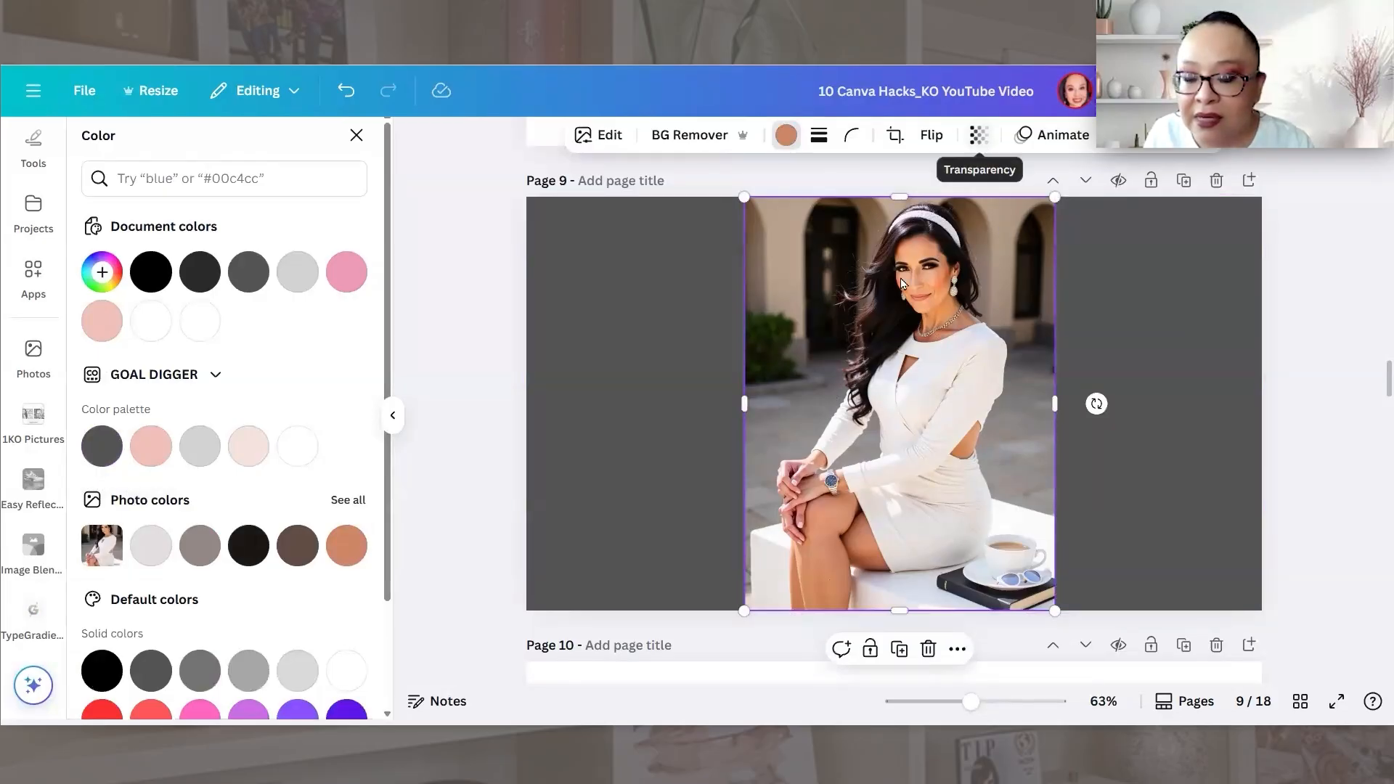
{"action": "left_click", "coordinate": [979, 140]}
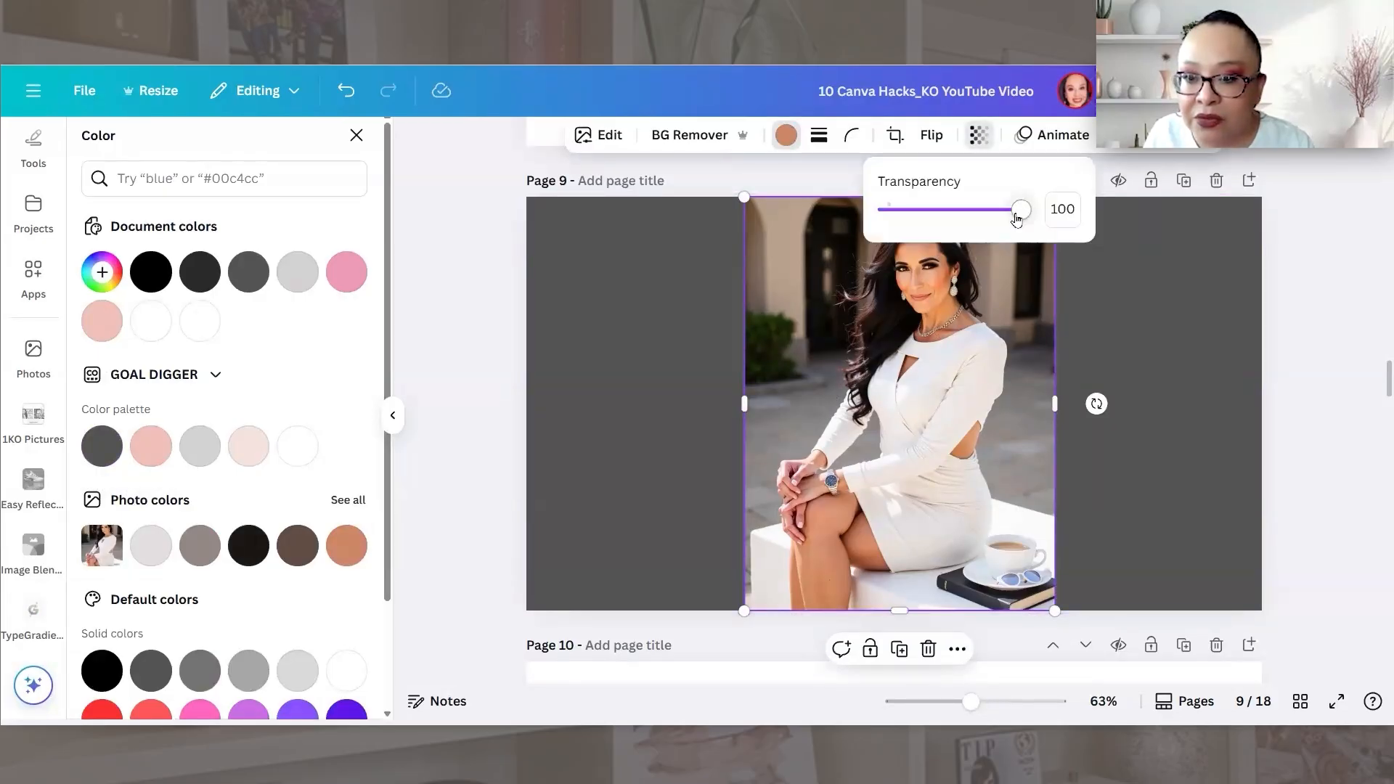
{"action": "left_click_drag", "start_coordinate": [1007, 218], "coordinate": [1058, 227]}
- Duplicate the portrait photo and arrange the two copies side by side on page 9 with a gap between them
{"action": "left_click", "coordinate": [884, 374]}
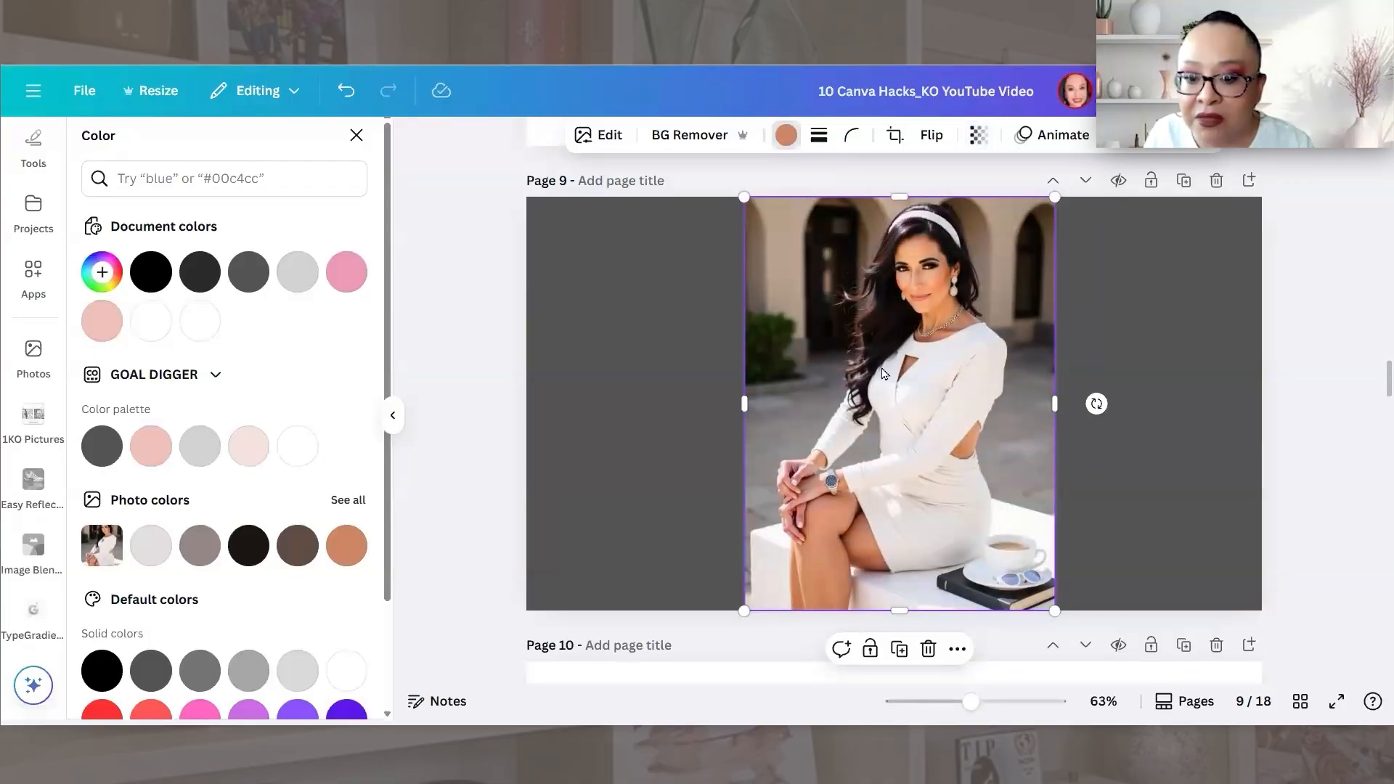
{"action": "left_click", "coordinate": [906, 654]}
{"action": "left_click_drag", "start_coordinate": [910, 510], "coordinate": [1163, 498]}
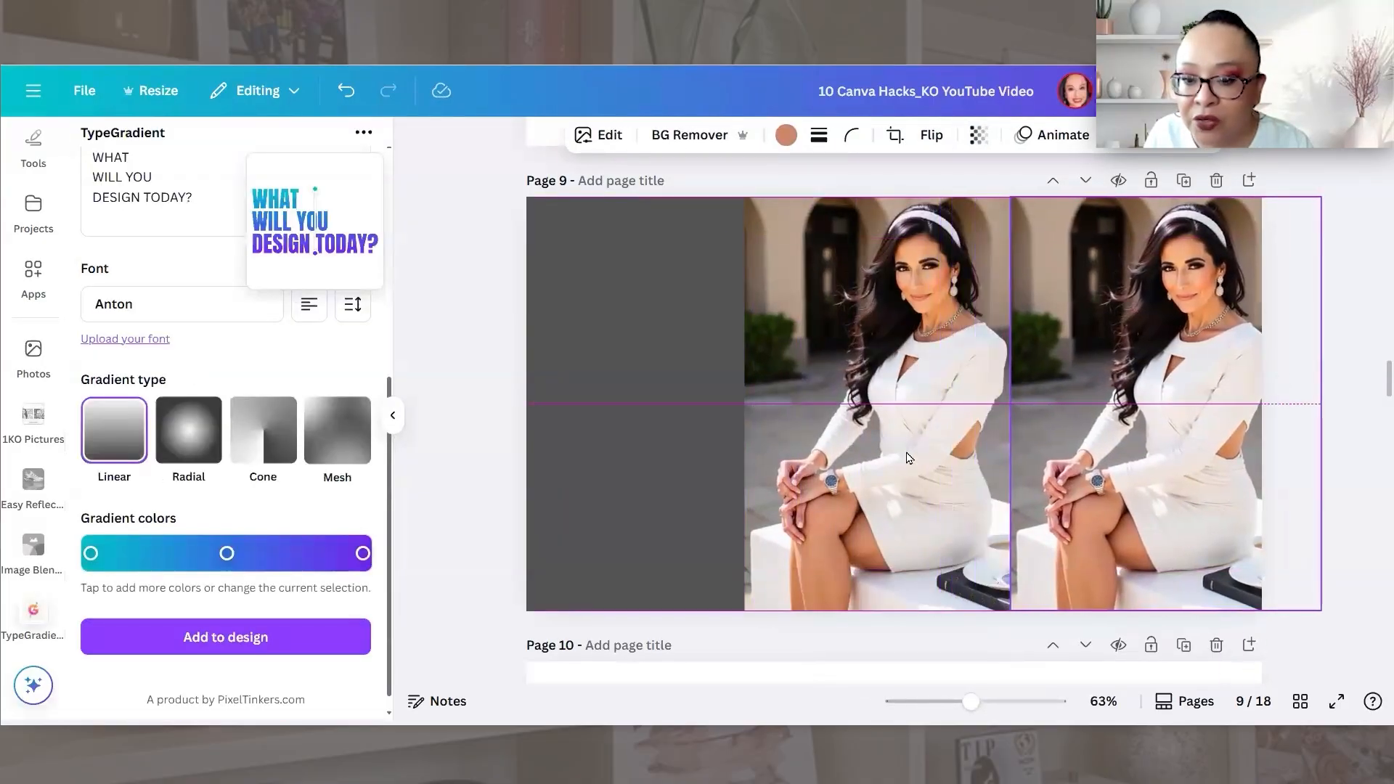
{"action": "left_click_drag", "start_coordinate": [907, 458], "coordinate": [776, 448]}
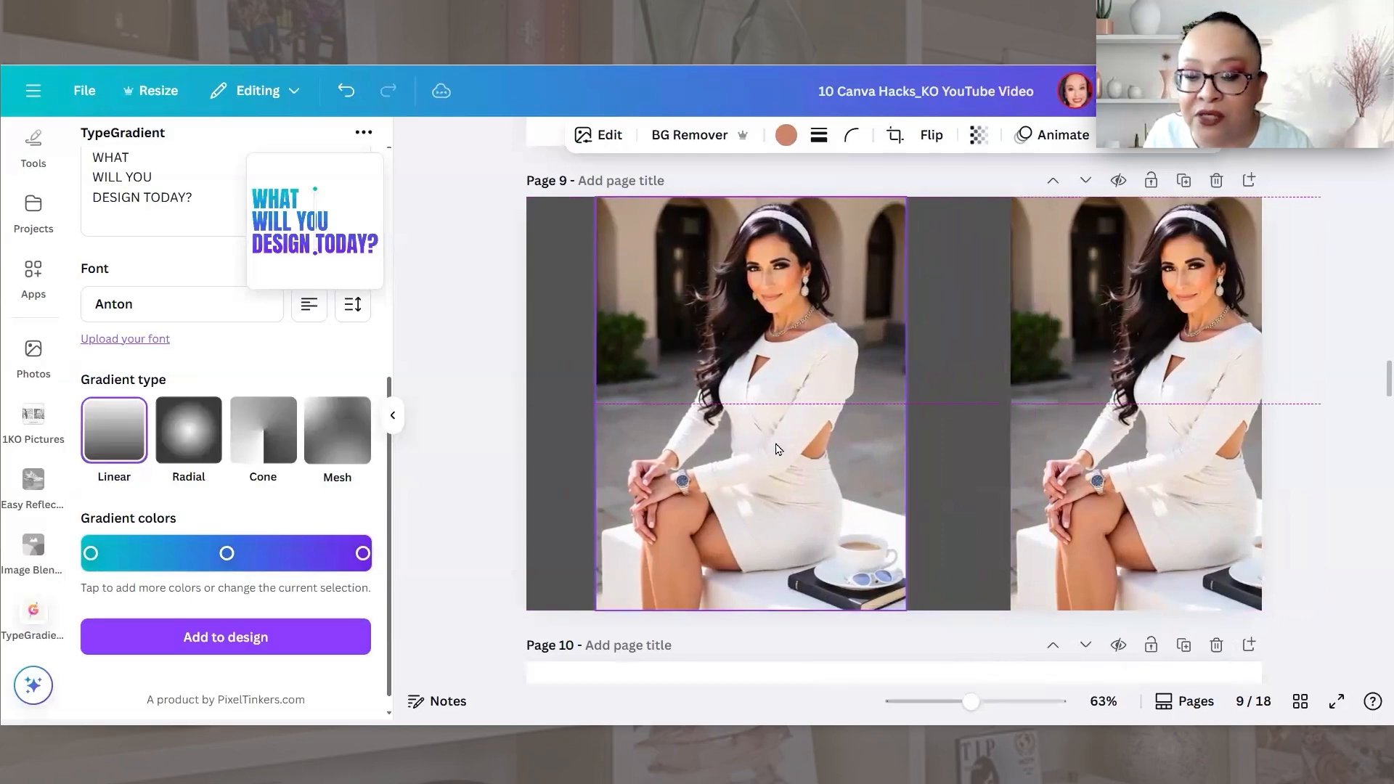
{"action": "left_click_drag", "start_coordinate": [1149, 450], "coordinate": [1075, 450]}
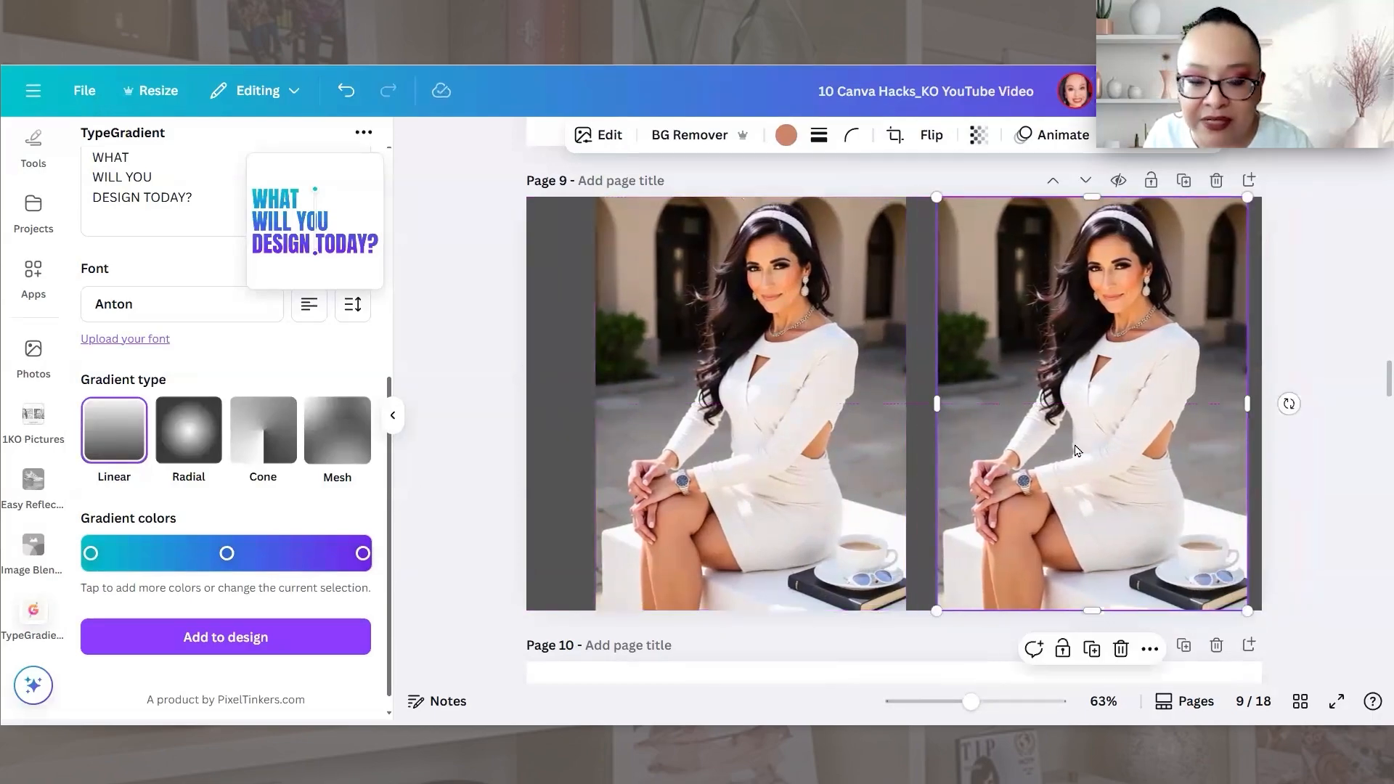
- Remove the background from the right-hand copy of the portrait with BG Remover
{"action": "left_click", "coordinate": [893, 336]}
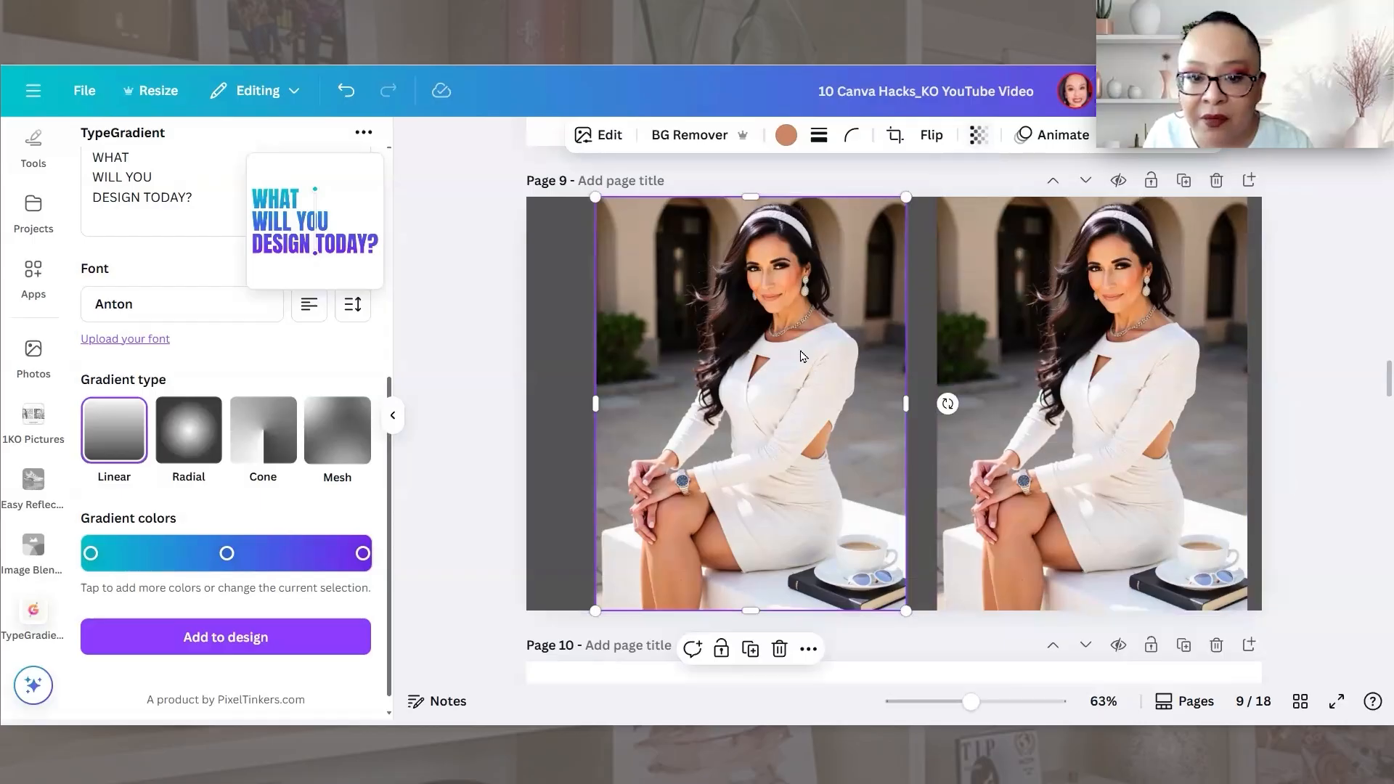
{"action": "left_click", "coordinate": [1077, 302]}
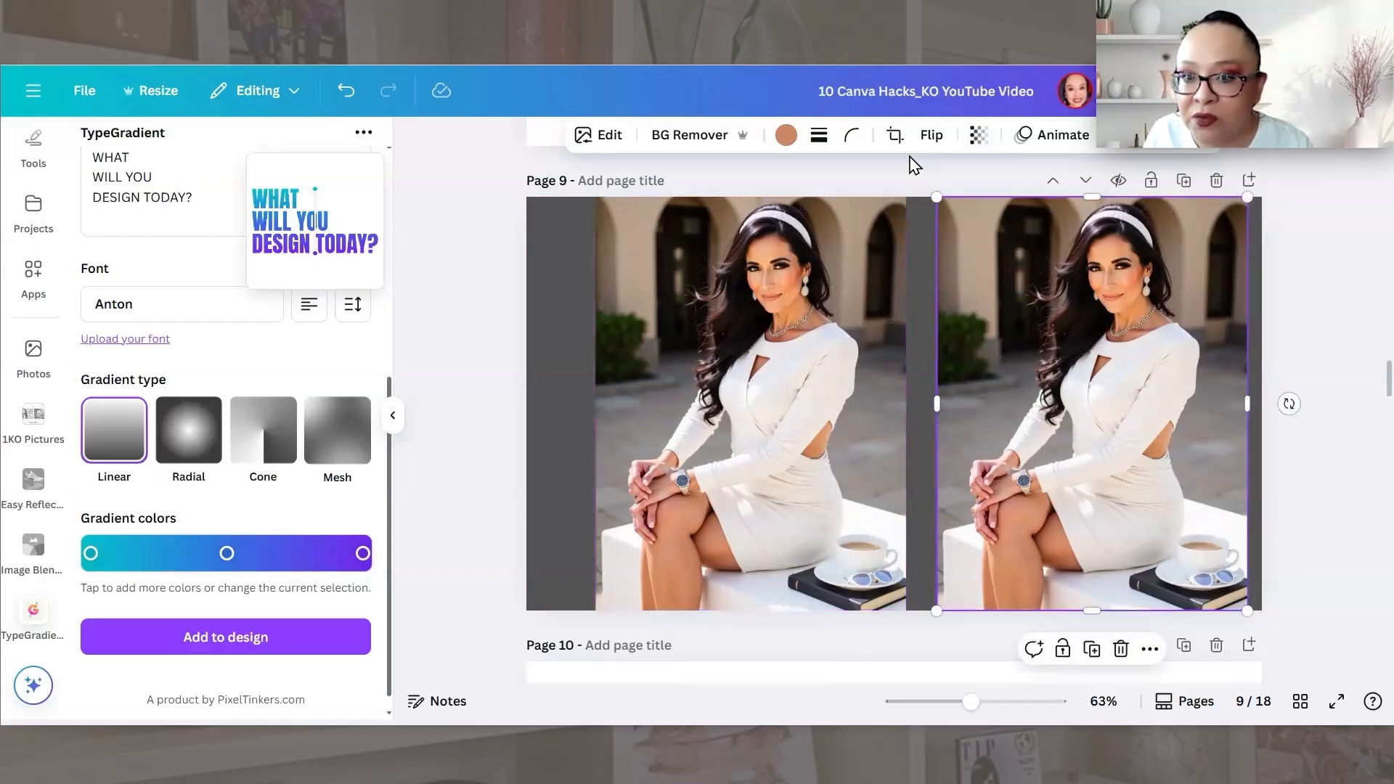
{"action": "left_click", "coordinate": [676, 136]}
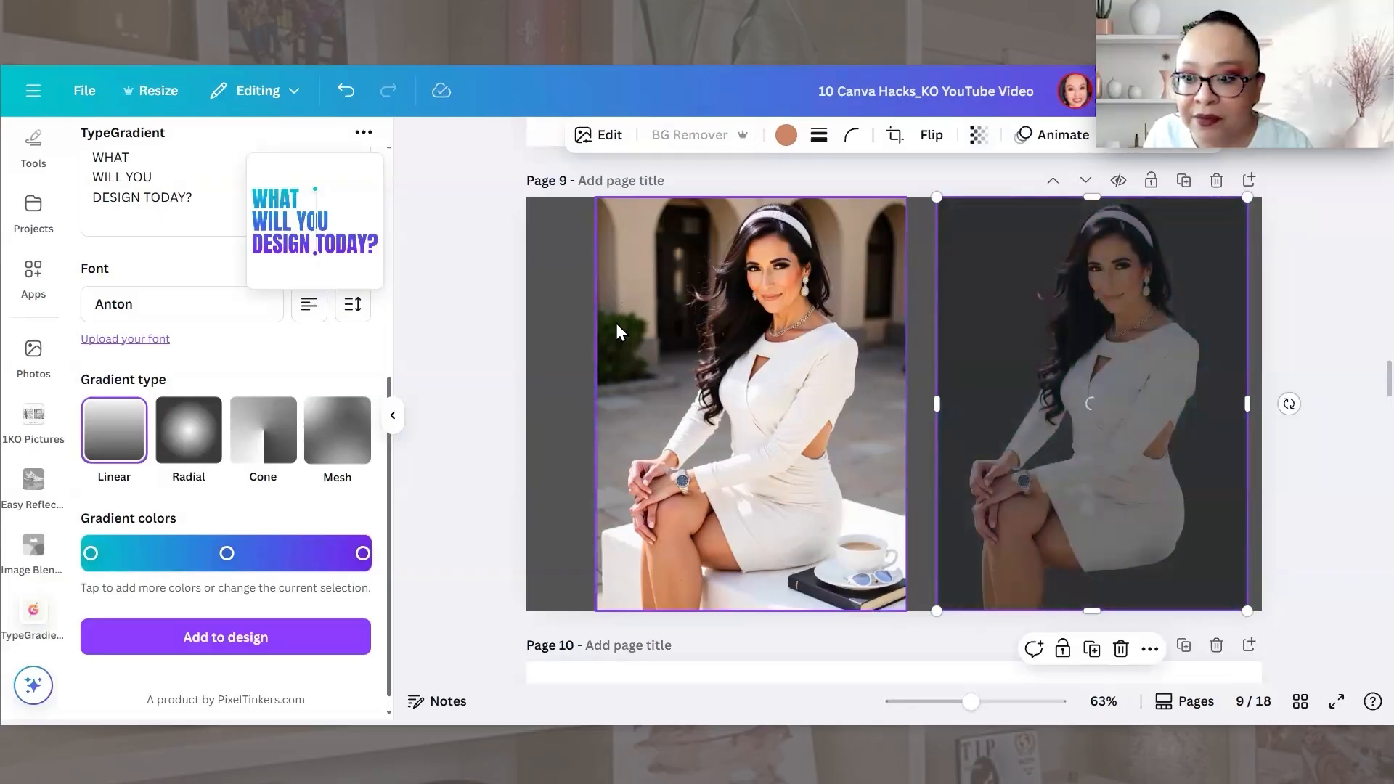
- Add a square shape and stretch it to about 632 by 740 so that it covers the left-hand portrait
{"action": "left_click", "coordinate": [33, 269]}
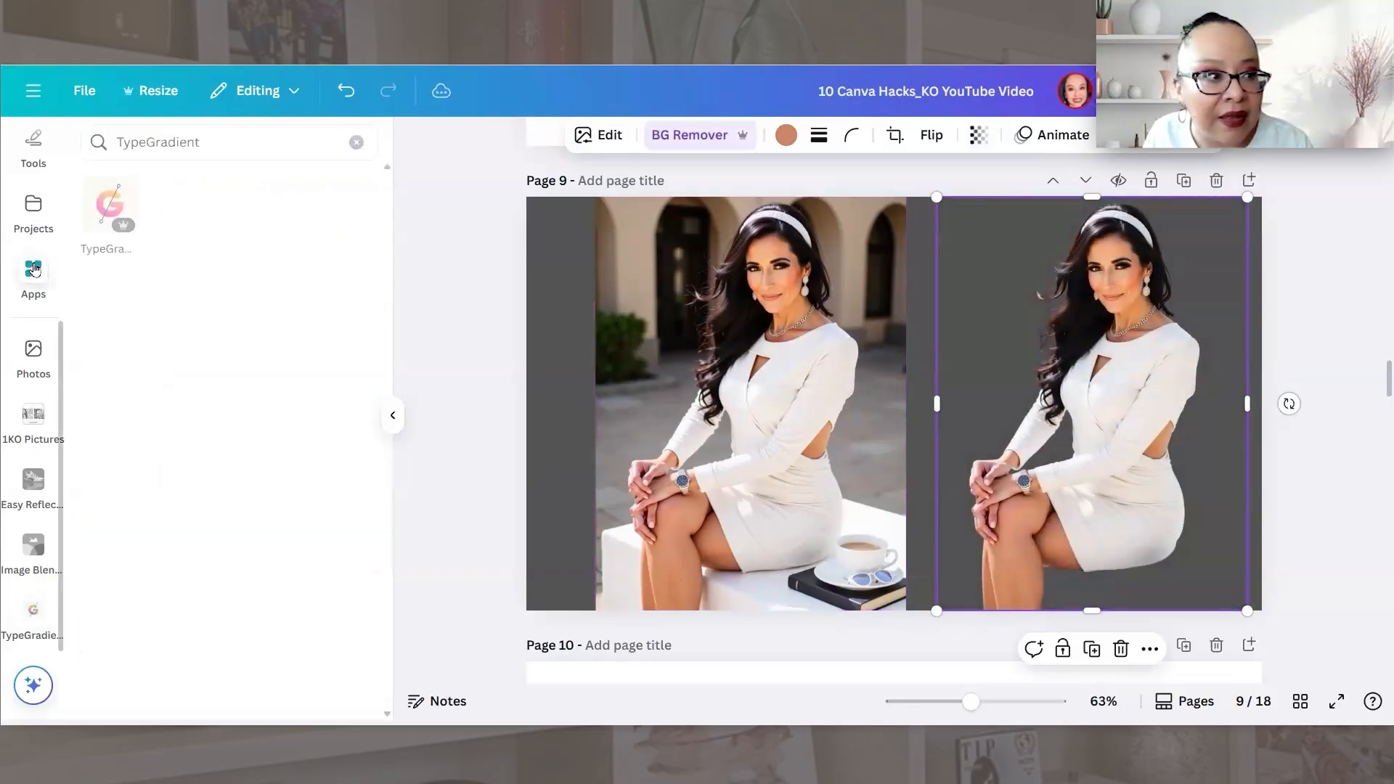
{"action": "scroll", "coordinate": [33, 269], "scroll_direction": "up", "scroll_amount": 3}
{"action": "left_click", "coordinate": [34, 171]}
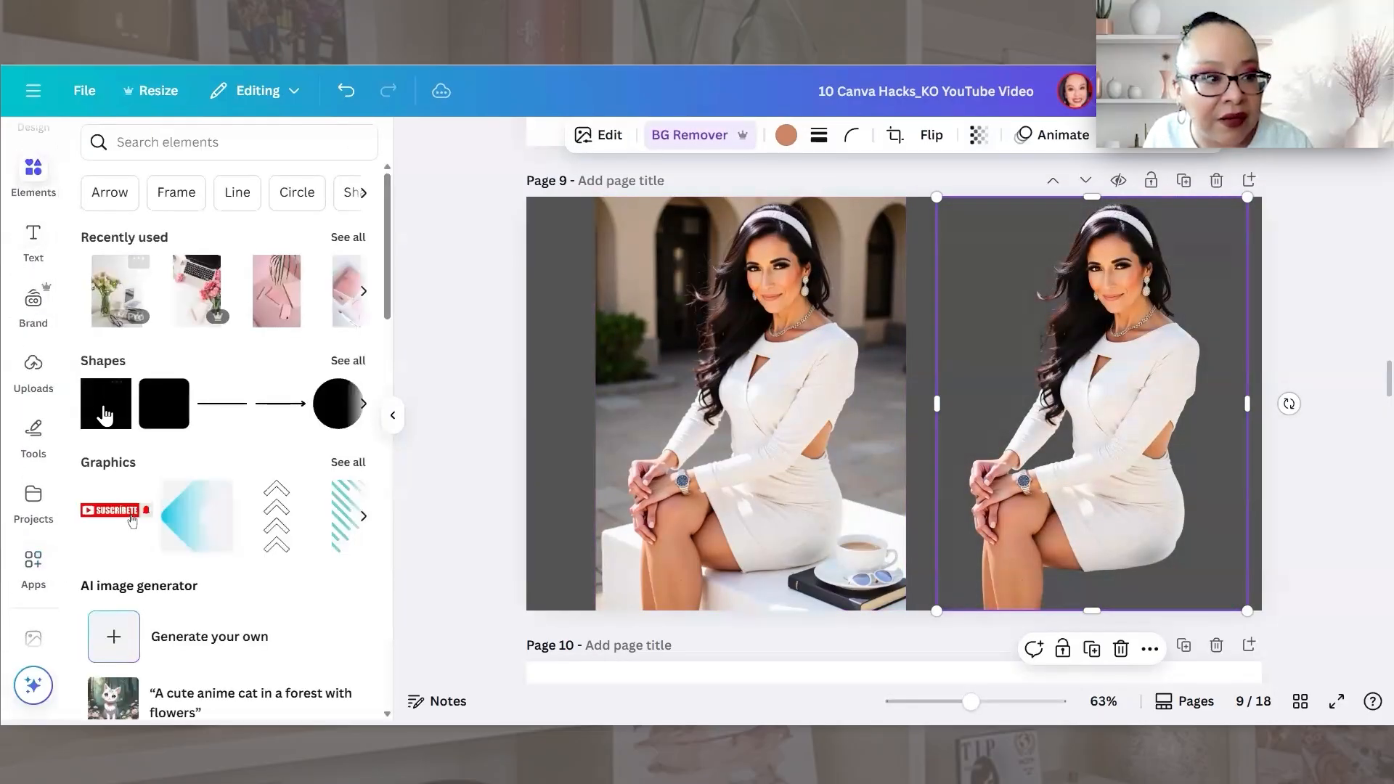
{"action": "left_click", "coordinate": [105, 410]}
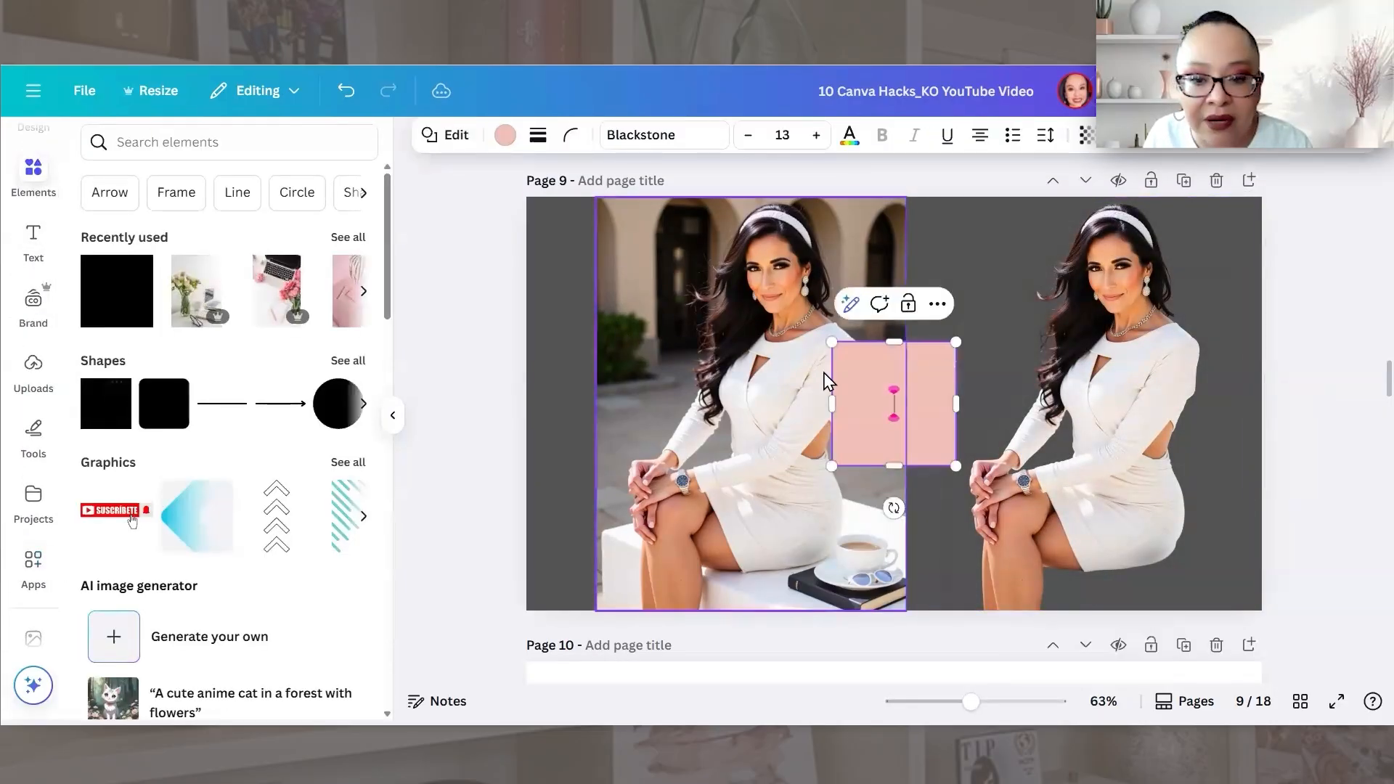
{"action": "left_click", "coordinate": [487, 423]}
{"action": "left_click", "coordinate": [964, 407]}
{"action": "left_click", "coordinate": [917, 430]}
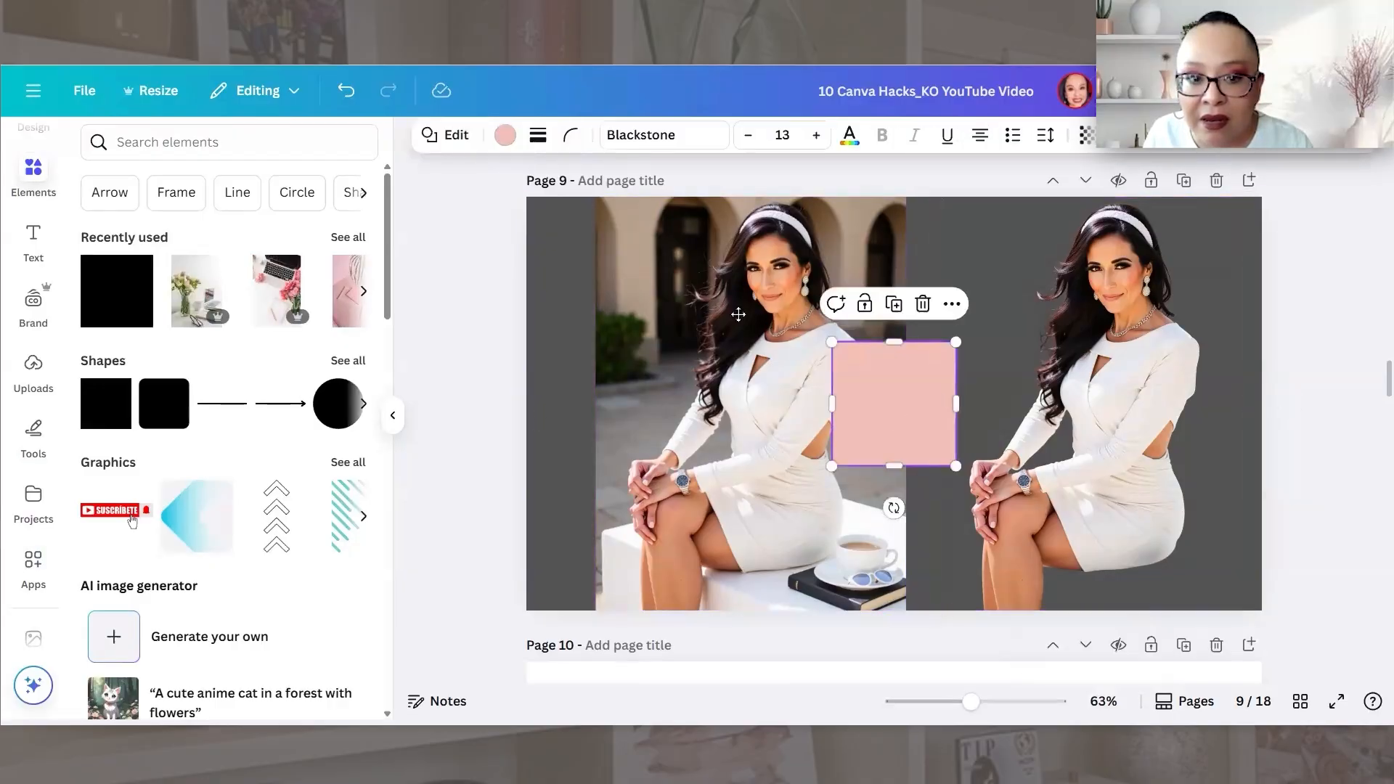
{"action": "left_click_drag", "start_coordinate": [881, 412], "coordinate": [625, 254]}
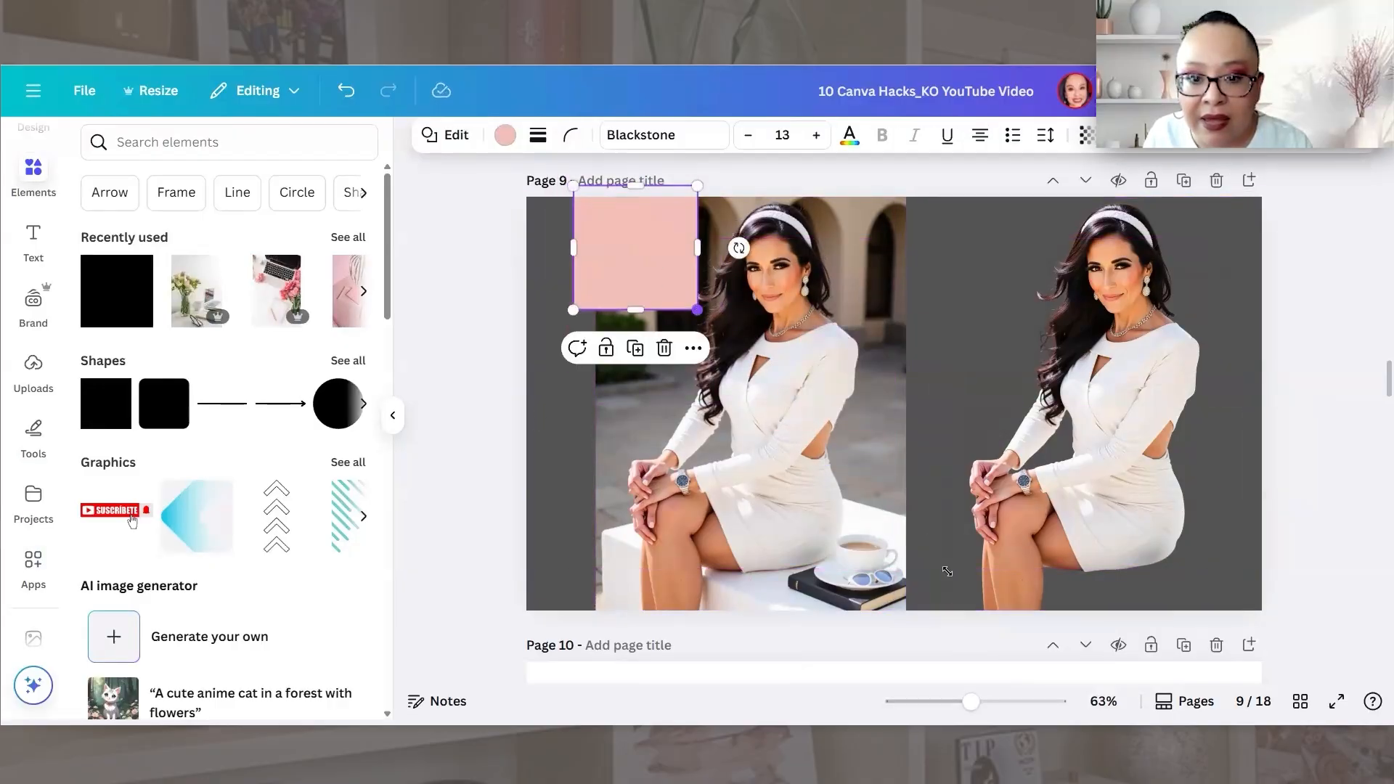
{"action": "left_click_drag", "start_coordinate": [947, 572], "coordinate": [936, 623]}
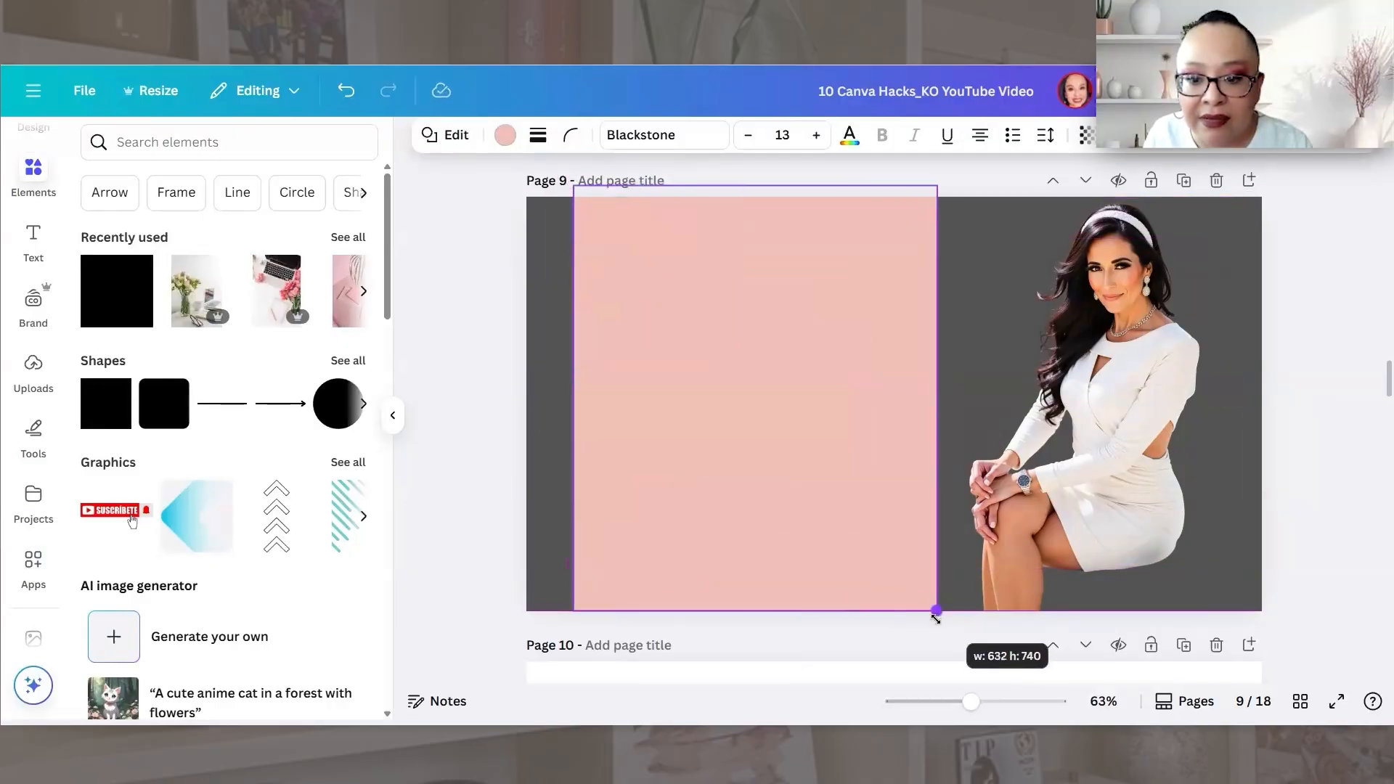
- Color the covering shape dark gray from the GOAL DIGGER palette and set its transparency to 78
{"action": "left_click", "coordinate": [505, 135]}
{"action": "left_click", "coordinate": [102, 446]}
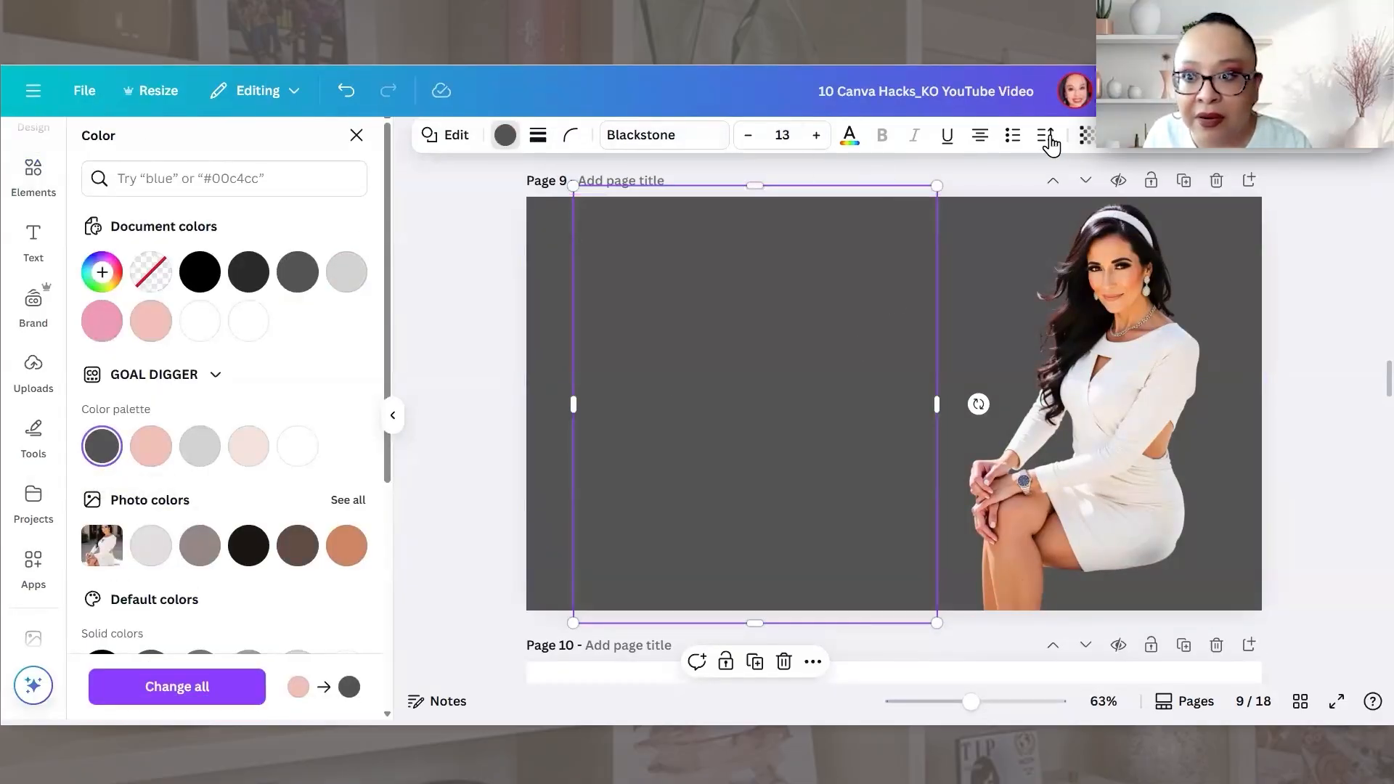
{"action": "left_click", "coordinate": [1086, 135]}
{"action": "left_click_drag", "start_coordinate": [1127, 210], "coordinate": [1100, 218]}
{"action": "left_click_drag", "start_coordinate": [1092, 220], "coordinate": [1086, 219]}
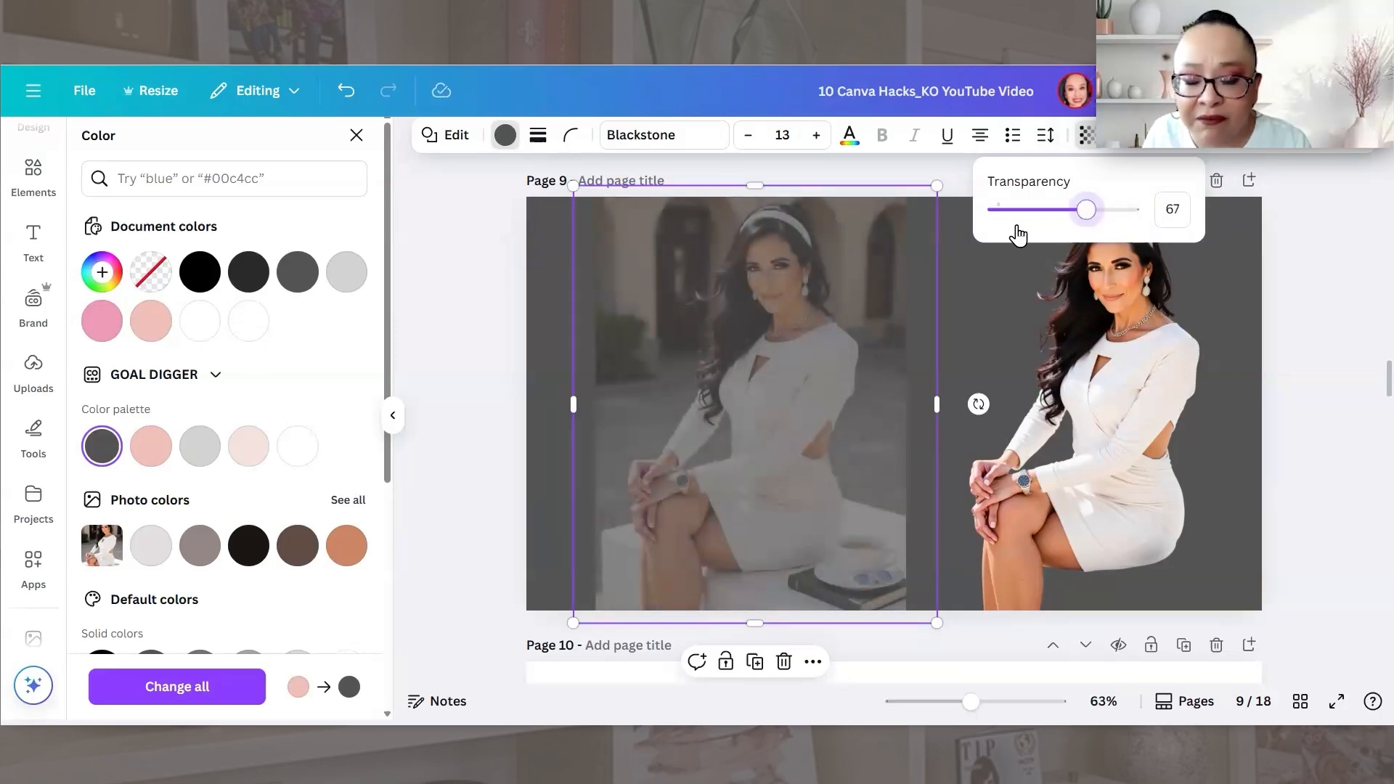
{"action": "left_click_drag", "start_coordinate": [1086, 210], "coordinate": [1101, 209]}
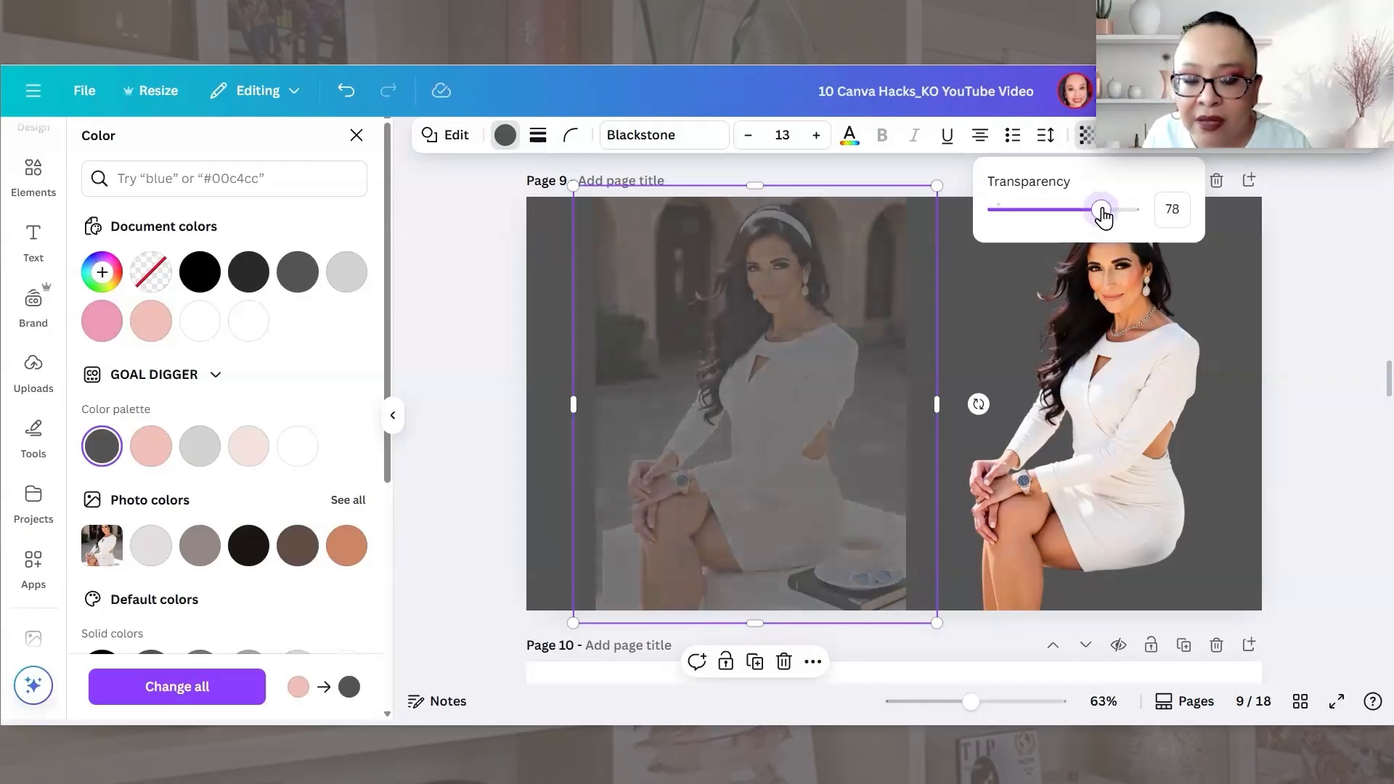
- Place the cutout portrait directly over the left-hand photo and open its layer order options
{"action": "left_click", "coordinate": [1094, 347]}
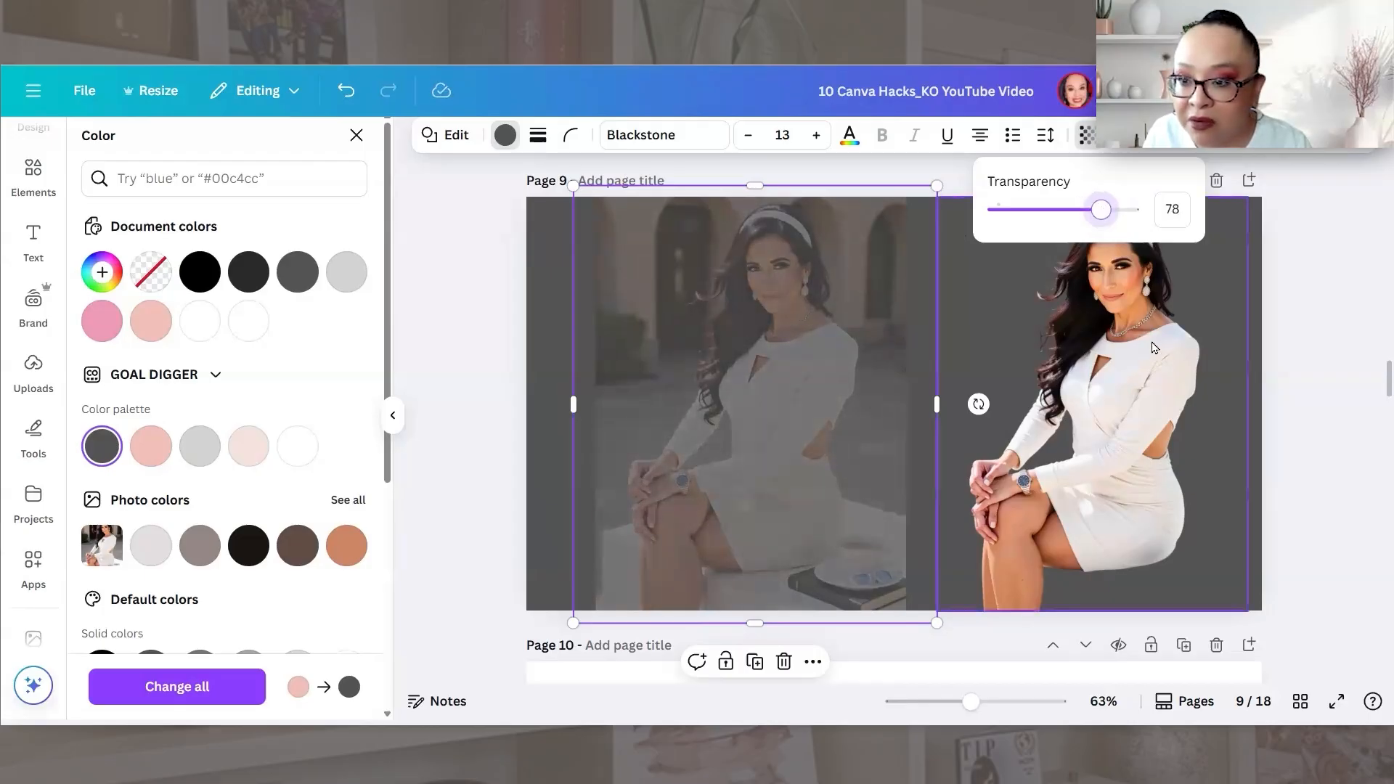
{"action": "left_click_drag", "start_coordinate": [1014, 382], "coordinate": [803, 389]}
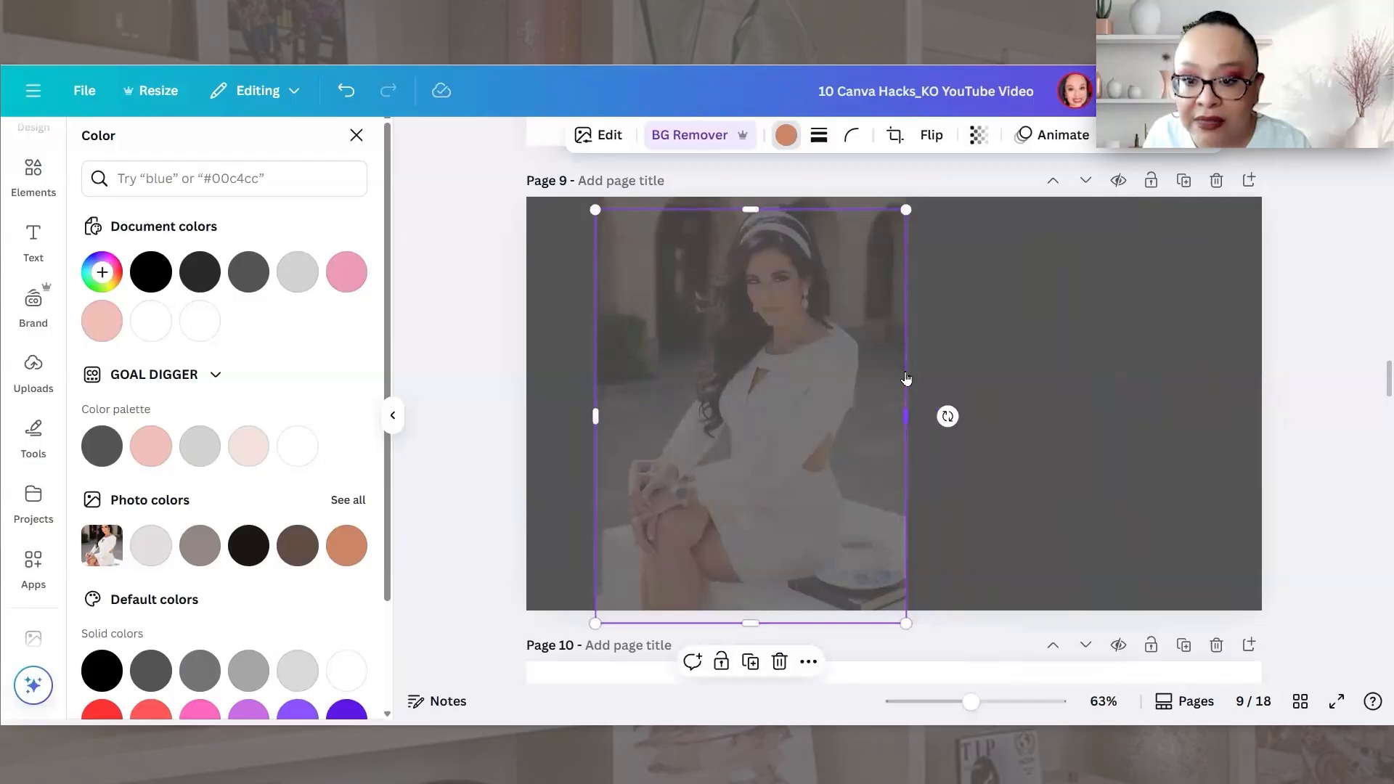
{"action": "right_click", "coordinate": [906, 379]}
{"action": "mouse_move", "coordinate": [1052, 342]}
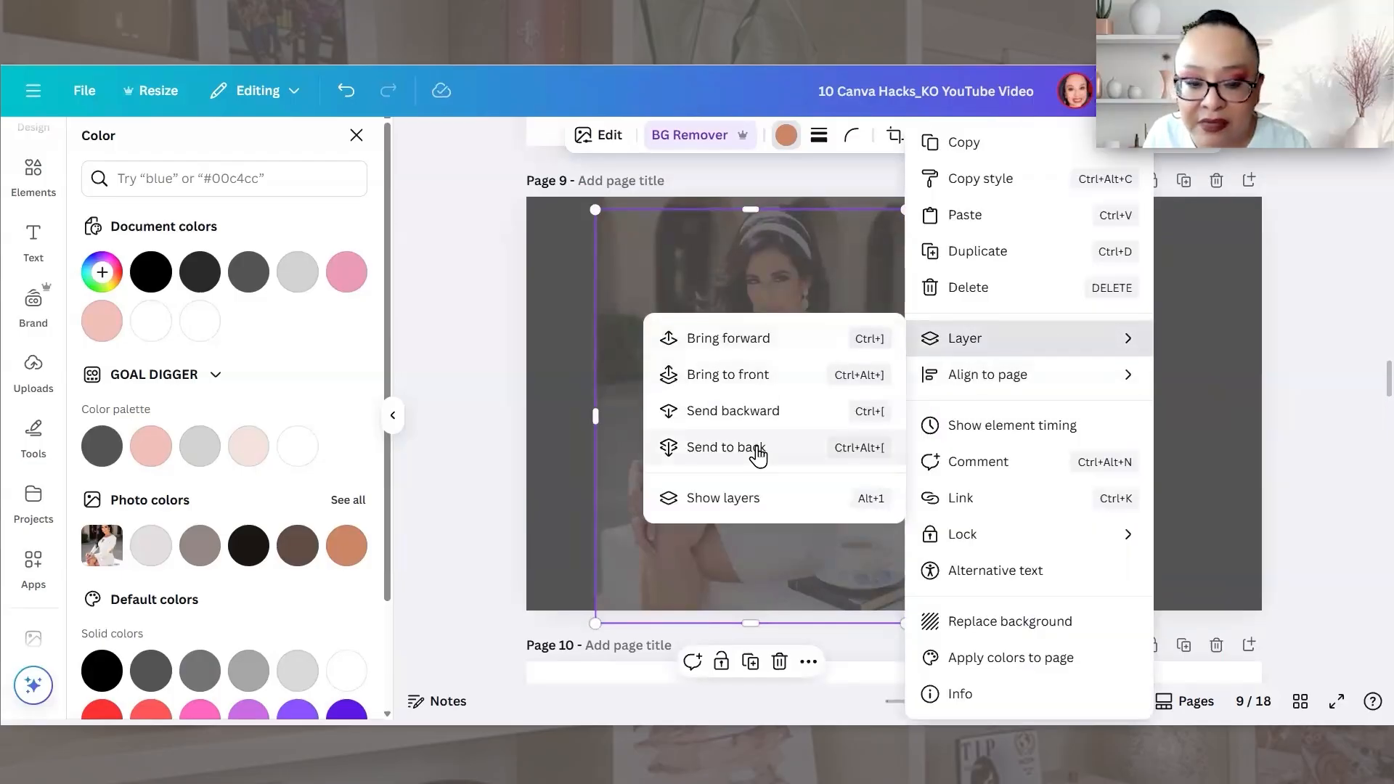
- Bring the cut-out portrait on page 9 to the front of the dark overlay and move it to the page's right side
{"action": "left_click", "coordinate": [763, 376]}
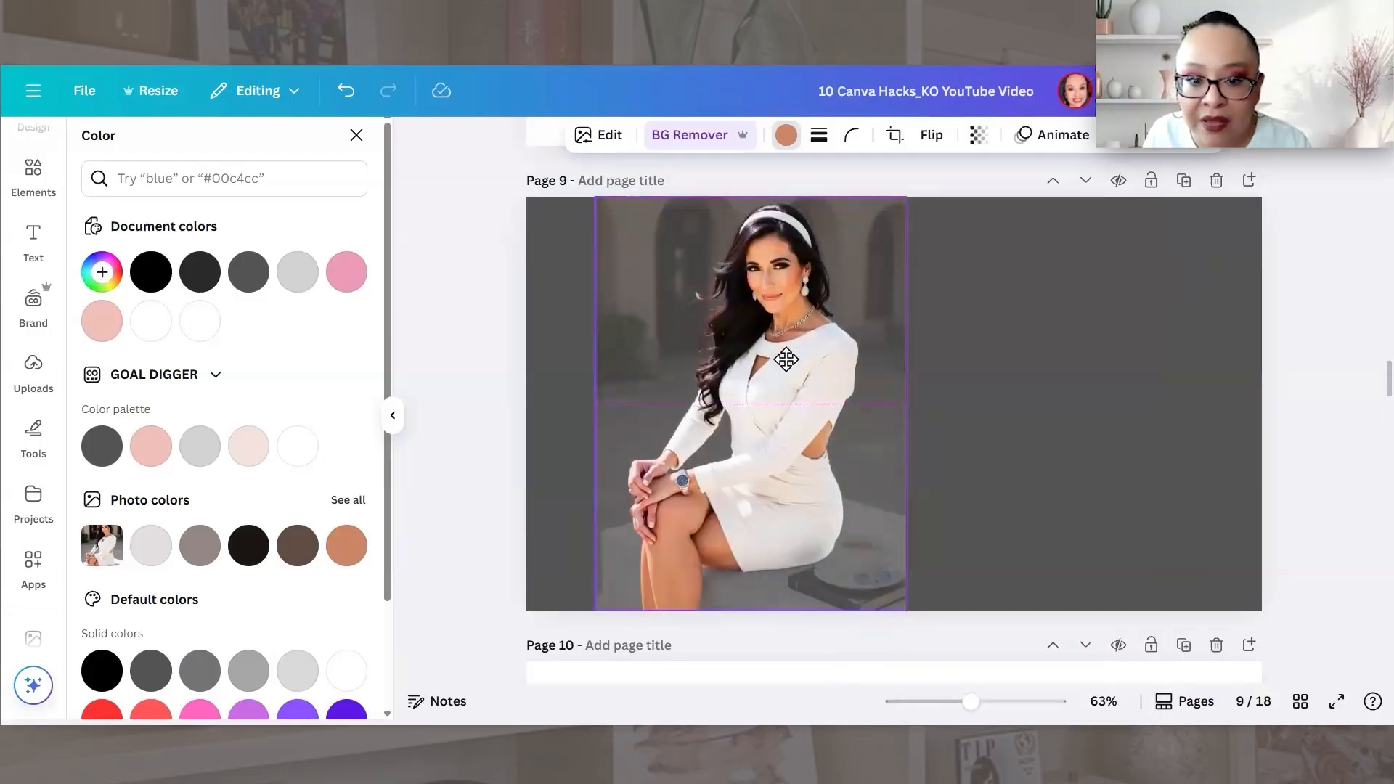
{"action": "left_click", "coordinate": [1020, 312]}
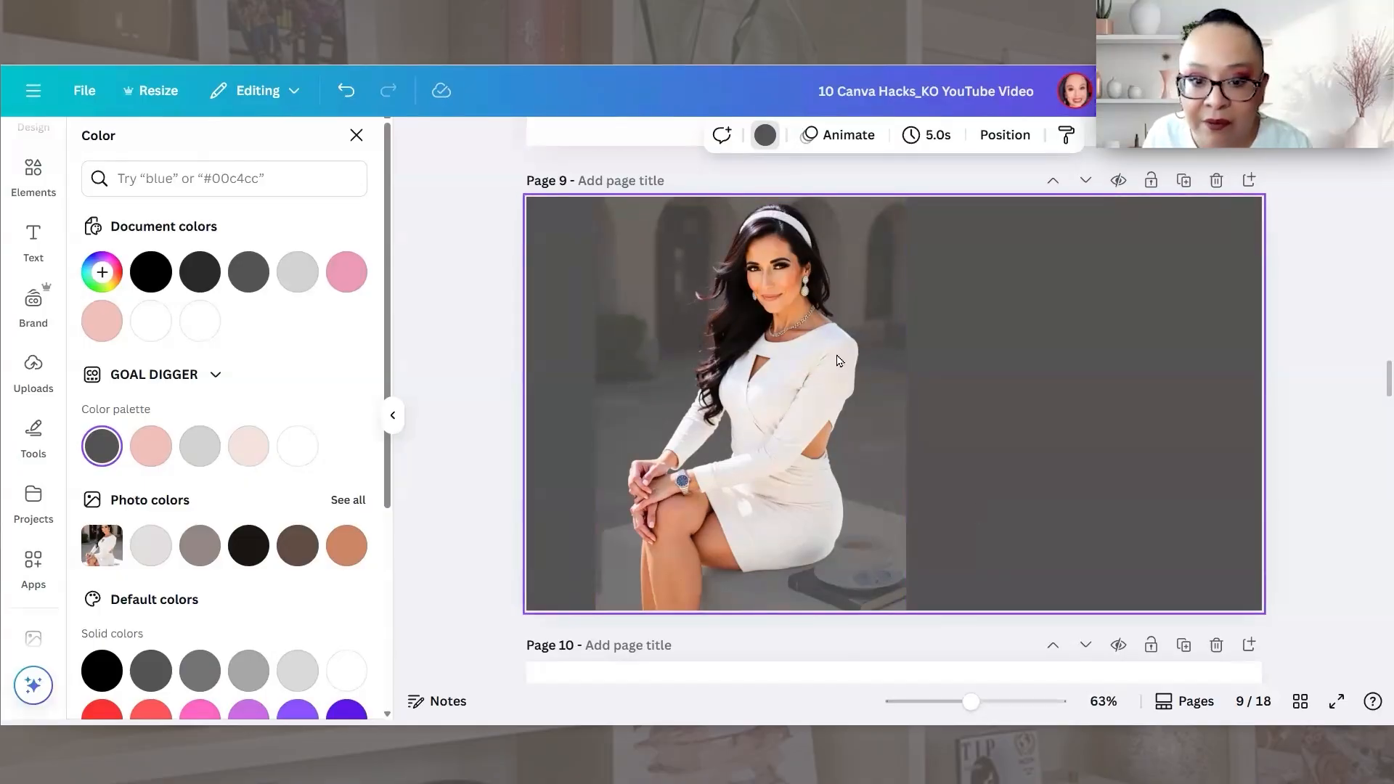
{"action": "left_click", "coordinate": [877, 412]}
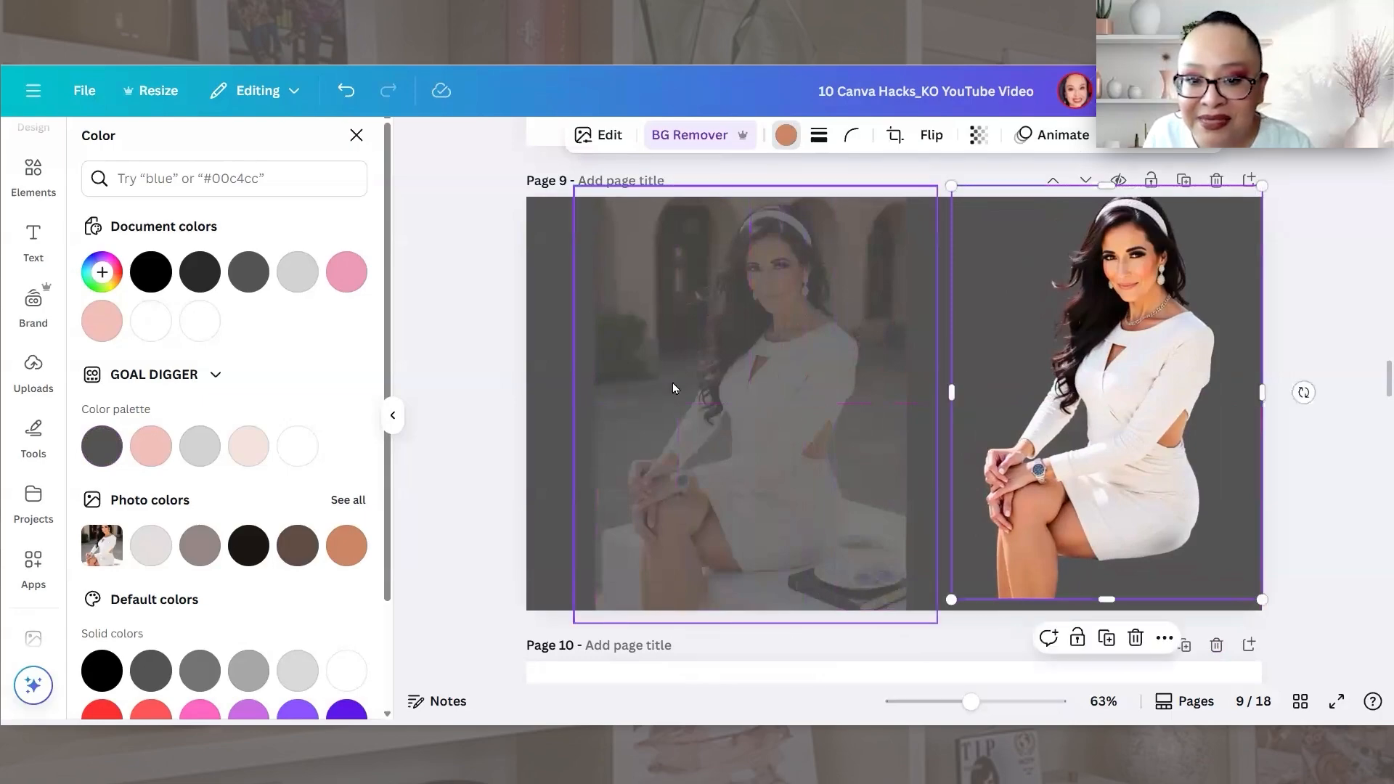
- Delete the dark overlay and the cut-out portrait on page 9, and move the remaining original photo to the page's centre
{"action": "left_click", "coordinate": [676, 389]}
{"action": "key", "text": "Delete"}
{"action": "left_click", "coordinate": [749, 359]}
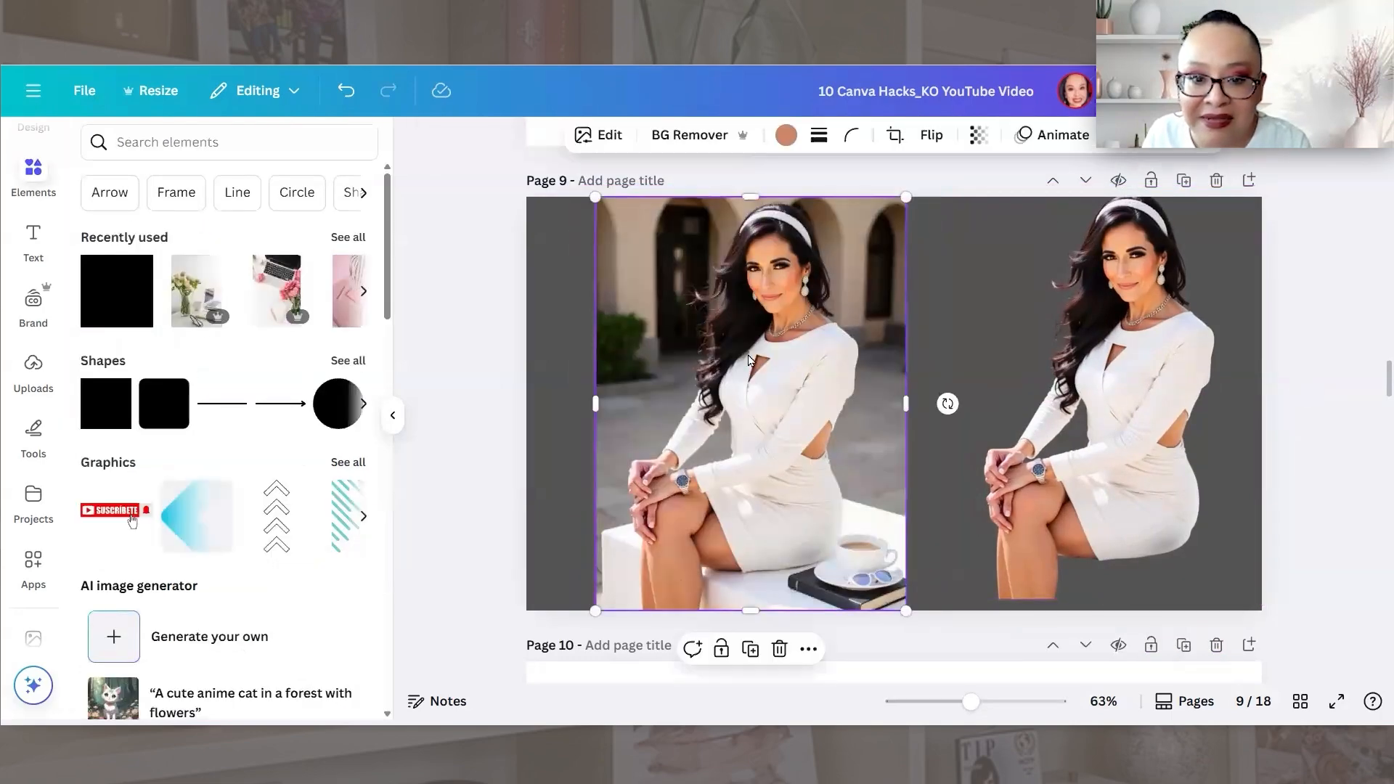
{"action": "left_click", "coordinate": [1054, 356]}
{"action": "key", "text": "Delete"}
{"action": "left_click", "coordinate": [799, 392]}
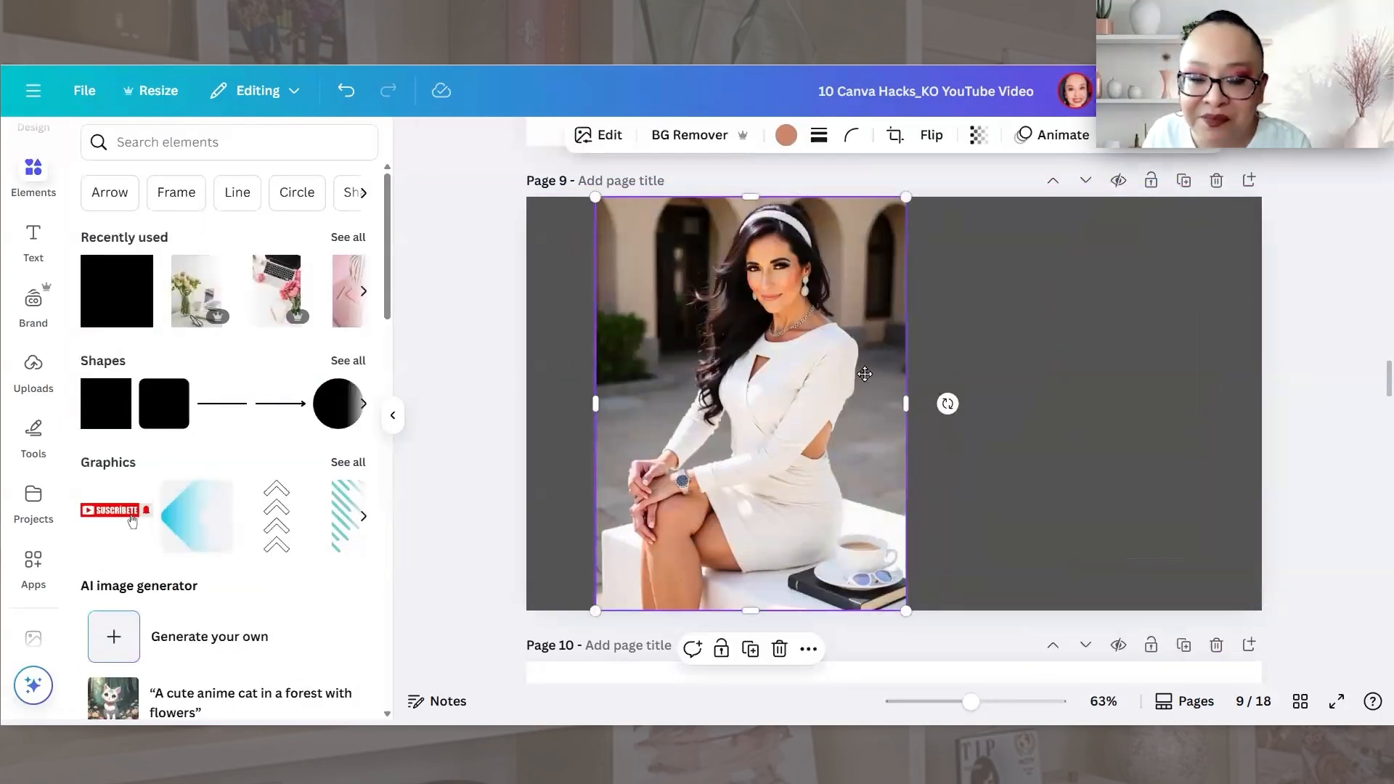
{"action": "left_click_drag", "start_coordinate": [799, 399], "coordinate": [914, 400]}
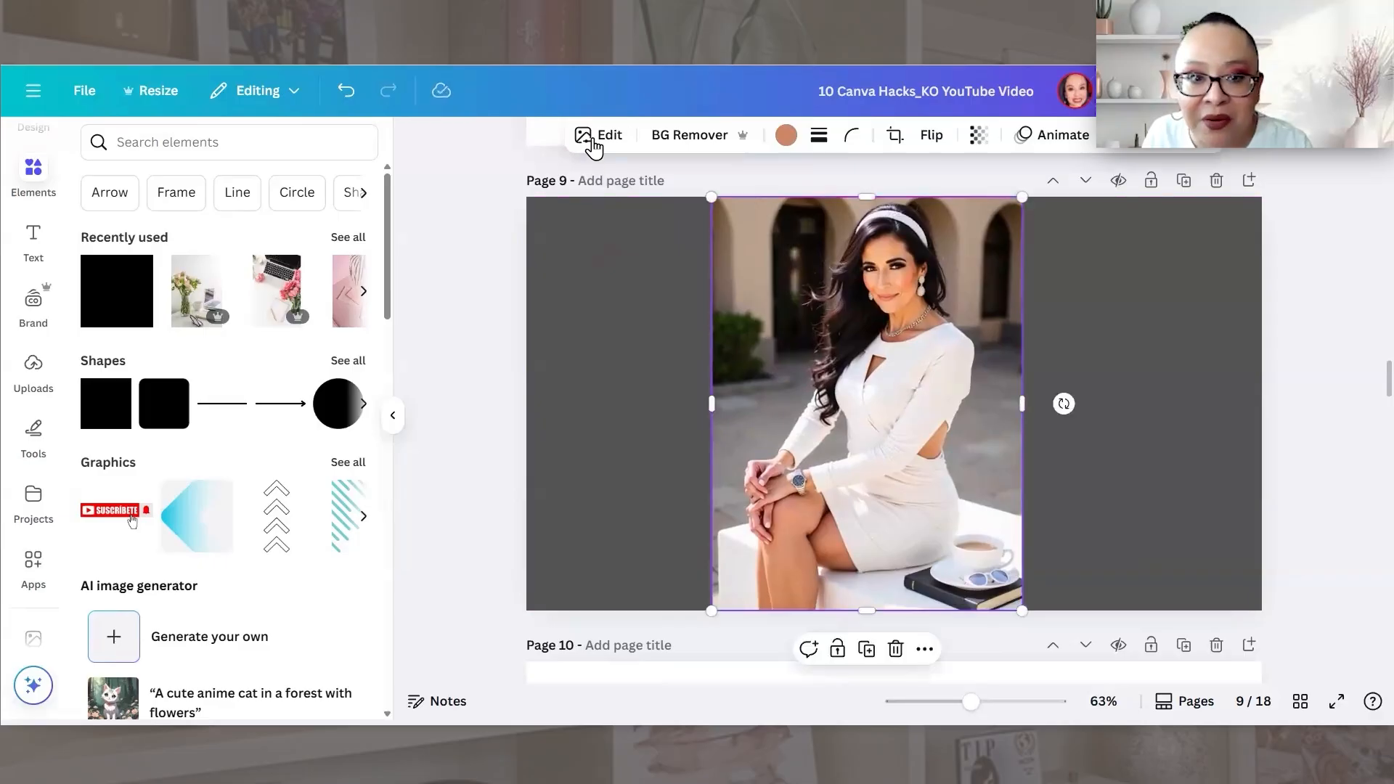
- Darken only the background area of the portrait photo by lowering its Brightness
{"action": "left_click", "coordinate": [606, 138]}
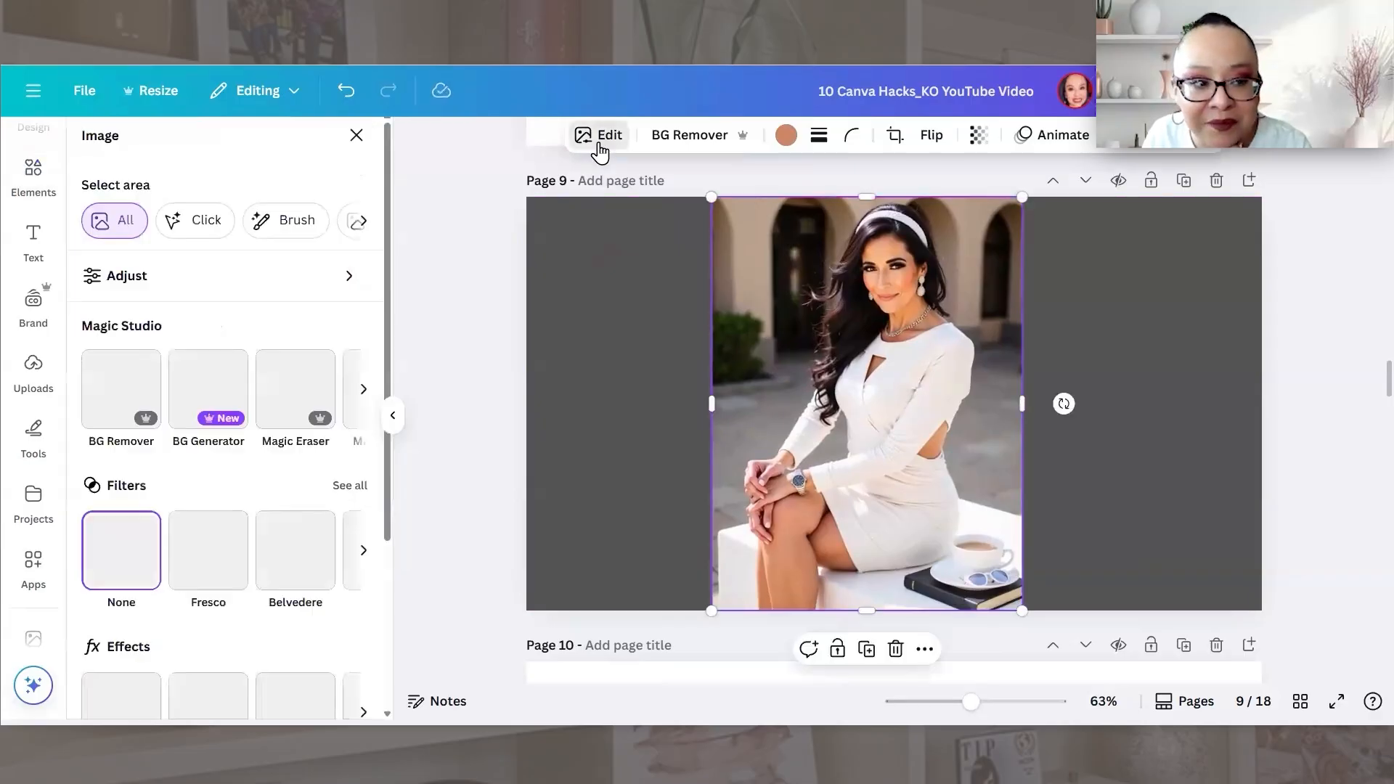
{"action": "left_click", "coordinate": [363, 225]}
{"action": "left_click", "coordinate": [276, 221]}
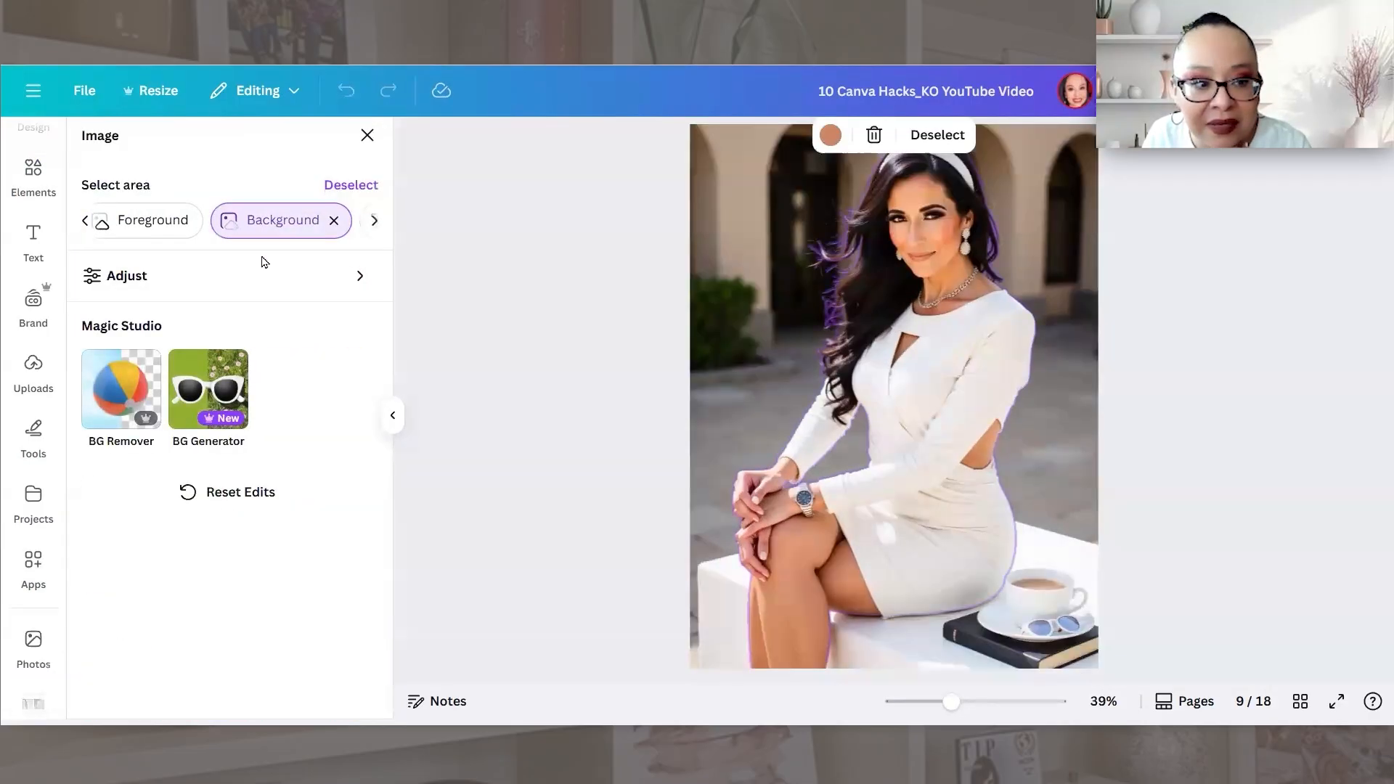
{"action": "left_click", "coordinate": [227, 289]}
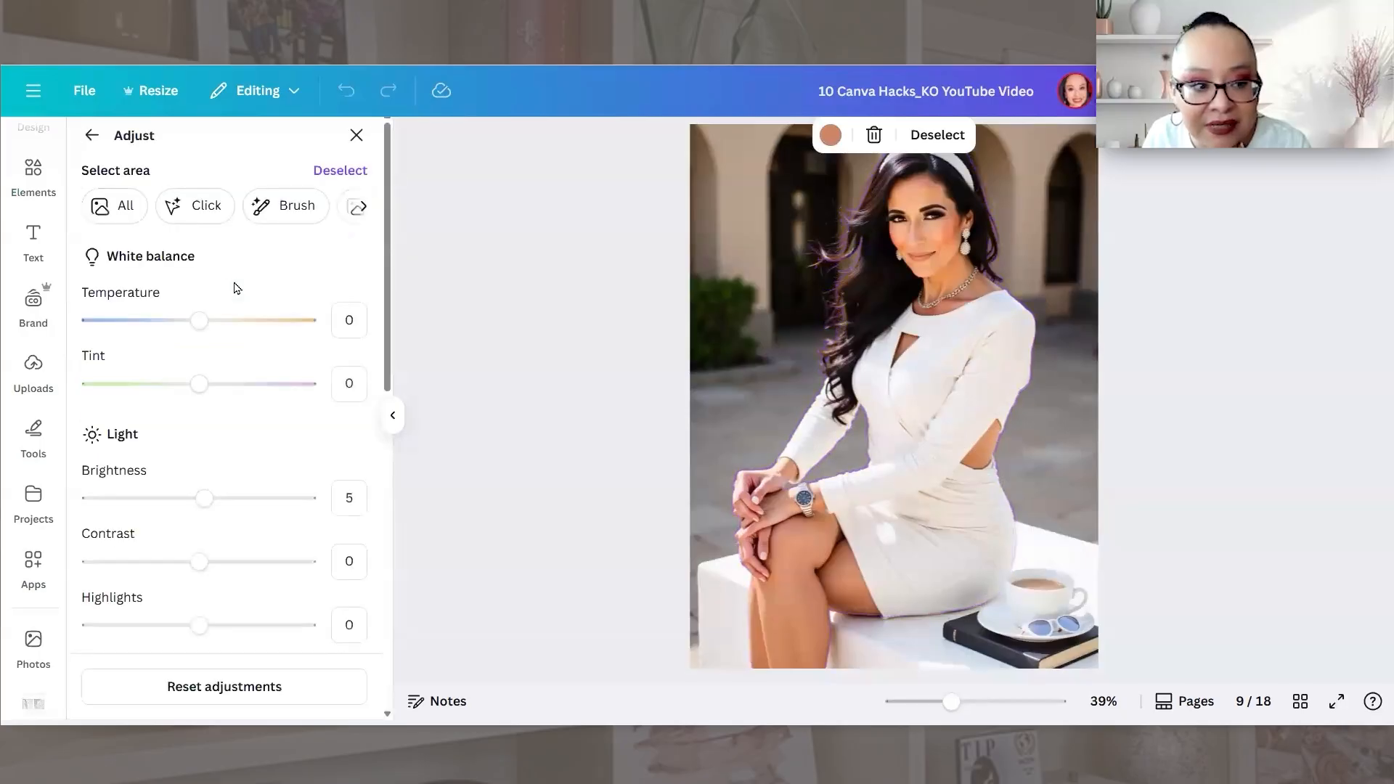
{"action": "left_click_drag", "start_coordinate": [205, 504], "coordinate": [73, 491]}
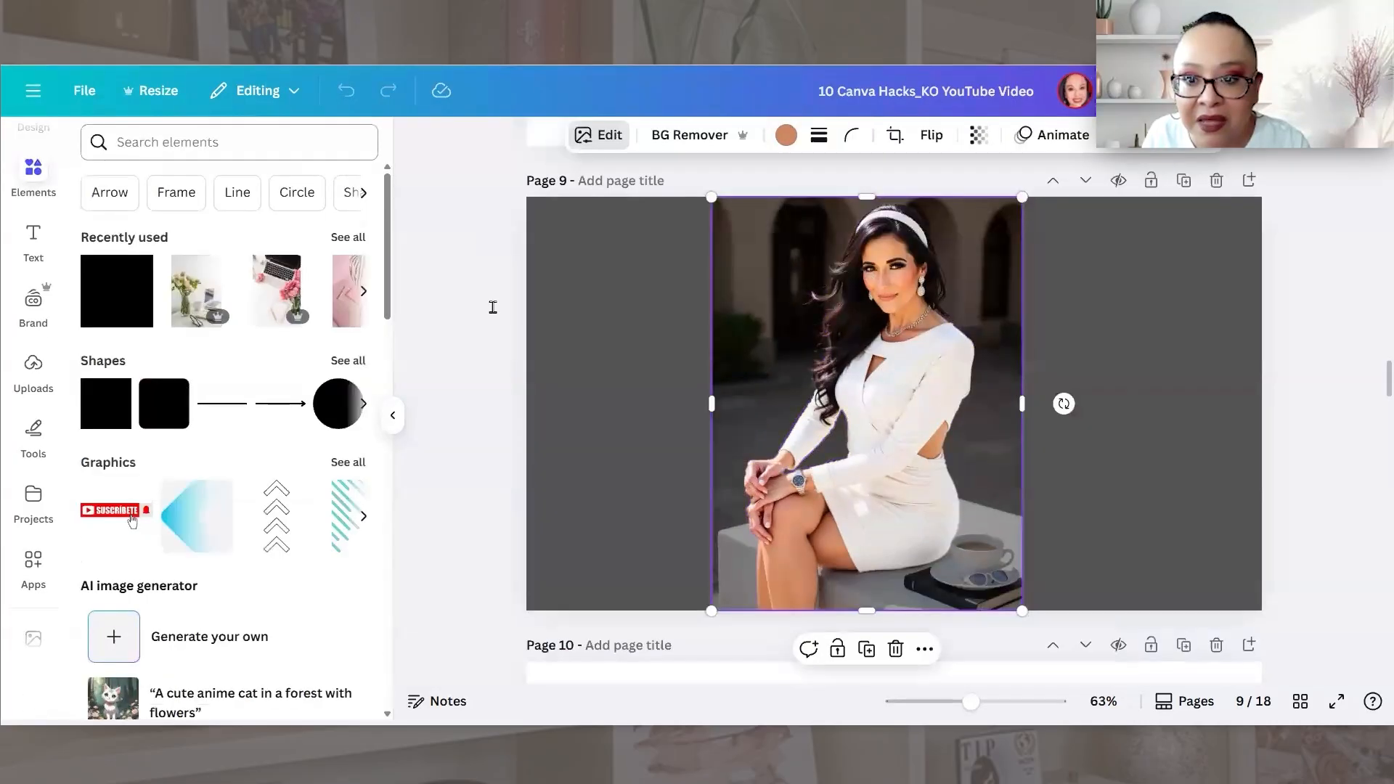
{"action": "left_click", "coordinate": [630, 381]}
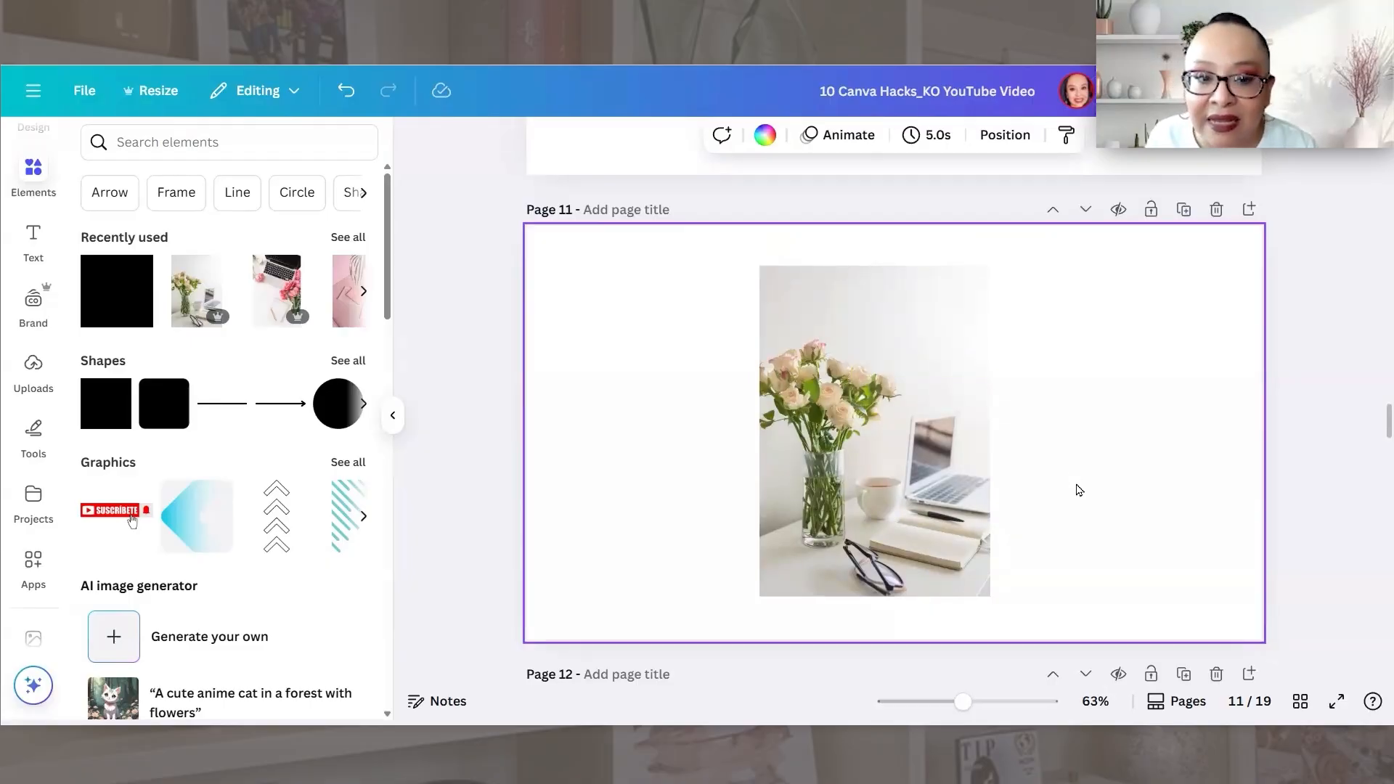
- Set the photo of roses and a laptop as the background image of page 11
{"action": "mouse_move", "coordinate": [919, 425]}
{"action": "left_mouse_down"}
{"action": "mouse_move", "coordinate": [961, 395]}
{"action": "mouse_move", "coordinate": [946, 414]}
{"action": "left_mouse_up"}
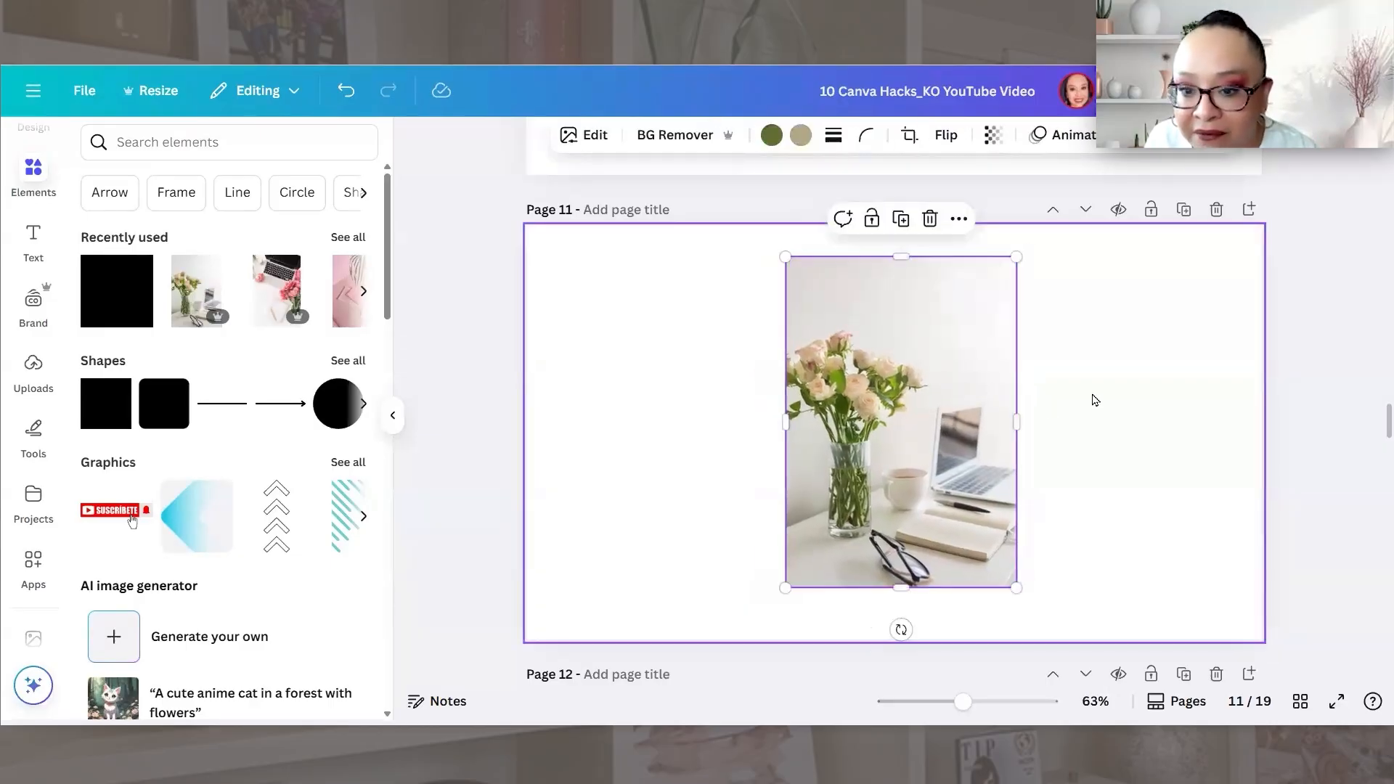
{"action": "left_click", "coordinate": [1170, 268]}
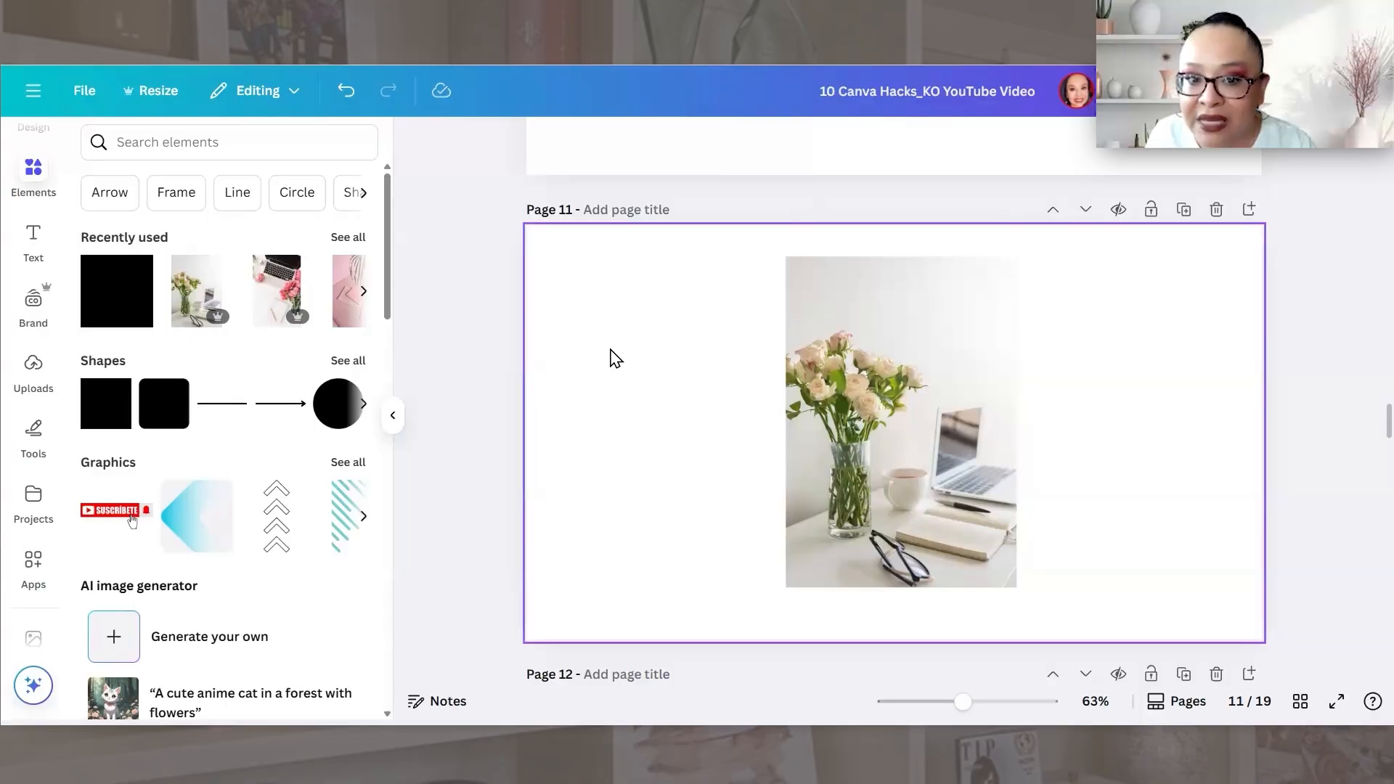
{"action": "left_click", "coordinate": [921, 457]}
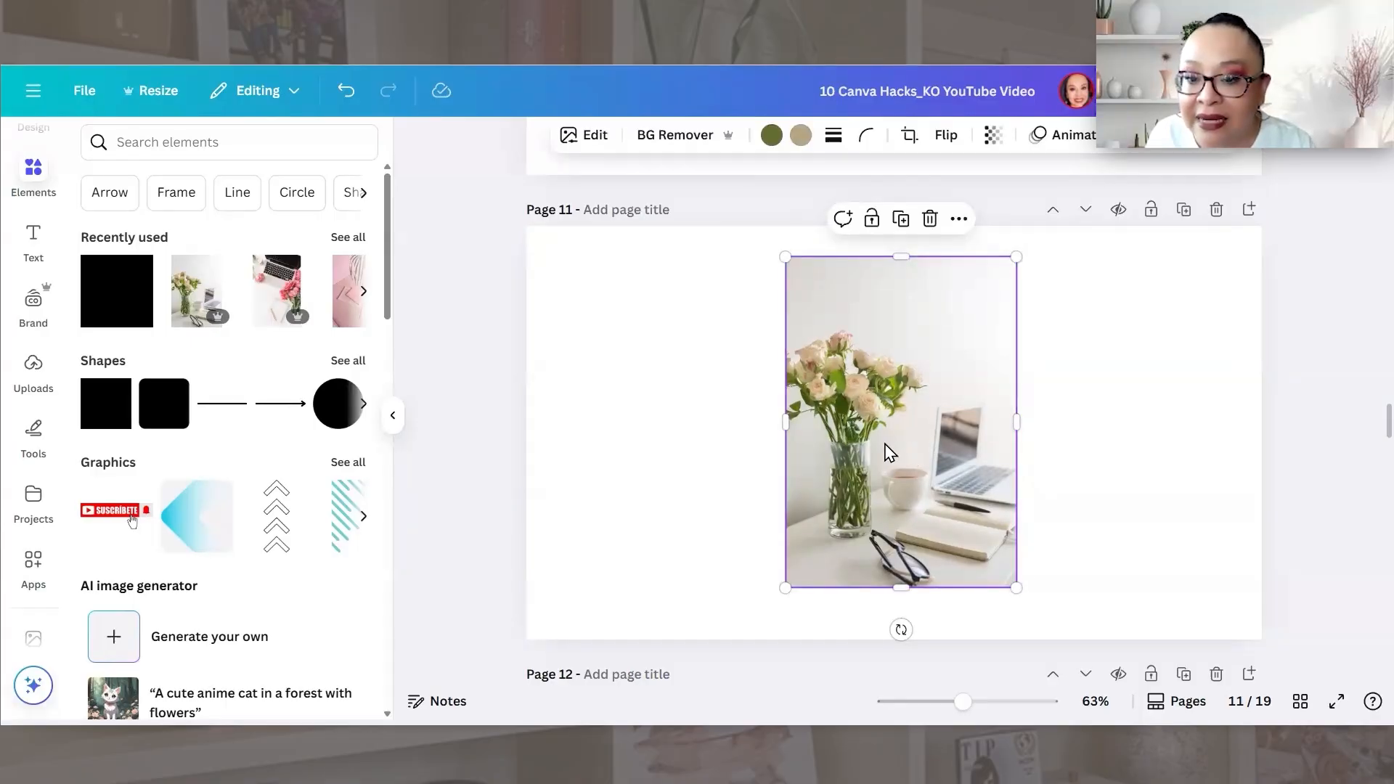
{"action": "left_click_drag", "start_coordinate": [890, 461], "coordinate": [880, 432]}
{"action": "right_click", "coordinate": [944, 364]}
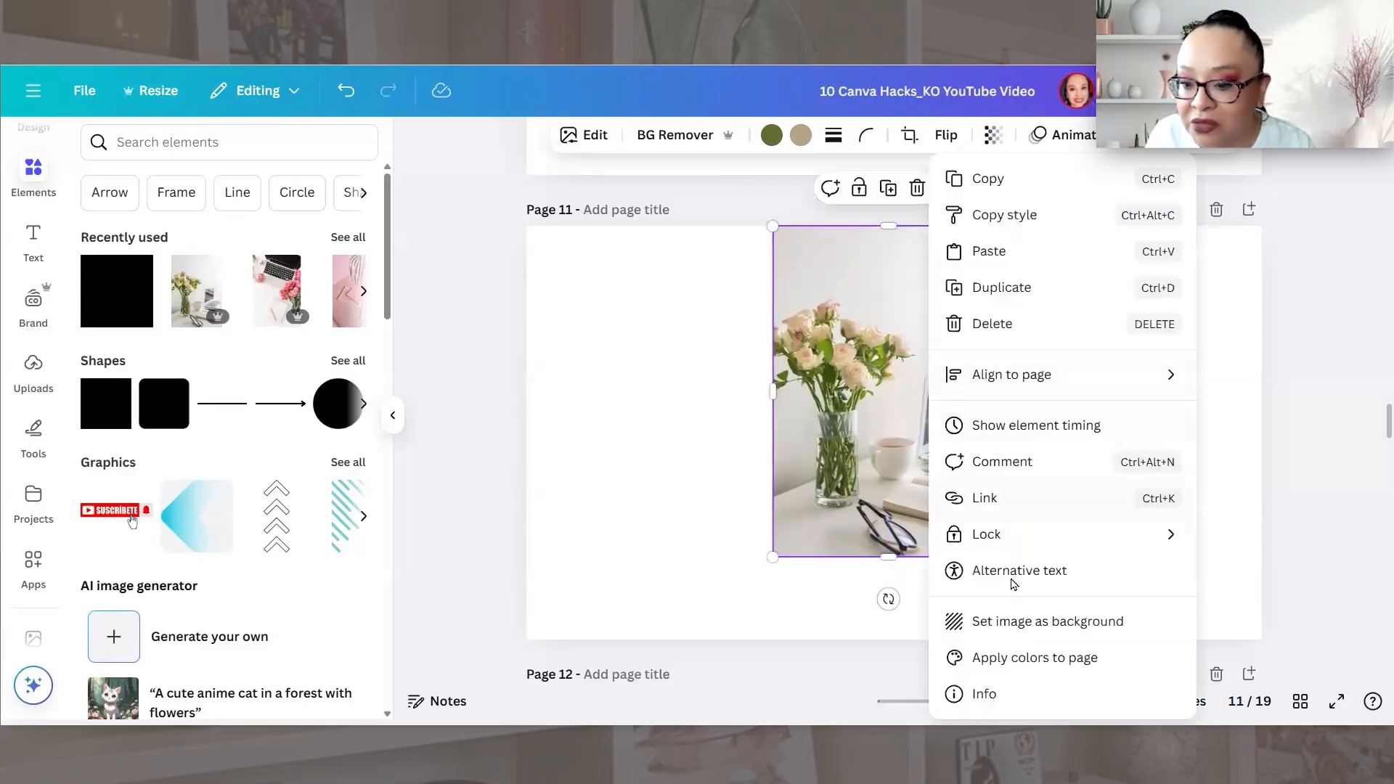
{"action": "left_click", "coordinate": [1010, 627]}
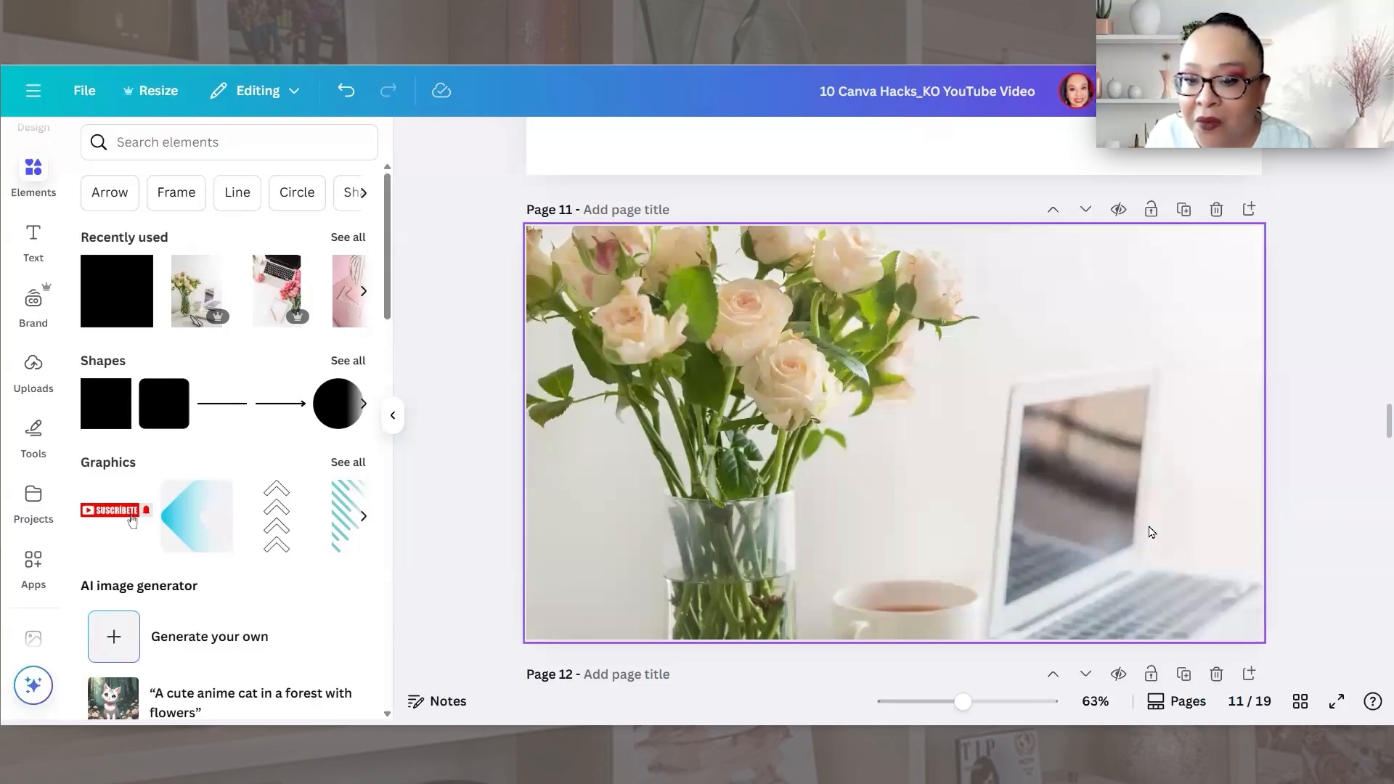
- Reposition the background photo's crop on page 11 to frame the vase, cup, laptop and open notebook
{"action": "double_click", "coordinate": [1150, 532]}
{"action": "left_click_drag", "start_coordinate": [1151, 569], "coordinate": [1104, 389]}
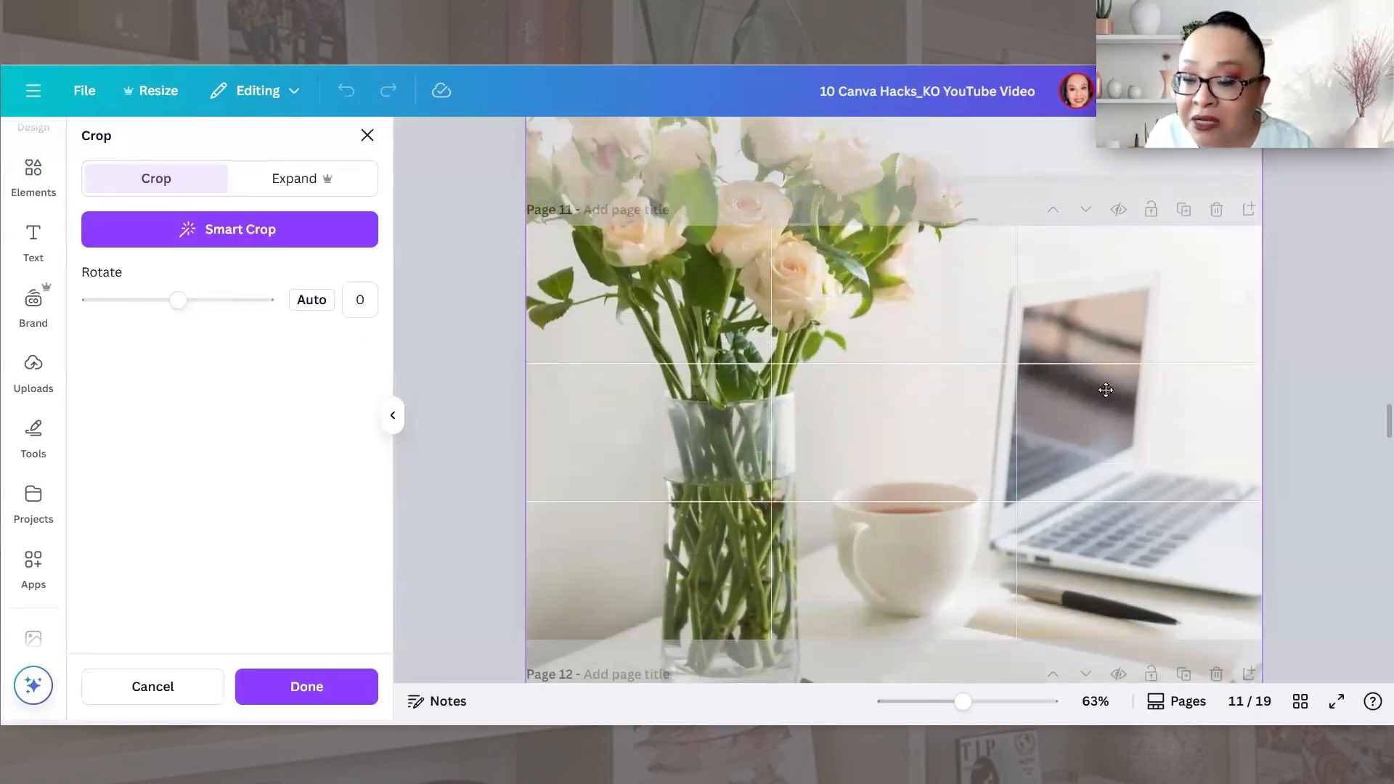
{"action": "left_click_drag", "start_coordinate": [877, 364], "coordinate": [937, 554]}
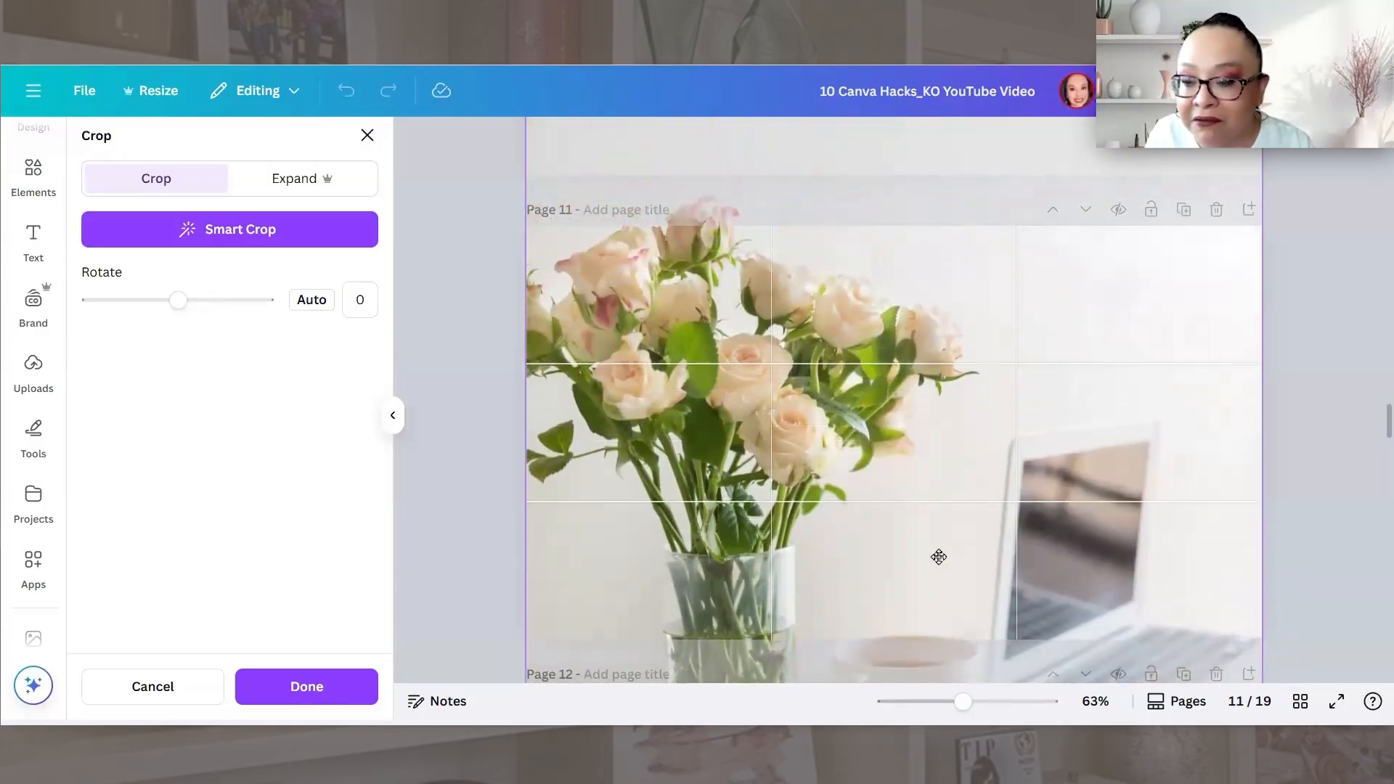
{"action": "left_click", "coordinate": [1304, 472]}
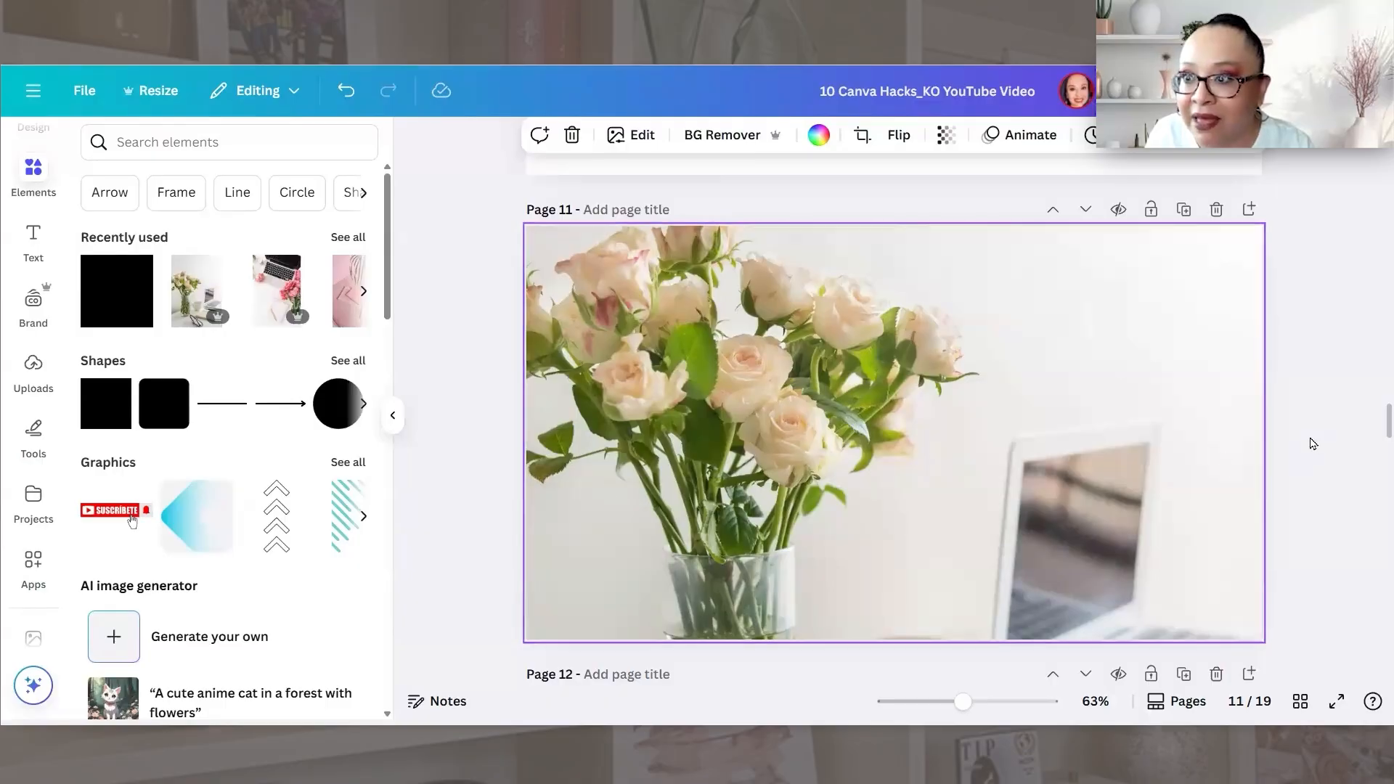
{"action": "double_click", "coordinate": [940, 461]}
{"action": "left_click_drag", "start_coordinate": [987, 563], "coordinate": [995, 295]}
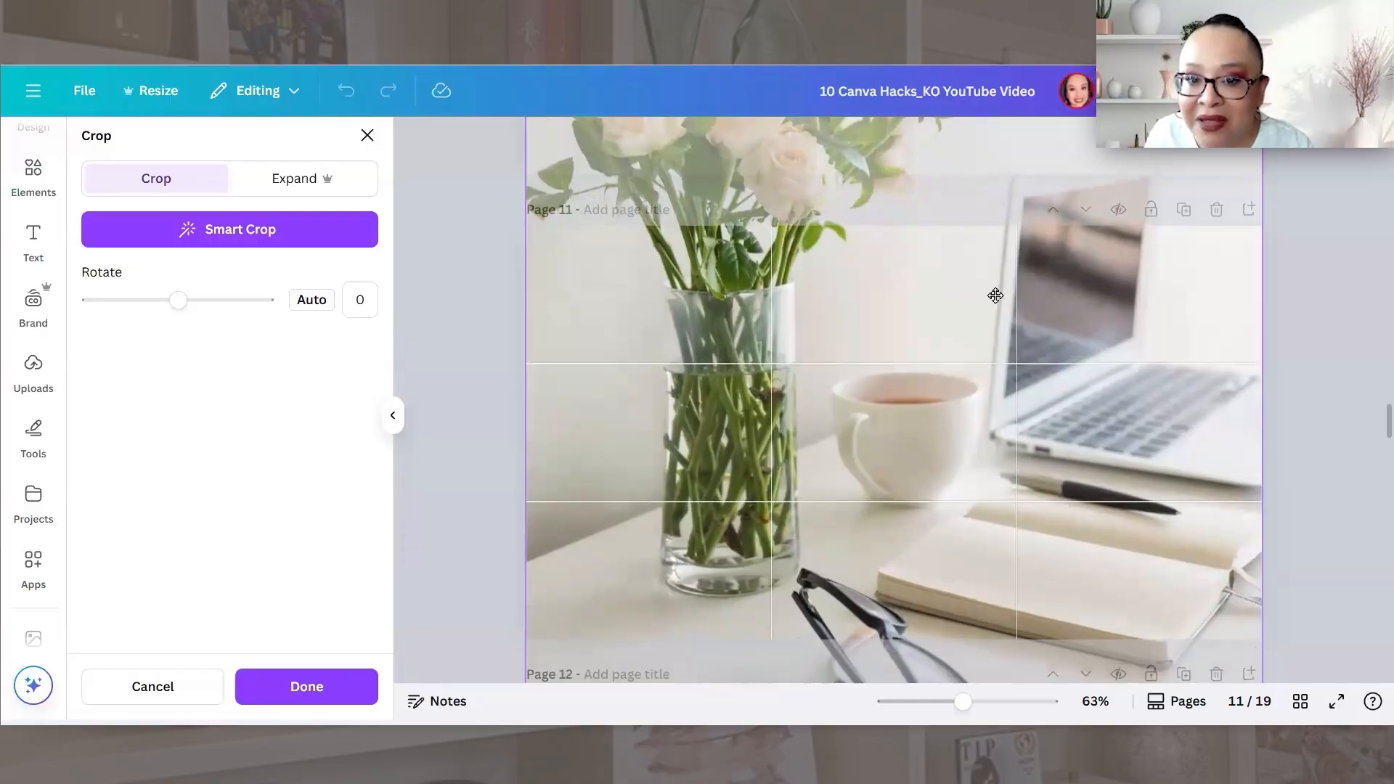
{"action": "left_click", "coordinate": [1319, 398]}
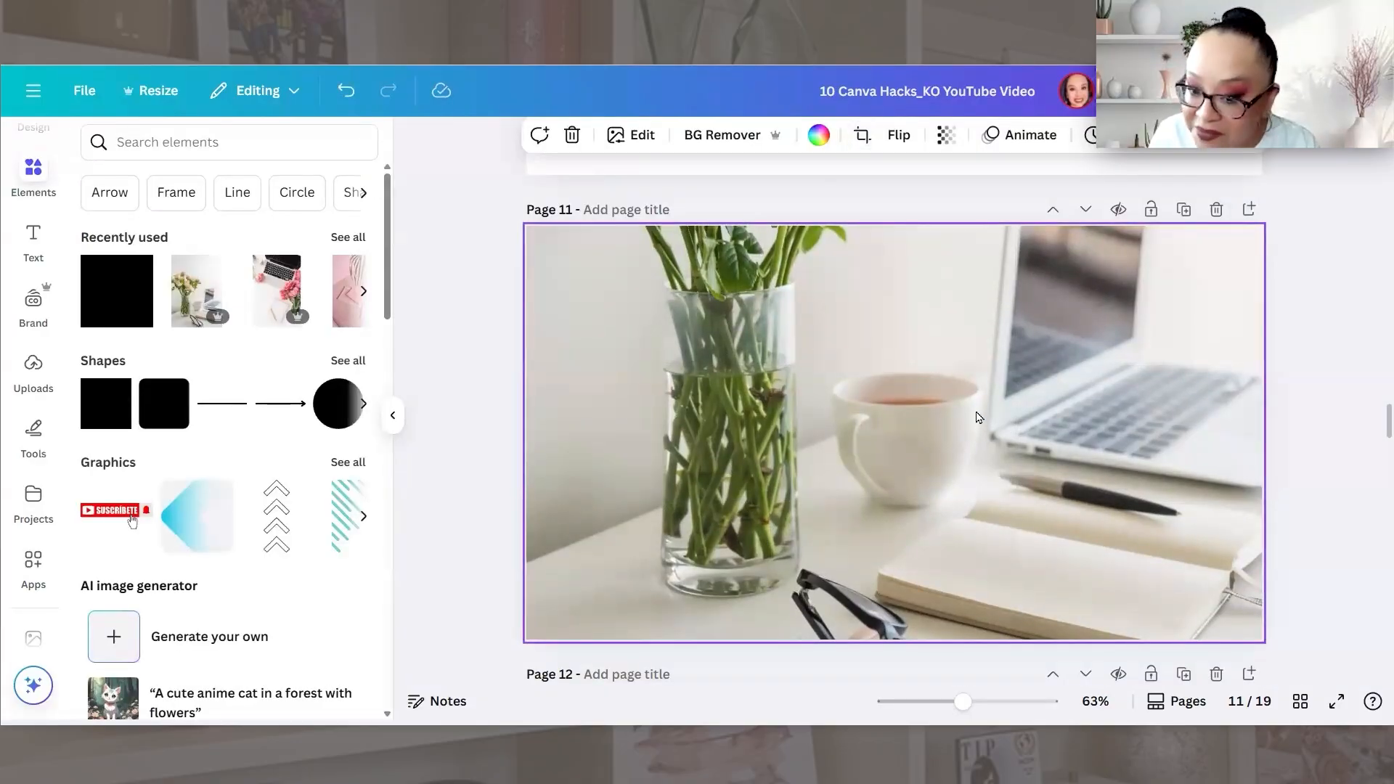
- Detach the photo from the background of page 11
{"action": "right_click", "coordinate": [803, 303]}
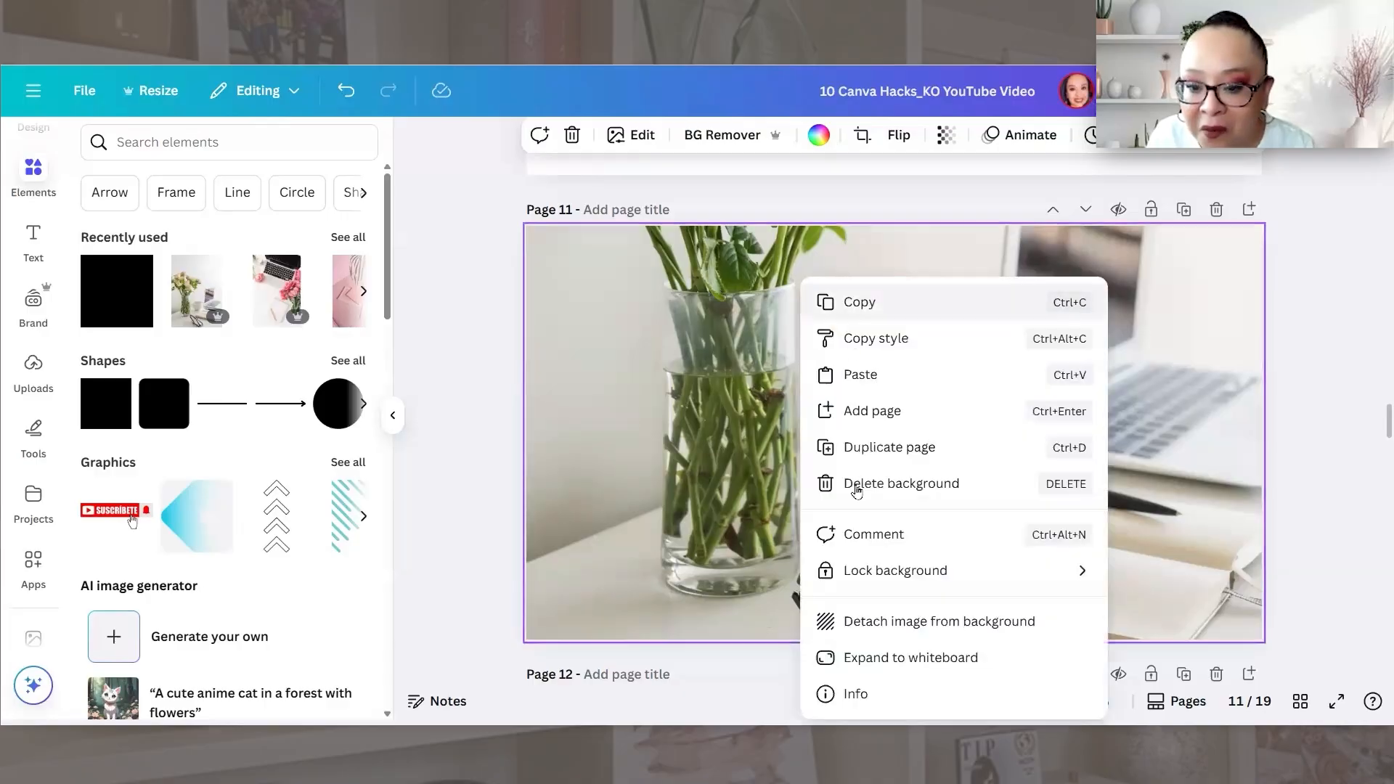
{"action": "left_click", "coordinate": [818, 628]}
{"action": "left_click", "coordinate": [1137, 431]}
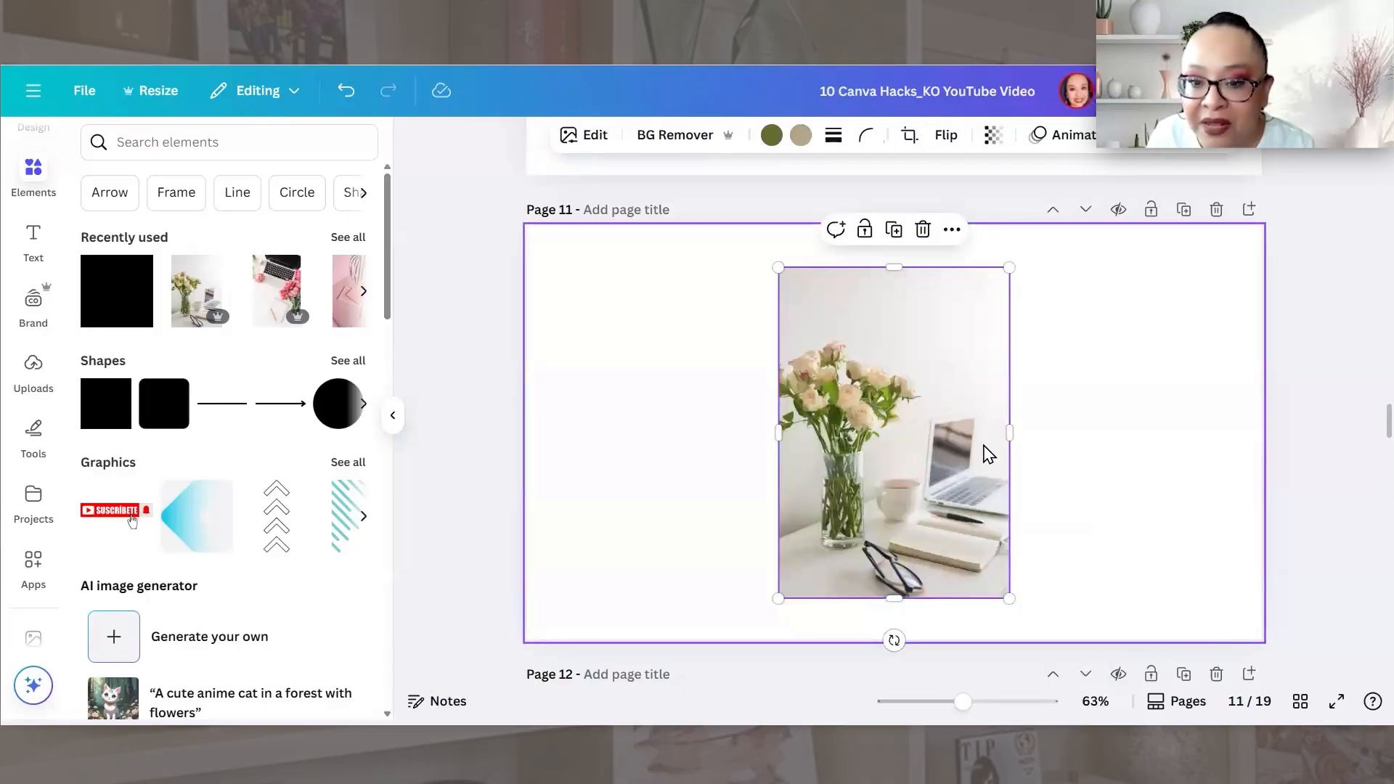
- Extend the desk photo on page 11 with Magic Expand, using the Whole Page size
{"action": "left_click_drag", "start_coordinate": [961, 432], "coordinate": [961, 441]}
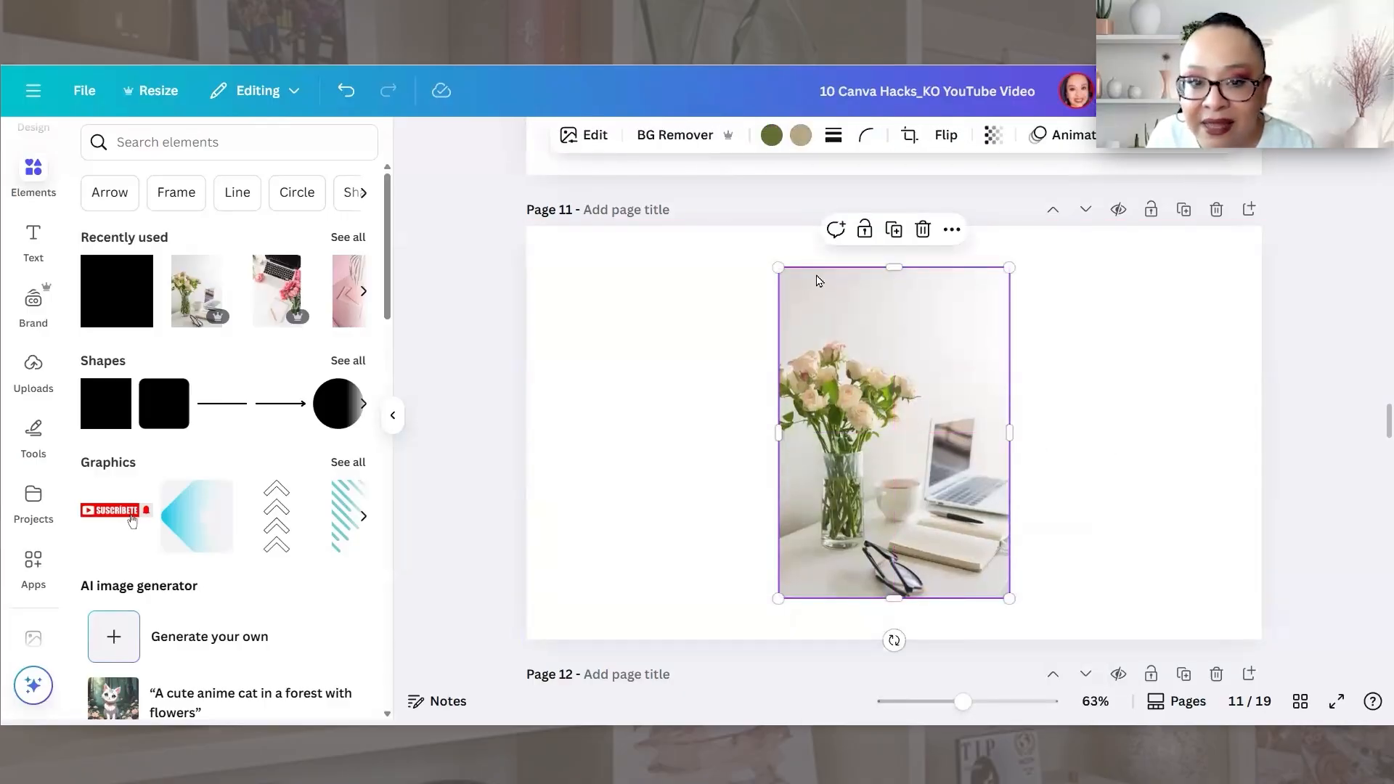
{"action": "left_click", "coordinate": [583, 138]}
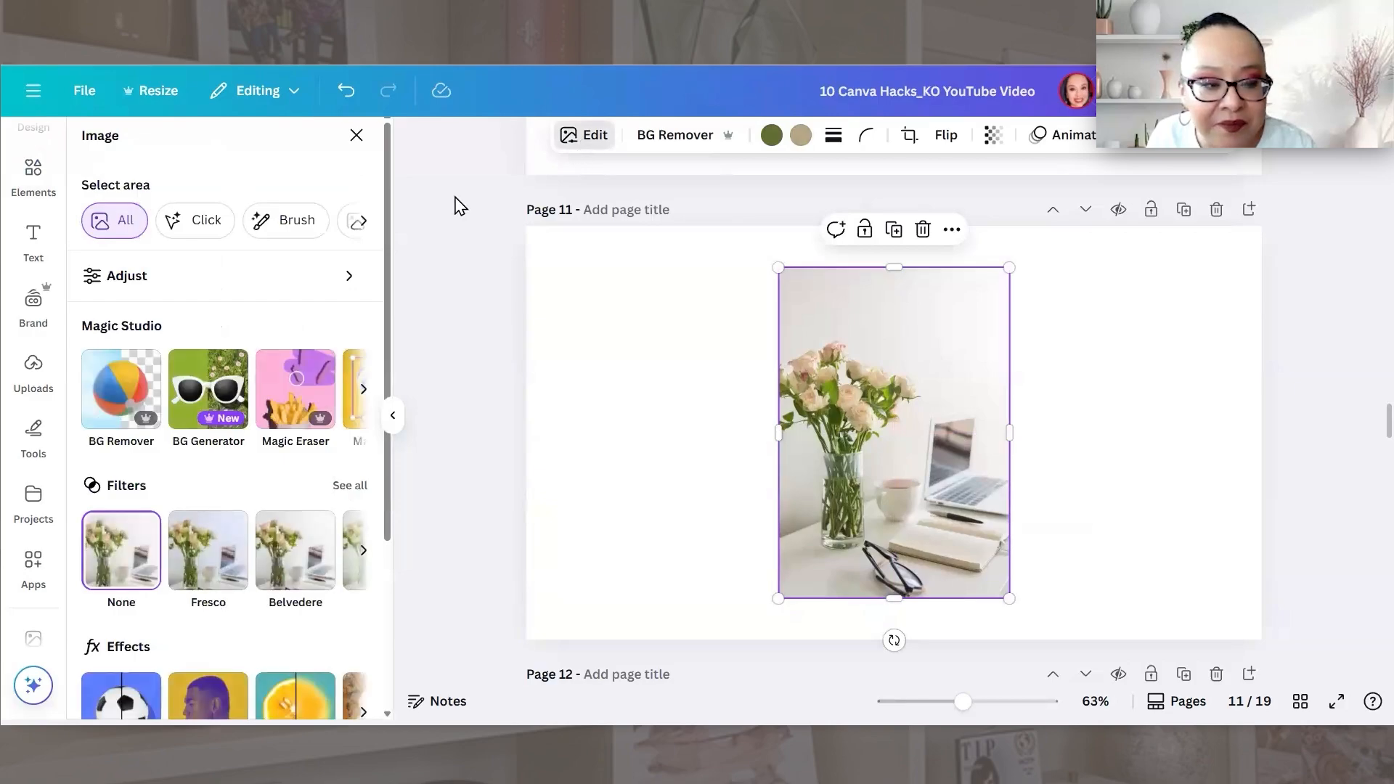
{"action": "left_click", "coordinate": [365, 392]}
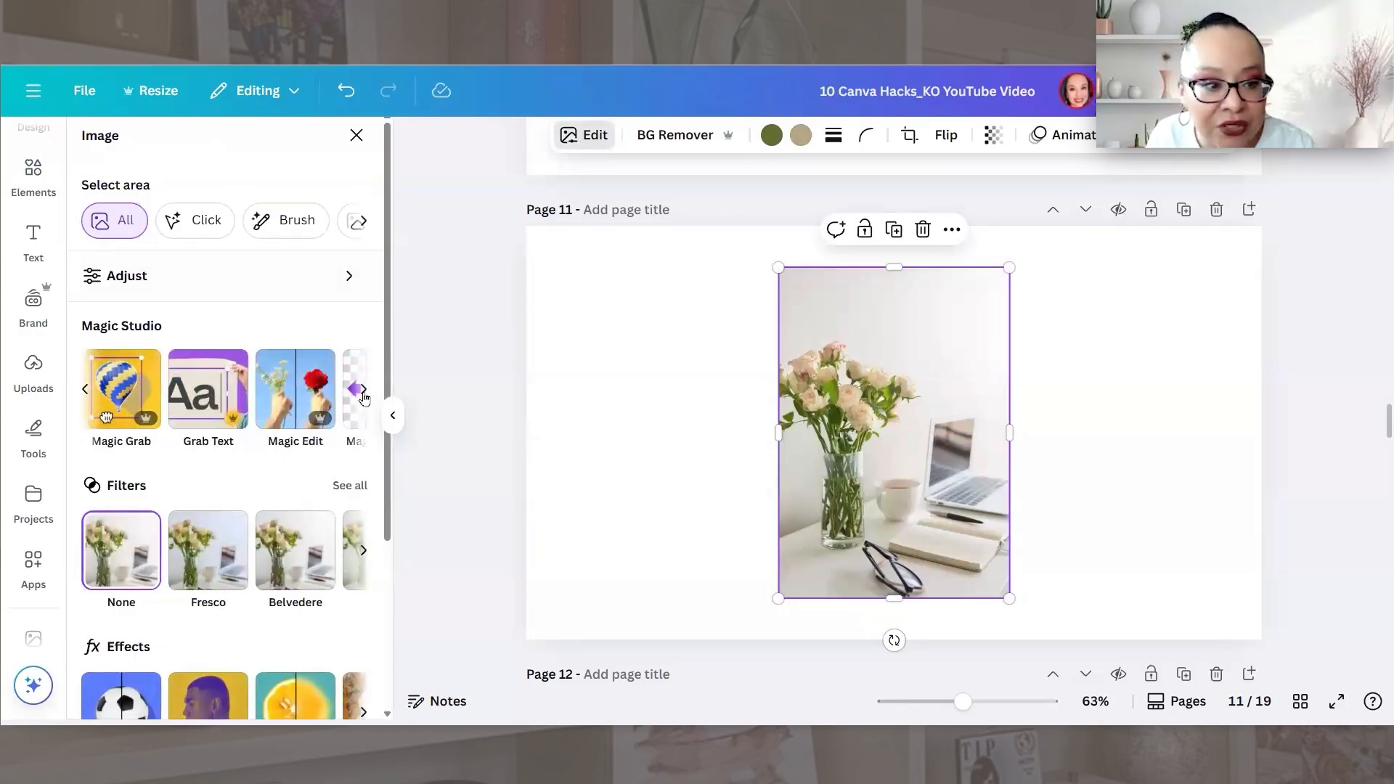
{"action": "left_click", "coordinate": [365, 392]}
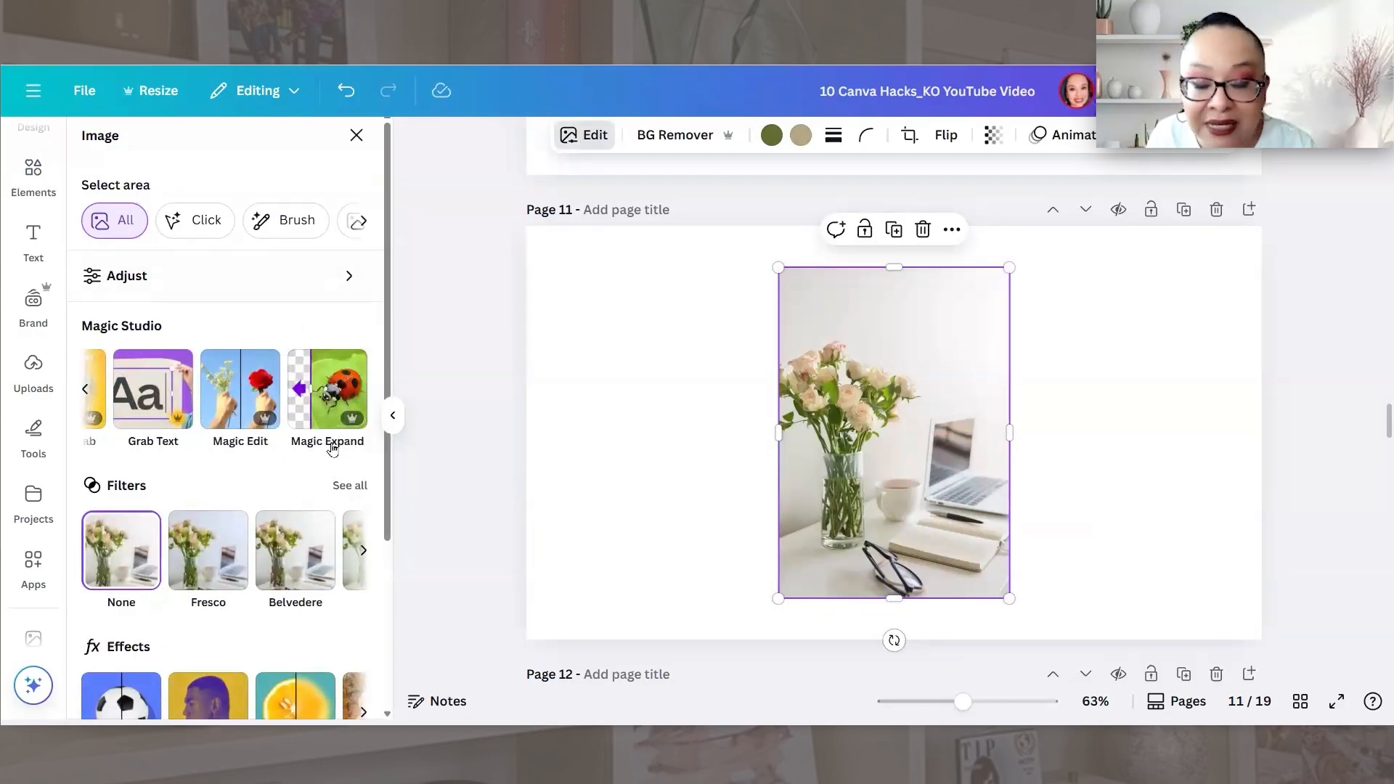
{"action": "left_click", "coordinate": [328, 398]}
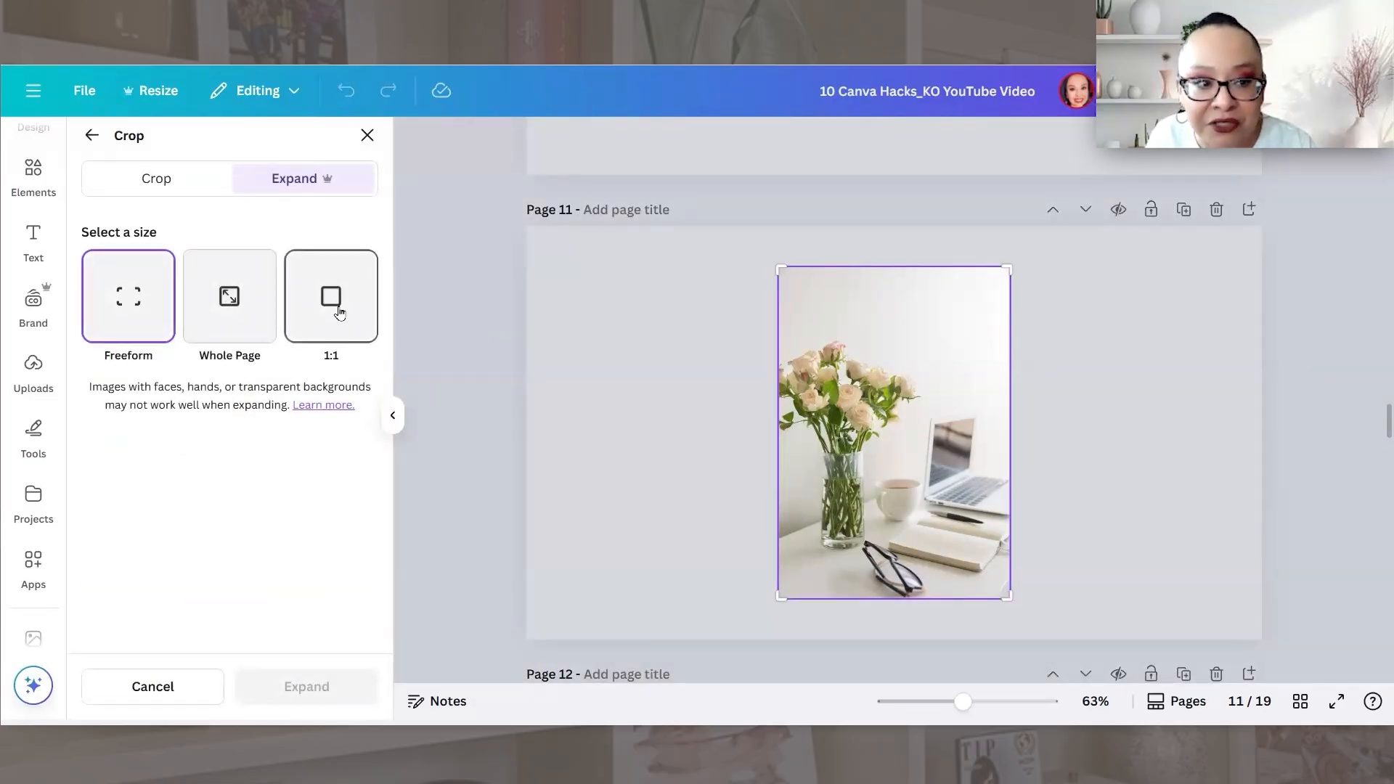
{"action": "left_click", "coordinate": [227, 297]}
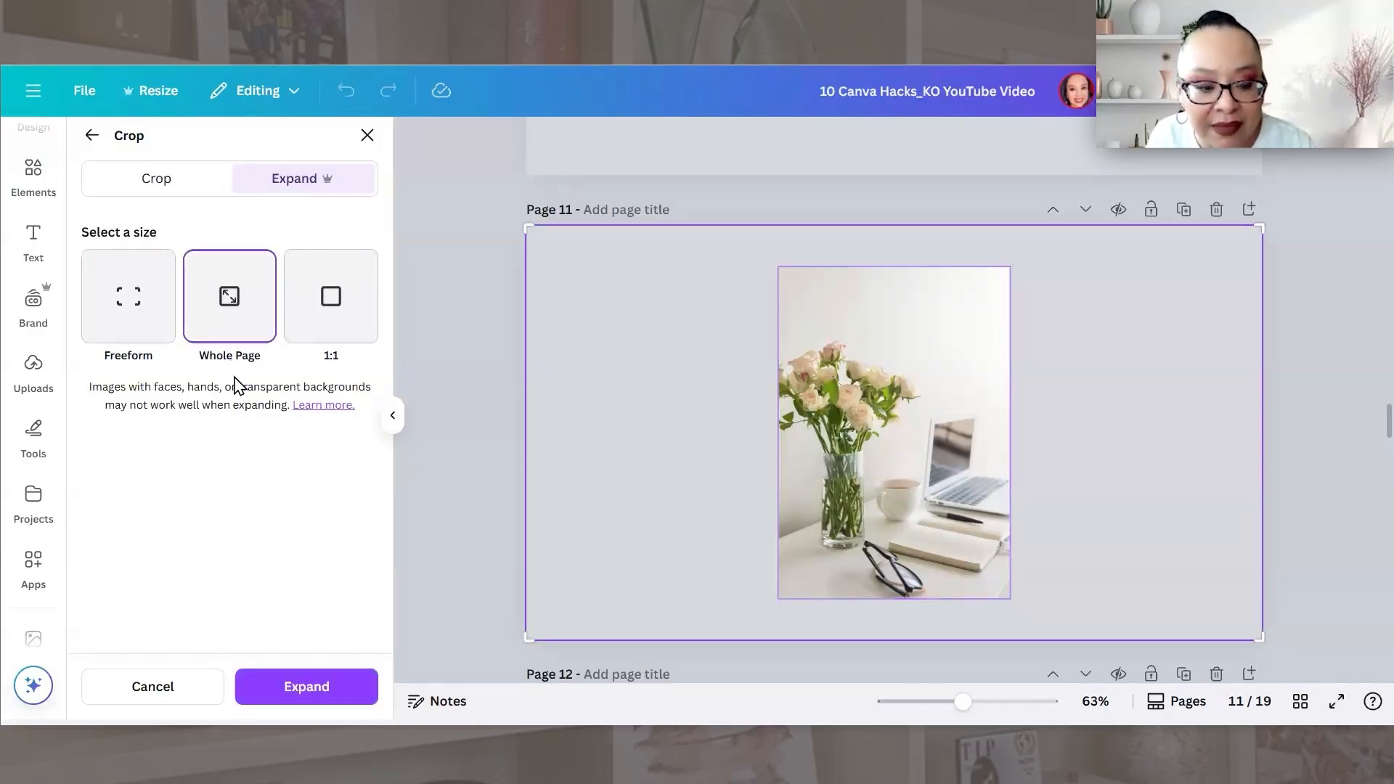
{"action": "left_click", "coordinate": [311, 695]}
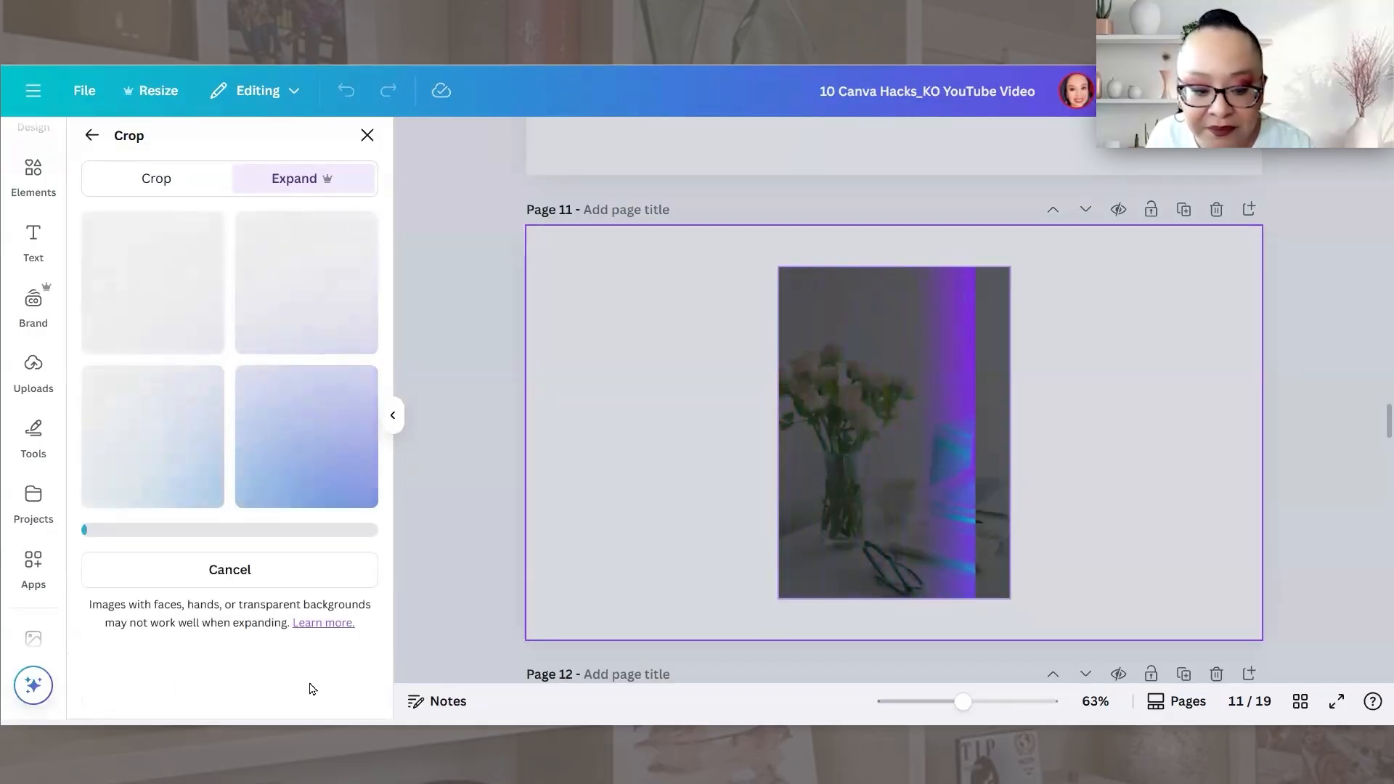
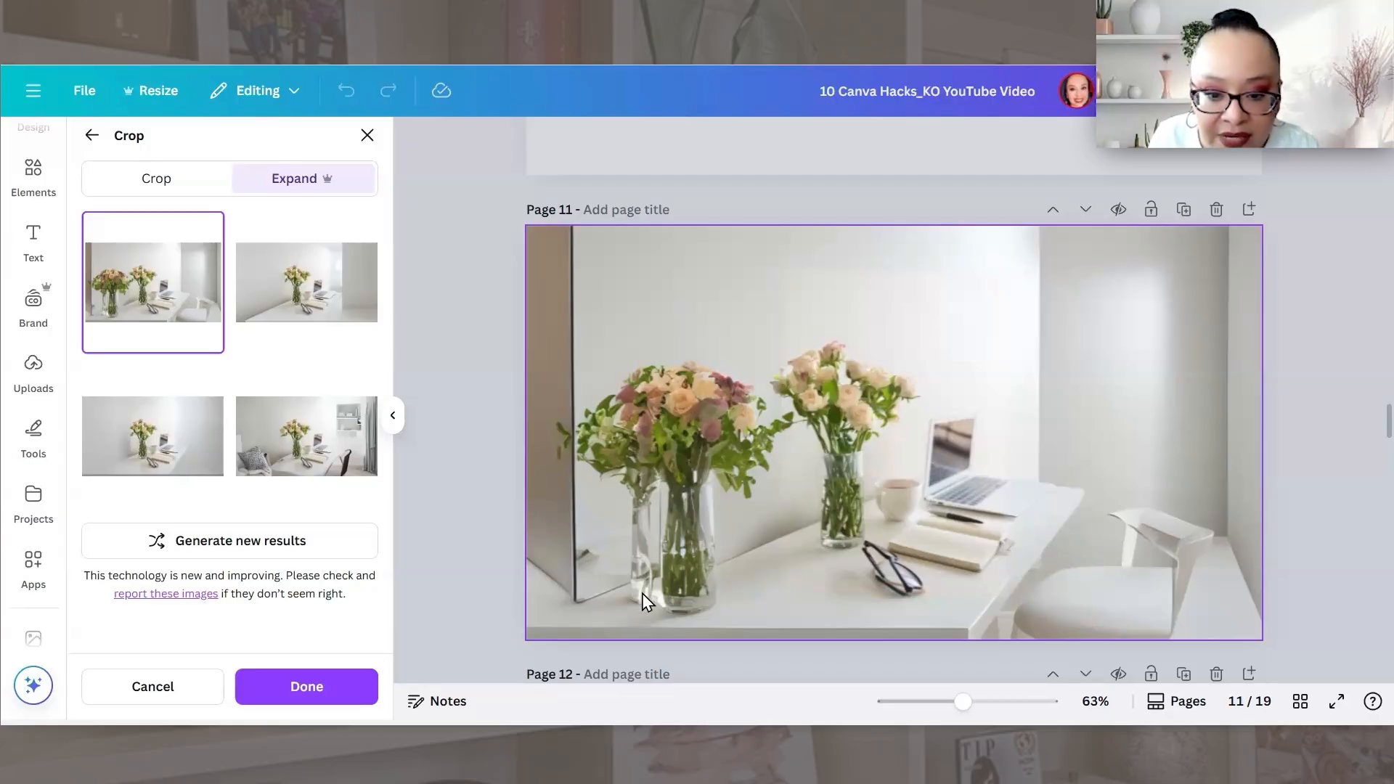
- Preview the other three expanded versions of the desk photo and generate a new set of results
{"action": "left_click", "coordinate": [312, 311]}
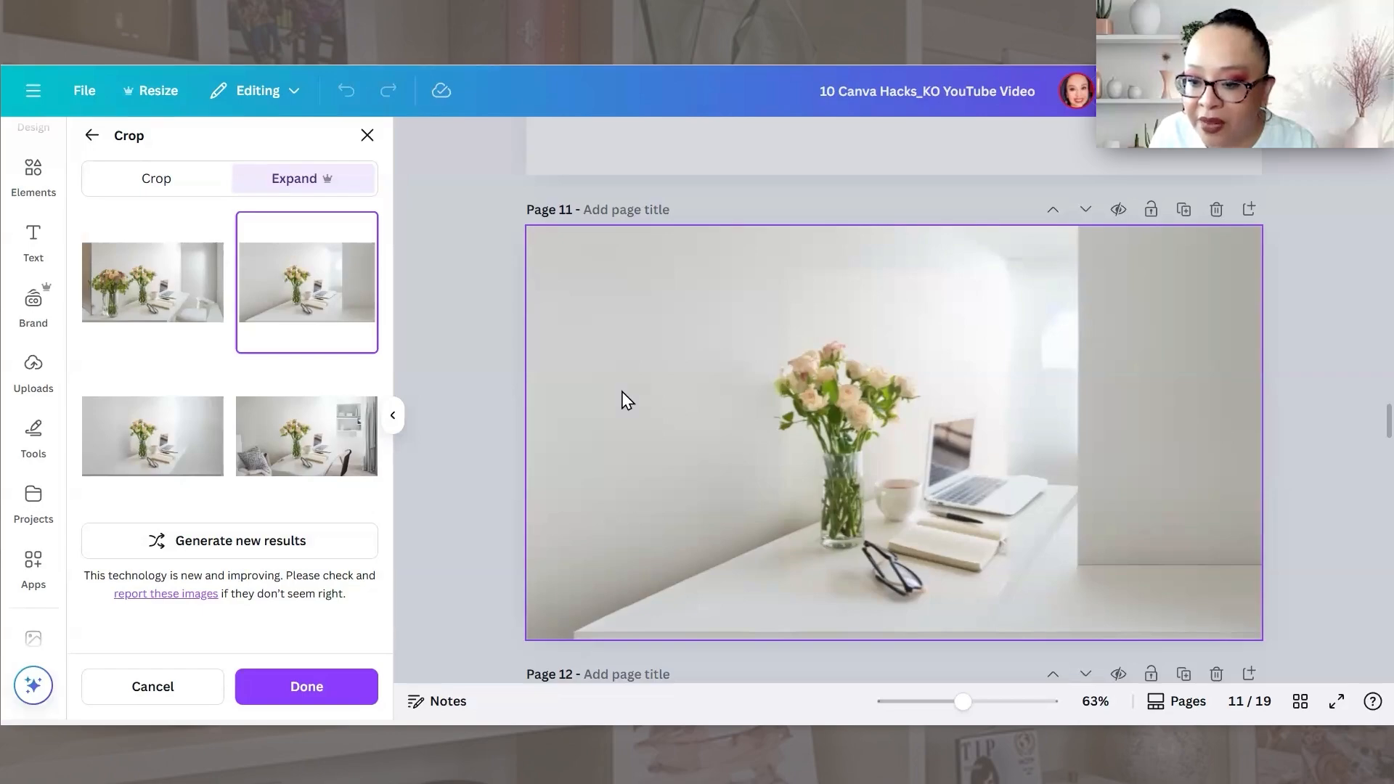
{"action": "left_click", "coordinate": [123, 443]}
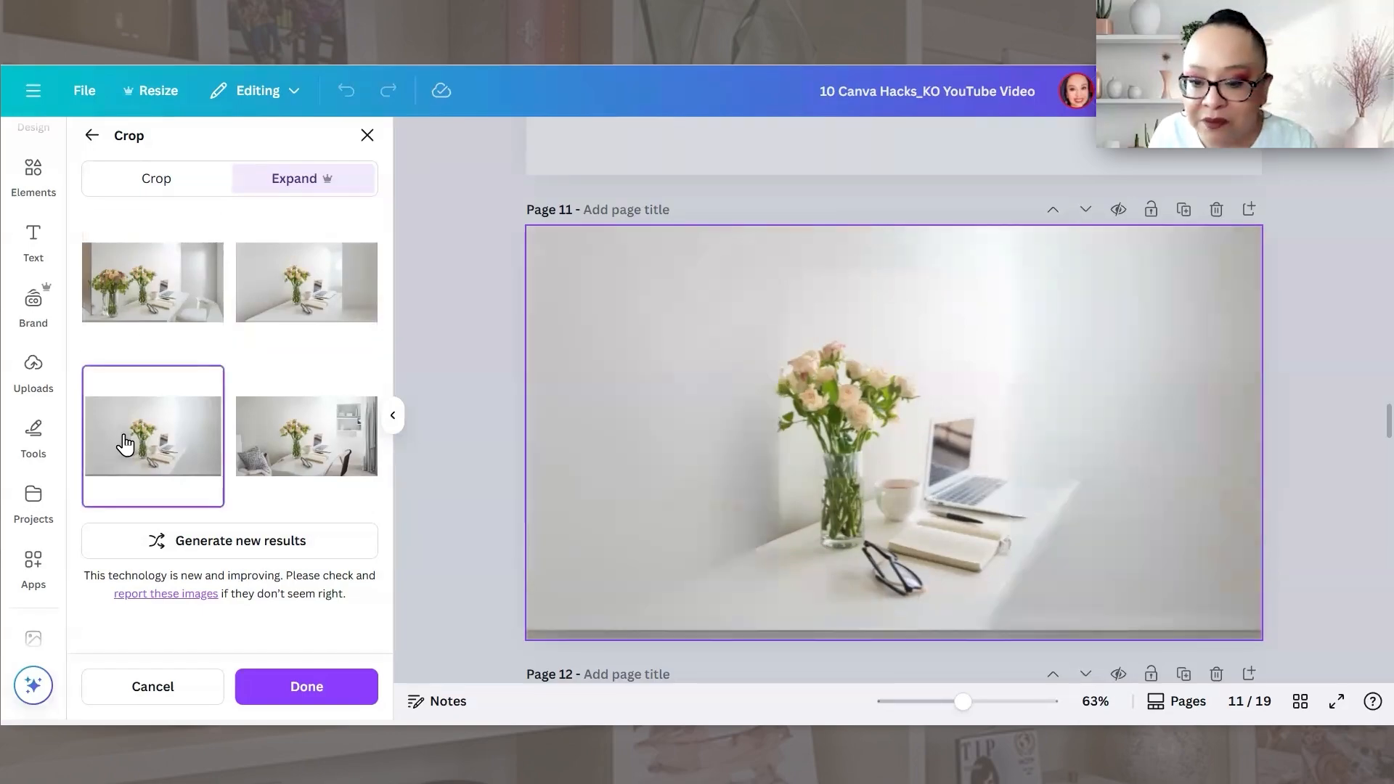
{"action": "left_click", "coordinate": [319, 454]}
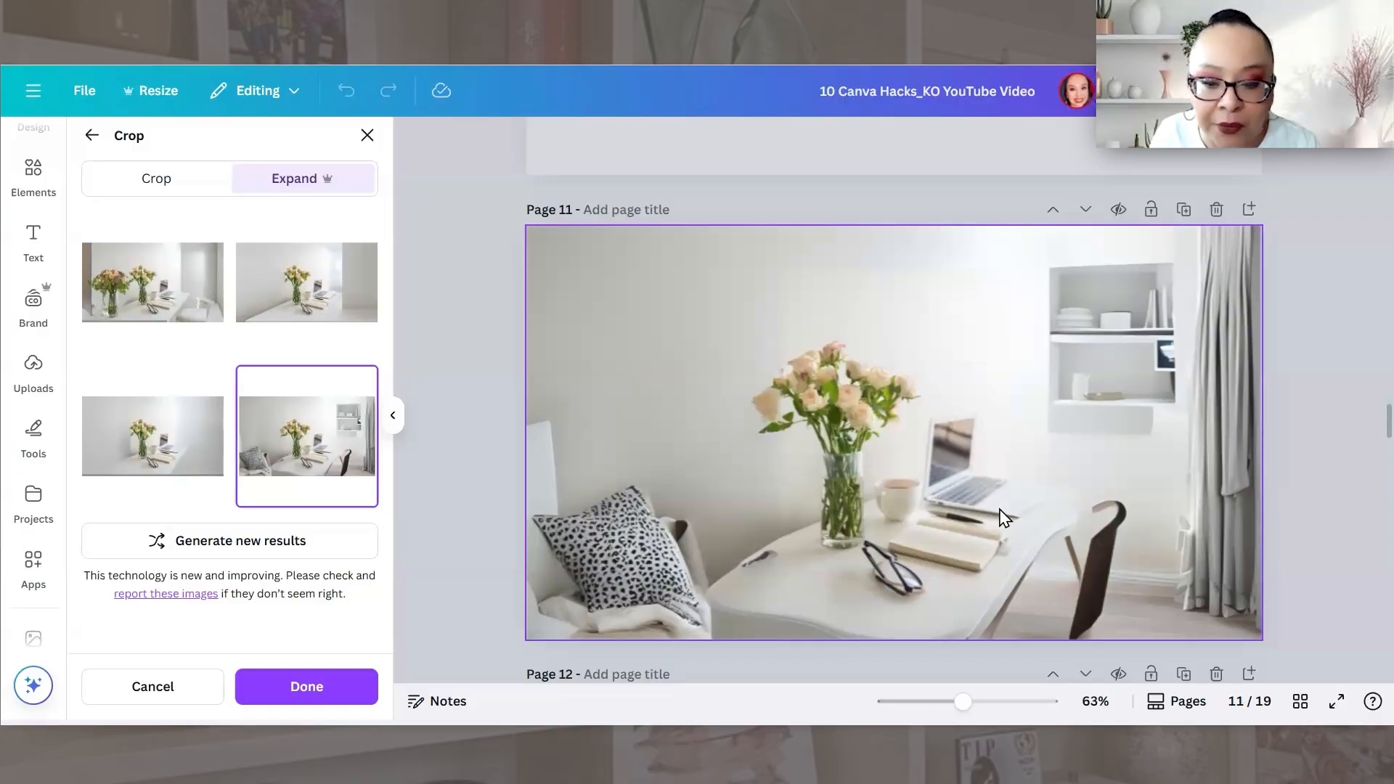
{"action": "left_click", "coordinate": [336, 540]}
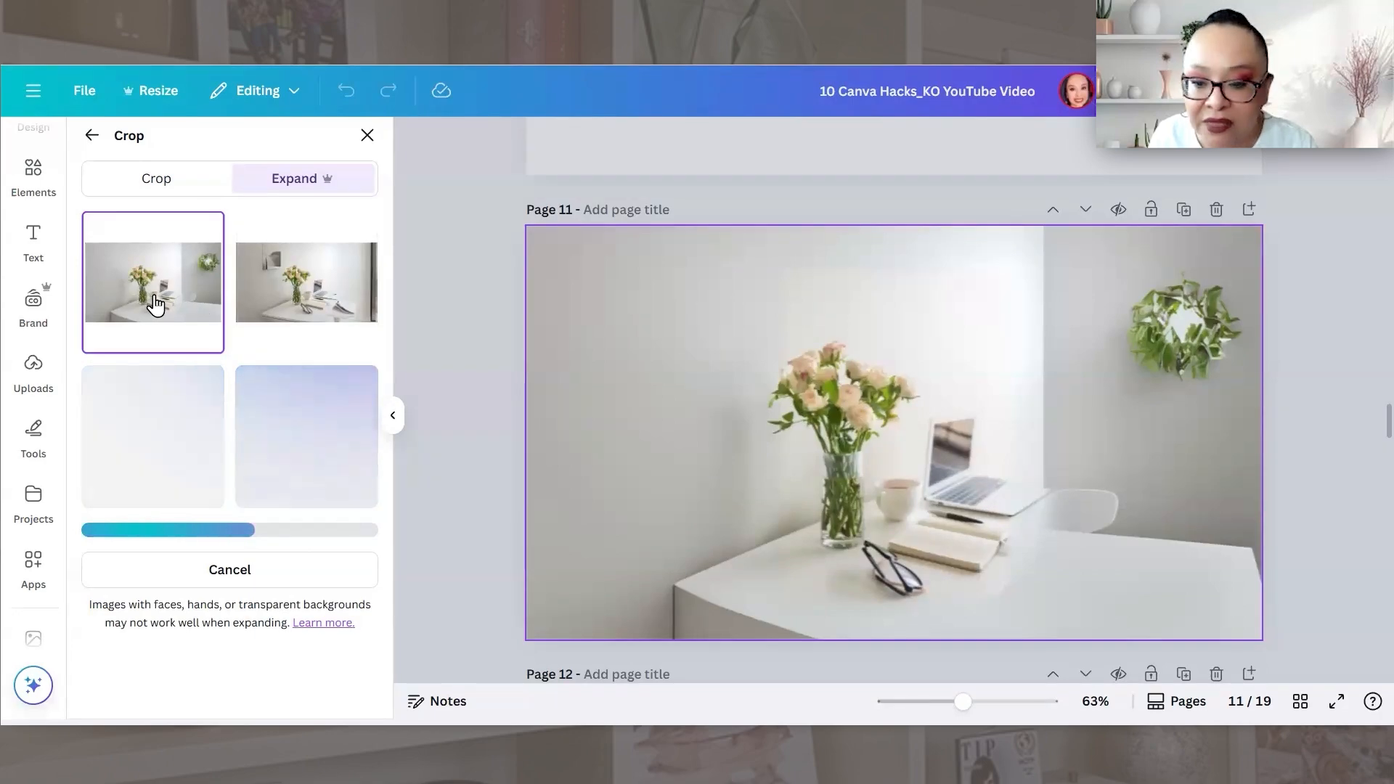
- Compare the newly generated expansions of the desk photo and apply the version with the framed wall picture and papers on the desk
{"action": "left_click", "coordinate": [317, 313]}
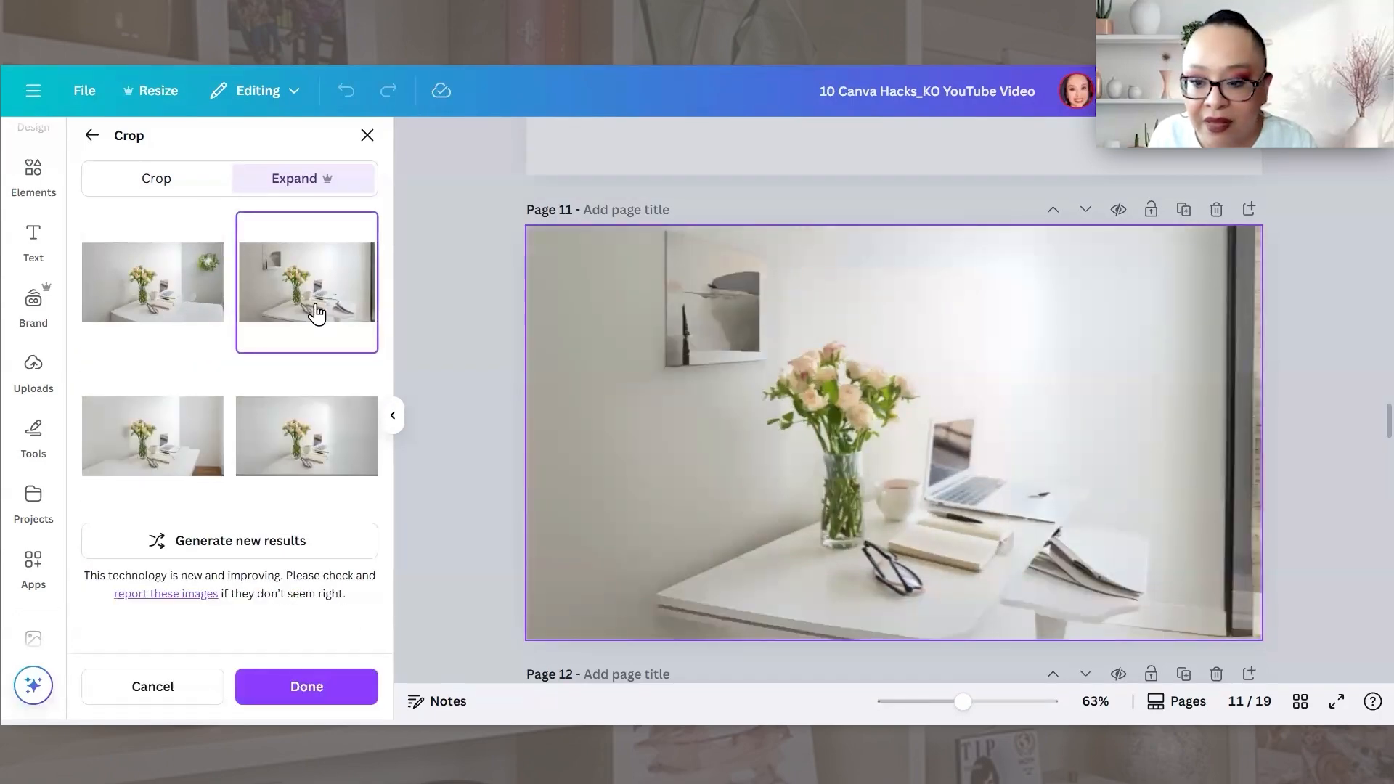
{"action": "left_click", "coordinate": [169, 457]}
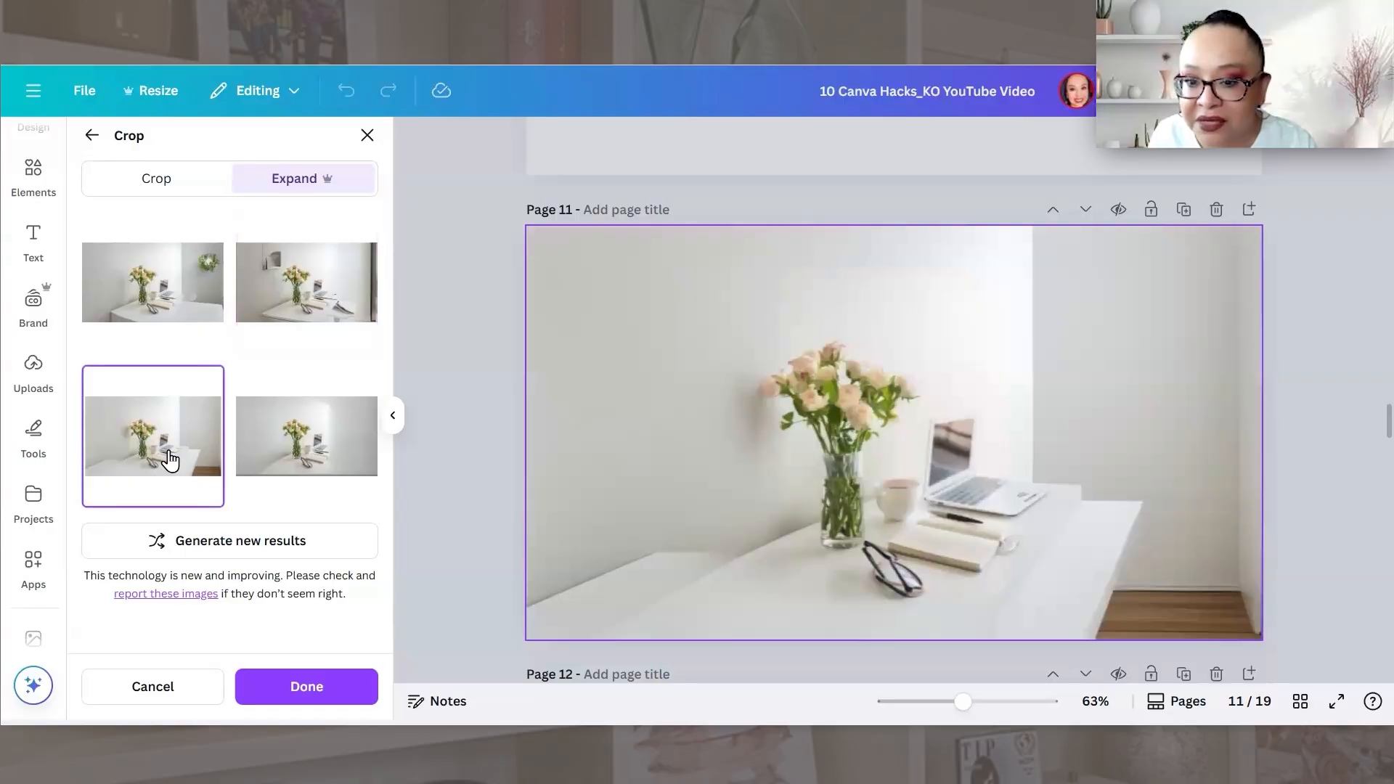
{"action": "left_click", "coordinate": [297, 454]}
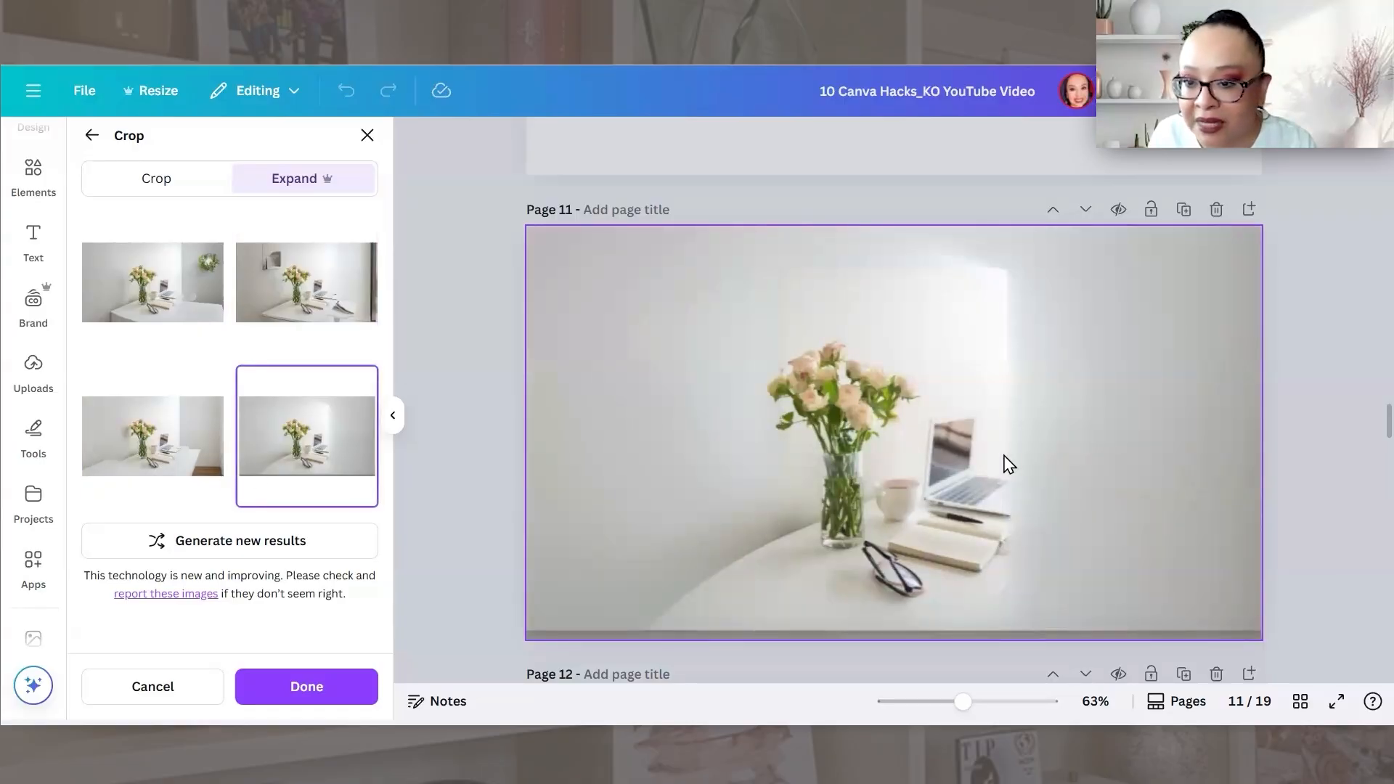
{"action": "left_click", "coordinate": [174, 446]}
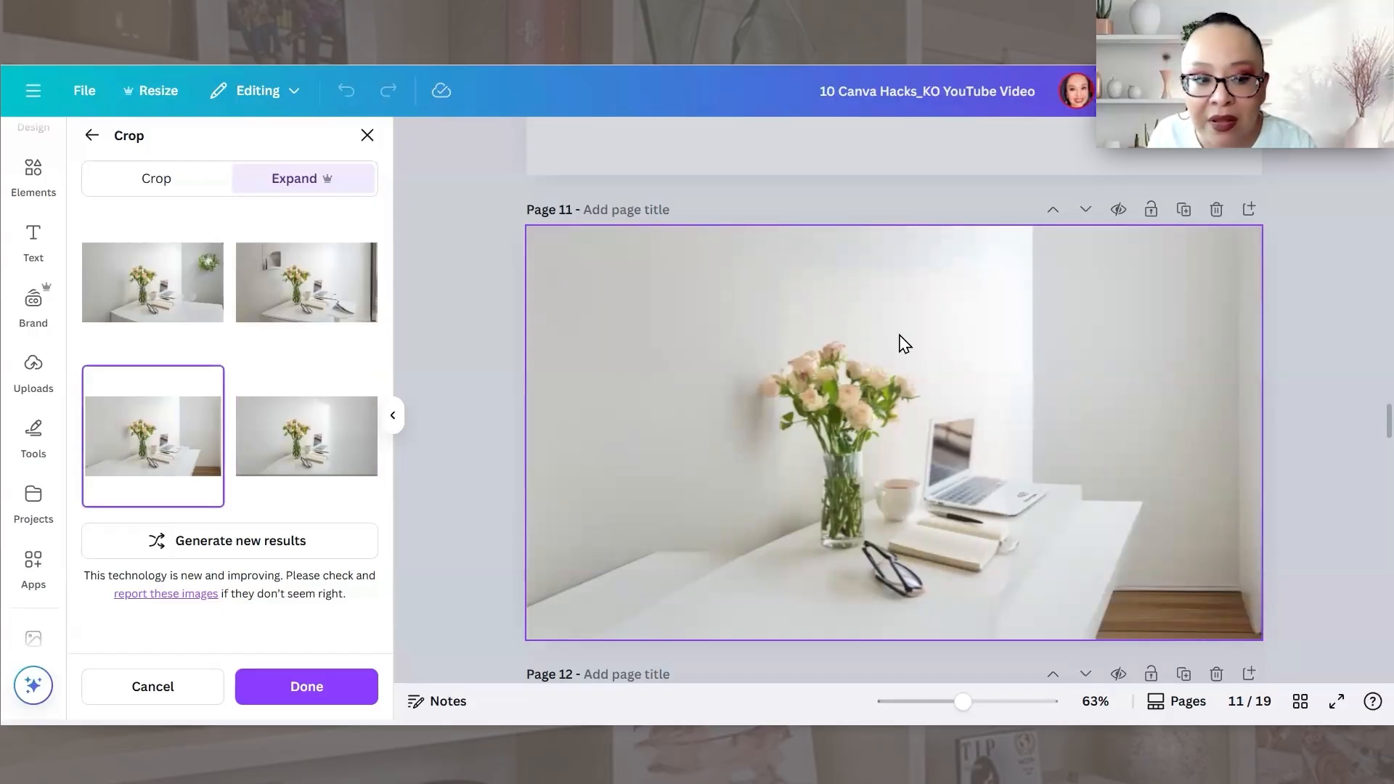
{"action": "left_click", "coordinate": [152, 297]}
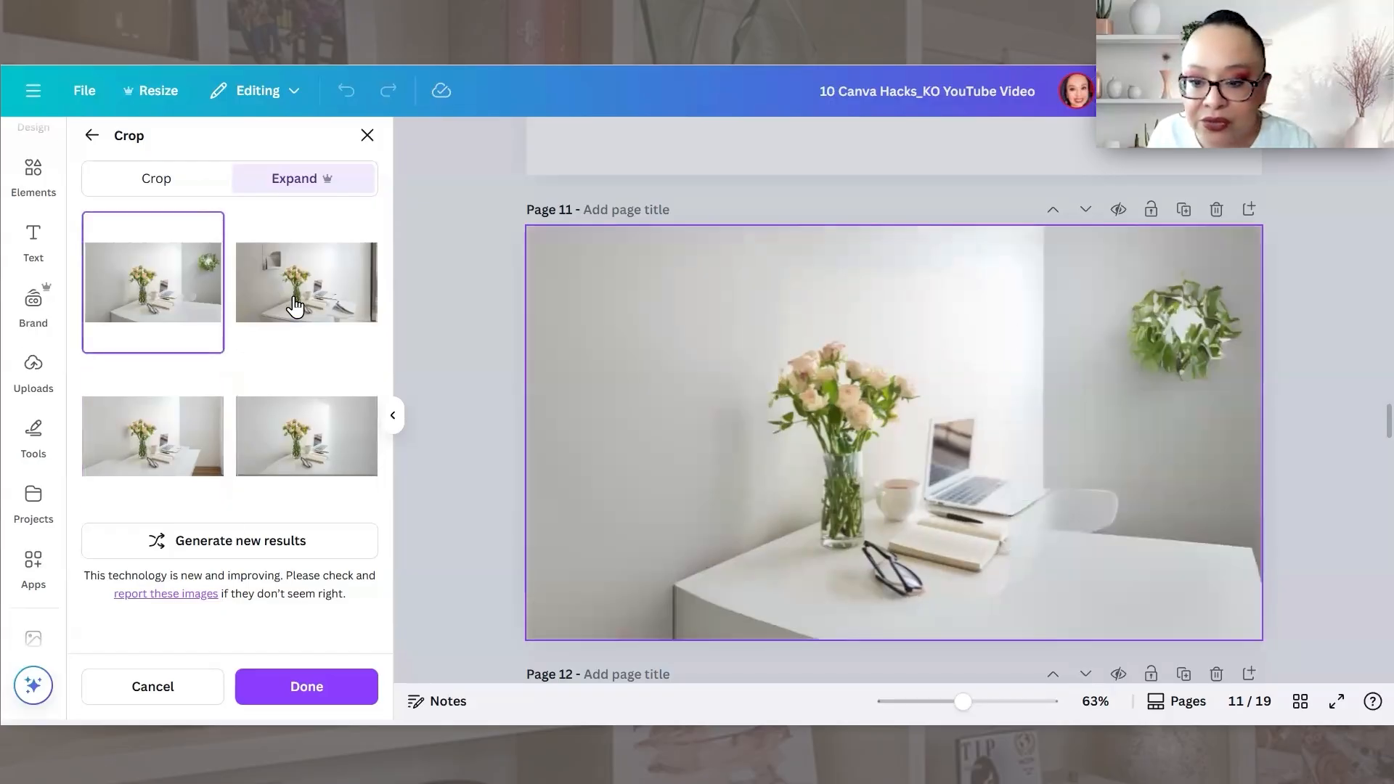
{"action": "left_click", "coordinate": [295, 306]}
{"action": "left_click", "coordinate": [190, 308]}
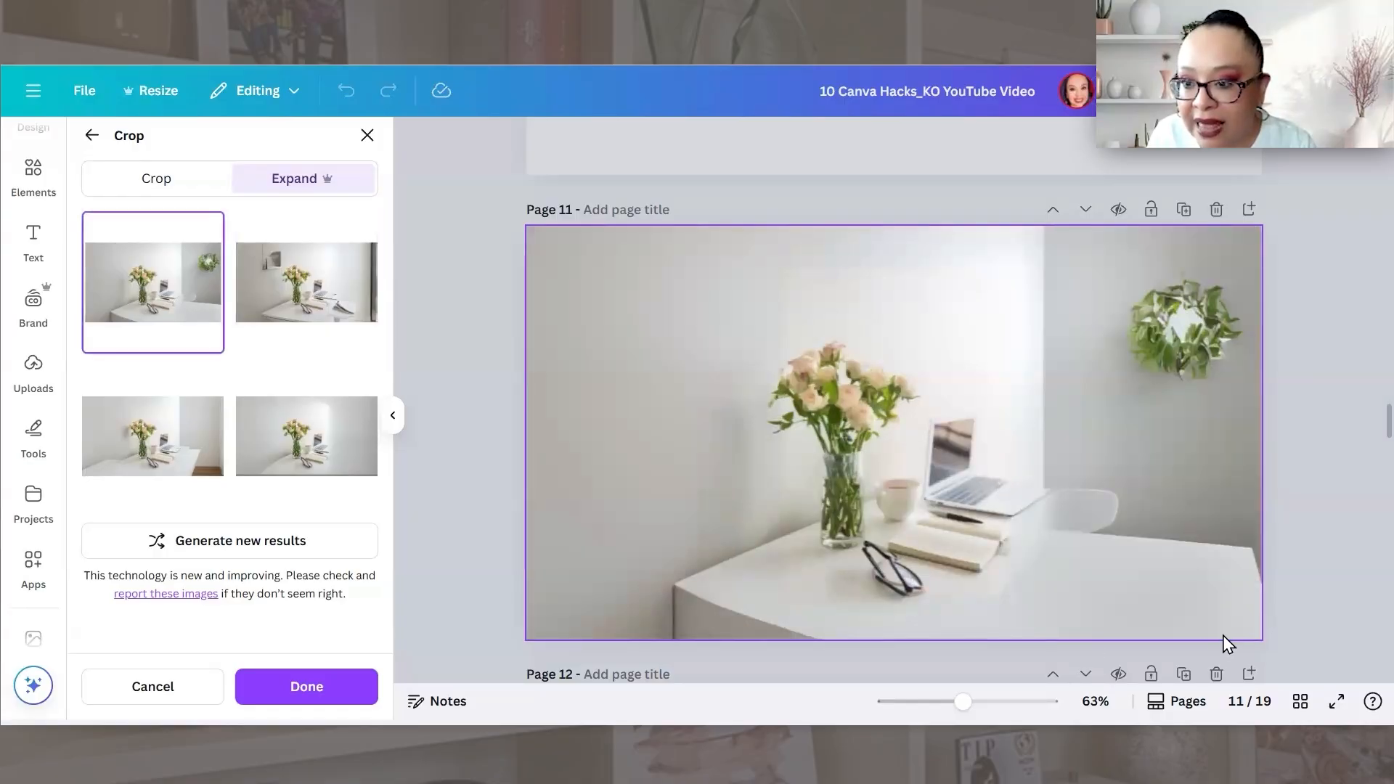
{"action": "left_click", "coordinate": [317, 310]}
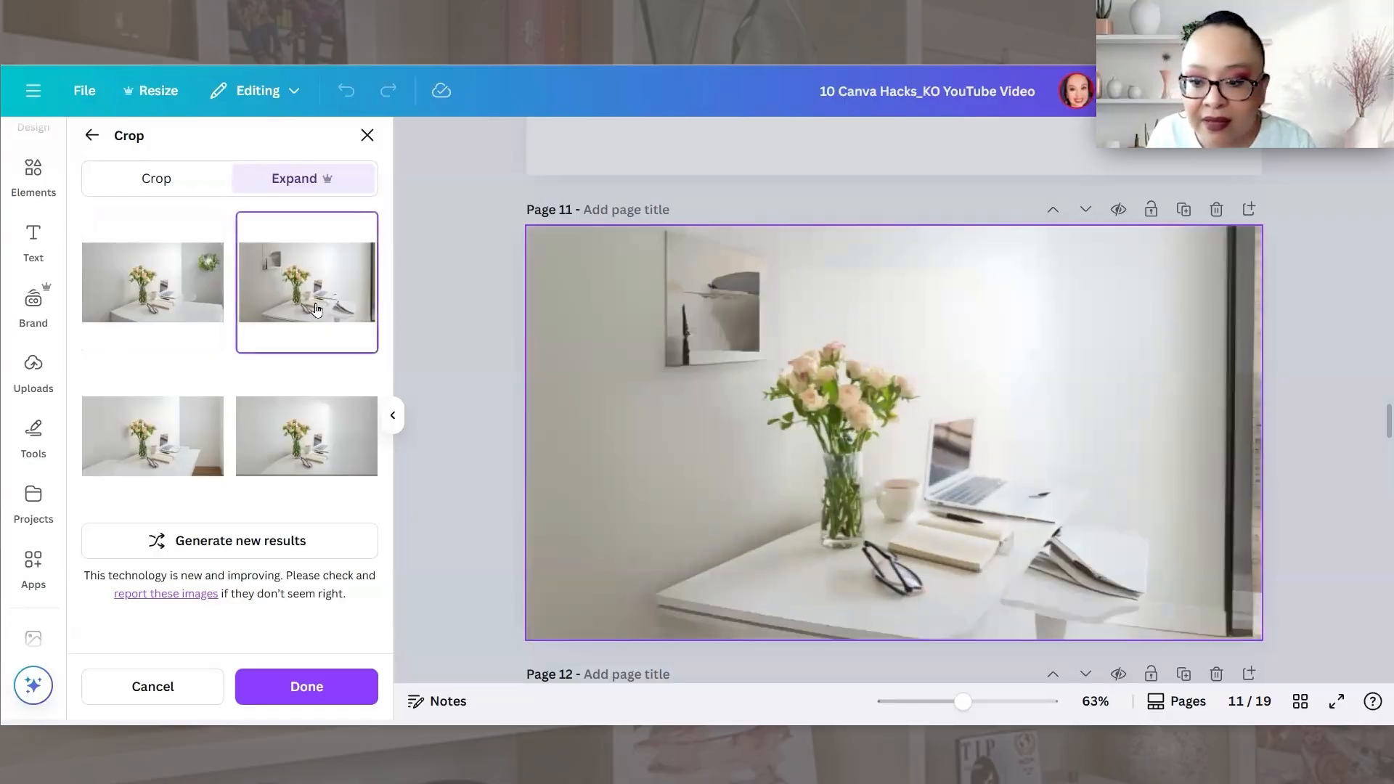
{"action": "left_click", "coordinate": [305, 686]}
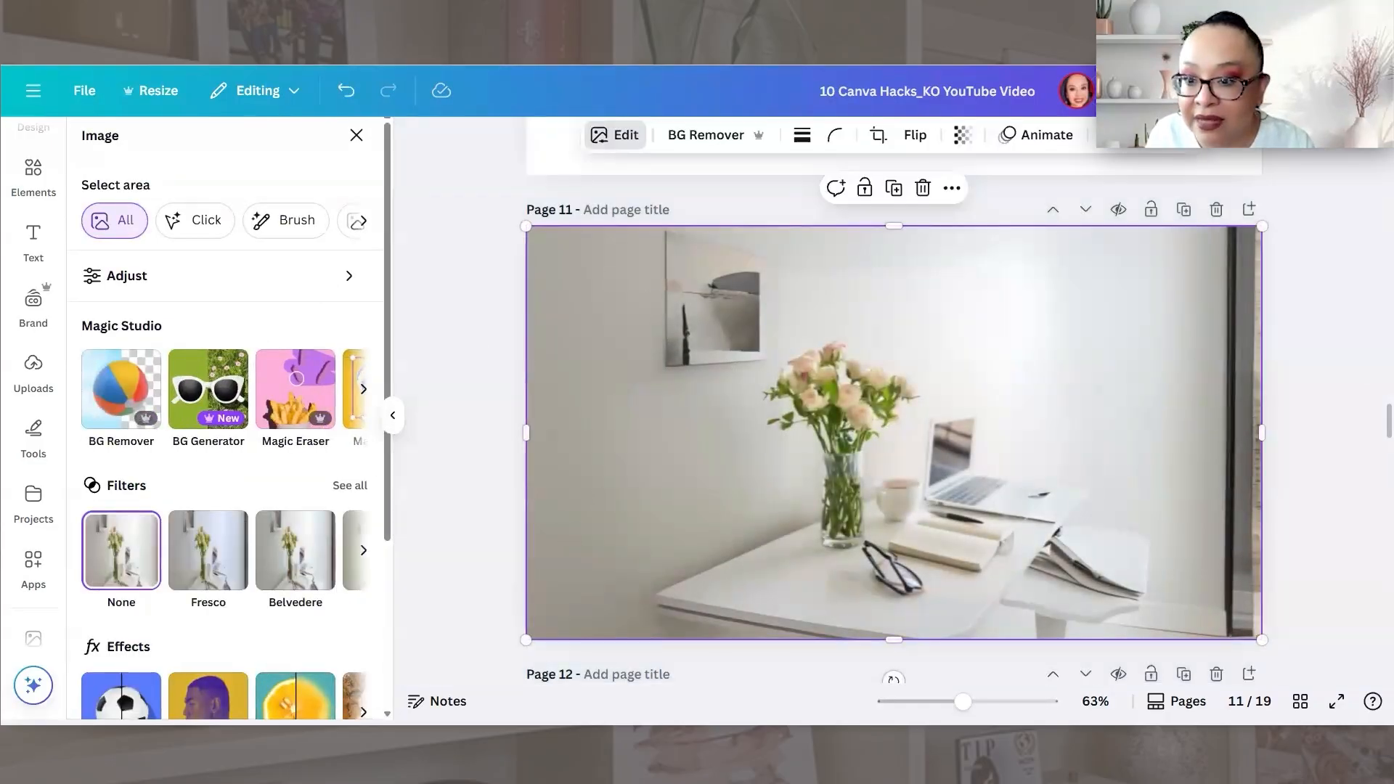
- Crop the expanded photo on page 11 by enlarging and repositioning it to frame the flowers, cup, laptop, notebook and glasses
{"action": "double_click", "coordinate": [819, 391]}
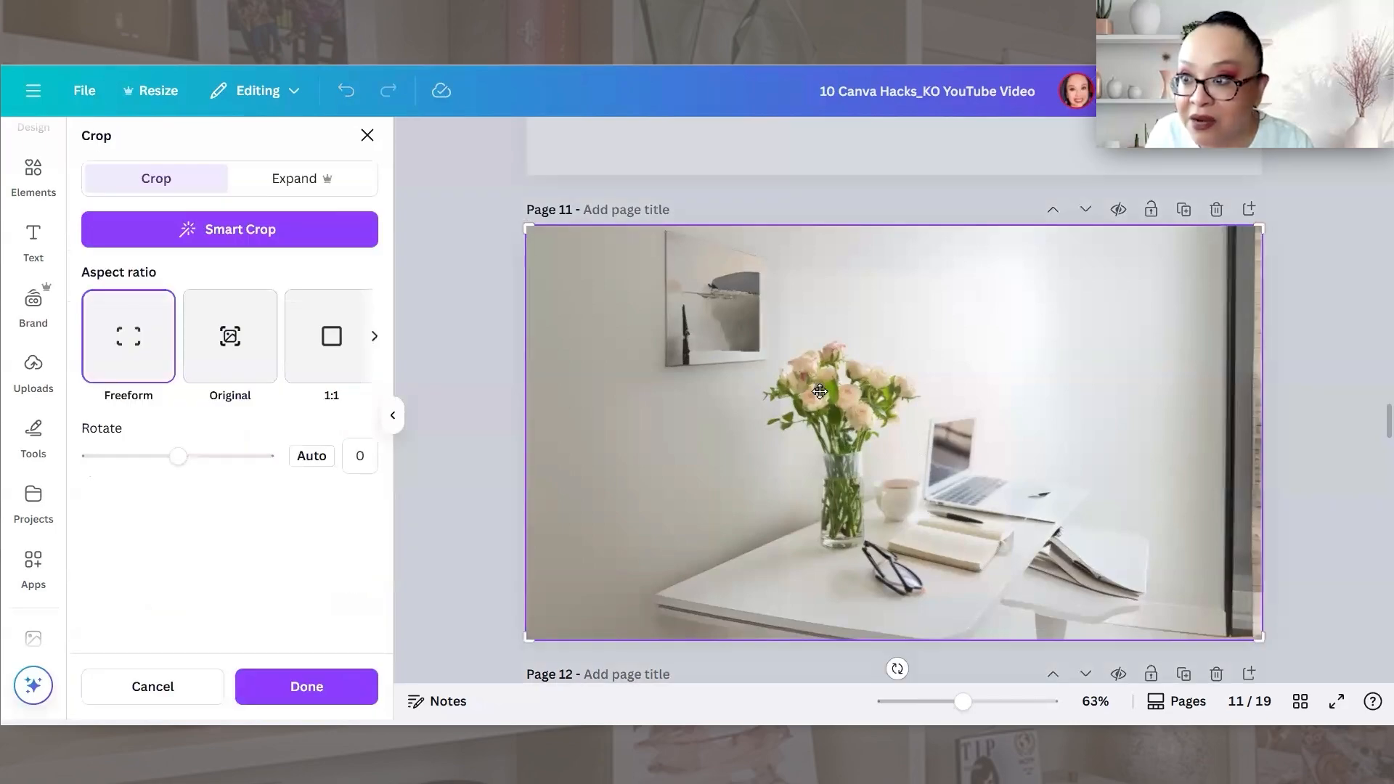
{"action": "left_click", "coordinate": [526, 354]}
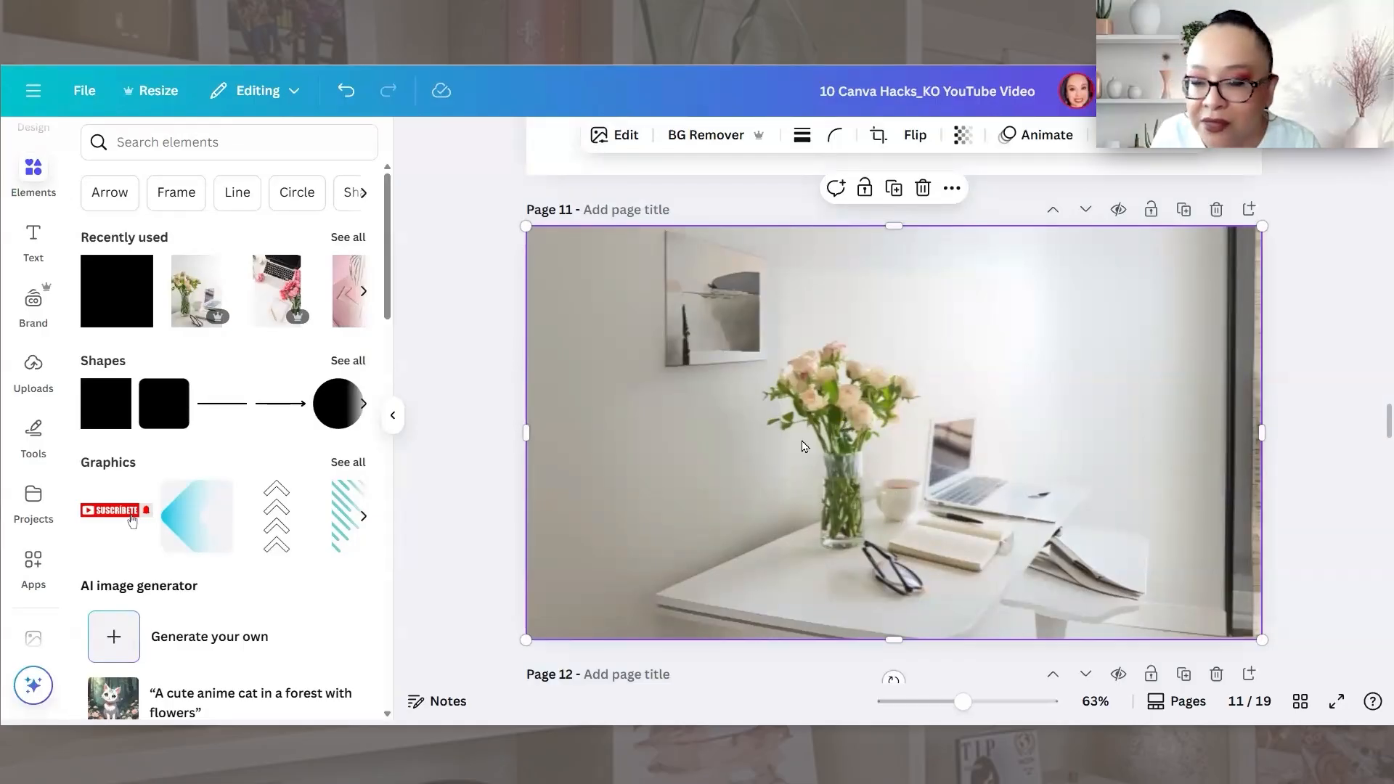
{"action": "double_click", "coordinate": [648, 318]}
{"action": "left_click_drag", "start_coordinate": [449, 189], "coordinate": [245, 152]}
{"action": "left_click_drag", "start_coordinate": [489, 267], "coordinate": [592, 323]}
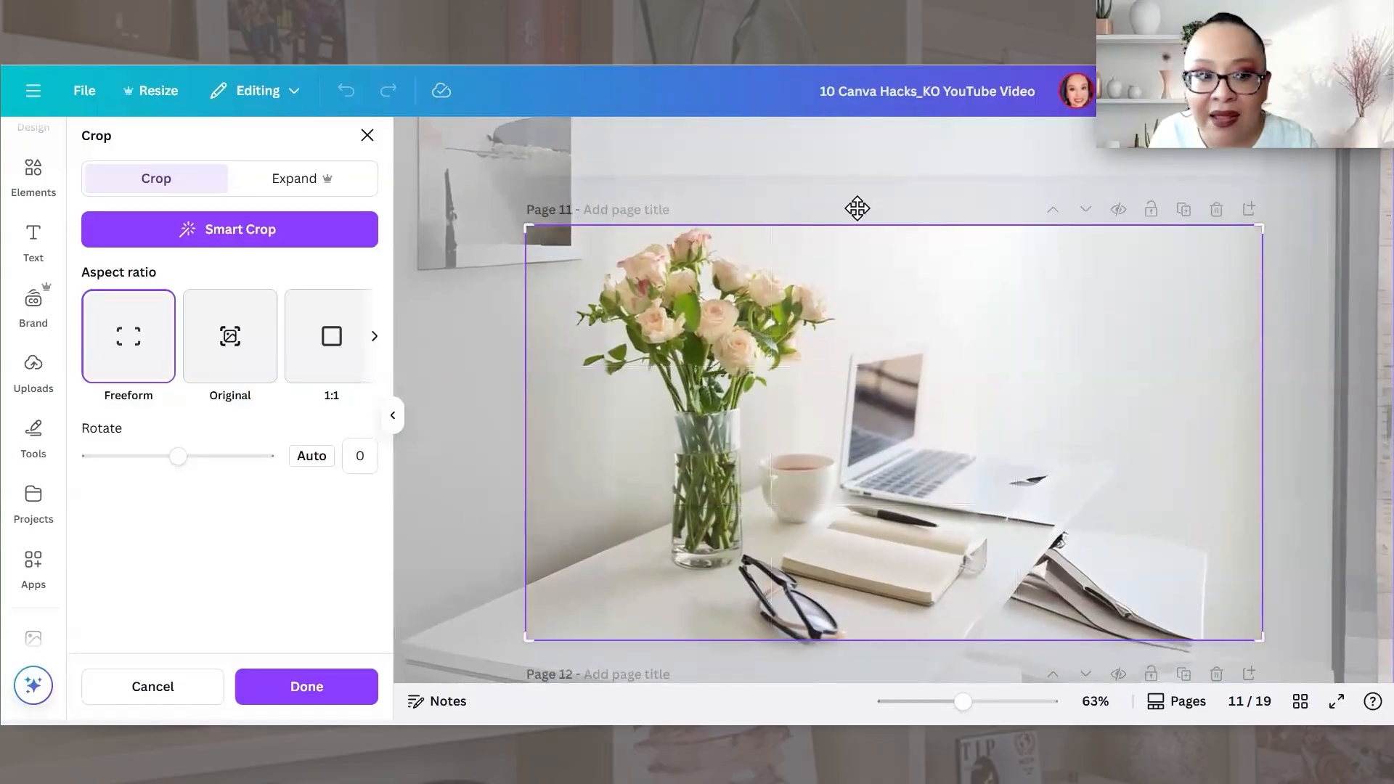
{"action": "left_click", "coordinate": [292, 689]}
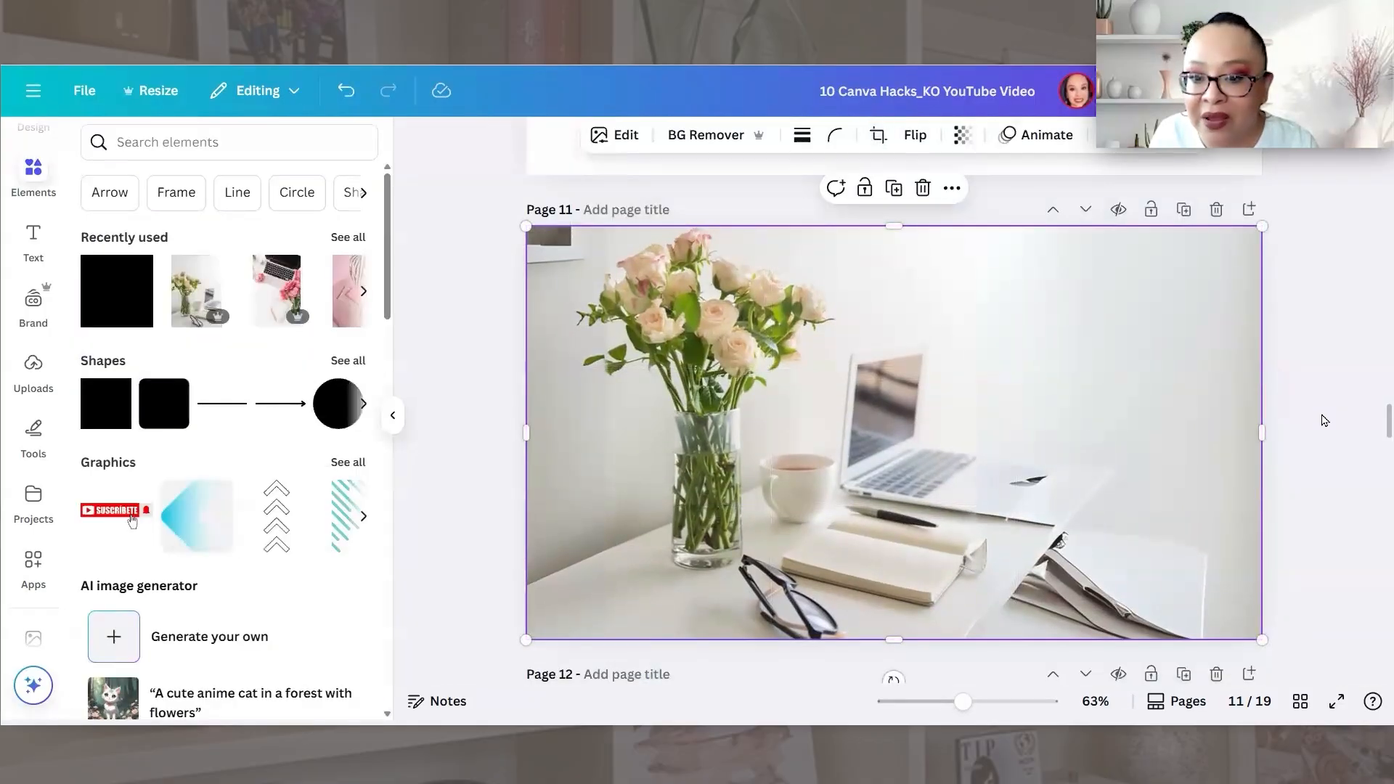
{"action": "left_click", "coordinate": [1324, 420]}
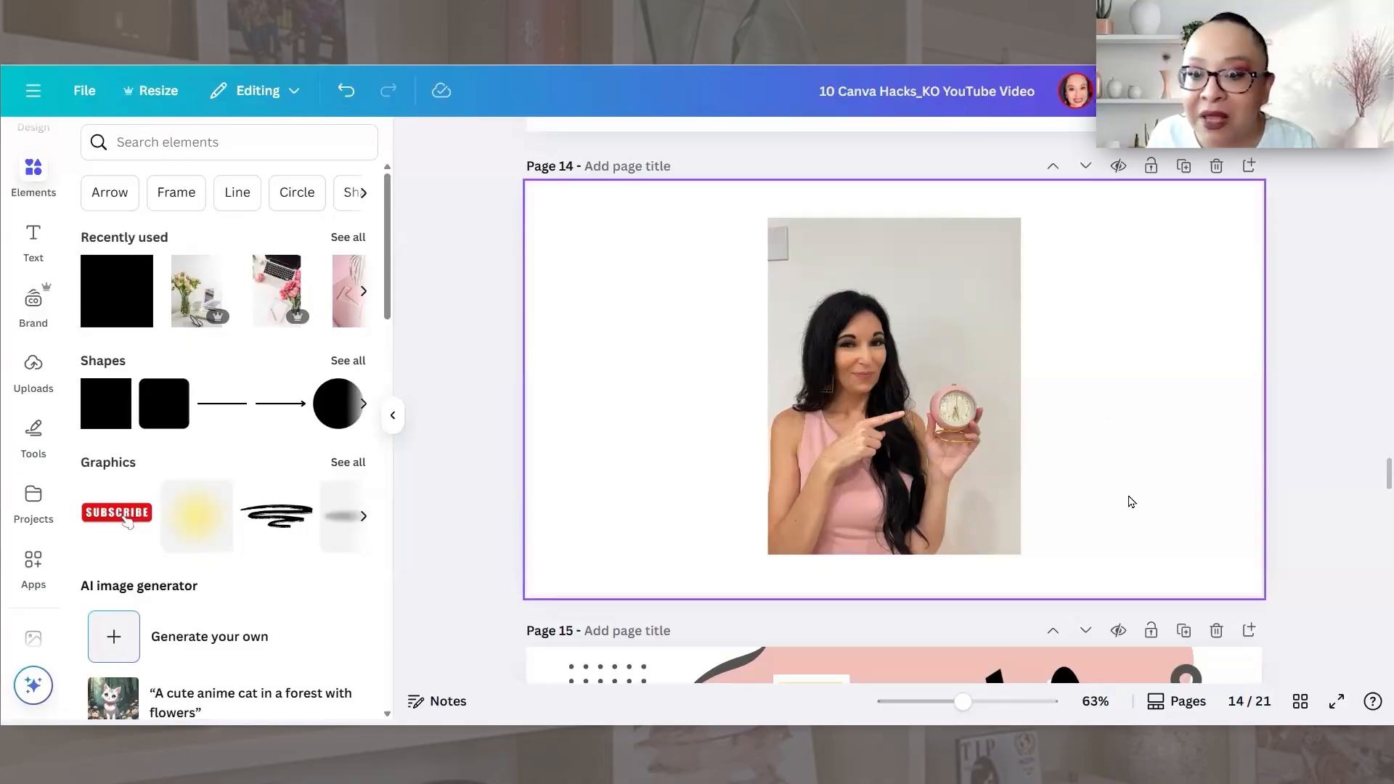
- Enlarge the photo of the woman holding the clock on page 14 to fill the page height
{"action": "left_click", "coordinate": [948, 266]}
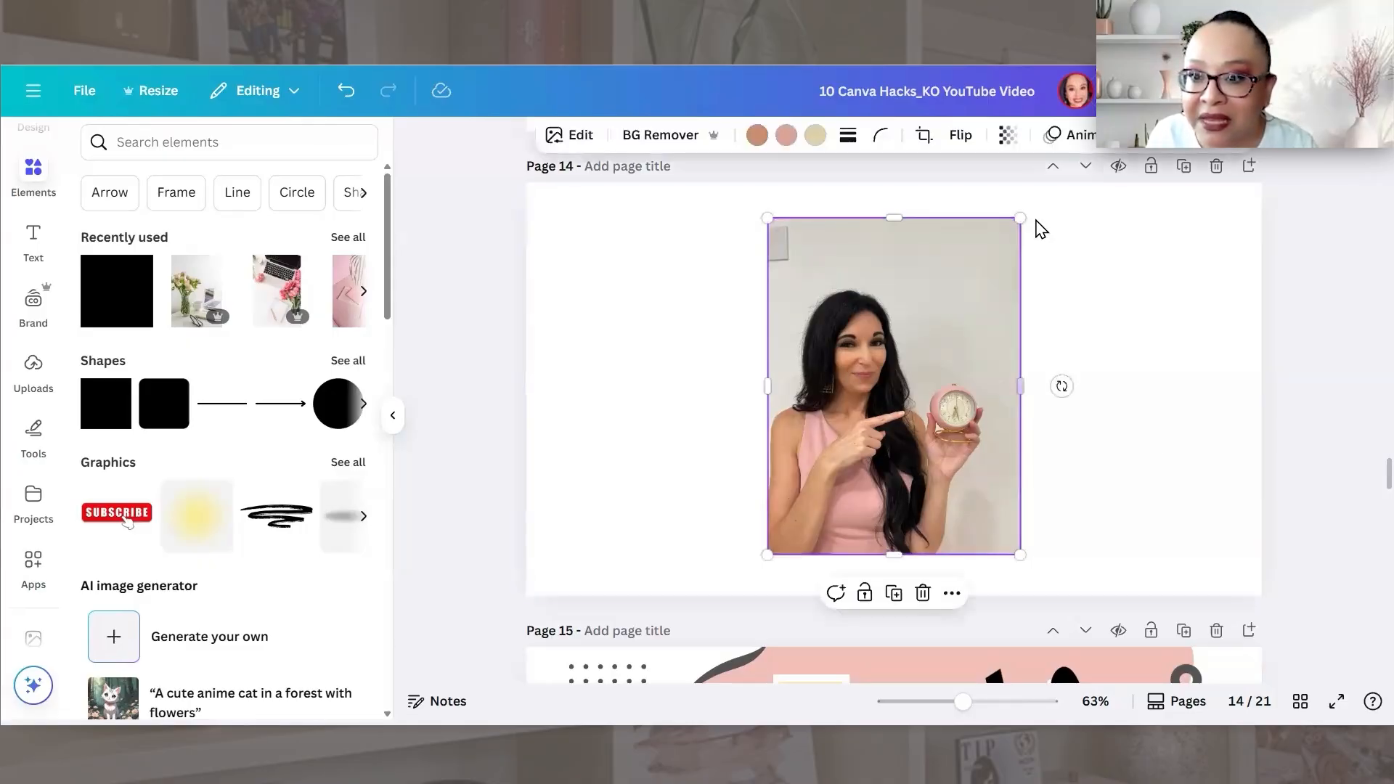
{"action": "left_click_drag", "start_coordinate": [1020, 219], "coordinate": [1048, 181]}
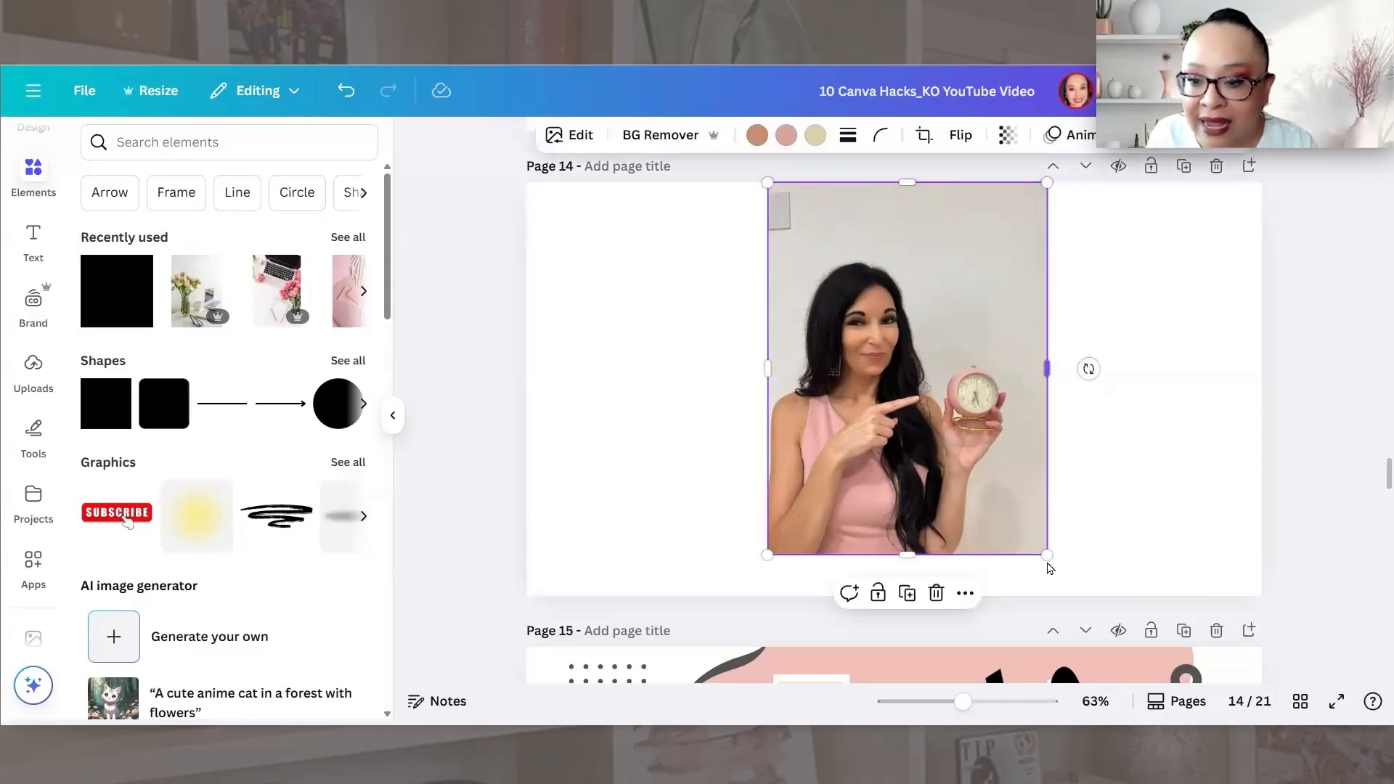
{"action": "left_click_drag", "start_coordinate": [1046, 554], "coordinate": [1069, 590]}
{"action": "left_click", "coordinate": [1229, 500]}
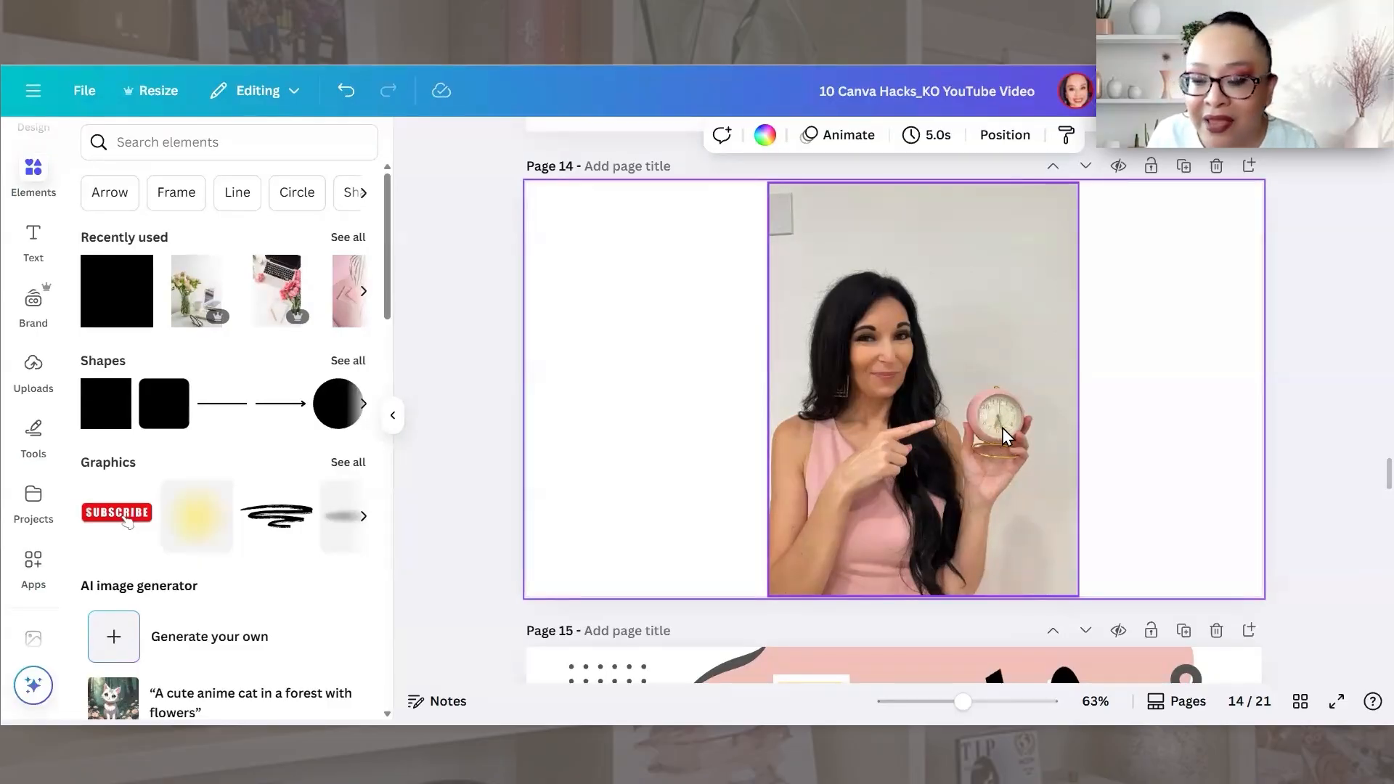
{"action": "left_click", "coordinate": [929, 304]}
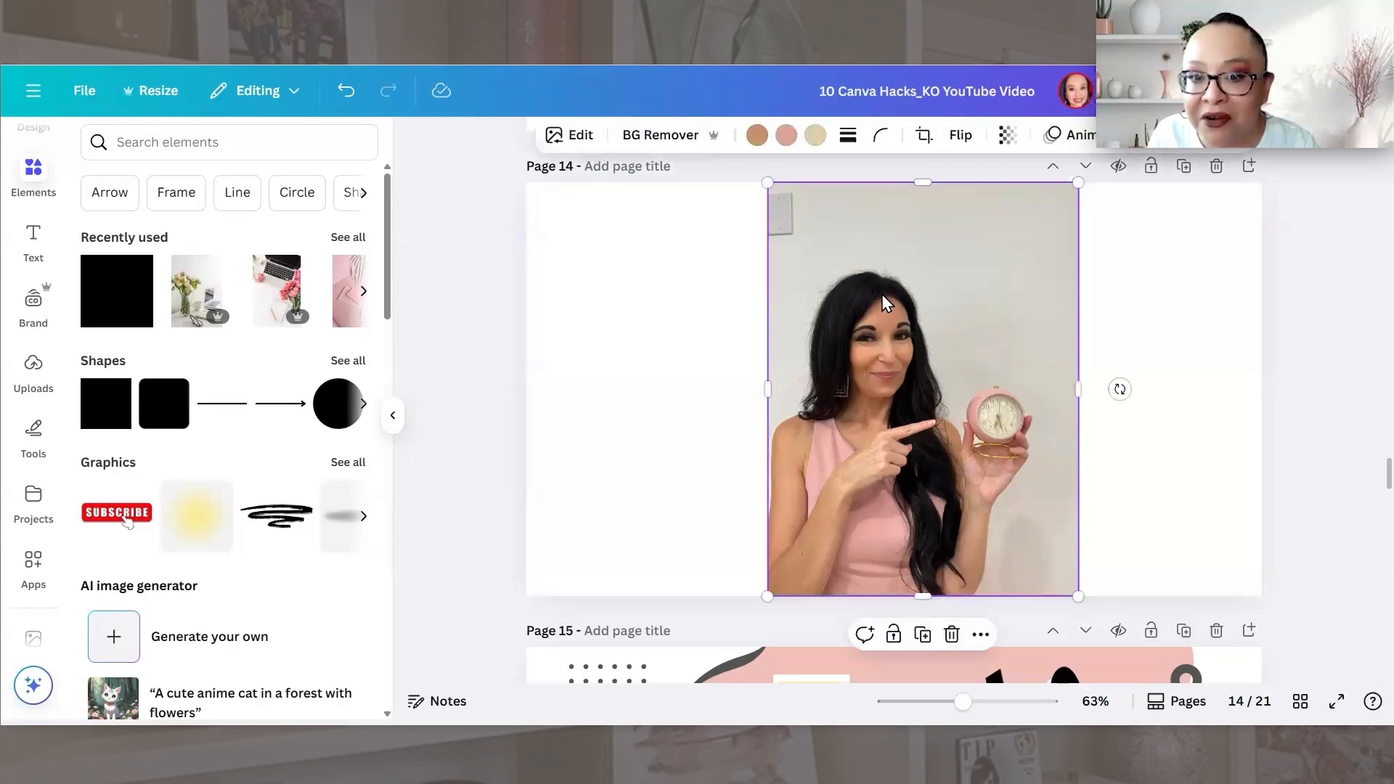
{"action": "left_click", "coordinate": [573, 138]}
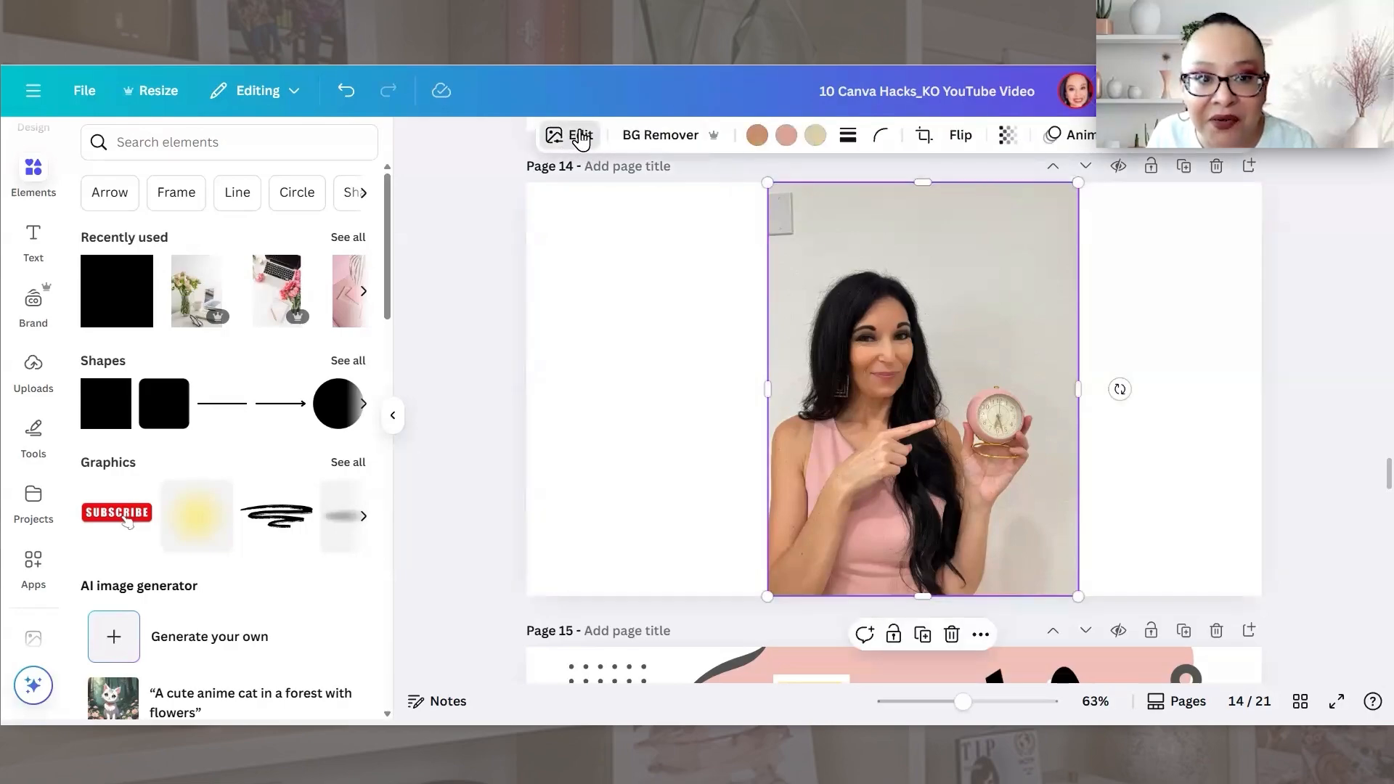
{"action": "left_click", "coordinate": [363, 394]}
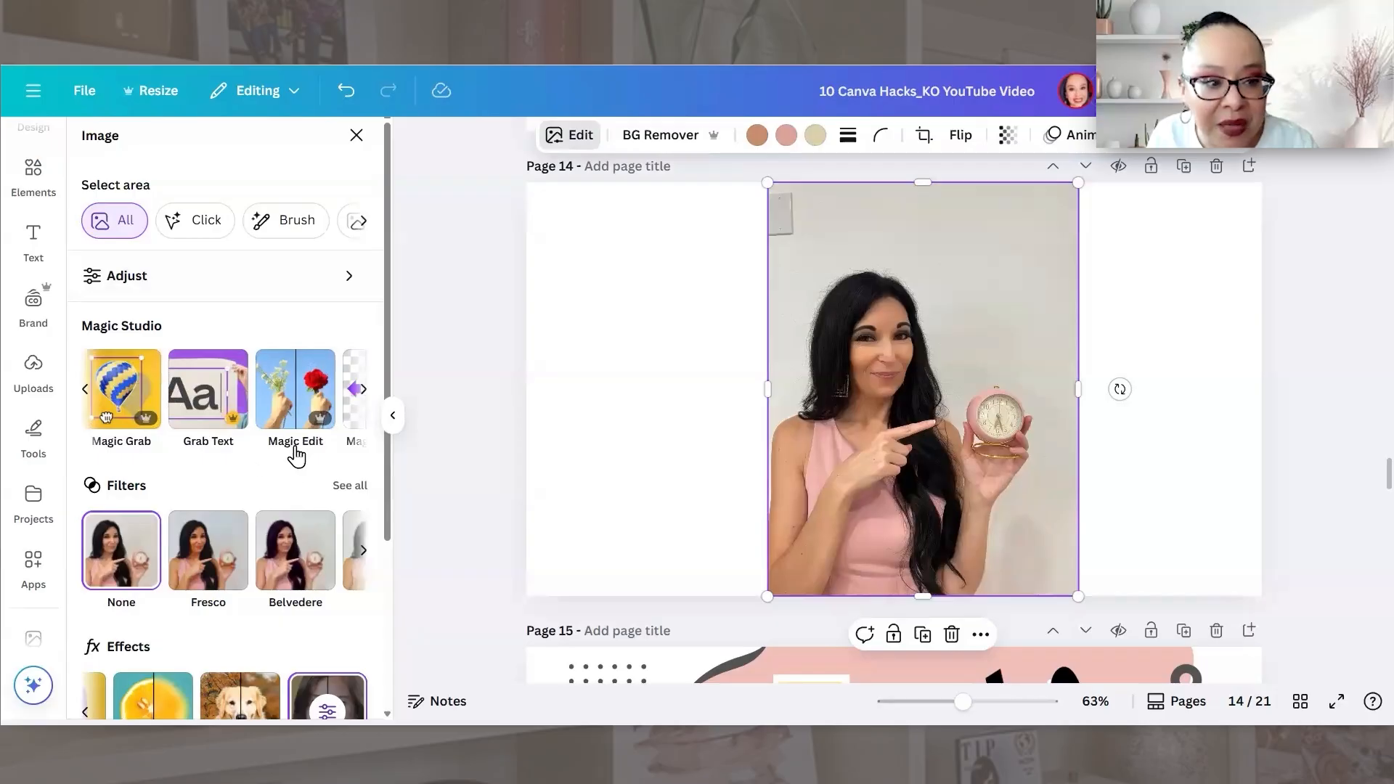
{"action": "left_click", "coordinate": [294, 403]}
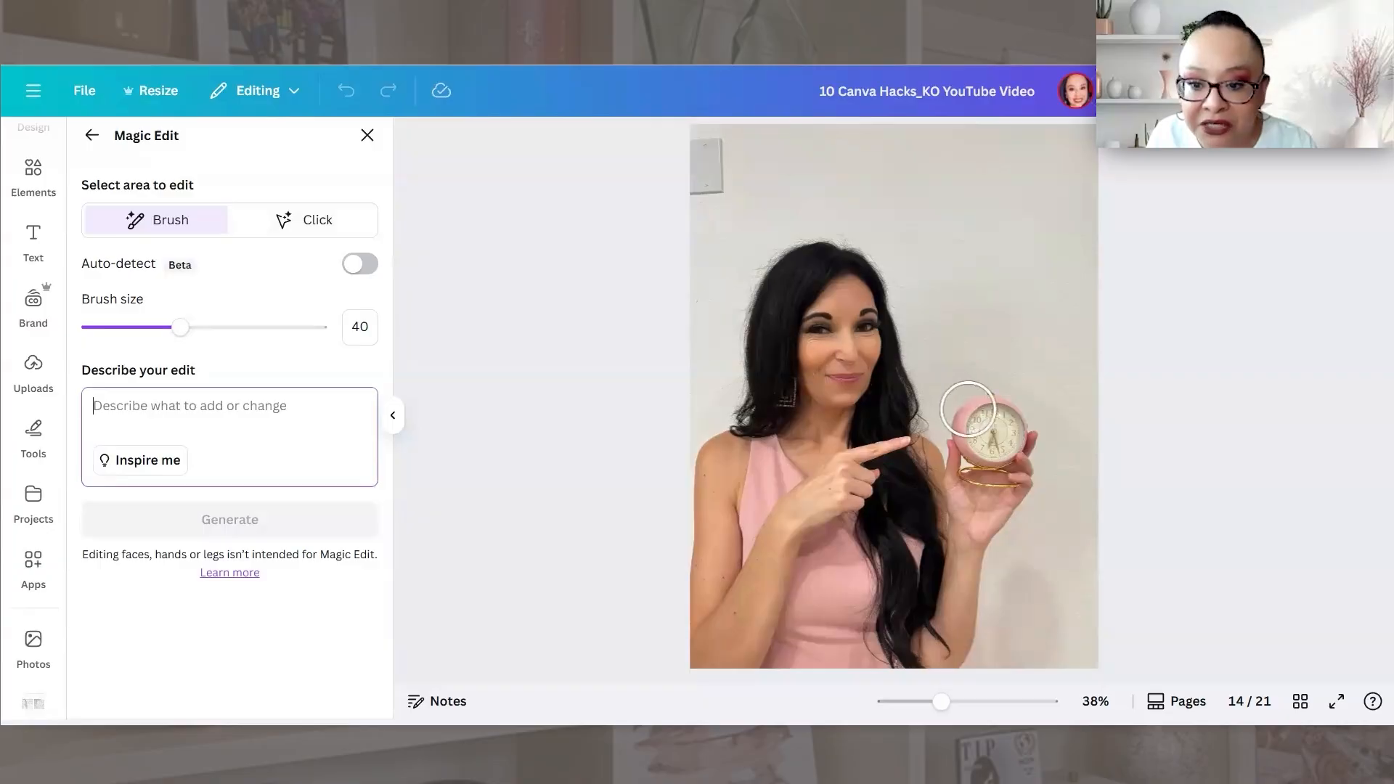
{"action": "mouse_move", "coordinate": [1004, 295]}
{"action": "left_mouse_down"}
{"action": "mouse_move", "coordinate": [958, 294]}
{"action": "mouse_move", "coordinate": [1006, 327]}
{"action": "mouse_move", "coordinate": [999, 356]}
{"action": "left_mouse_up"}
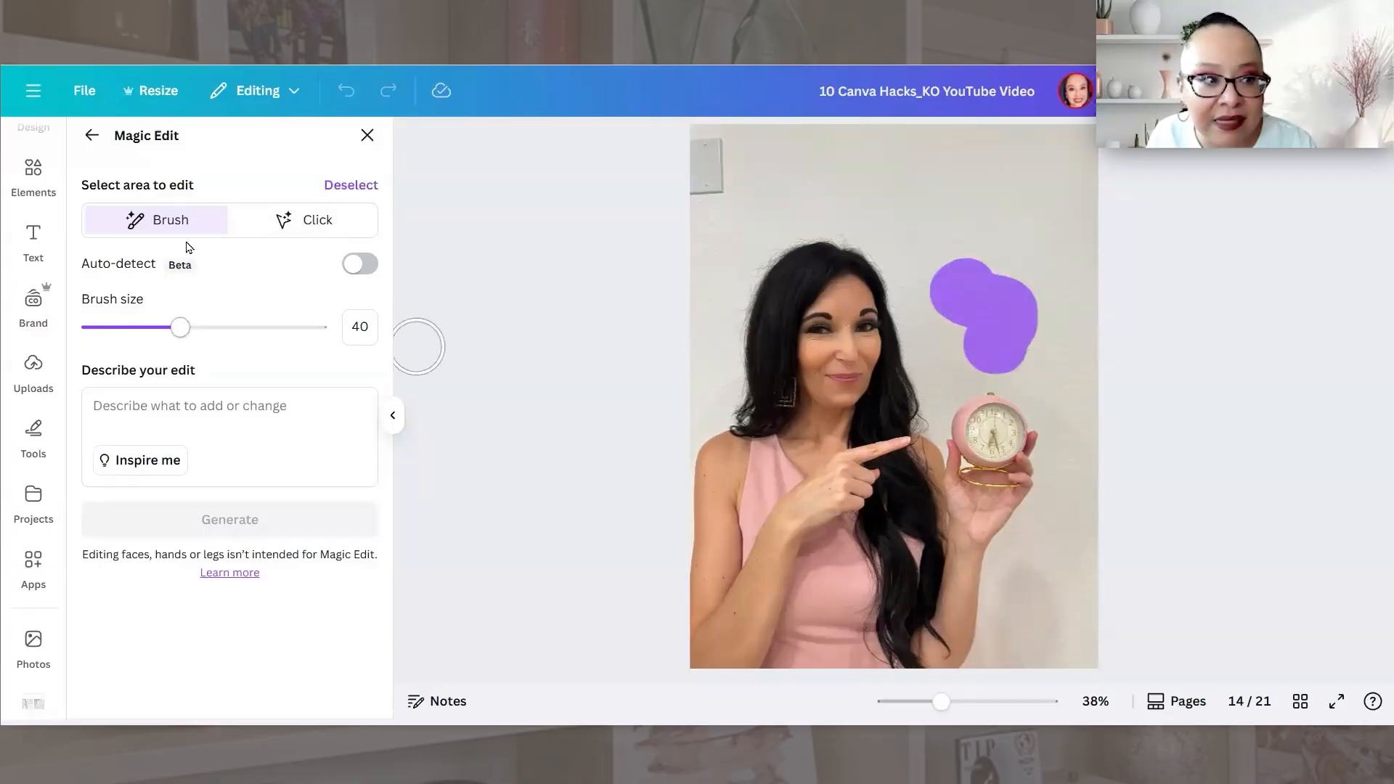
{"action": "left_click", "coordinate": [367, 135]}
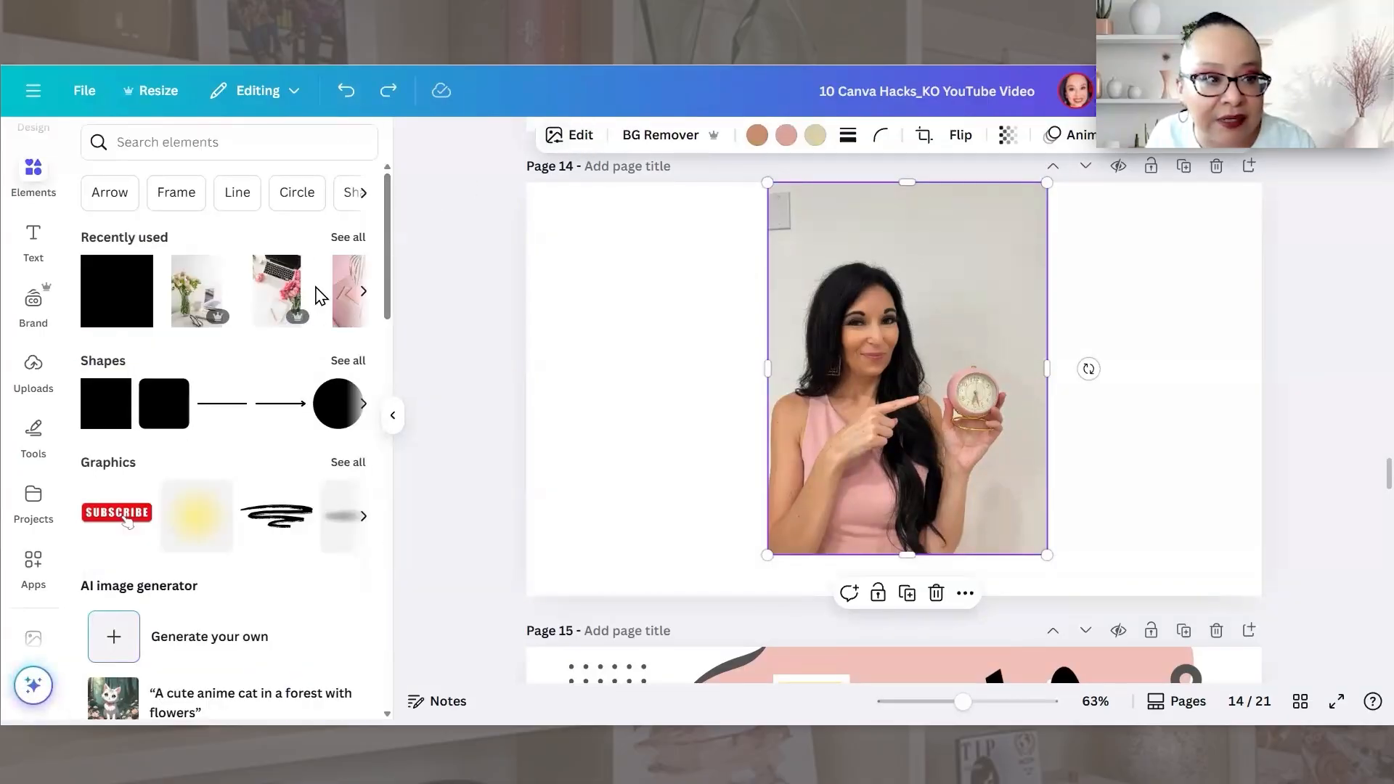
- Open the page 14 photo in Magic Edit and try to select the pink clock with the Click selection mode
{"action": "left_click", "coordinate": [580, 142]}
{"action": "left_click", "coordinate": [579, 137]}
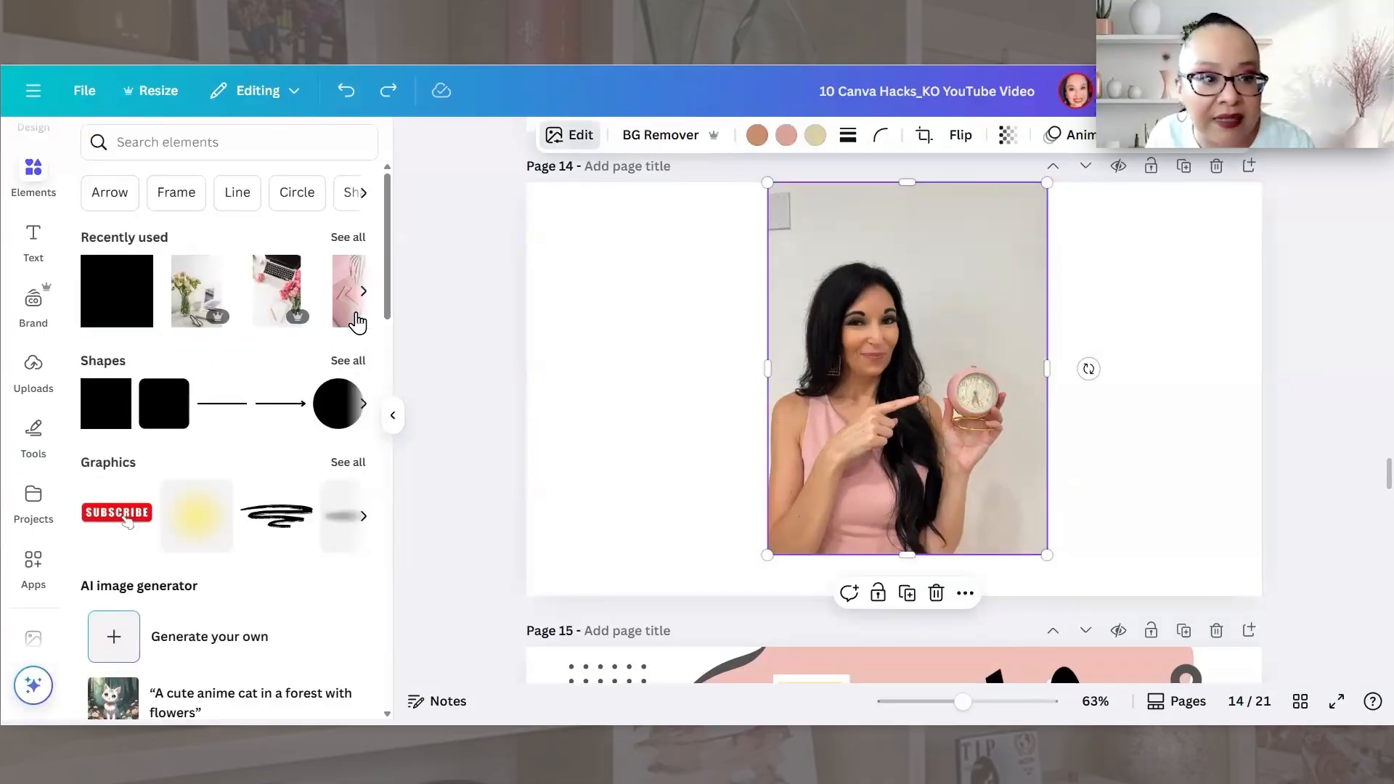
{"action": "left_click", "coordinate": [579, 136]}
{"action": "left_click", "coordinate": [363, 389]}
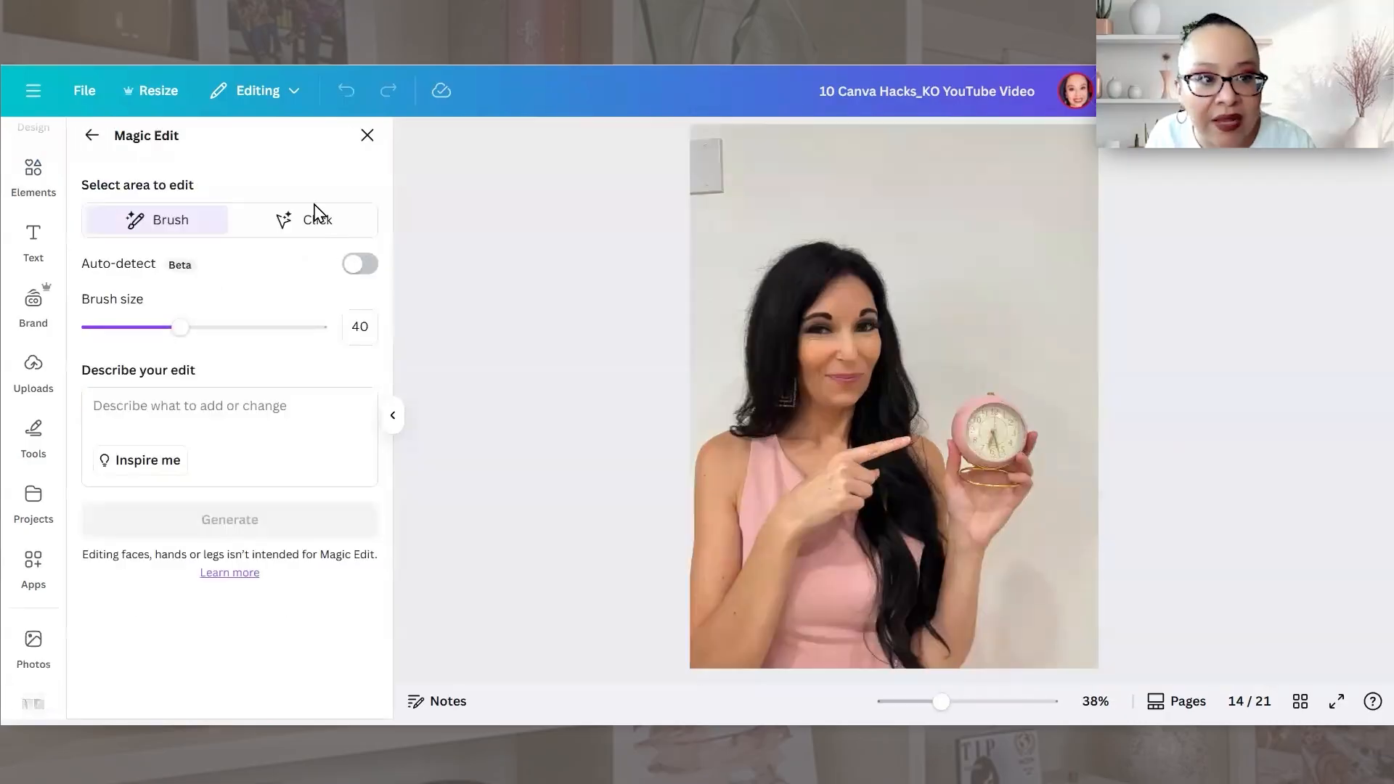
{"action": "left_click", "coordinate": [311, 227]}
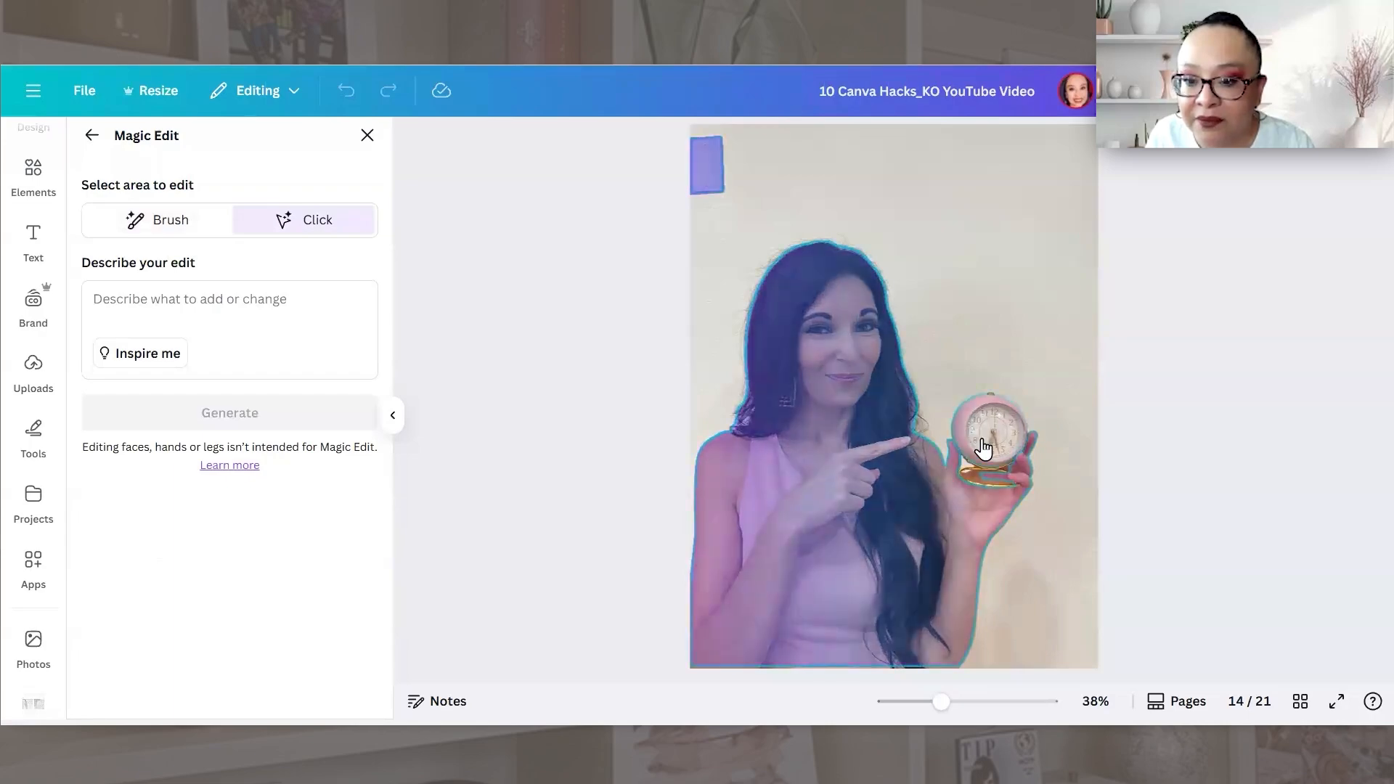
{"action": "left_click", "coordinate": [983, 450]}
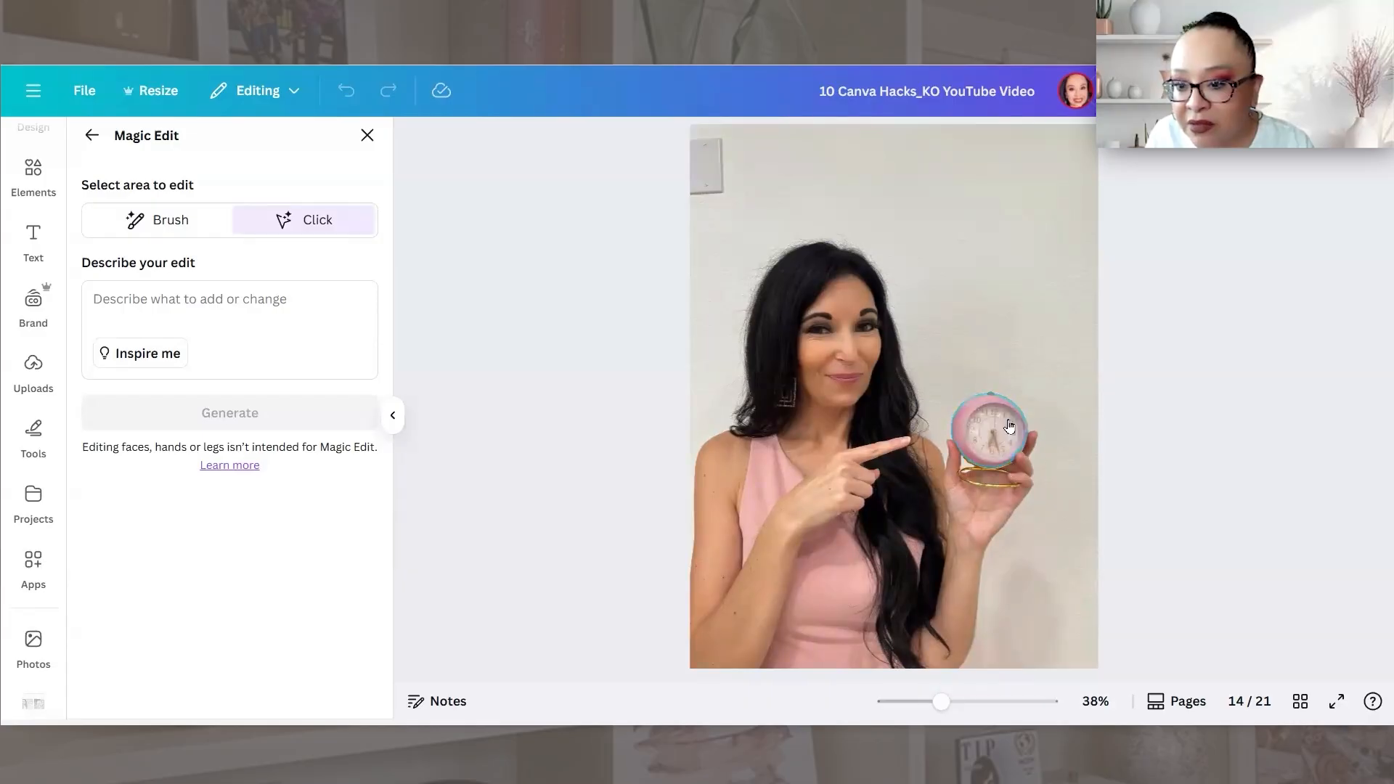
- Mark the pink clock and its stand as the Magic Edit area using the Brush at size 51
{"action": "left_click", "coordinate": [191, 231]}
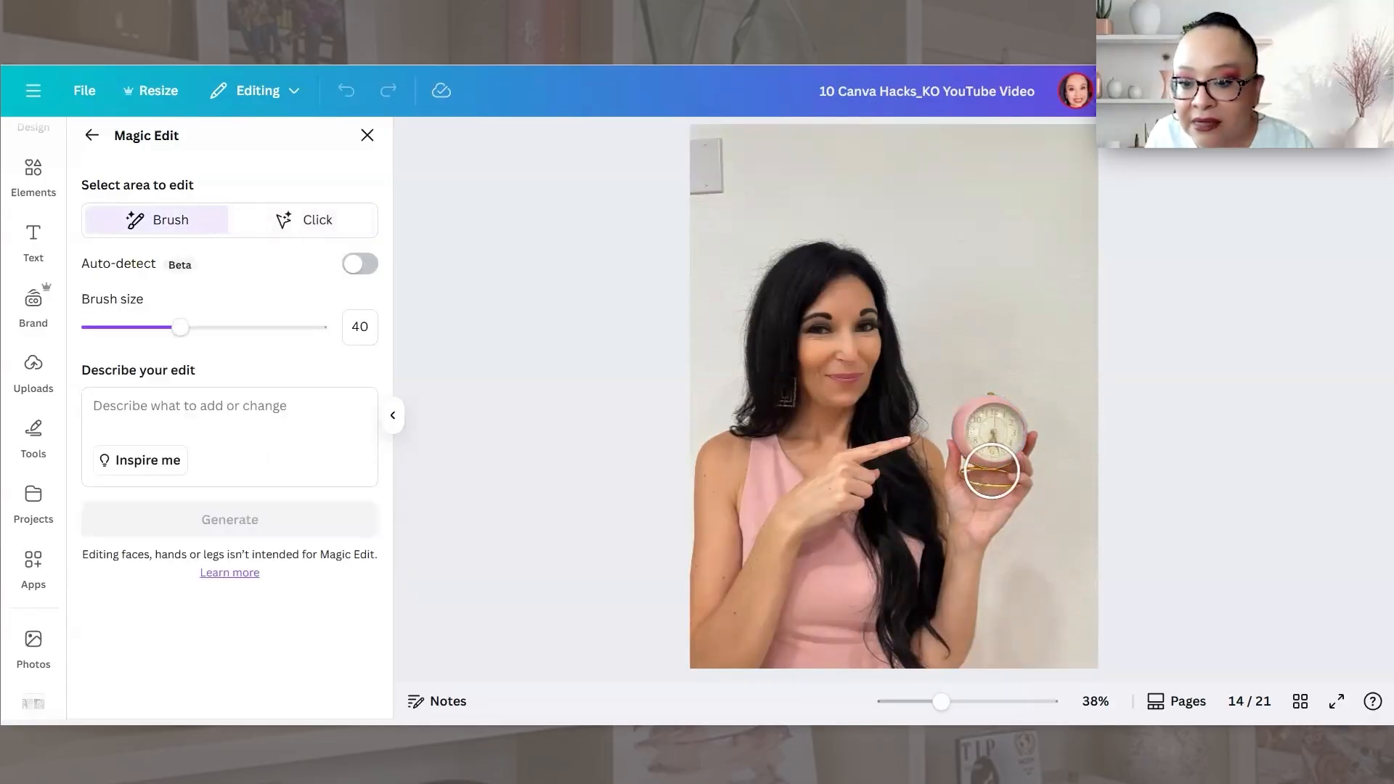
{"action": "mouse_move", "coordinate": [180, 327]}
{"action": "left_mouse_down"}
{"action": "mouse_move", "coordinate": [266, 327]}
{"action": "mouse_move", "coordinate": [206, 328]}
{"action": "left_mouse_up"}
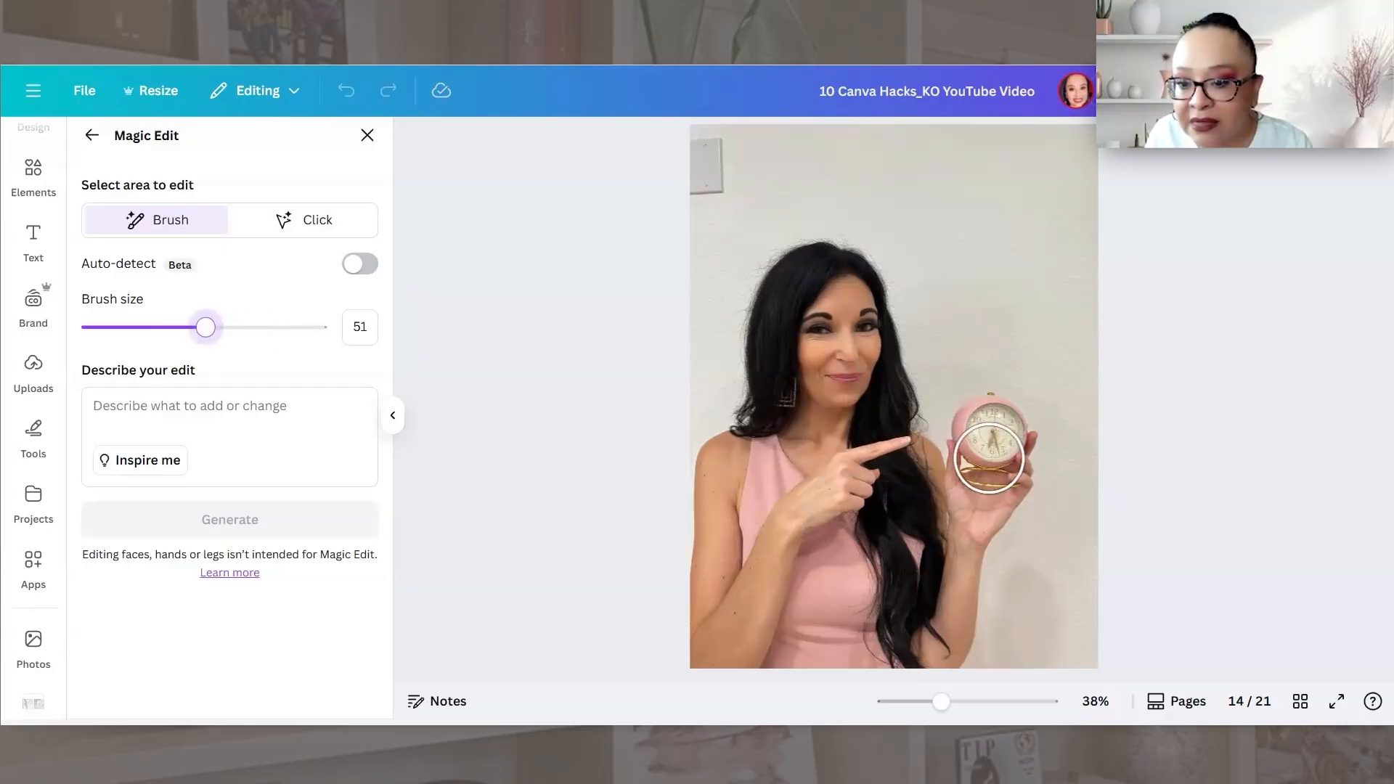
{"action": "mouse_move", "coordinate": [989, 458]}
{"action": "left_mouse_down"}
{"action": "mouse_move", "coordinate": [1001, 437]}
{"action": "mouse_move", "coordinate": [977, 411]}
{"action": "mouse_move", "coordinate": [983, 428]}
{"action": "left_mouse_up"}
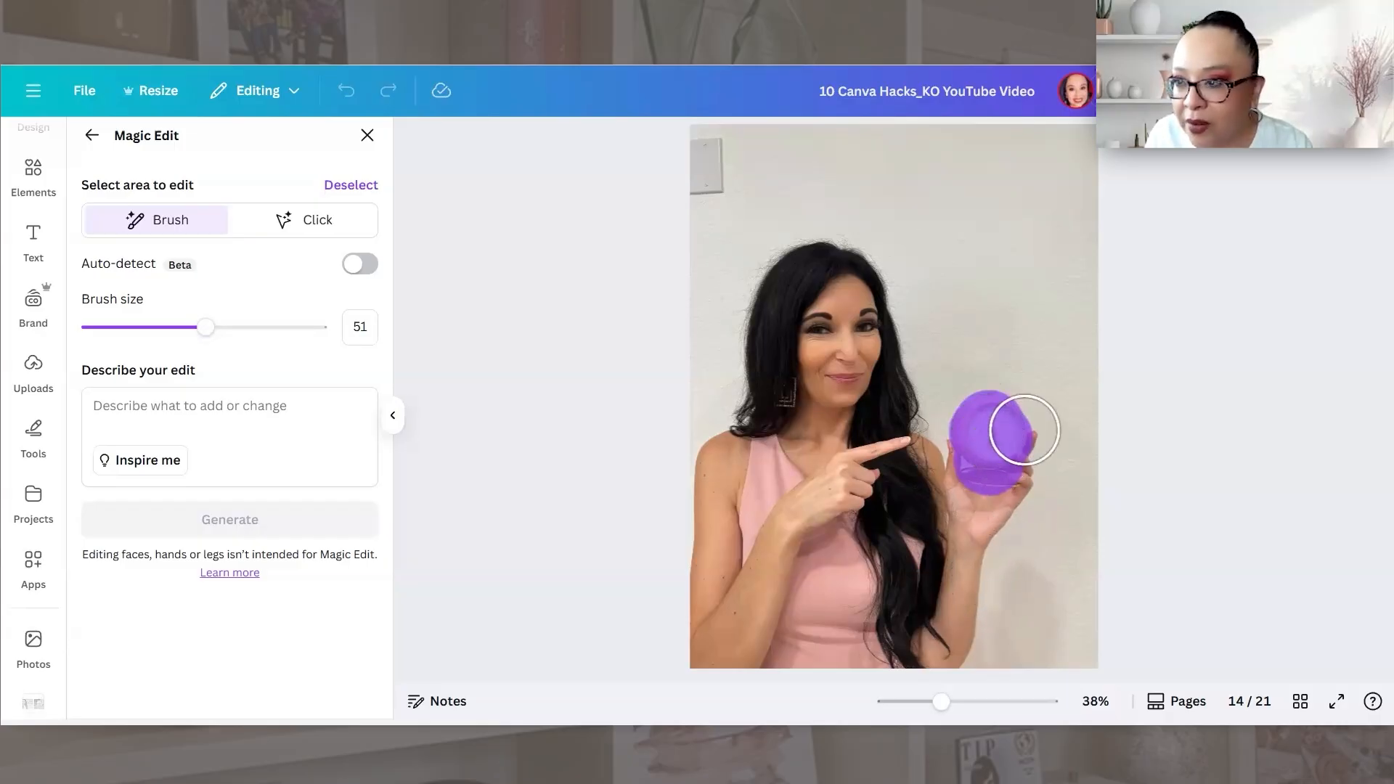
- Generate a Magic Edit replacement for the marked area described as "large light pink coffee mug that says The Goal Digger Girl"
{"action": "left_click", "coordinate": [120, 407]}
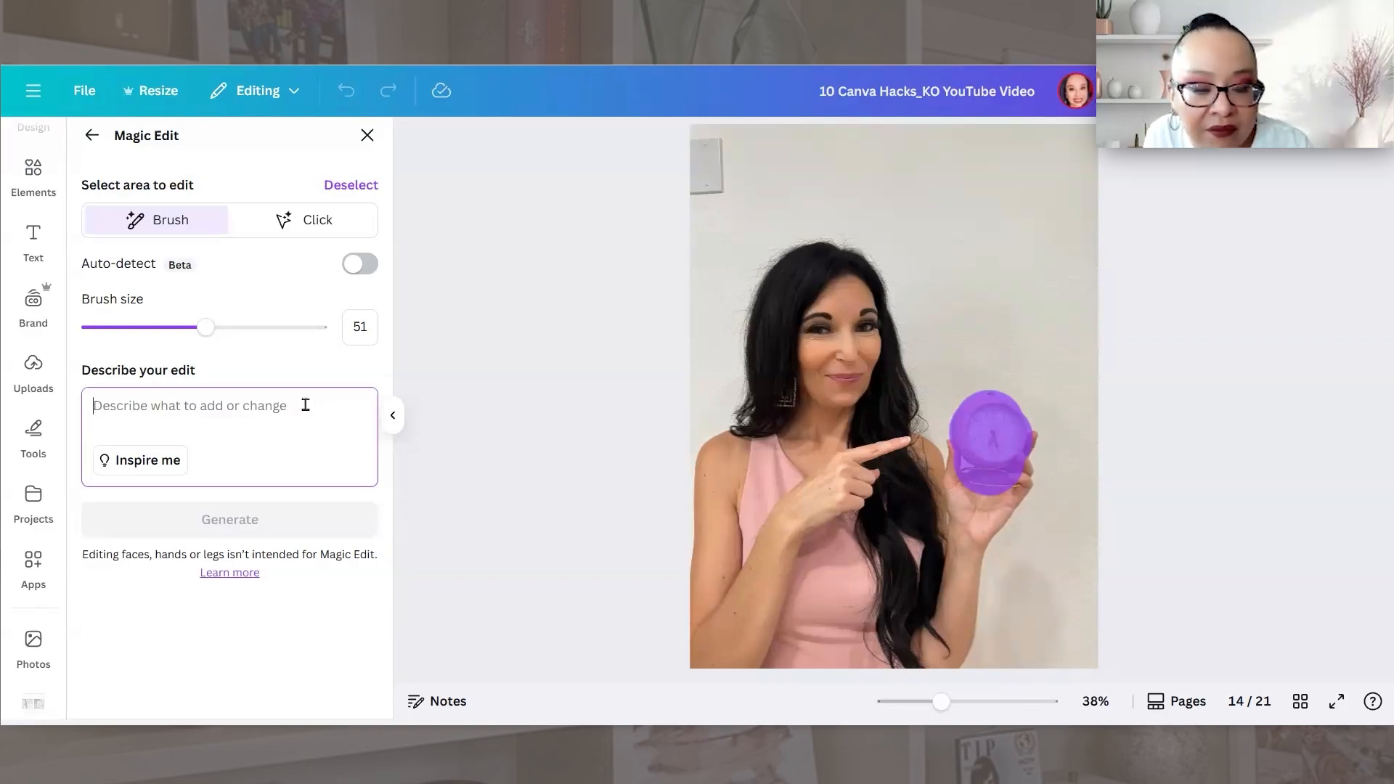
{"action": "type", "text": "lar"}
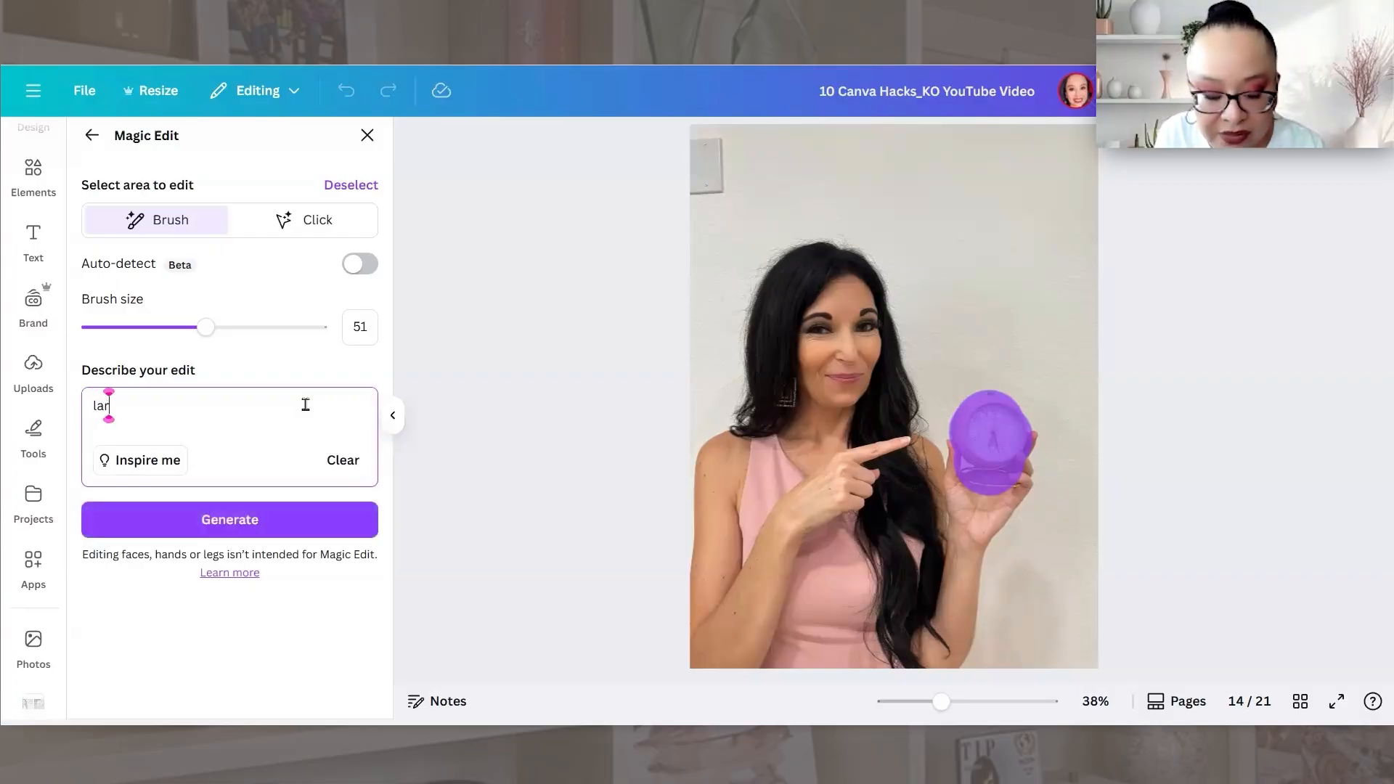
{"action": "type", "text": "ge light "}
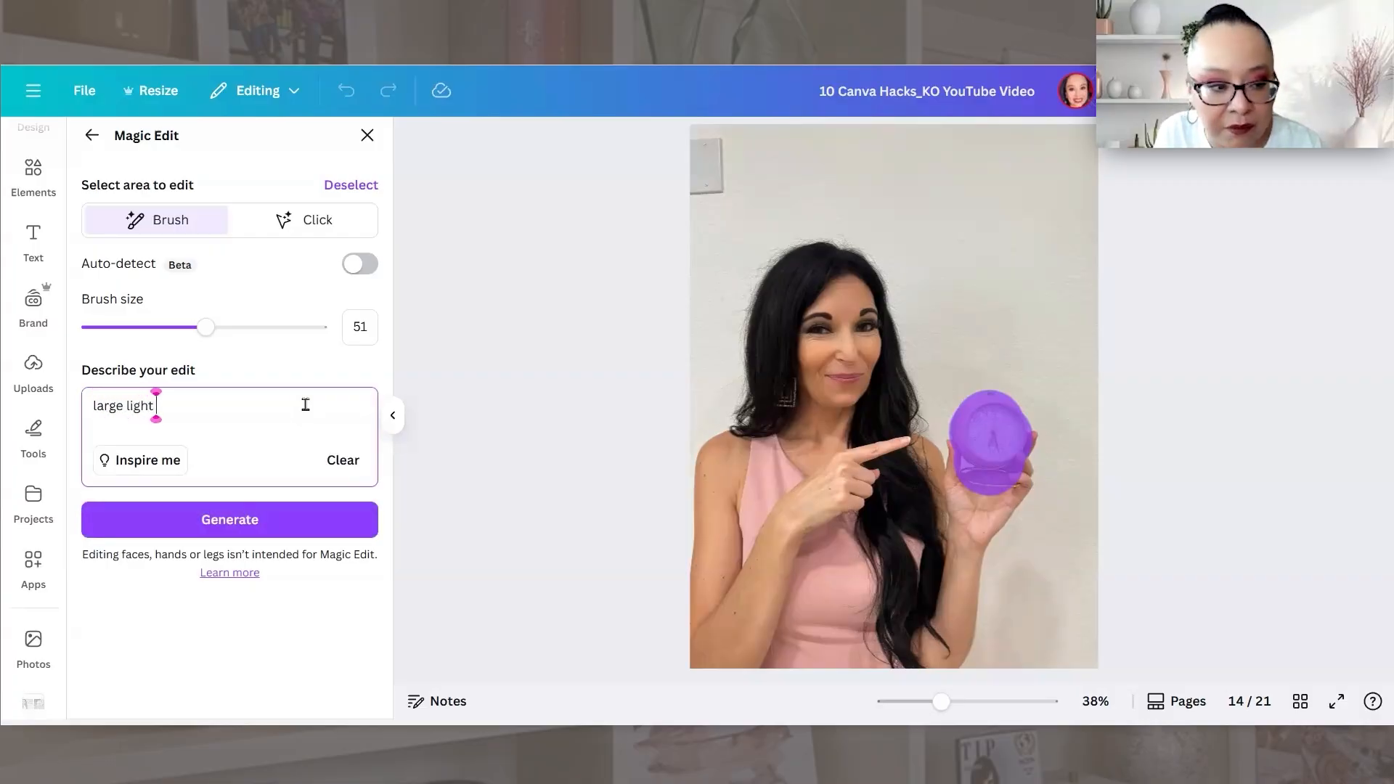
{"action": "type", "text": "pink coffee mug gh"}
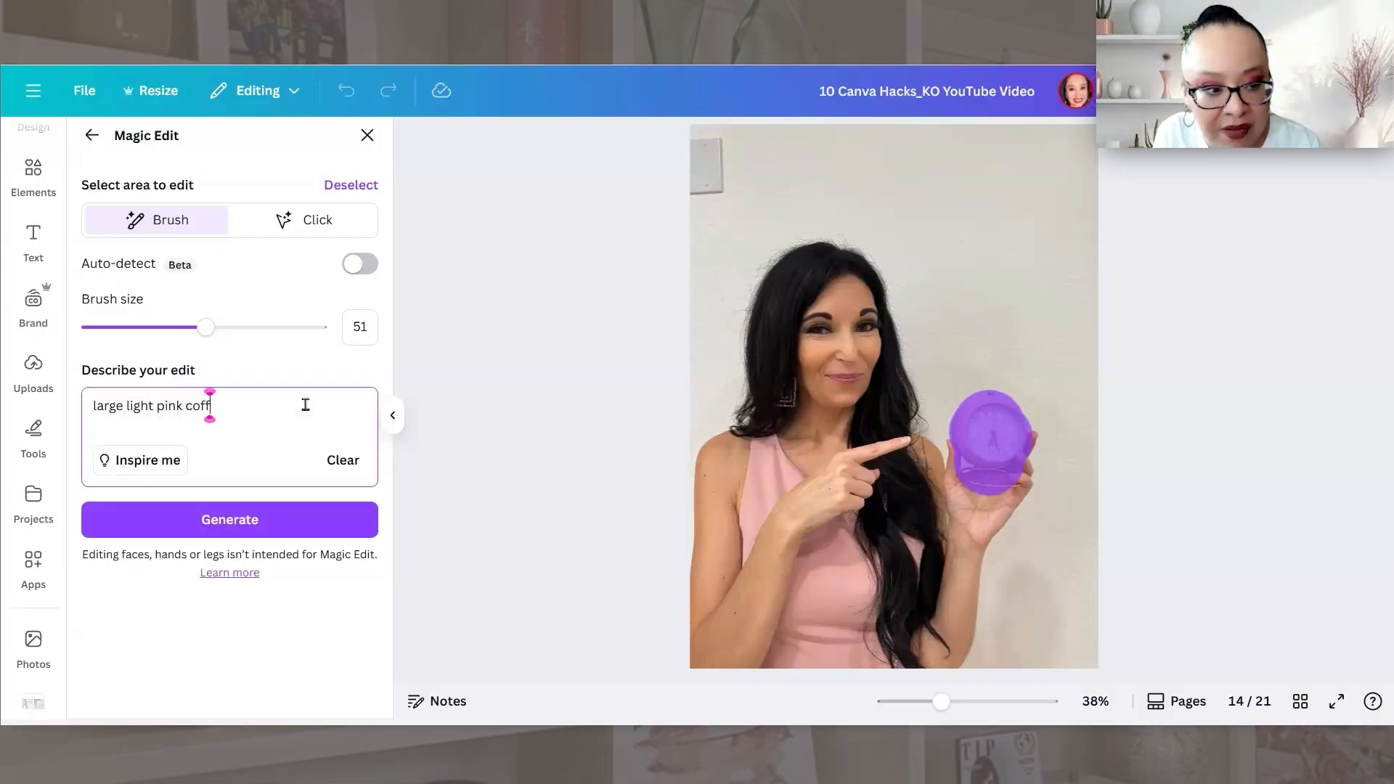
{"action": "key", "text": "BackSpace"}
{"action": "key", "text": "BackSpace"}
{"action": "type", "text": "that s"}
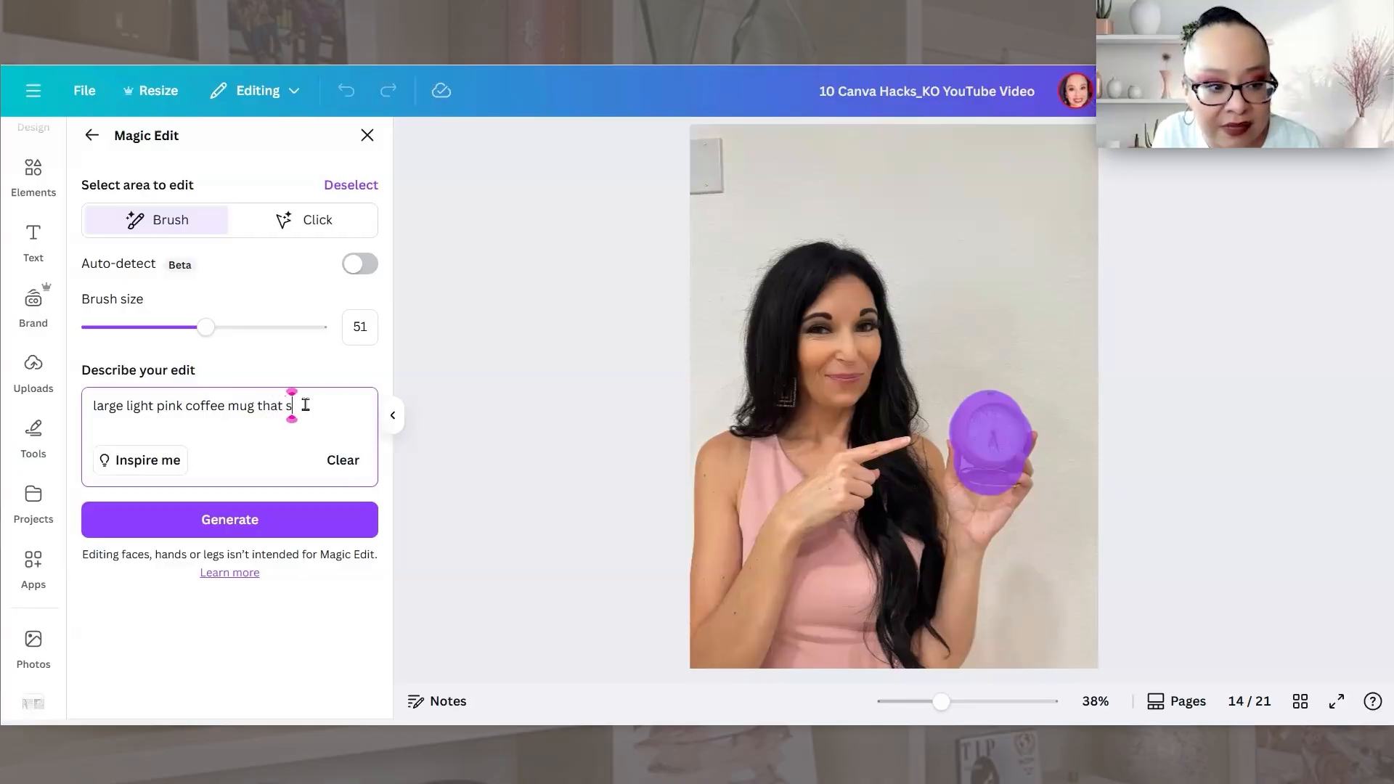
{"action": "type", "text": "ays The Goal"}
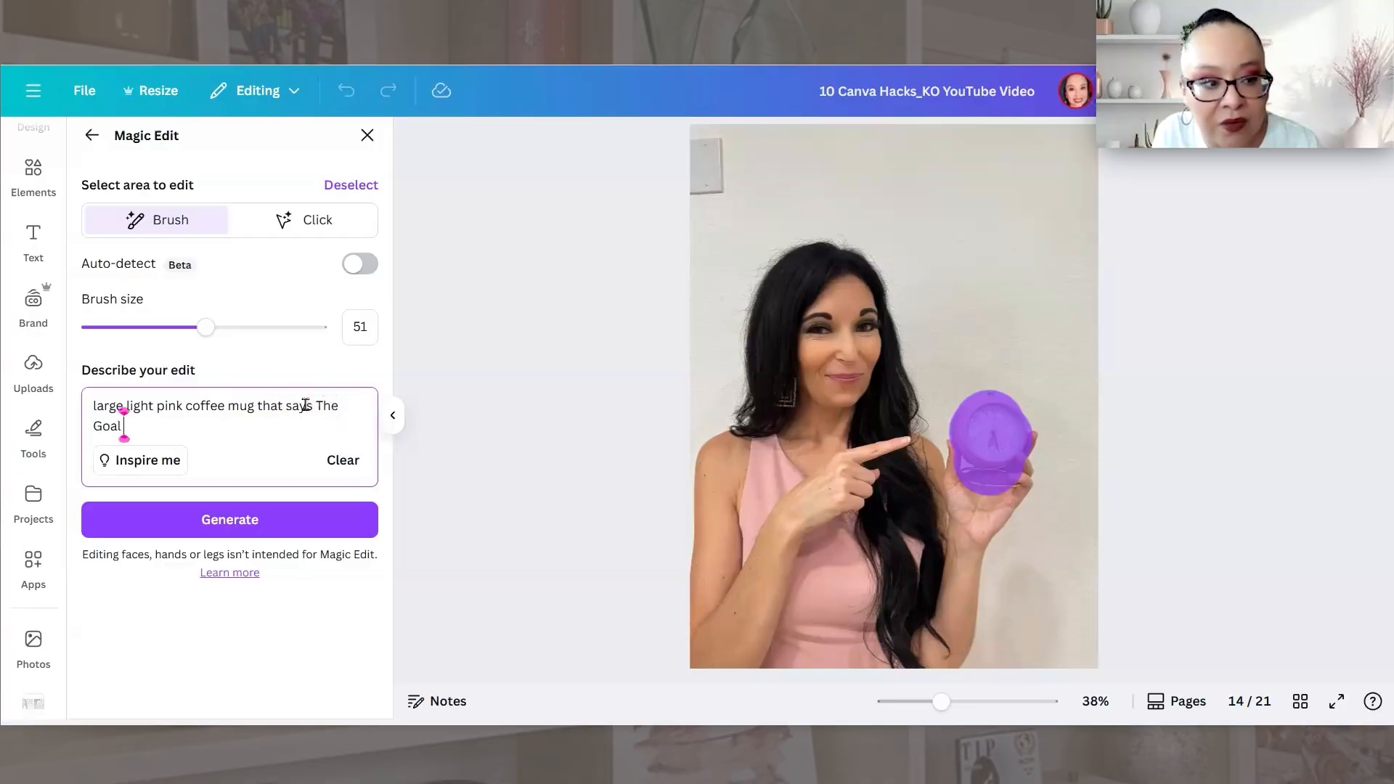
{"action": "type", "text": " Digger Girl"}
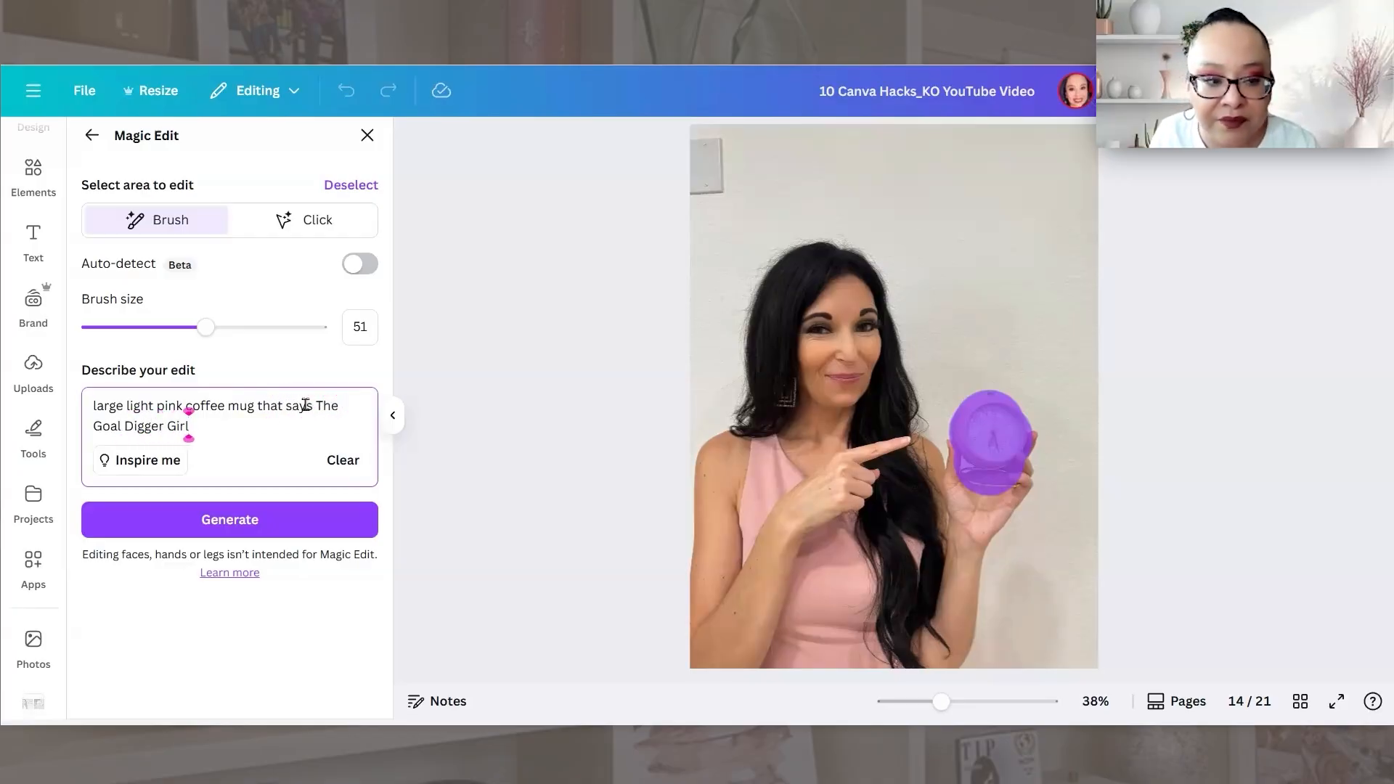
{"action": "left_click", "coordinate": [245, 532]}
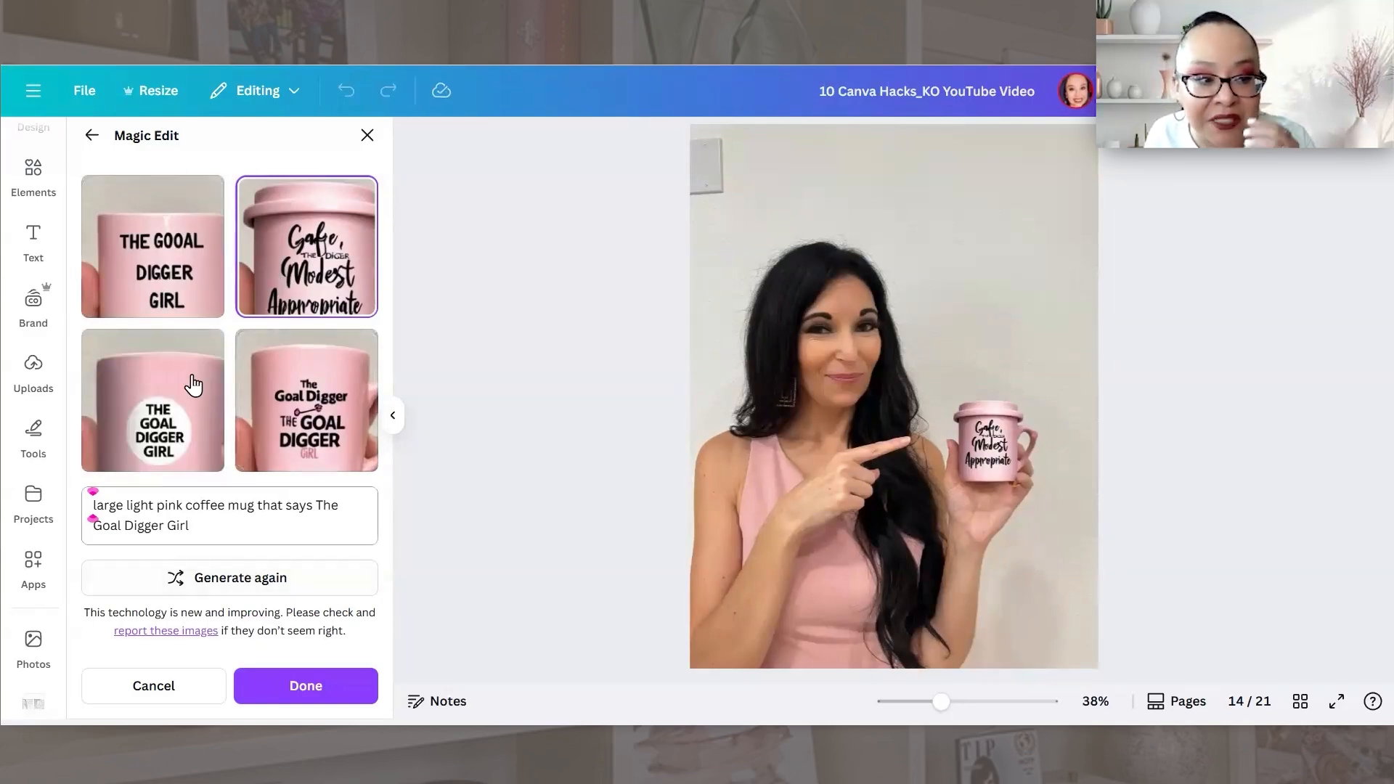
- Preview each of the four generated mug variations on the page 14 photo
{"action": "left_click", "coordinate": [164, 266]}
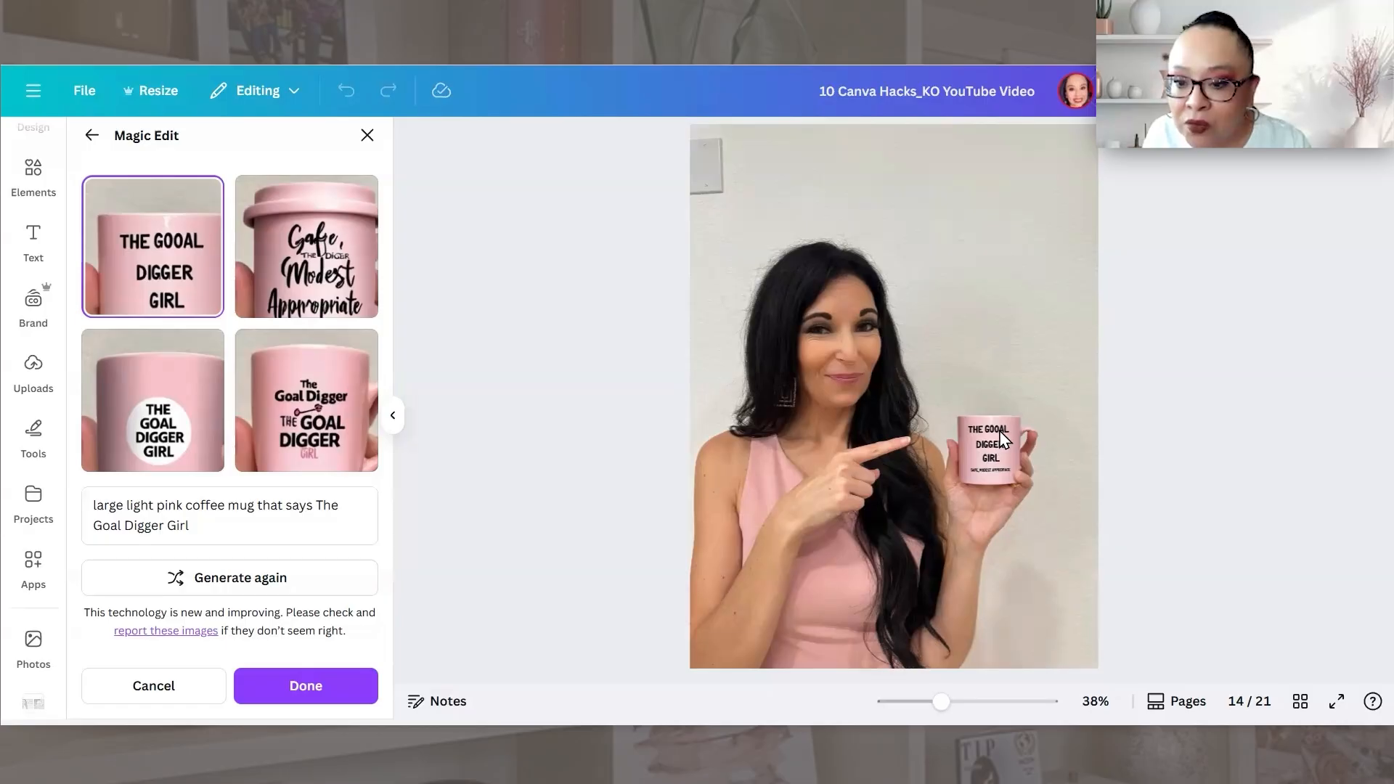
{"action": "left_click", "coordinate": [308, 271]}
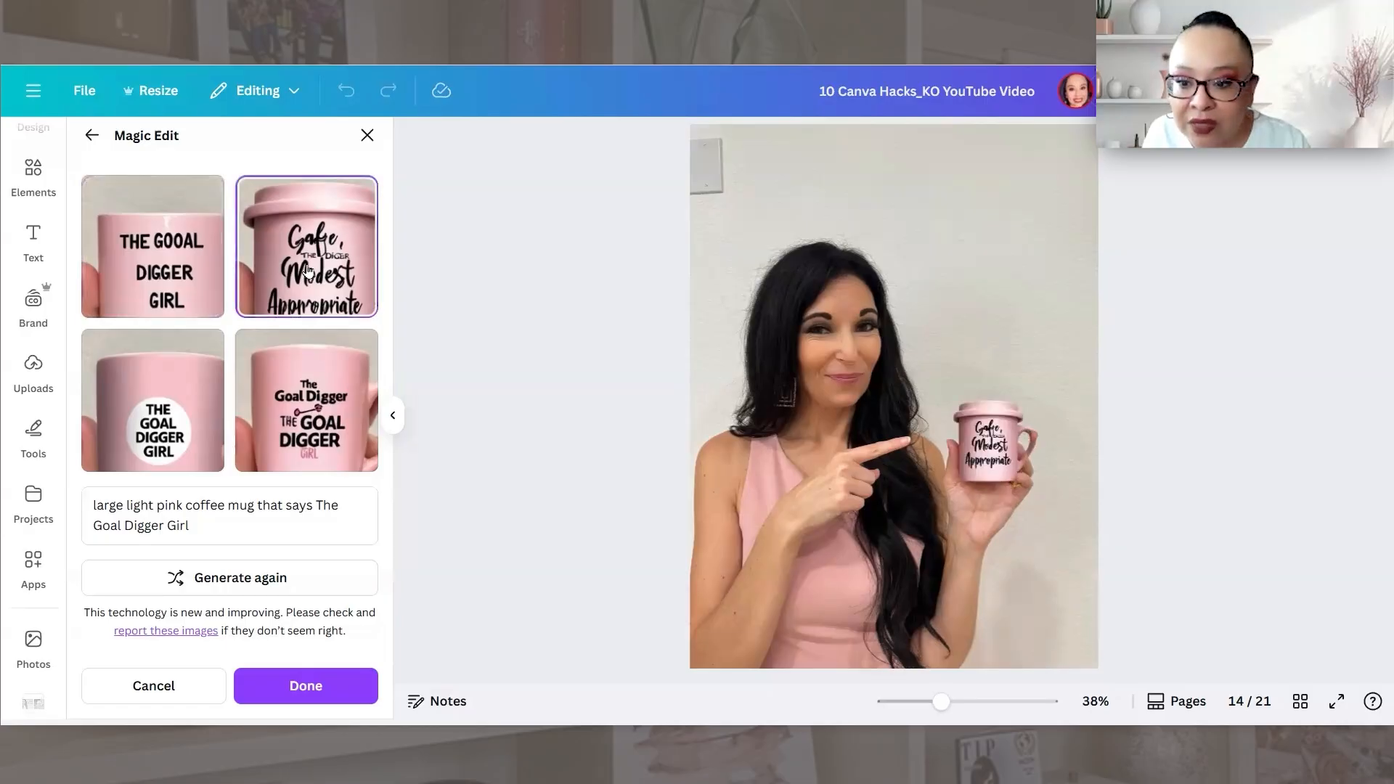
{"action": "left_click", "coordinate": [191, 434]}
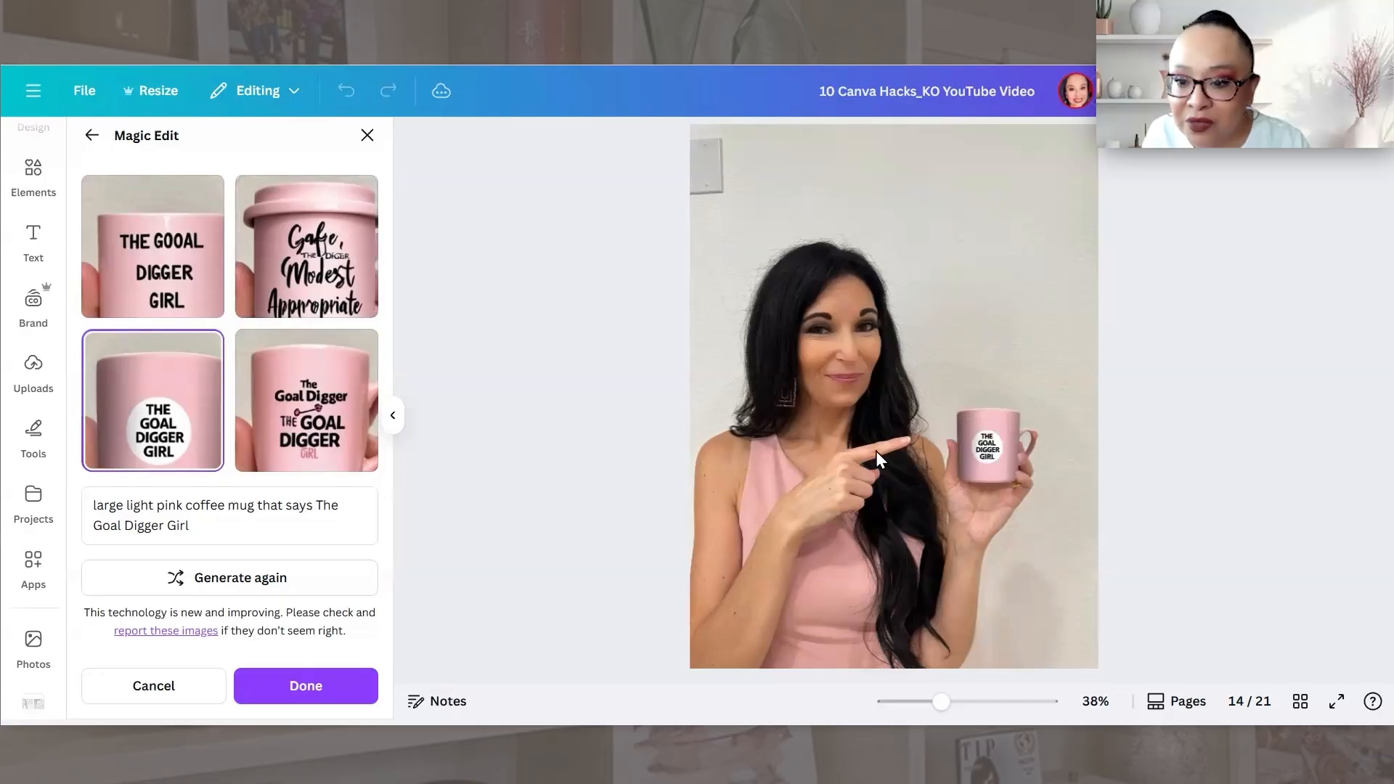
{"action": "left_click", "coordinate": [254, 436]}
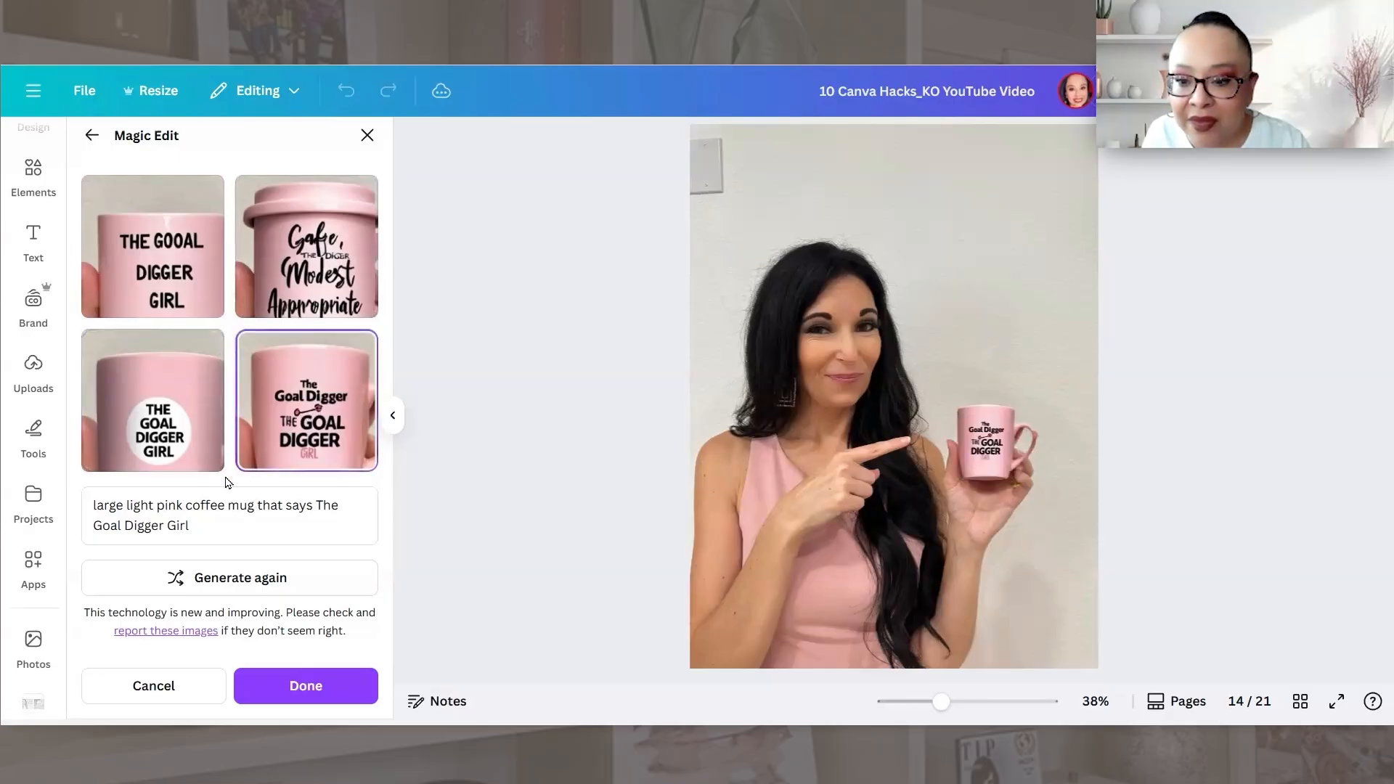
- Regenerate the mug variations and apply the one with the Goal Digger Girl wording on a white round badge to the photo
{"action": "left_click", "coordinate": [203, 585]}
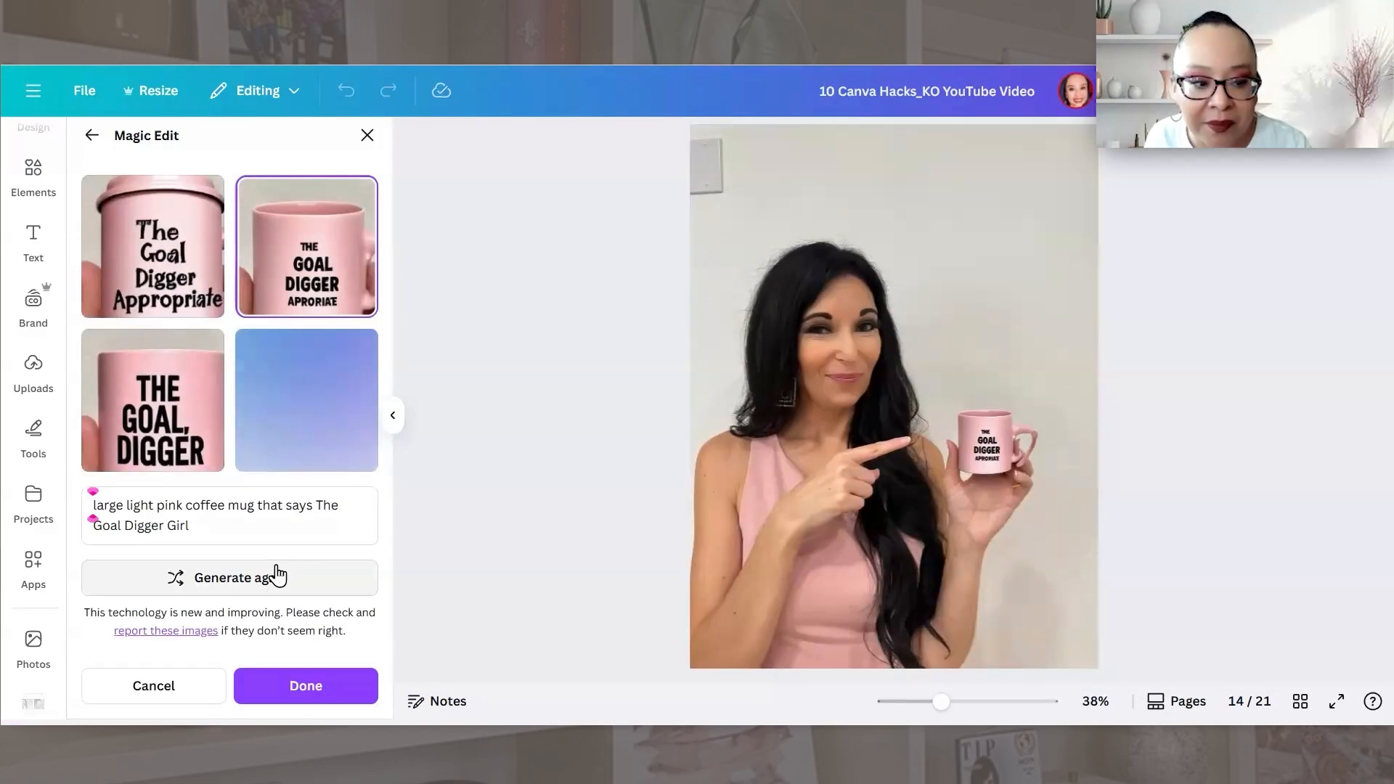
{"action": "left_click", "coordinate": [161, 410]}
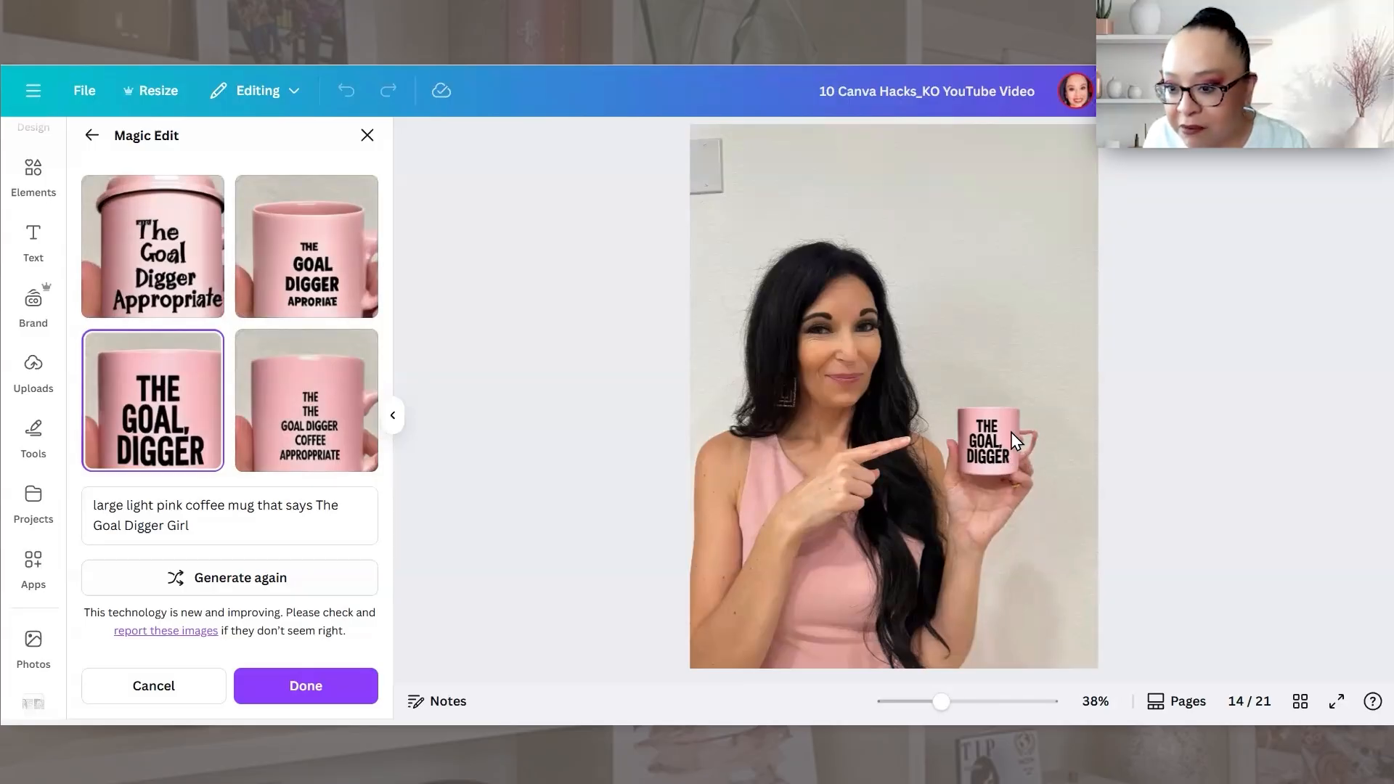
{"action": "left_click", "coordinate": [300, 308]}
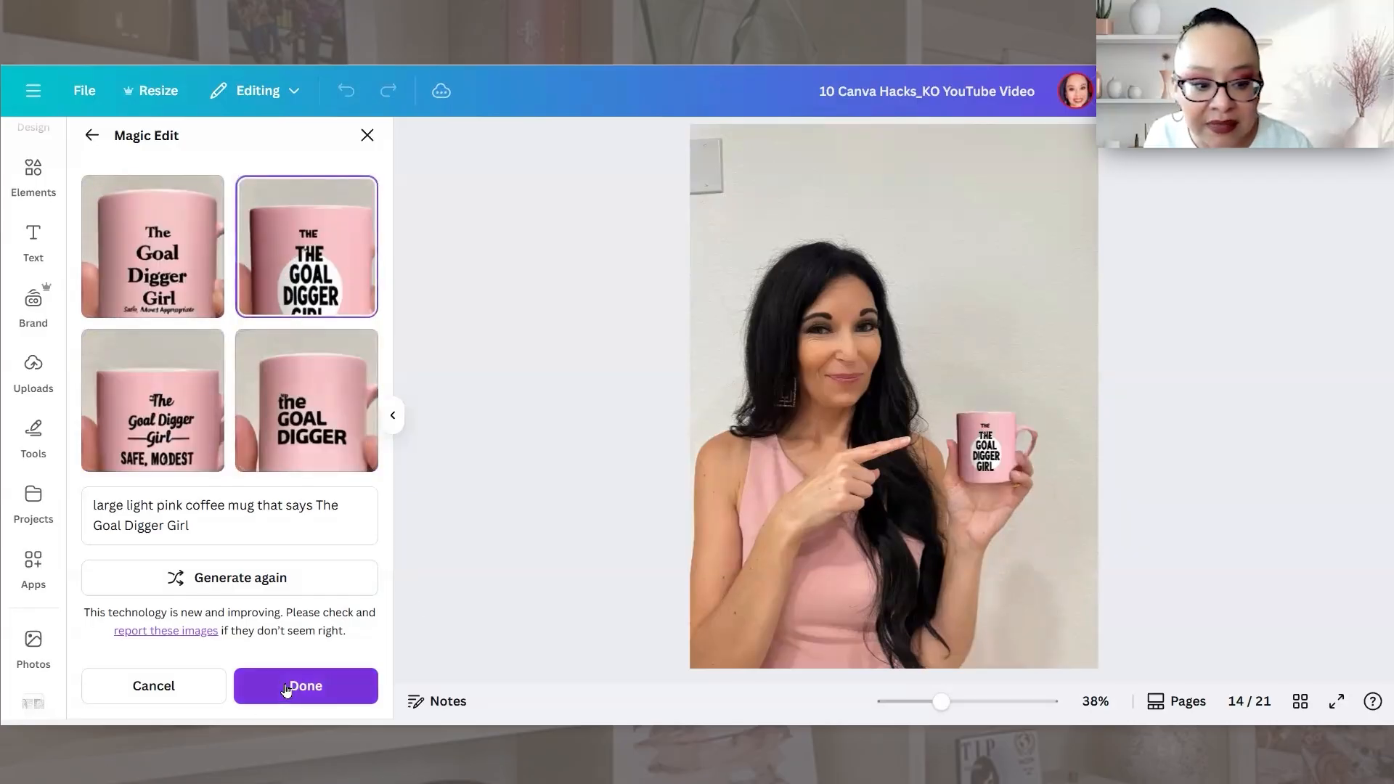
{"action": "left_click", "coordinate": [255, 696]}
- Enlarge the photo with the pink mug on page 13 to about 577 × 792
{"action": "scroll", "coordinate": [1205, 465], "scroll_direction": "up", "scroll_amount": 4}
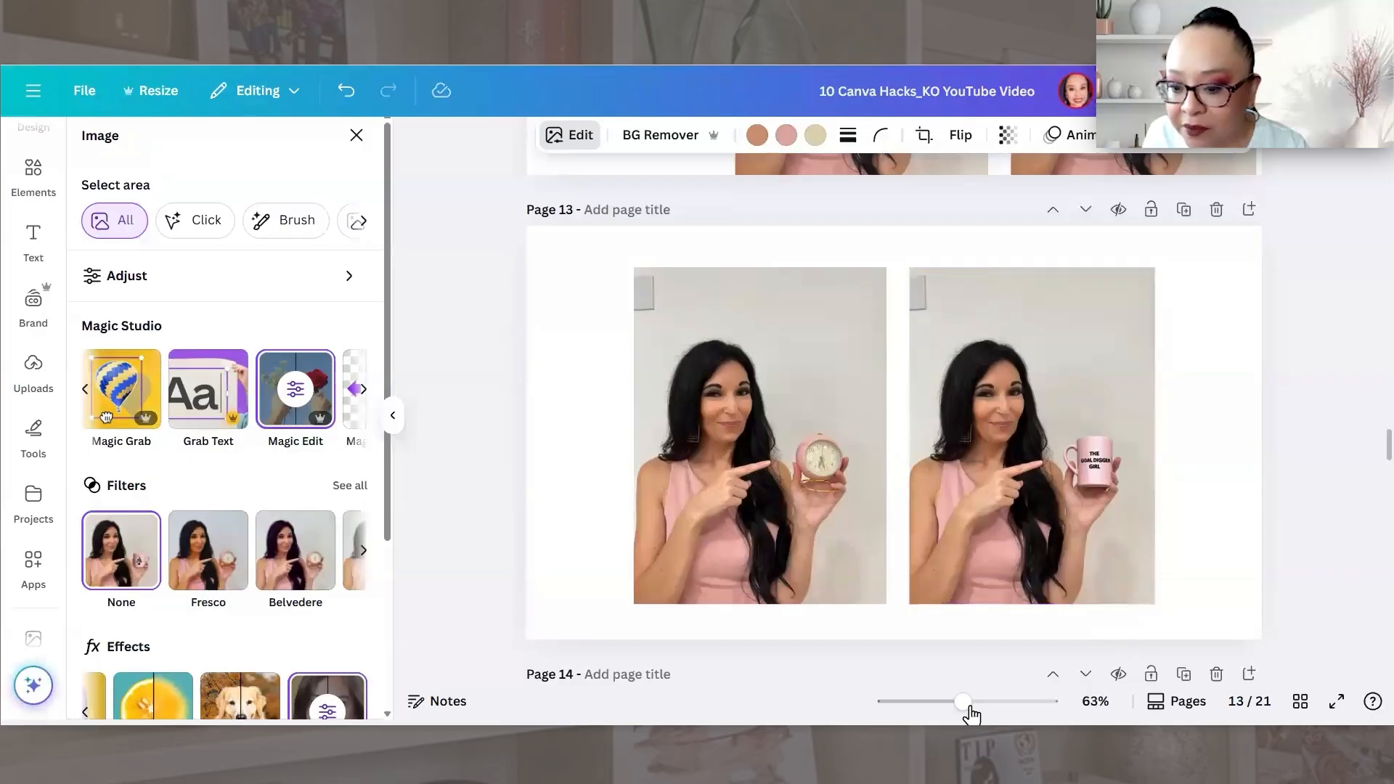
{"action": "left_click_drag", "start_coordinate": [969, 713], "coordinate": [978, 708]}
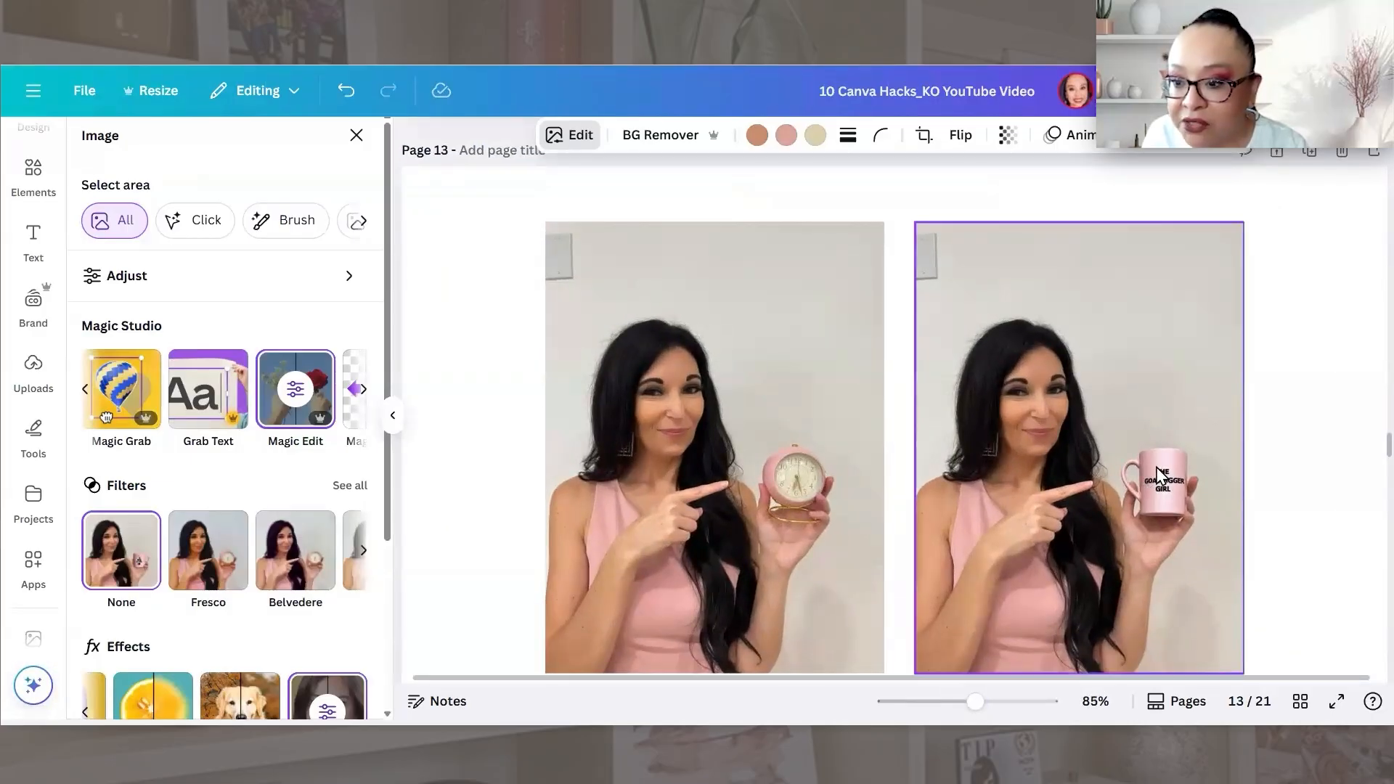
{"action": "left_click", "coordinate": [930, 227]}
{"action": "left_click_drag", "start_coordinate": [808, 188], "coordinate": [702, 146]}
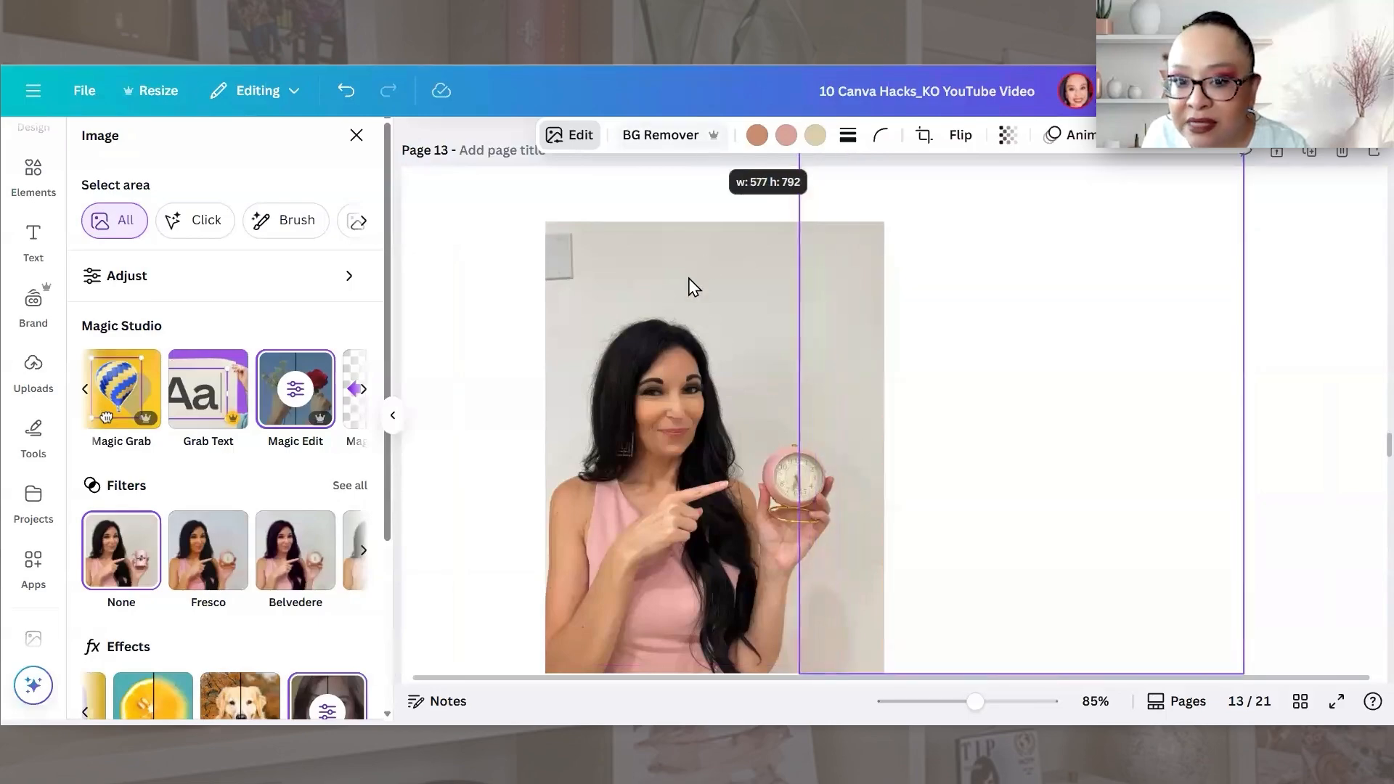
- Delete the clock photo from page 13 and reposition the enlarged mug photo on the page
{"action": "left_click", "coordinate": [694, 289]}
{"action": "key", "text": "Delete"}
{"action": "left_click_drag", "start_coordinate": [1116, 544], "coordinate": [1003, 548]}
{"action": "left_click", "coordinate": [1204, 538]}
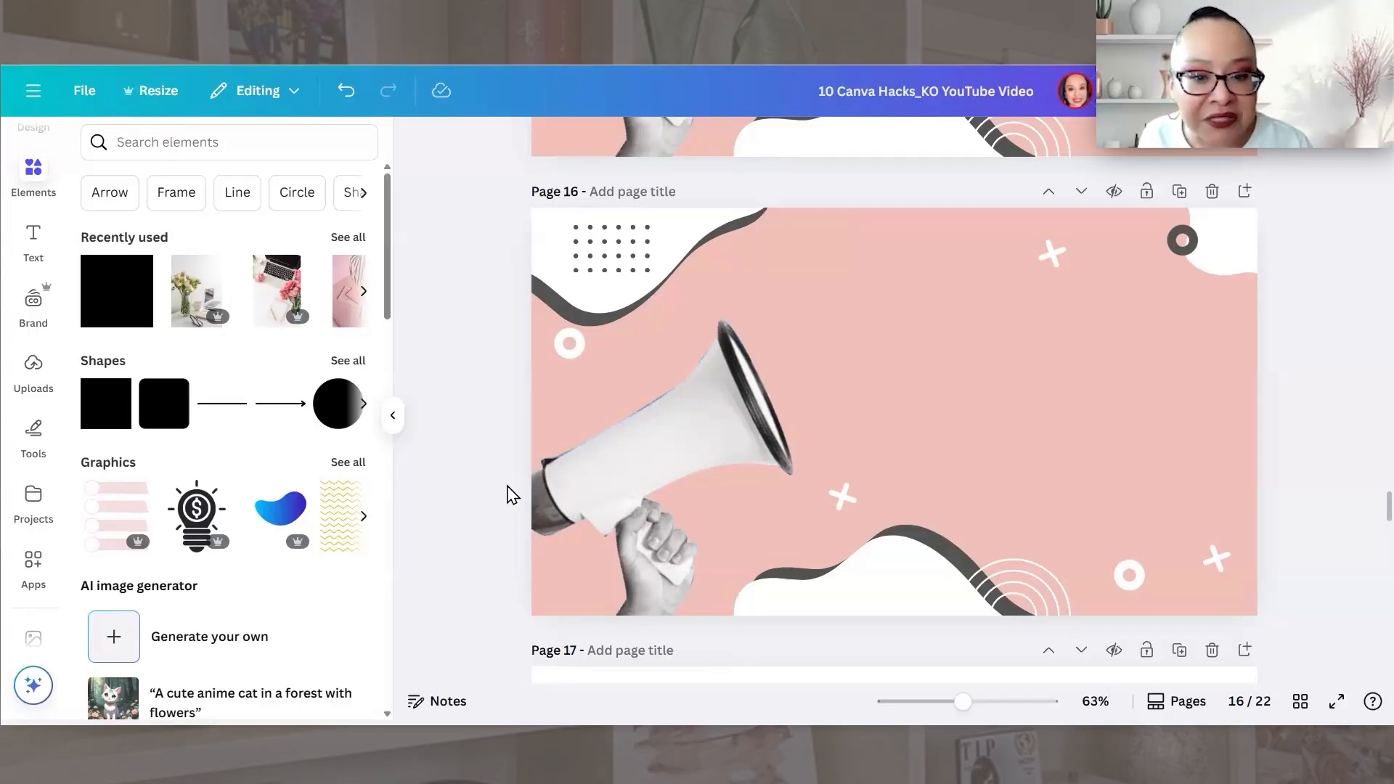
- Replace the previous app search with "typewrap" and open the Type Warp app for the page 16 megaphone design
{"action": "left_click", "coordinate": [33, 560]}
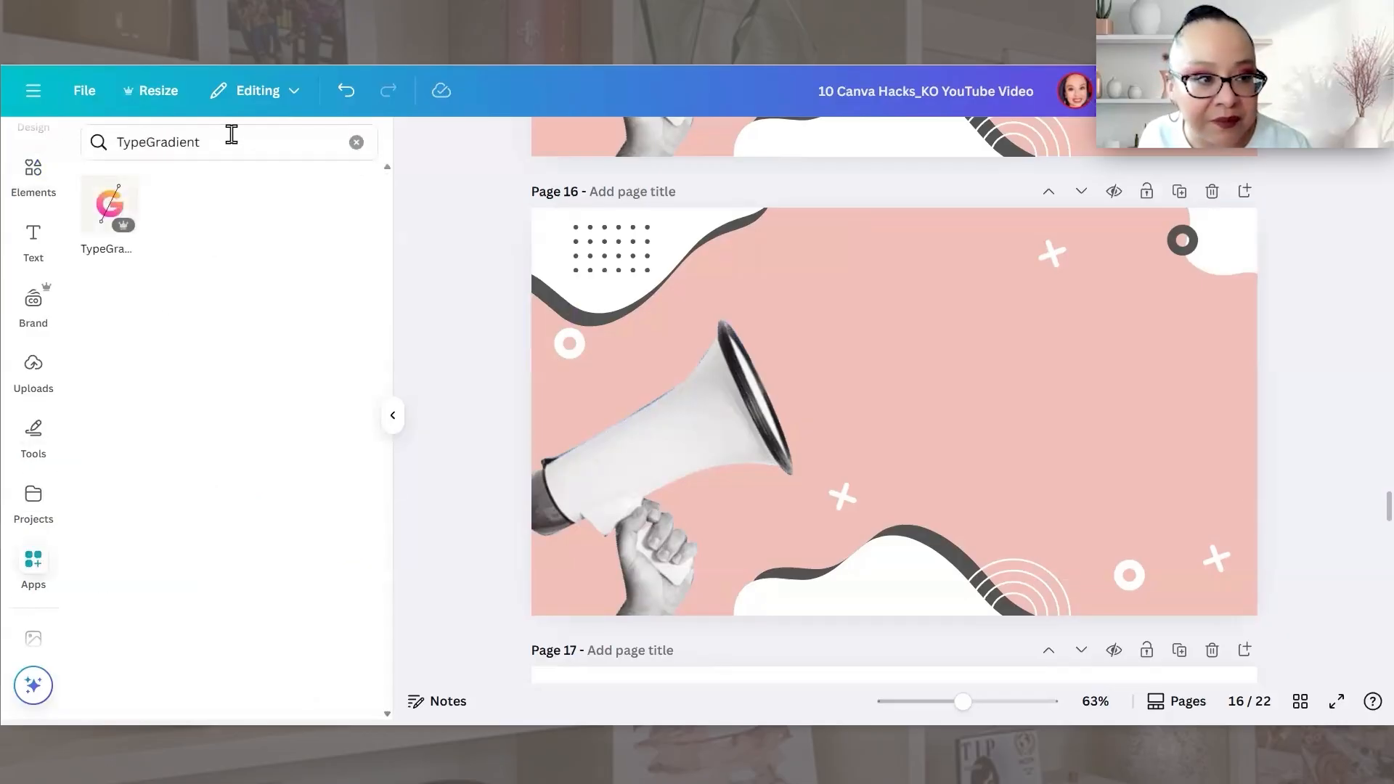
{"action": "left_click", "coordinate": [356, 142]}
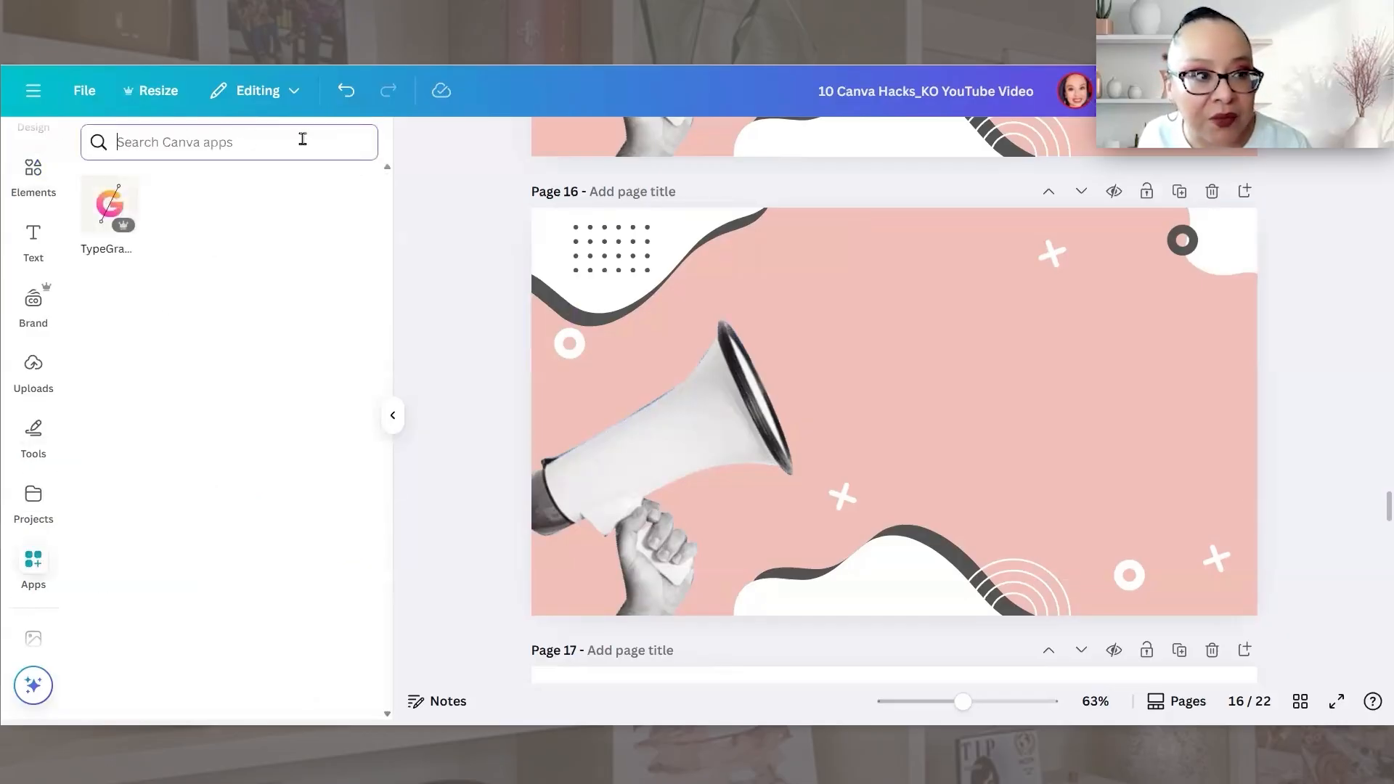
{"action": "left_click", "coordinate": [201, 145]}
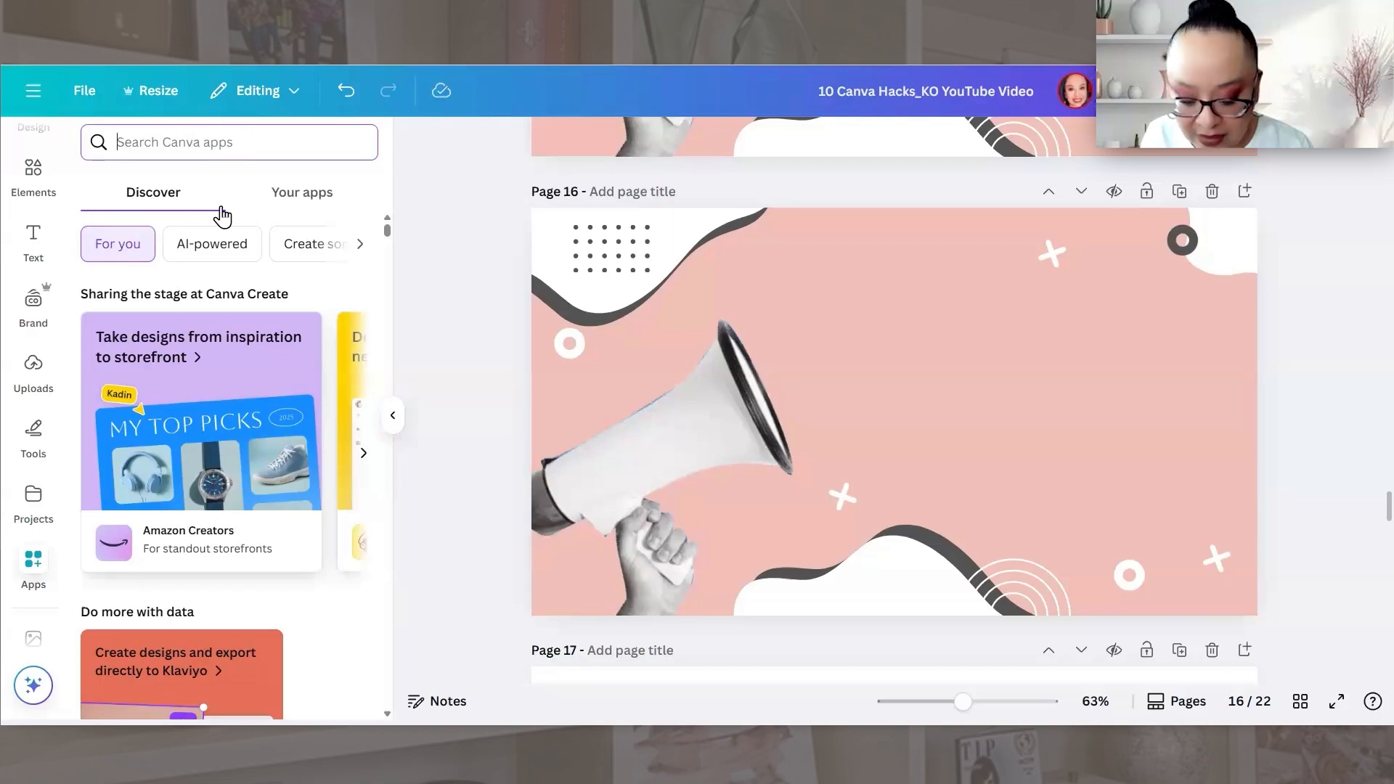
{"action": "type", "text": "typewrap"}
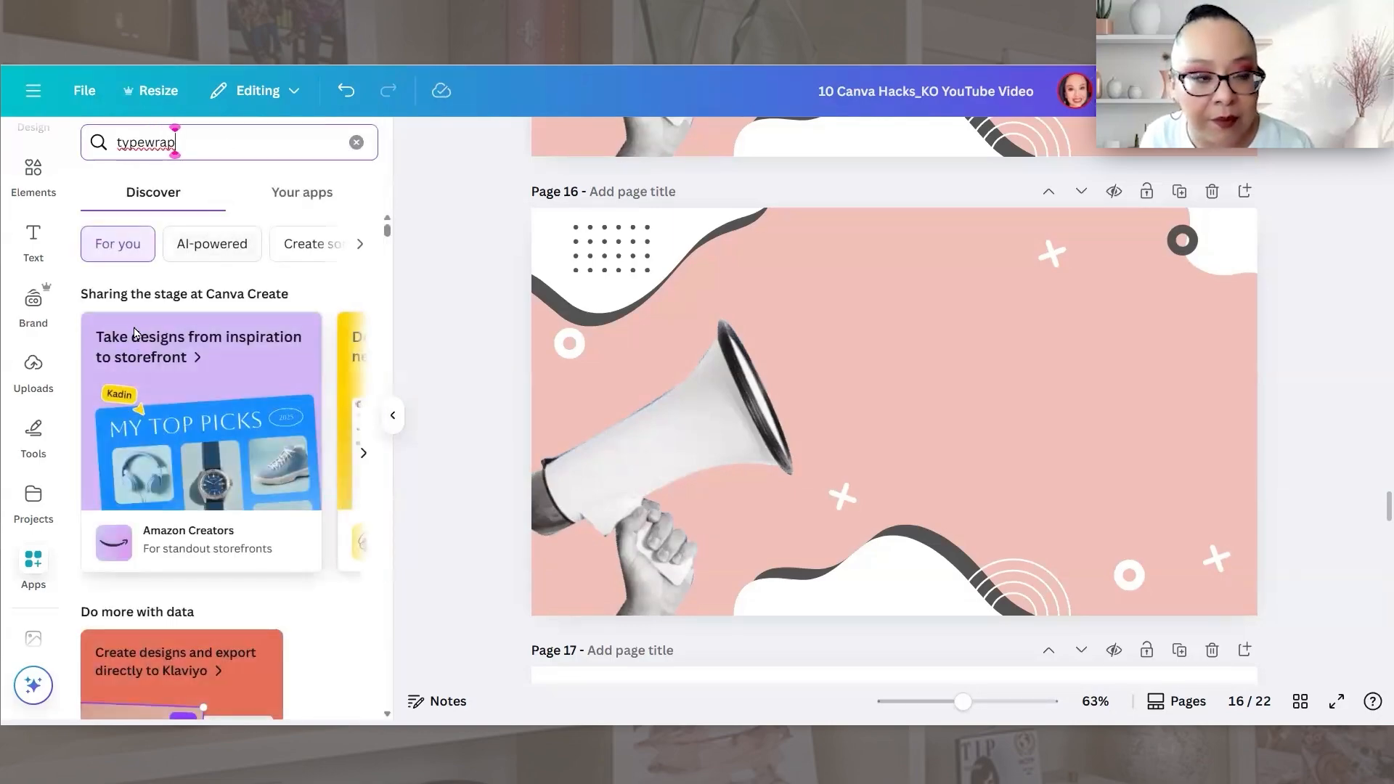
{"action": "key", "text": "Return"}
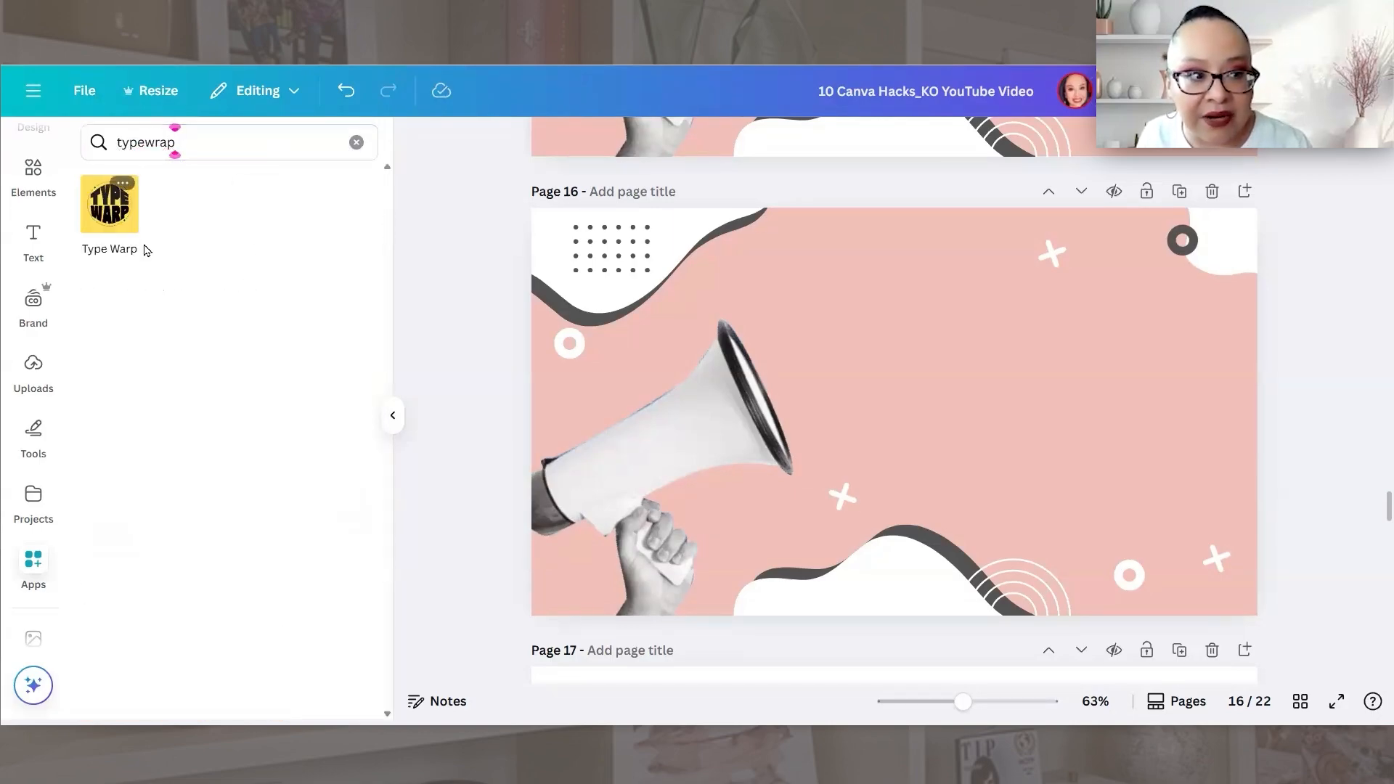
{"action": "left_click", "coordinate": [114, 218]}
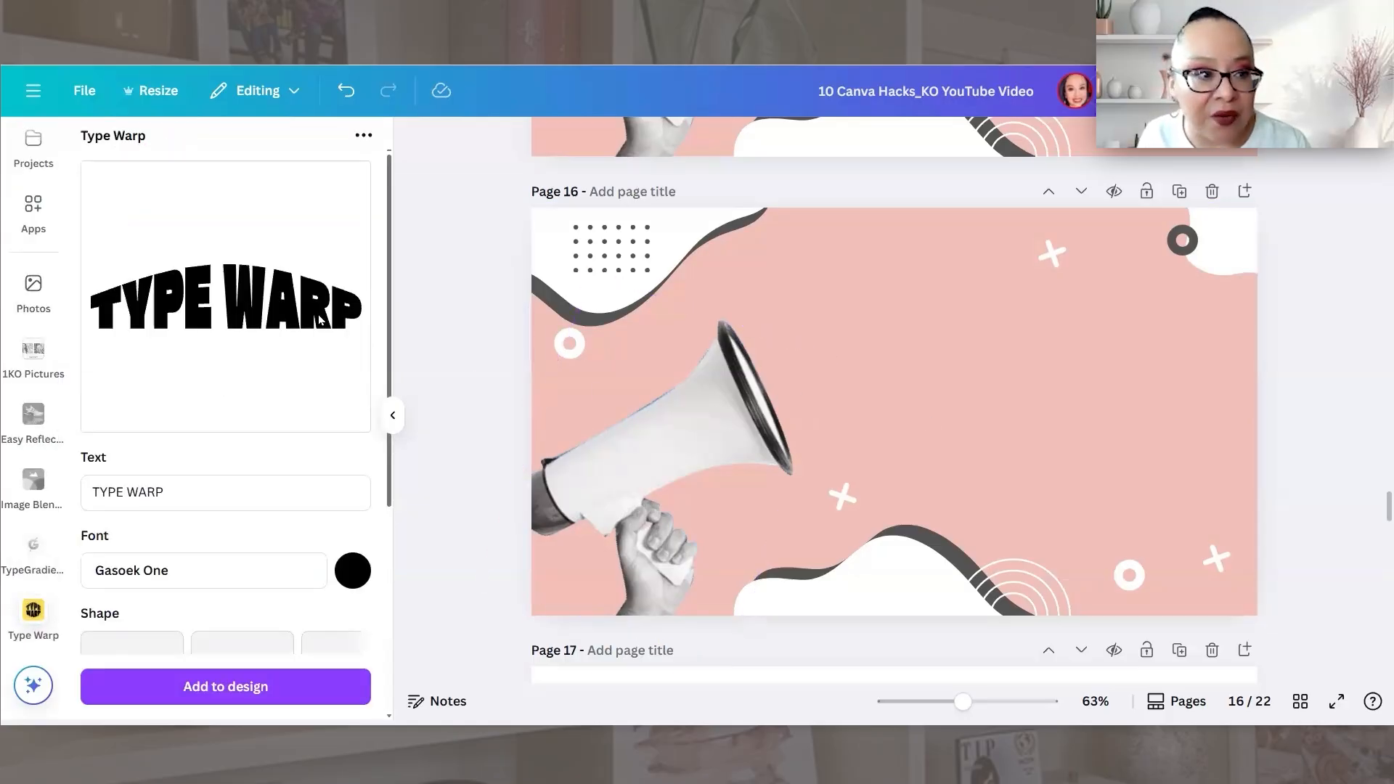
- Set the Type Warp text to "New Video" and keep Gasoek One as its font
{"action": "scroll", "coordinate": [193, 405], "scroll_direction": "down", "scroll_amount": 2}
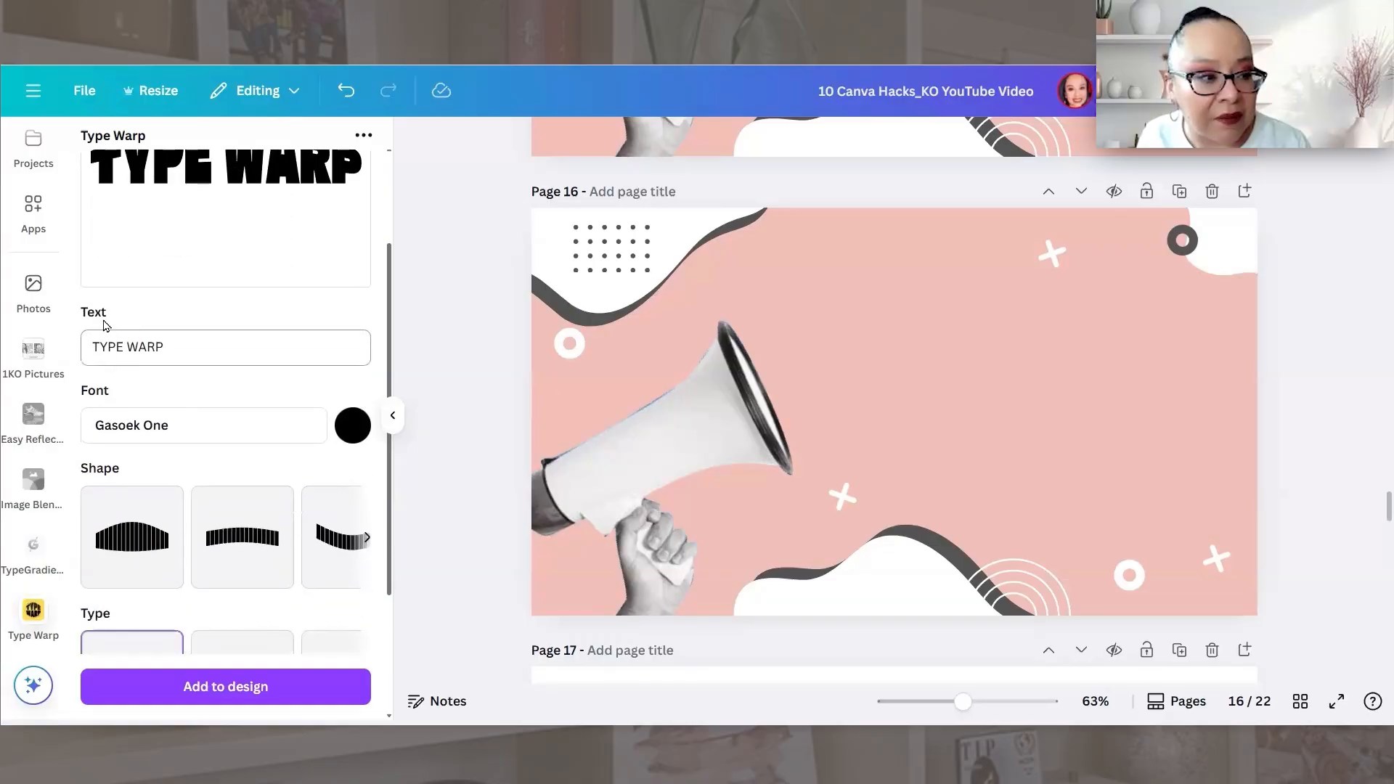
{"action": "left_click_drag", "start_coordinate": [200, 350], "coordinate": [73, 360]}
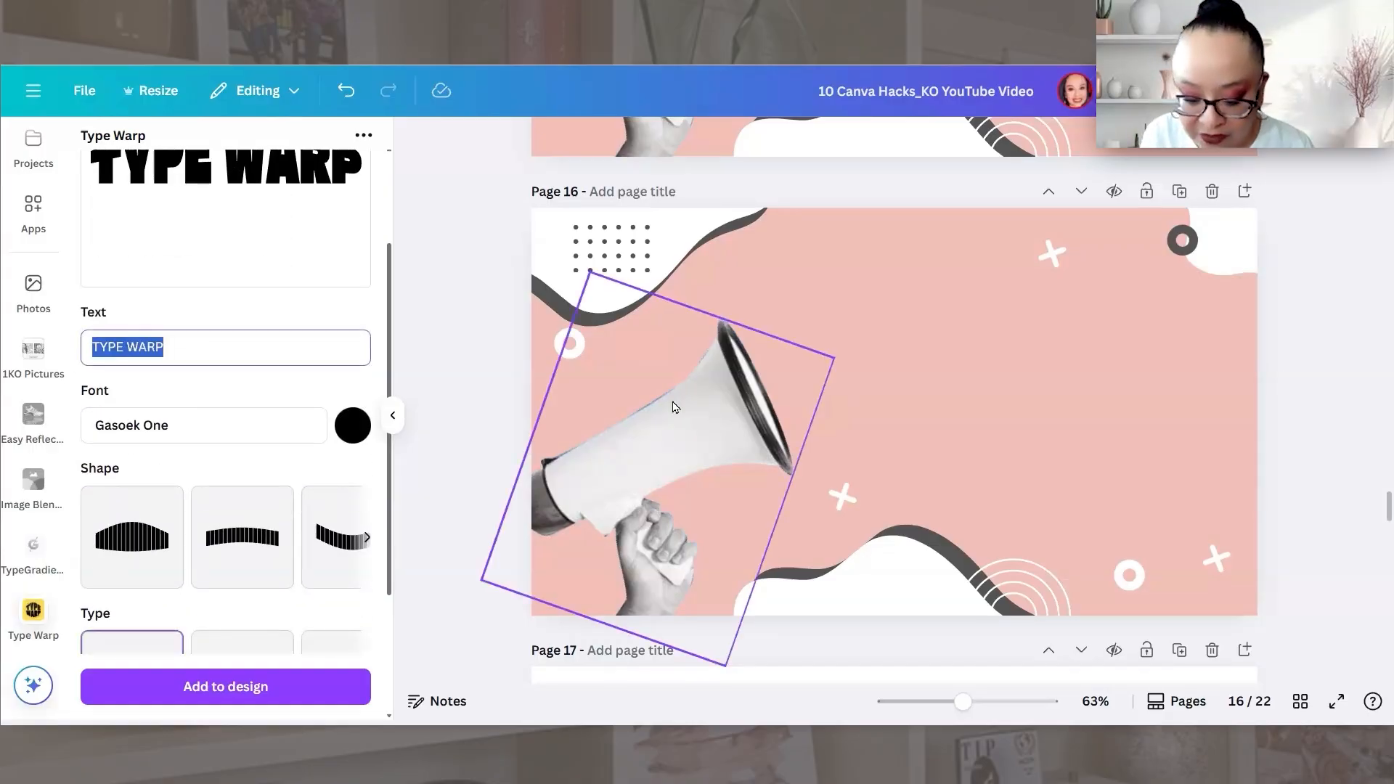
{"action": "type", "text": "New Video"}
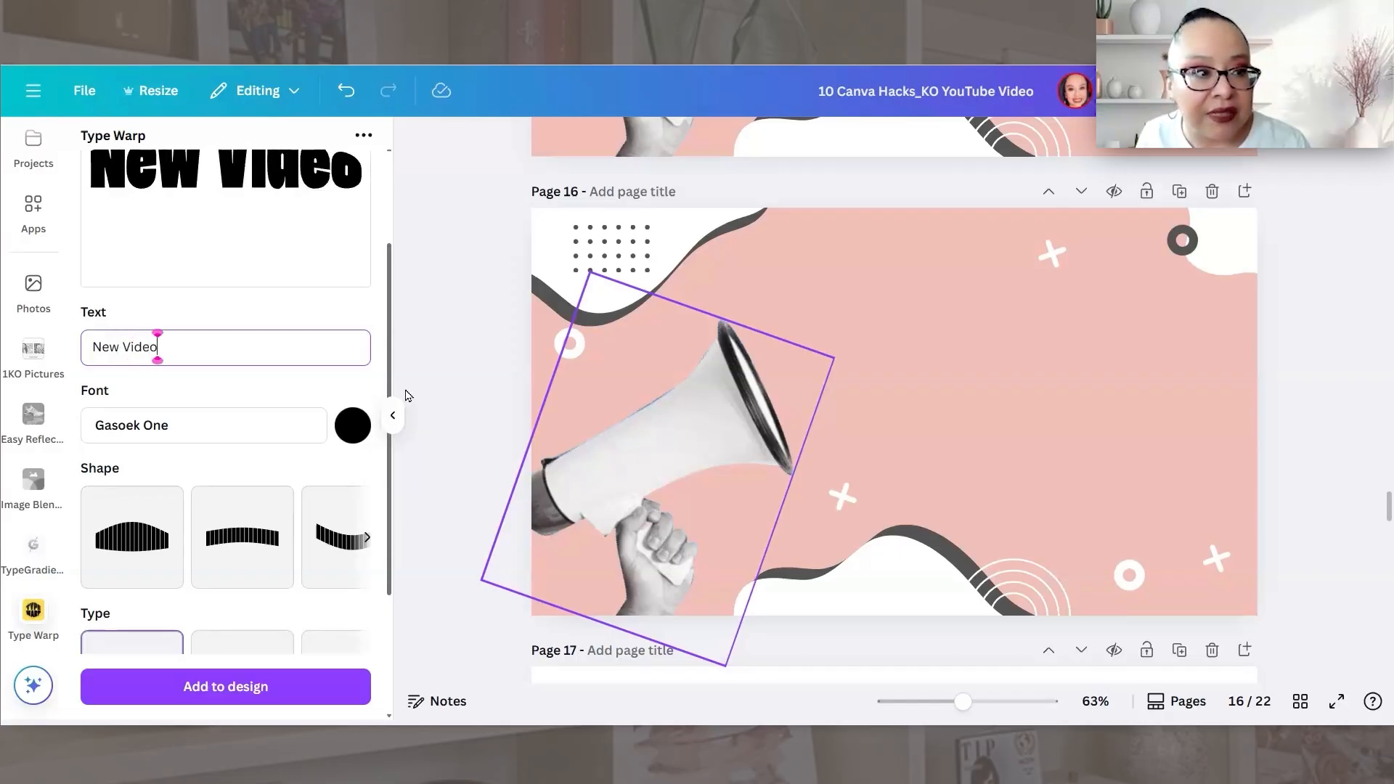
{"action": "scroll", "coordinate": [318, 329], "scroll_direction": "up", "scroll_amount": 3}
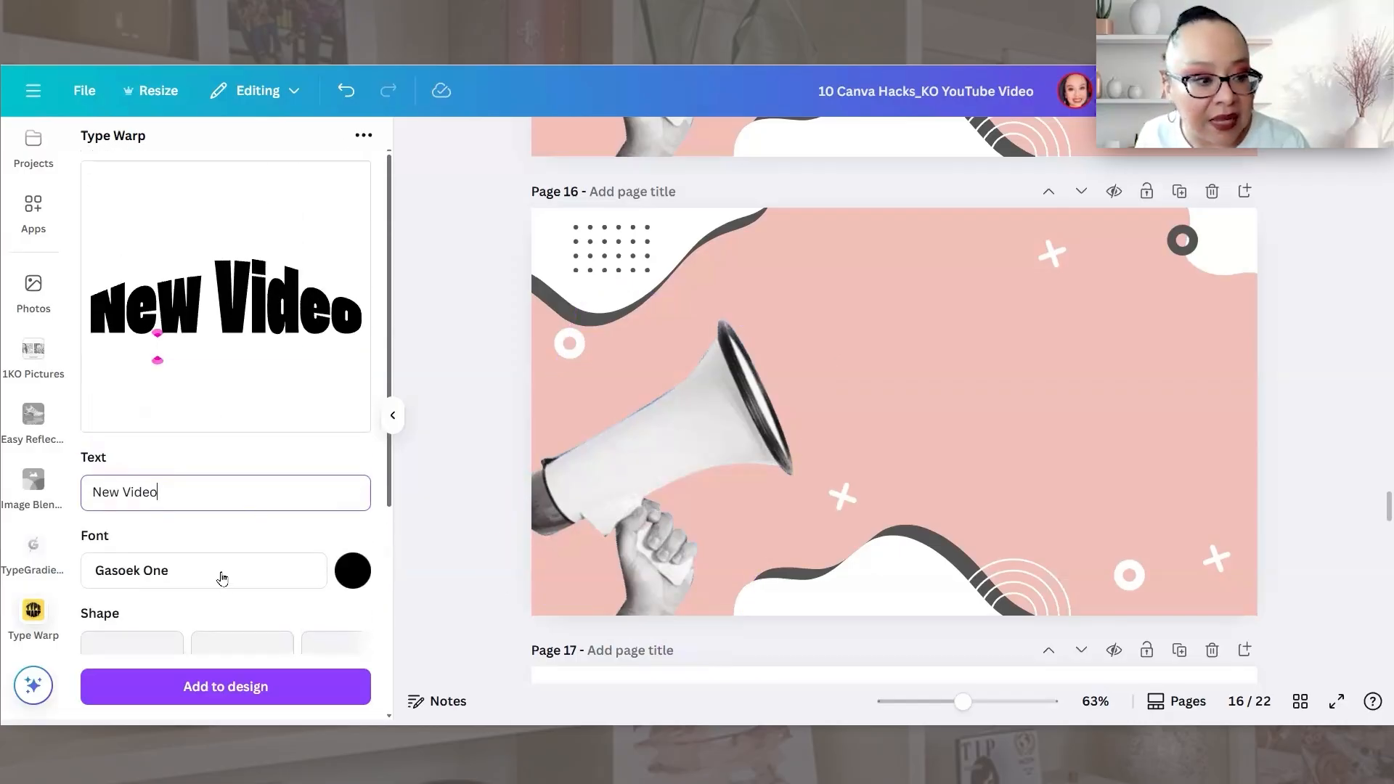
{"action": "left_click", "coordinate": [222, 570]}
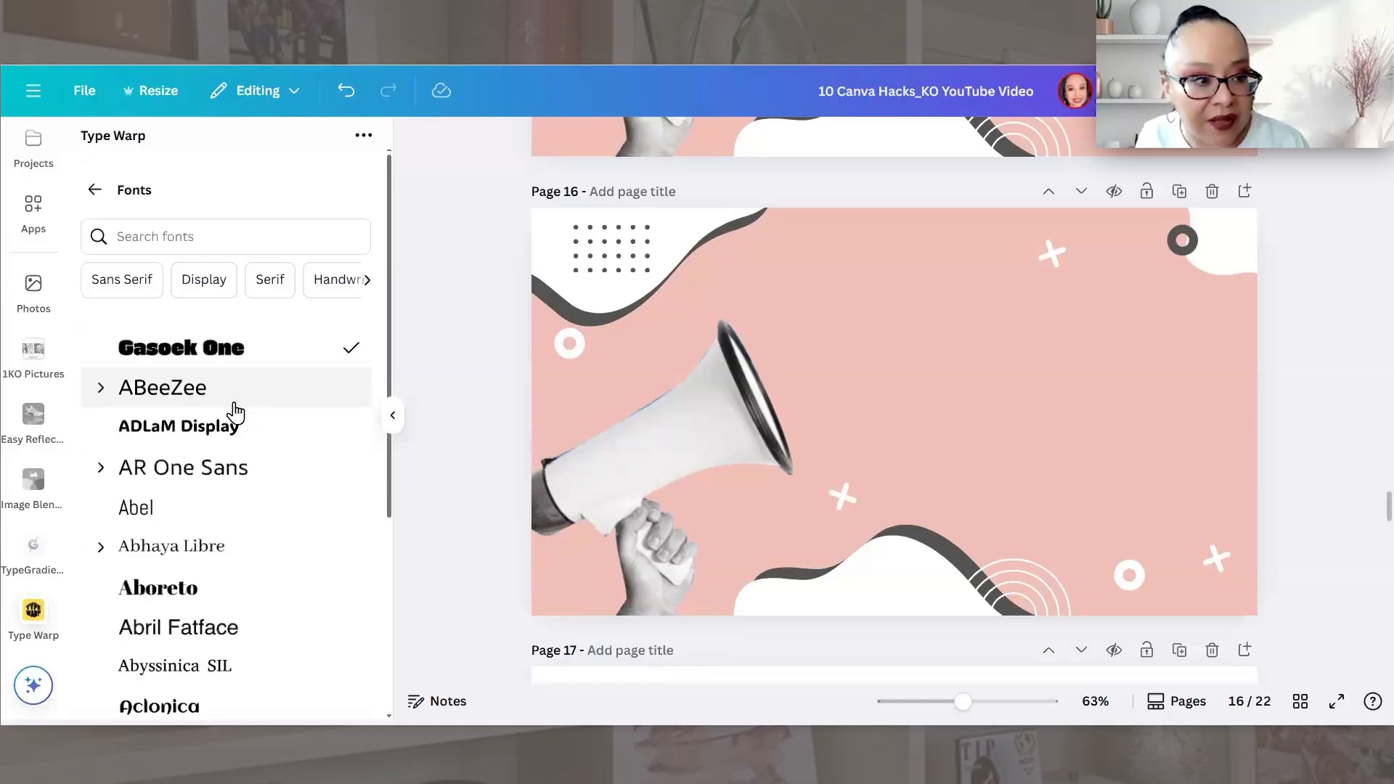
{"action": "left_click", "coordinate": [232, 359]}
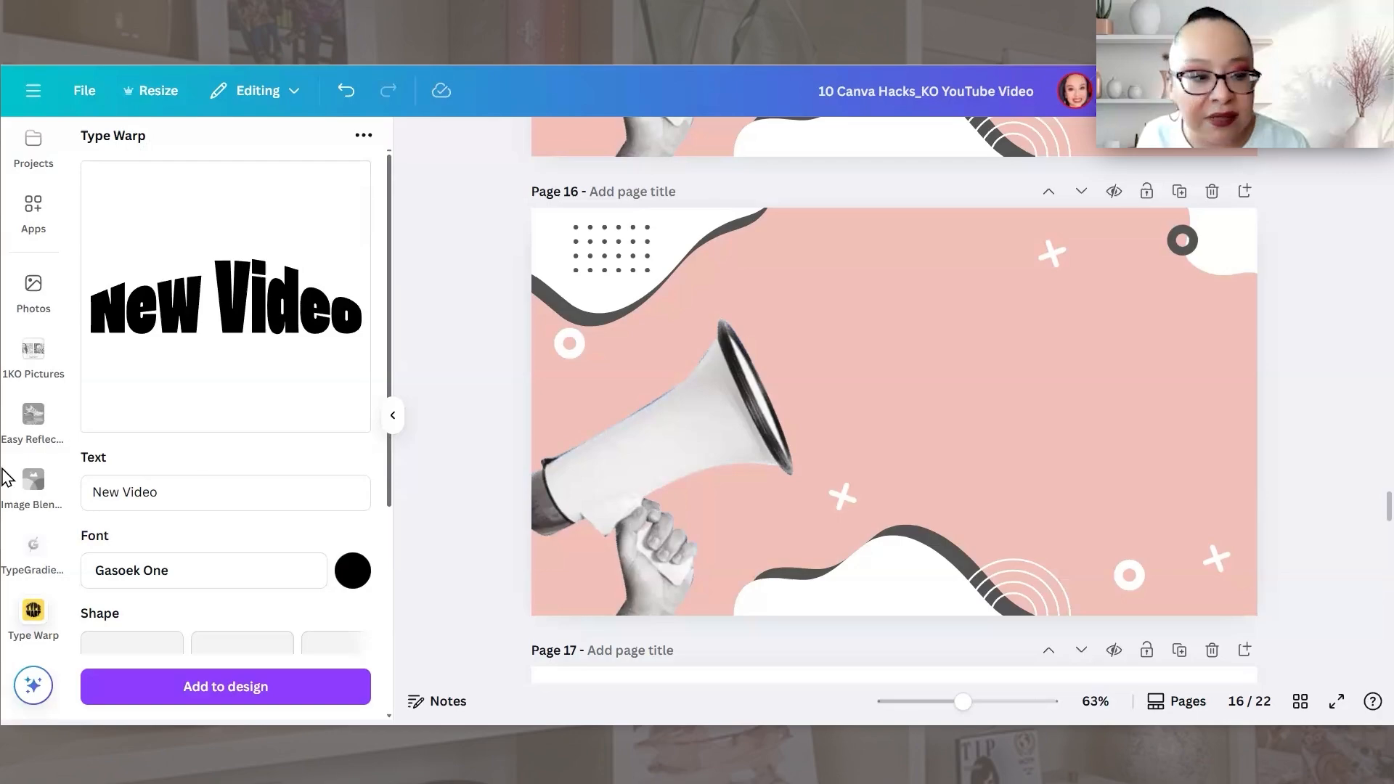
- Color the warped "New Video" text white from the design's color palette
{"action": "scroll", "coordinate": [219, 473], "scroll_direction": "down", "scroll_amount": 2}
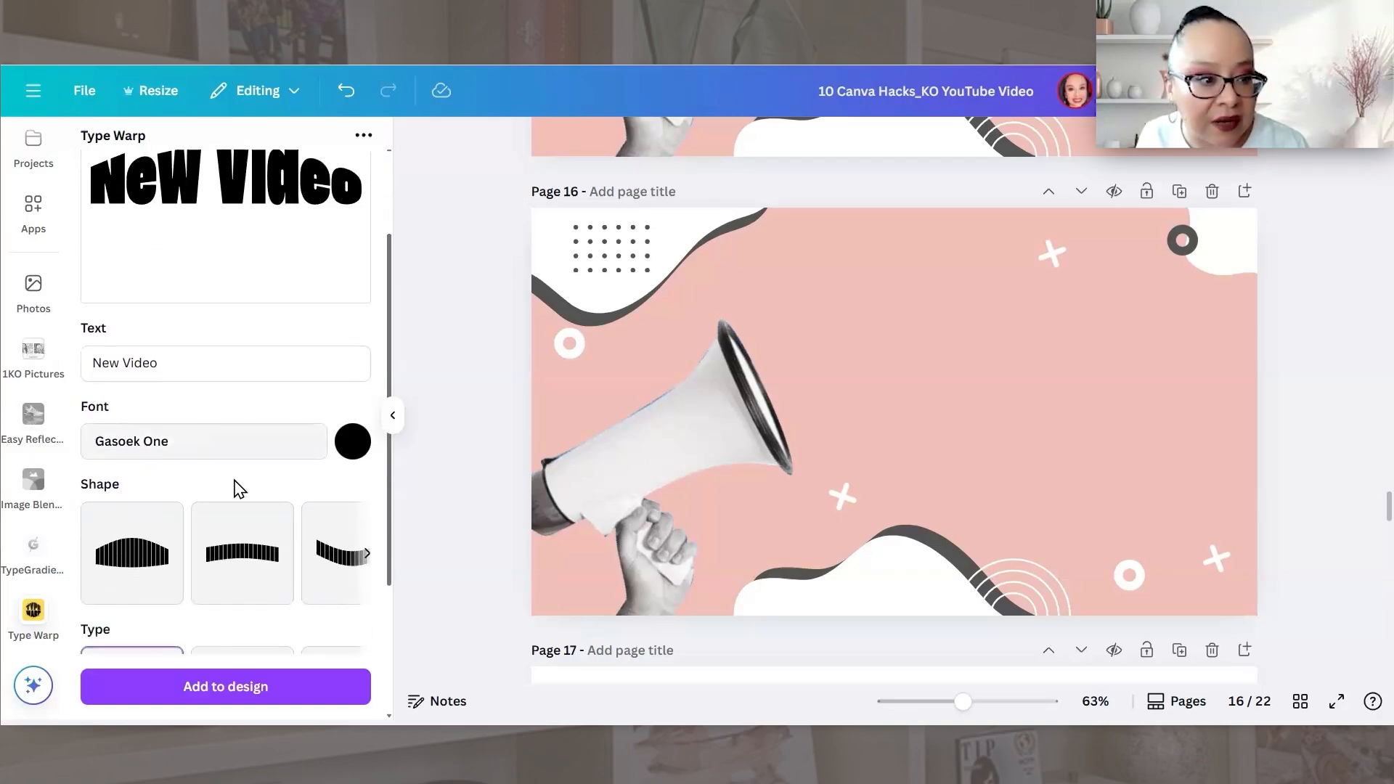
{"action": "left_click", "coordinate": [348, 434]}
{"action": "left_click", "coordinate": [541, 306]}
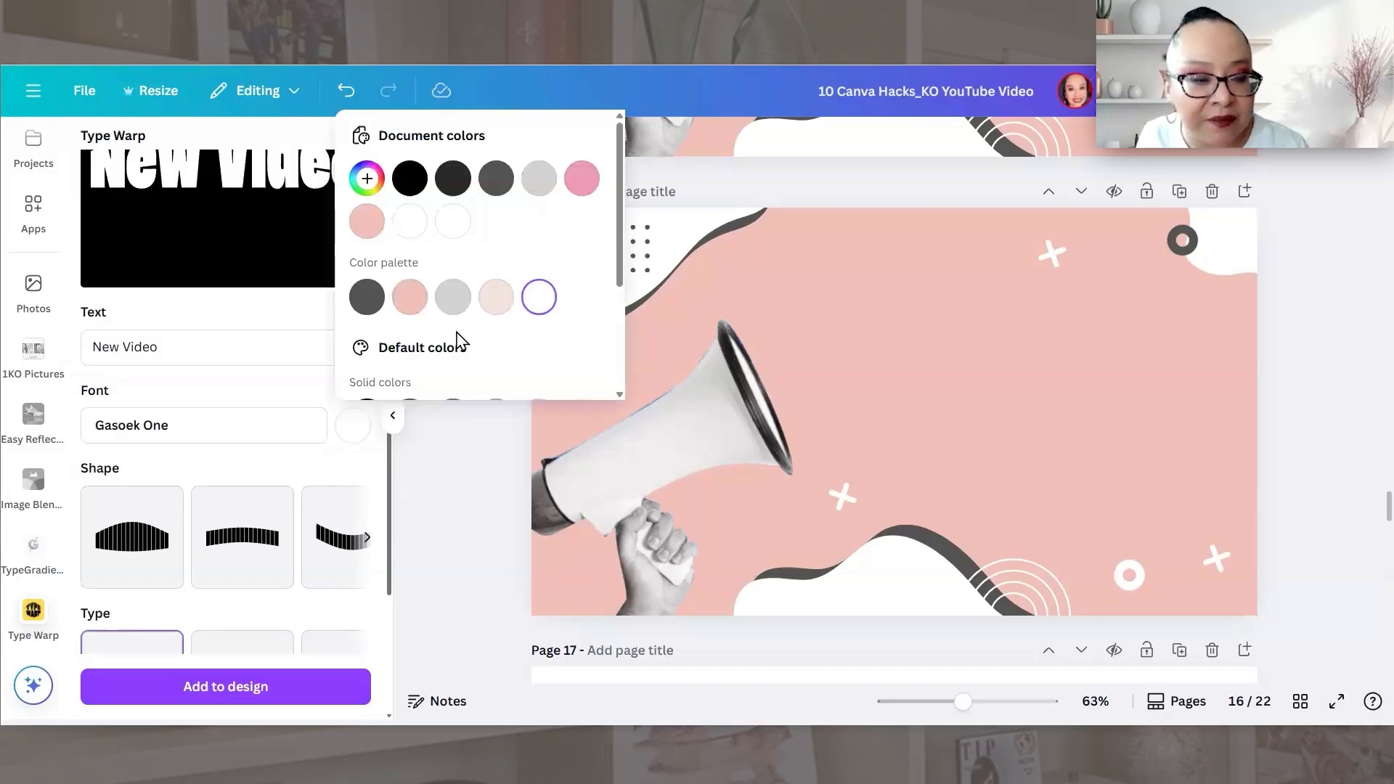
{"action": "left_click", "coordinate": [263, 316]}
- Give the warped "New Video" text the Rise shape, with letters growing taller toward the end
{"action": "scroll", "coordinate": [202, 458], "scroll_direction": "down", "scroll_amount": 2}
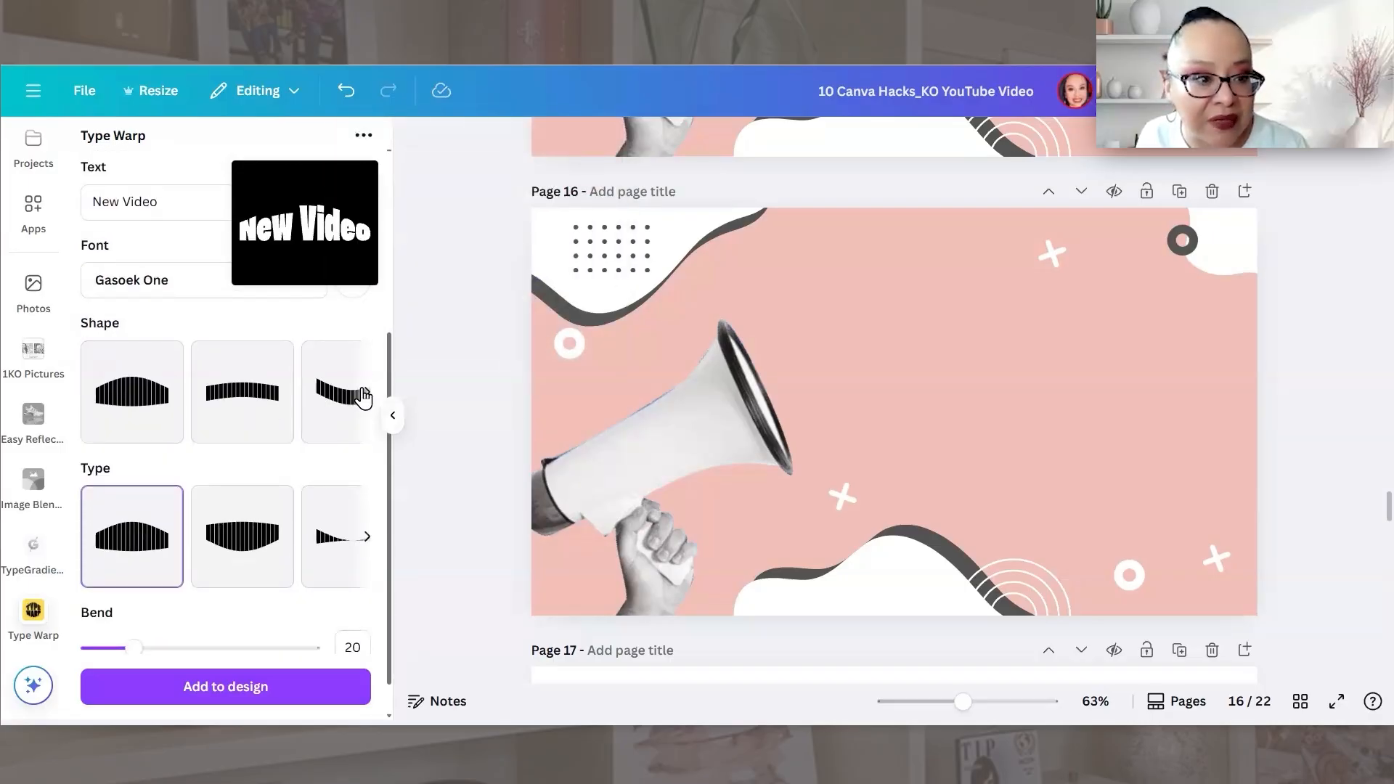
{"action": "left_click", "coordinate": [365, 394]}
{"action": "left_click", "coordinate": [363, 393]}
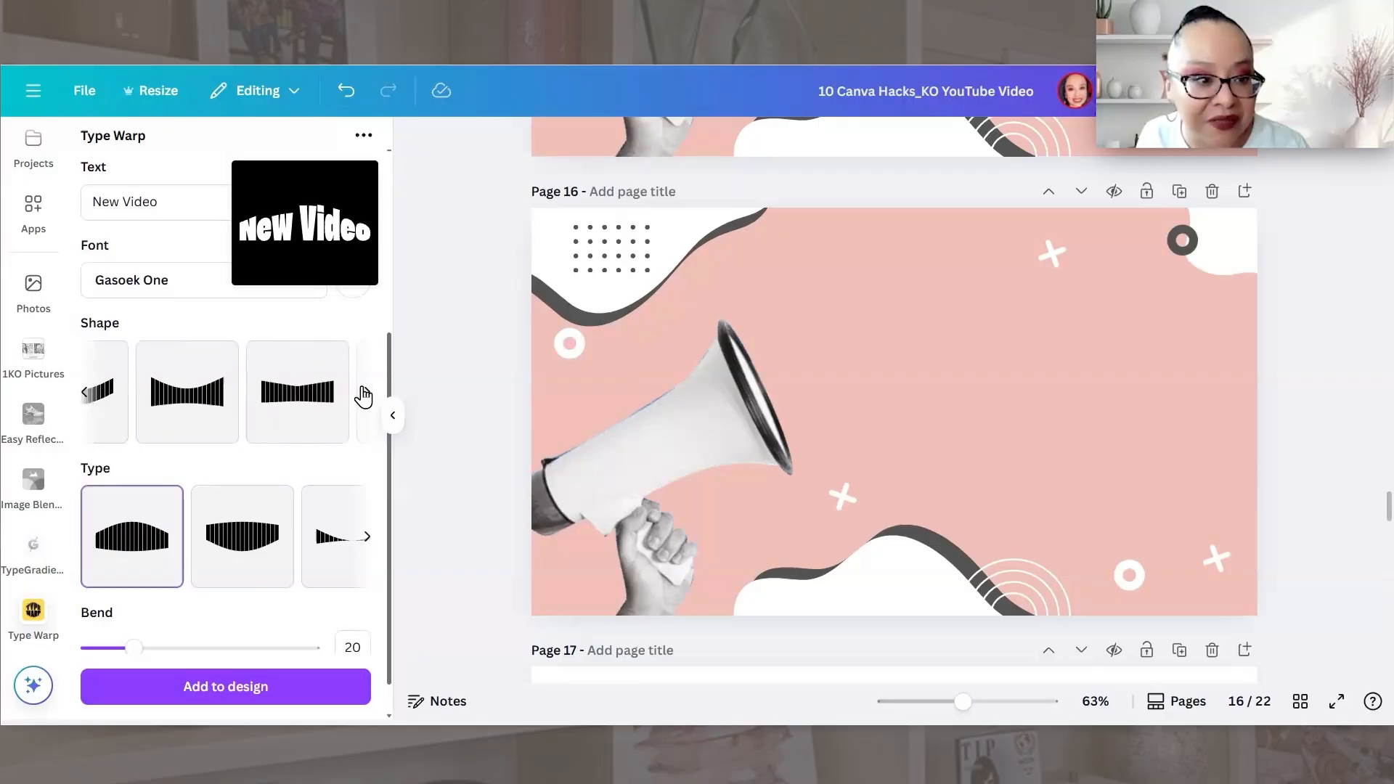
{"action": "left_click", "coordinate": [363, 393]}
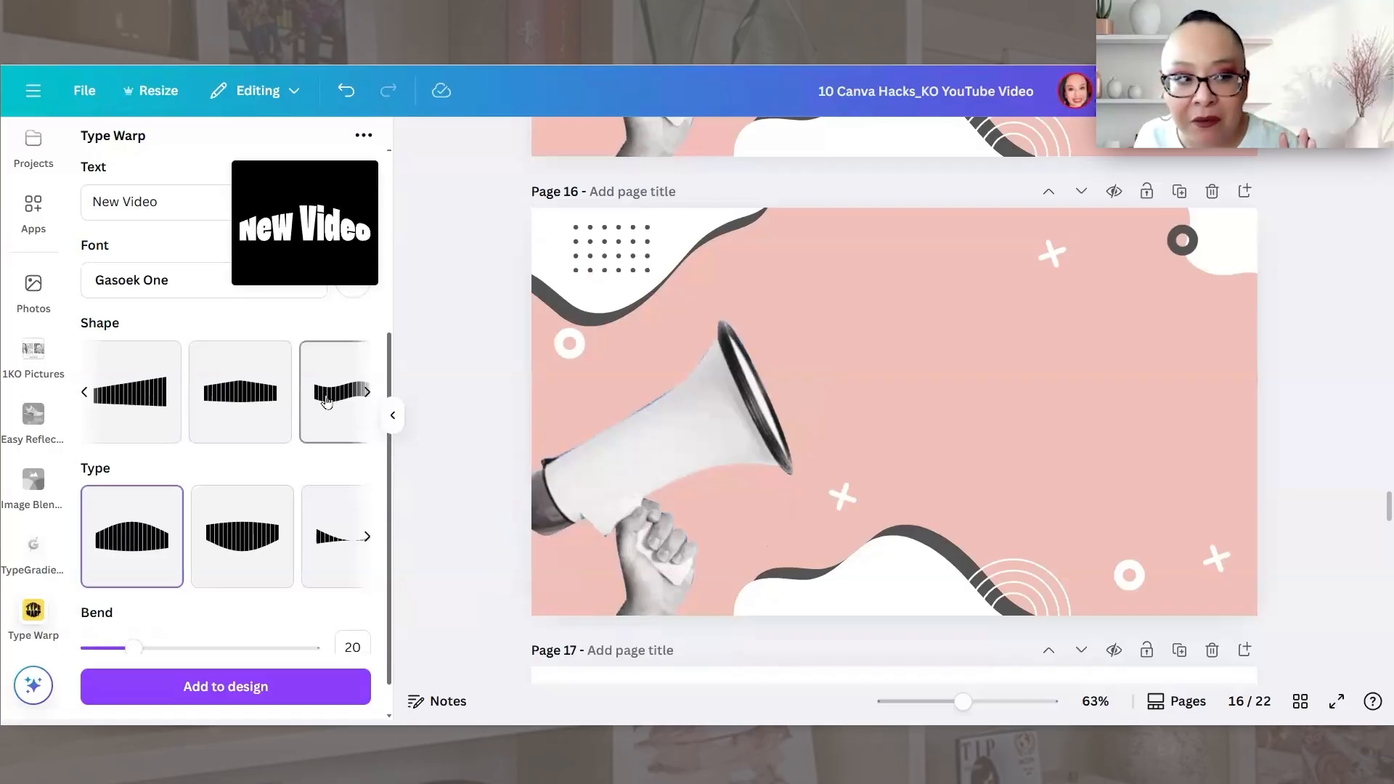
{"action": "left_click", "coordinate": [85, 397]}
{"action": "left_click", "coordinate": [329, 392]}
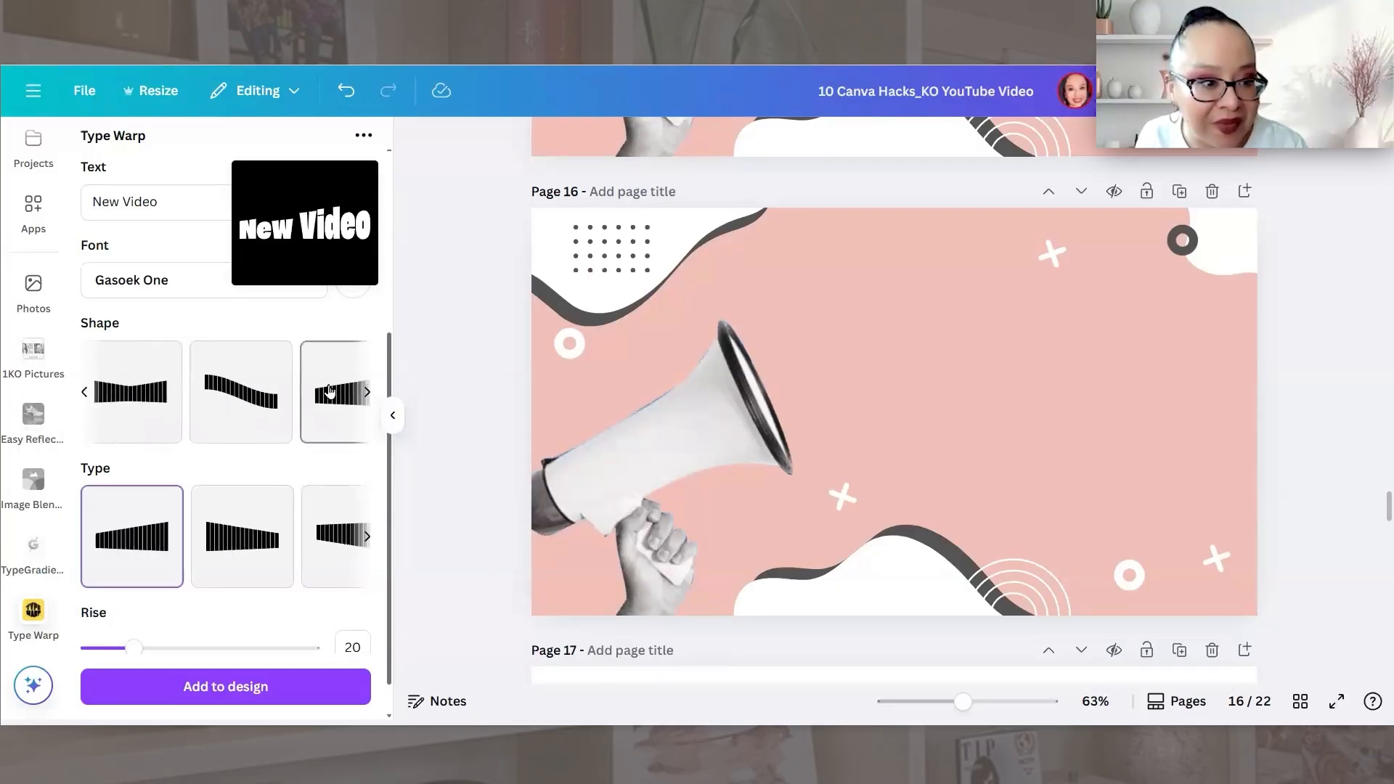
{"action": "scroll", "coordinate": [315, 363], "scroll_direction": "up", "scroll_amount": 4}
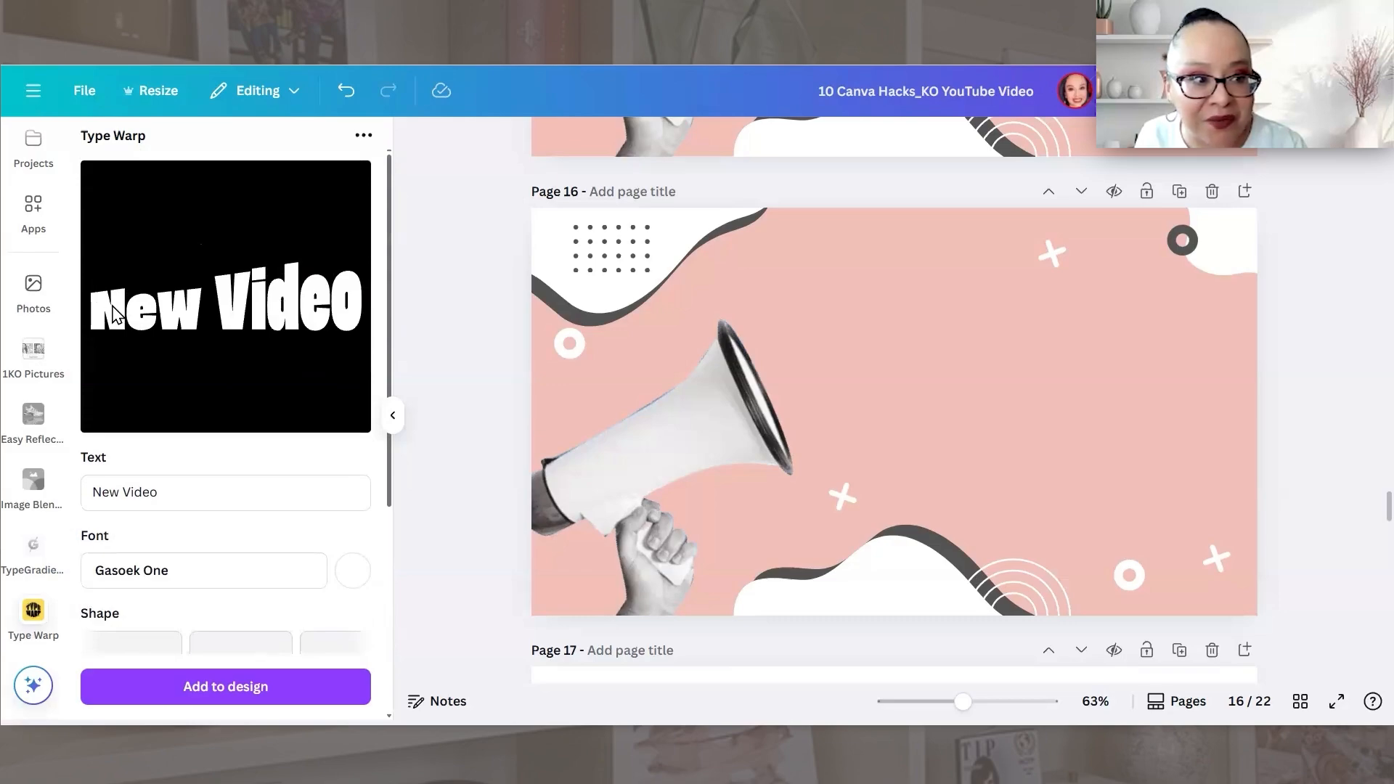
{"action": "scroll", "coordinate": [312, 371], "scroll_direction": "down", "scroll_amount": 5}
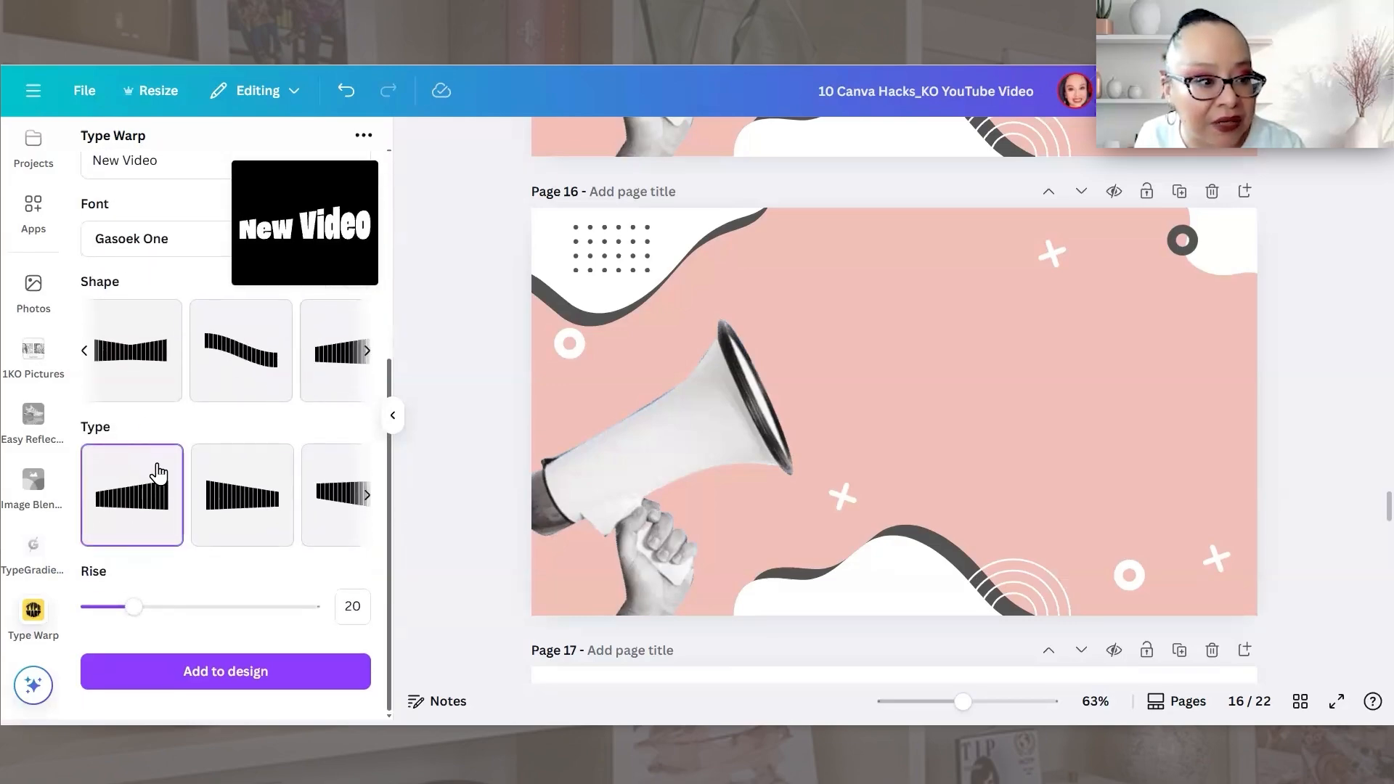
- Try the other type variants of the Rise shape and return to the first variant
{"action": "left_click", "coordinate": [216, 501]}
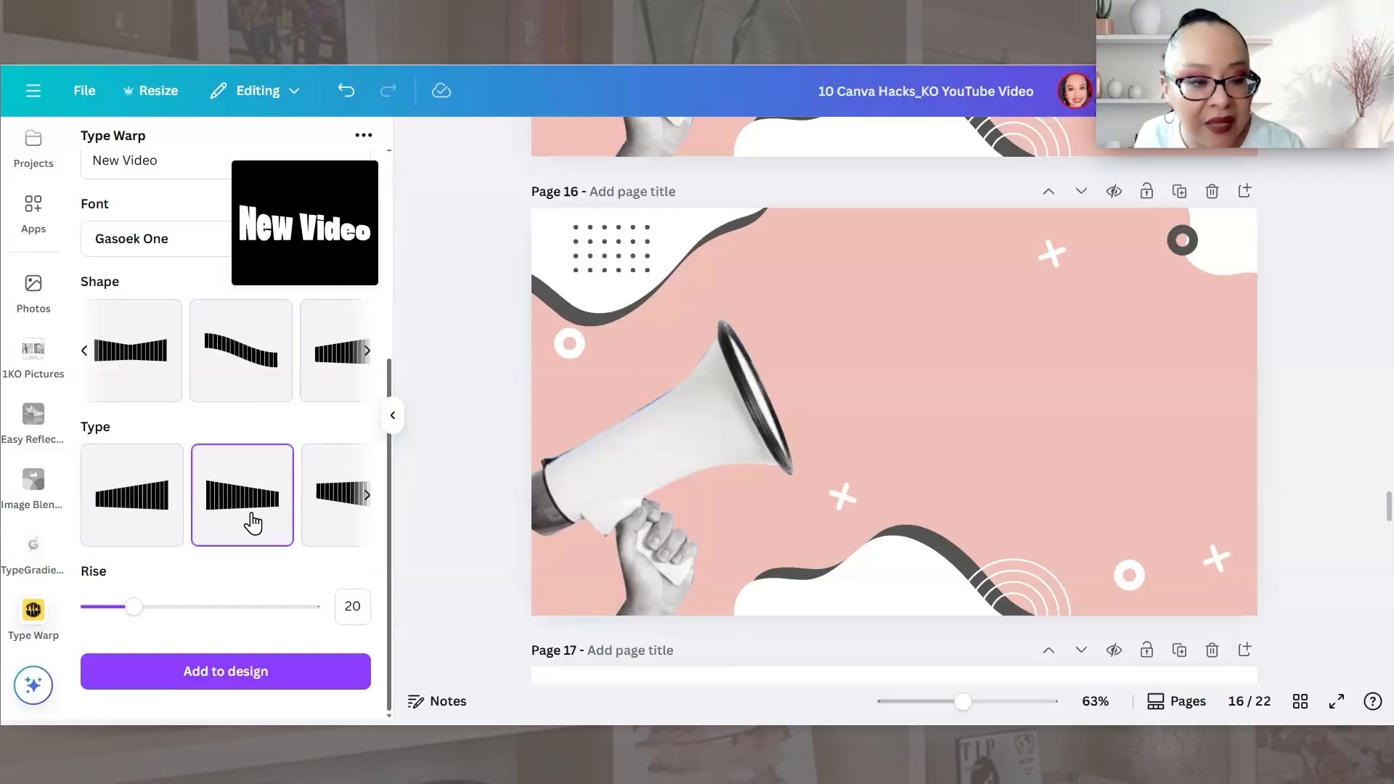
{"action": "left_click", "coordinate": [348, 508]}
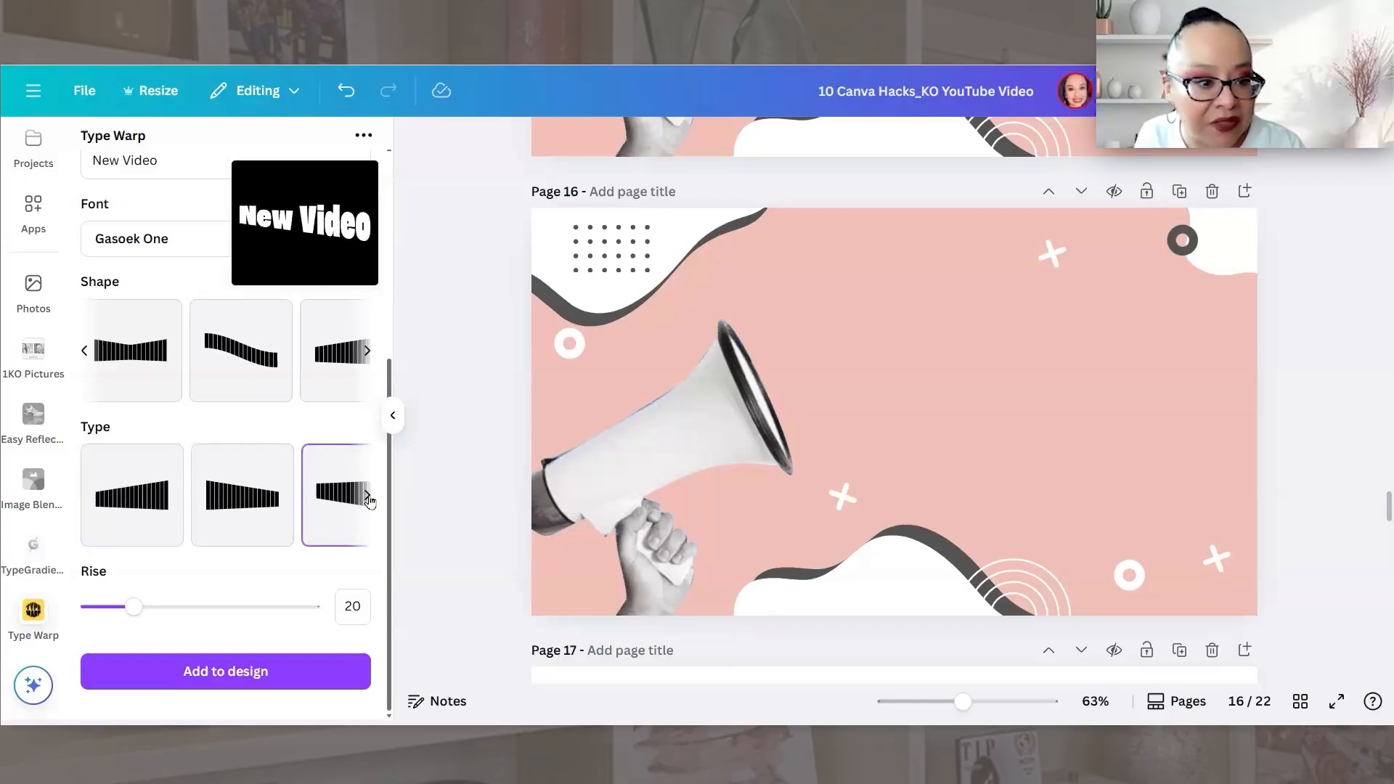
{"action": "left_click", "coordinate": [368, 497]}
{"action": "left_click", "coordinate": [206, 541]}
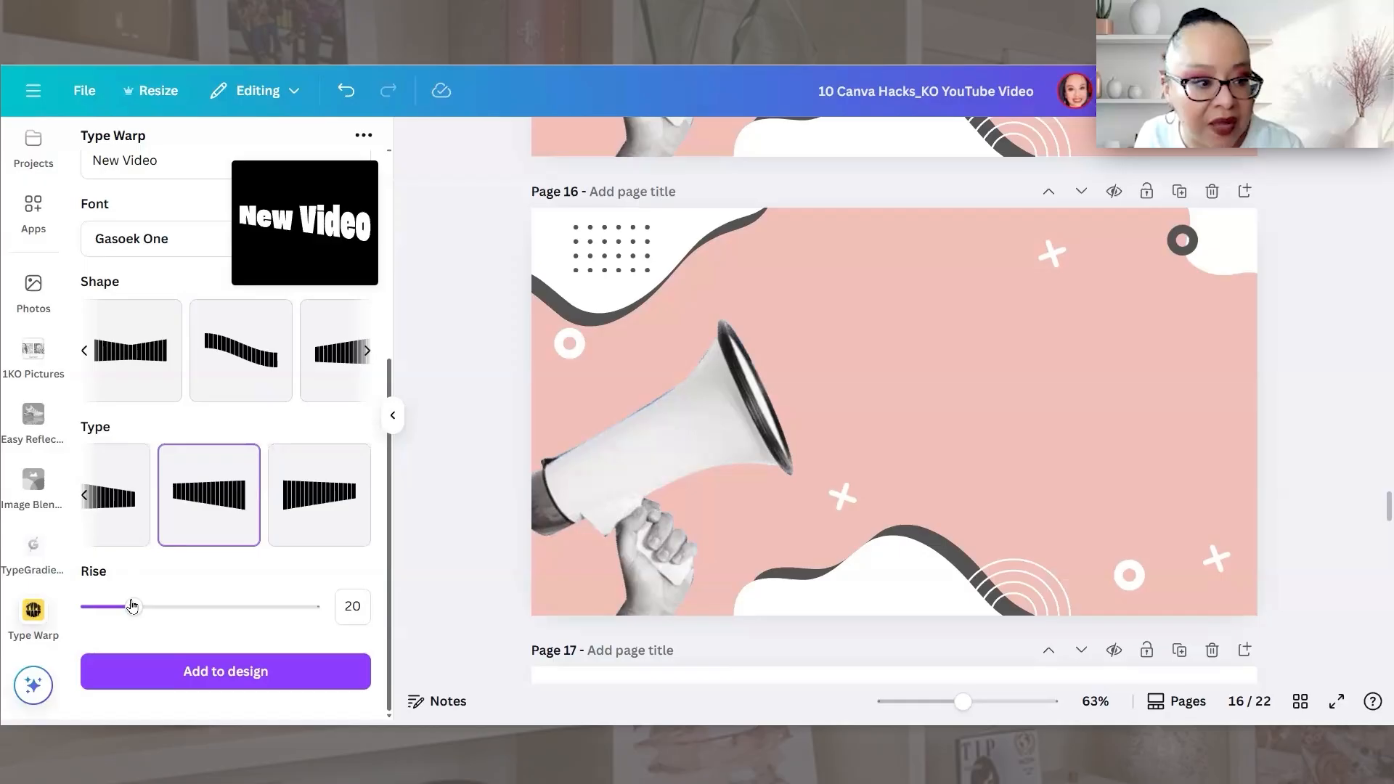
{"action": "left_click", "coordinate": [98, 498]}
{"action": "left_click", "coordinate": [86, 497]}
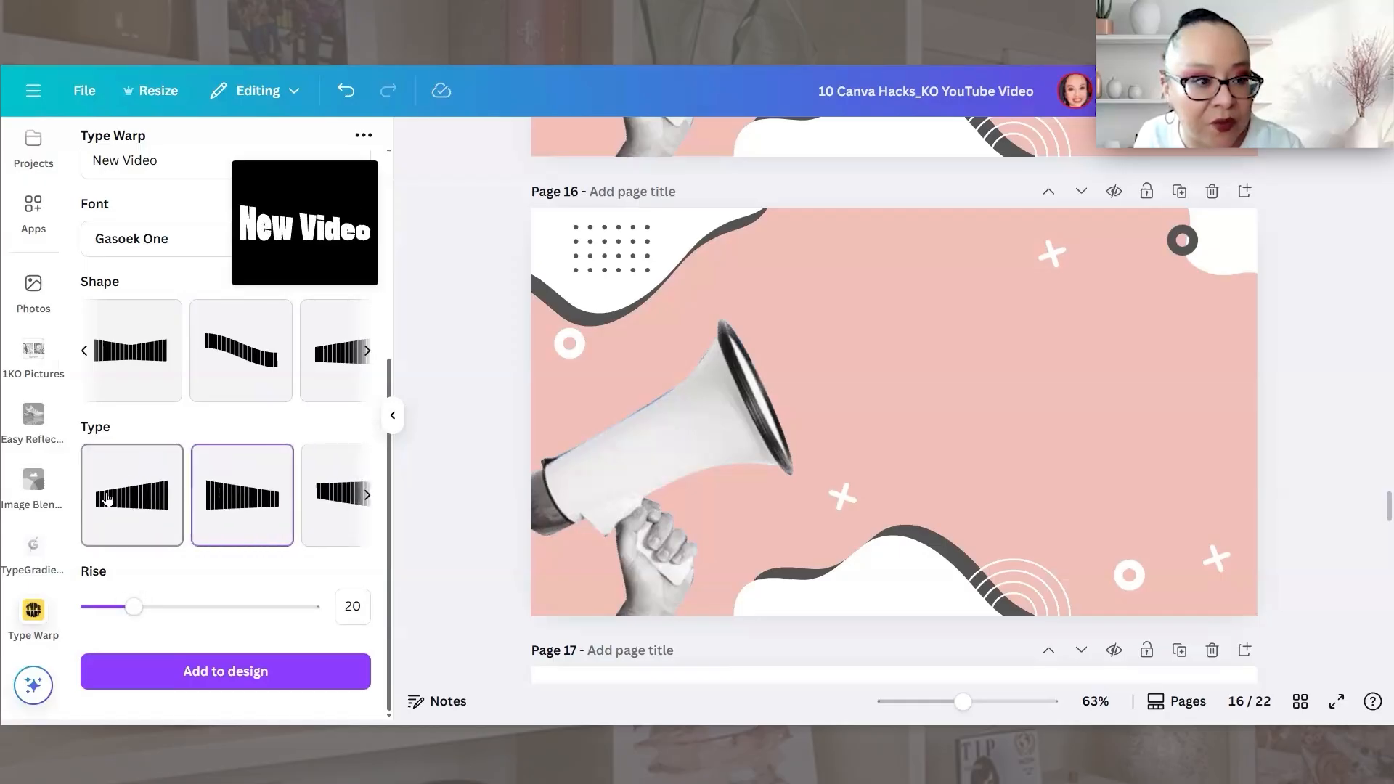
{"action": "left_click", "coordinate": [107, 498]}
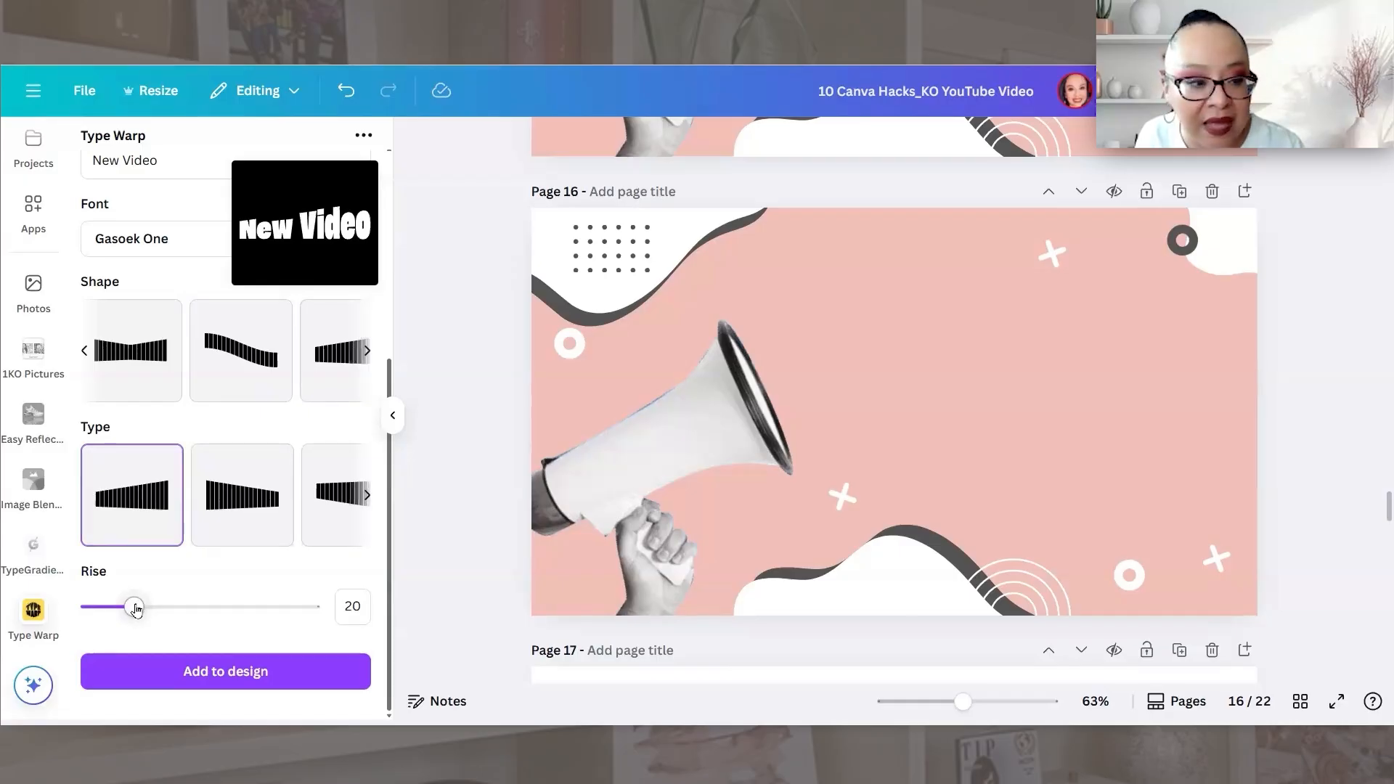
- Set the Rise amount to 48 and add the warped "New Video" text to page 16
{"action": "left_click_drag", "start_coordinate": [145, 610], "coordinate": [195, 607]}
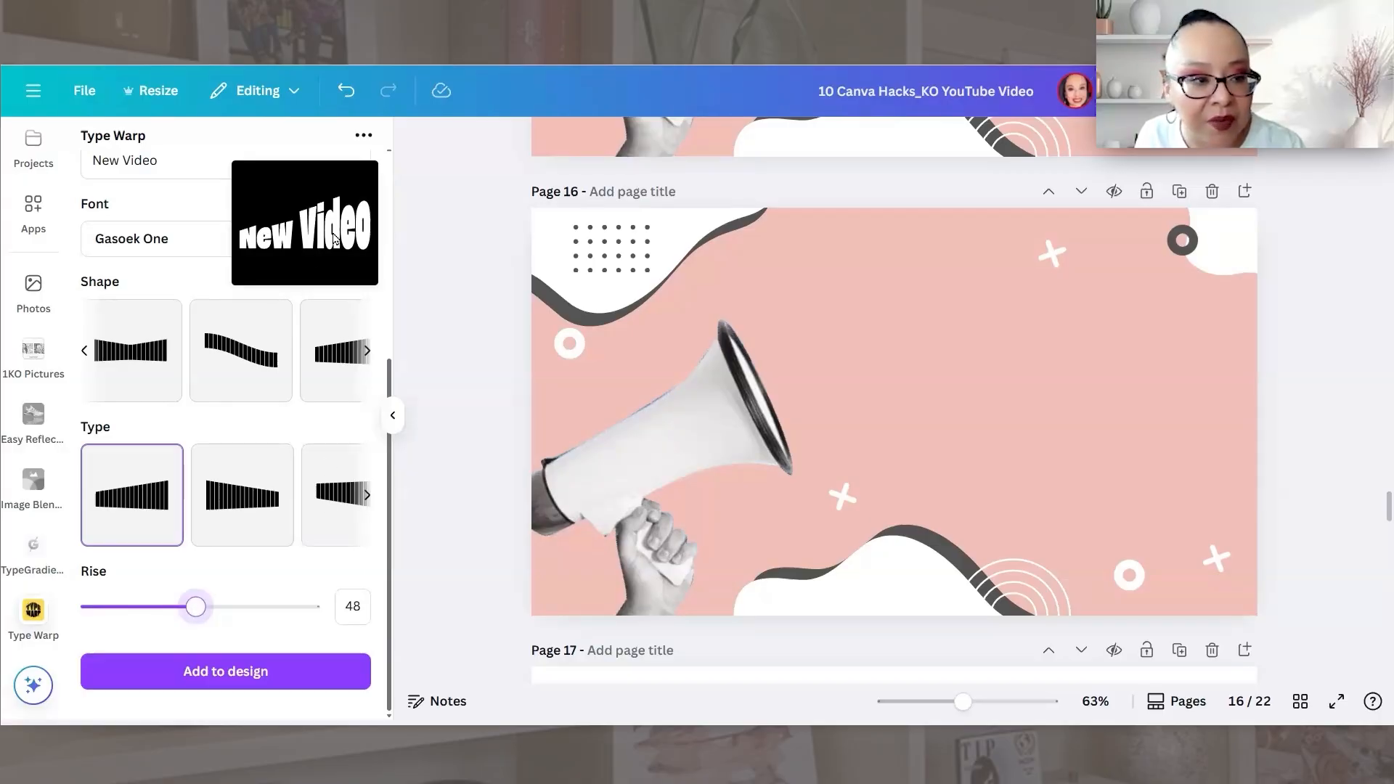
{"action": "scroll", "coordinate": [317, 289], "scroll_direction": "up", "scroll_amount": 5}
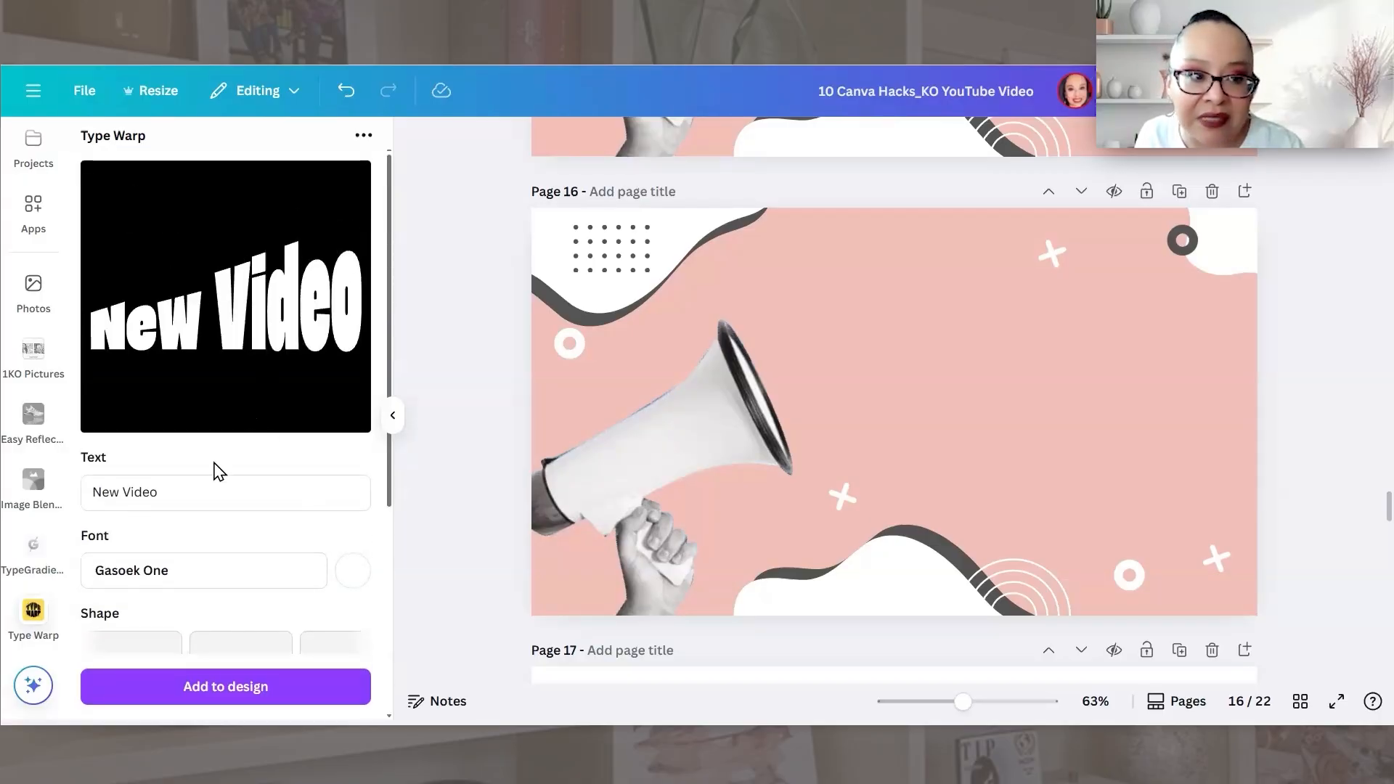
{"action": "scroll", "coordinate": [281, 395], "scroll_direction": "down", "scroll_amount": 5}
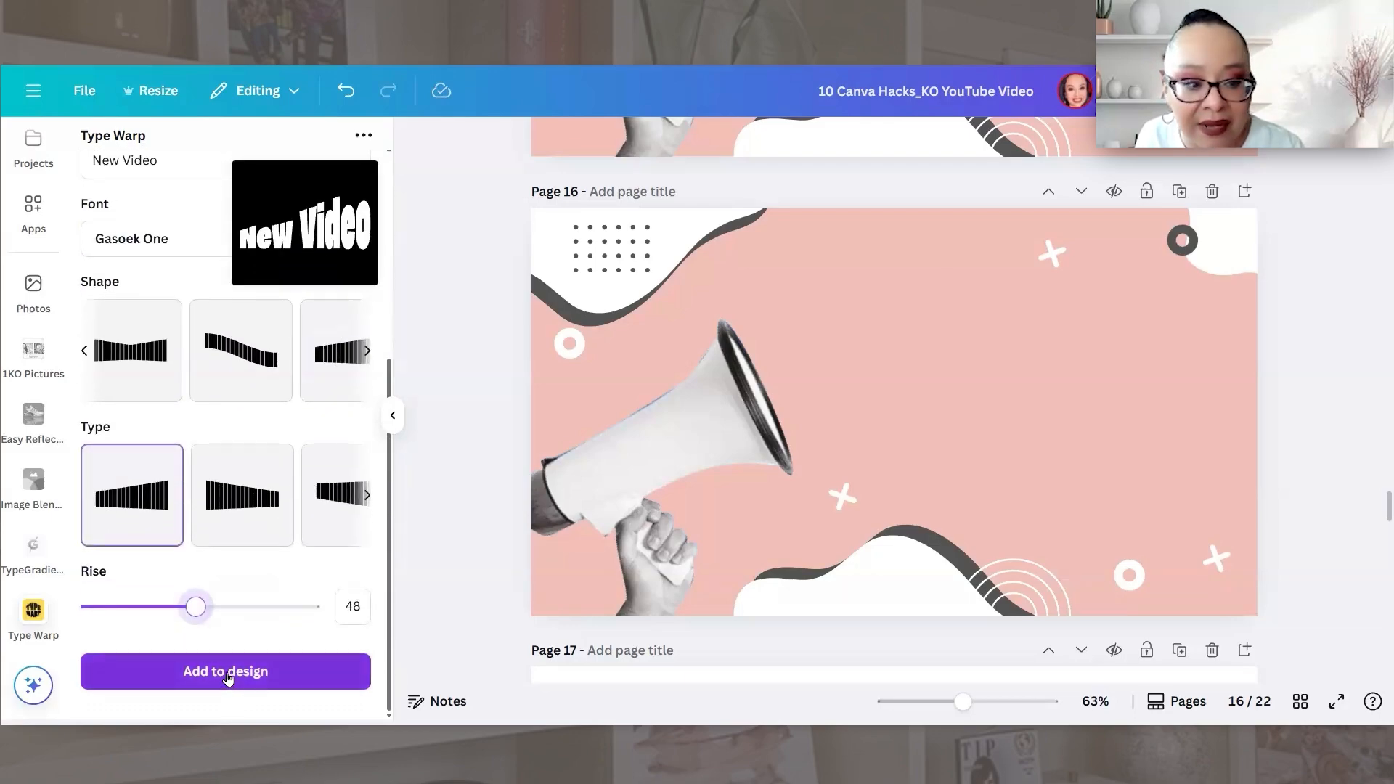
{"action": "left_click", "coordinate": [227, 676]}
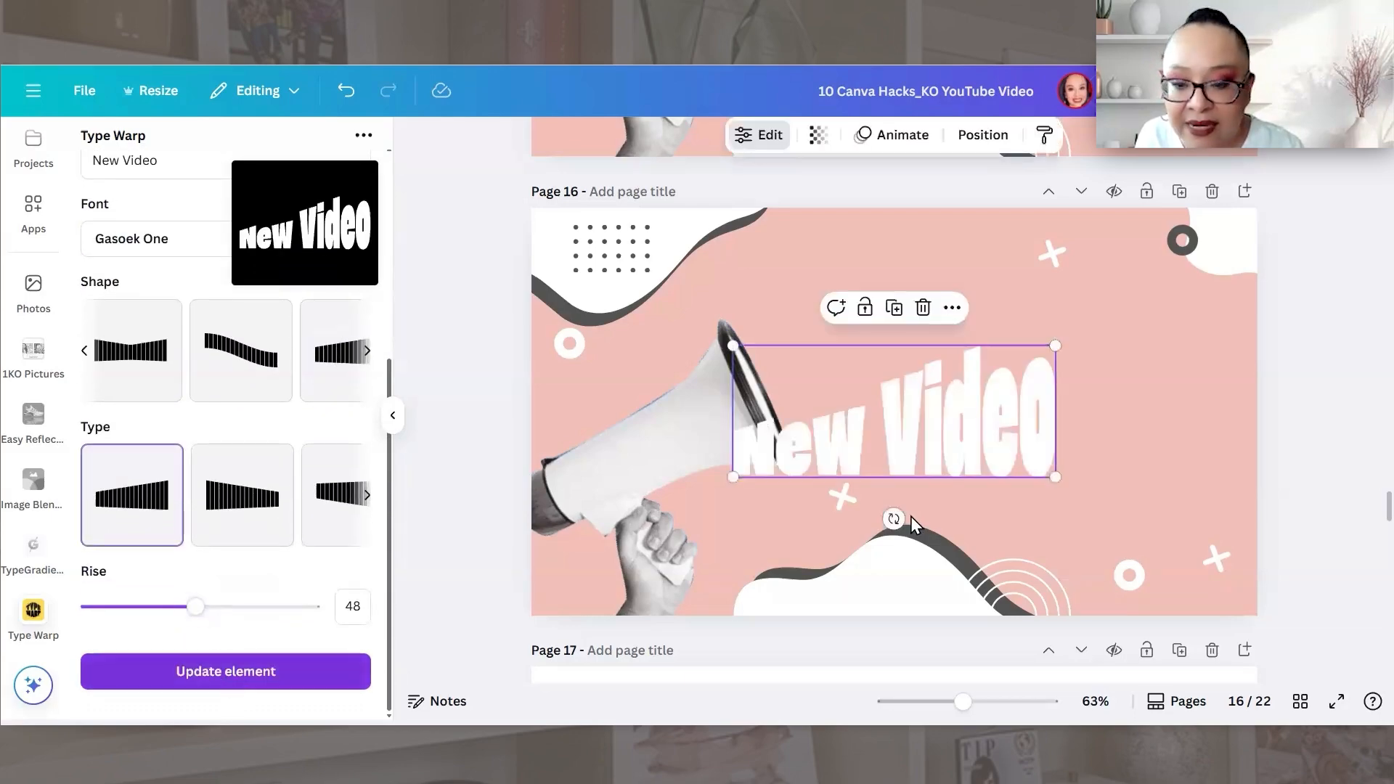
- Place and tilt the "New Video" text so it rises from the megaphone's mouth, moving the nearby white cross out of the way
{"action": "left_click_drag", "start_coordinate": [985, 458], "coordinate": [1012, 373]}
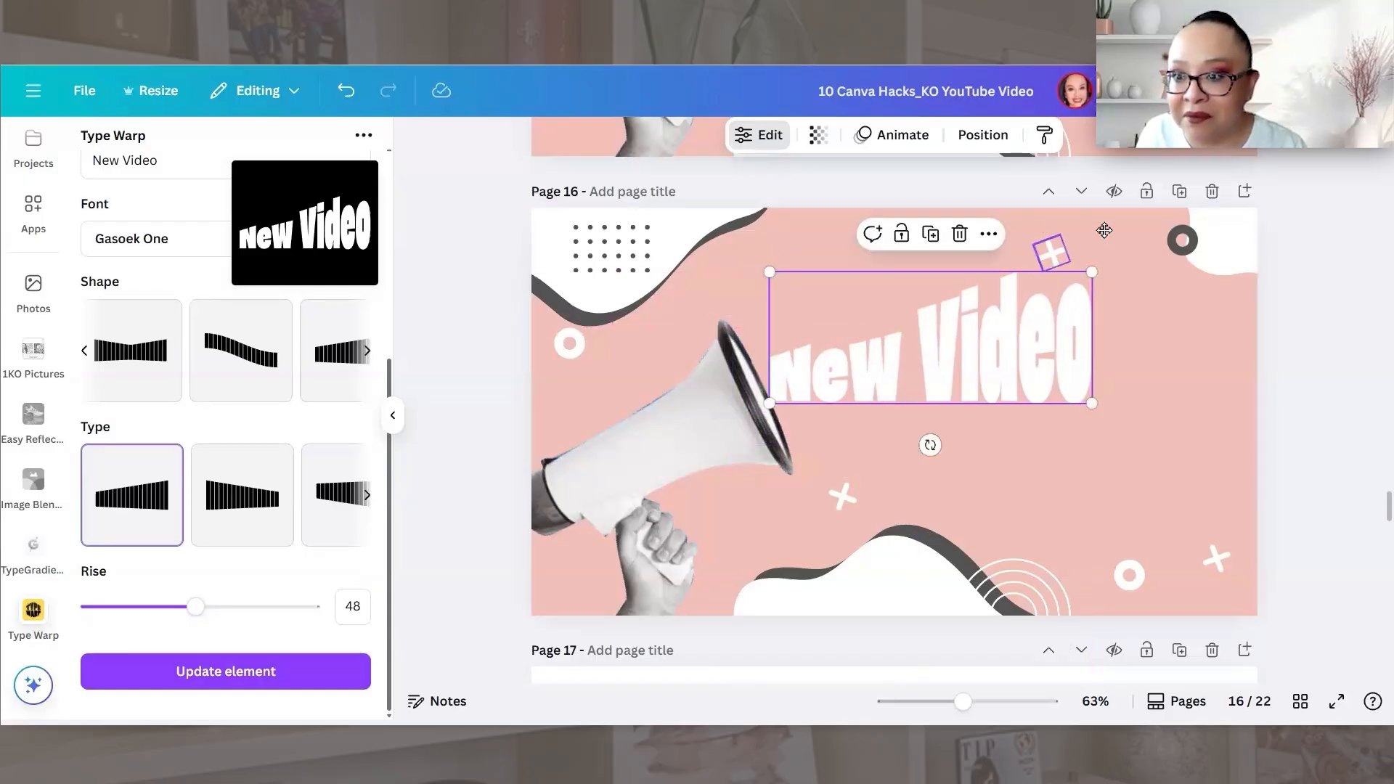
{"action": "left_click_drag", "start_coordinate": [1052, 252], "coordinate": [1103, 226]}
{"action": "left_click", "coordinate": [949, 380]}
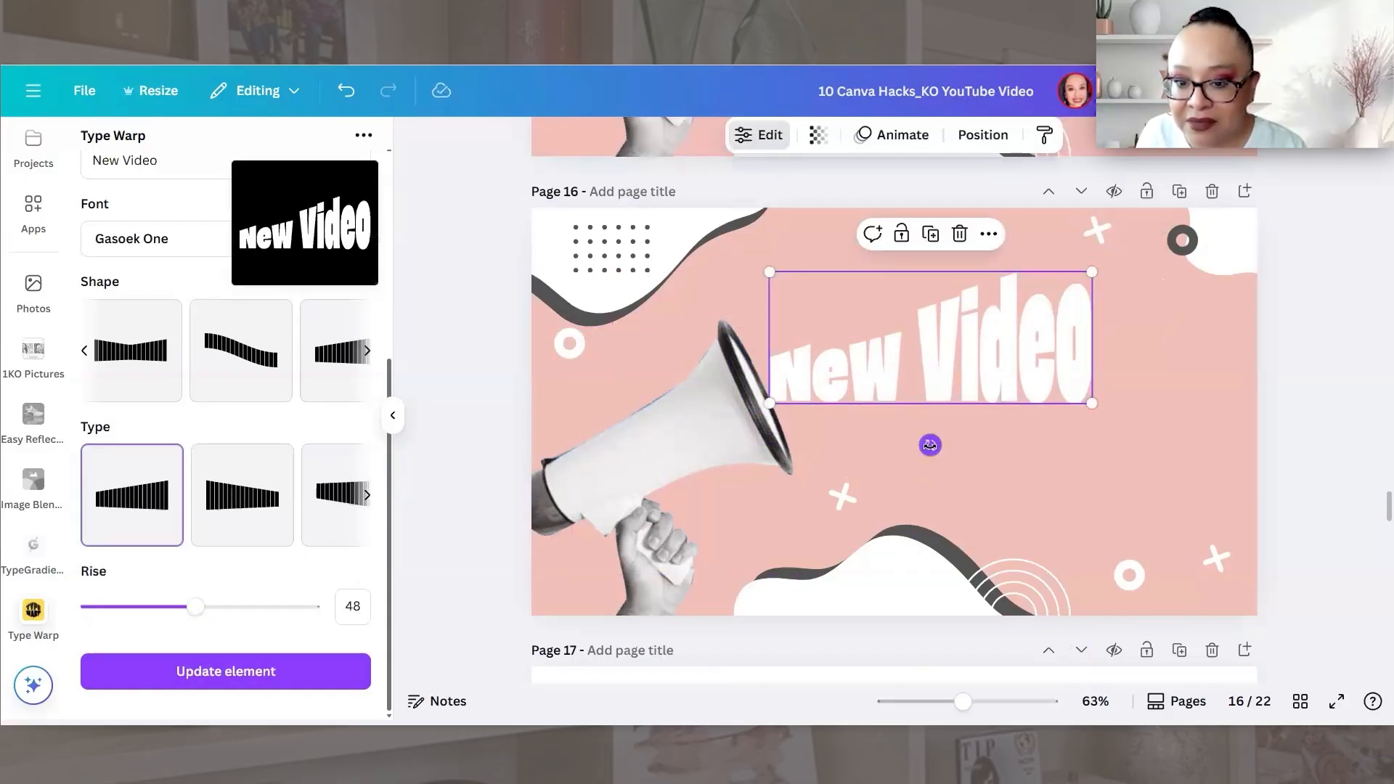
{"action": "left_click_drag", "start_coordinate": [929, 444], "coordinate": [976, 373]}
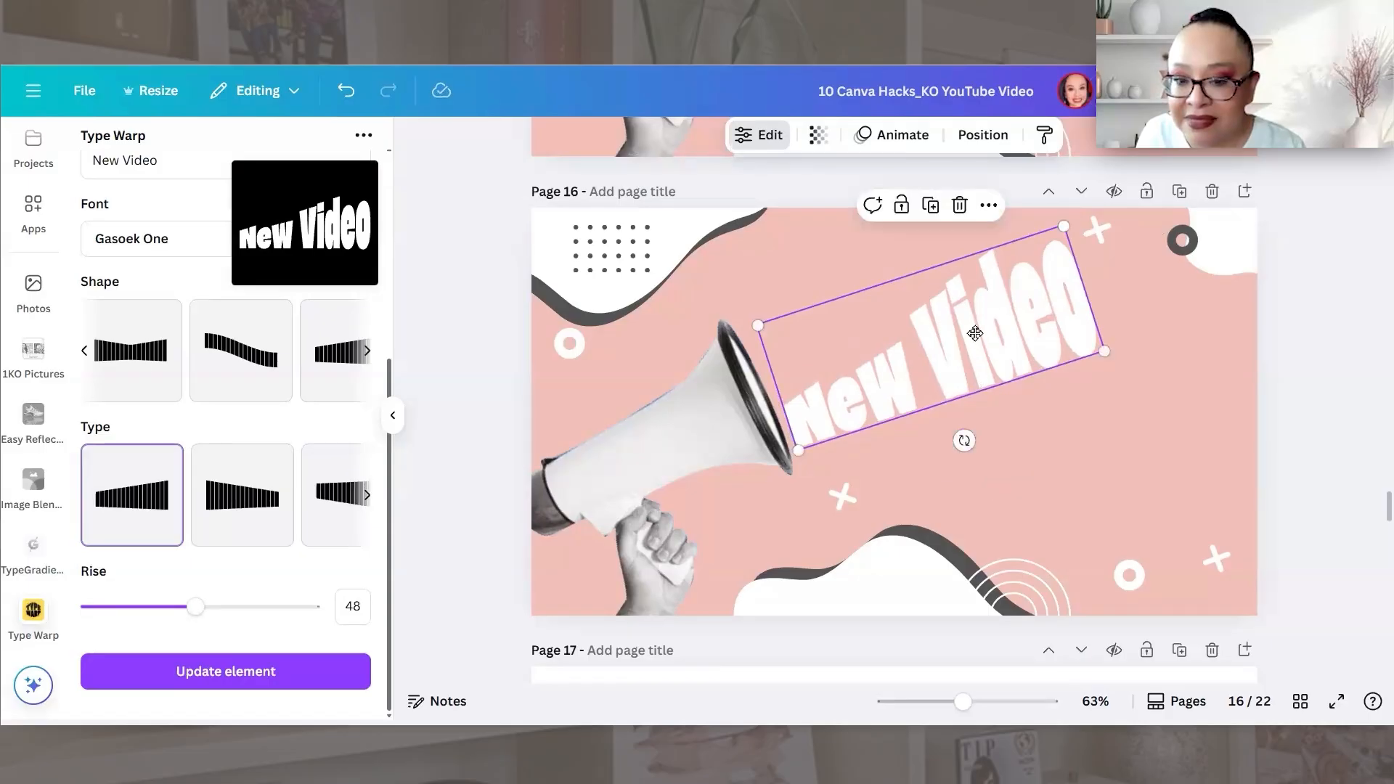
{"action": "left_click", "coordinate": [1094, 367]}
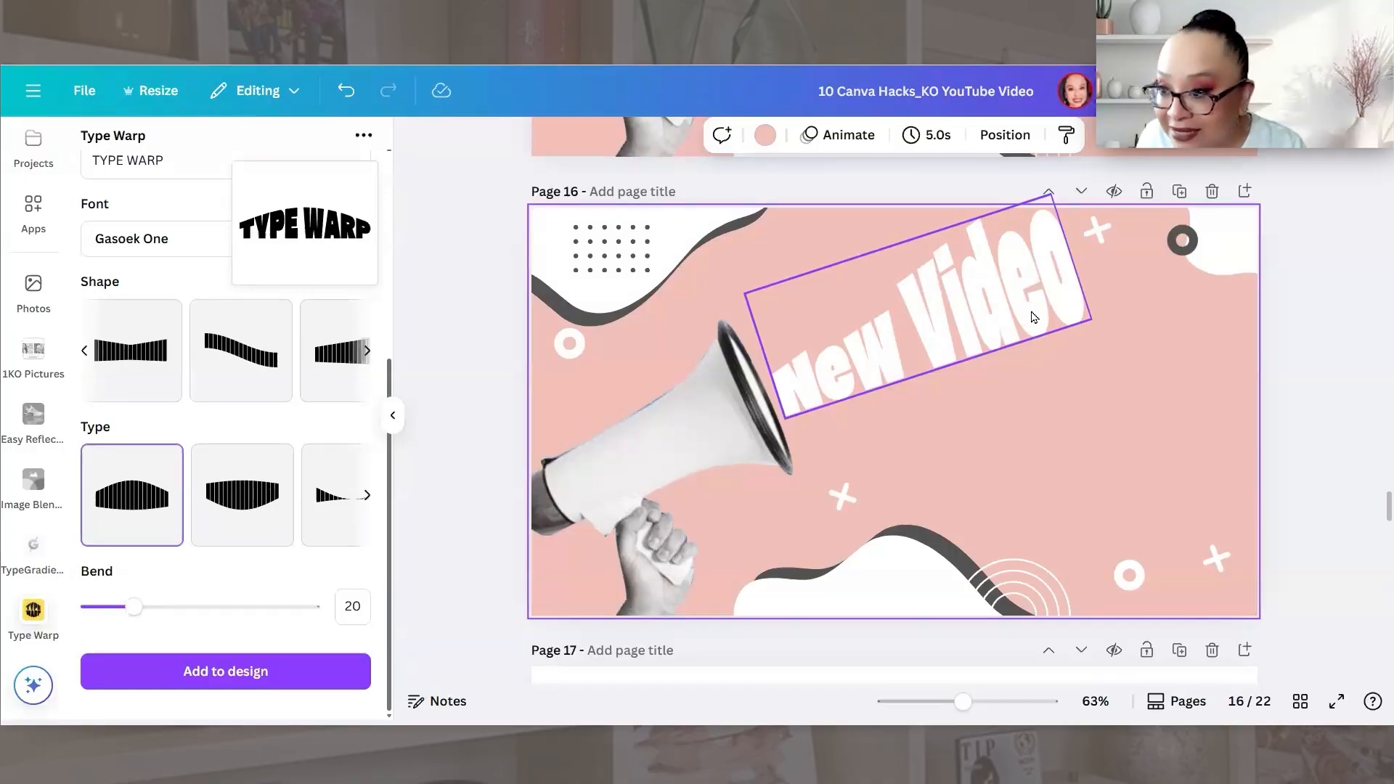
{"action": "left_click", "coordinate": [962, 328]}
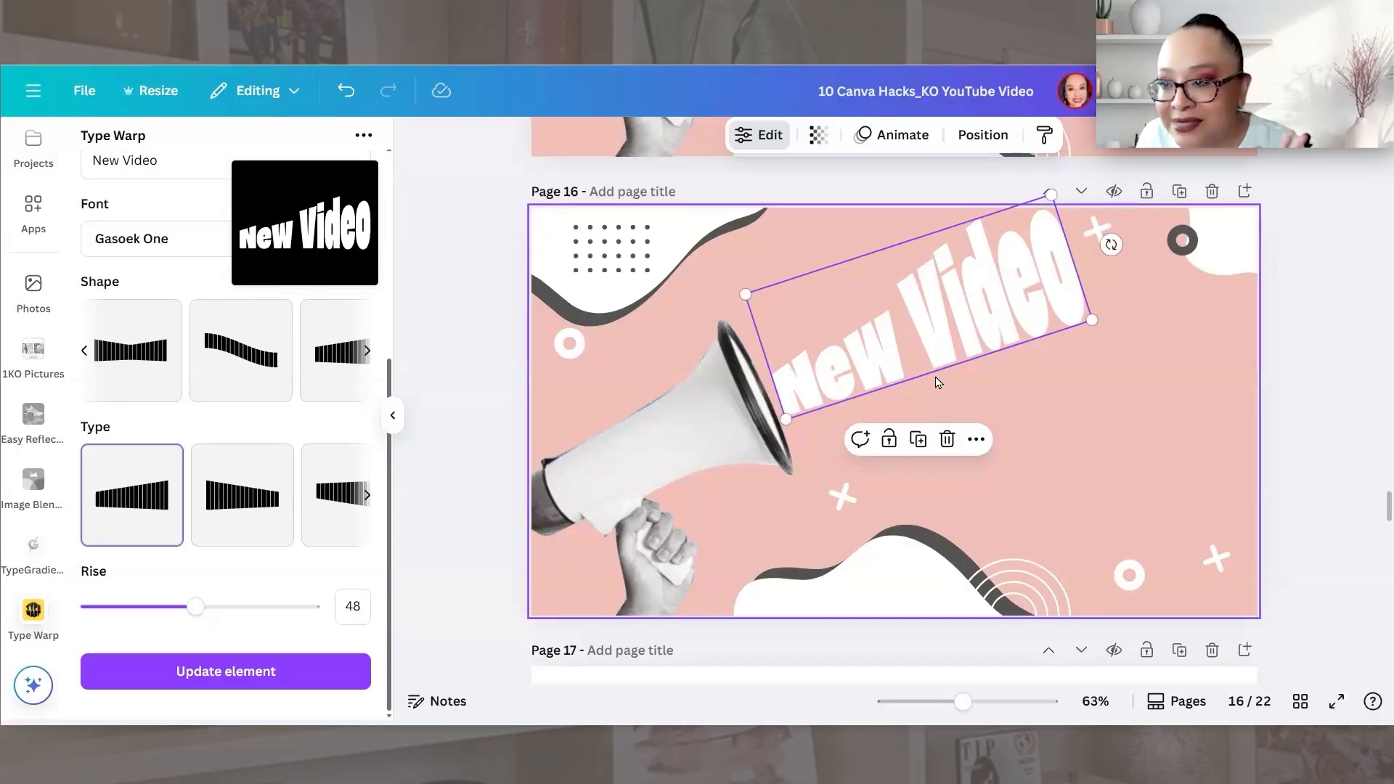
{"action": "left_click", "coordinate": [1211, 473]}
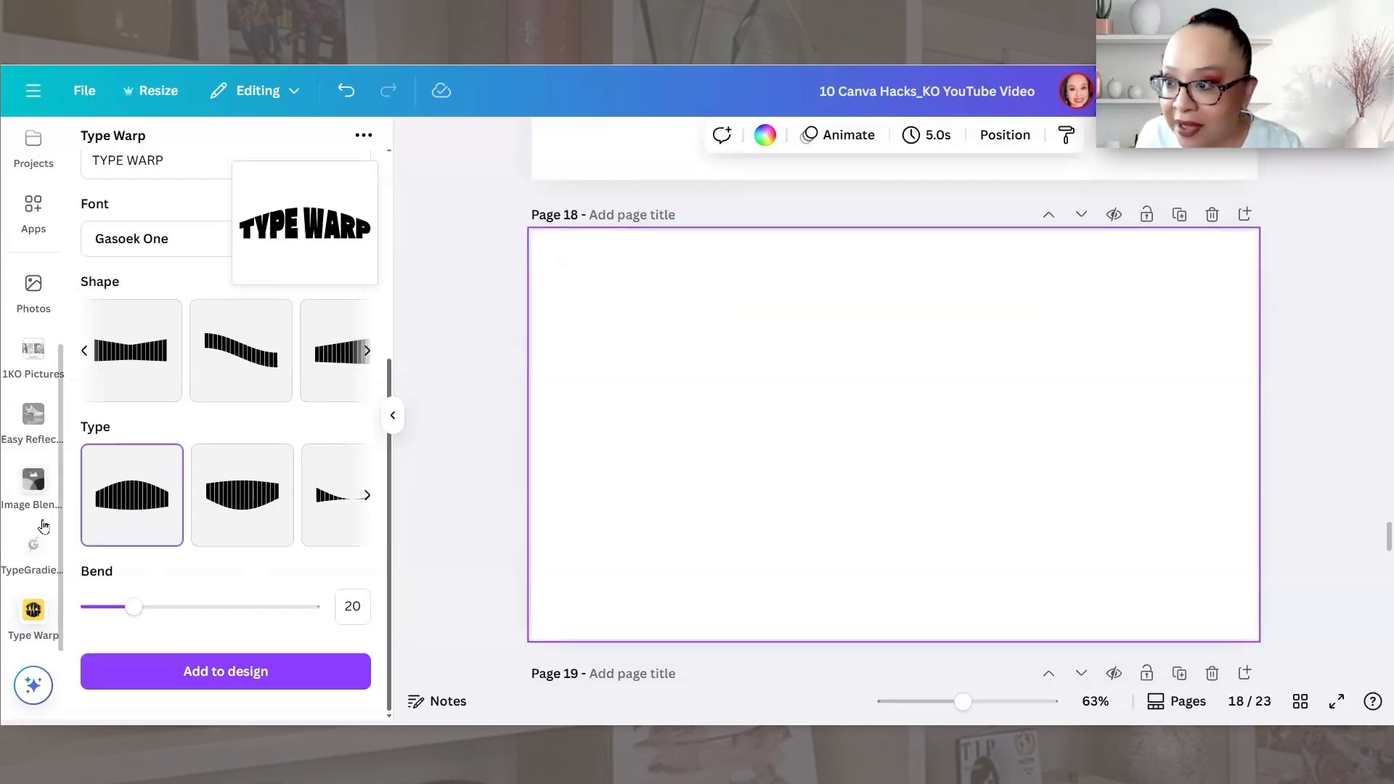
- Replace the previous app search with "calendar" and open the Calendar Maker app for the blank page 18
{"action": "scroll", "coordinate": [41, 533], "scroll_direction": "up", "scroll_amount": 1}
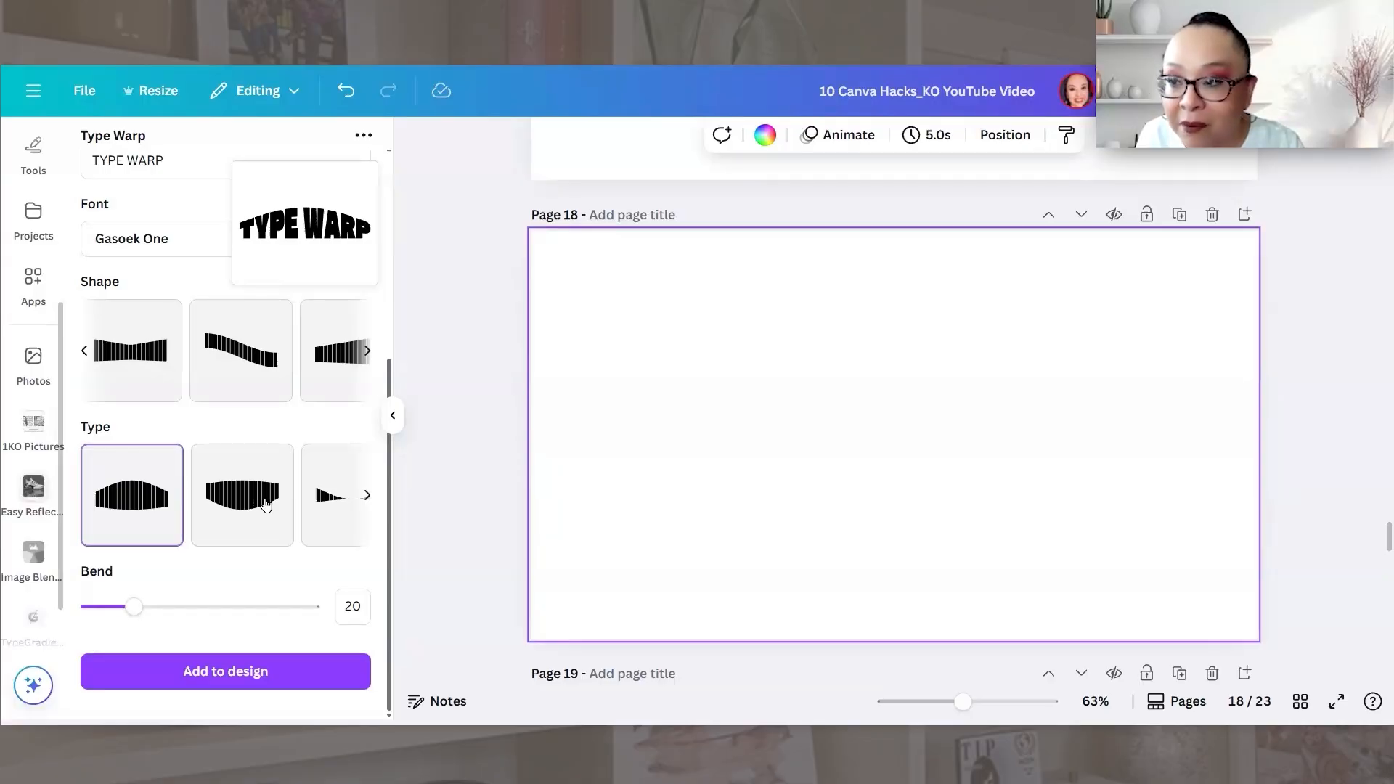
{"action": "left_click", "coordinate": [31, 290]}
{"action": "left_click_drag", "start_coordinate": [208, 145], "coordinate": [51, 144]}
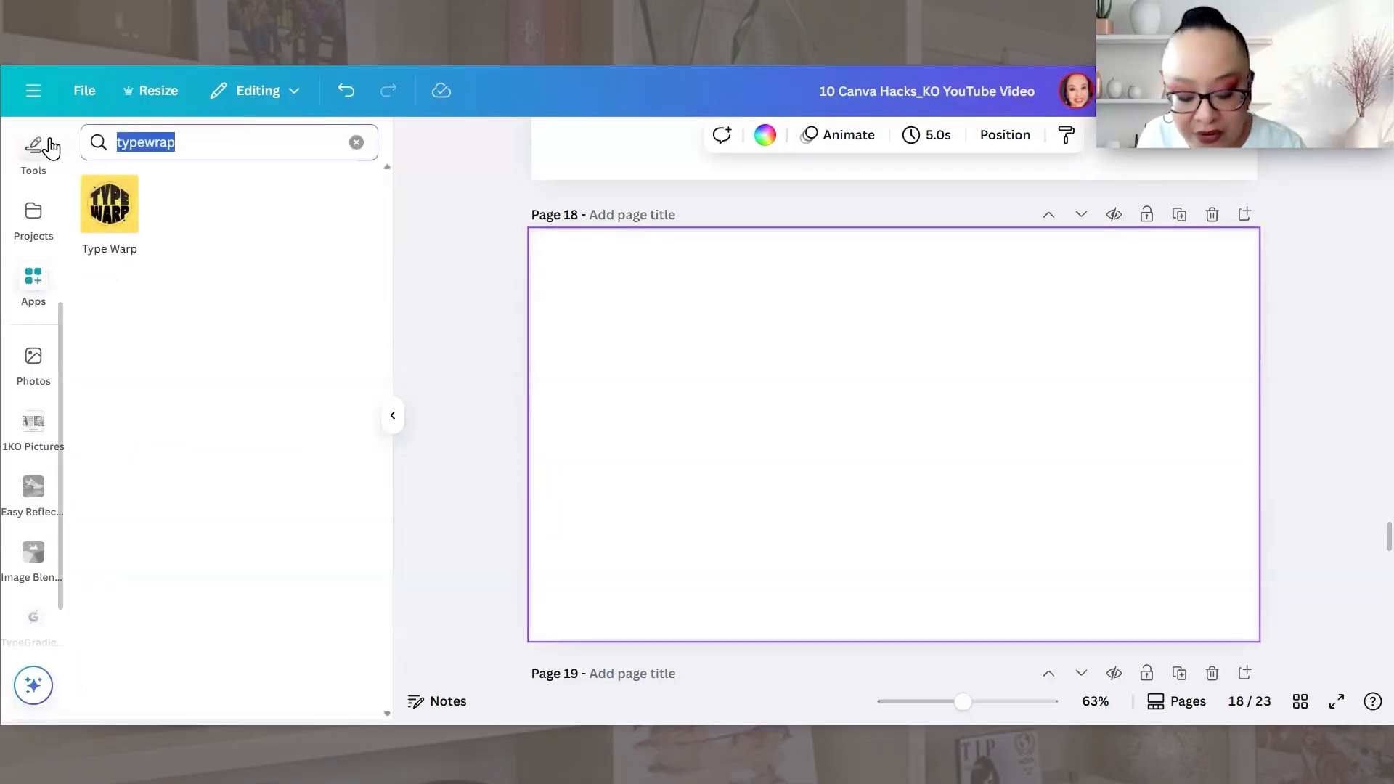
{"action": "type", "text": "calendar"}
{"action": "key", "text": "Return"}
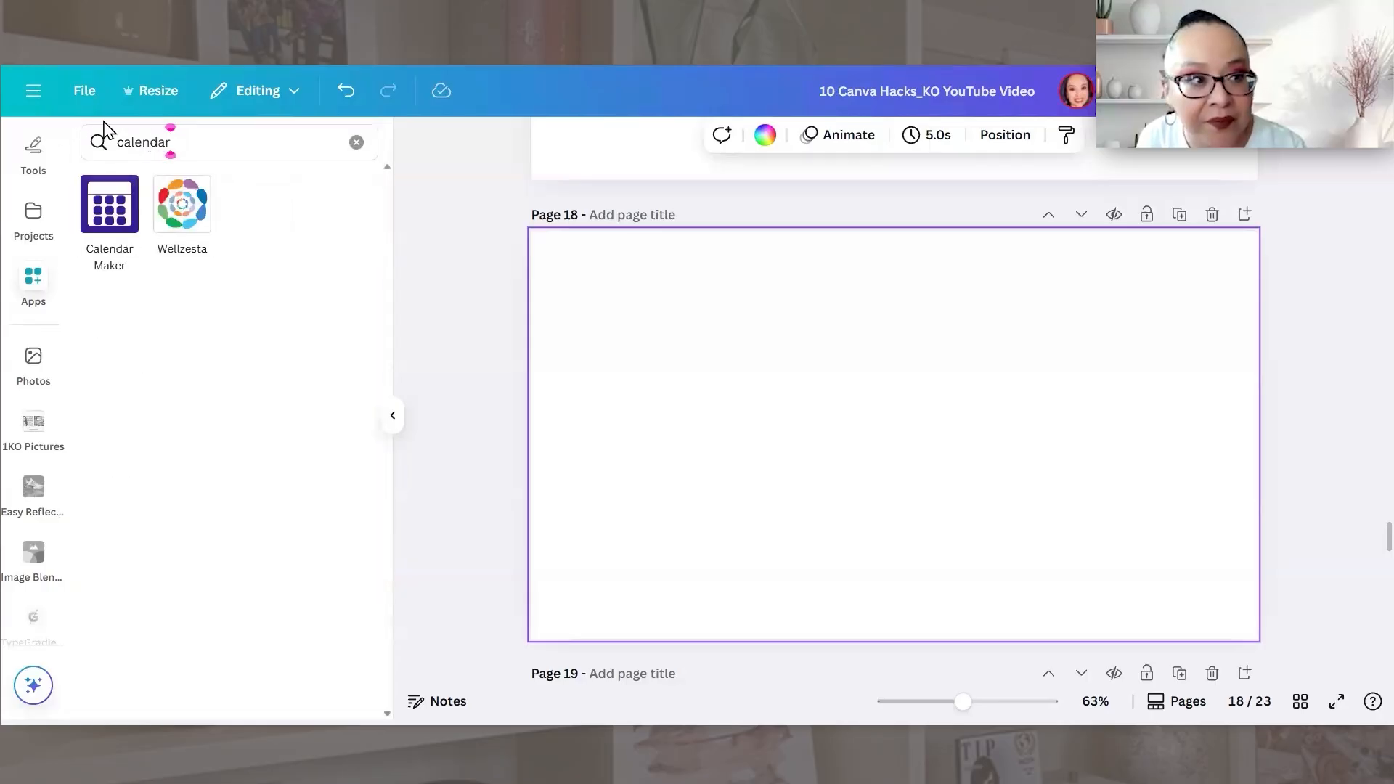
{"action": "left_click", "coordinate": [100, 211]}
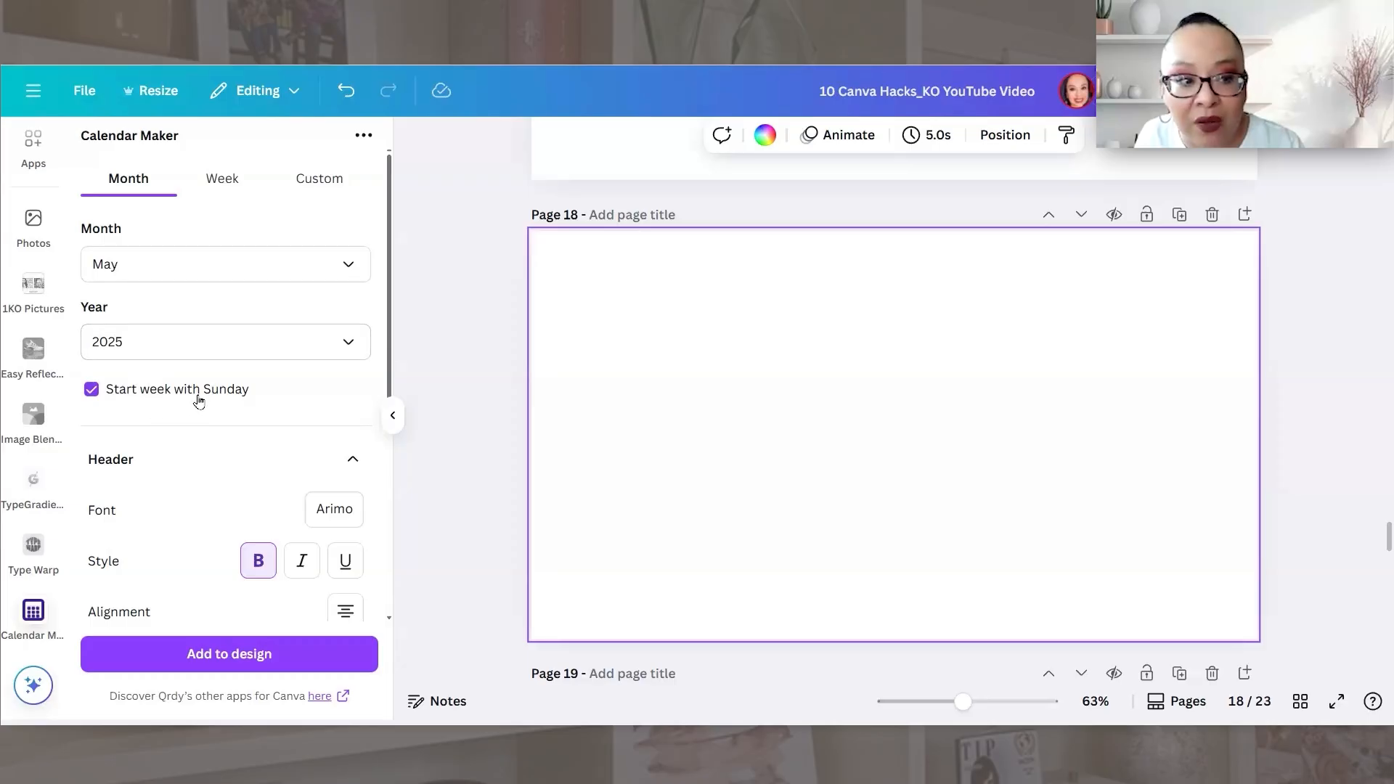
- Set the calendar's header text to size 20 and color it salmon pink from the design's color palette
{"action": "scroll", "coordinate": [209, 398], "scroll_direction": "down", "scroll_amount": 2}
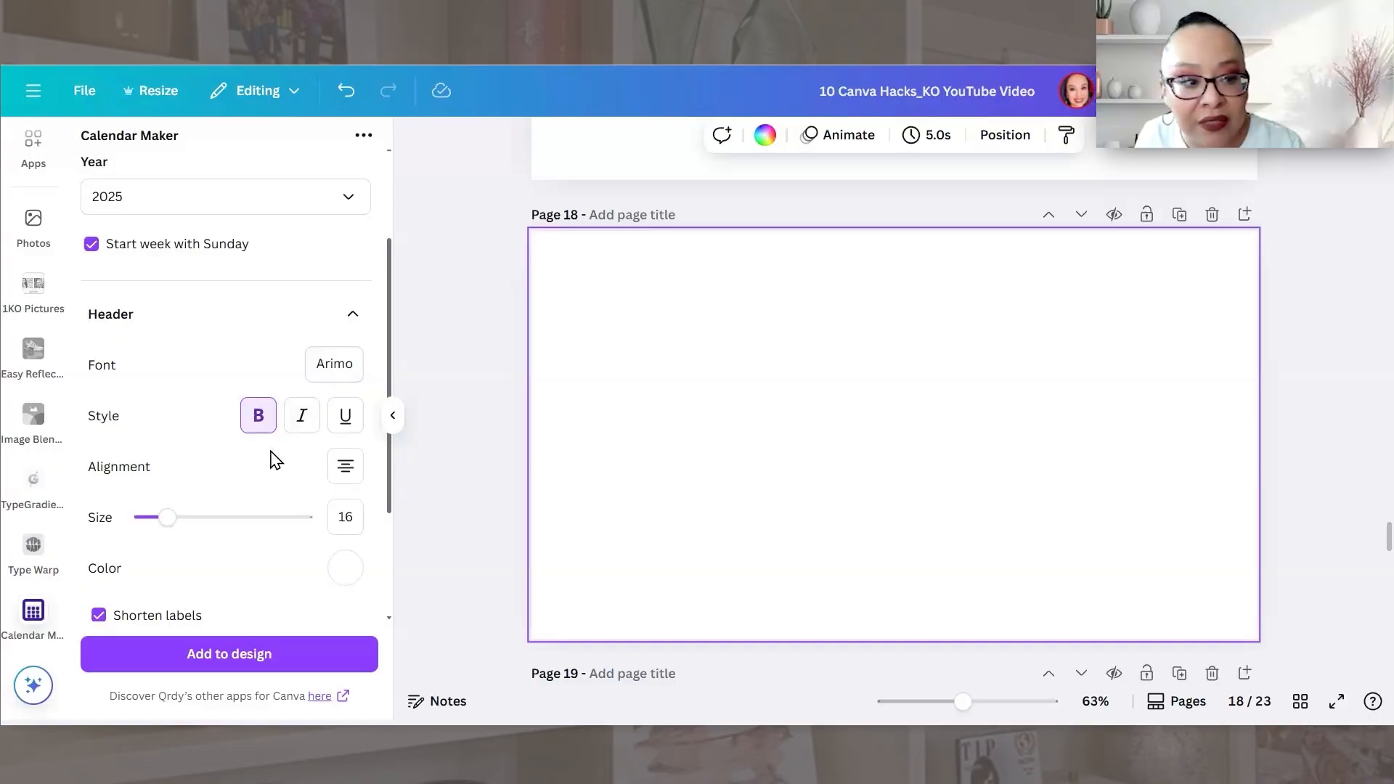
{"action": "scroll", "coordinate": [351, 436], "scroll_direction": "down", "scroll_amount": 2}
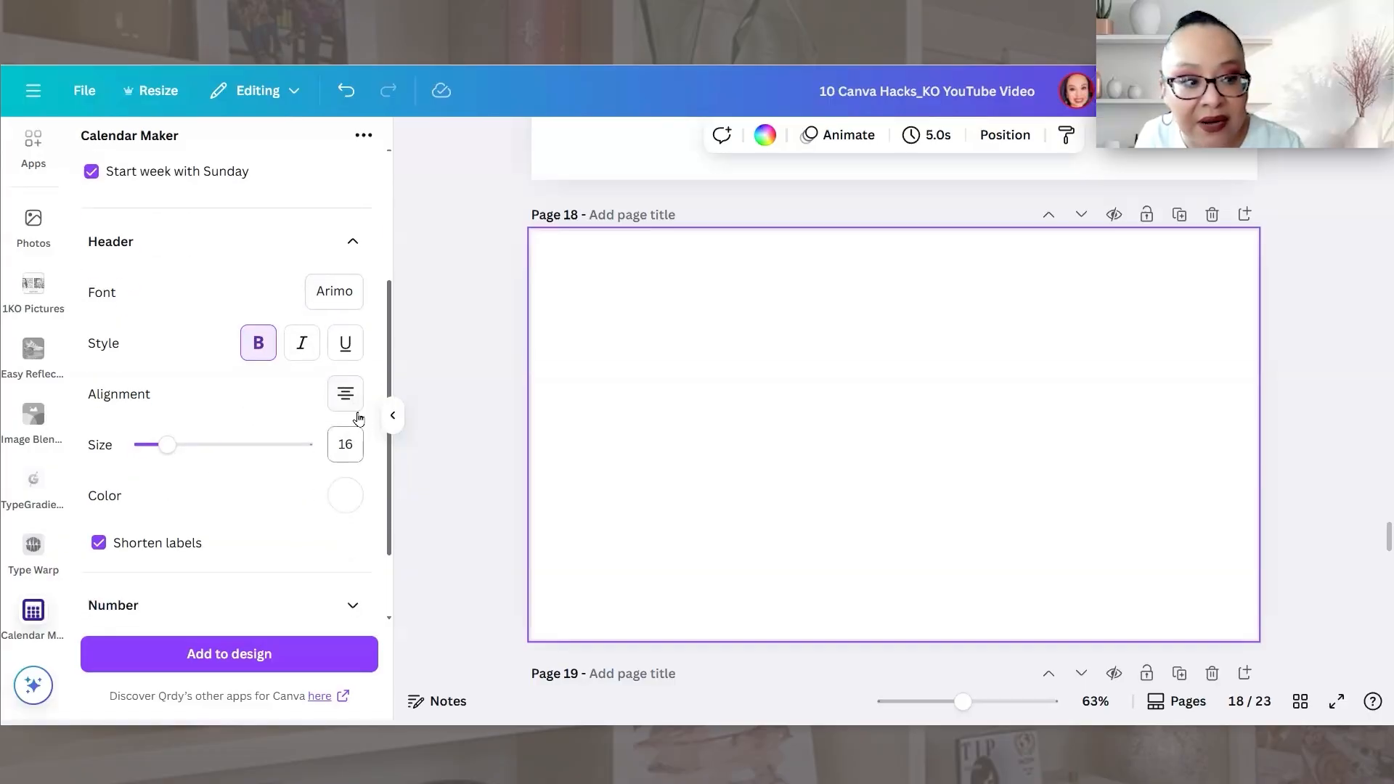
{"action": "left_click_drag", "start_coordinate": [167, 372], "coordinate": [174, 374]}
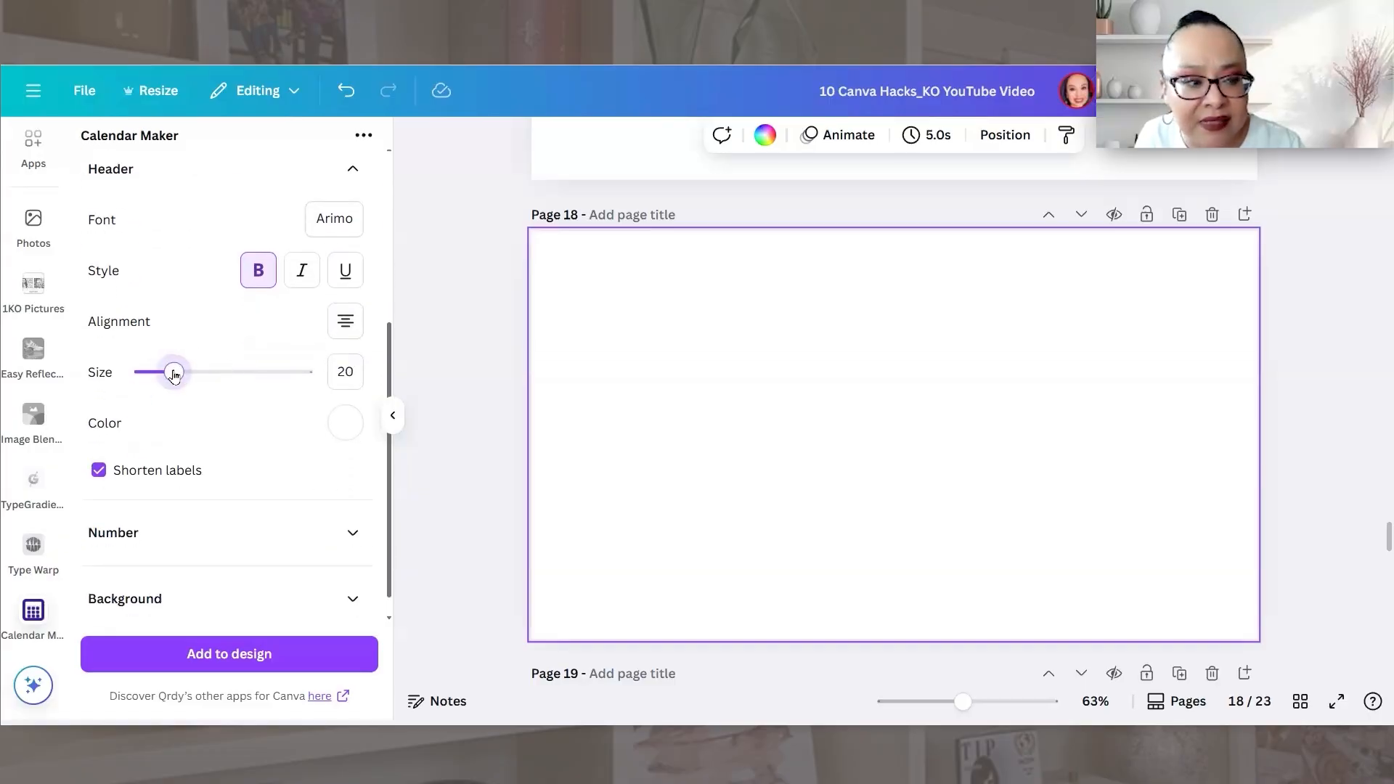
{"action": "left_click", "coordinate": [342, 423]}
{"action": "left_click", "coordinate": [402, 295]}
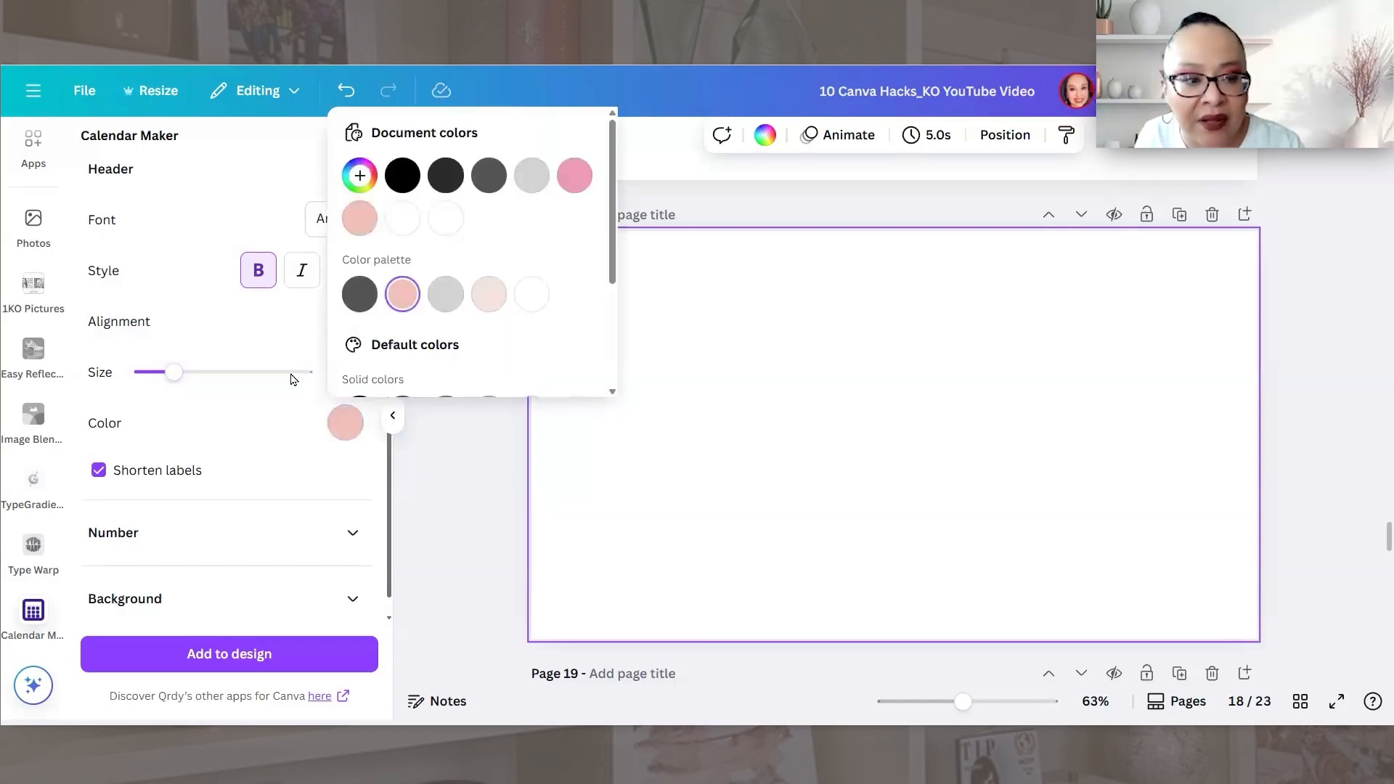
{"action": "left_click", "coordinate": [247, 412]}
- Left-align the calendar's day numbers
{"action": "scroll", "coordinate": [162, 479], "scroll_direction": "down", "scroll_amount": 1}
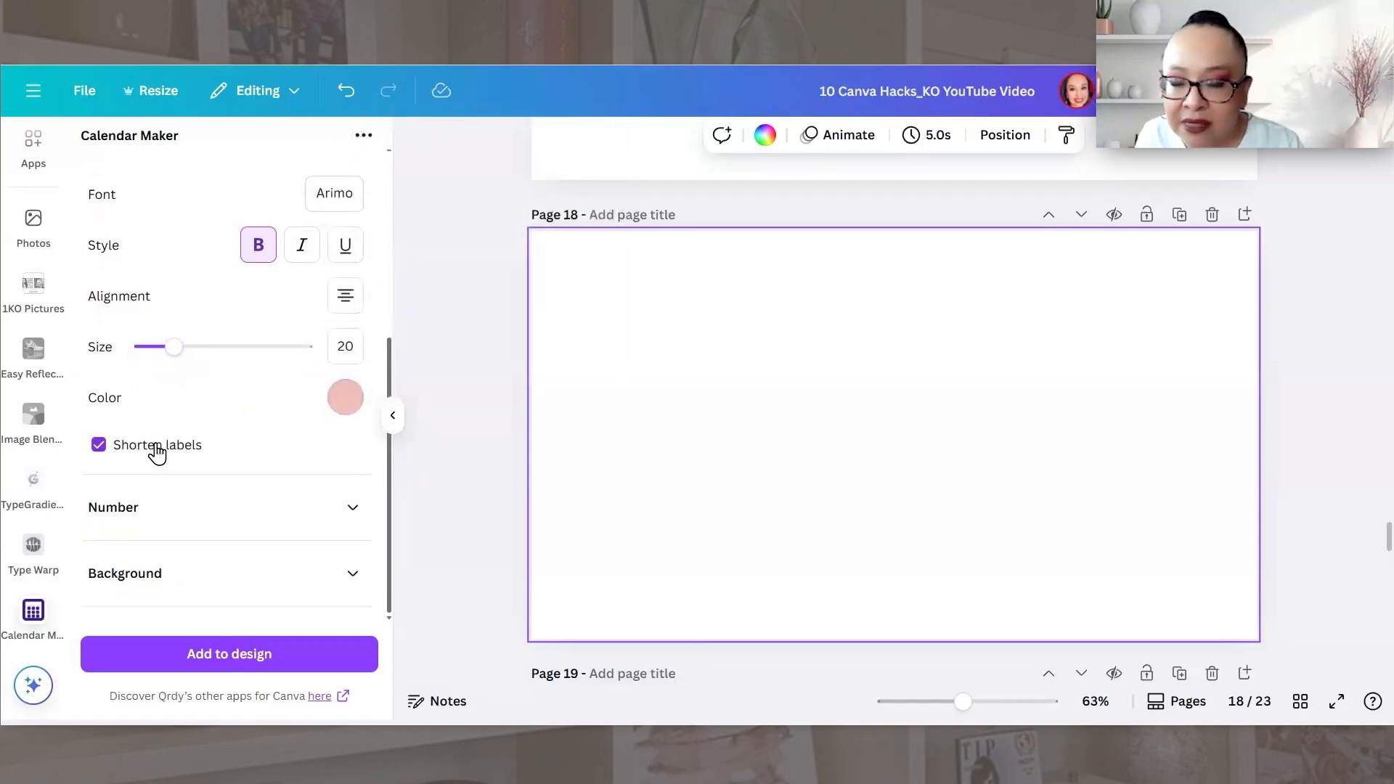
{"action": "left_click", "coordinate": [146, 514]}
{"action": "scroll", "coordinate": [259, 483], "scroll_direction": "down", "scroll_amount": 1}
{"action": "scroll", "coordinate": [259, 483], "scroll_direction": "down", "scroll_amount": 3}
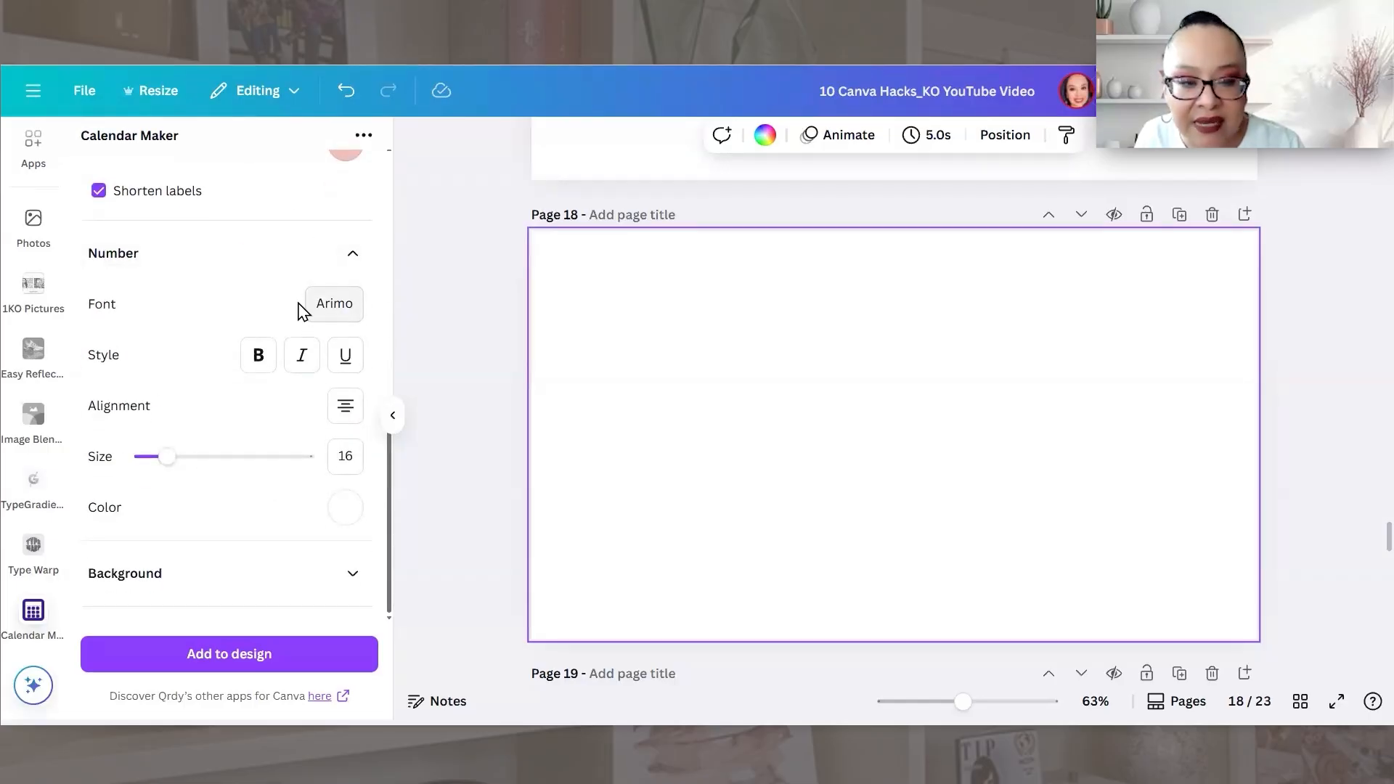
{"action": "left_click", "coordinate": [348, 410]}
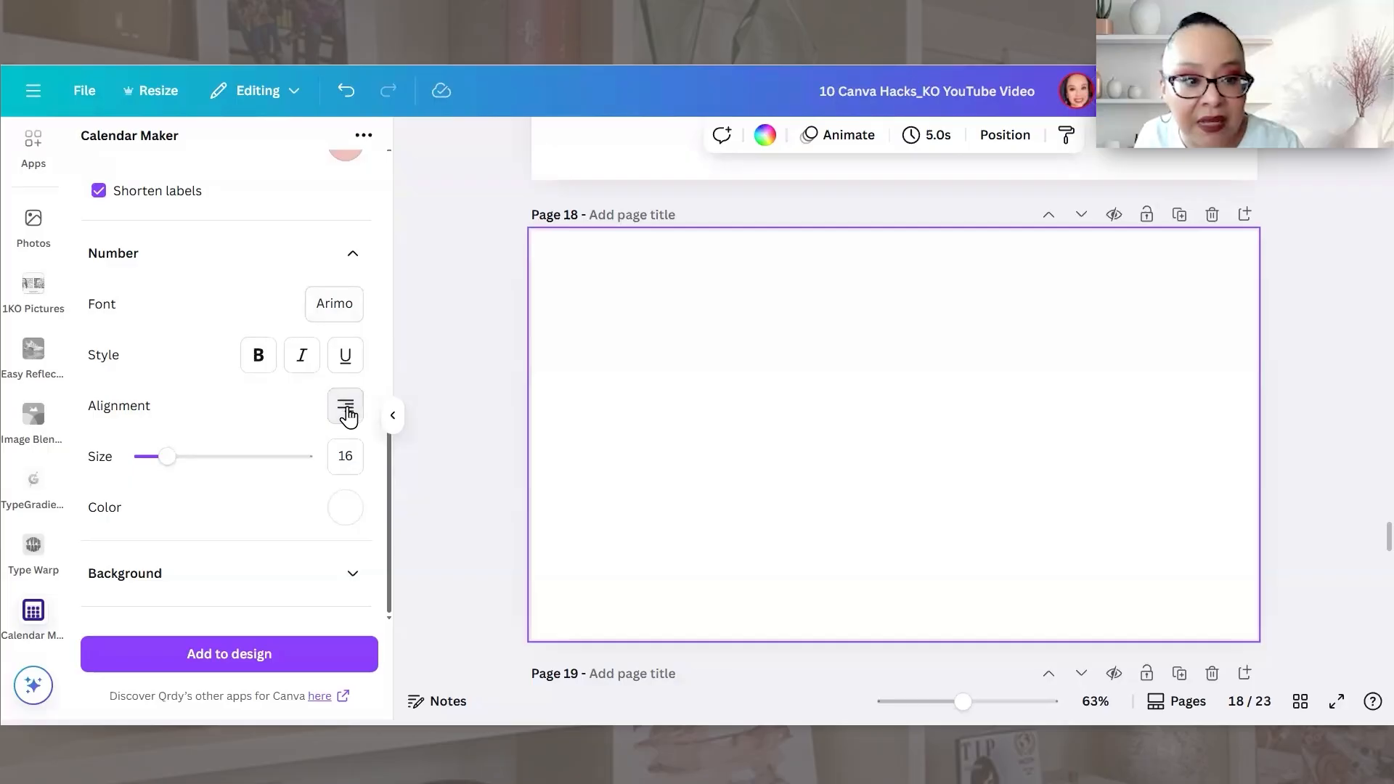
{"action": "left_click", "coordinate": [348, 410]}
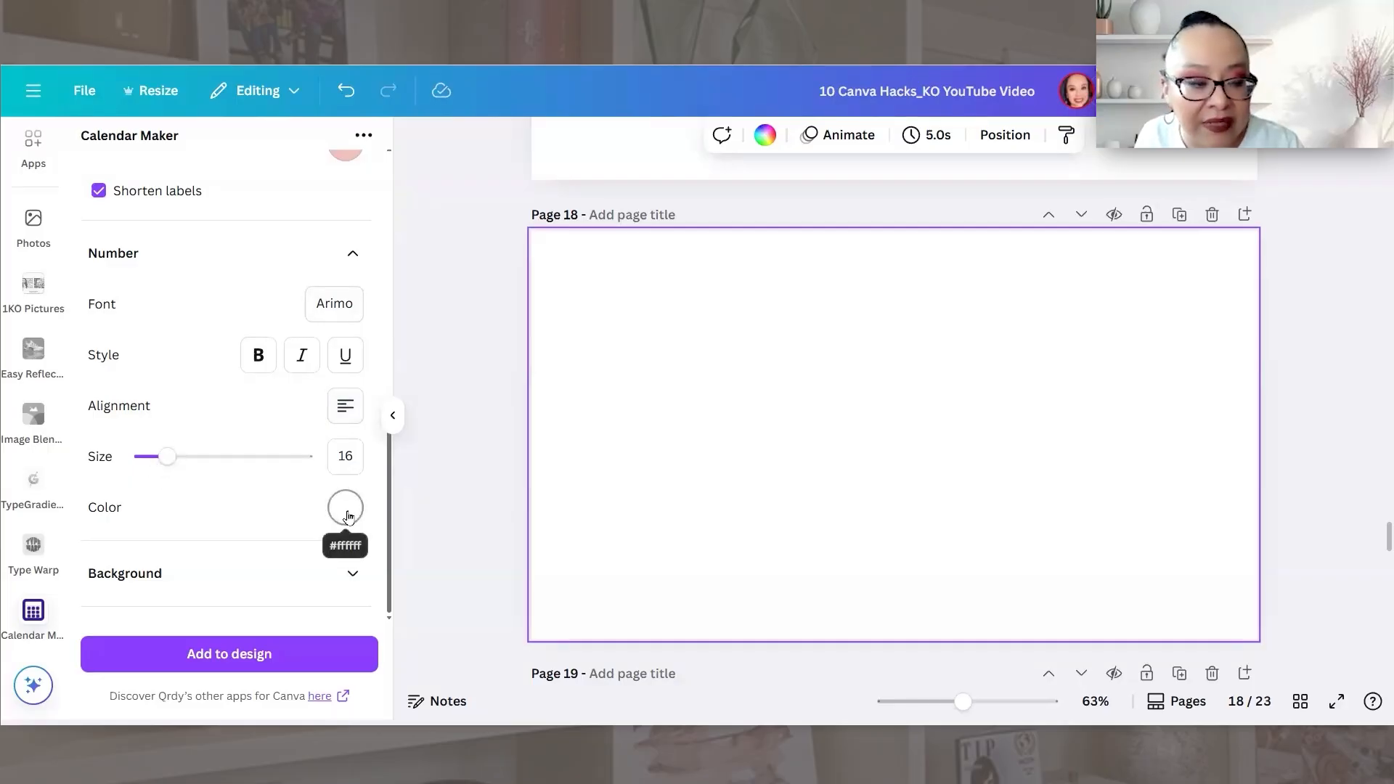
- Set the calendar's background colors to dark gray #545454 for the header, salmon pink #f0c0b8 for odd rows and light gray for even rows
{"action": "left_click", "coordinate": [156, 575]}
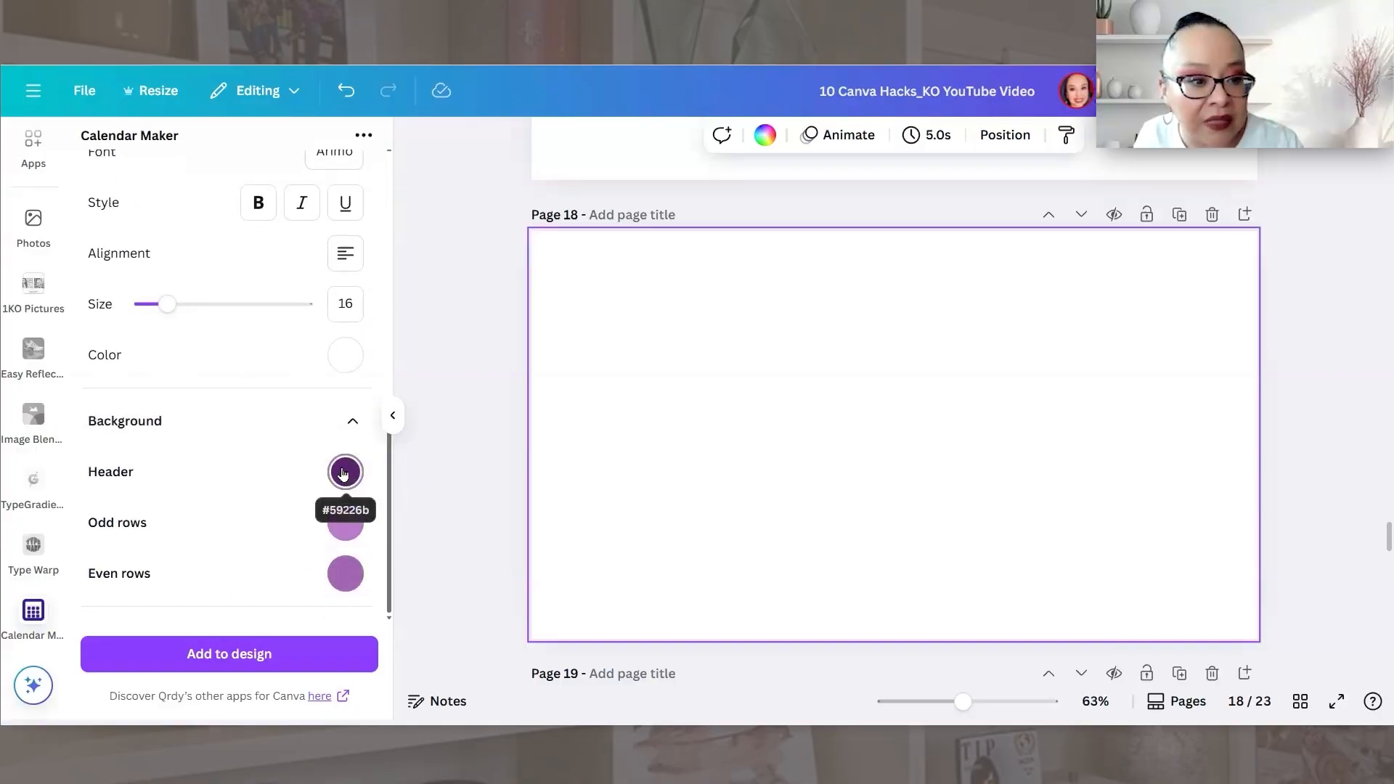
{"action": "left_click", "coordinate": [344, 473]}
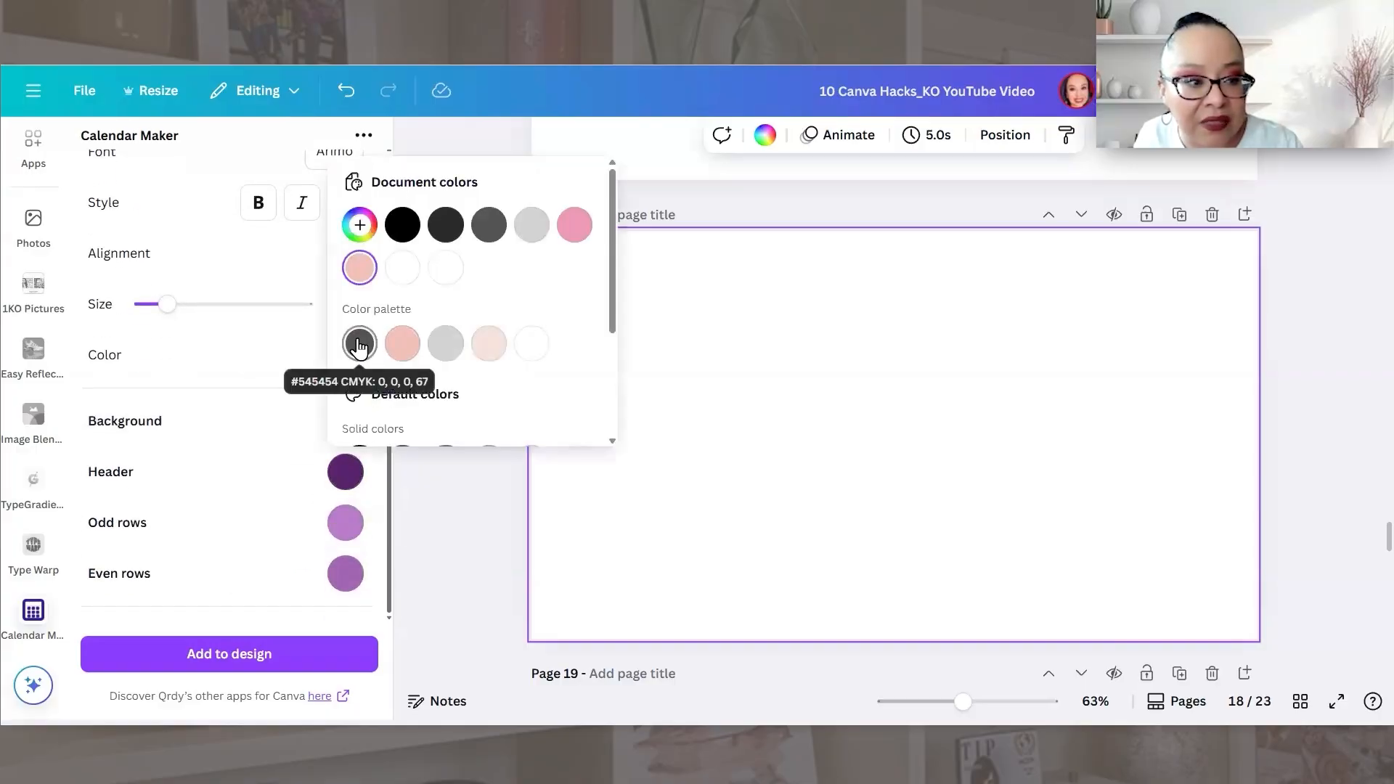
{"action": "left_click", "coordinate": [359, 345]}
{"action": "left_click", "coordinate": [342, 527]}
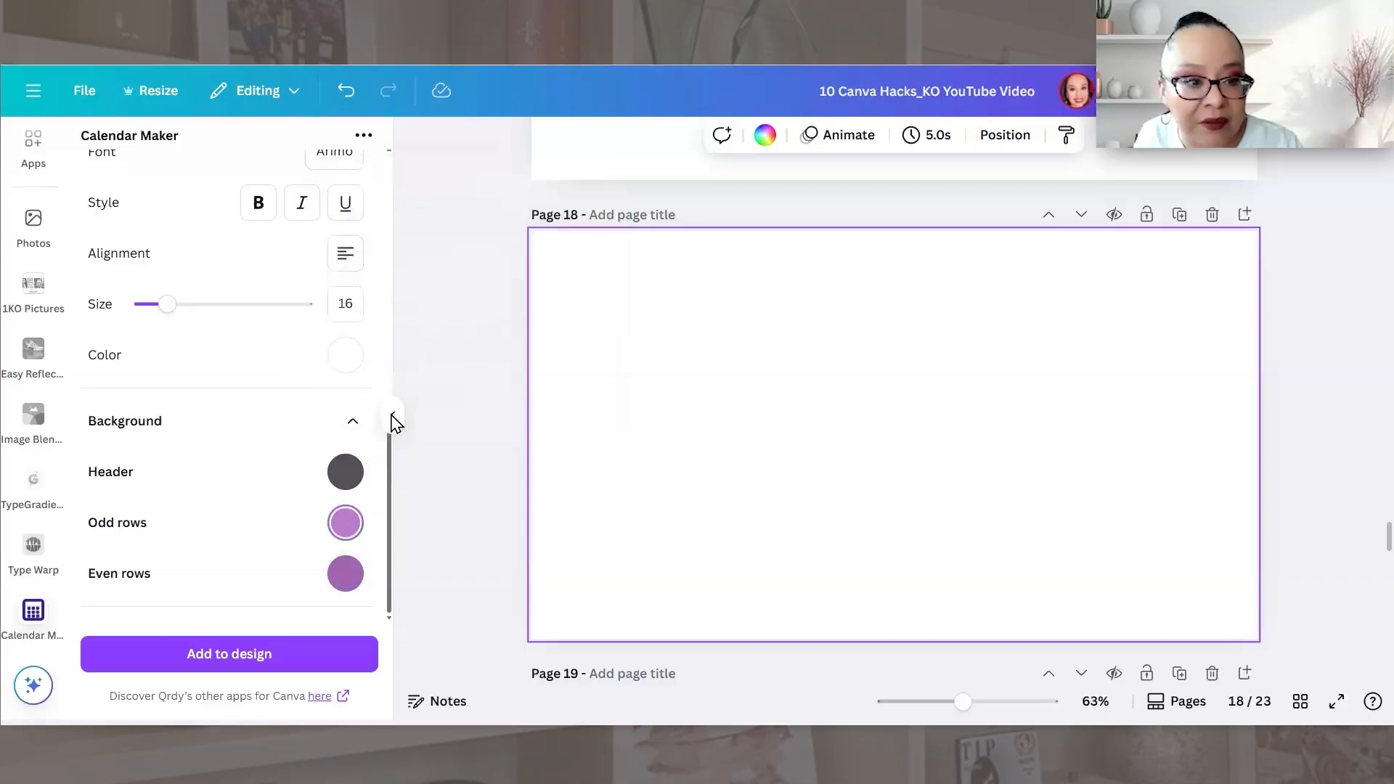
{"action": "left_click", "coordinate": [345, 522]}
{"action": "left_click", "coordinate": [402, 394]}
{"action": "left_click", "coordinate": [343, 581]}
{"action": "left_click", "coordinate": [343, 581]}
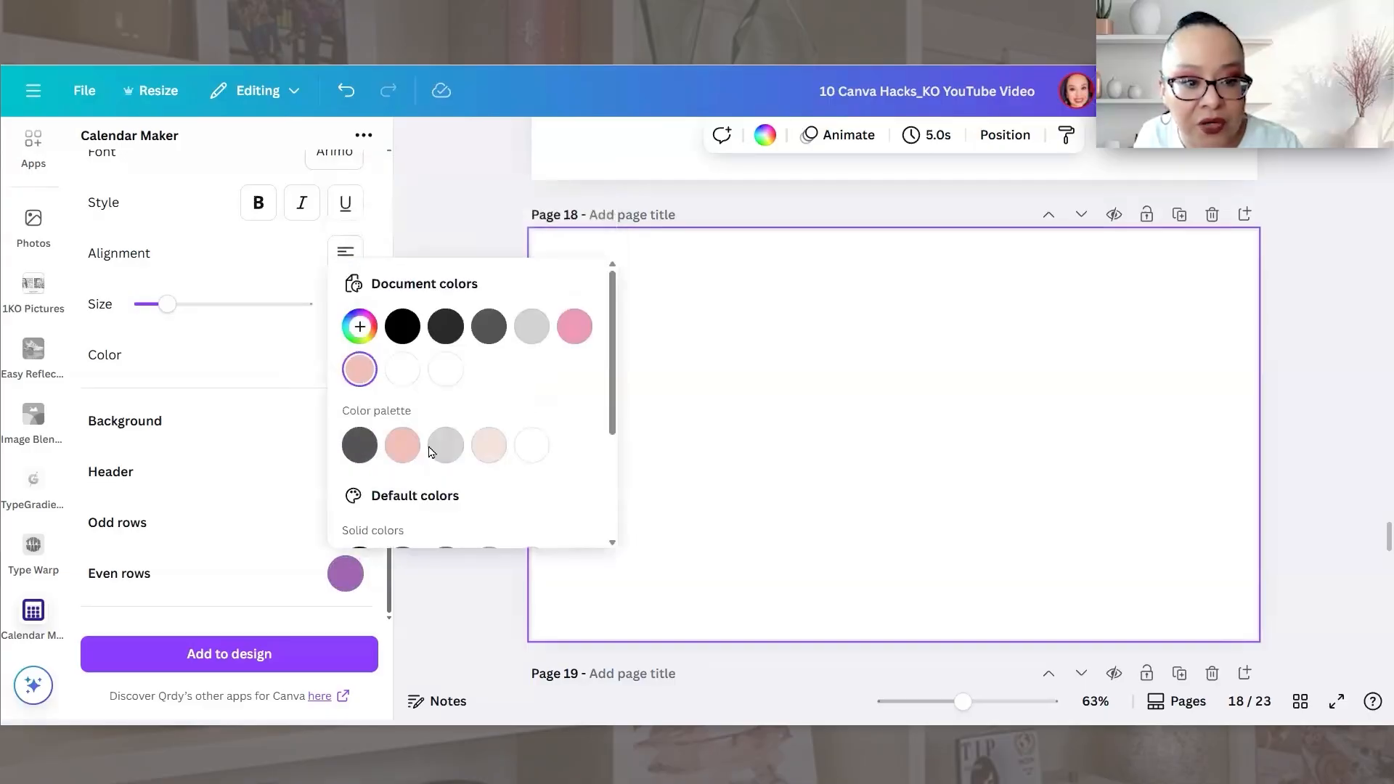
{"action": "left_click", "coordinate": [445, 444]}
{"action": "left_click", "coordinate": [215, 515]}
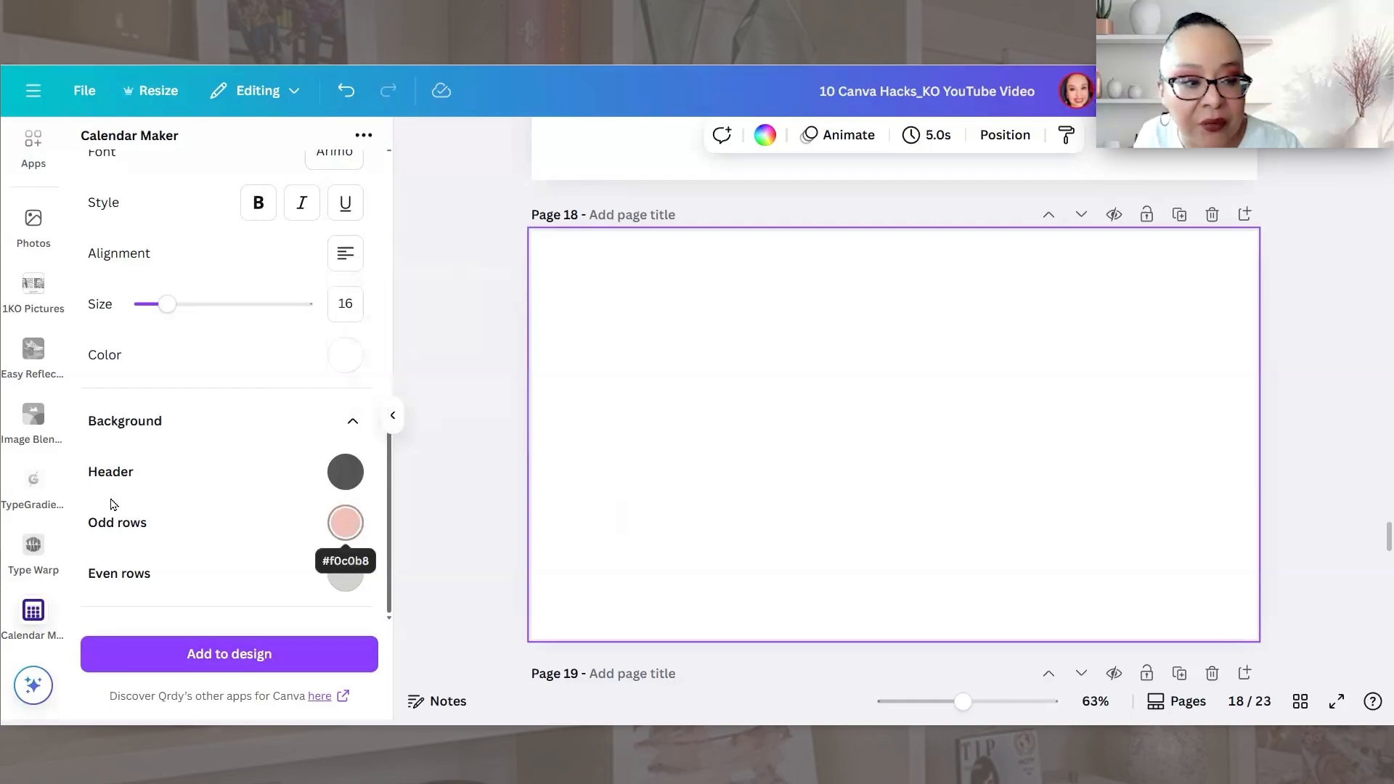
- Add the calendar to page 18, then enlarge and center it so it nearly fills the page
{"action": "left_click", "coordinate": [185, 656]}
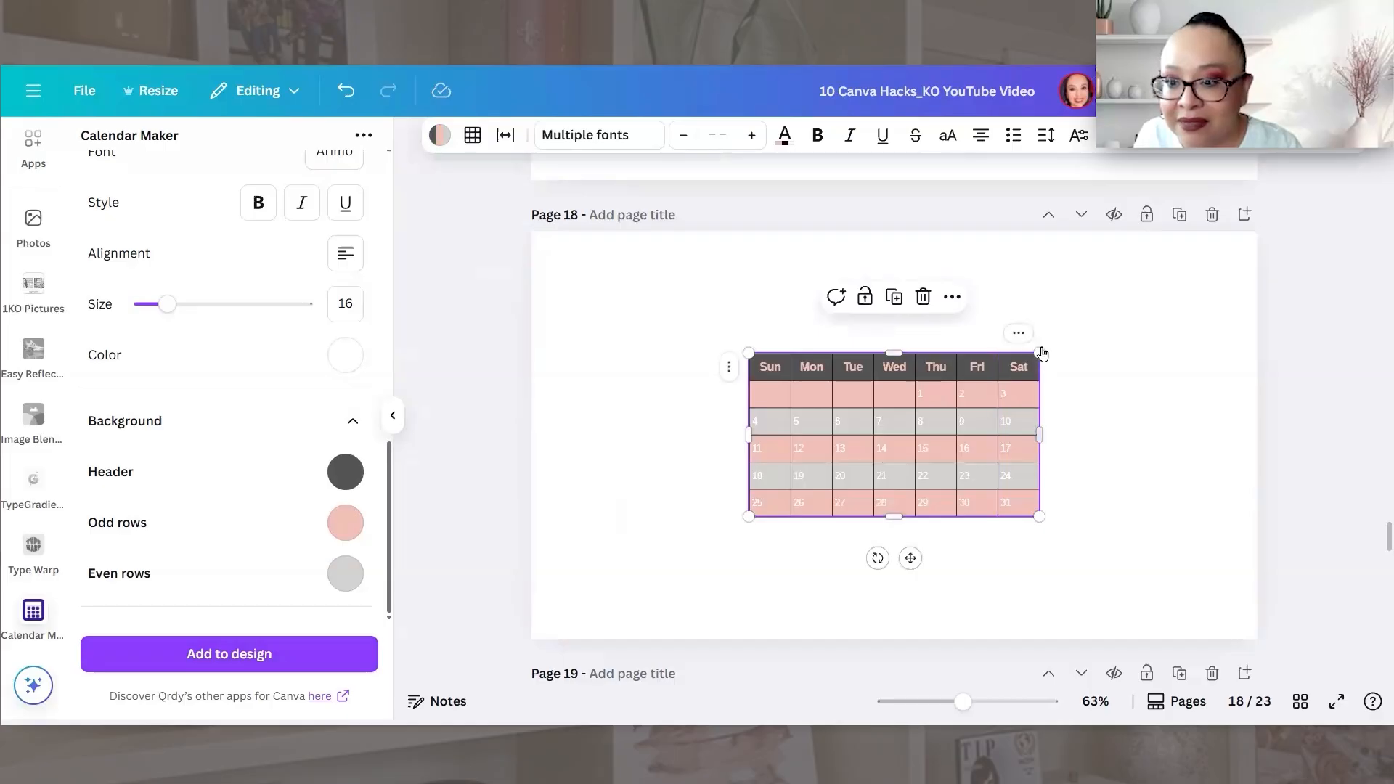
{"action": "left_click", "coordinate": [1040, 334]}
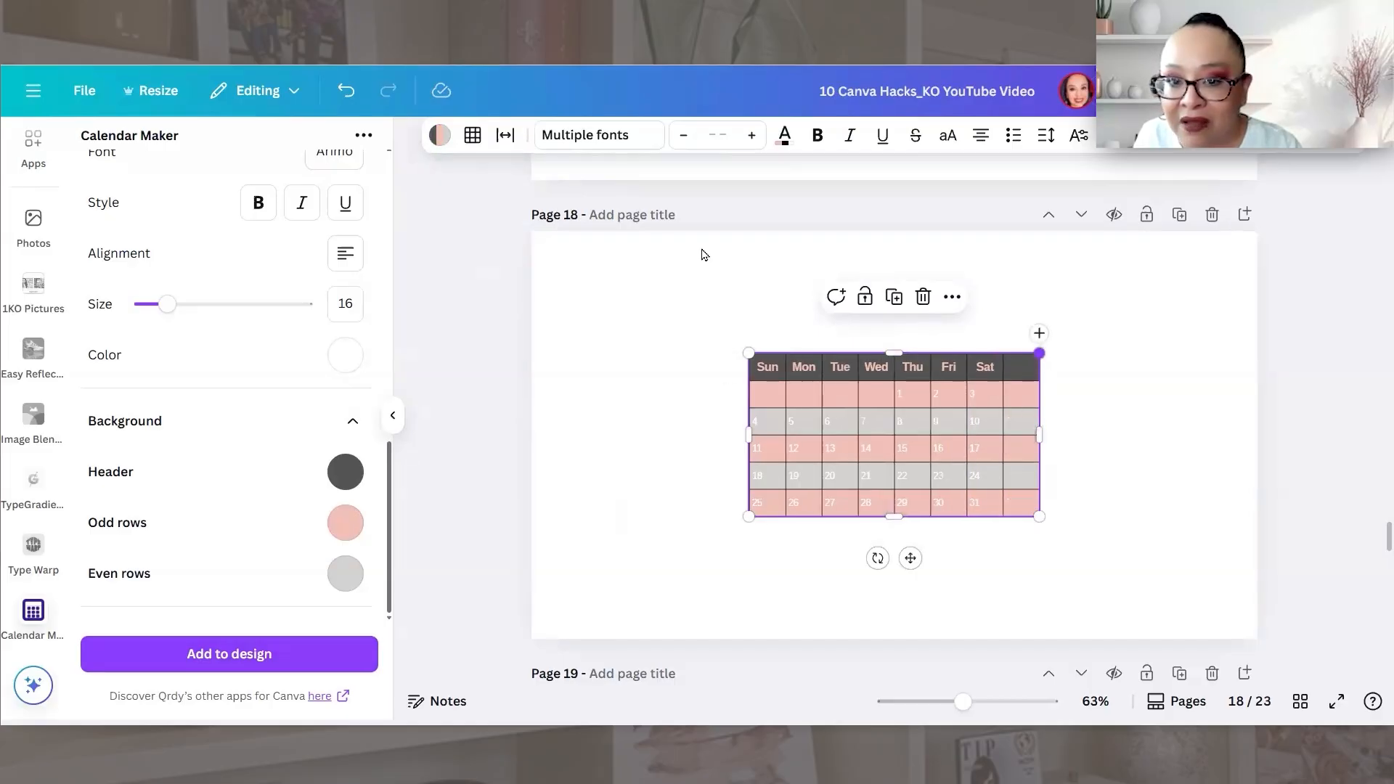
{"action": "left_click", "coordinate": [346, 91]}
{"action": "left_click_drag", "start_coordinate": [1039, 353], "coordinate": [1243, 239]}
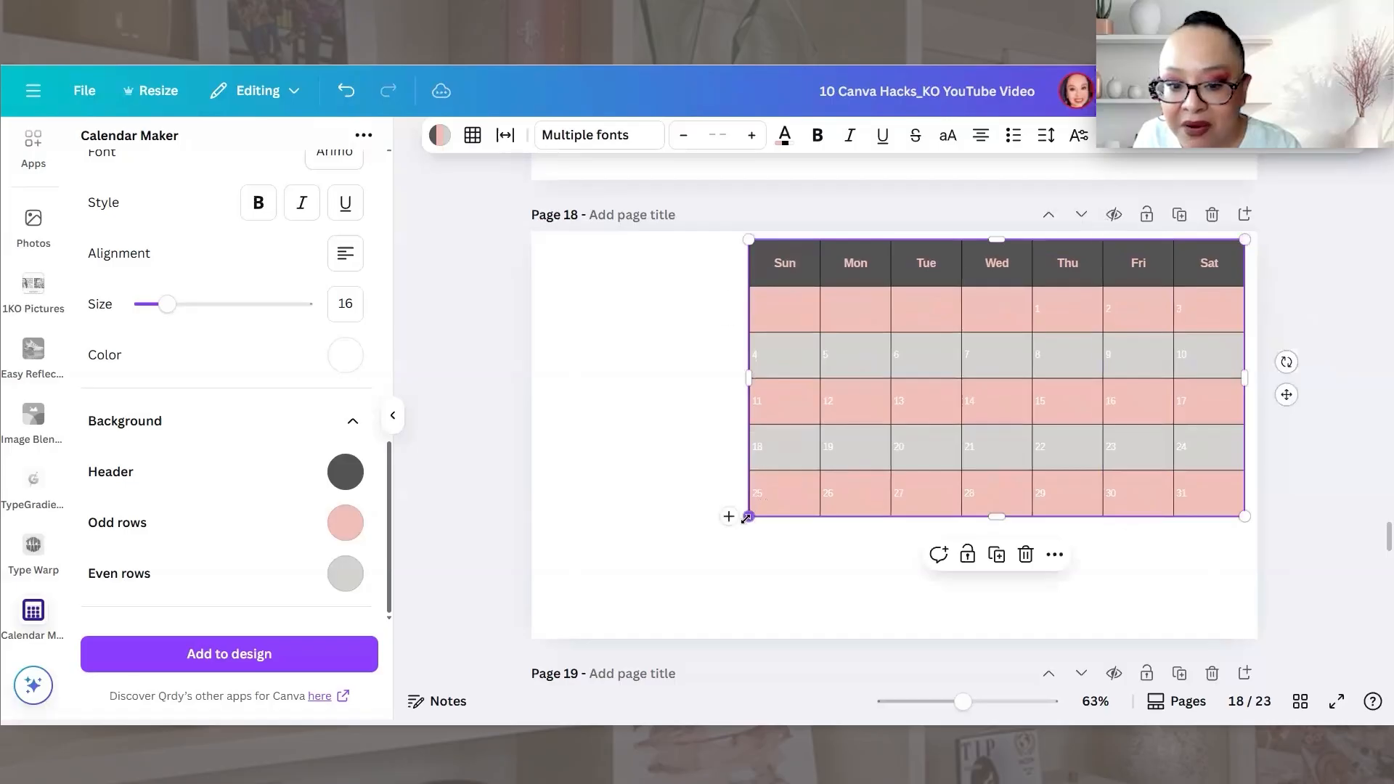
{"action": "left_click_drag", "start_coordinate": [746, 517], "coordinate": [557, 618]}
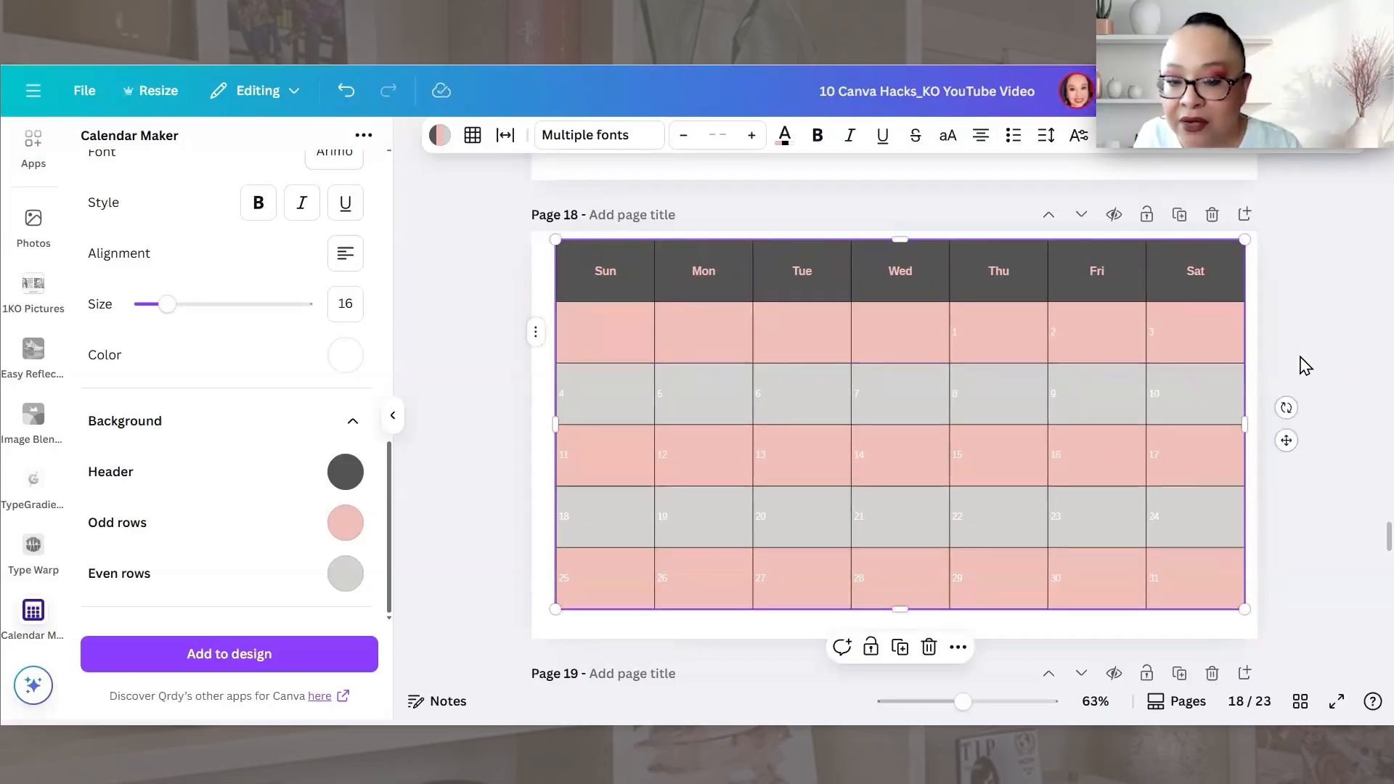
{"action": "left_click_drag", "start_coordinate": [1191, 330], "coordinate": [1190, 339]}
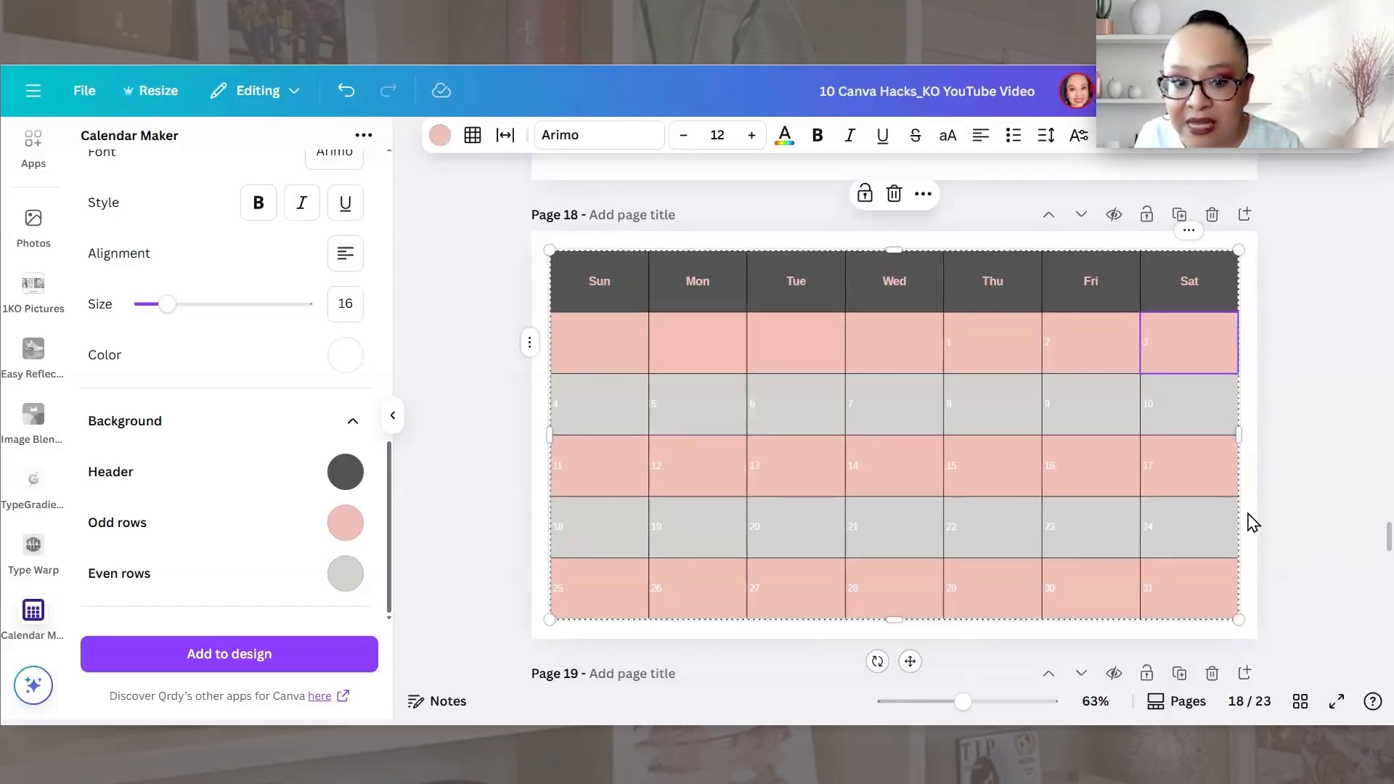
{"action": "key", "text": "Escape"}
{"action": "left_click", "coordinate": [1297, 482]}
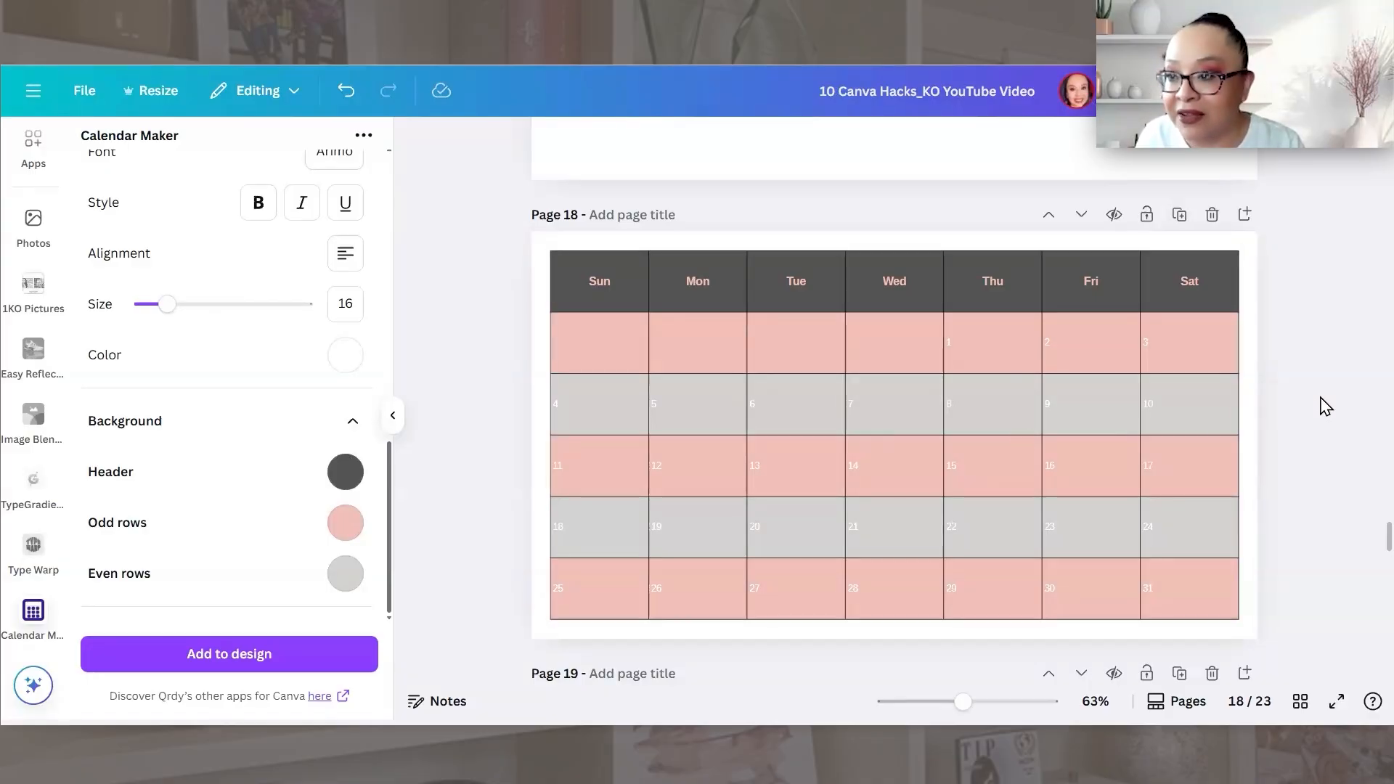
- Add a blank page directly after the "Subscribe Today!" page 20
{"action": "scroll", "coordinate": [488, 491], "scroll_direction": "down", "scroll_amount": 12}
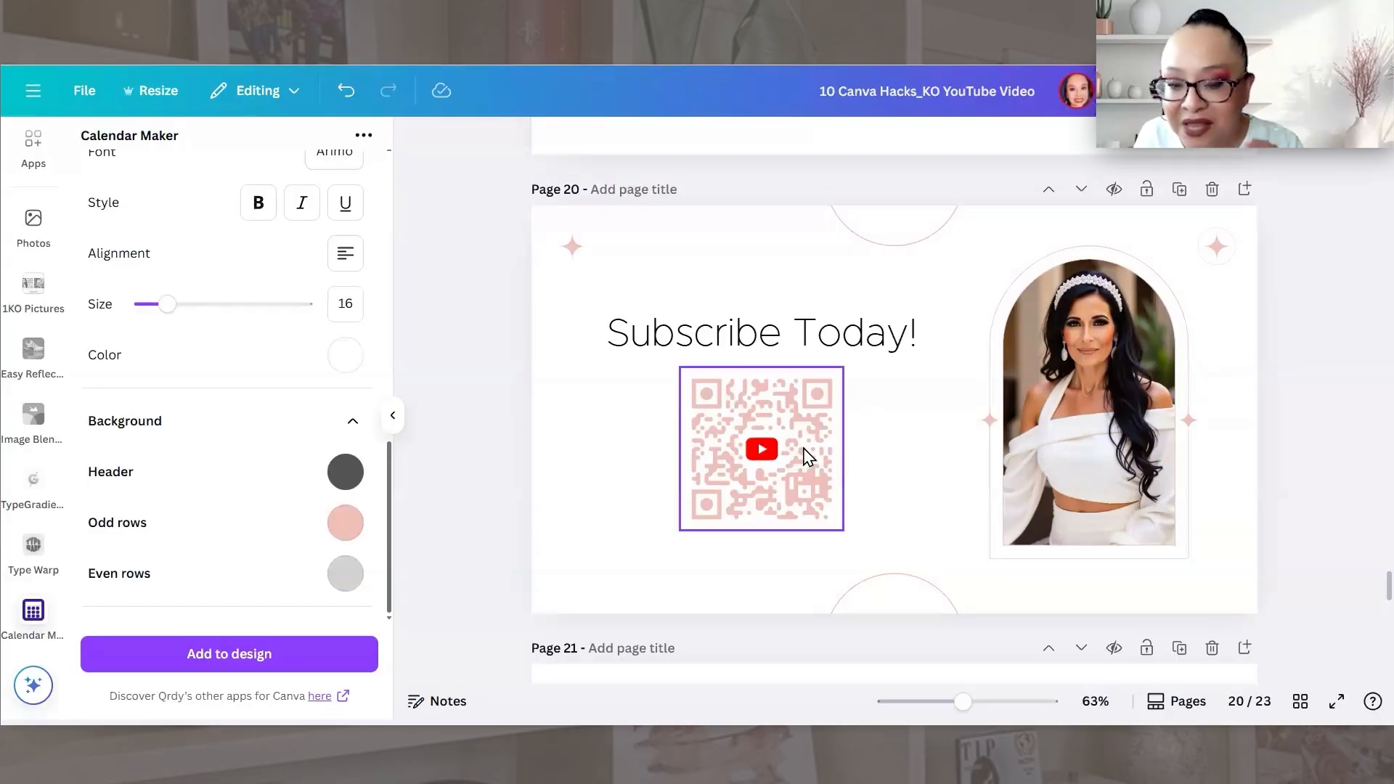
{"action": "left_click", "coordinate": [612, 459]}
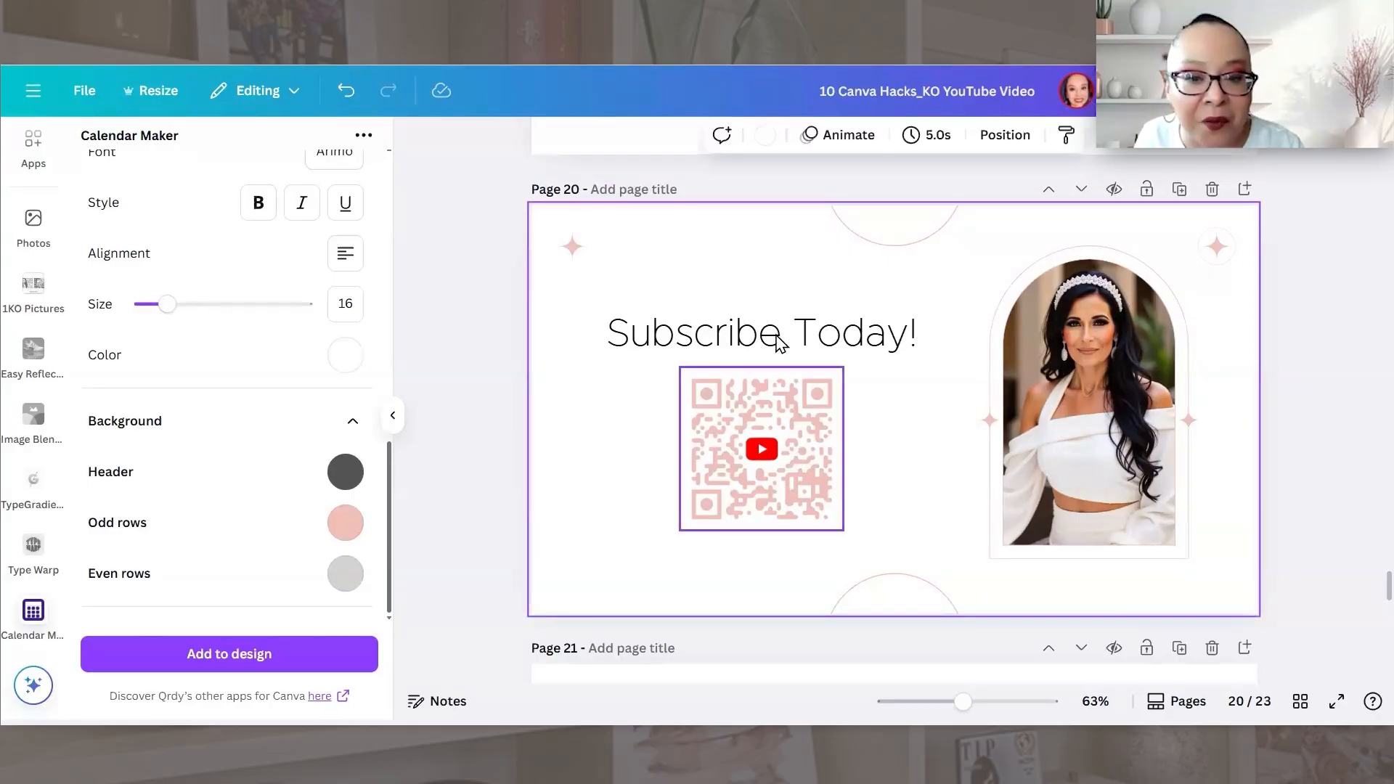
{"action": "left_click", "coordinate": [1245, 189]}
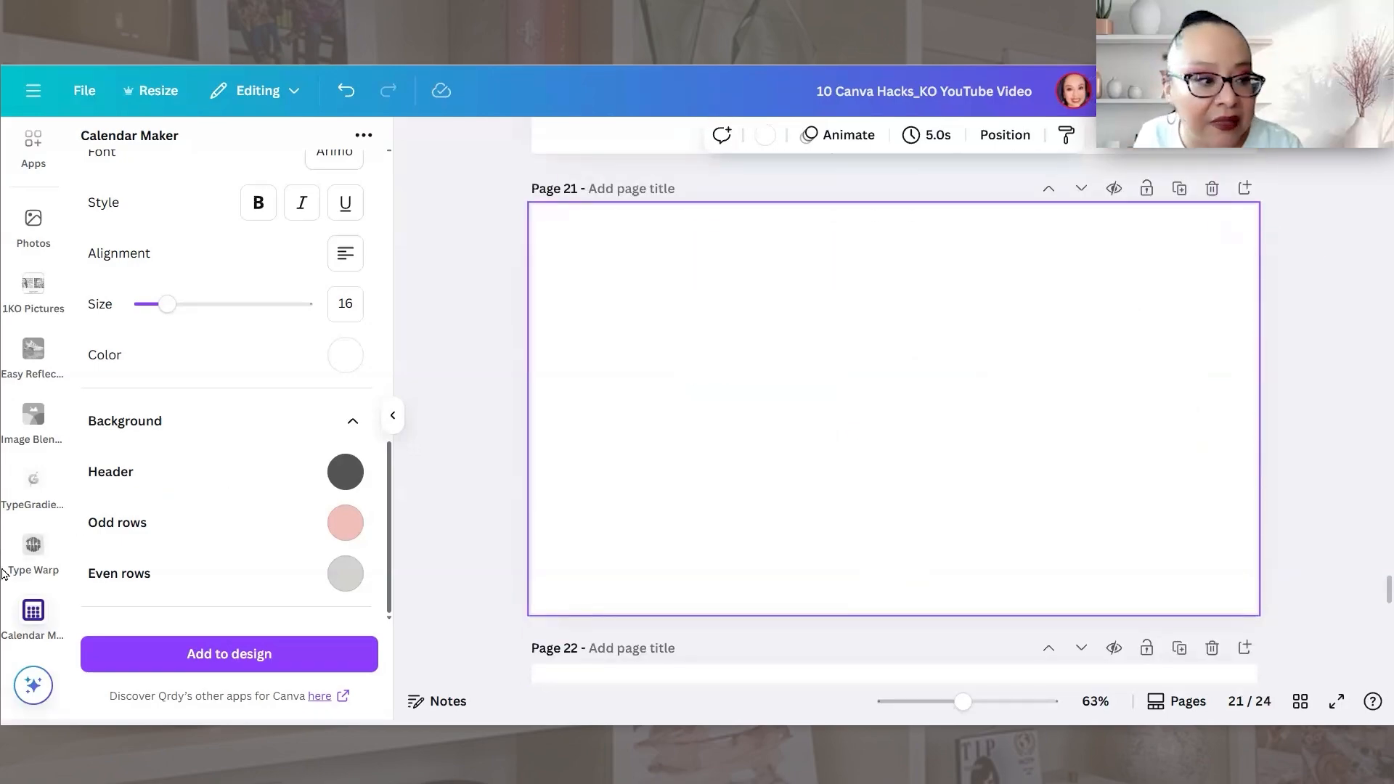
- Replace the previous app search with "Gen QR" and open the Gen QR app for the blank page 21
{"action": "scroll", "coordinate": [15, 290], "scroll_direction": "up", "scroll_amount": 3}
{"action": "left_click", "coordinate": [30, 363]}
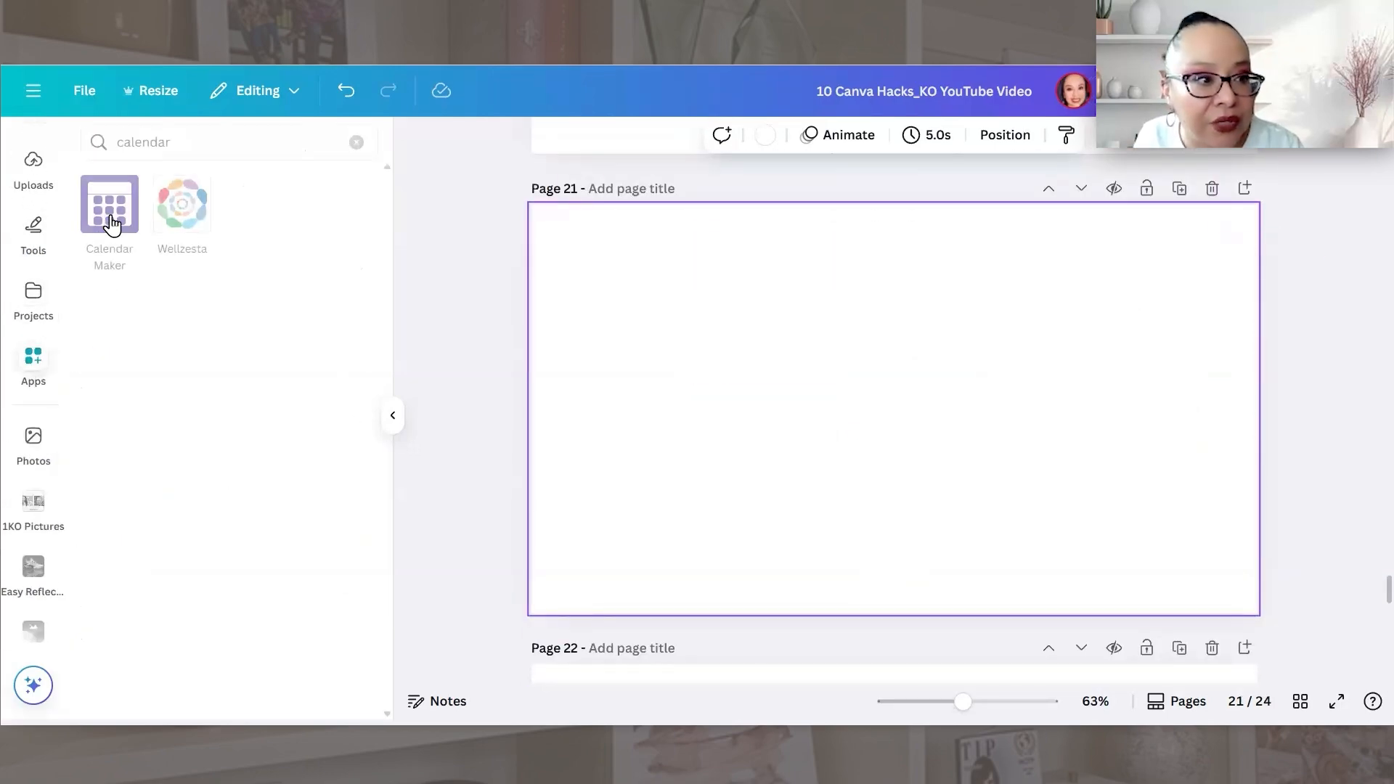
{"action": "double_click", "coordinate": [177, 138]}
{"action": "key", "text": "BackSpace"}
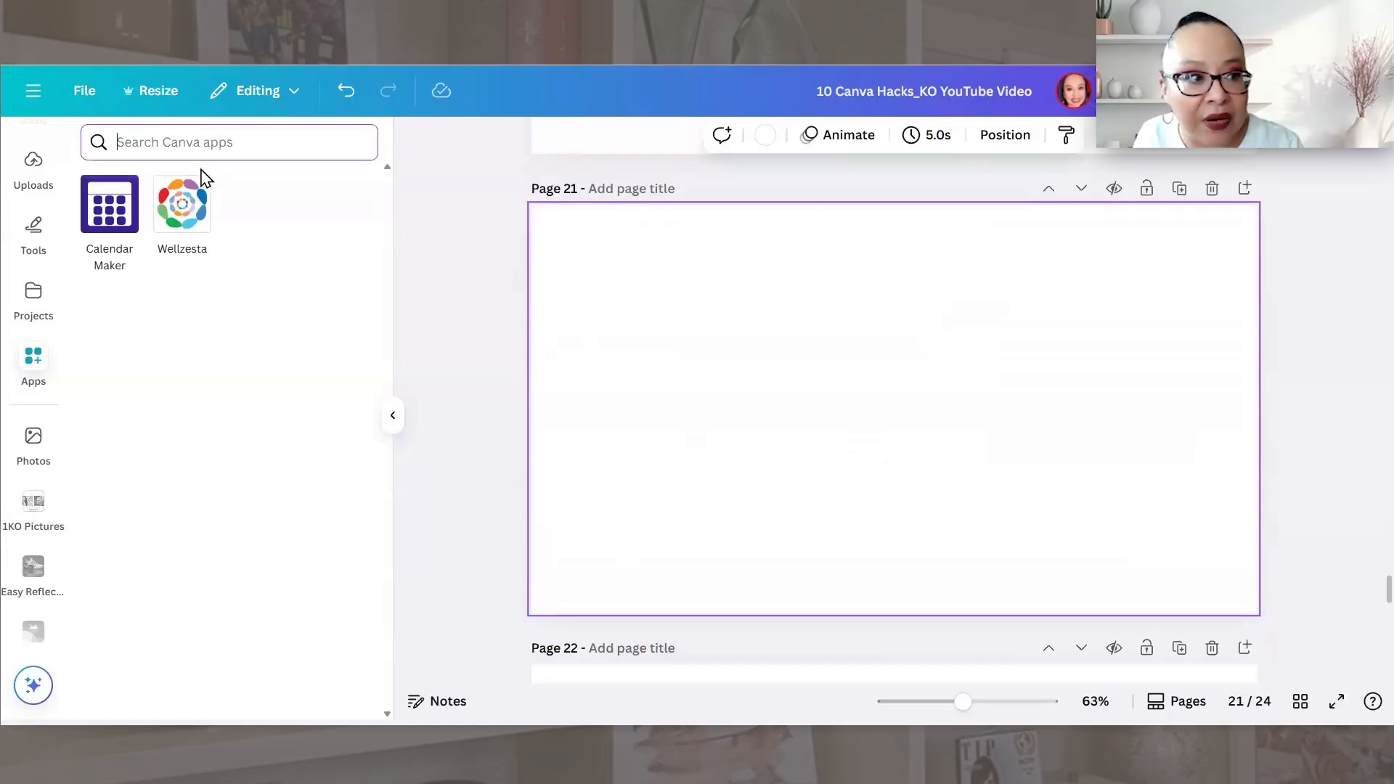
{"action": "type", "text": "gen"}
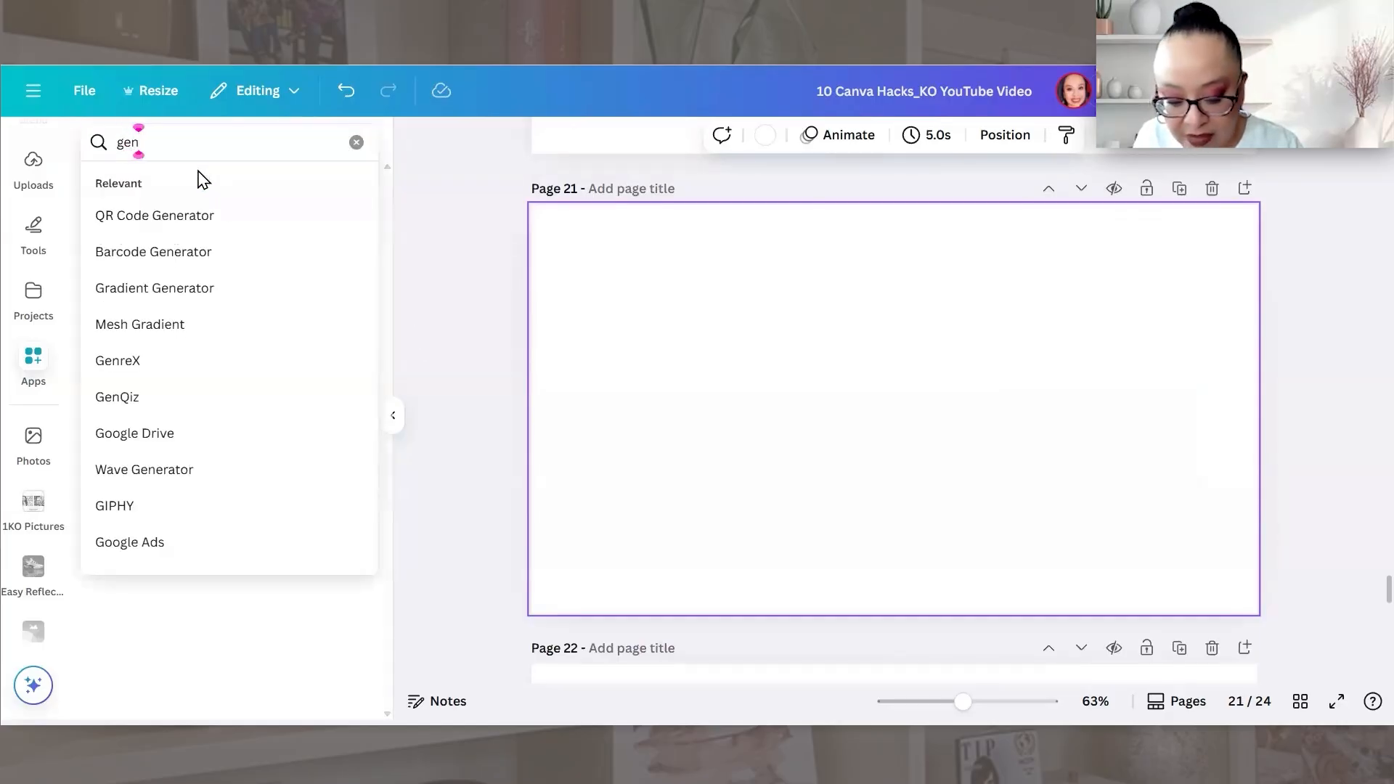
{"action": "type", "text": " qr"}
{"action": "left_click", "coordinate": [200, 215]}
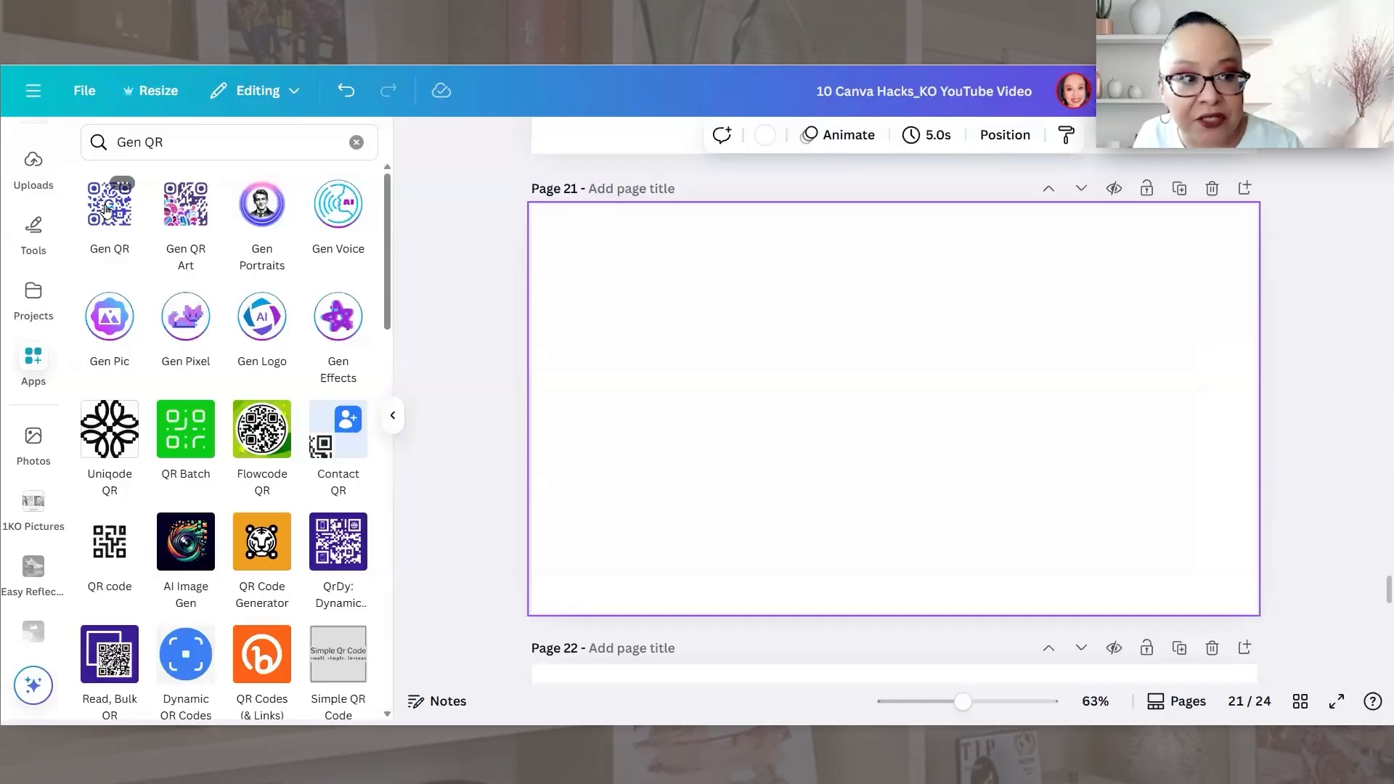
{"action": "left_click", "coordinate": [106, 211]}
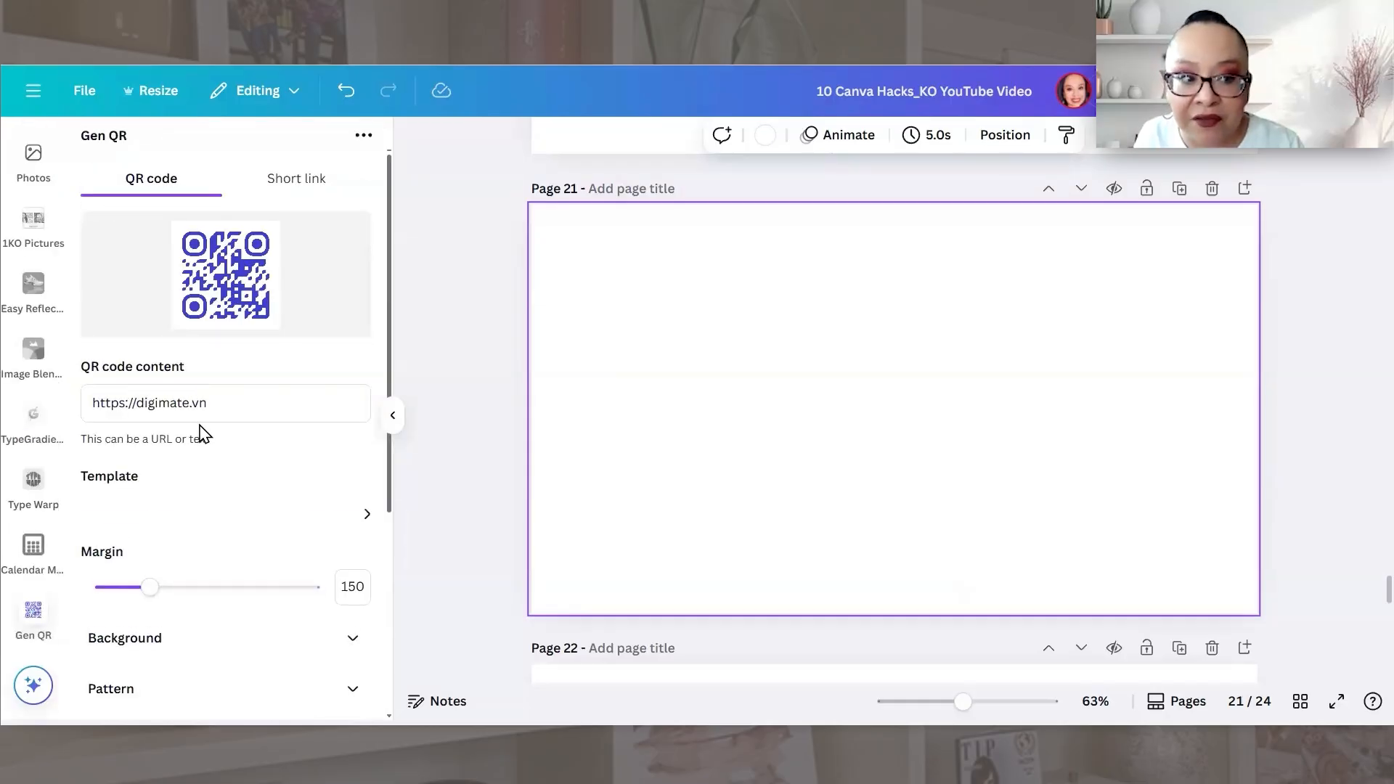
- Copy the YouTube channel URL from page 19 and use it to replace the QR code content
{"action": "scroll", "coordinate": [1083, 469], "scroll_direction": "up", "scroll_amount": 3}
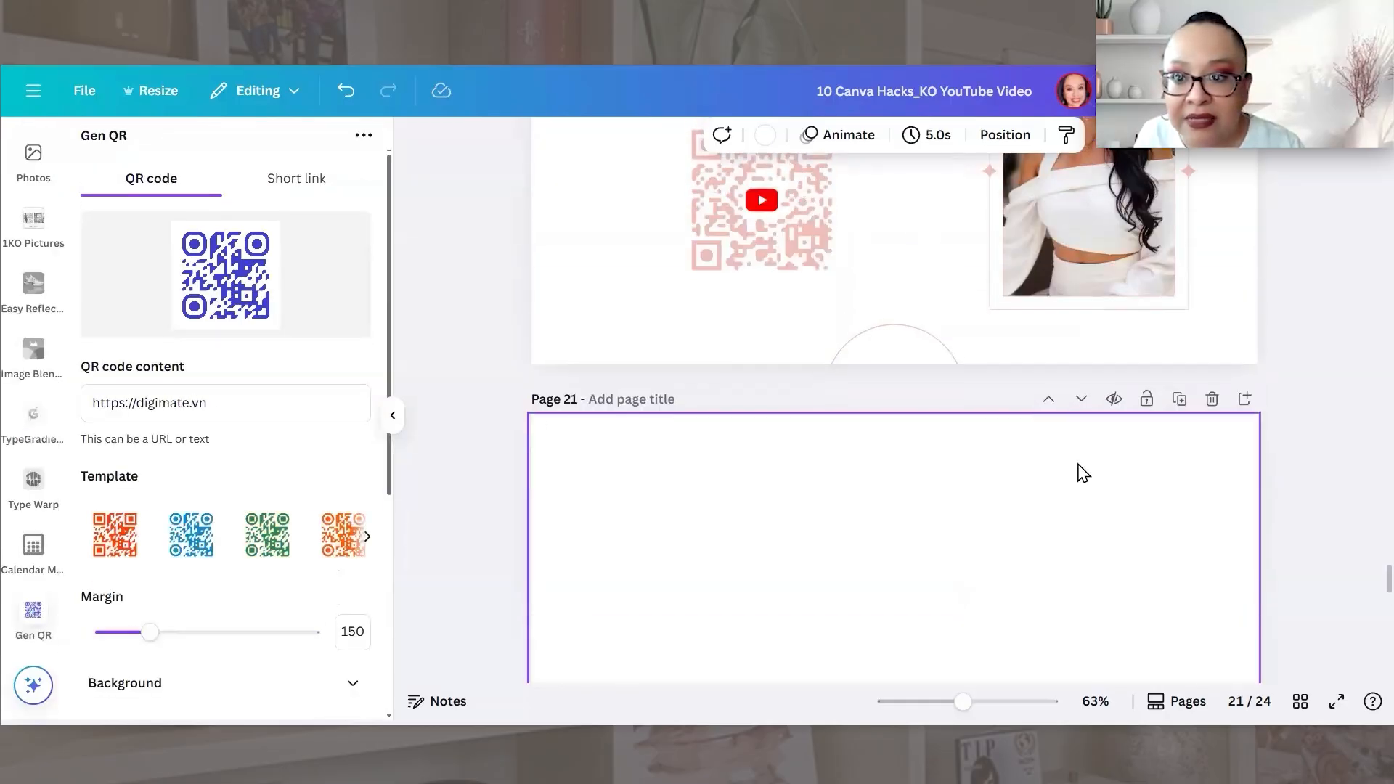
{"action": "scroll", "coordinate": [1075, 471], "scroll_direction": "up", "scroll_amount": 10}
{"action": "left_click", "coordinate": [1009, 356]}
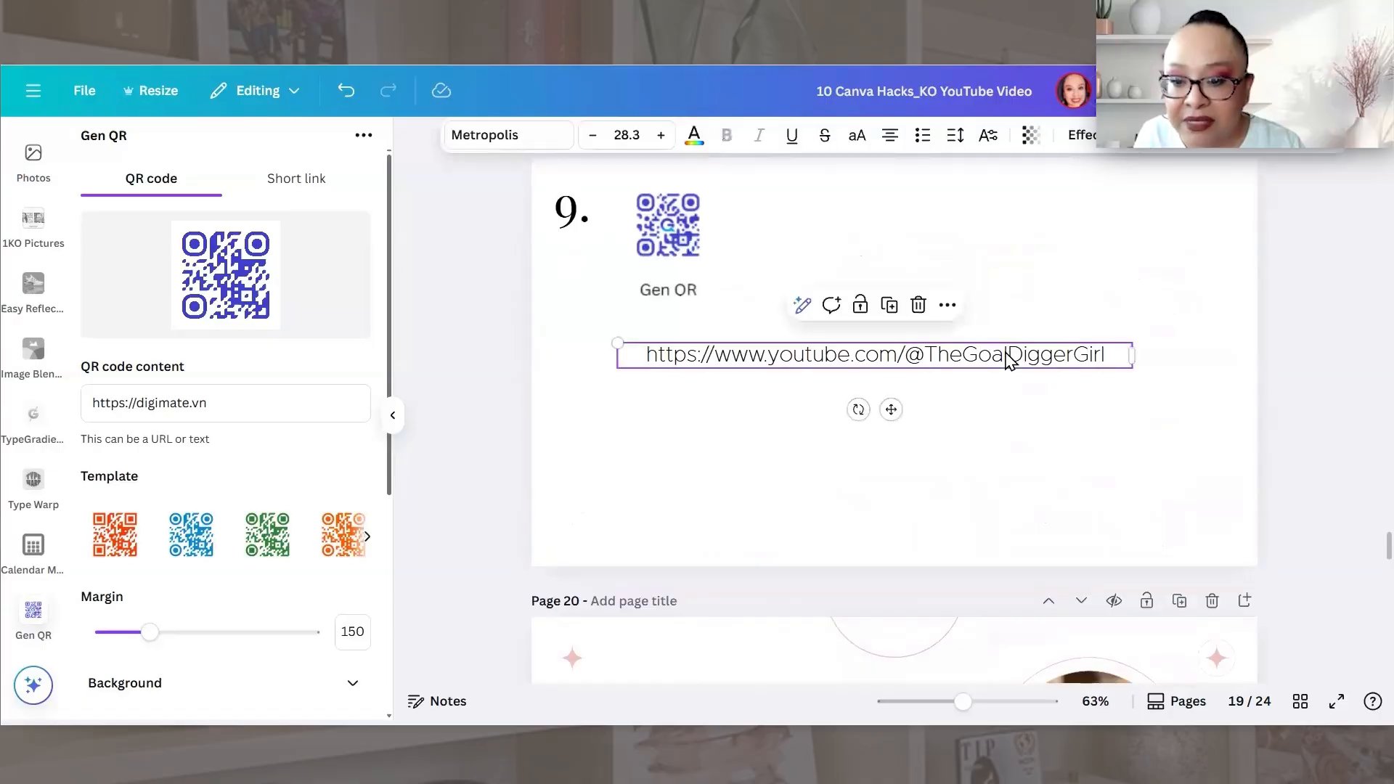
{"action": "left_click", "coordinate": [1006, 358]}
{"action": "key", "text": "ctrl+c"}
{"action": "scroll", "coordinate": [956, 436], "scroll_direction": "down", "scroll_amount": 10}
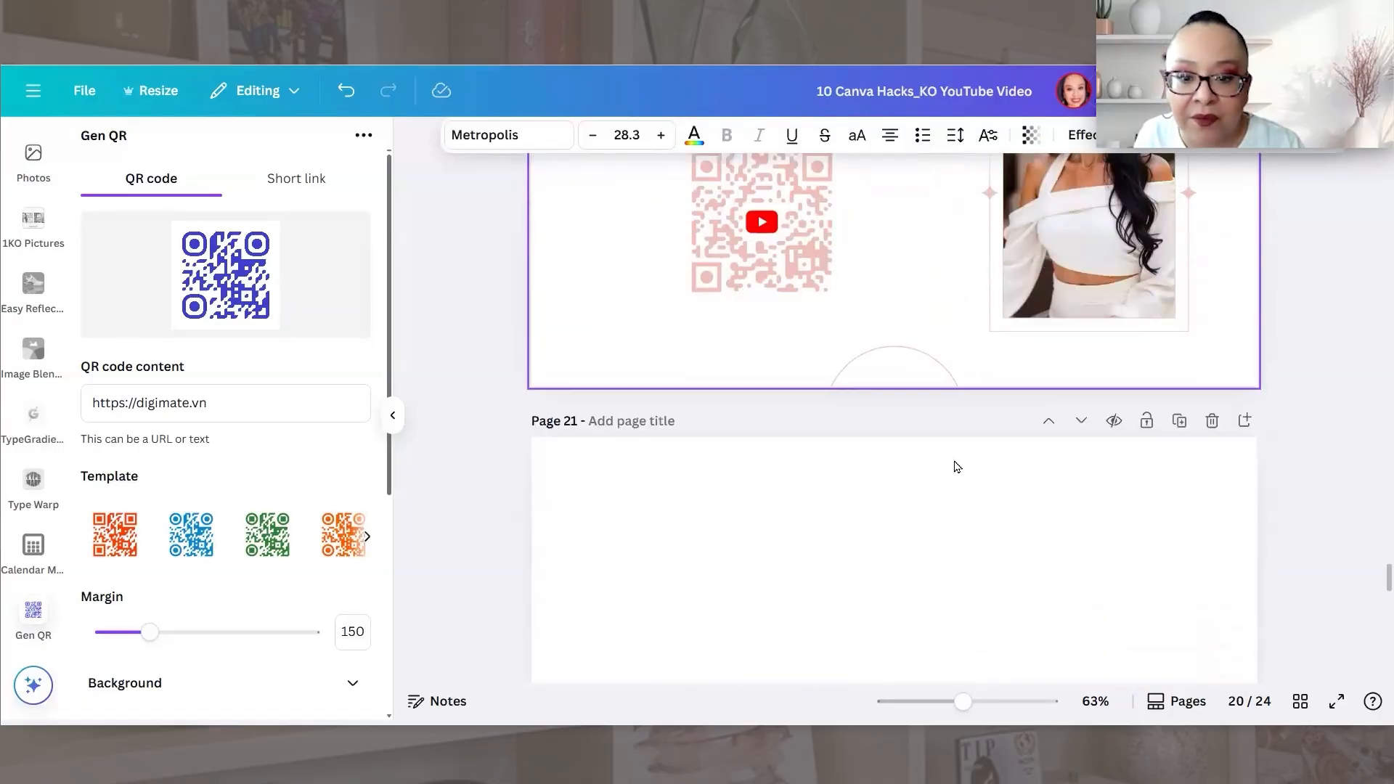
{"action": "left_click", "coordinate": [280, 415]}
{"action": "double_click", "coordinate": [276, 414]}
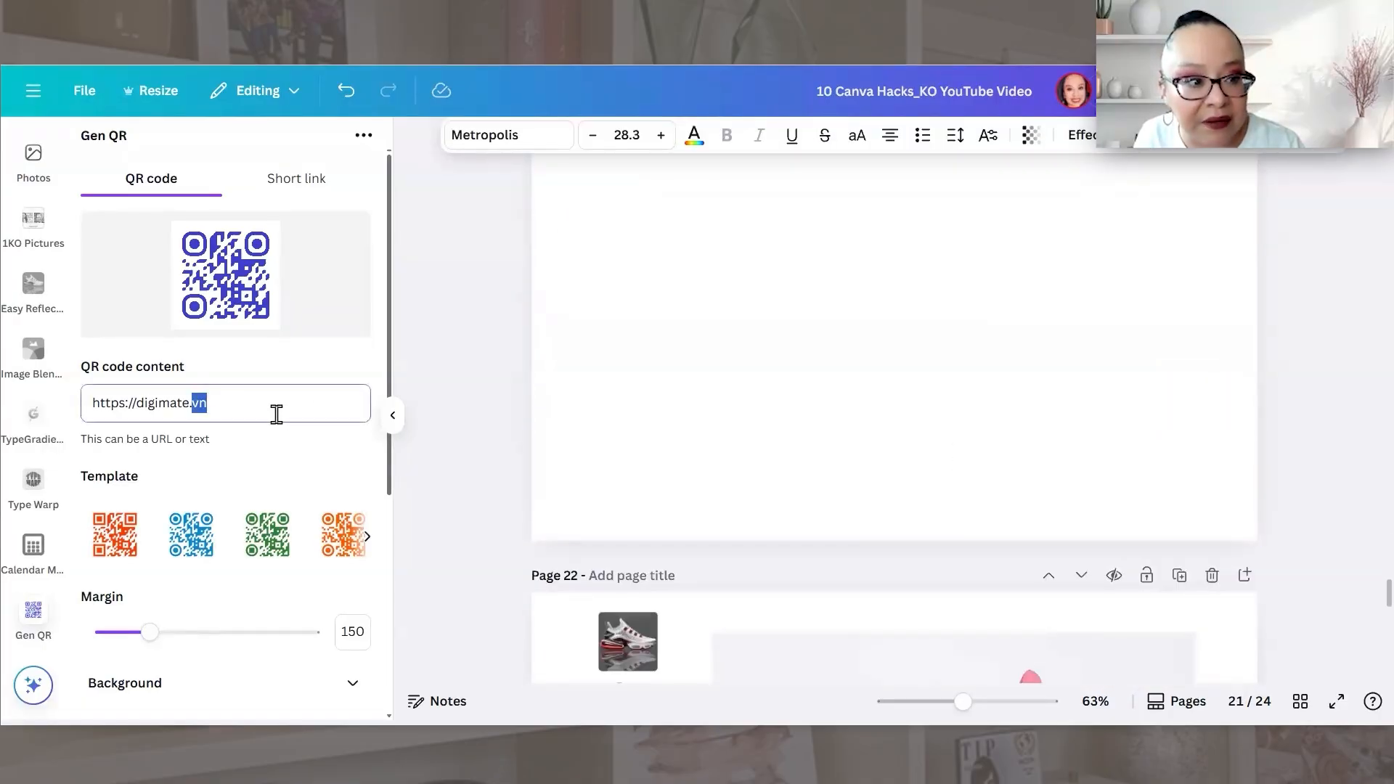
{"action": "key", "text": "ctrl+a"}
{"action": "key", "text": "ctrl+v"}
- Apply the first, orange-red square QR template and expand its background settings
{"action": "scroll", "coordinate": [277, 410], "scroll_direction": "down", "scroll_amount": 3}
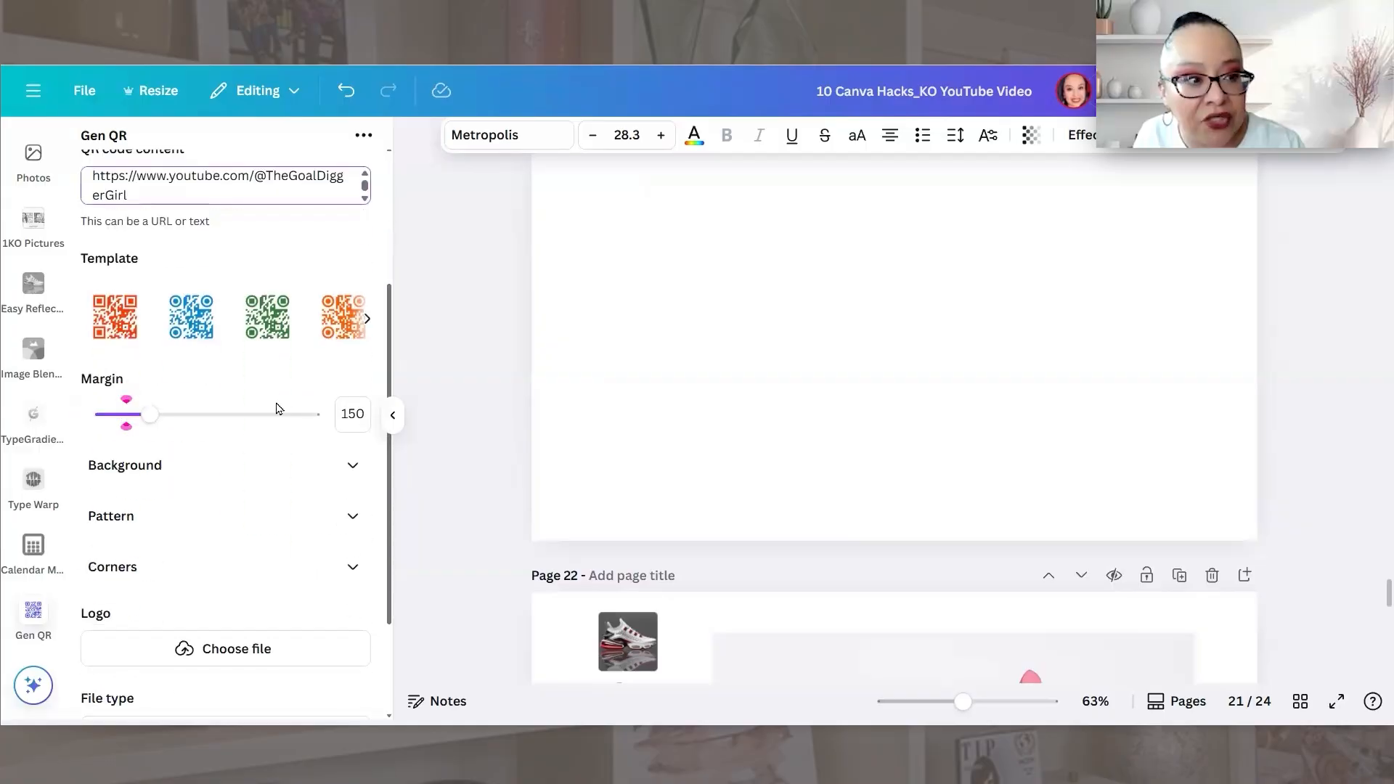
{"action": "left_click", "coordinate": [116, 320]}
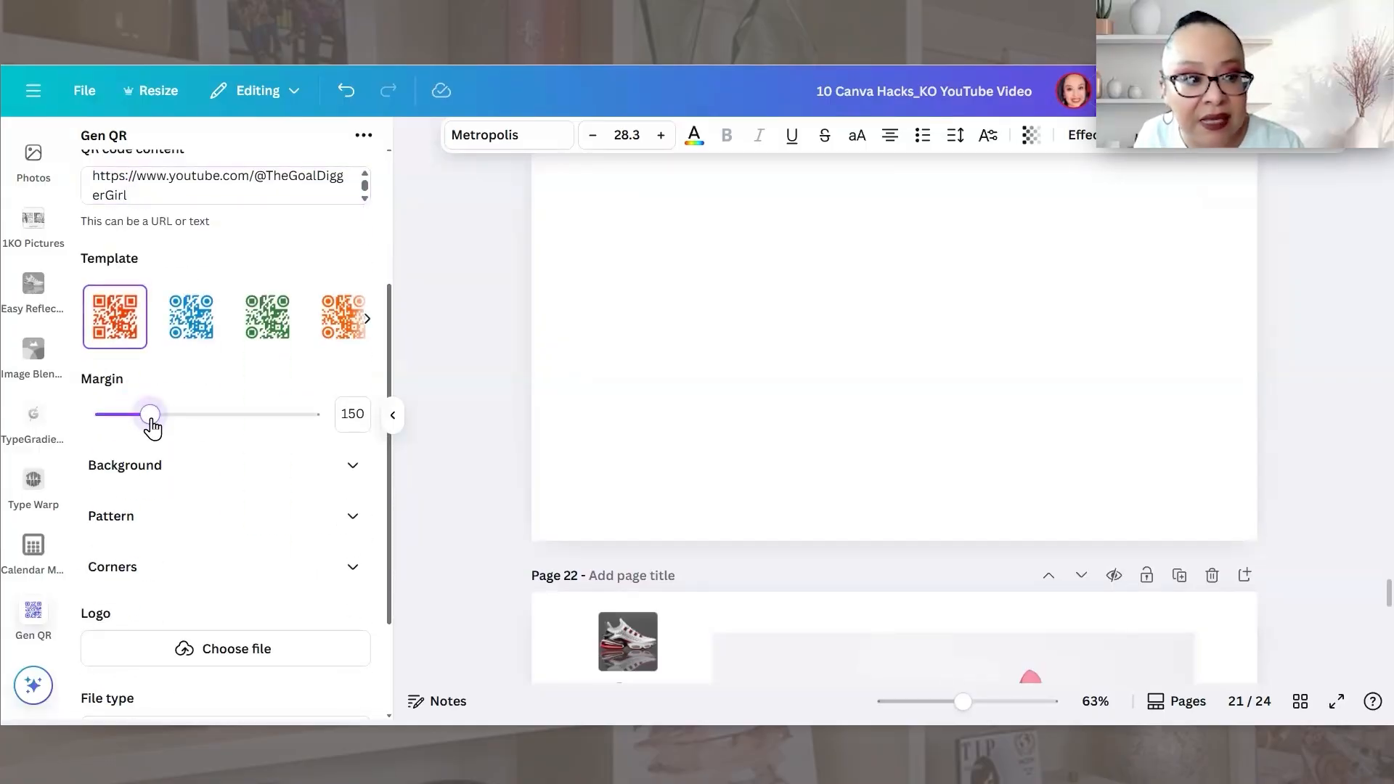
{"action": "left_click", "coordinate": [348, 469]}
{"action": "scroll", "coordinate": [337, 358], "scroll_direction": "down", "scroll_amount": 4}
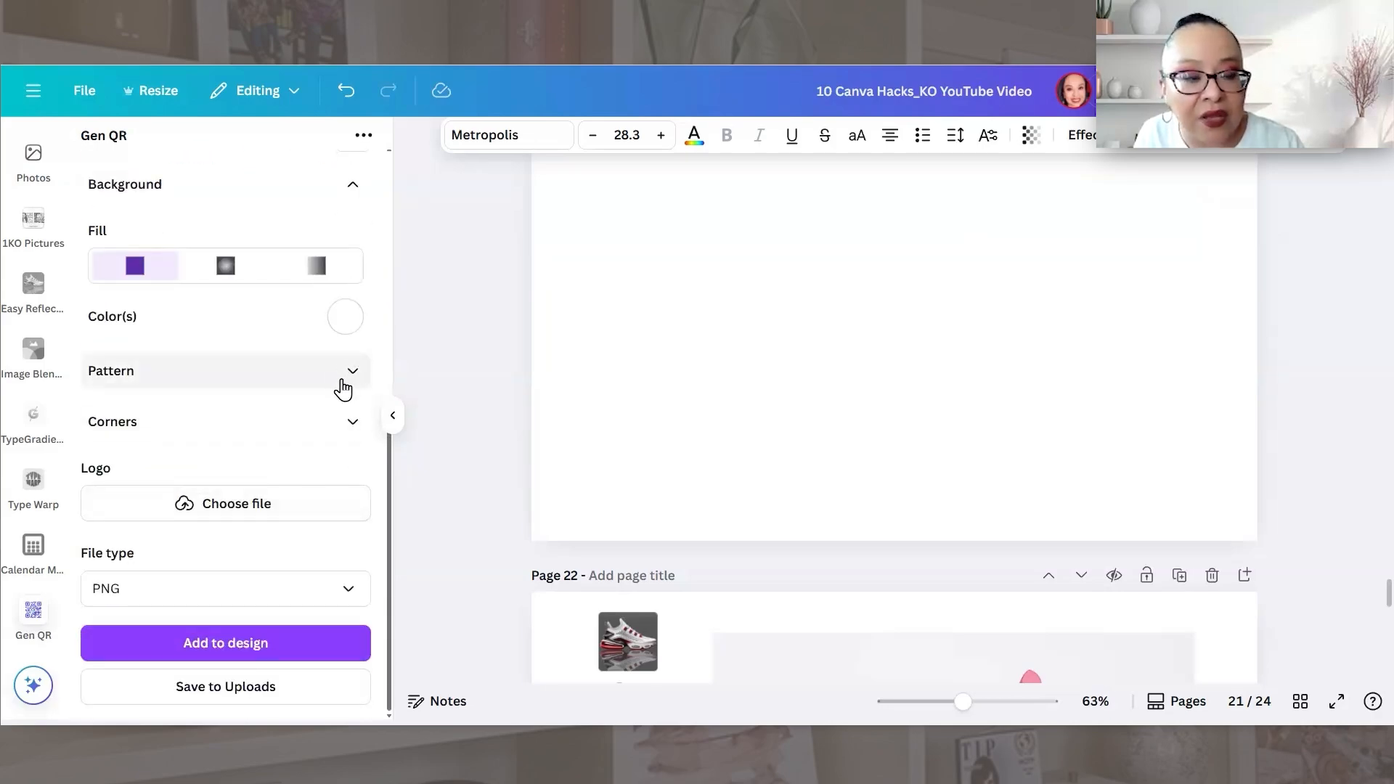
- Set the QR code's pattern color to #F0C0B8
{"action": "left_click", "coordinate": [345, 372]}
{"action": "scroll", "coordinate": [124, 367], "scroll_direction": "down", "scroll_amount": 2}
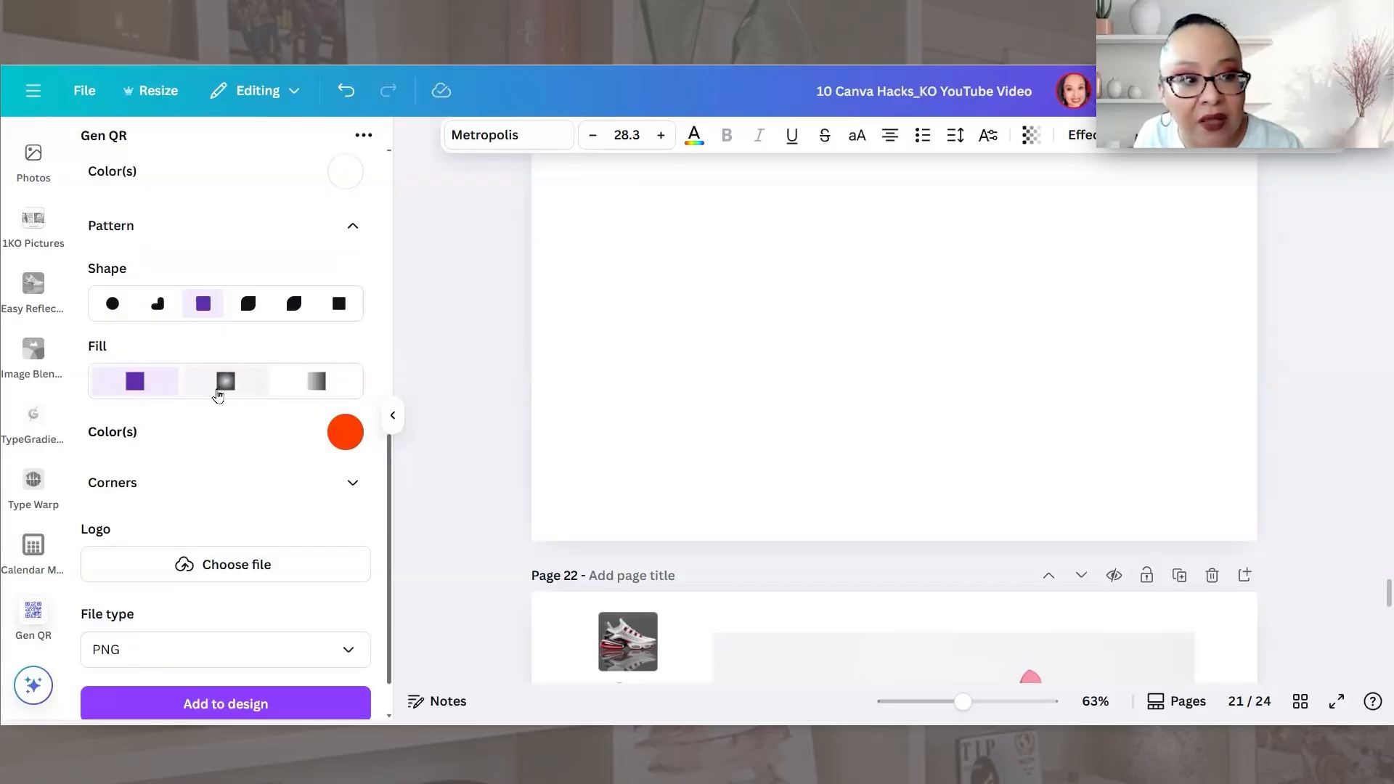
{"action": "left_click", "coordinate": [344, 433]}
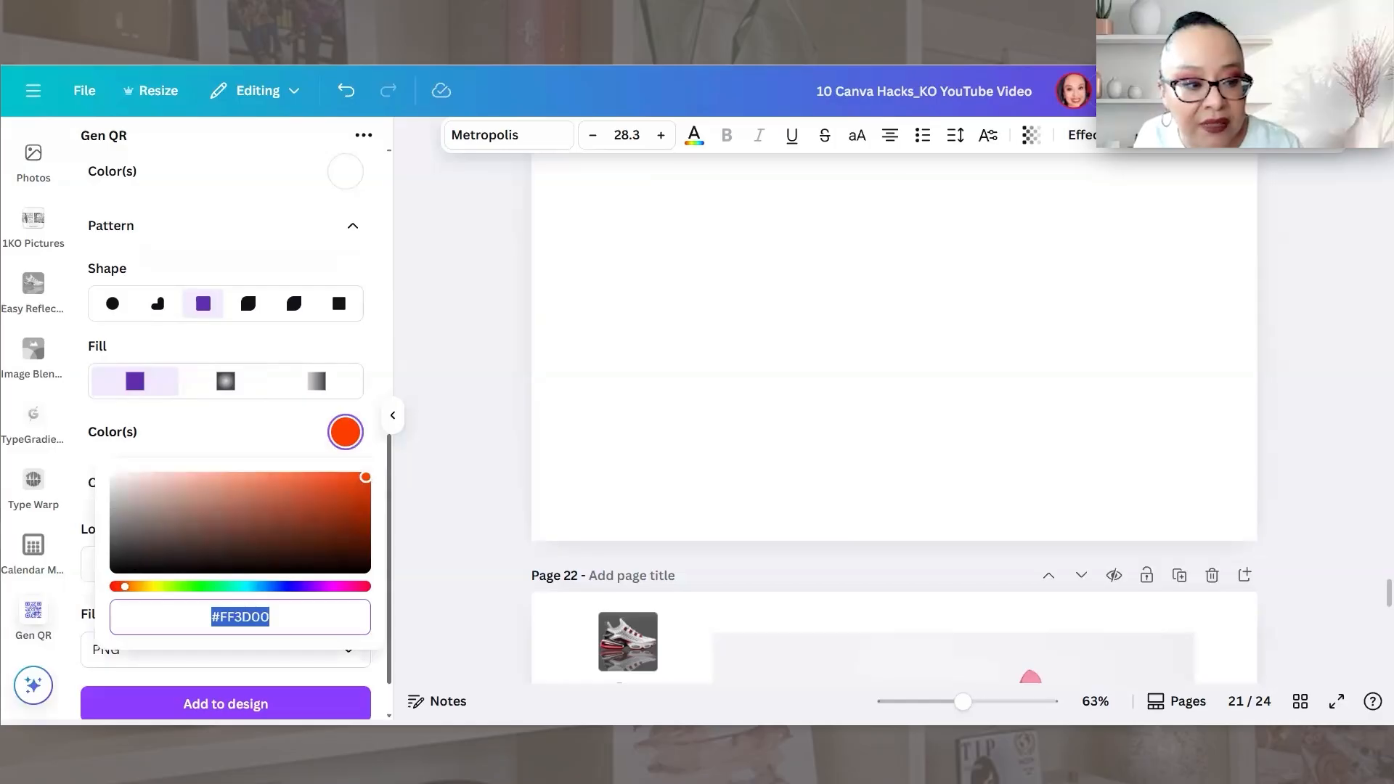
{"action": "left_click_drag", "start_coordinate": [112, 537], "coordinate": [115, 511]}
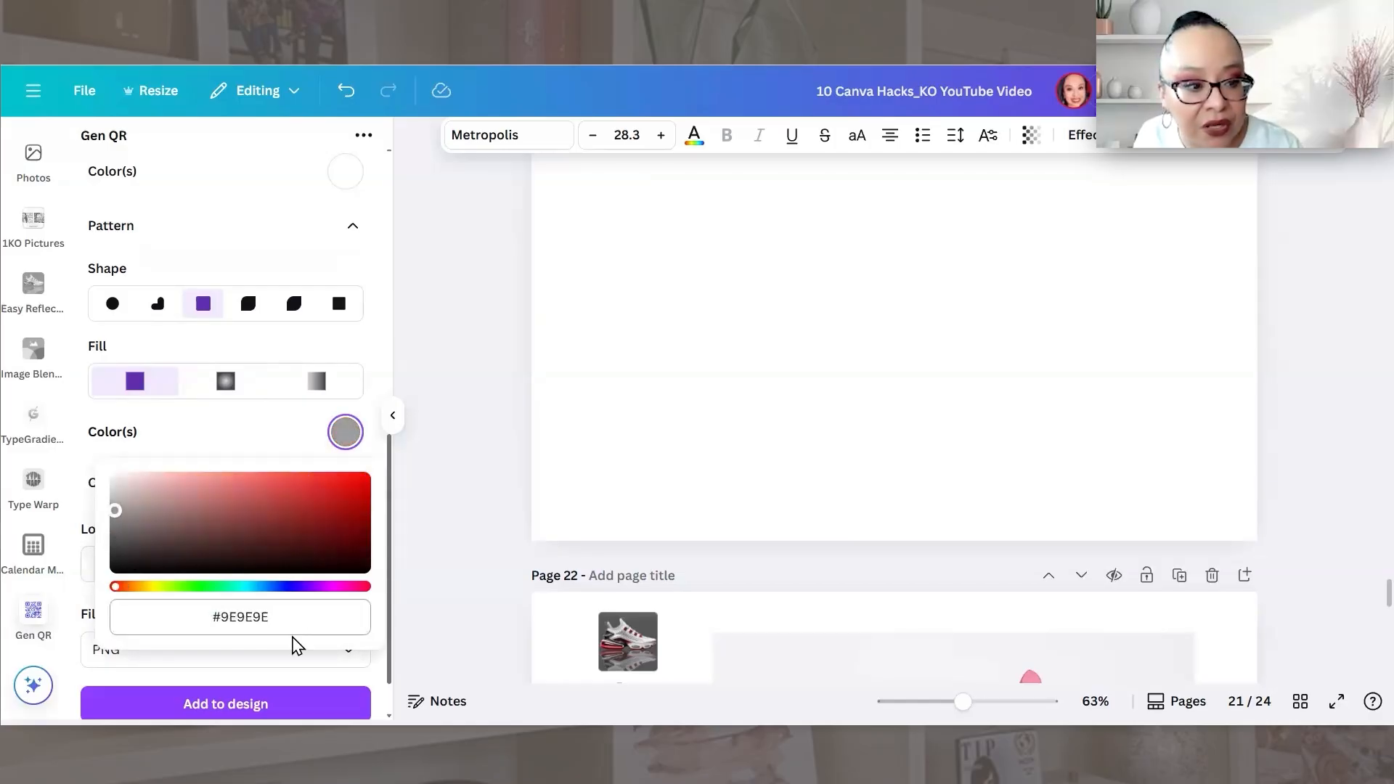
{"action": "left_click", "coordinate": [210, 616]}
{"action": "type", "text": "#F0C0B8"}
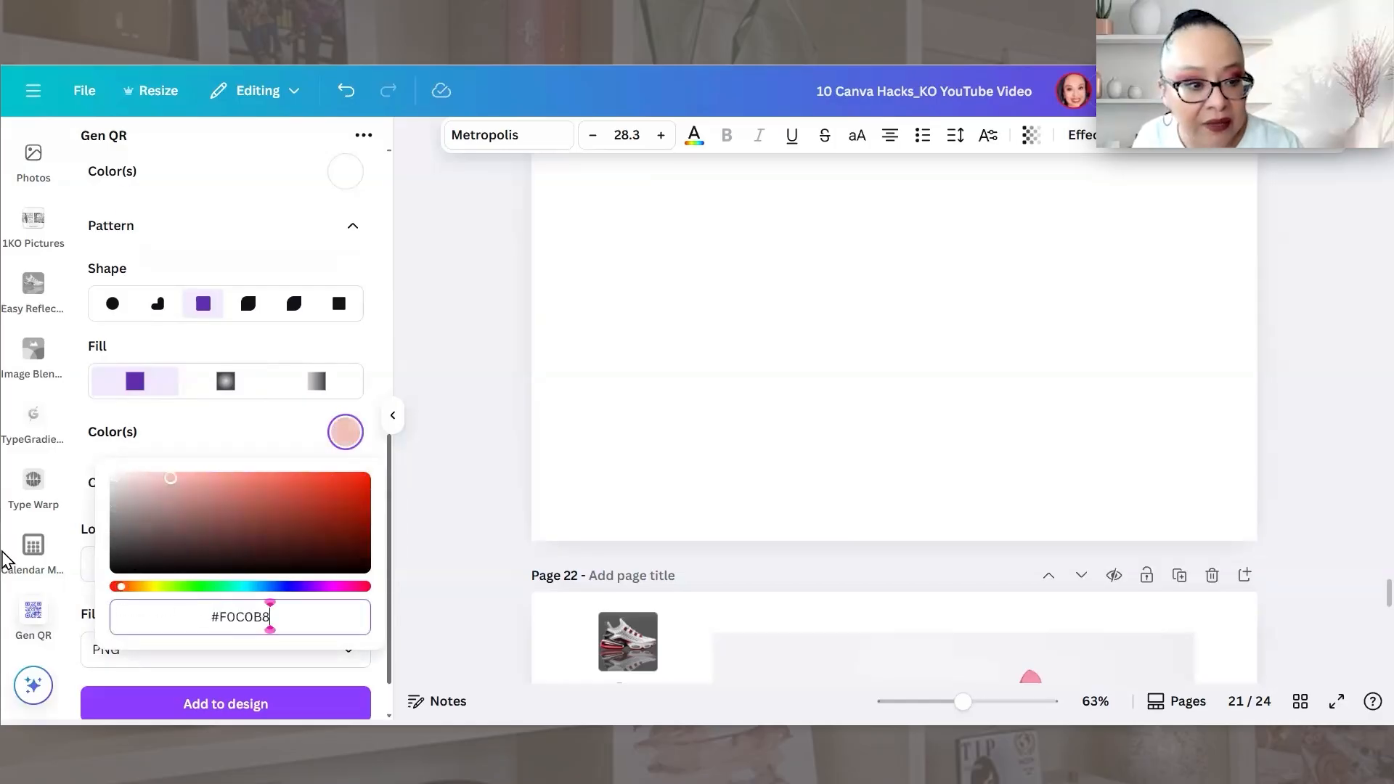
{"action": "left_click", "coordinate": [202, 444]}
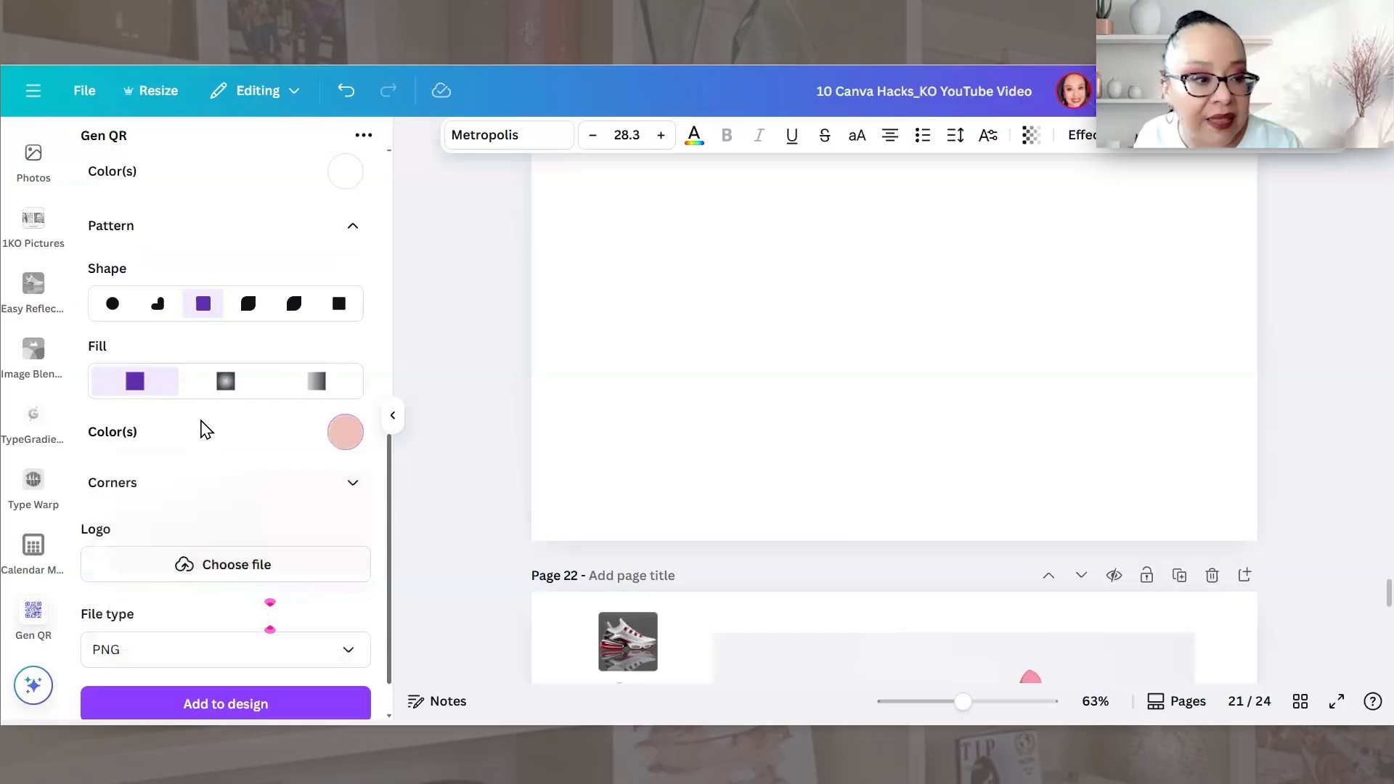
- Expand the QR code's Corners settings and look over the external and internal shape options
{"action": "scroll", "coordinate": [249, 444], "scroll_direction": "down", "scroll_amount": 1}
{"action": "left_click", "coordinate": [260, 429]}
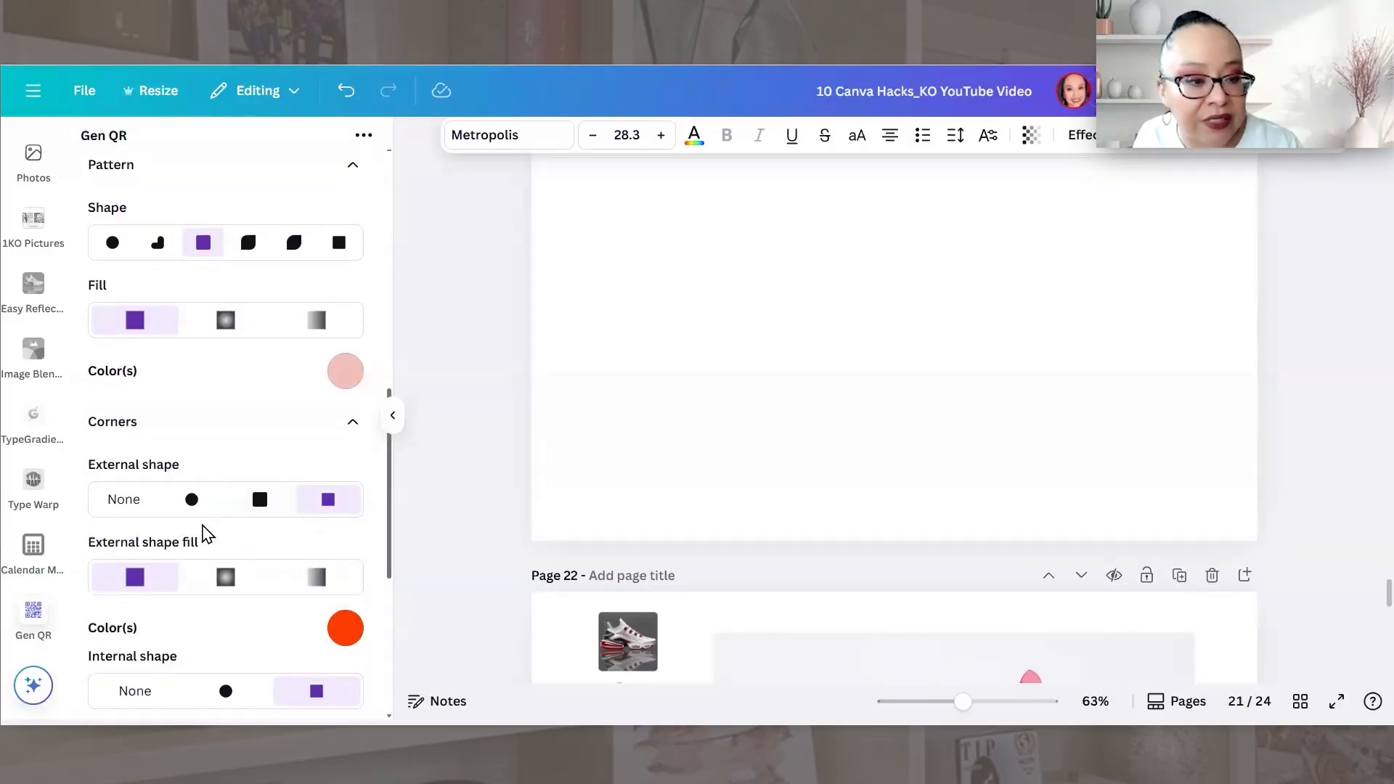
{"action": "scroll", "coordinate": [207, 526], "scroll_direction": "down", "scroll_amount": 2}
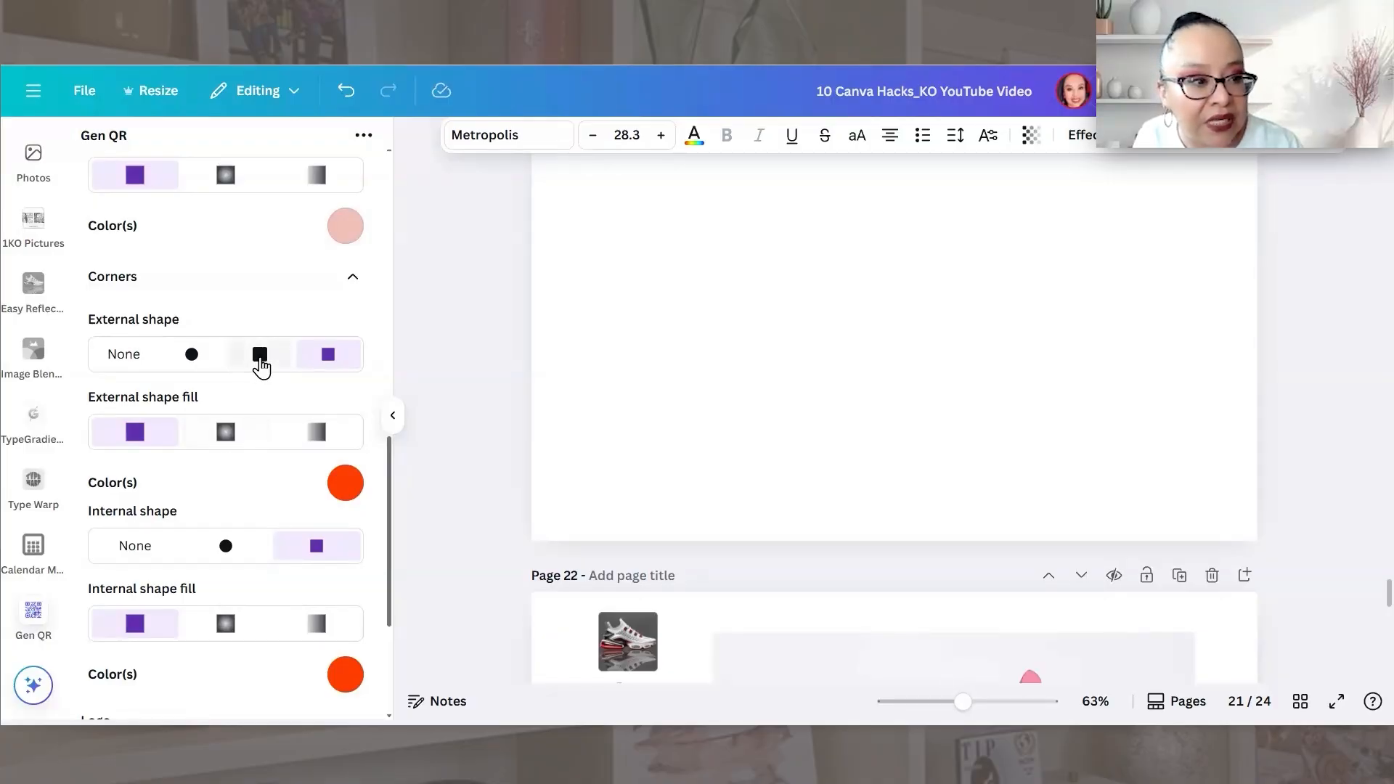
{"action": "scroll", "coordinate": [225, 479], "scroll_direction": "down", "scroll_amount": 2}
{"action": "scroll", "coordinate": [283, 476], "scroll_direction": "up", "scroll_amount": 2}
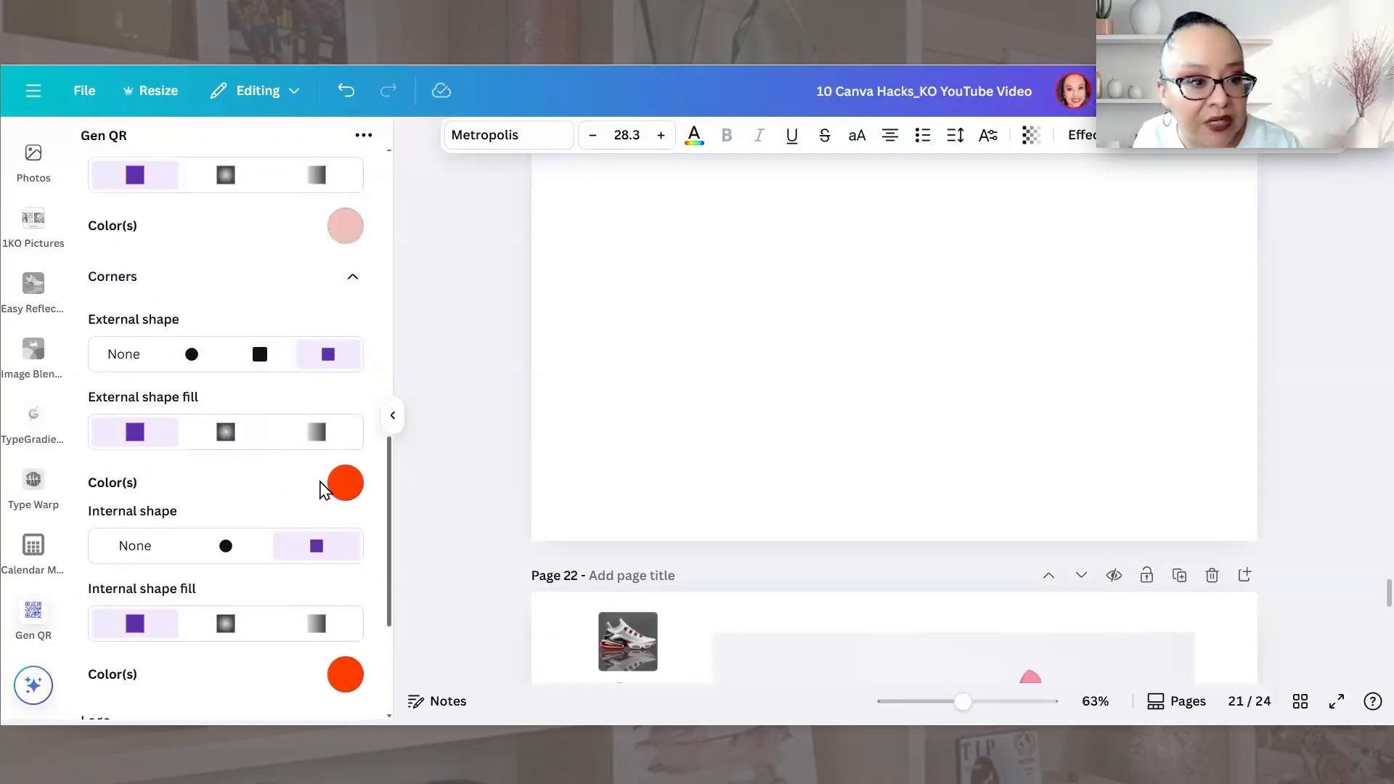
- Set the color of the QR corners' external shape to near-black #070504 and check the preview
{"action": "left_click", "coordinate": [346, 483]}
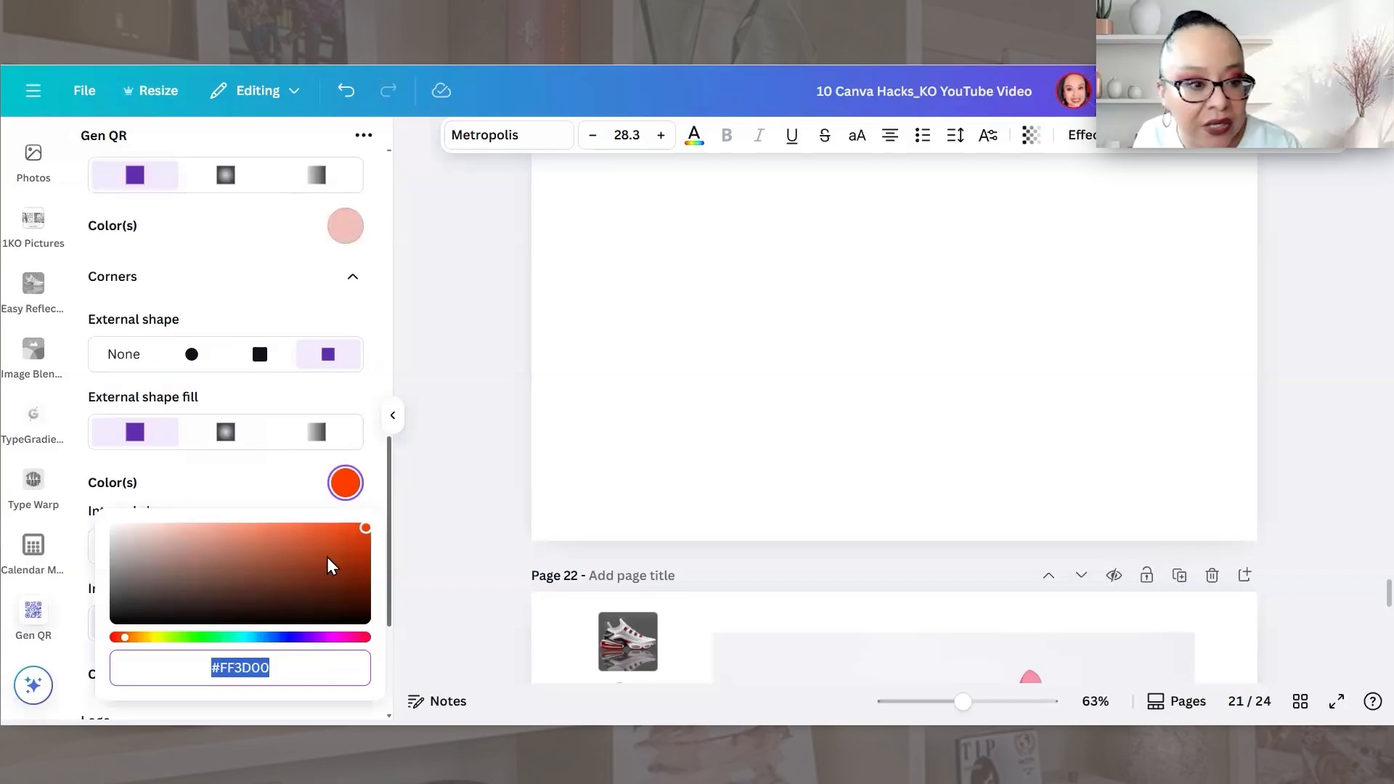
{"action": "left_click", "coordinate": [214, 619]}
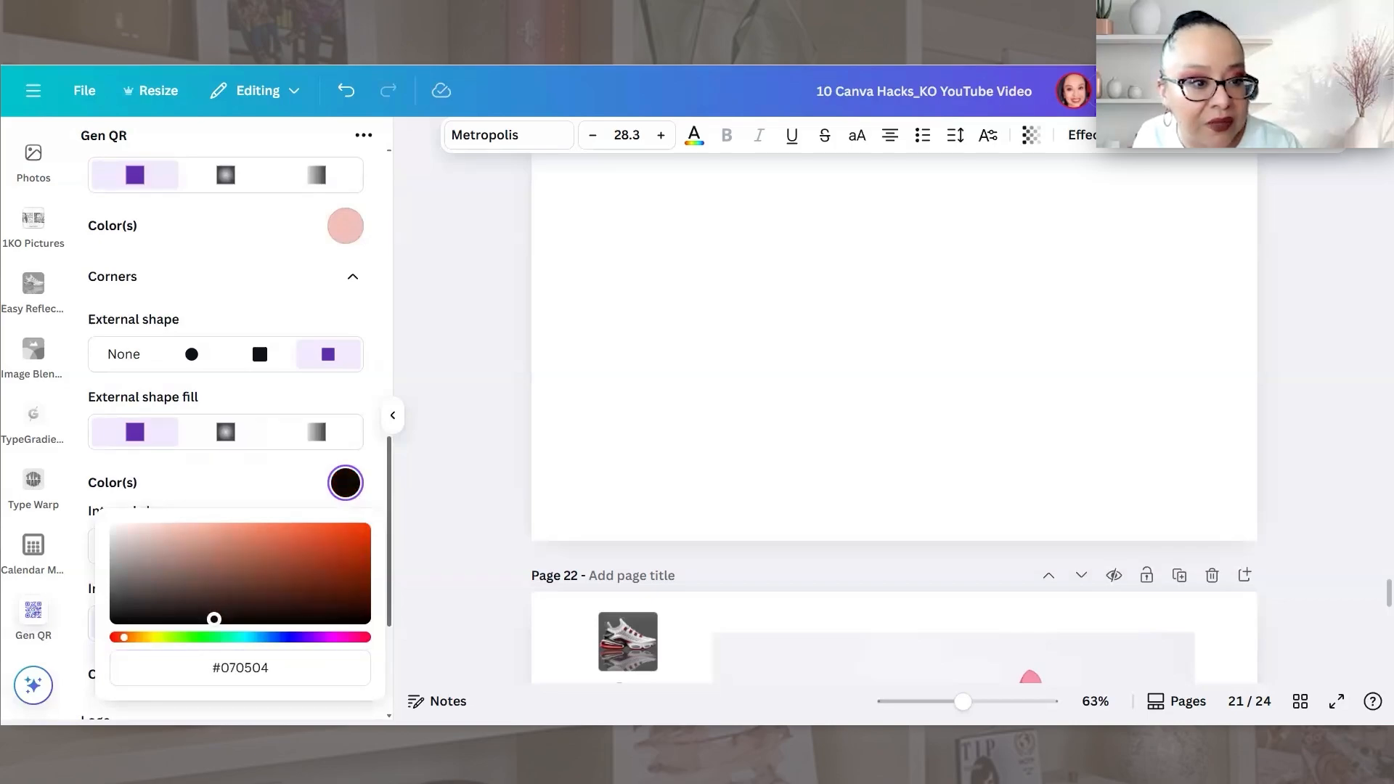
{"action": "left_click", "coordinate": [363, 392]}
{"action": "scroll", "coordinate": [360, 394], "scroll_direction": "up", "scroll_amount": 10}
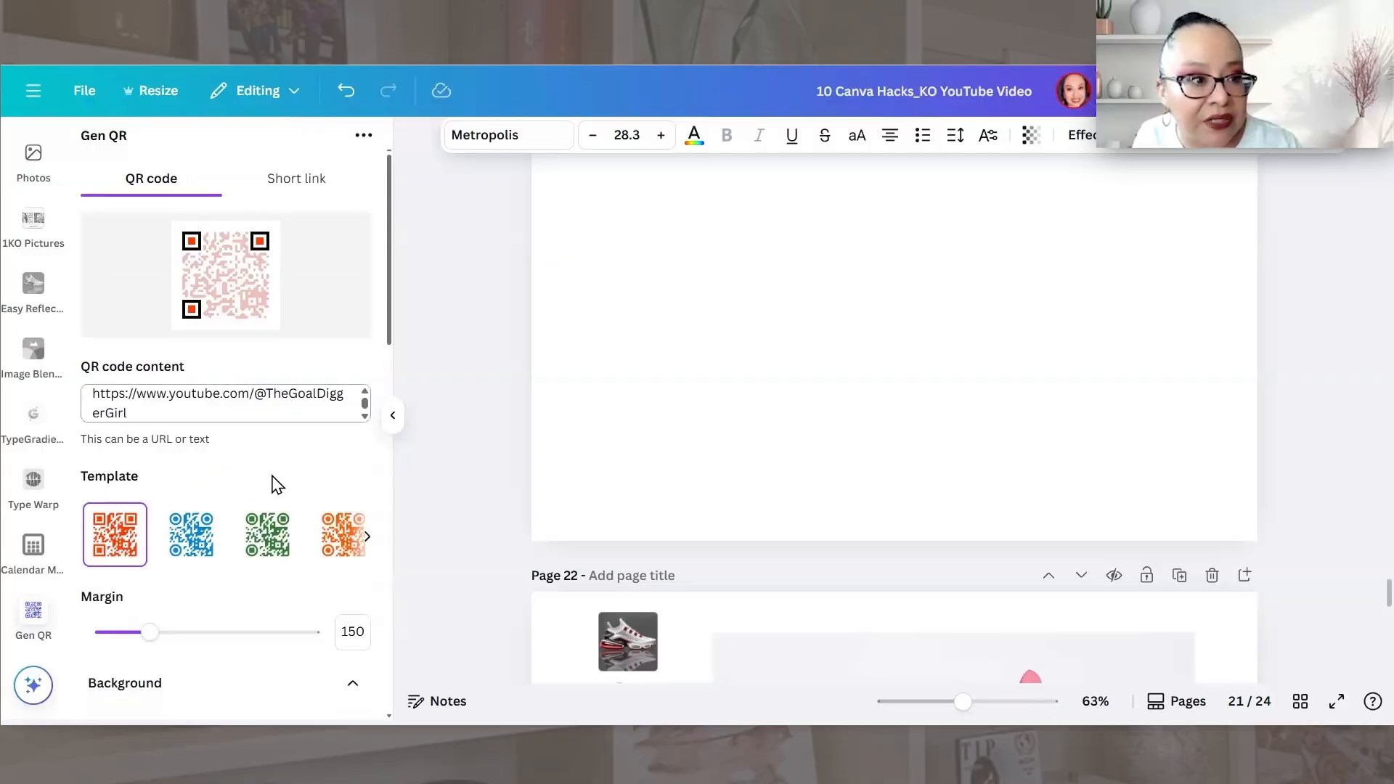
- Set the color of the QR corners' internal shape to #F0C0B8 and check the preview
{"action": "scroll", "coordinate": [274, 482], "scroll_direction": "down", "scroll_amount": 12}
{"action": "left_click", "coordinate": [356, 512]}
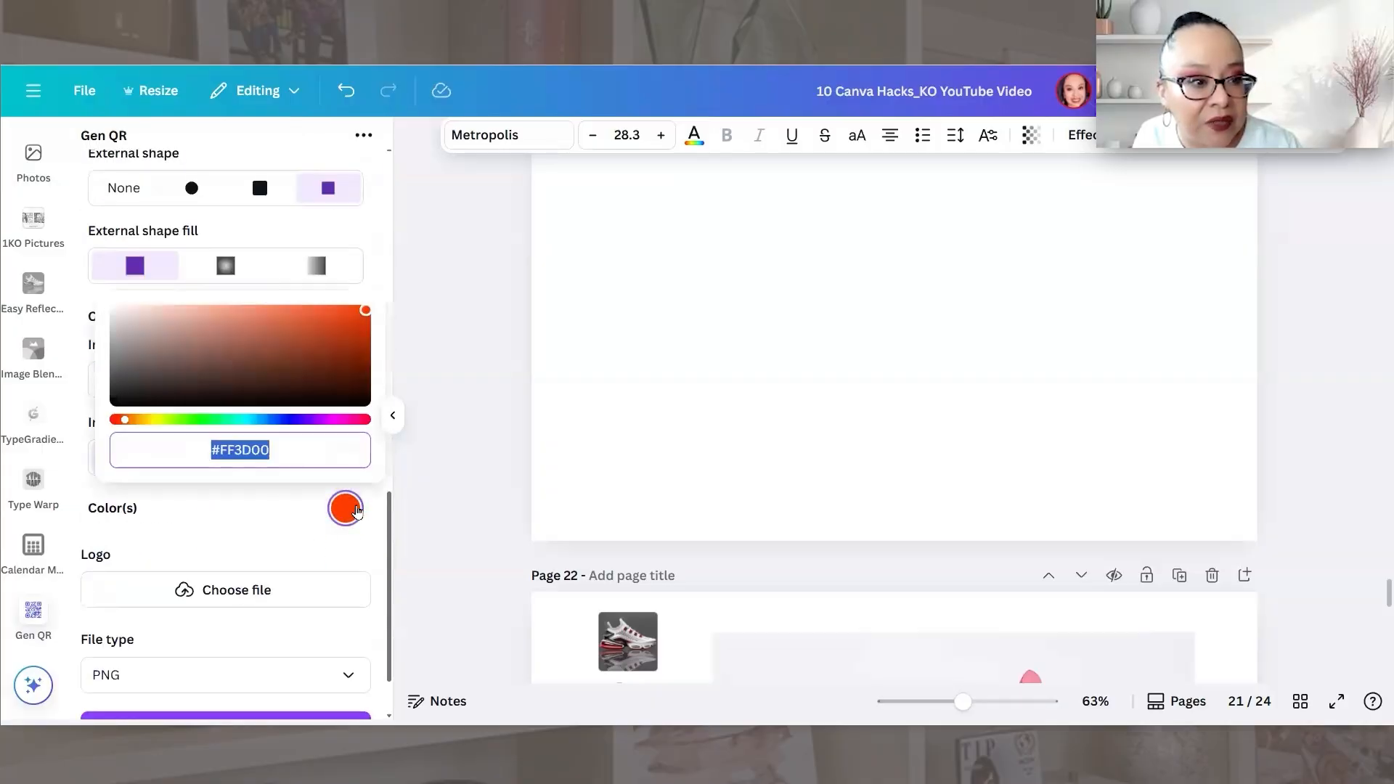
{"action": "key", "text": "BackSpace"}
{"action": "type", "text": "#EAEDCD"}
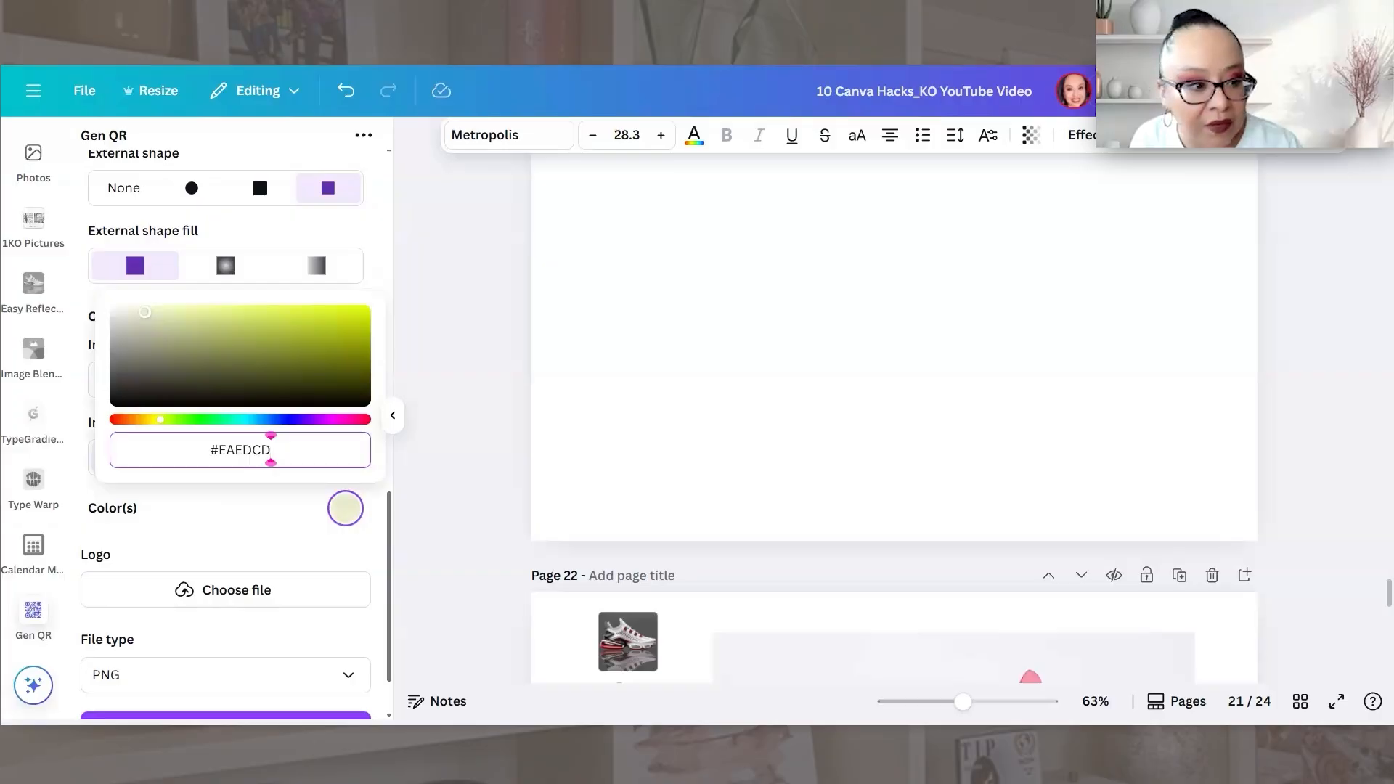
{"action": "key", "text": "ctrl+a"}
{"action": "key", "text": "BackSpace"}
{"action": "type", "text": "#F0C0B8"}
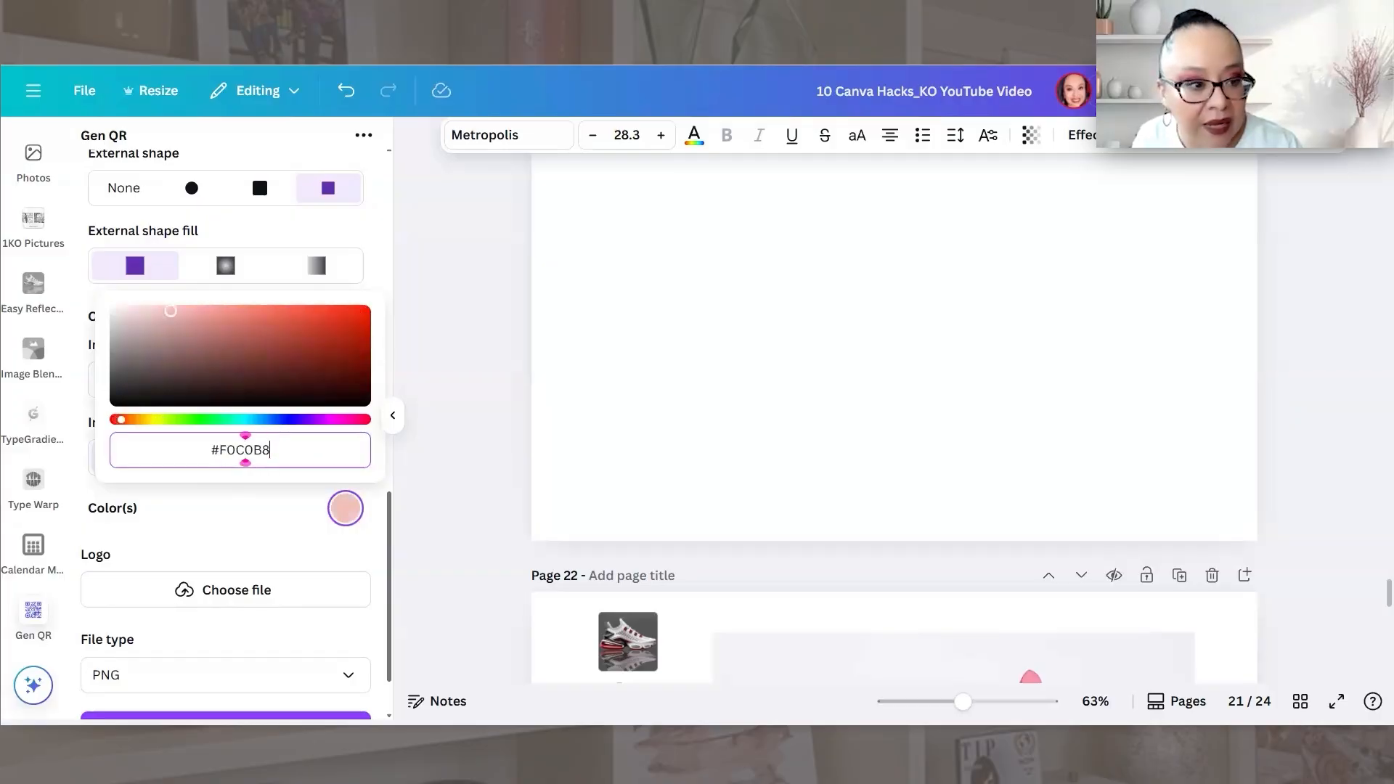
{"action": "left_click", "coordinate": [170, 503]}
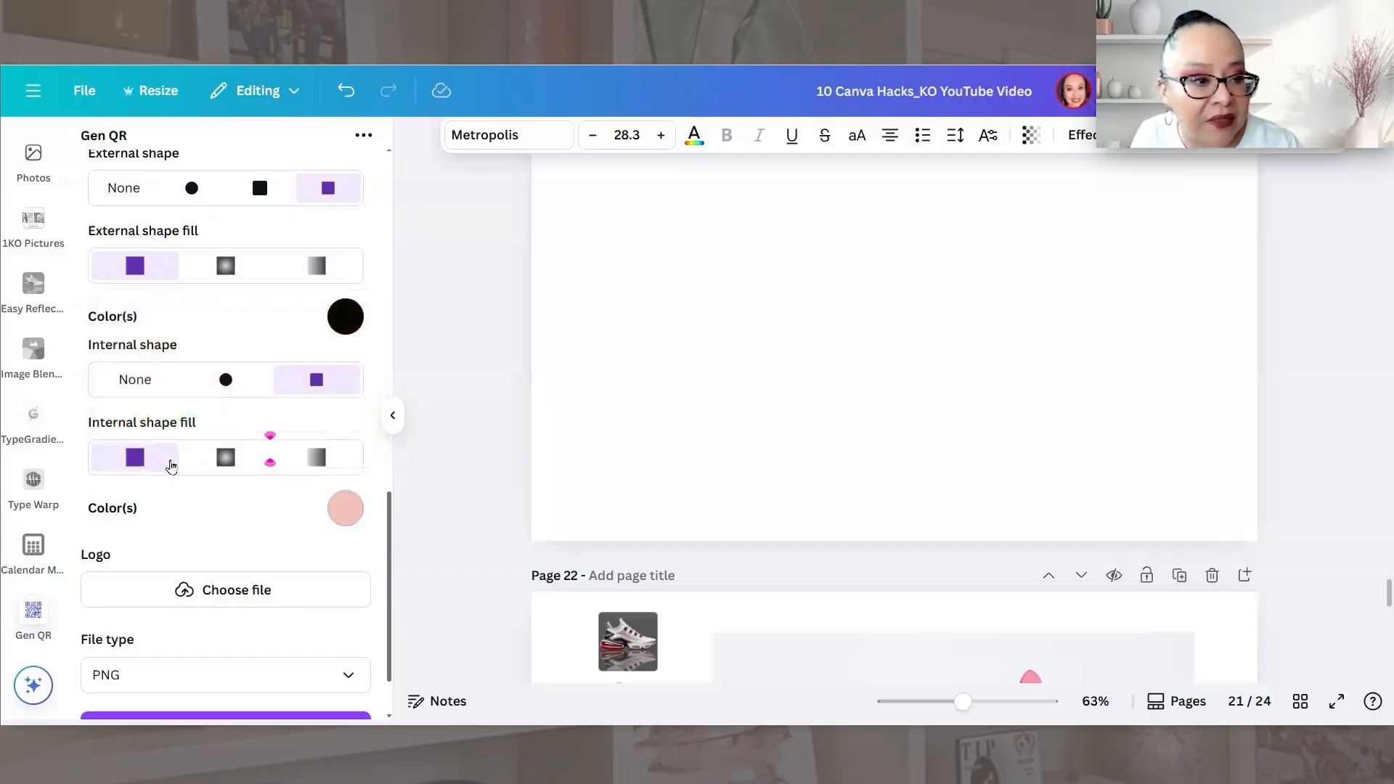
{"action": "scroll", "coordinate": [171, 464], "scroll_direction": "up", "scroll_amount": 10}
{"action": "scroll", "coordinate": [170, 473], "scroll_direction": "up", "scroll_amount": 3}
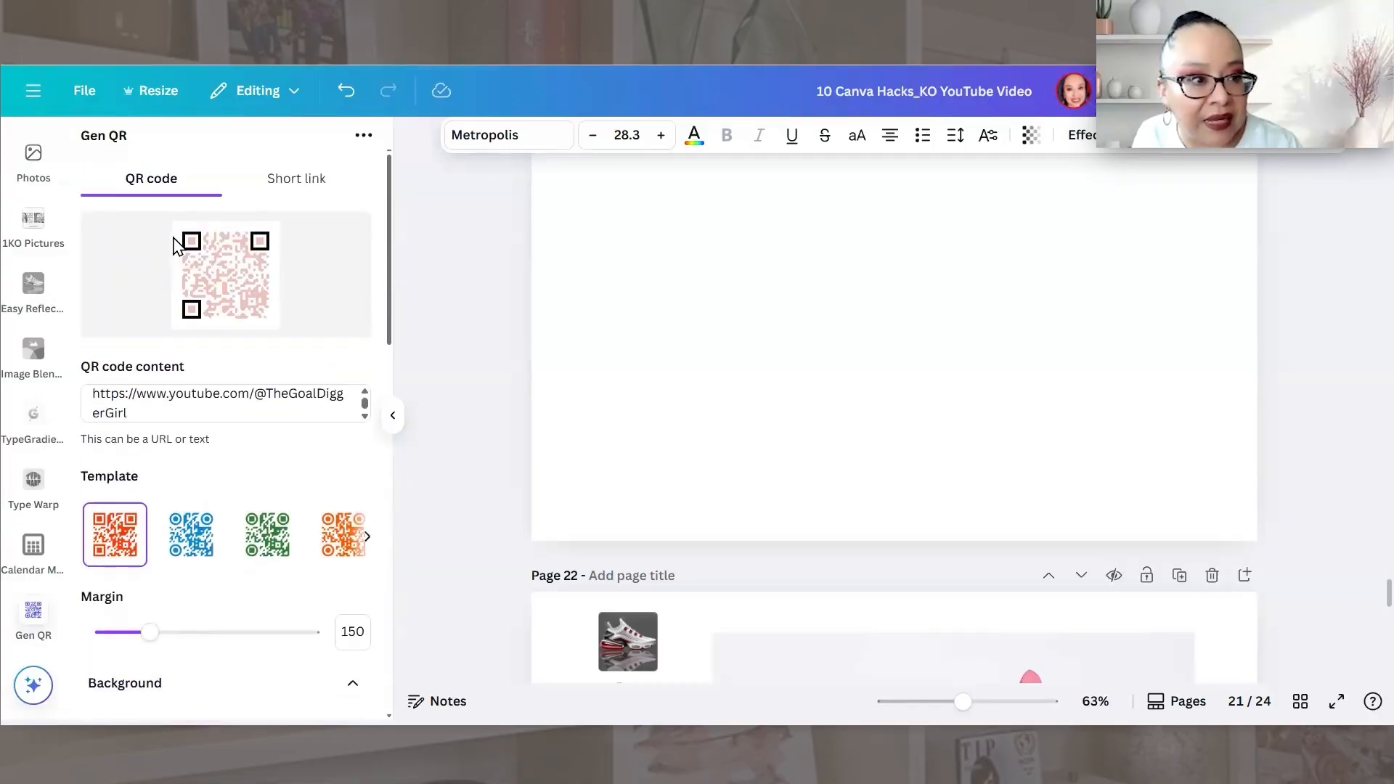
- Reuse the pattern color #F0C0B8 for the external shape of the QR code's corners
{"action": "scroll", "coordinate": [256, 288], "scroll_direction": "down", "scroll_amount": 5}
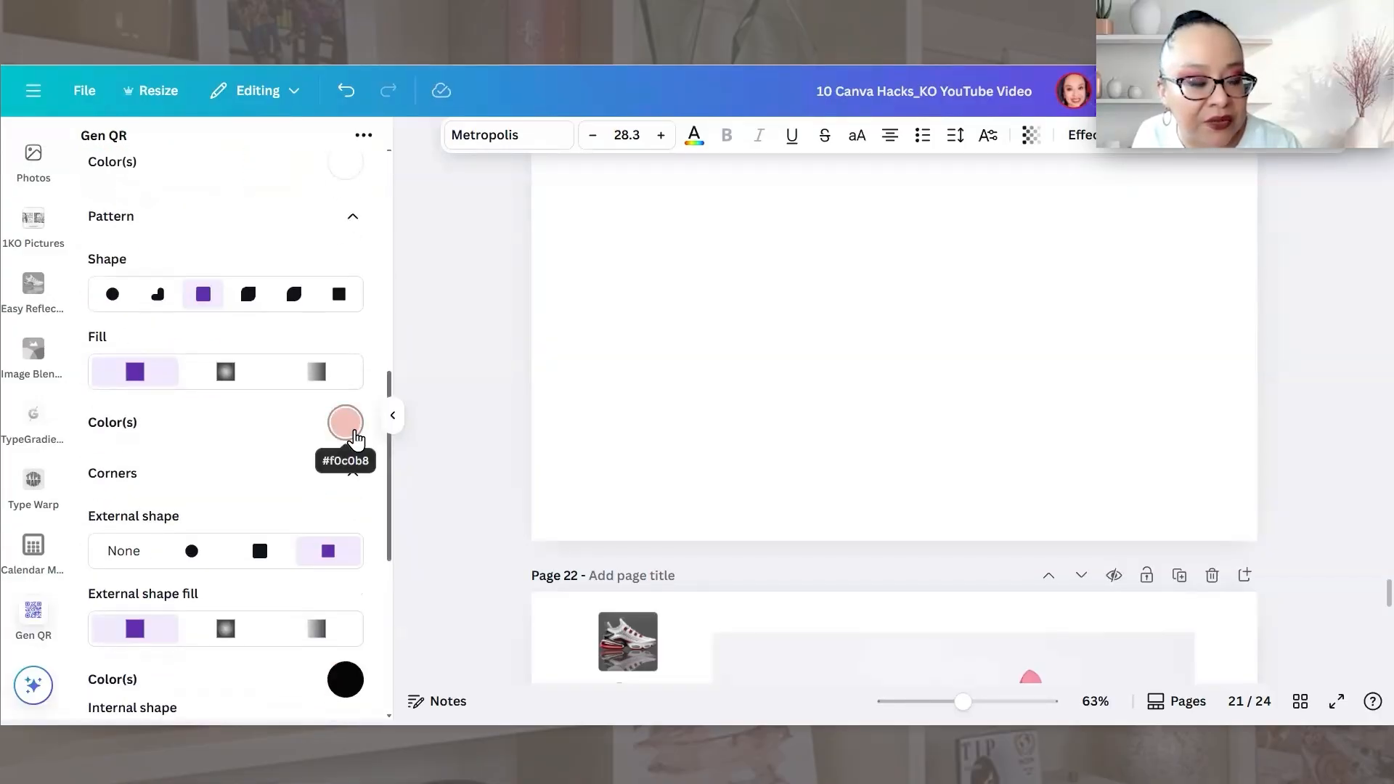
{"action": "left_click", "coordinate": [356, 431]}
{"action": "left_click", "coordinate": [296, 433]}
{"action": "scroll", "coordinate": [312, 472], "scroll_direction": "down", "scroll_amount": 5}
{"action": "left_click", "coordinate": [345, 315]}
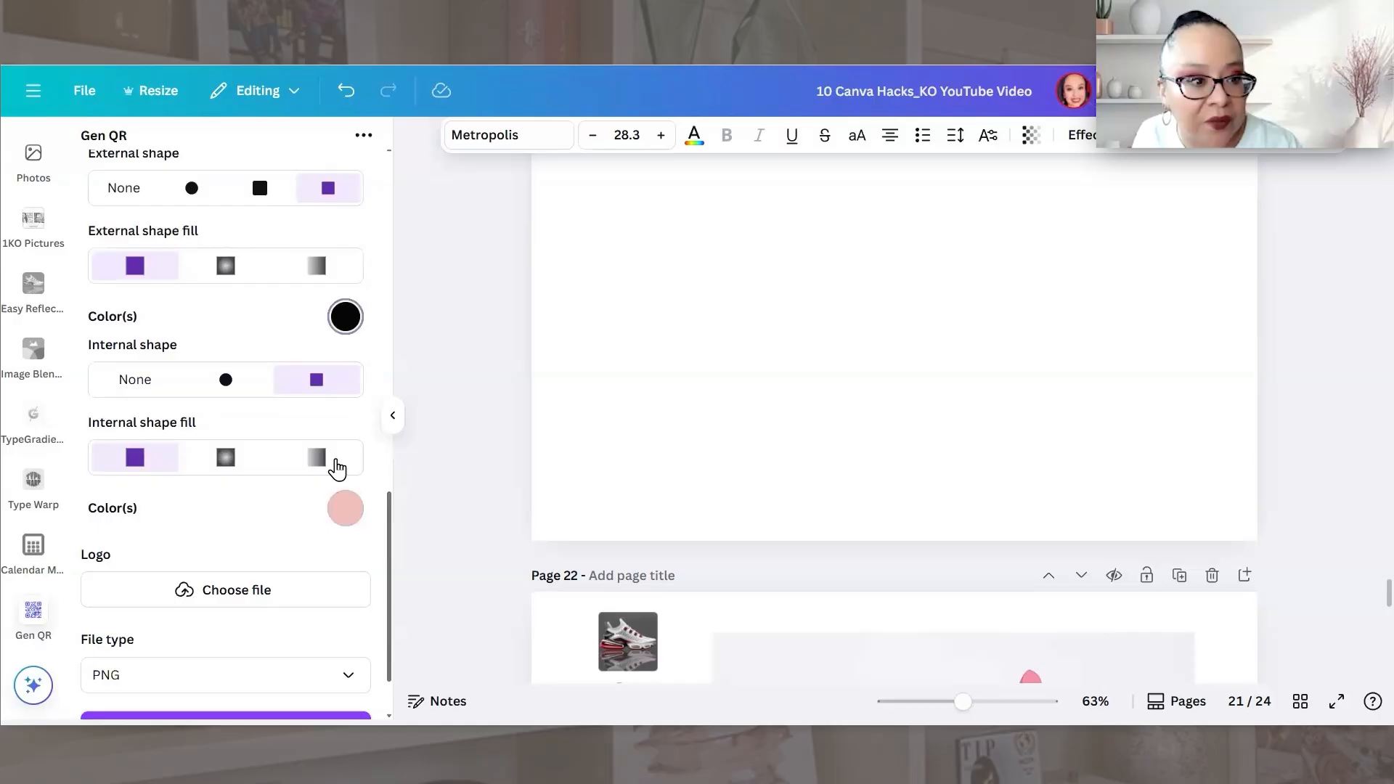
{"action": "key", "text": "BackSpace"}
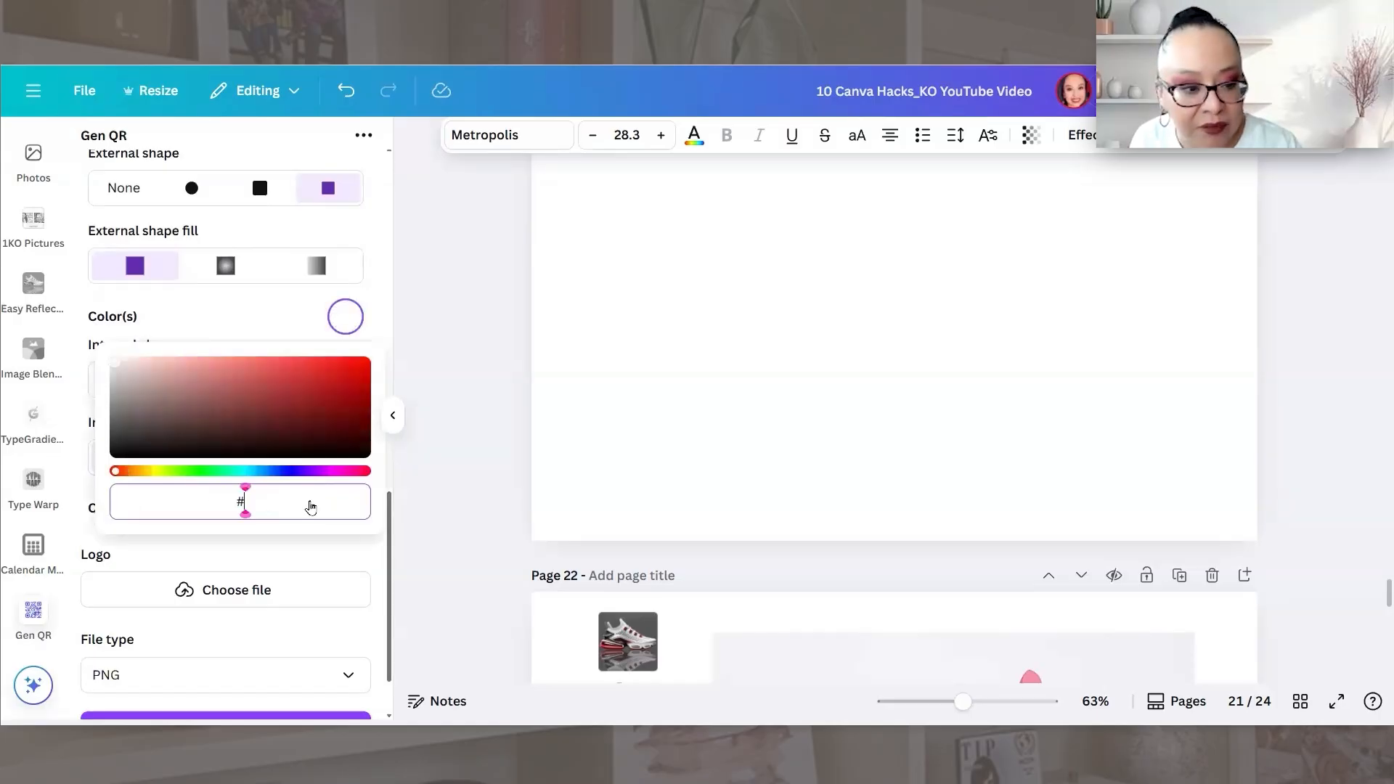
{"action": "type", "text": "F0C0B8"}
{"action": "left_click", "coordinate": [227, 294]}
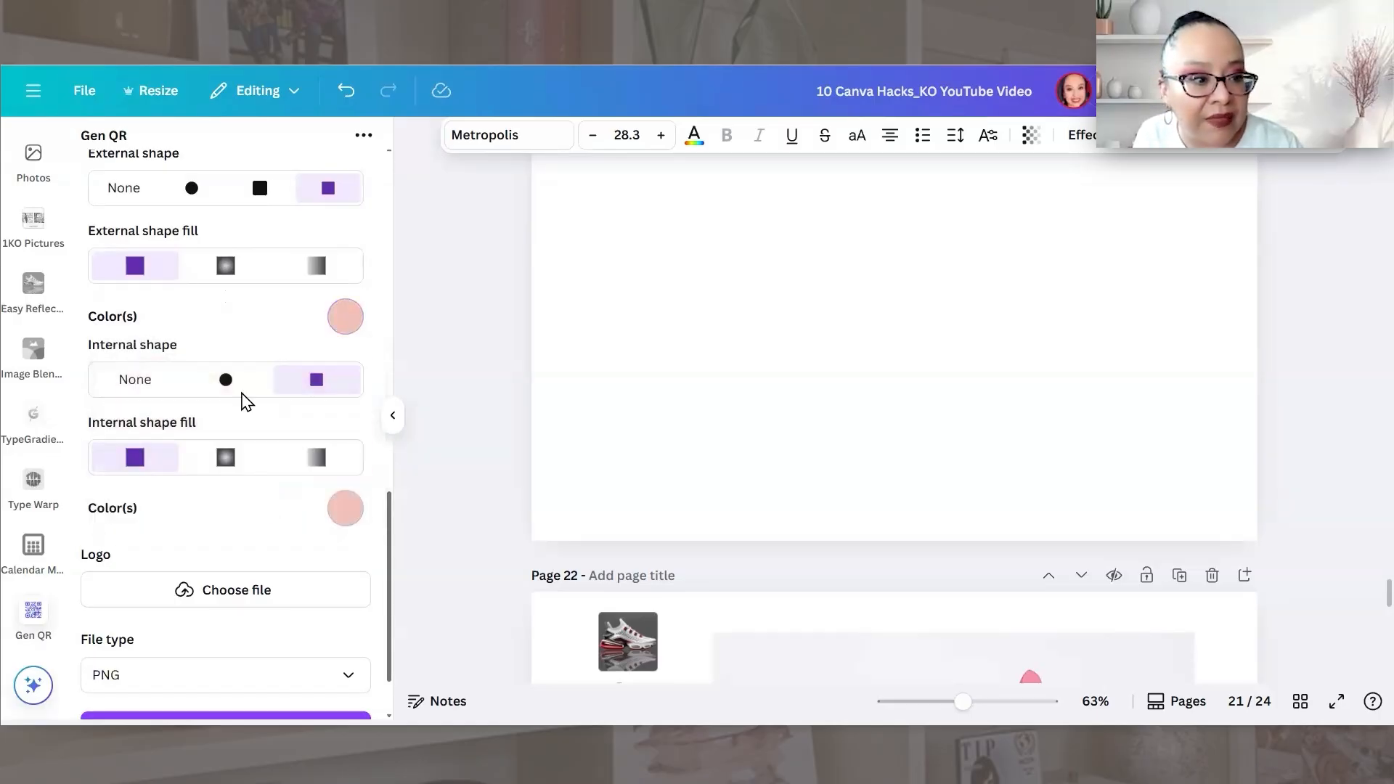
- Upload youtube.webp as the QR code's logo and check it in the preview
{"action": "scroll", "coordinate": [247, 428], "scroll_direction": "down", "scroll_amount": 2}
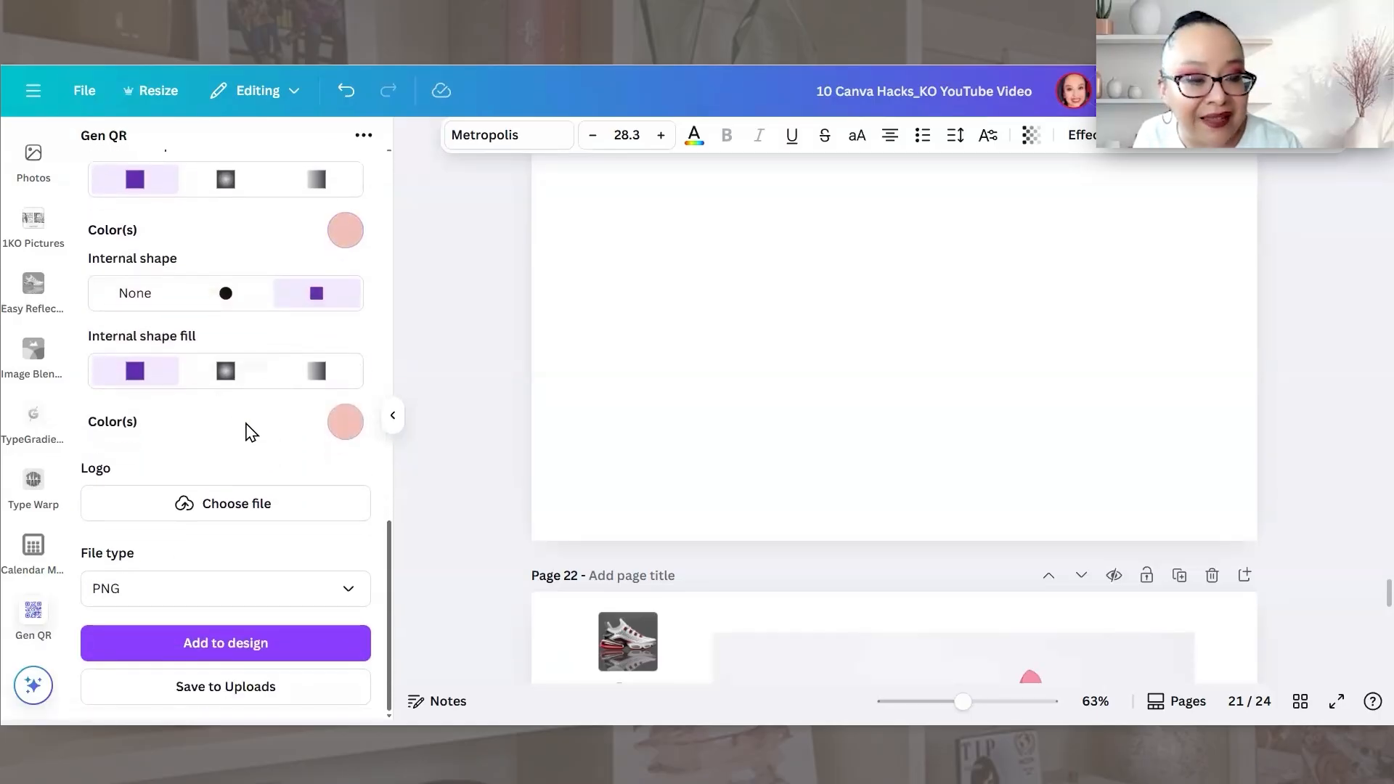
{"action": "left_click", "coordinate": [258, 510]}
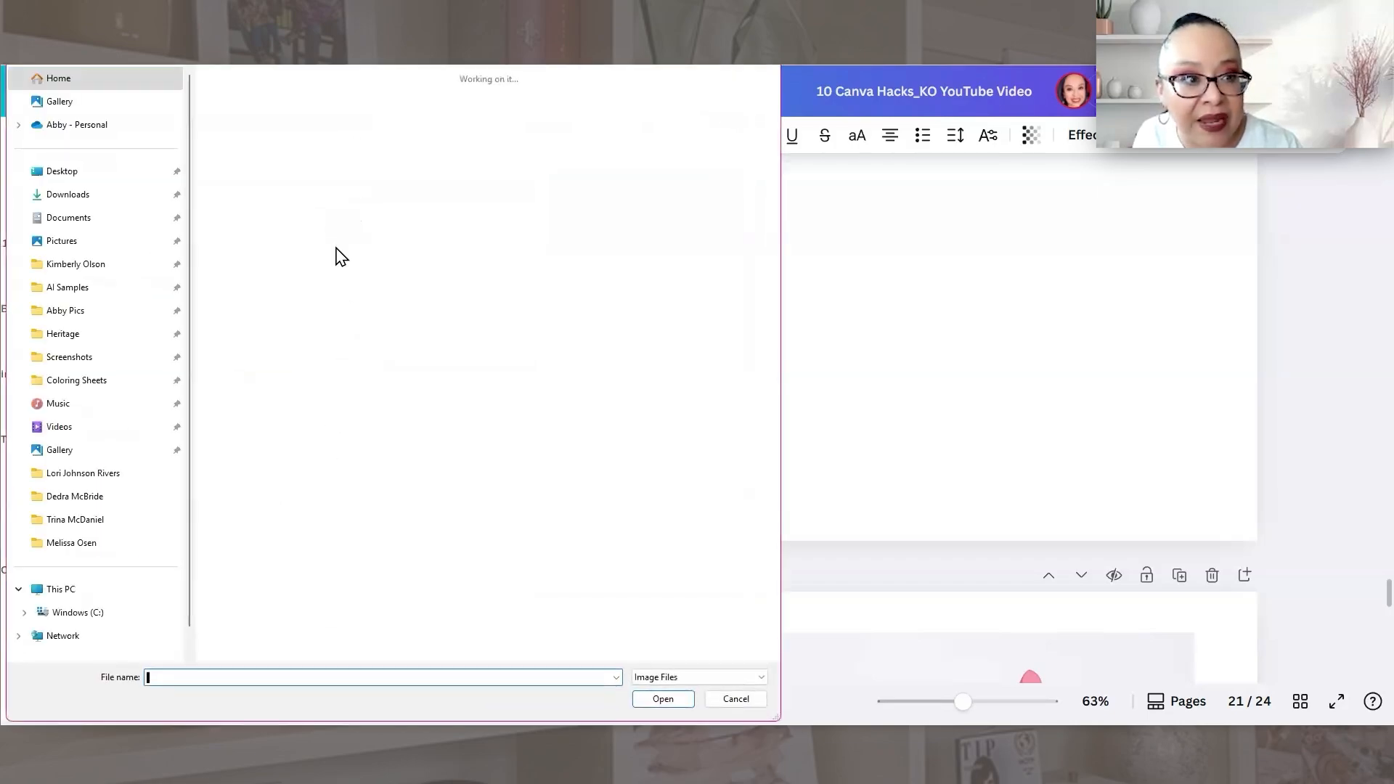
{"action": "left_click", "coordinate": [317, 177]}
{"action": "double_click", "coordinate": [317, 177]}
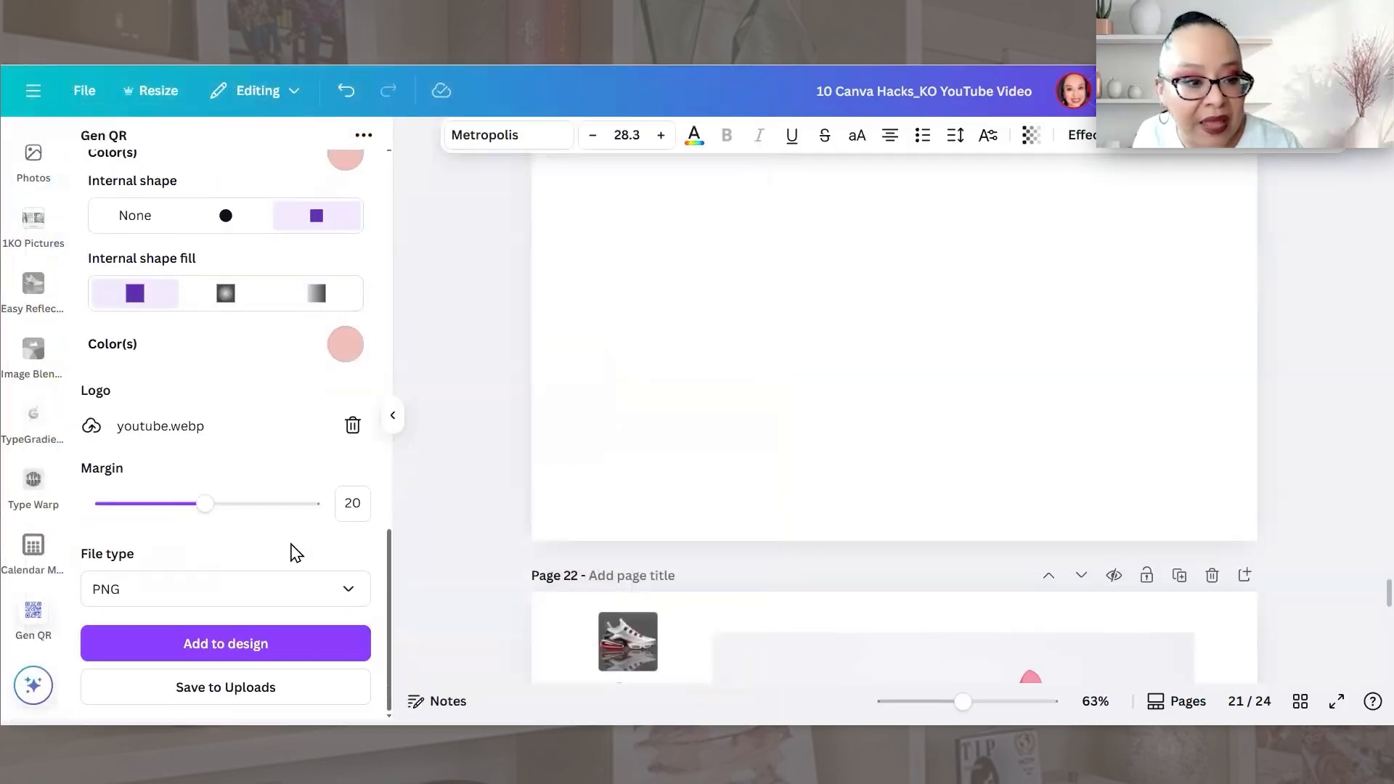
{"action": "scroll", "coordinate": [221, 566], "scroll_direction": "up", "scroll_amount": 15}
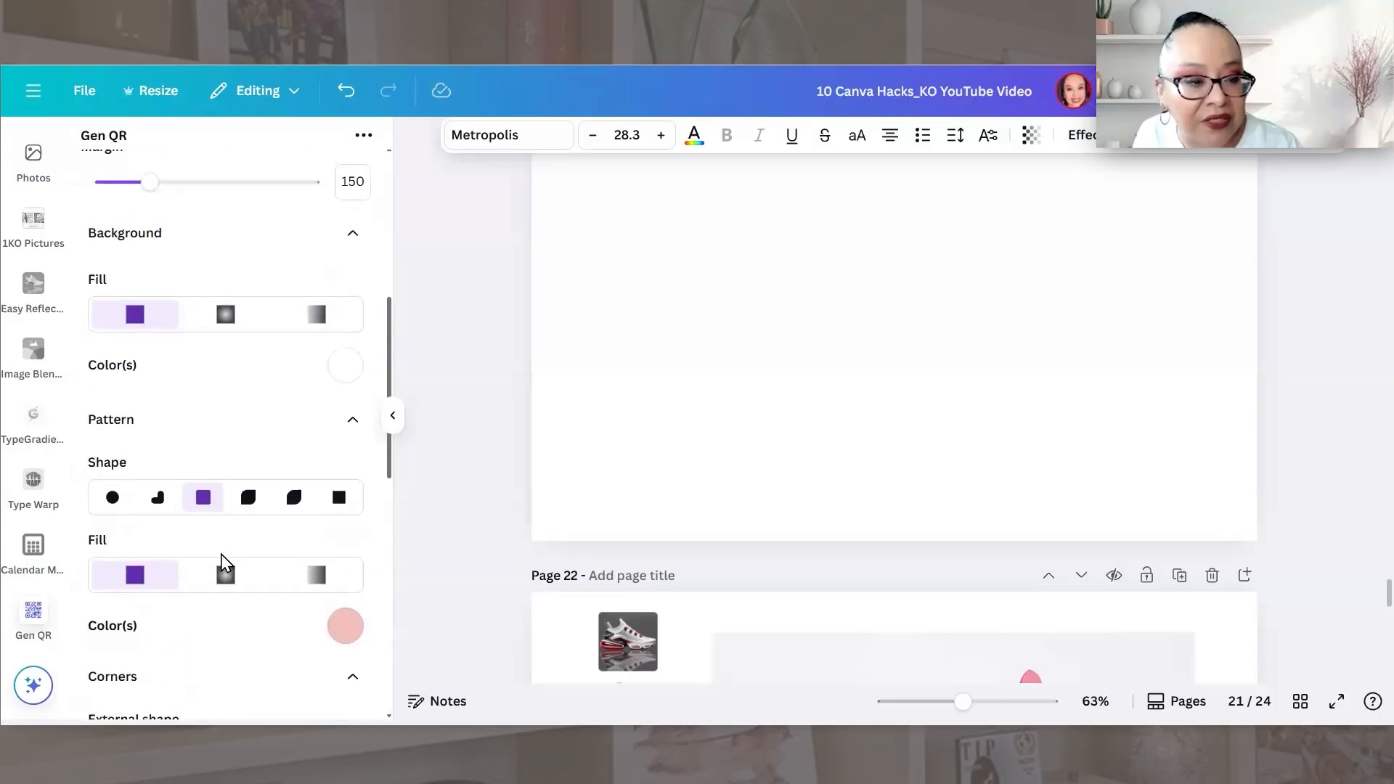
{"action": "scroll", "coordinate": [229, 563], "scroll_direction": "up", "scroll_amount": 1}
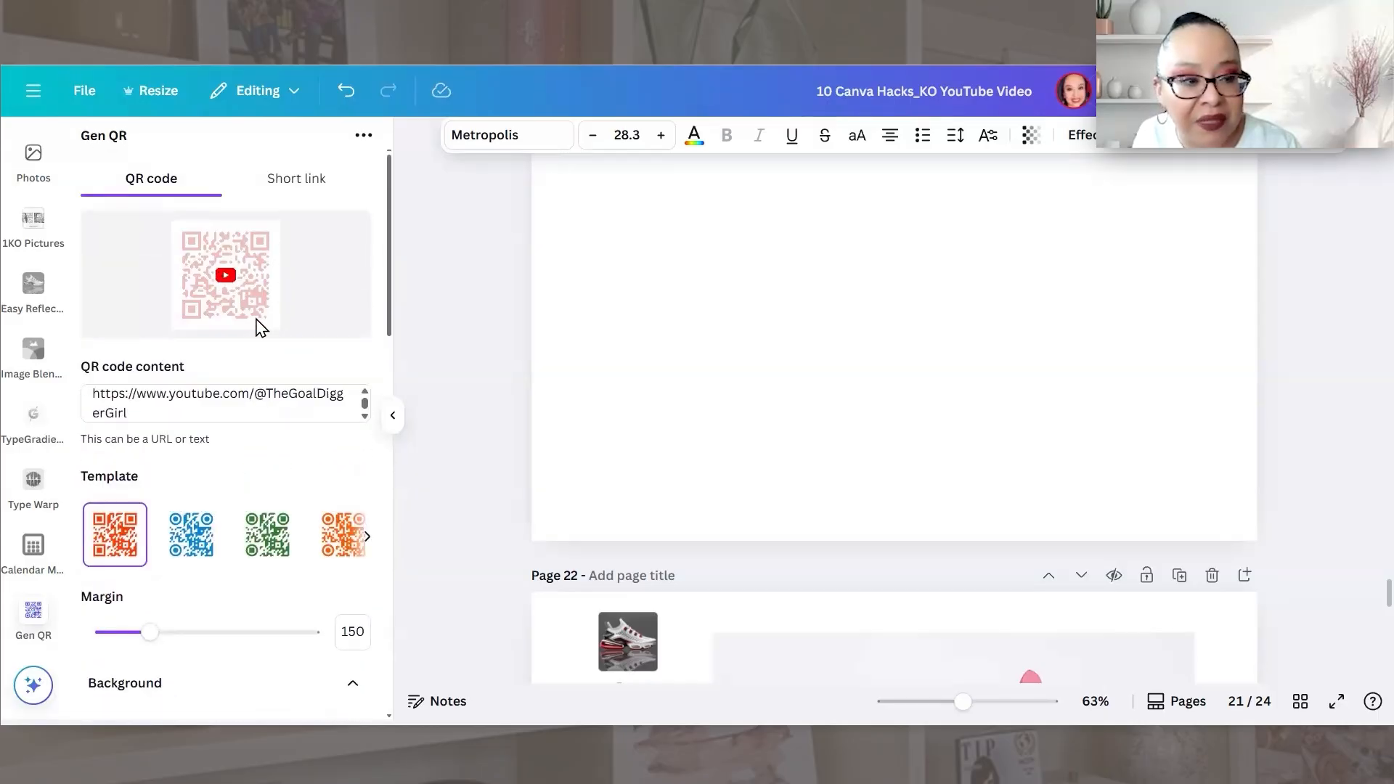
- Add the finished QR code to the design on page 21 as a PNG
{"action": "scroll", "coordinate": [205, 641], "scroll_direction": "down", "scroll_amount": 12}
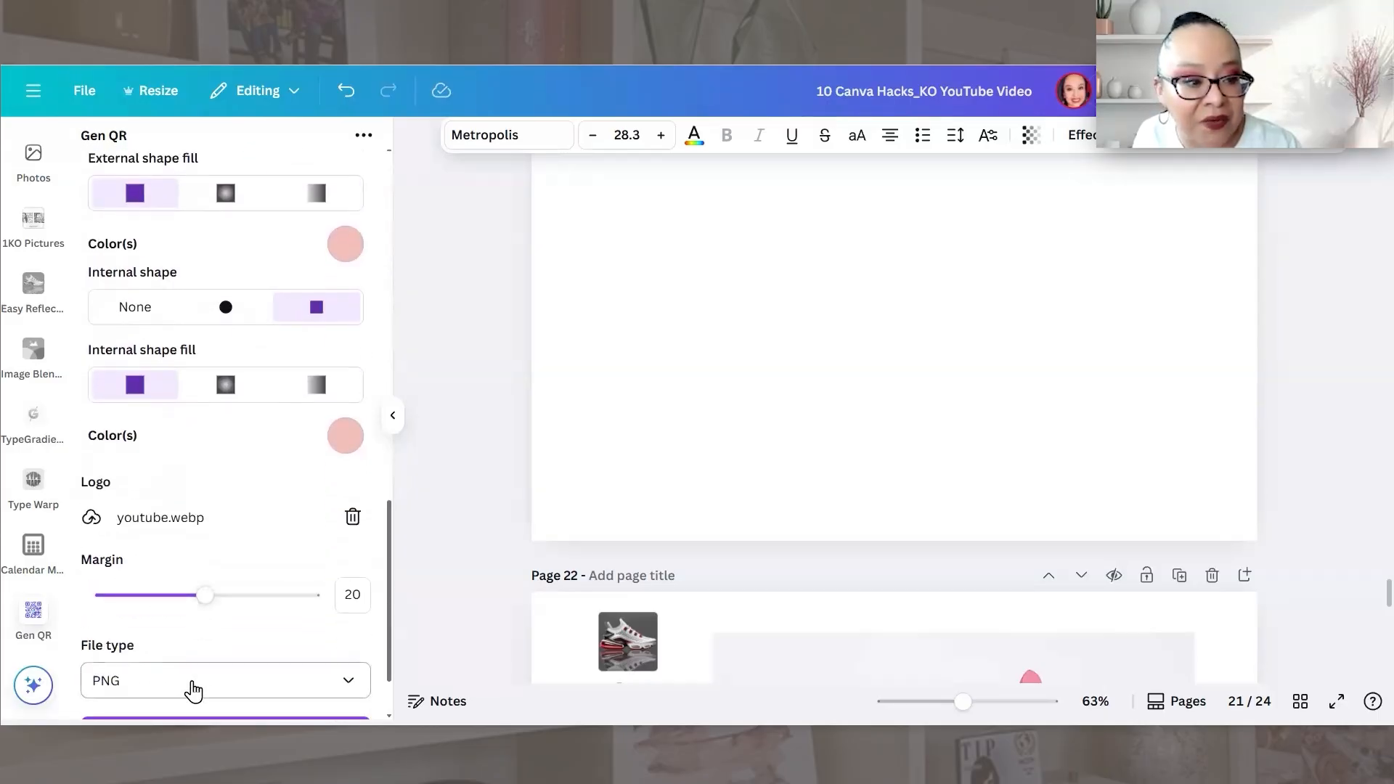
{"action": "scroll", "coordinate": [193, 690], "scroll_direction": "down", "scroll_amount": 3}
{"action": "left_click", "coordinate": [225, 643]}
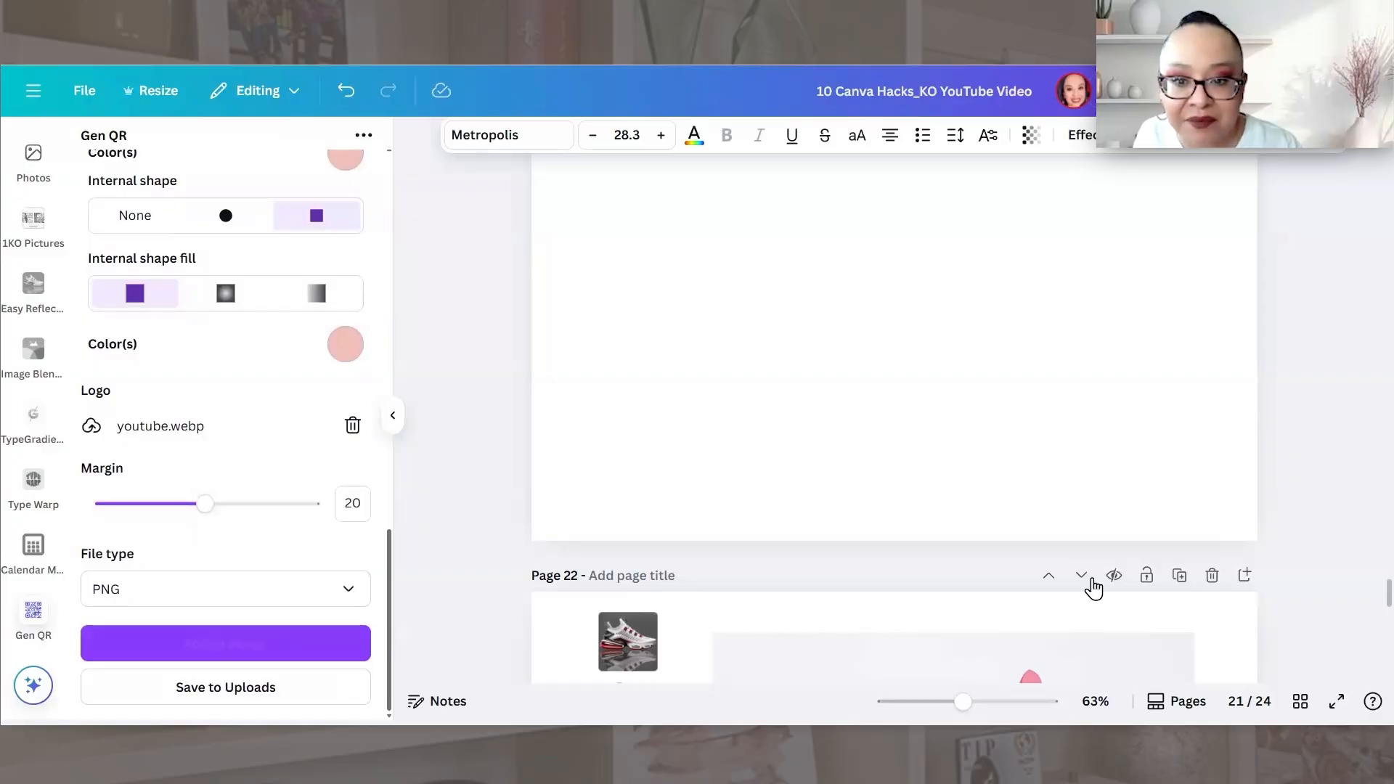
- Reposition the QR code near the middle of page 21 and deselect it
{"action": "scroll", "coordinate": [989, 421], "scroll_direction": "up", "scroll_amount": 4}
{"action": "left_click_drag", "start_coordinate": [974, 398], "coordinate": [1046, 353]}
{"action": "left_click_drag", "start_coordinate": [964, 496], "coordinate": [963, 508]}
{"action": "left_click", "coordinate": [1079, 505]}
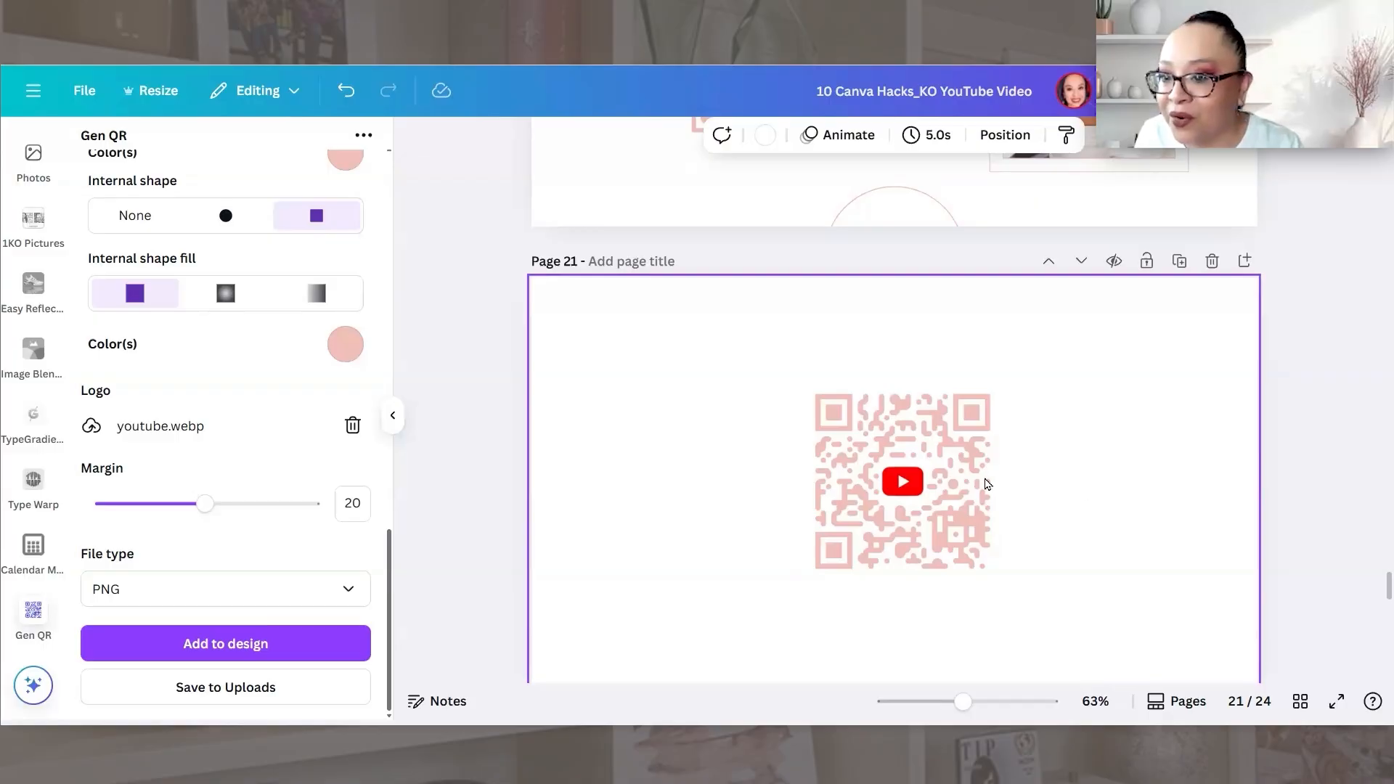
{"action": "left_click_drag", "start_coordinate": [973, 488], "coordinate": [1118, 489]}
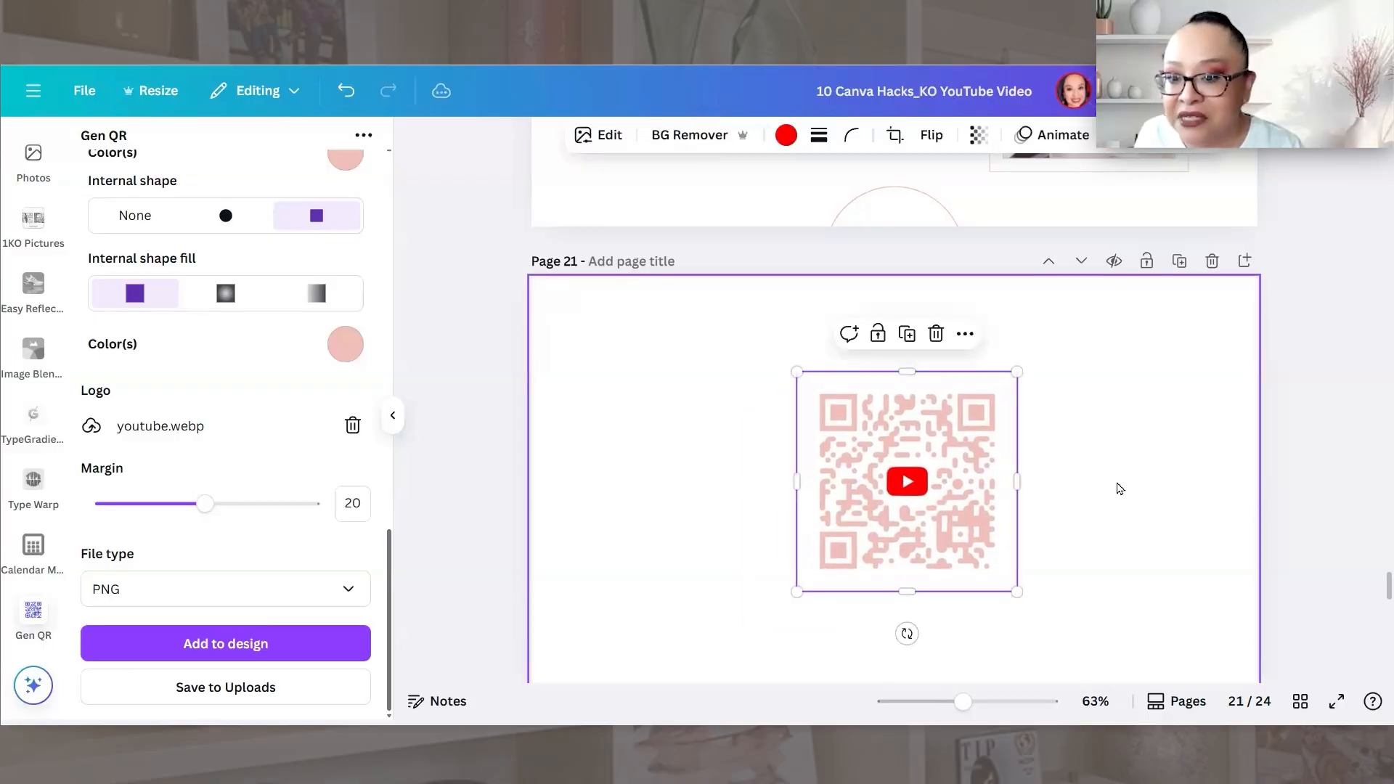
{"action": "left_click", "coordinate": [1118, 490]}
- Select the lipstick and compact photo on page 22, search the apps for "reflectio" and open Easy Reflections
{"action": "scroll", "coordinate": [1324, 461], "scroll_direction": "down", "scroll_amount": 7}
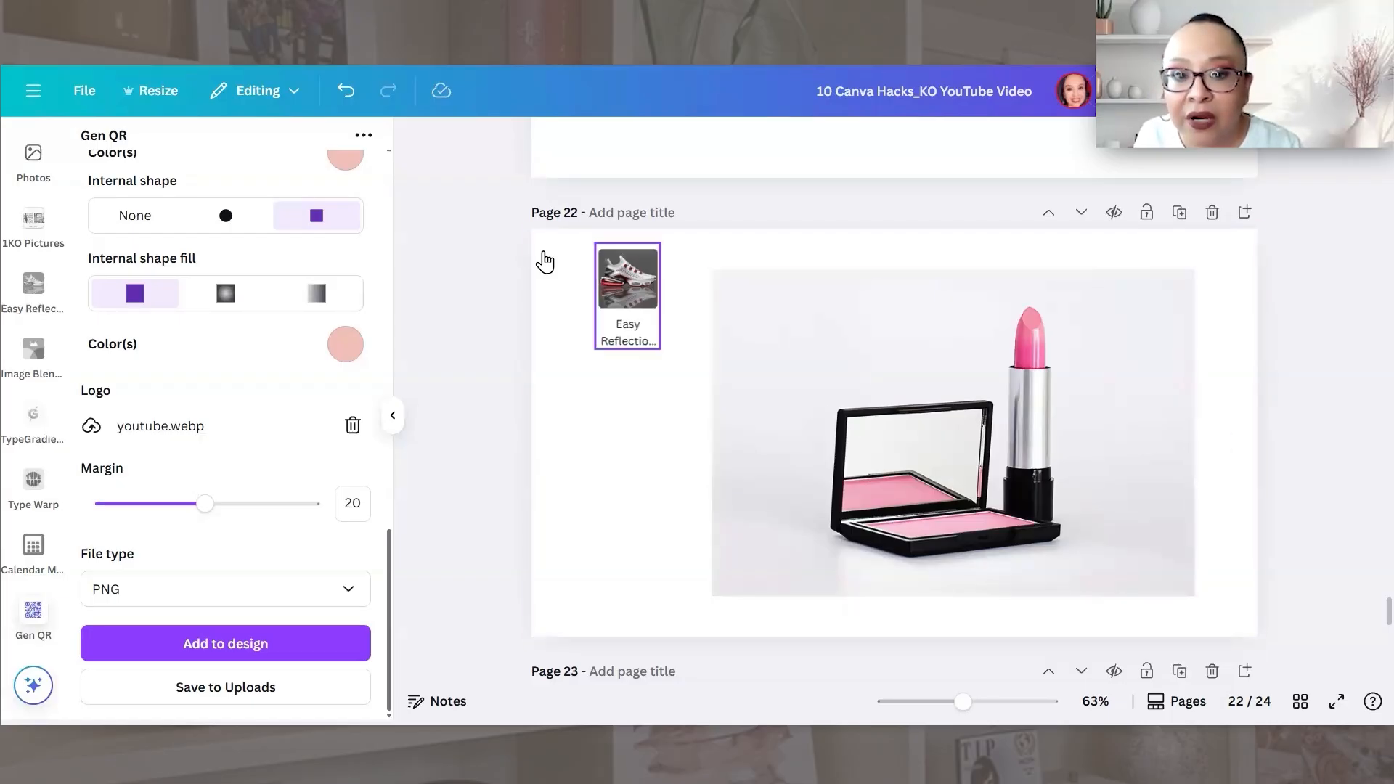
{"action": "left_click", "coordinate": [1013, 440]}
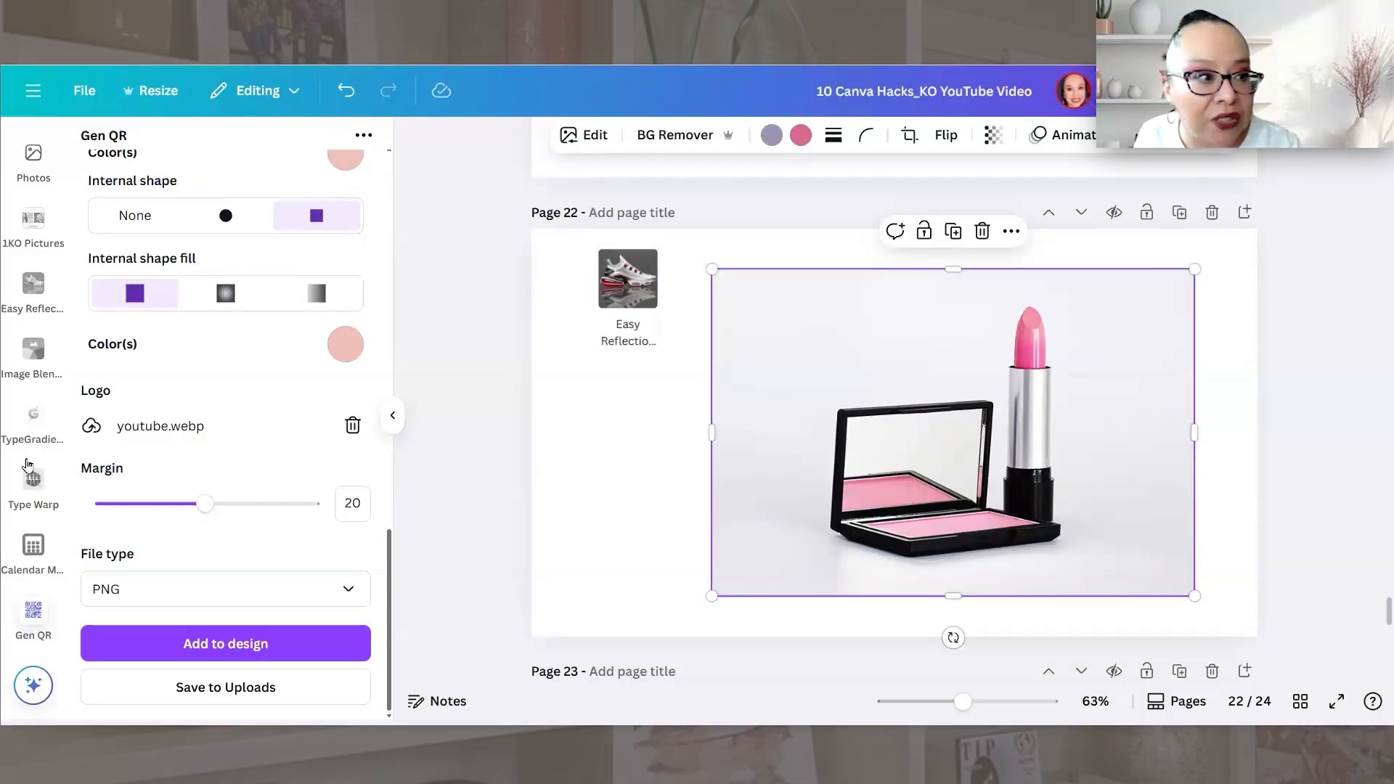
{"action": "scroll", "coordinate": [27, 442], "scroll_direction": "up", "scroll_amount": 5}
{"action": "left_click", "coordinate": [34, 439]}
{"action": "left_click", "coordinate": [124, 142]}
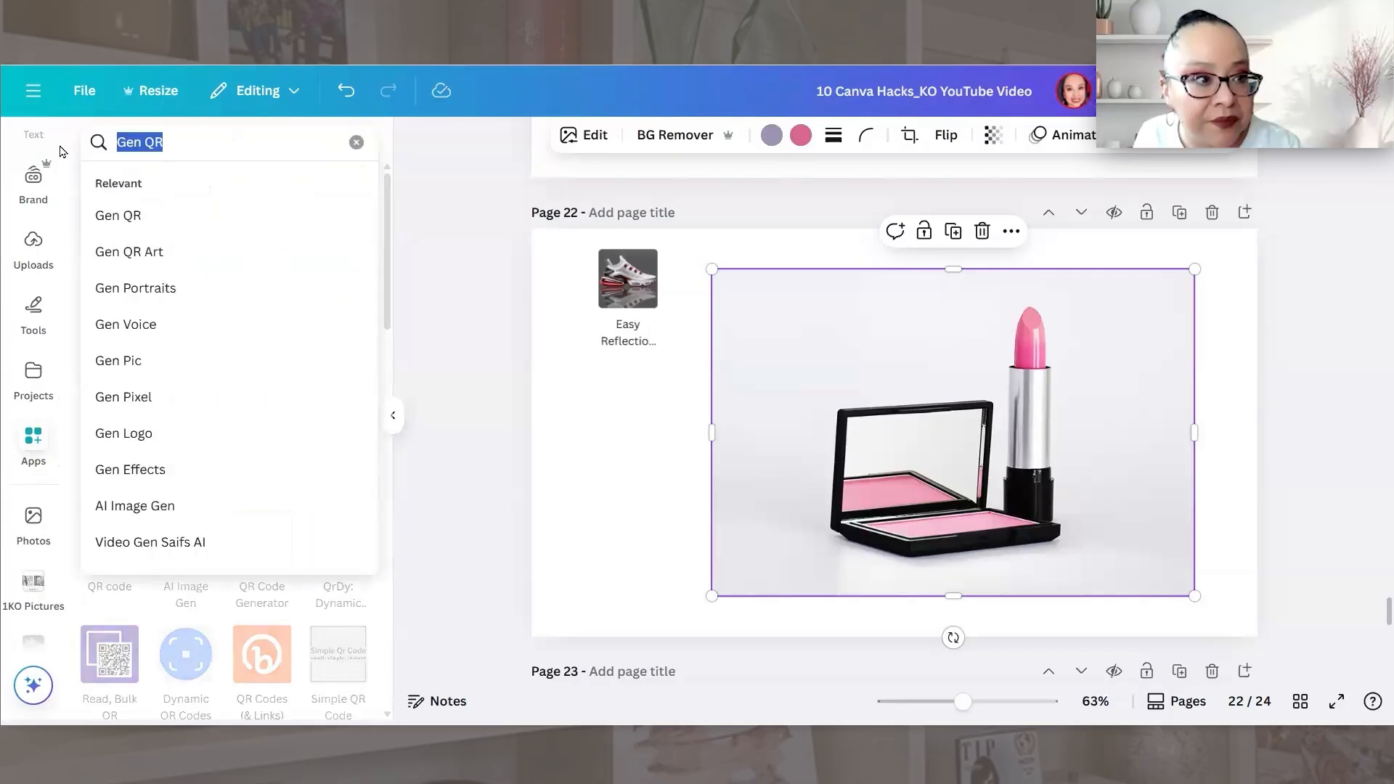
{"action": "type", "text": "reflecti"}
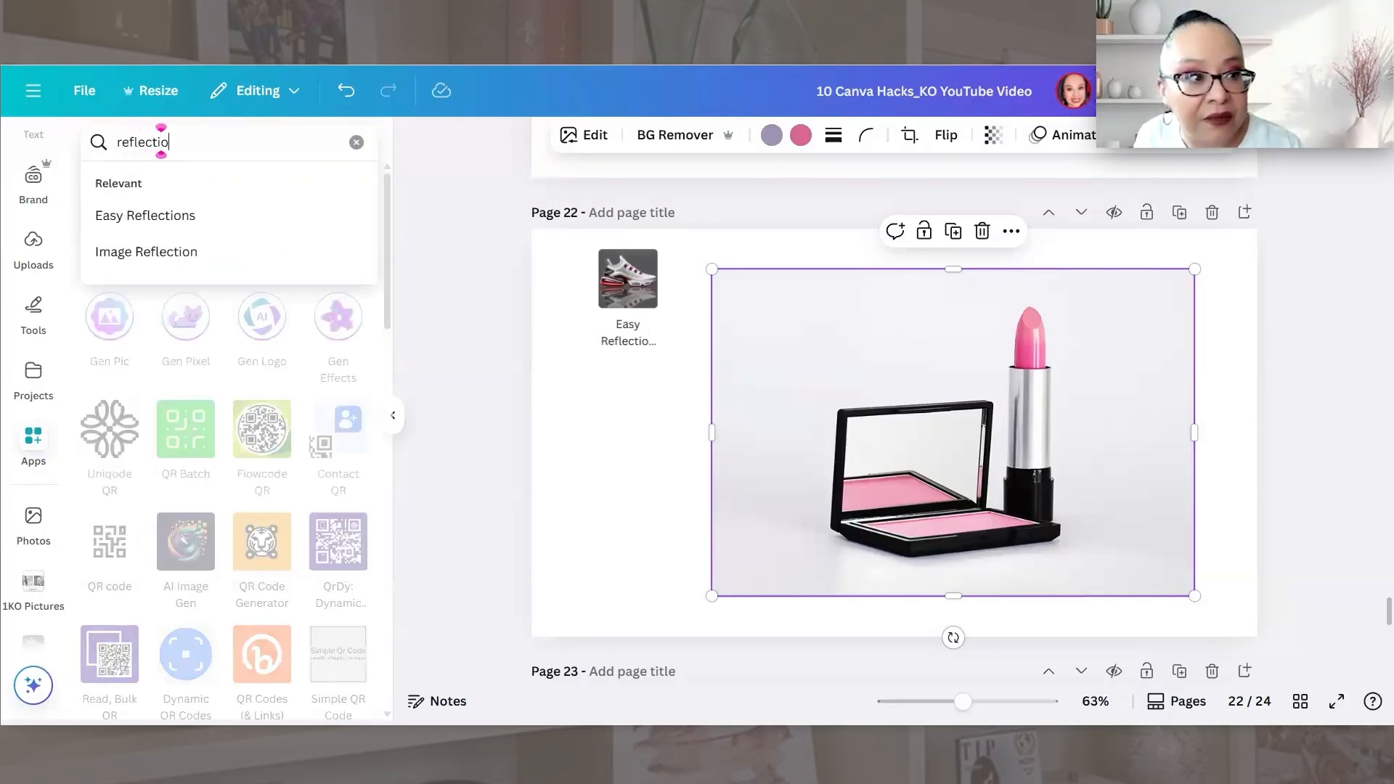
{"action": "type", "text": "o"}
{"action": "left_click", "coordinate": [145, 215]}
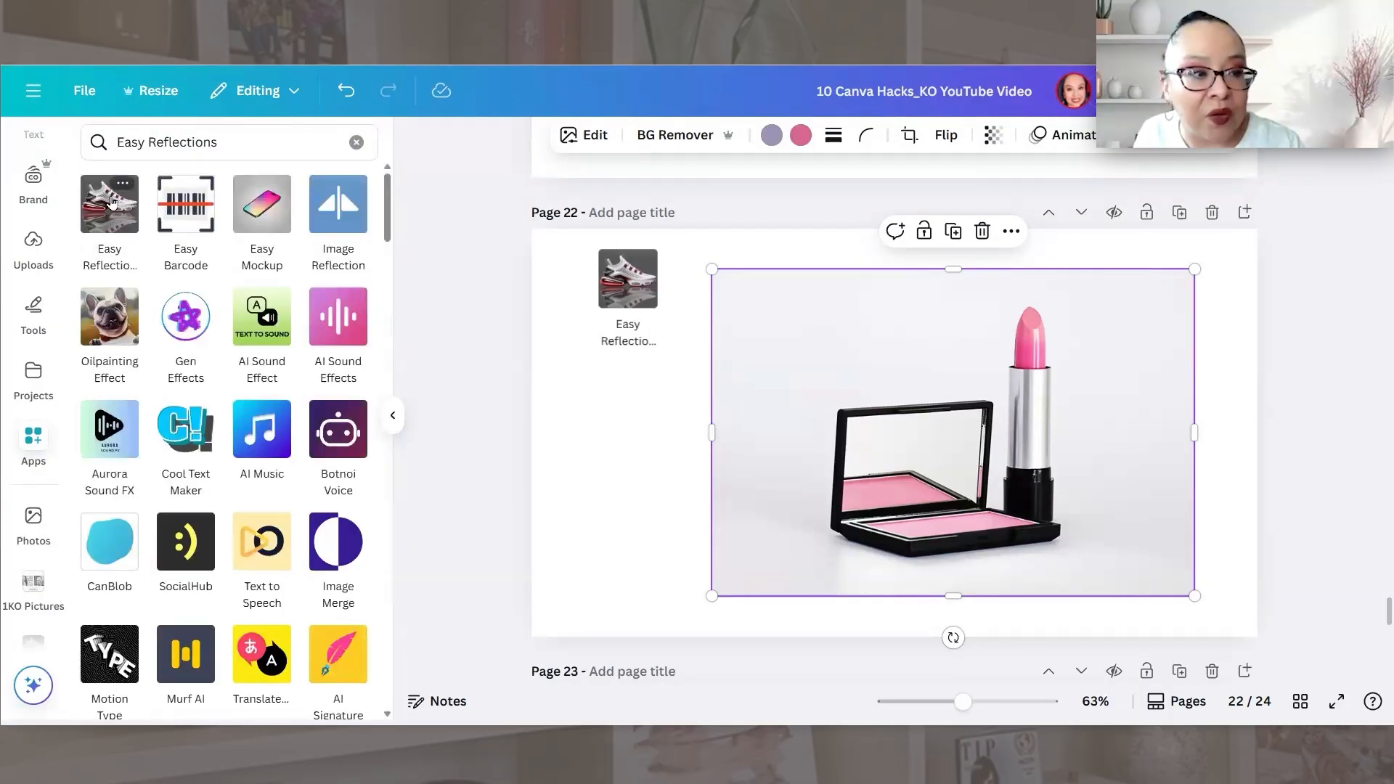
{"action": "left_click", "coordinate": [106, 209]}
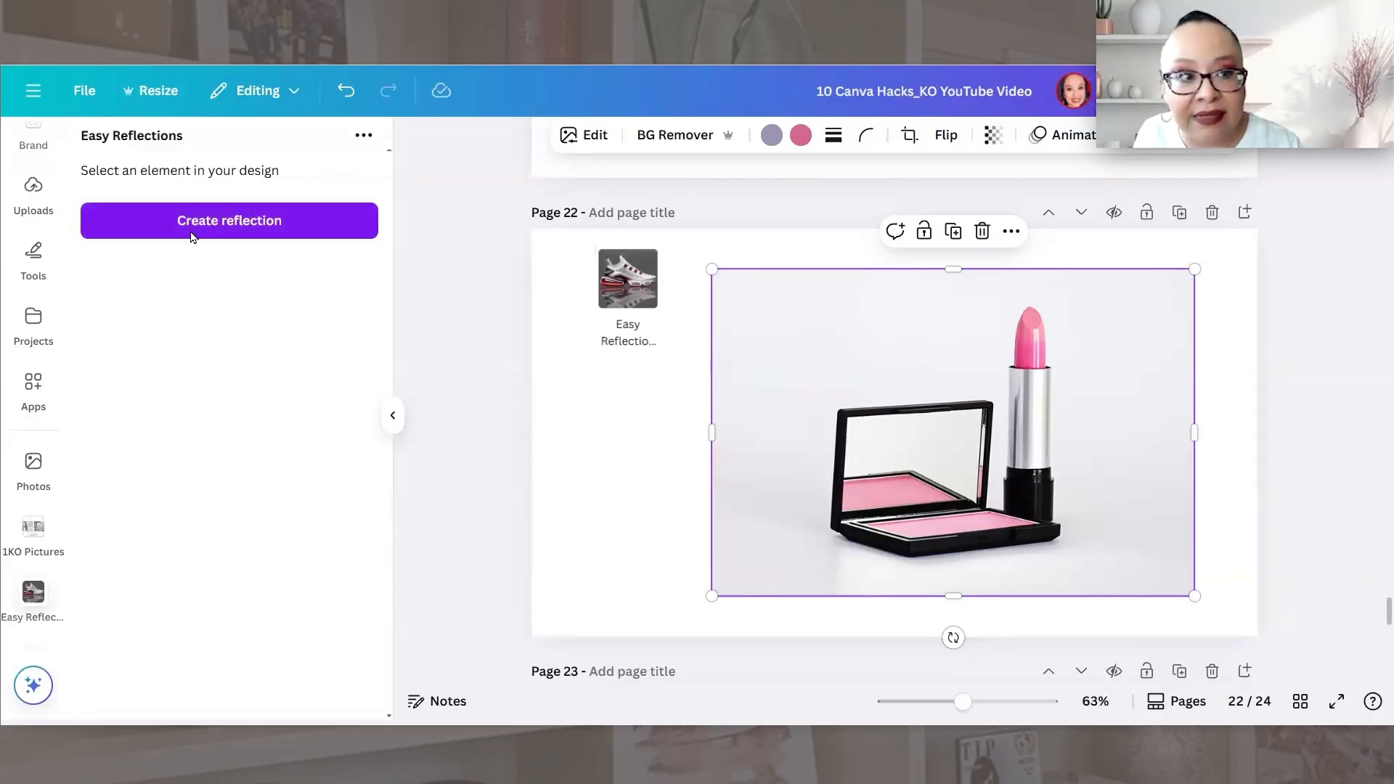
- Create a reflection of the makeup photo, preview the Above, Left and Right positions, and set it to Below
{"action": "left_click", "coordinate": [210, 220]}
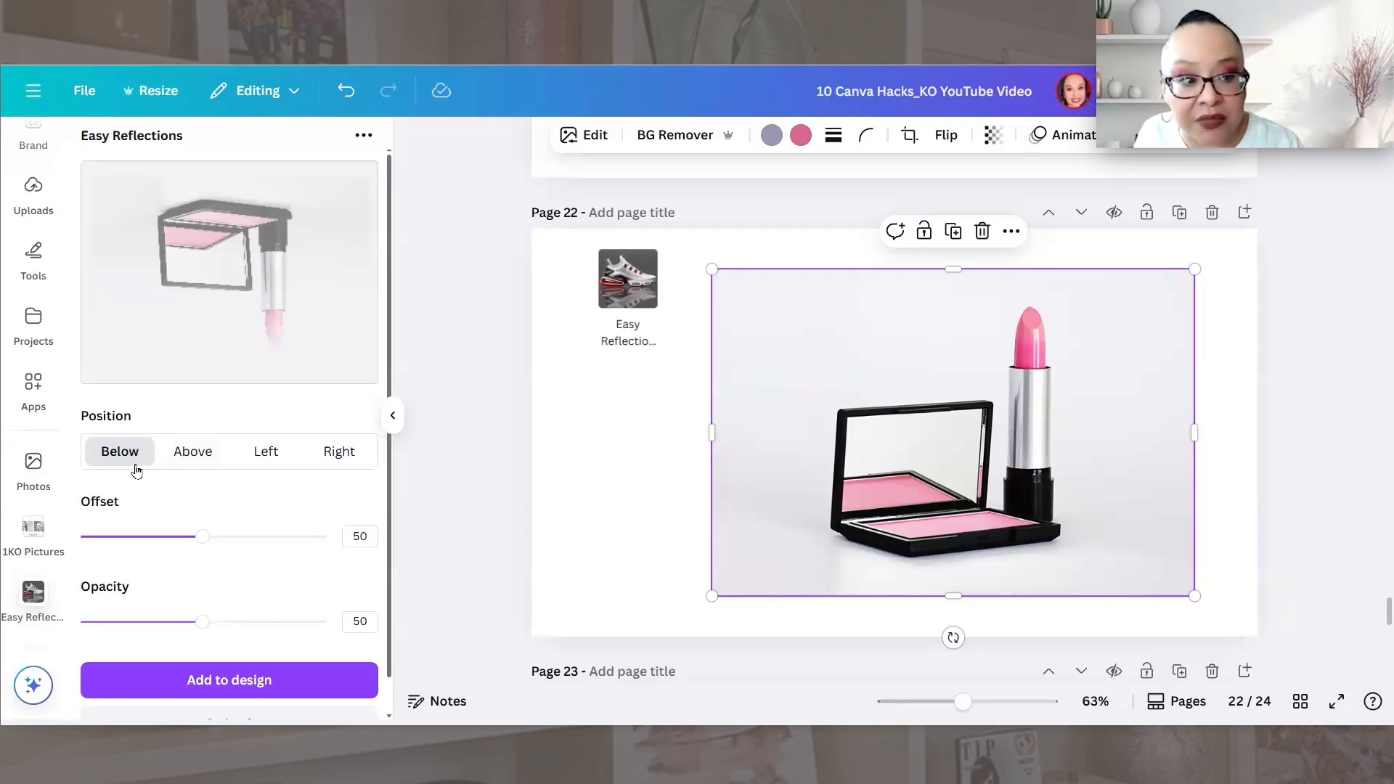
{"action": "left_click", "coordinate": [207, 456]}
{"action": "left_click", "coordinate": [272, 457]}
{"action": "left_click", "coordinate": [336, 461]}
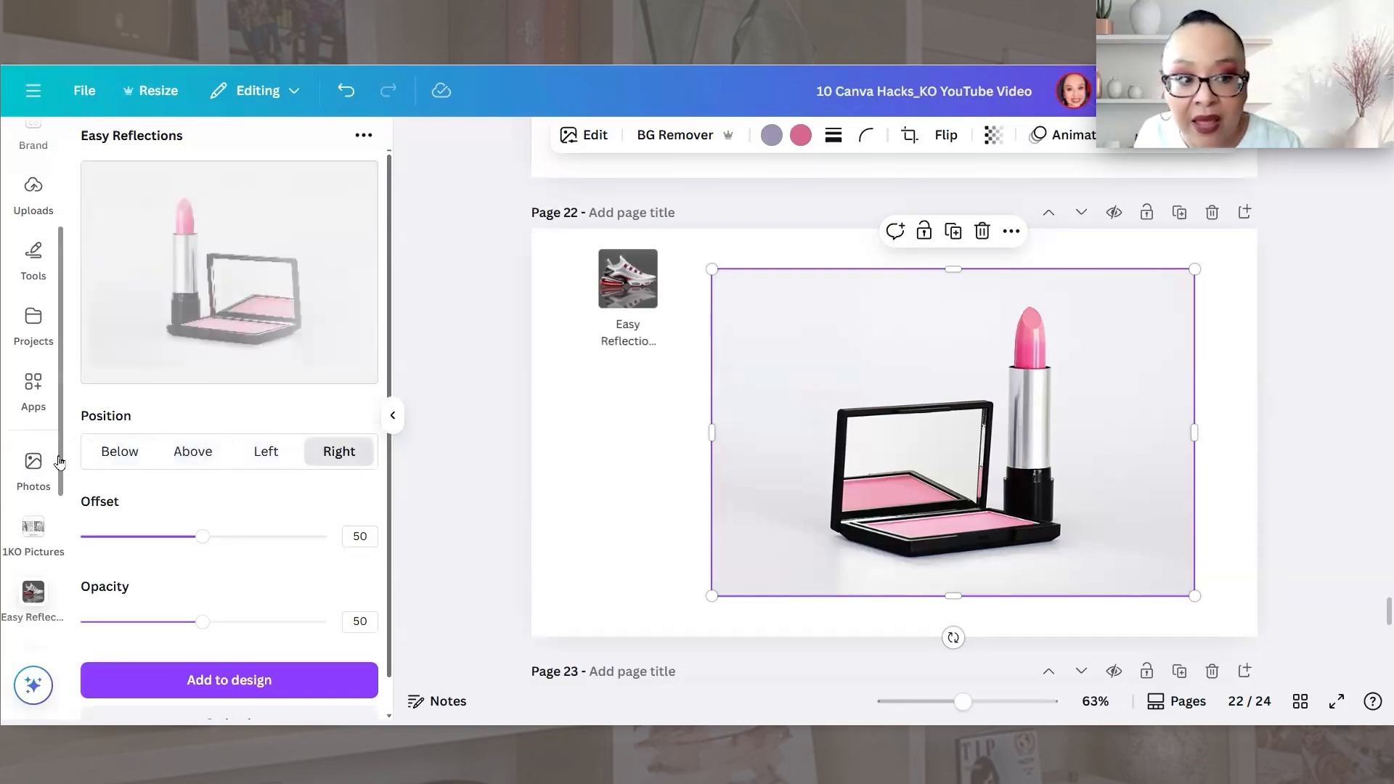
{"action": "left_click", "coordinate": [104, 459]}
- Set the reflection's offset to 30 and its opacity to 46
{"action": "scroll", "coordinate": [120, 446], "scroll_direction": "down", "scroll_amount": 1}
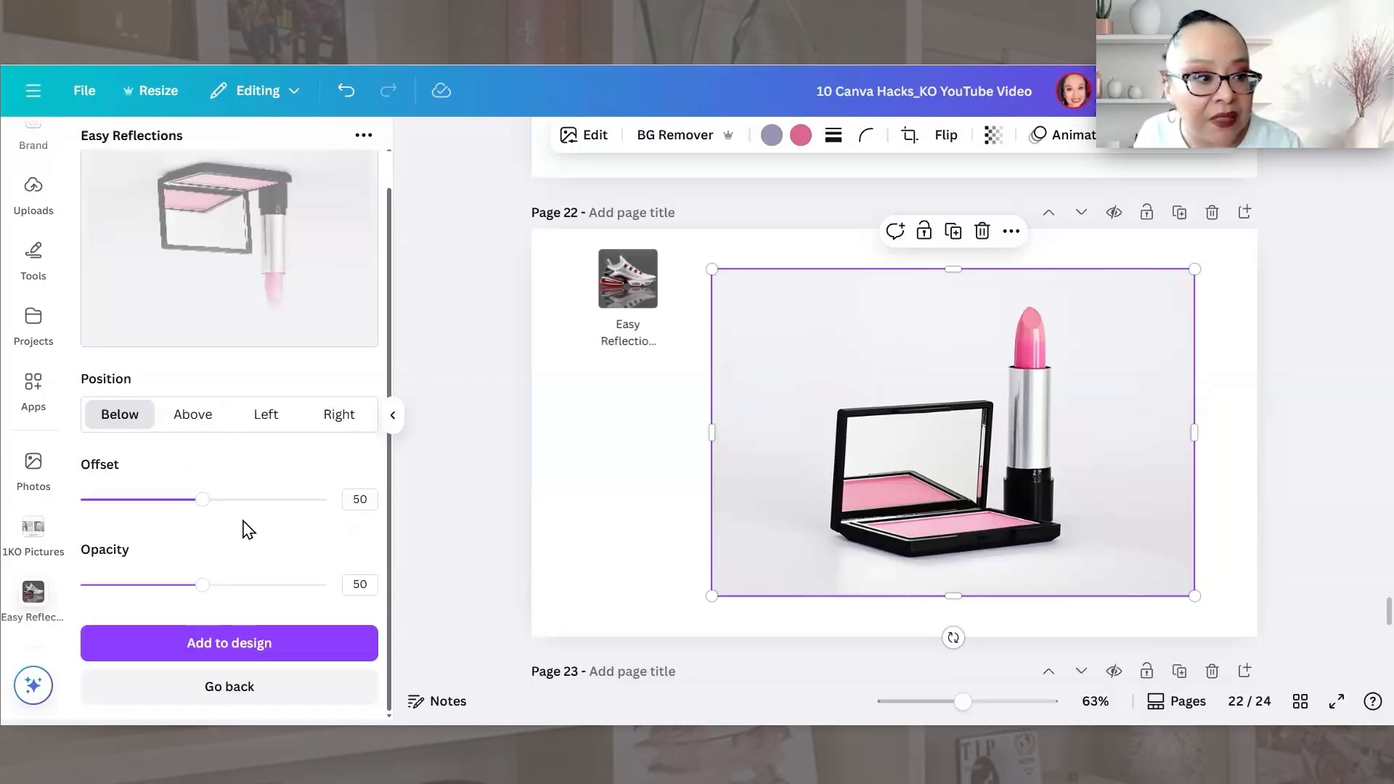
{"action": "left_click_drag", "start_coordinate": [190, 502], "coordinate": [153, 500]}
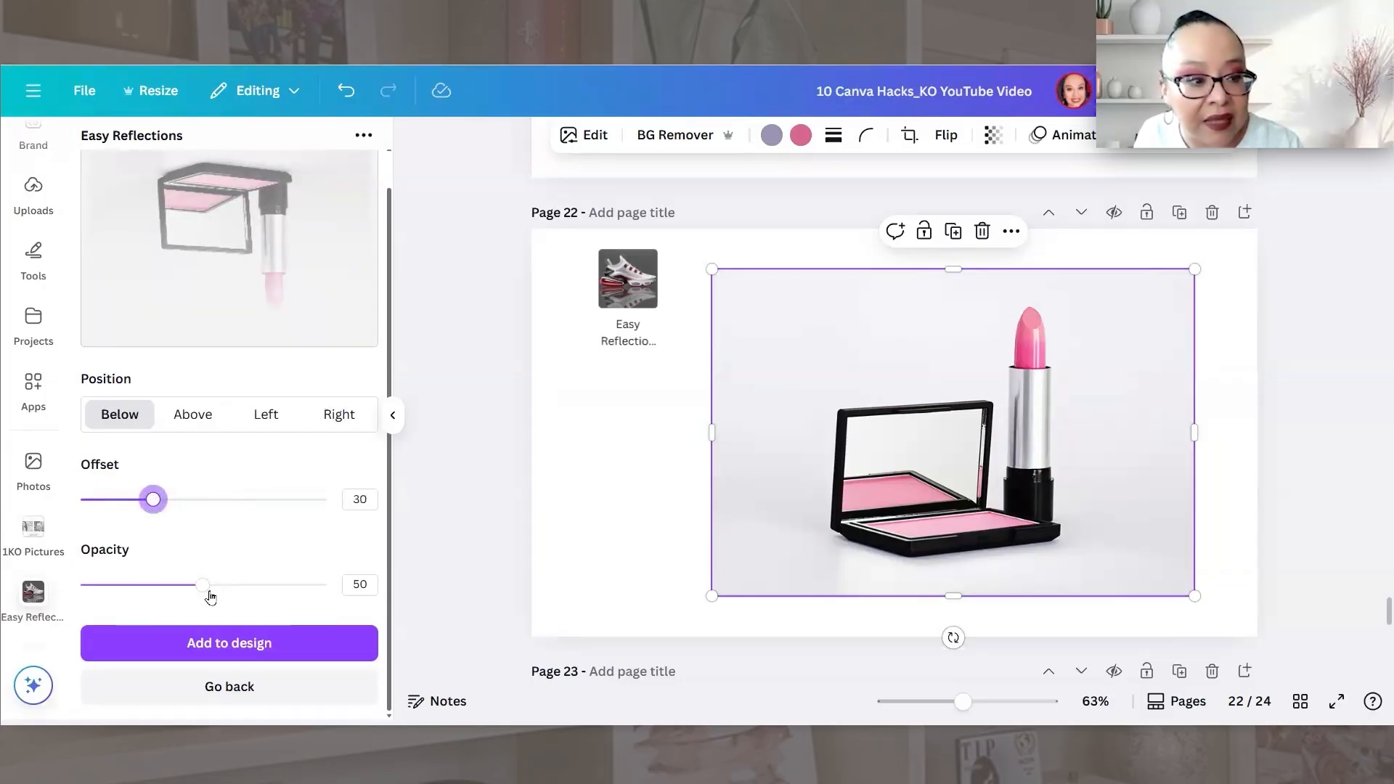
{"action": "mouse_move", "coordinate": [211, 594]}
{"action": "left_mouse_down"}
{"action": "mouse_move", "coordinate": [233, 584]}
{"action": "mouse_move", "coordinate": [155, 585]}
{"action": "mouse_move", "coordinate": [198, 584]}
{"action": "left_mouse_up"}
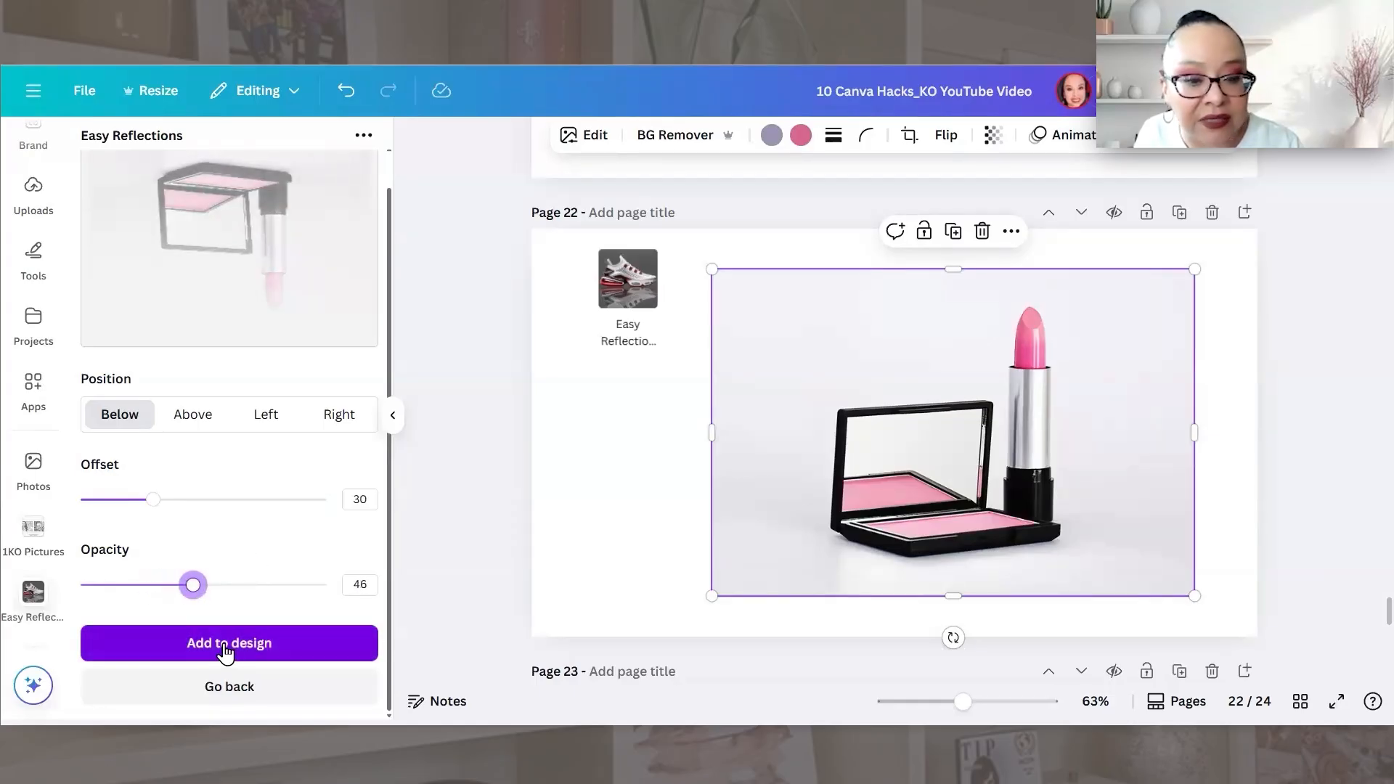
- Move the added reflection aside on page 22, shrink the makeup photo to about 671 by 455 and place it near the page's upper middle
{"action": "left_click_drag", "start_coordinate": [869, 466], "coordinate": [567, 518]}
{"action": "left_click_drag", "start_coordinate": [1030, 449], "coordinate": [895, 376]}
{"action": "left_click_drag", "start_coordinate": [1129, 528], "coordinate": [965, 448]}
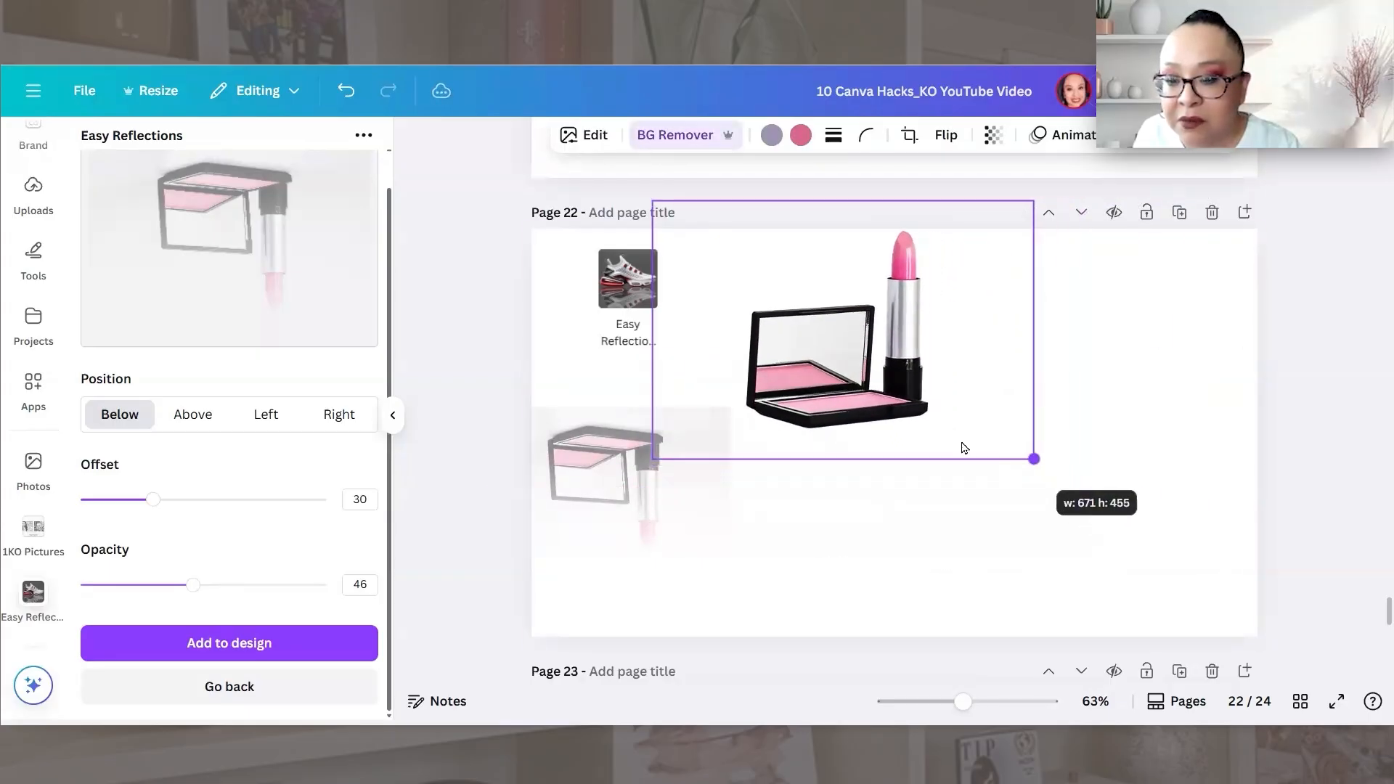
{"action": "left_click_drag", "start_coordinate": [961, 397], "coordinate": [1029, 408]}
- Place the reflection directly beneath the compact and lipstick and scale it to match the width of the products
{"action": "left_click", "coordinate": [602, 479]}
{"action": "left_click_drag", "start_coordinate": [603, 479], "coordinate": [887, 515]}
{"action": "left_click_drag", "start_coordinate": [1016, 443], "coordinate": [1092, 392]}
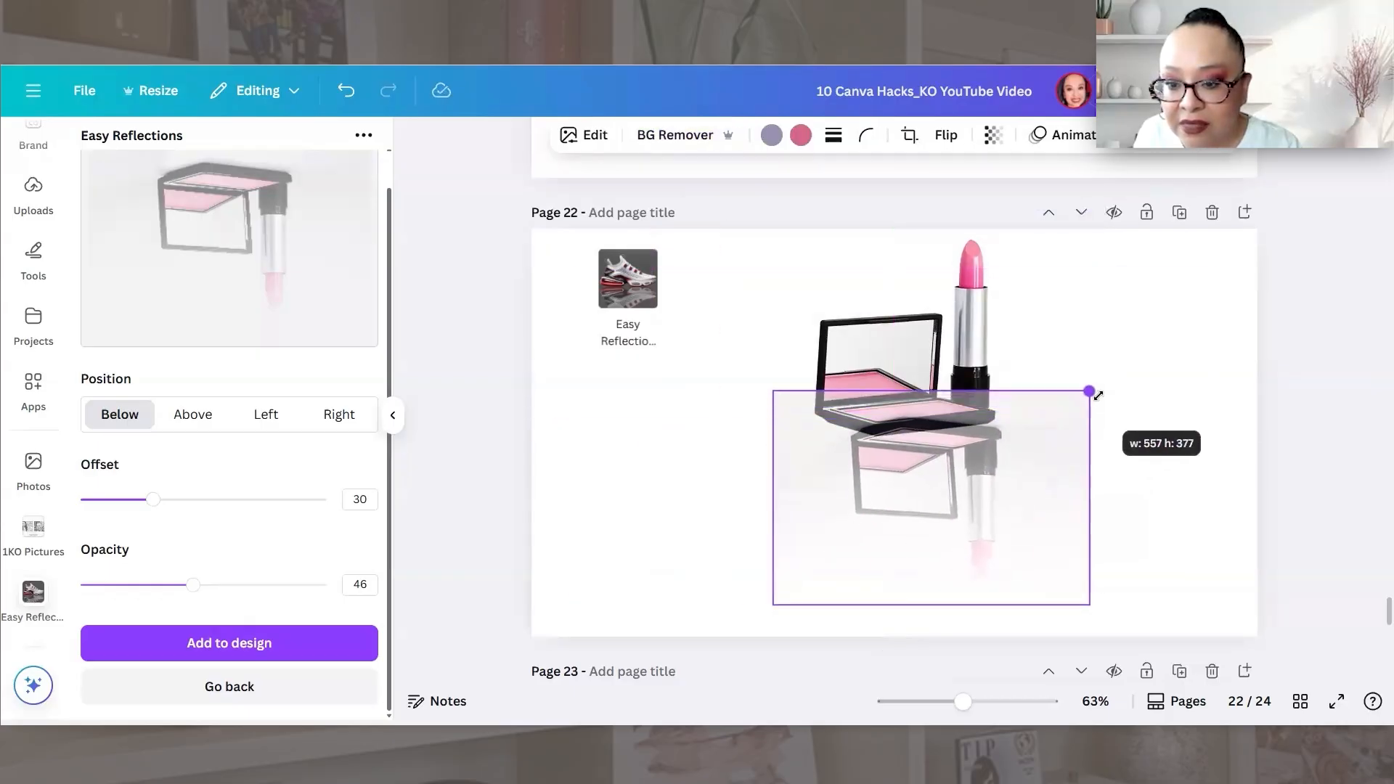
{"action": "left_click_drag", "start_coordinate": [993, 517], "coordinate": [957, 517]}
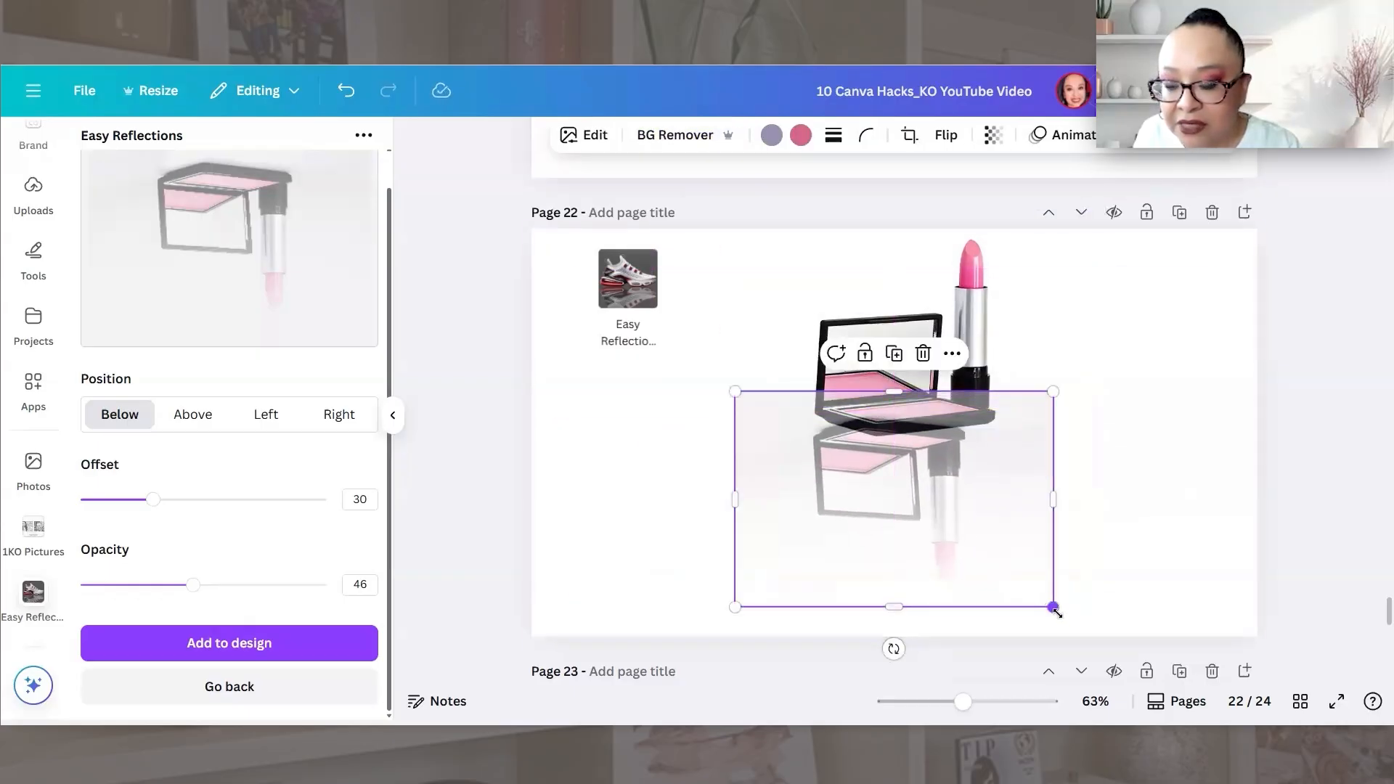
{"action": "left_click_drag", "start_coordinate": [1055, 608], "coordinate": [1008, 598]}
{"action": "left_click", "coordinate": [1196, 539]}
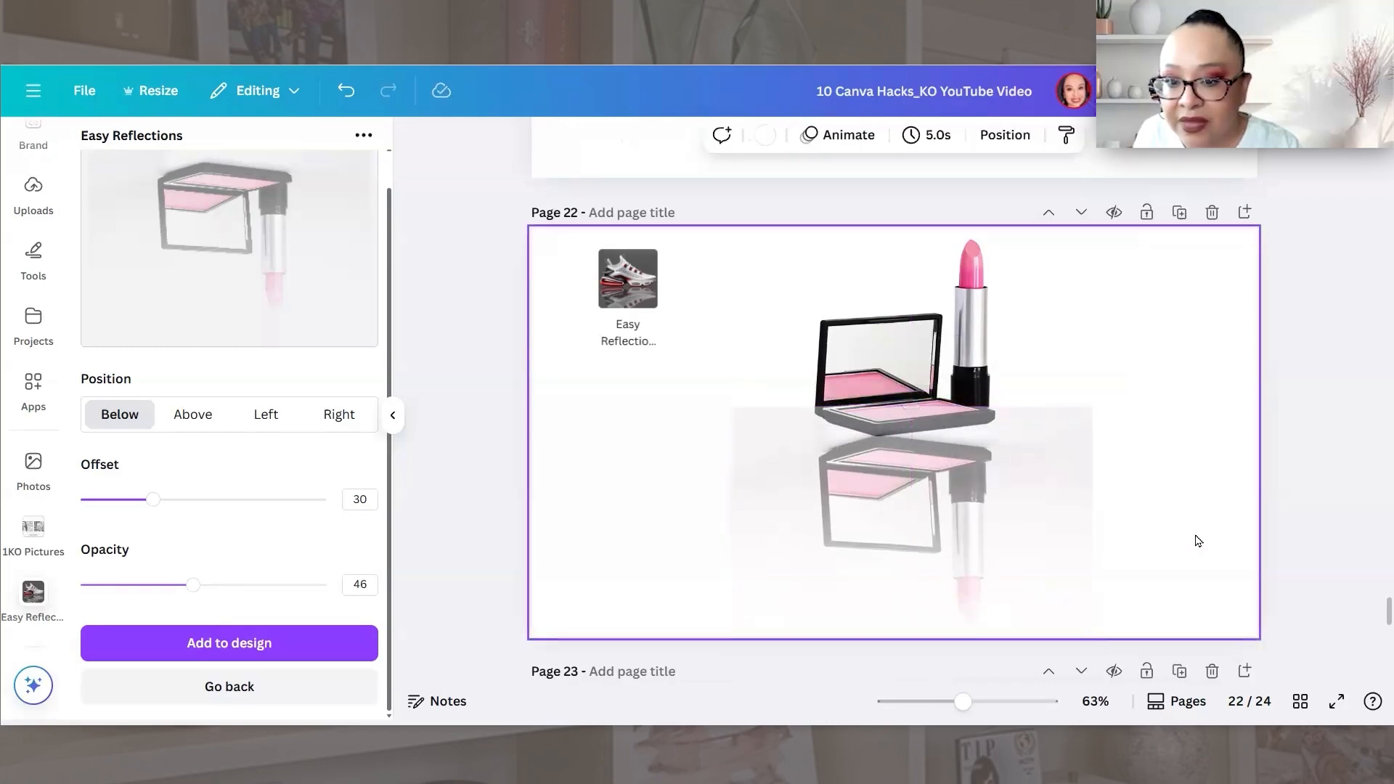
- Remove the gray background from the reflection image on page 22 and deselect it
{"action": "left_click", "coordinate": [1058, 465]}
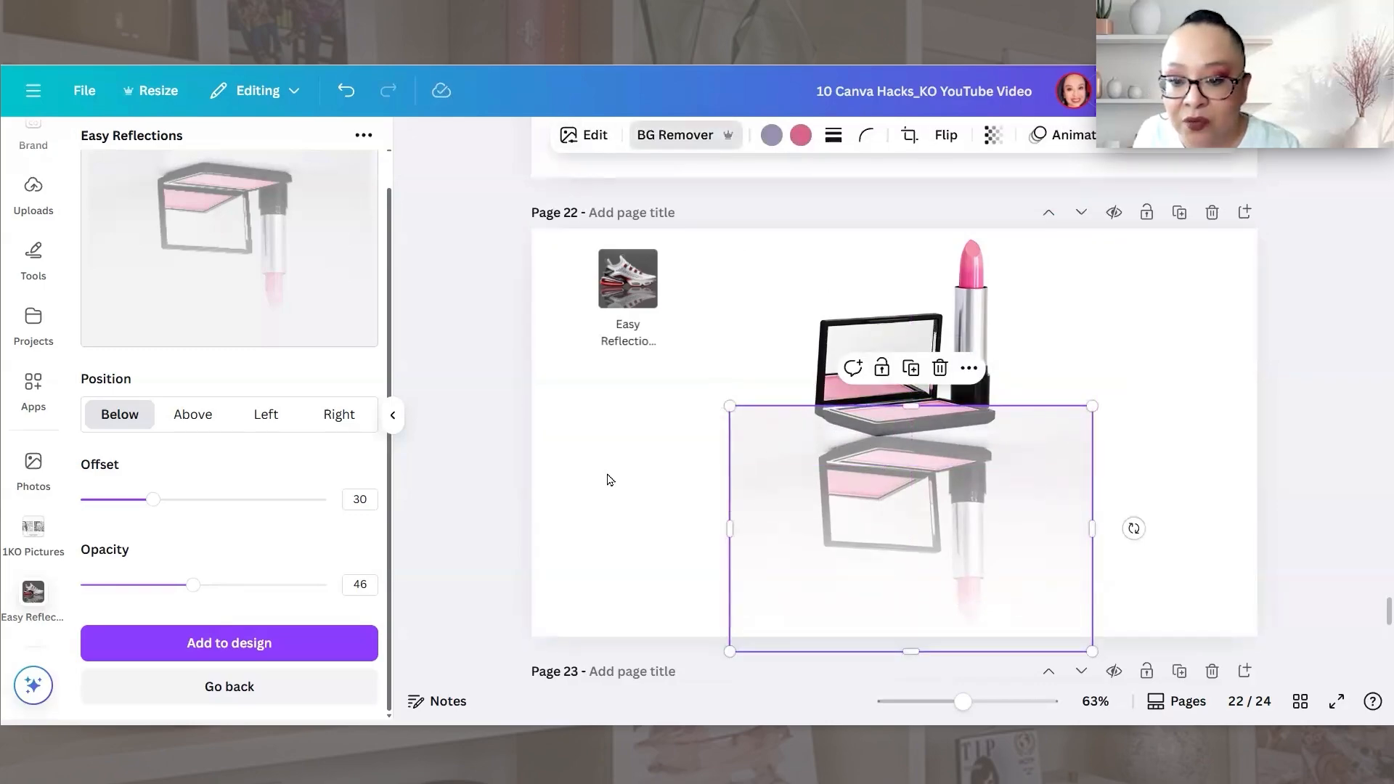
{"action": "left_click", "coordinate": [1217, 537]}
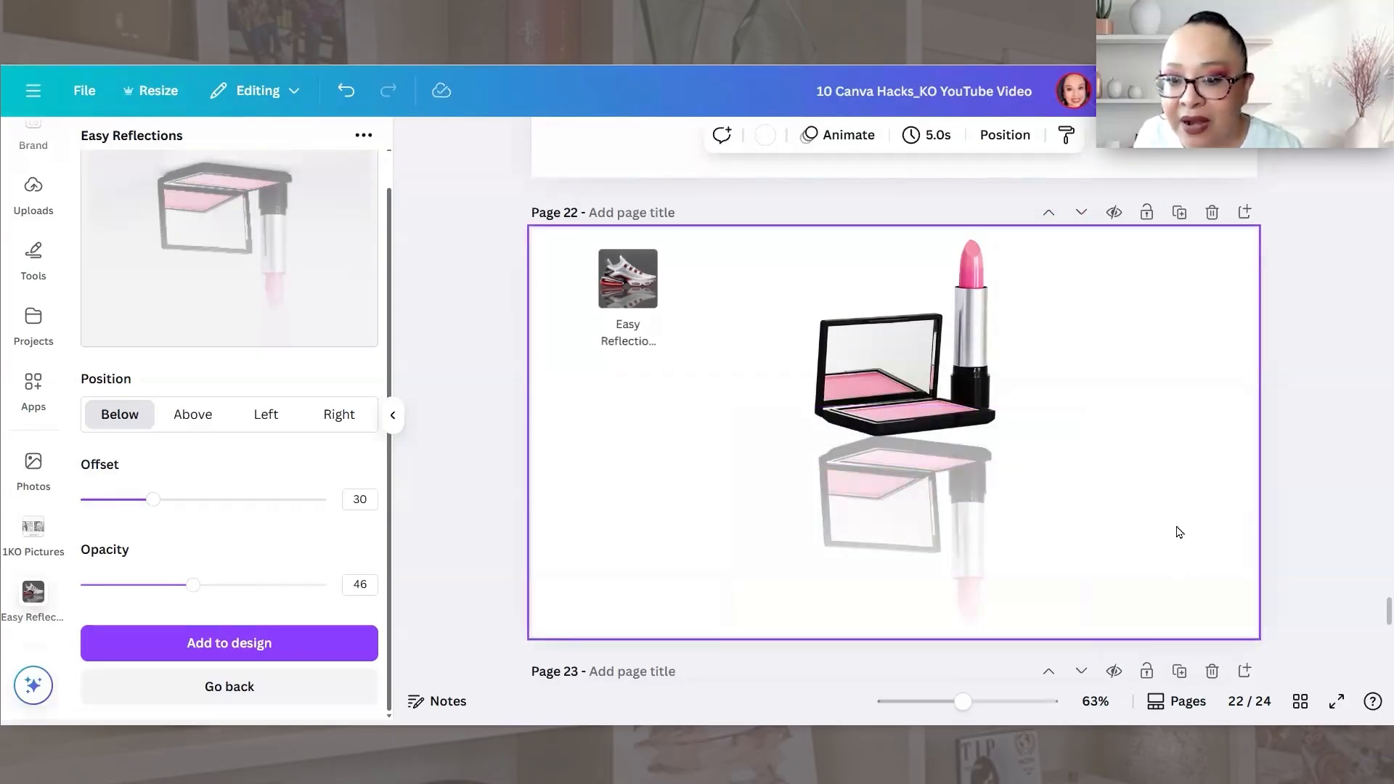
- Move the makeup photo on black page 23 so it sits directly above its reflection, and deselect it
{"action": "scroll", "coordinate": [1146, 435], "scroll_direction": "down", "scroll_amount": 7}
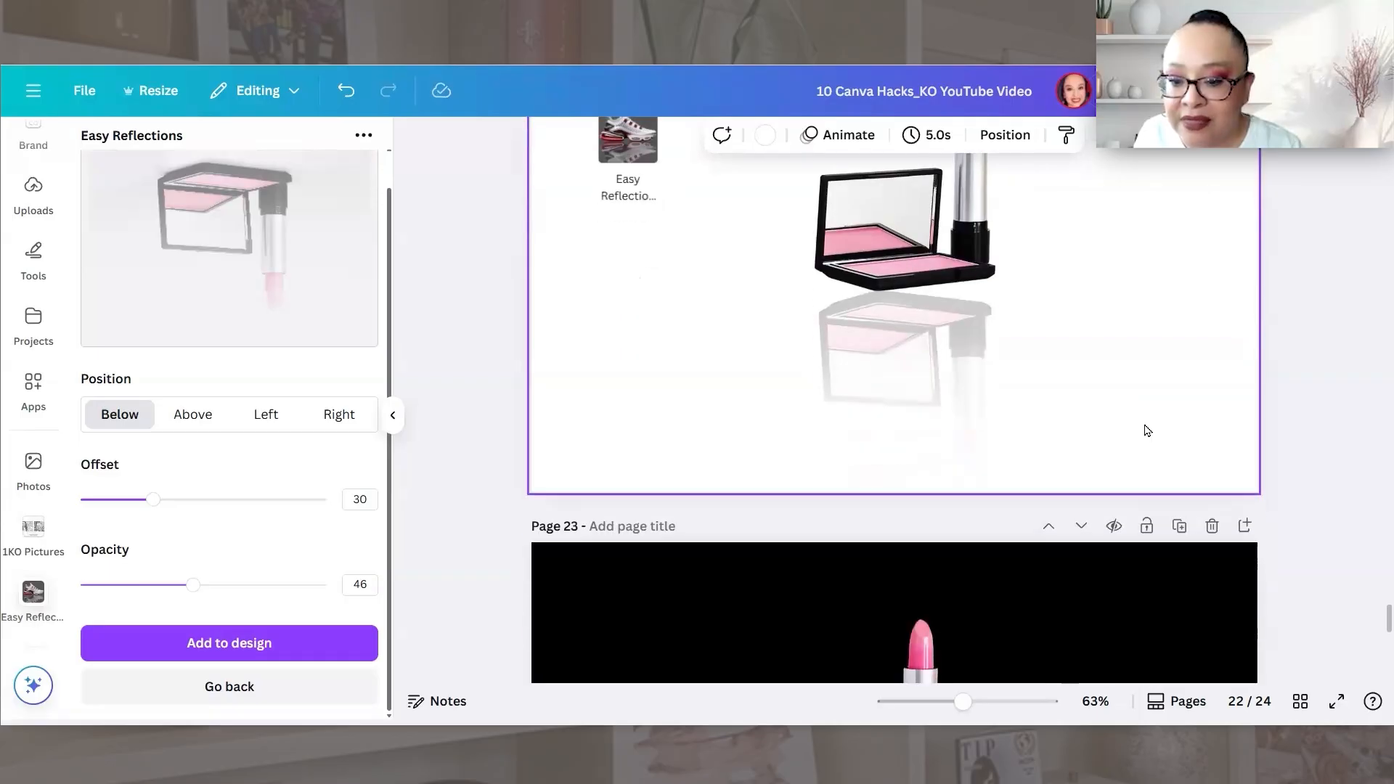
{"action": "scroll", "coordinate": [1141, 434], "scroll_direction": "up", "scroll_amount": 1}
{"action": "left_click_drag", "start_coordinate": [912, 378], "coordinate": [944, 316]}
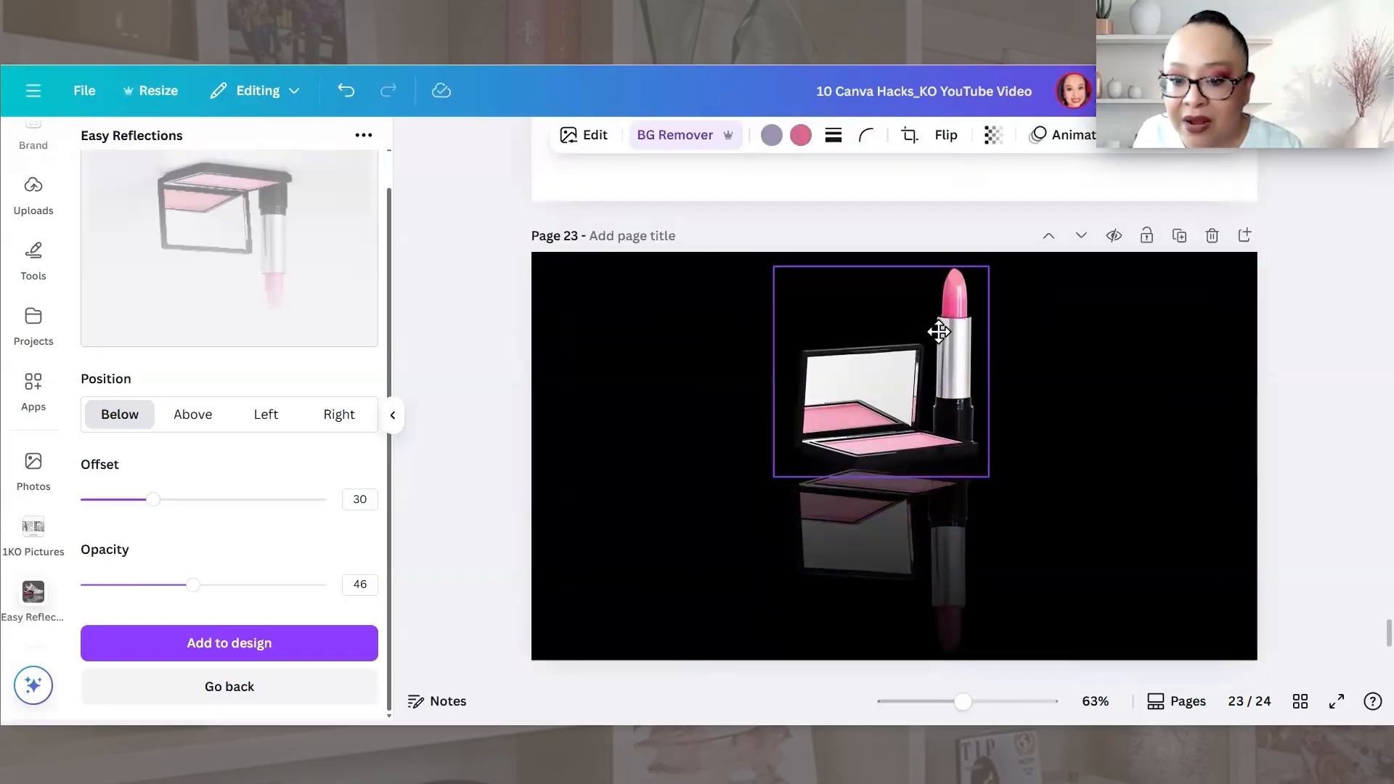
{"action": "left_click", "coordinate": [1207, 438]}
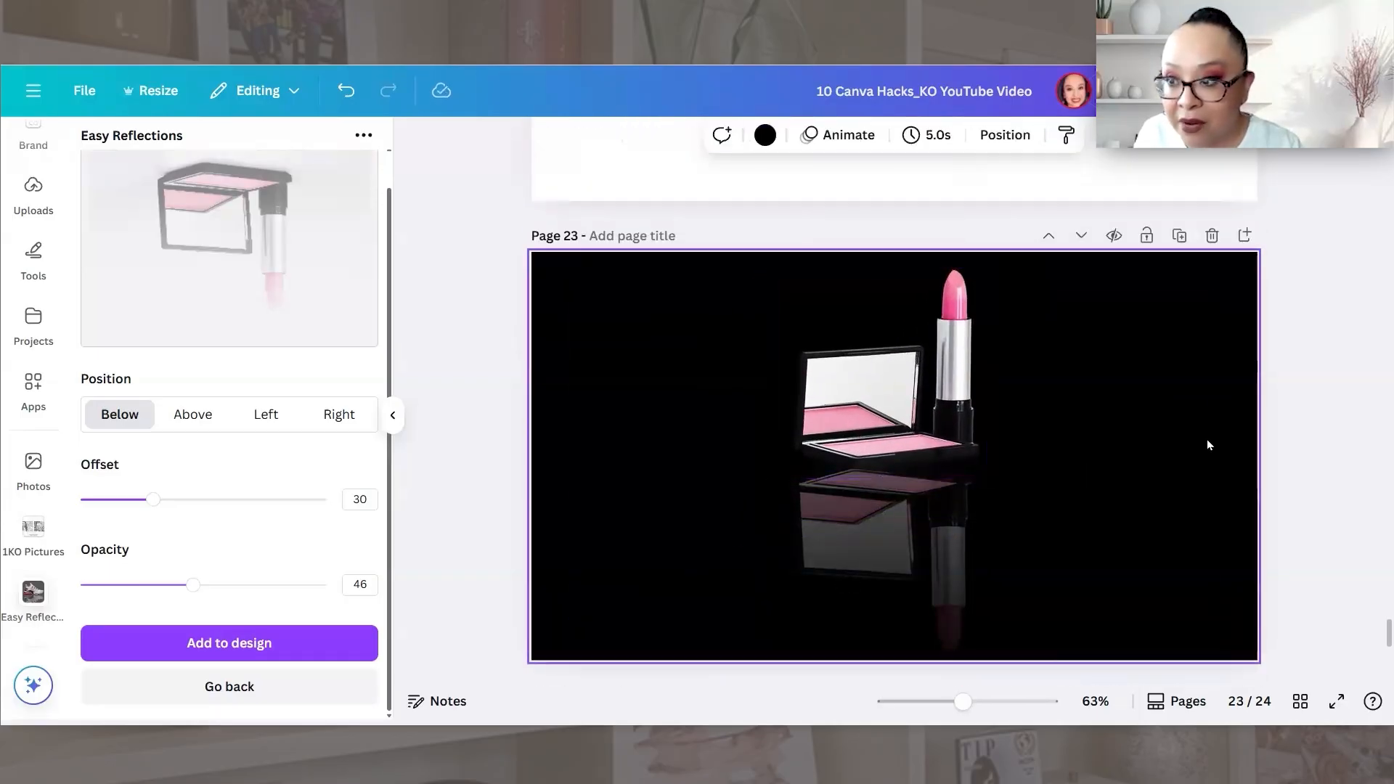
- Delete the makeup reflection from the PINK & BOLD design on page 24
{"action": "scroll", "coordinate": [1205, 443], "scroll_direction": "down", "scroll_amount": 2}
{"action": "scroll", "coordinate": [1206, 451], "scroll_direction": "up", "scroll_amount": 2}
{"action": "scroll", "coordinate": [1204, 451], "scroll_direction": "down", "scroll_amount": 9}
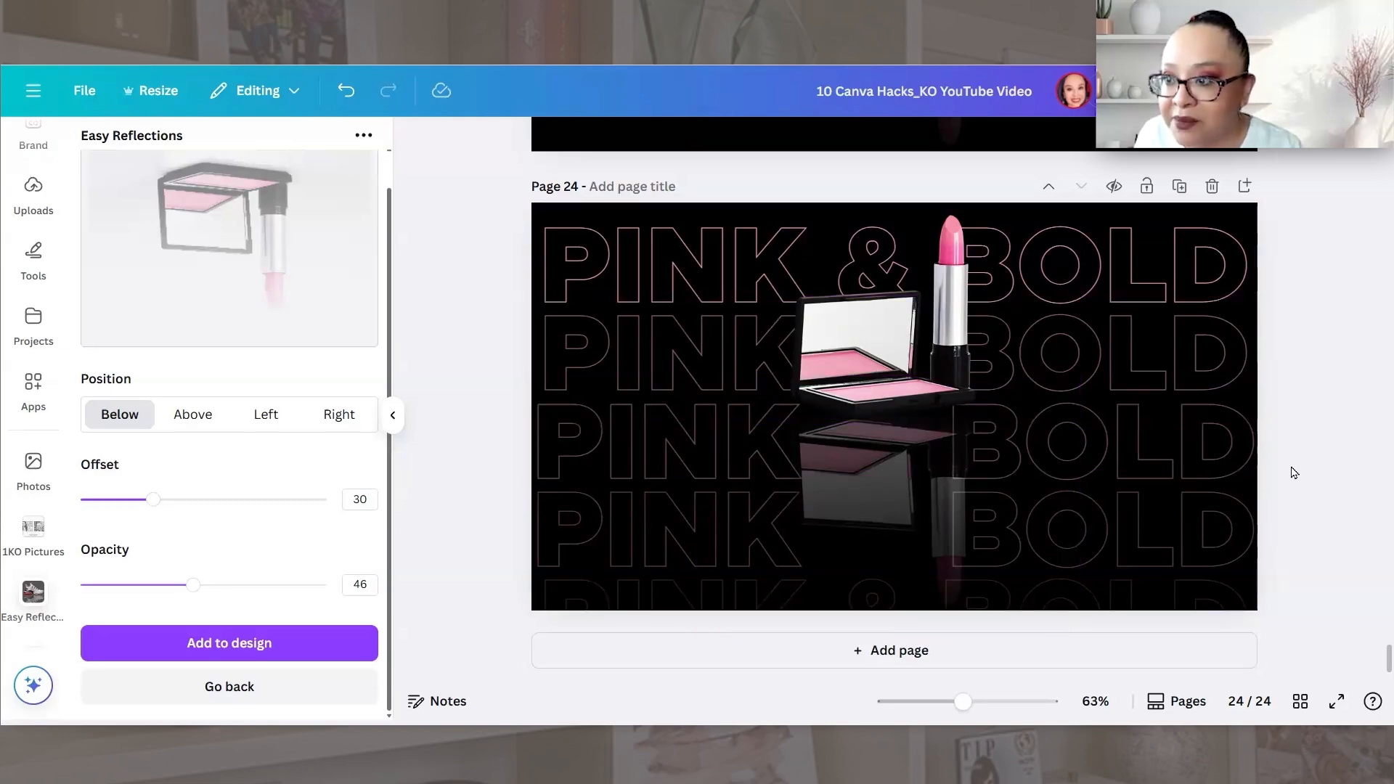
{"action": "left_click", "coordinate": [903, 455]}
{"action": "key", "text": "Delete"}
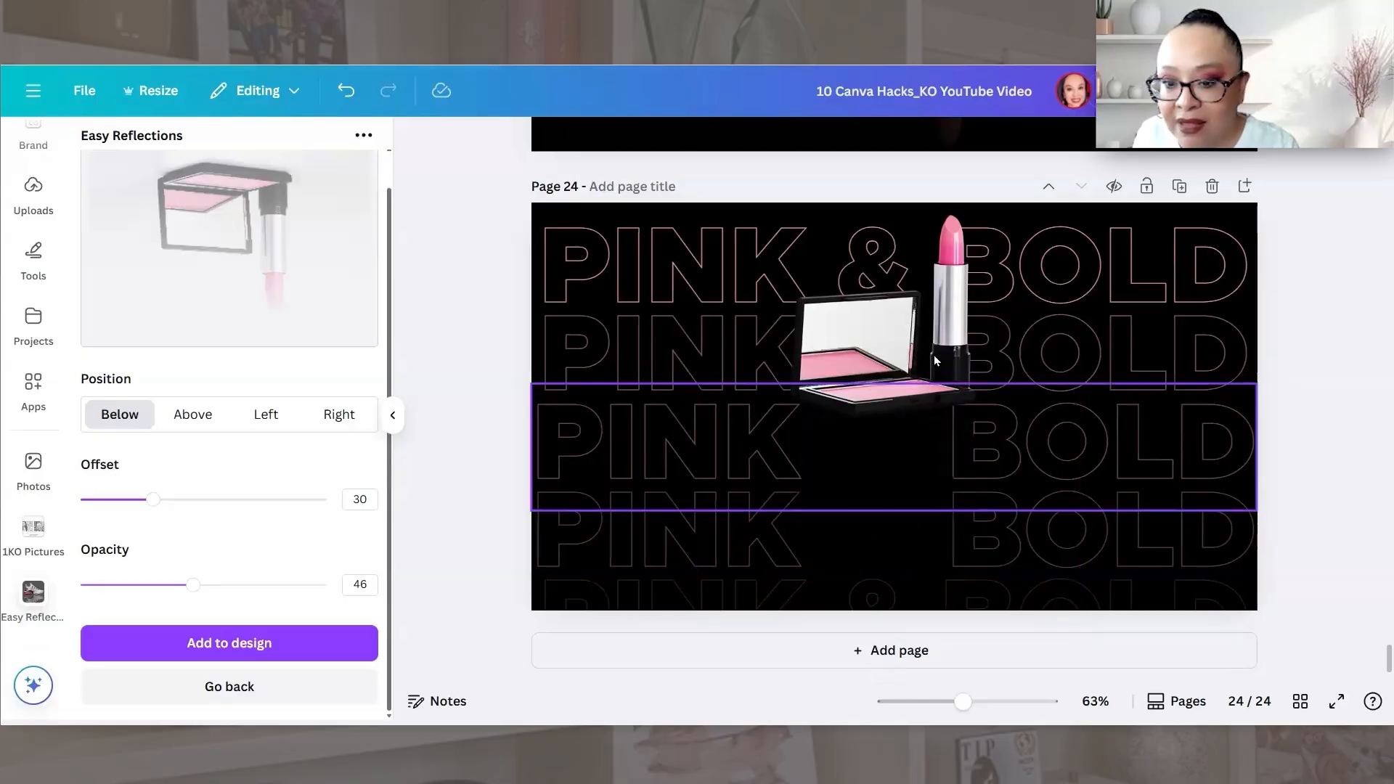
- Enlarge the compact and lipstick photo on page 24 and center it over the PINK & BOLD text
{"action": "left_click_drag", "start_coordinate": [934, 360], "coordinate": [941, 441]}
{"action": "left_click_drag", "start_coordinate": [989, 318], "coordinate": [1095, 216]}
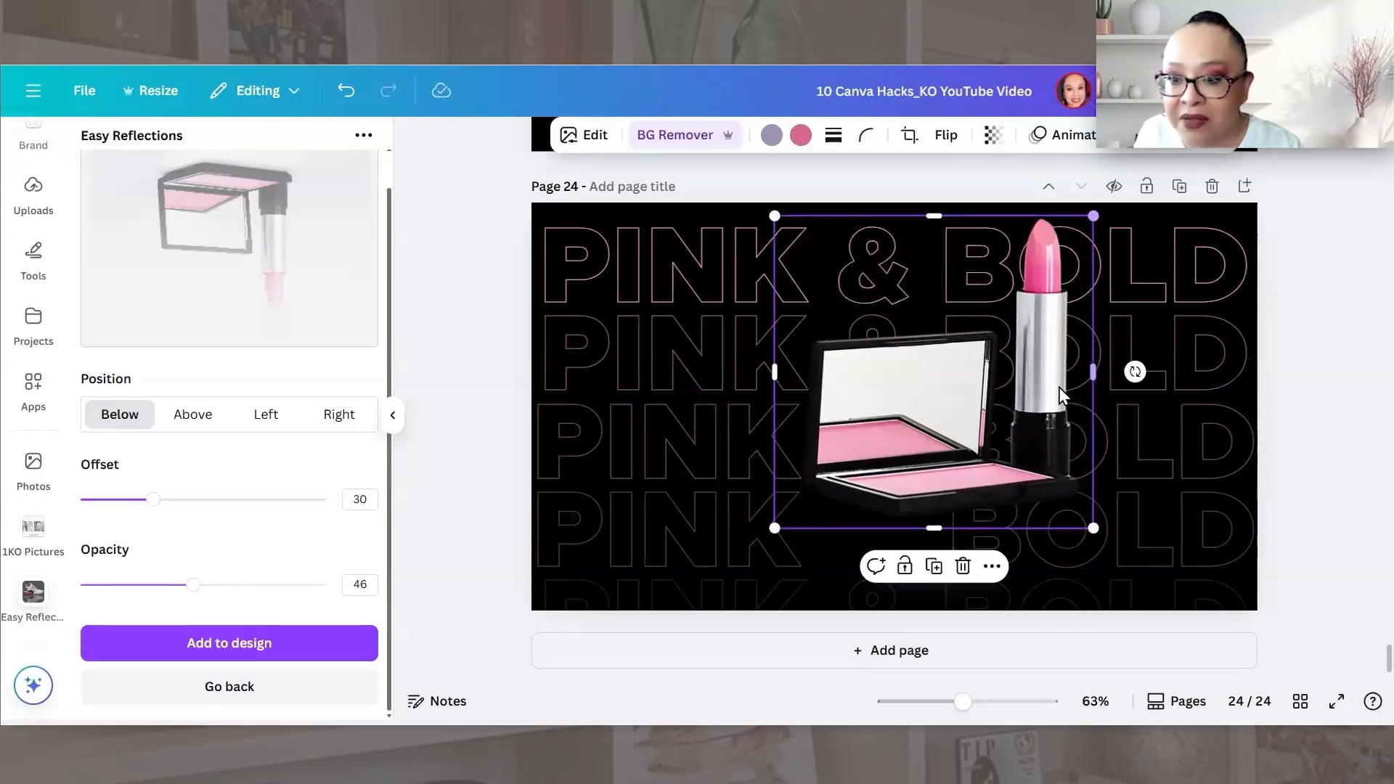
{"action": "left_click_drag", "start_coordinate": [1058, 394], "coordinate": [991, 420]}
{"action": "left_click", "coordinate": [1330, 522]}
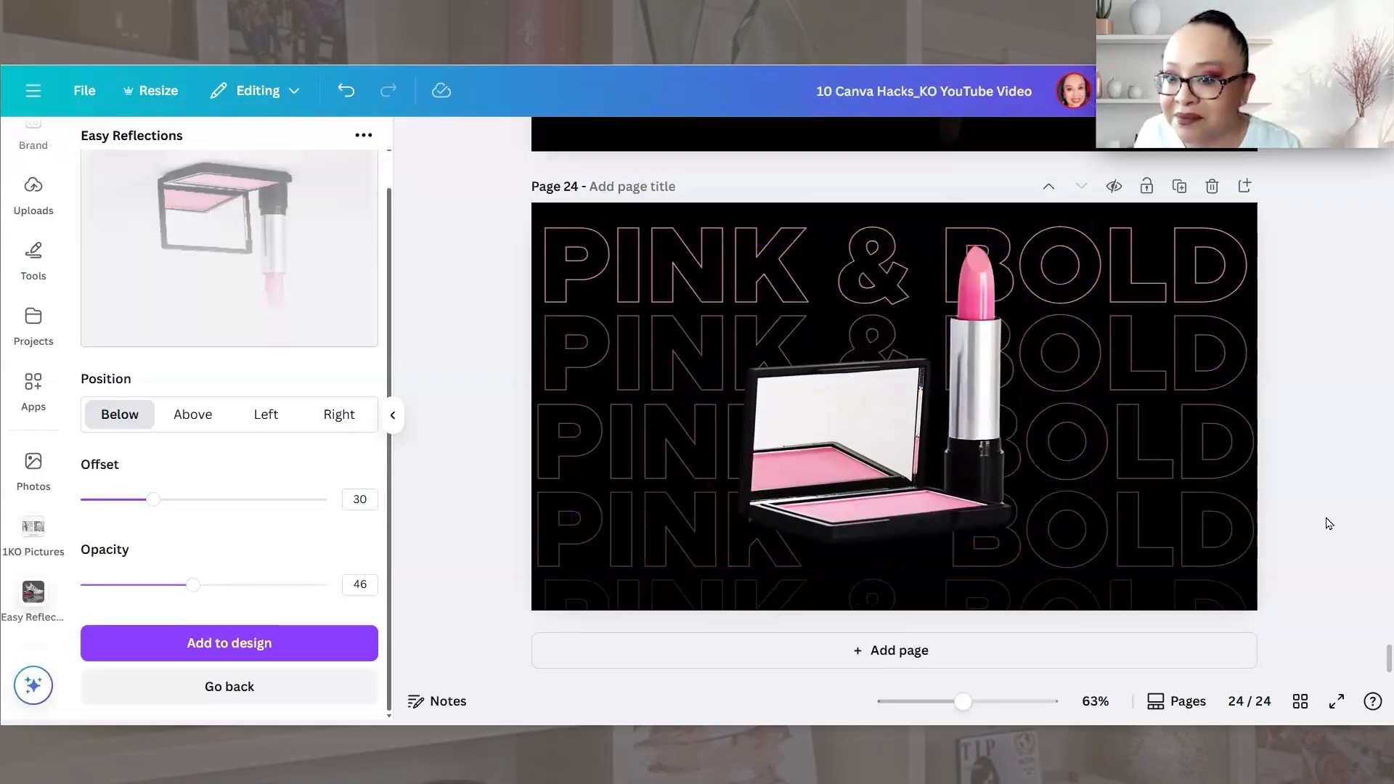